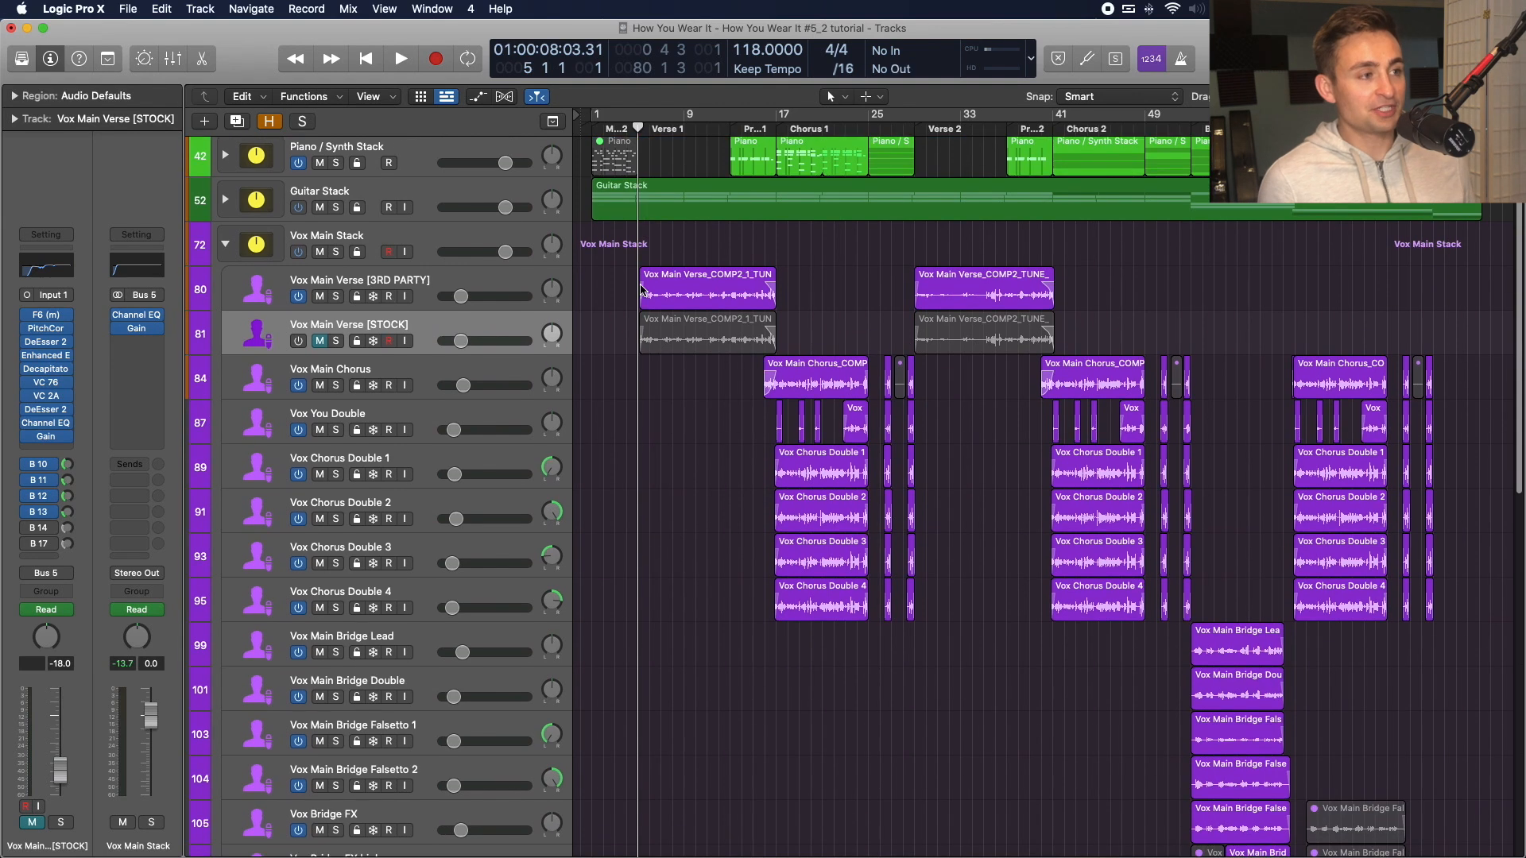
Select the Vox Main Verse [3RD PARTY] track, play back Verse 1, and return the playhead to bar 5.
left_click(487, 330)
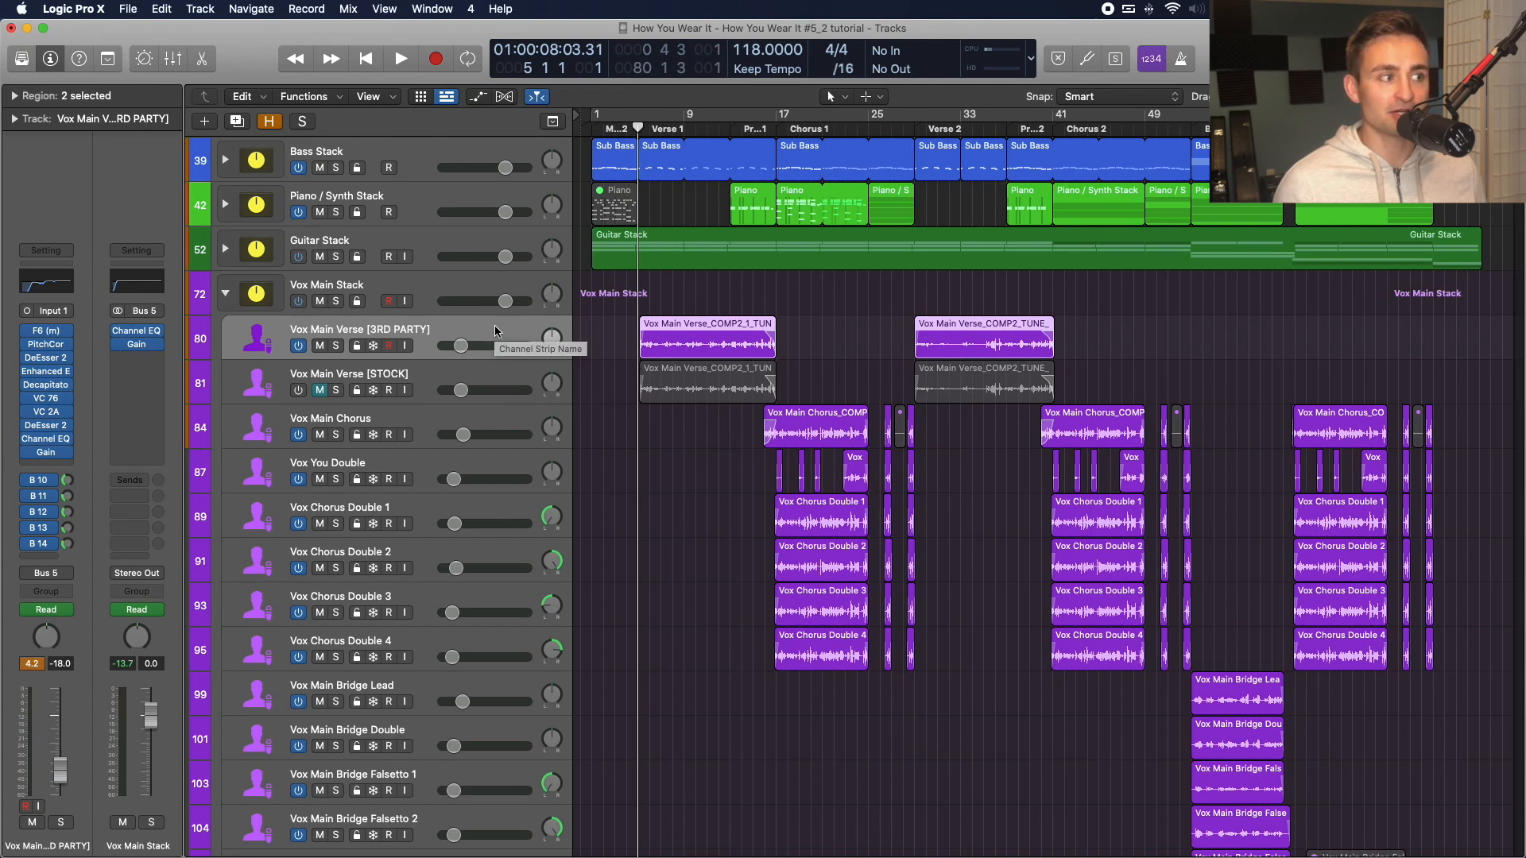
key("space")
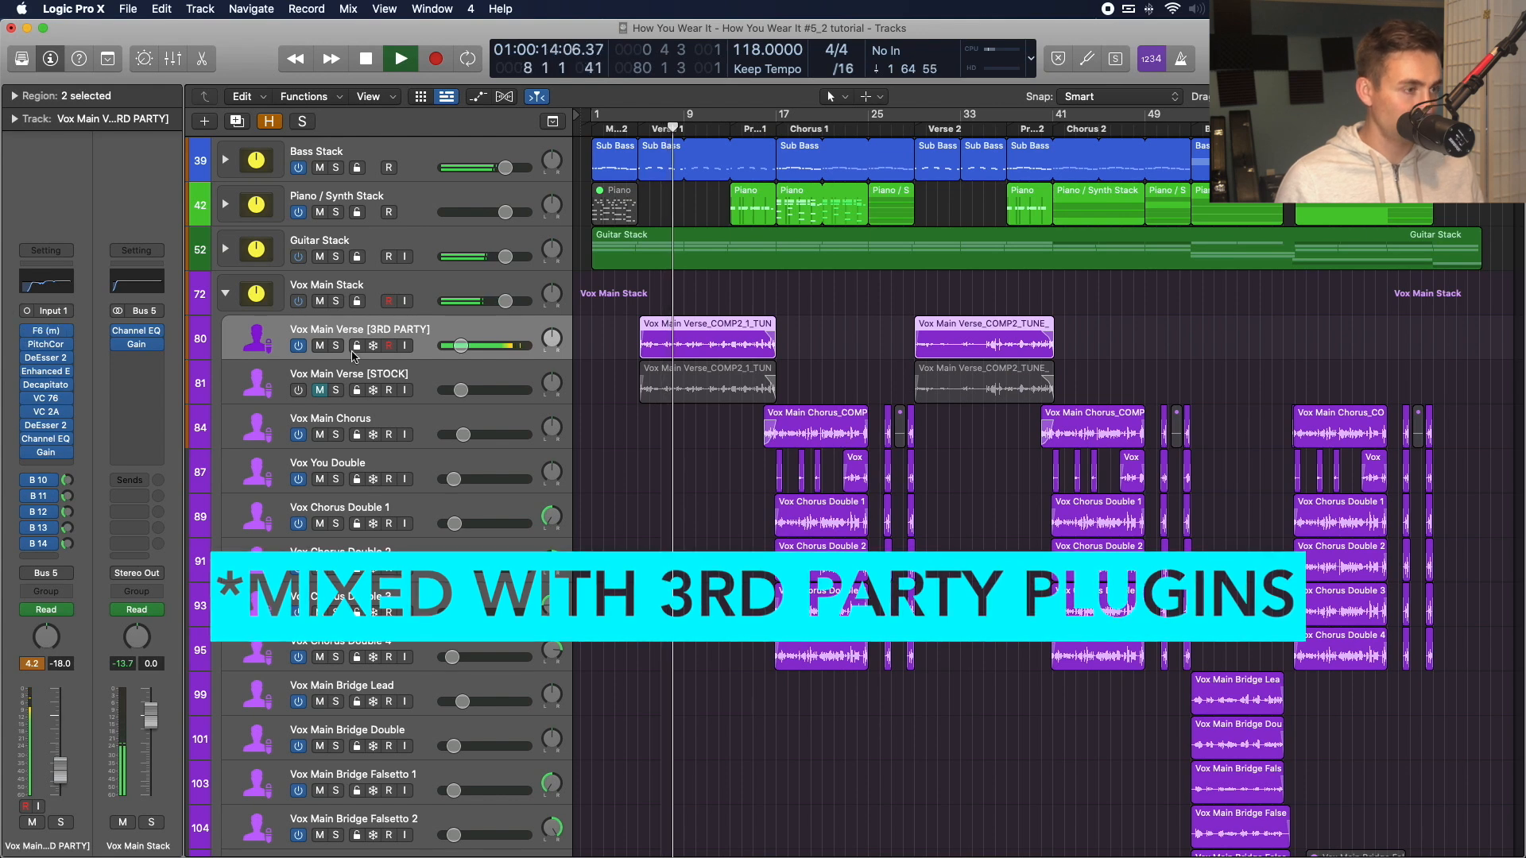
scroll(710, 311, "down", 1)
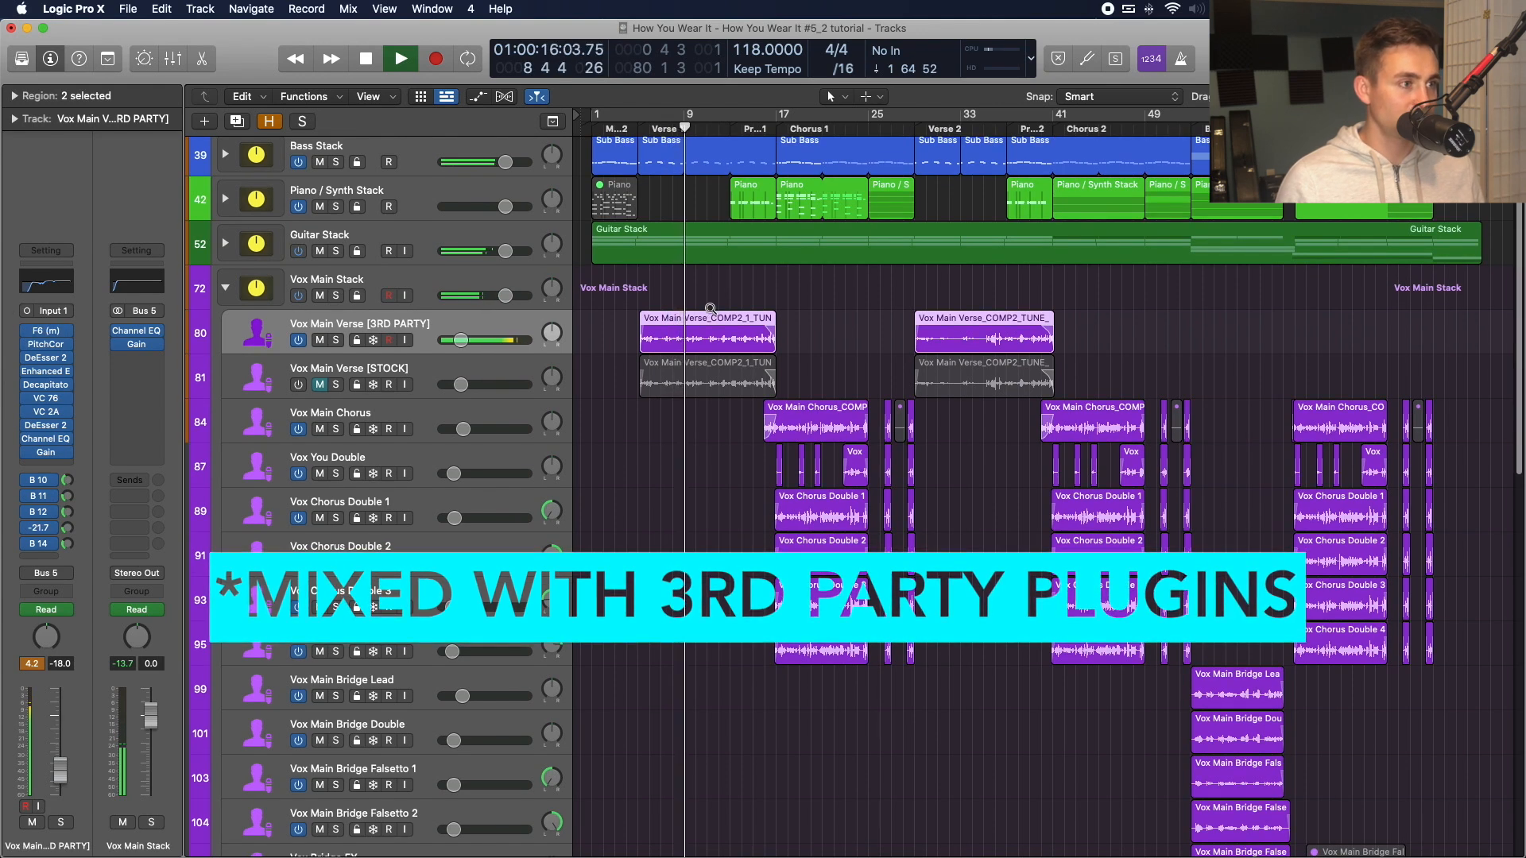
scroll(709, 311, "up", 10)
scroll(709, 308, "up", 6)
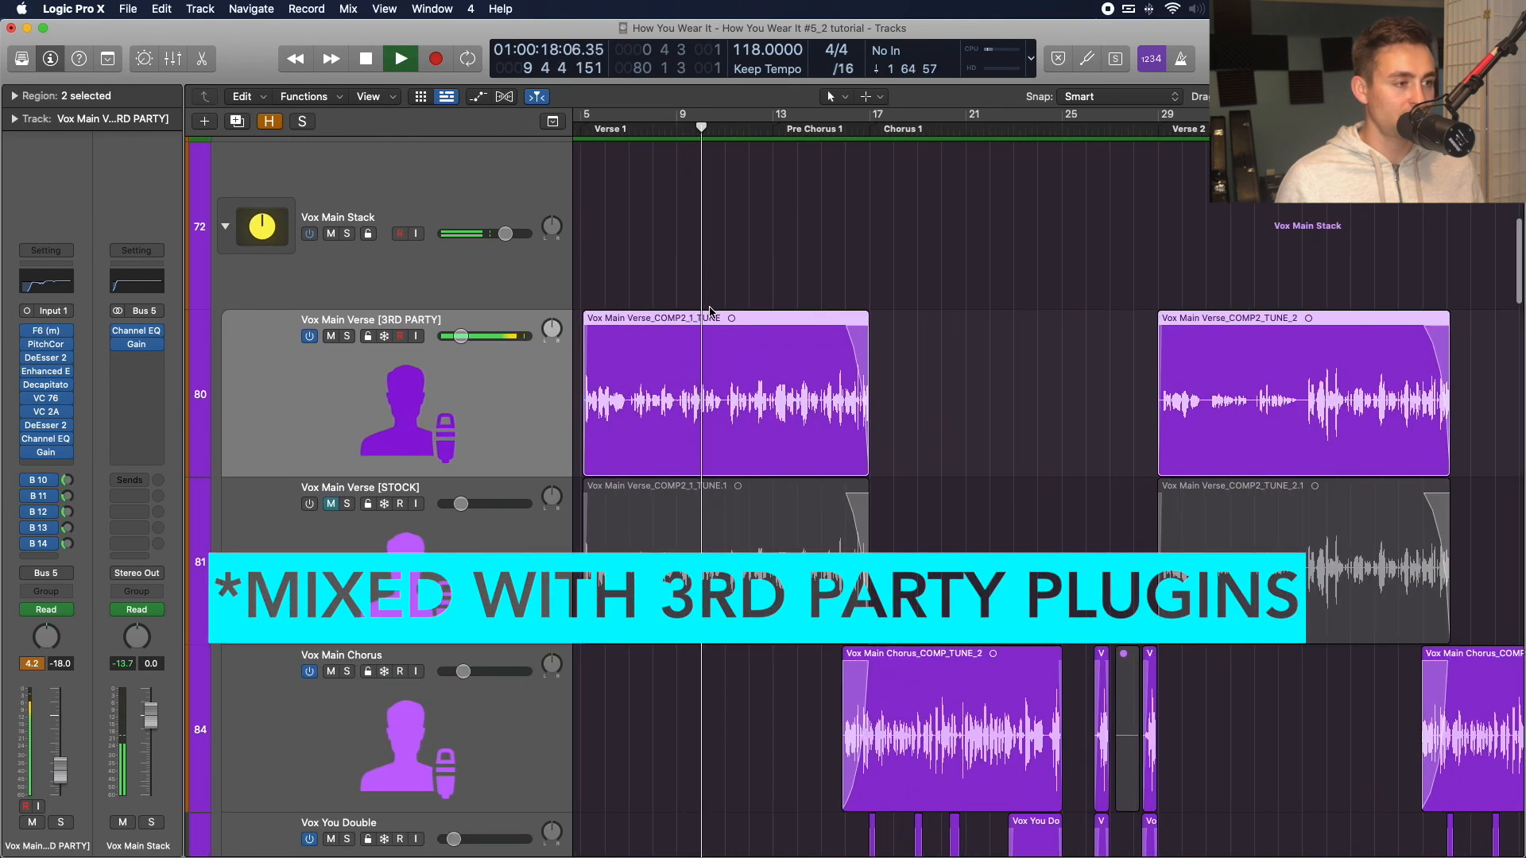
scroll(710, 308, "down", 1)
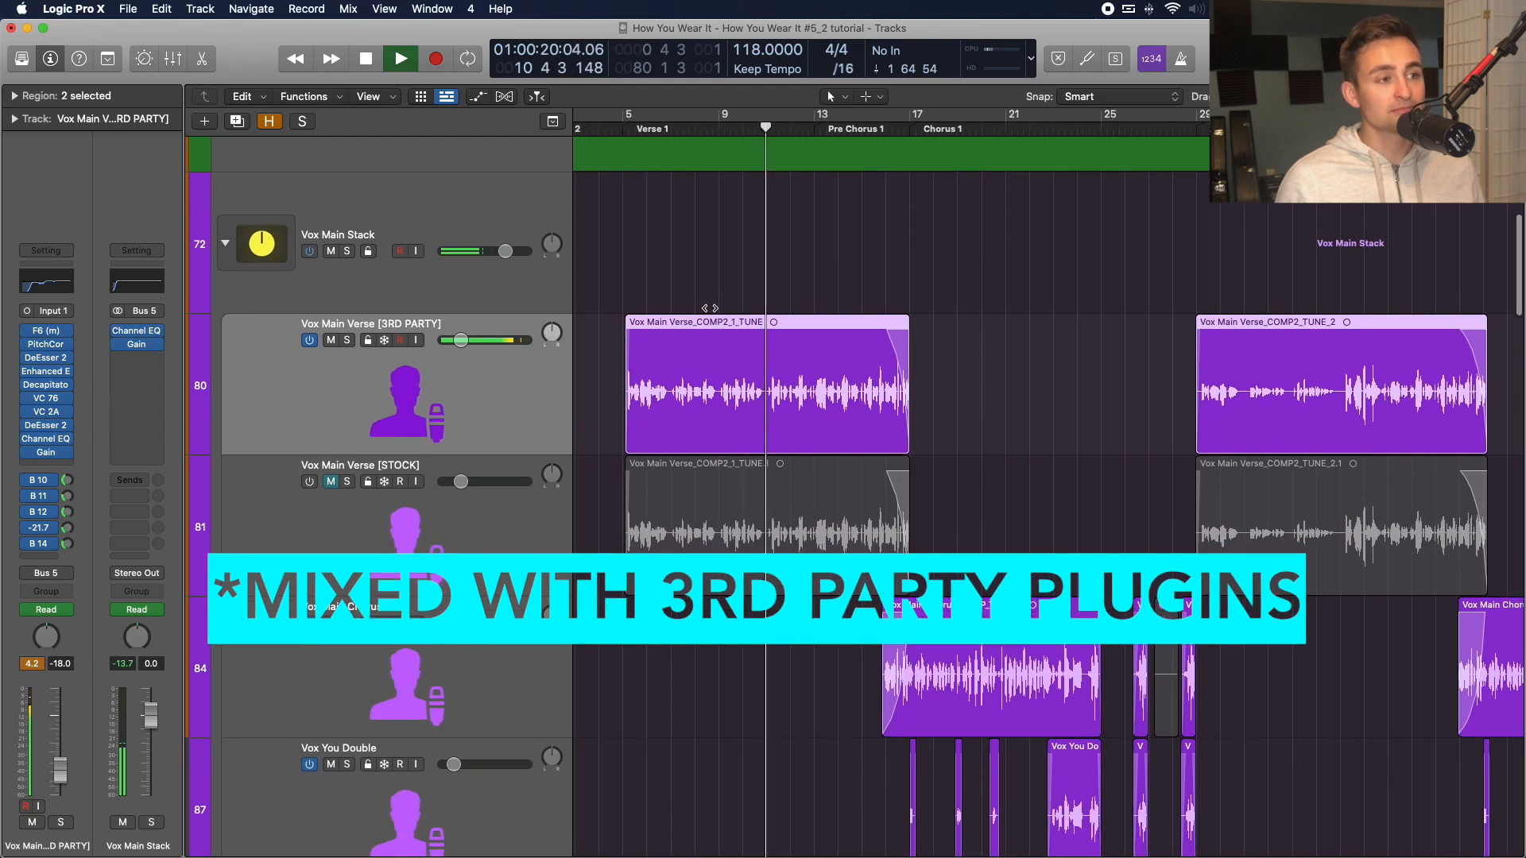
scroll(710, 309, "left", 2)
scroll(710, 311, "up", 1)
scroll(710, 311, "left", 1)
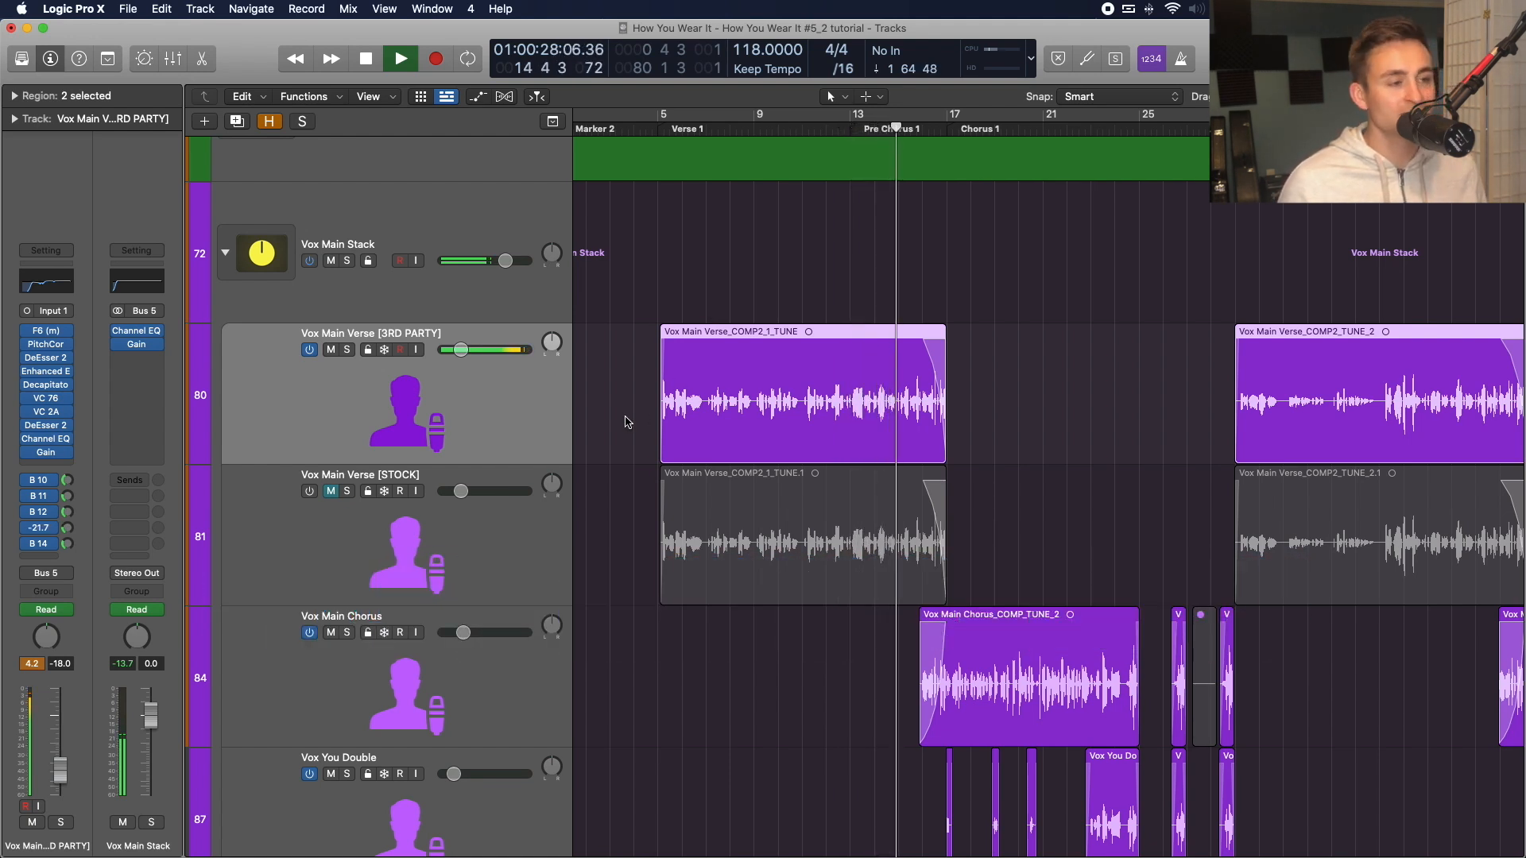
scroll(627, 419, "down", 2)
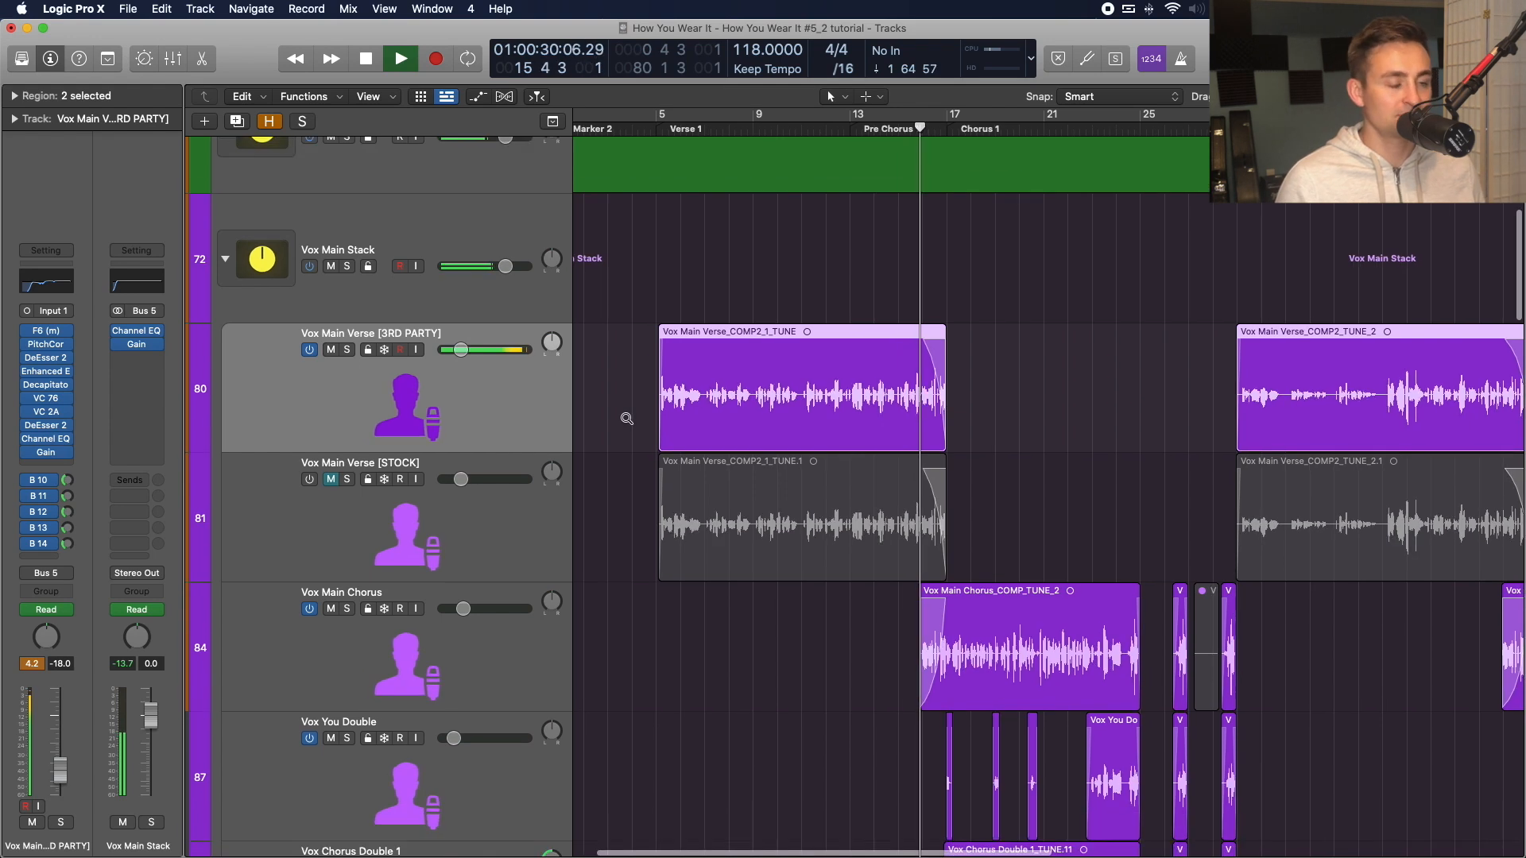
key("space")
left_click(664, 127)
scroll(667, 224, "down", 1)
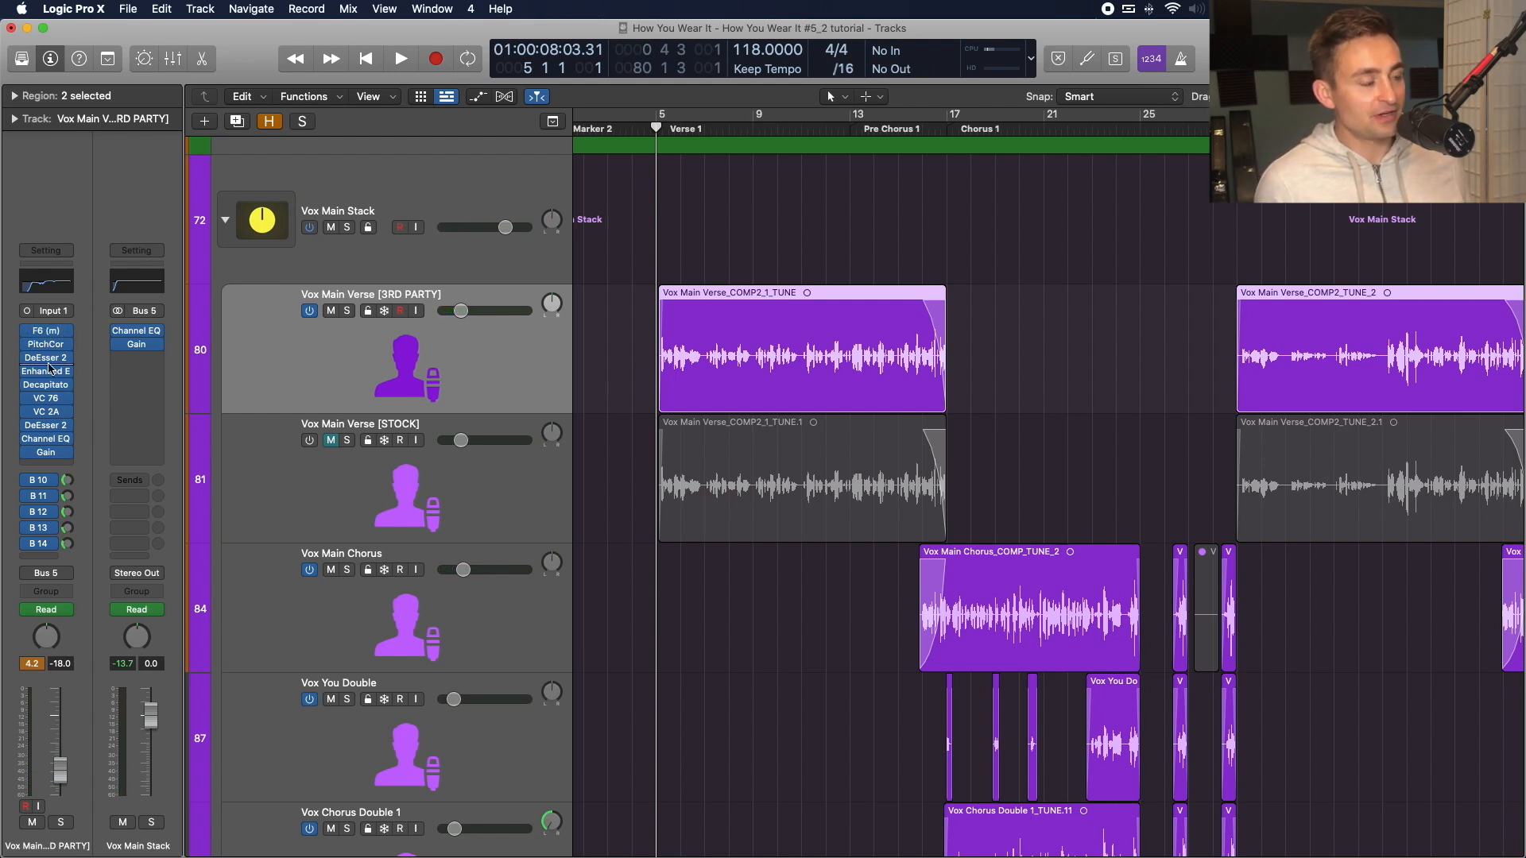
Inspect the F6 equalizer settings on the [3RD PARTY] verse vocal, and close the plug-in window.
left_click(46, 331)
left_click(812, 229)
left_click_drag(812, 229, 865, 148)
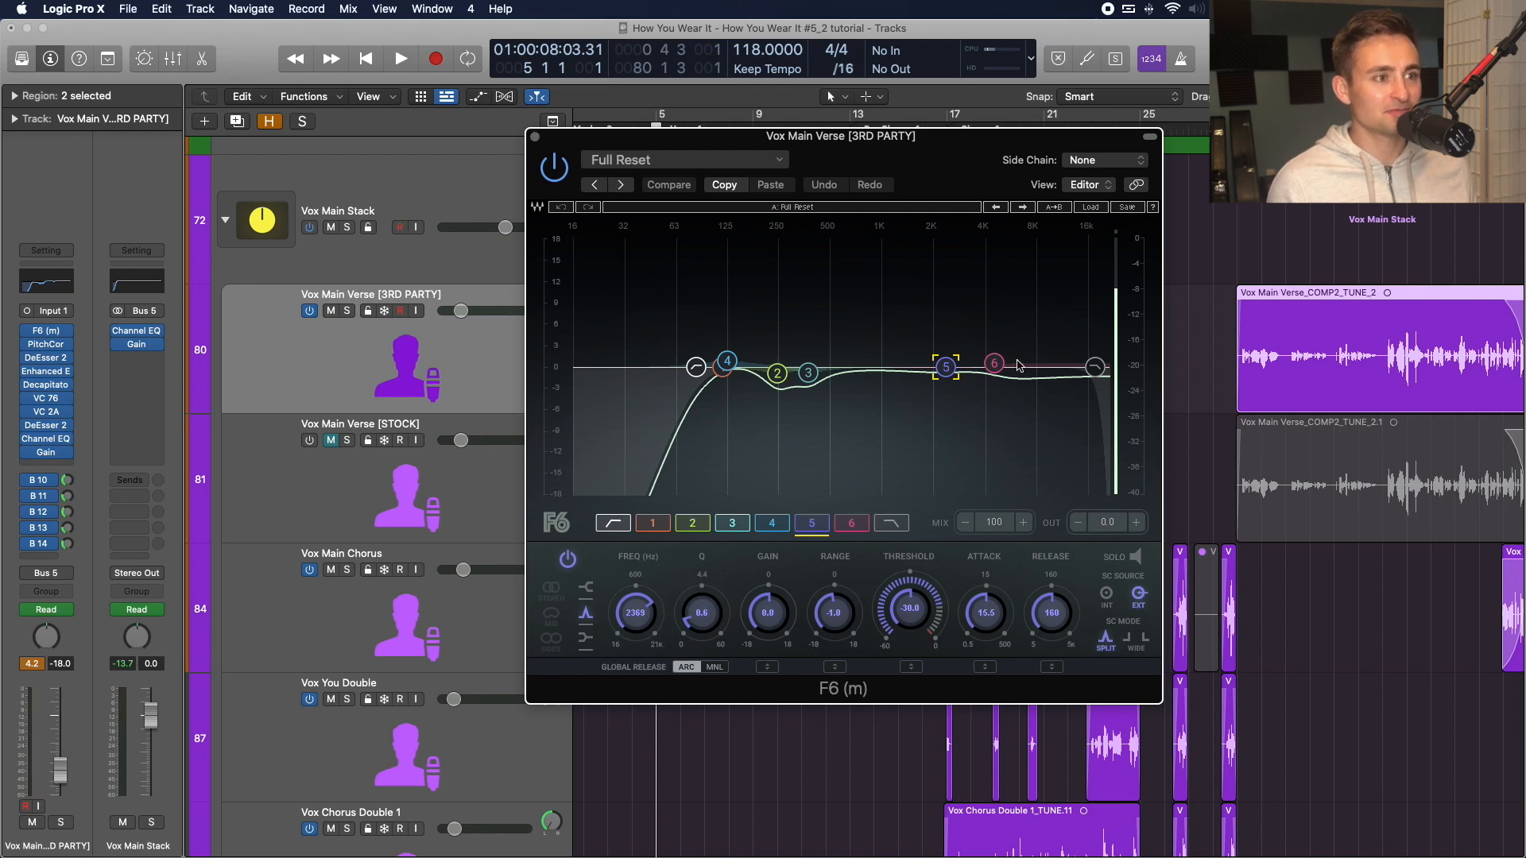
left_click(535, 140)
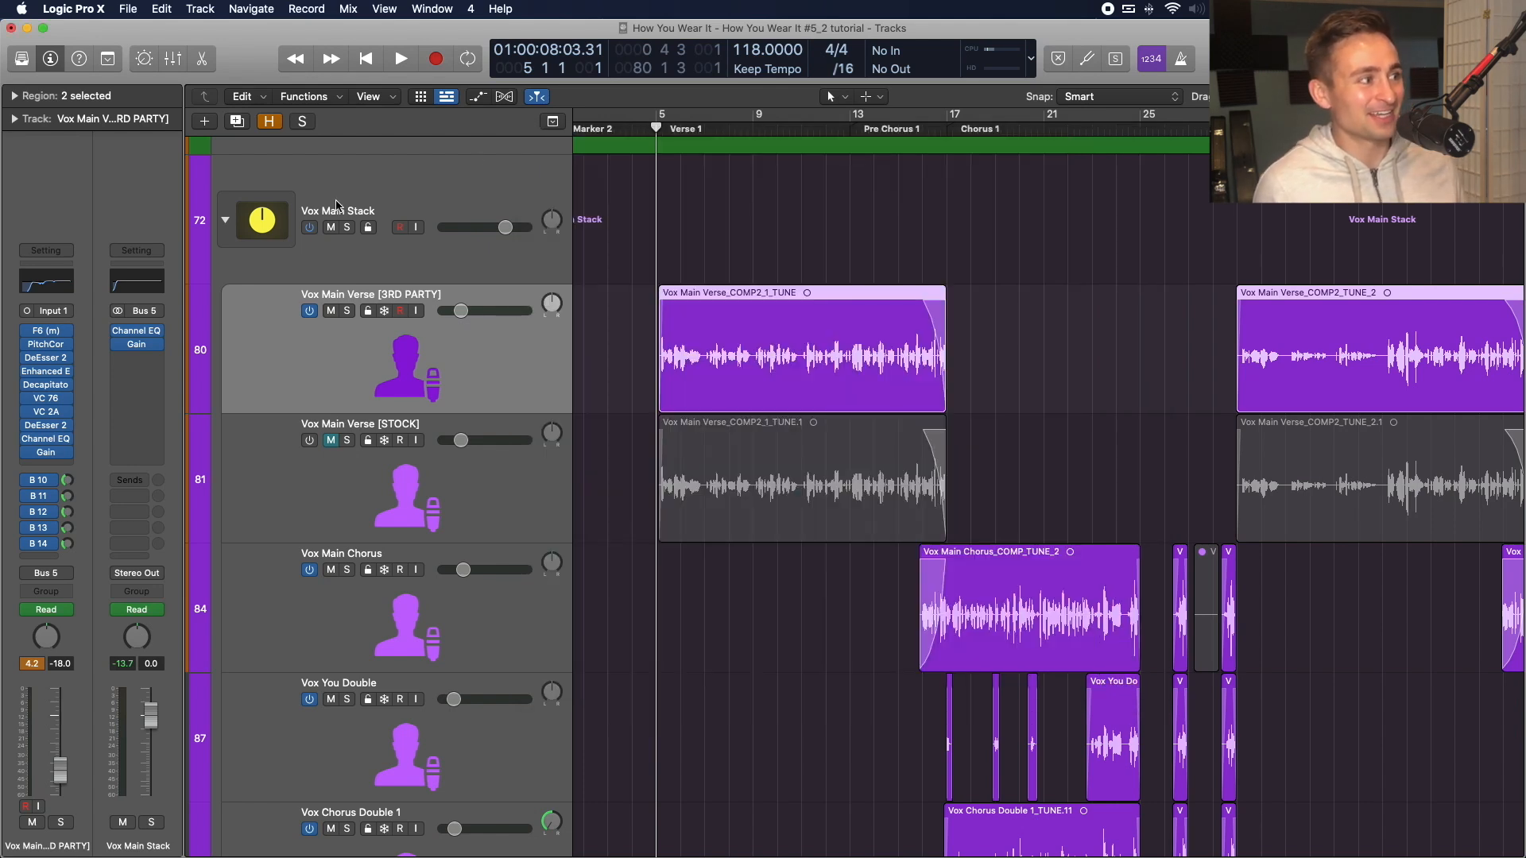
Review the Pitch Correction and first DeEsser 2 inserts on the [3RD PARTY] verse vocal.
left_click(45, 347)
left_click(96, 367)
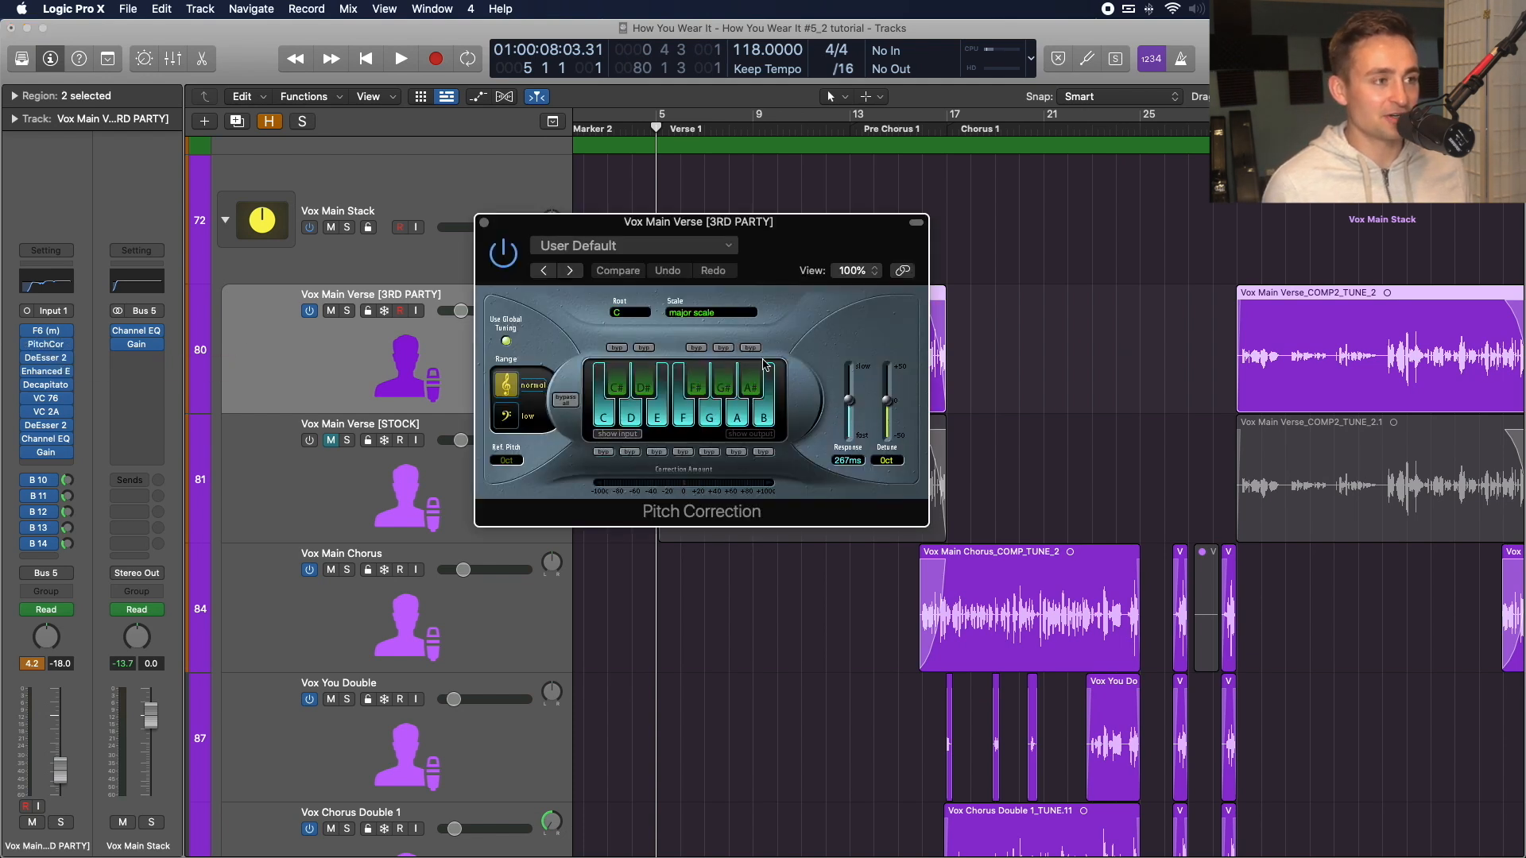
left_click(485, 224)
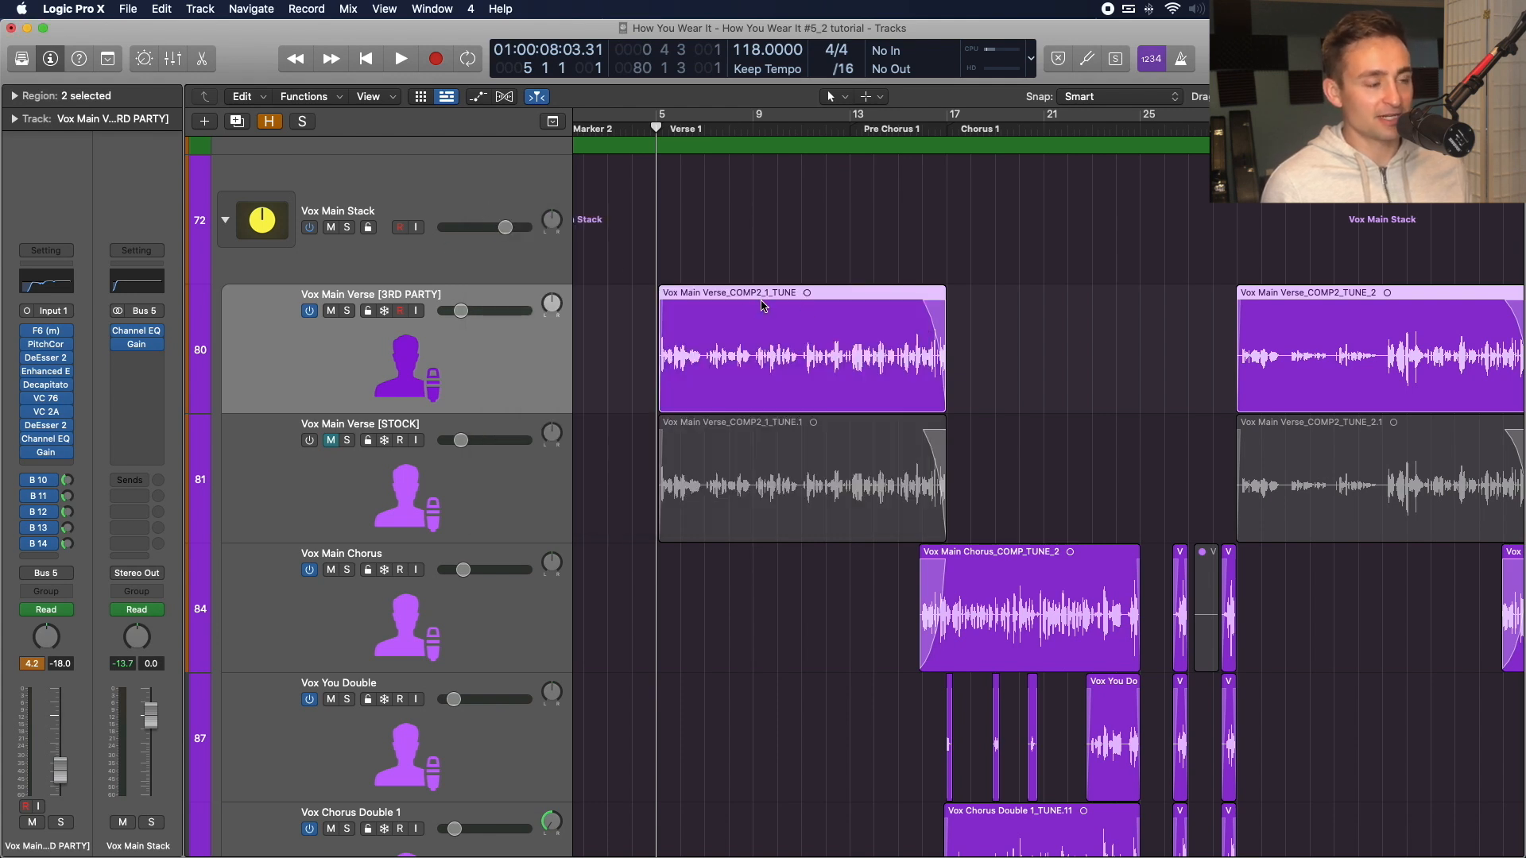
mouse_move(44, 350)
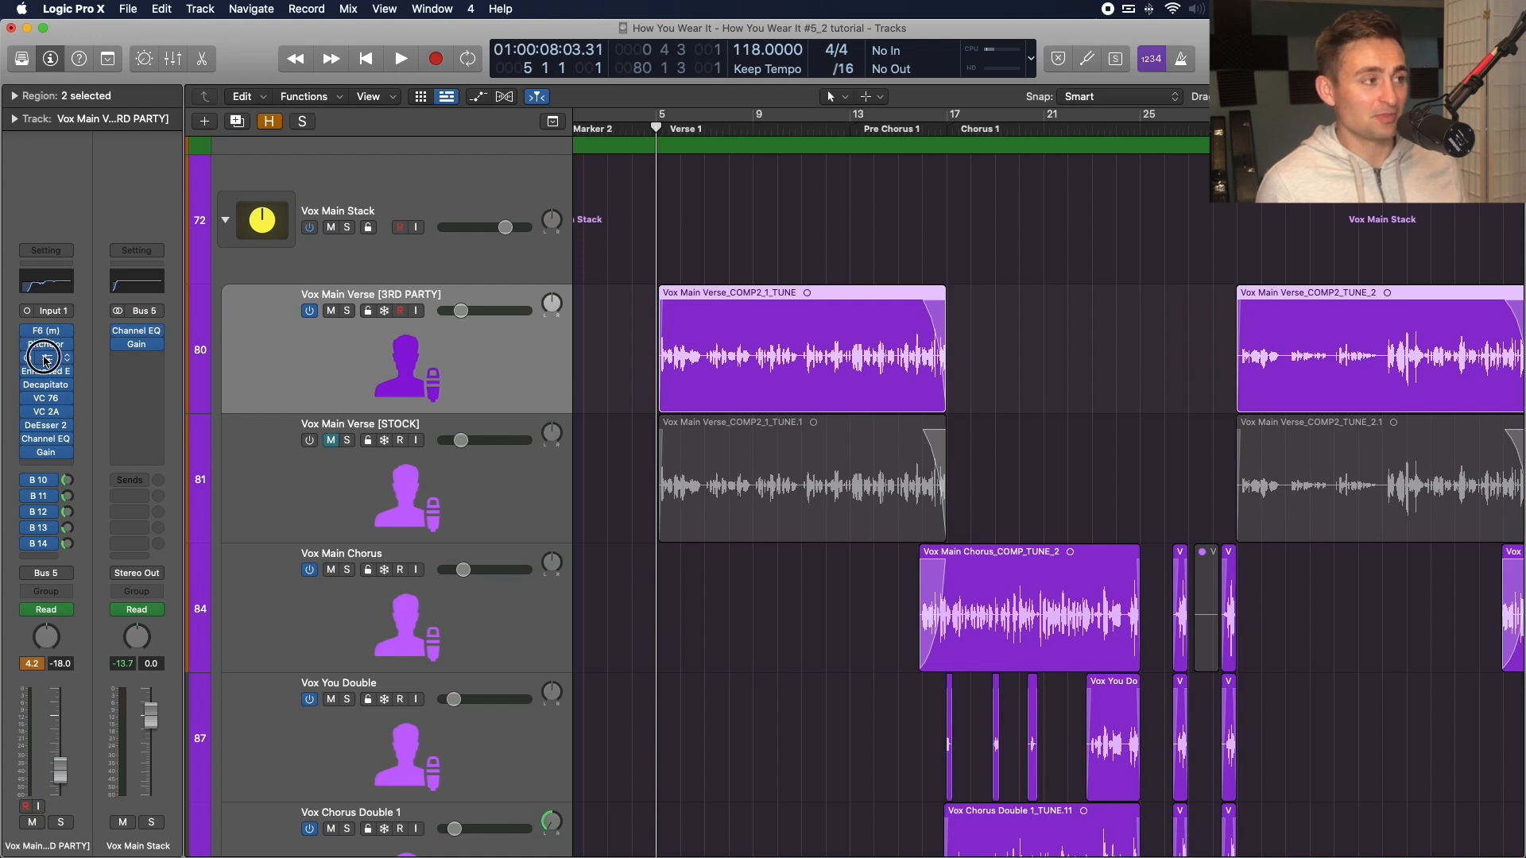
left_click(53, 360)
left_click(484, 224)
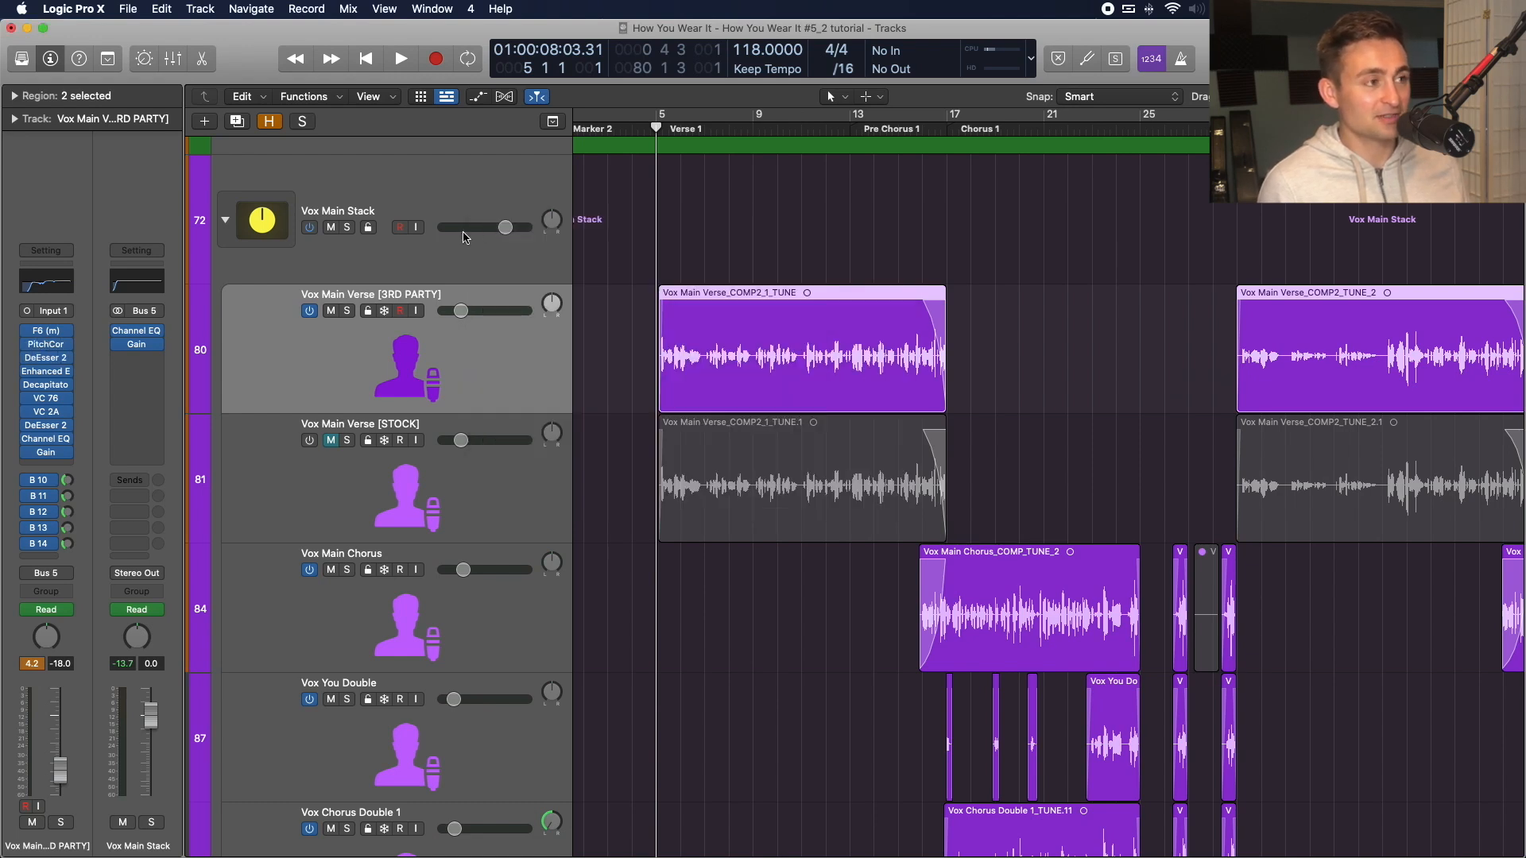
Review the Enhanced EQ and Decapitator inserts on the [3RD PARTY] verse vocal.
left_click(46, 372)
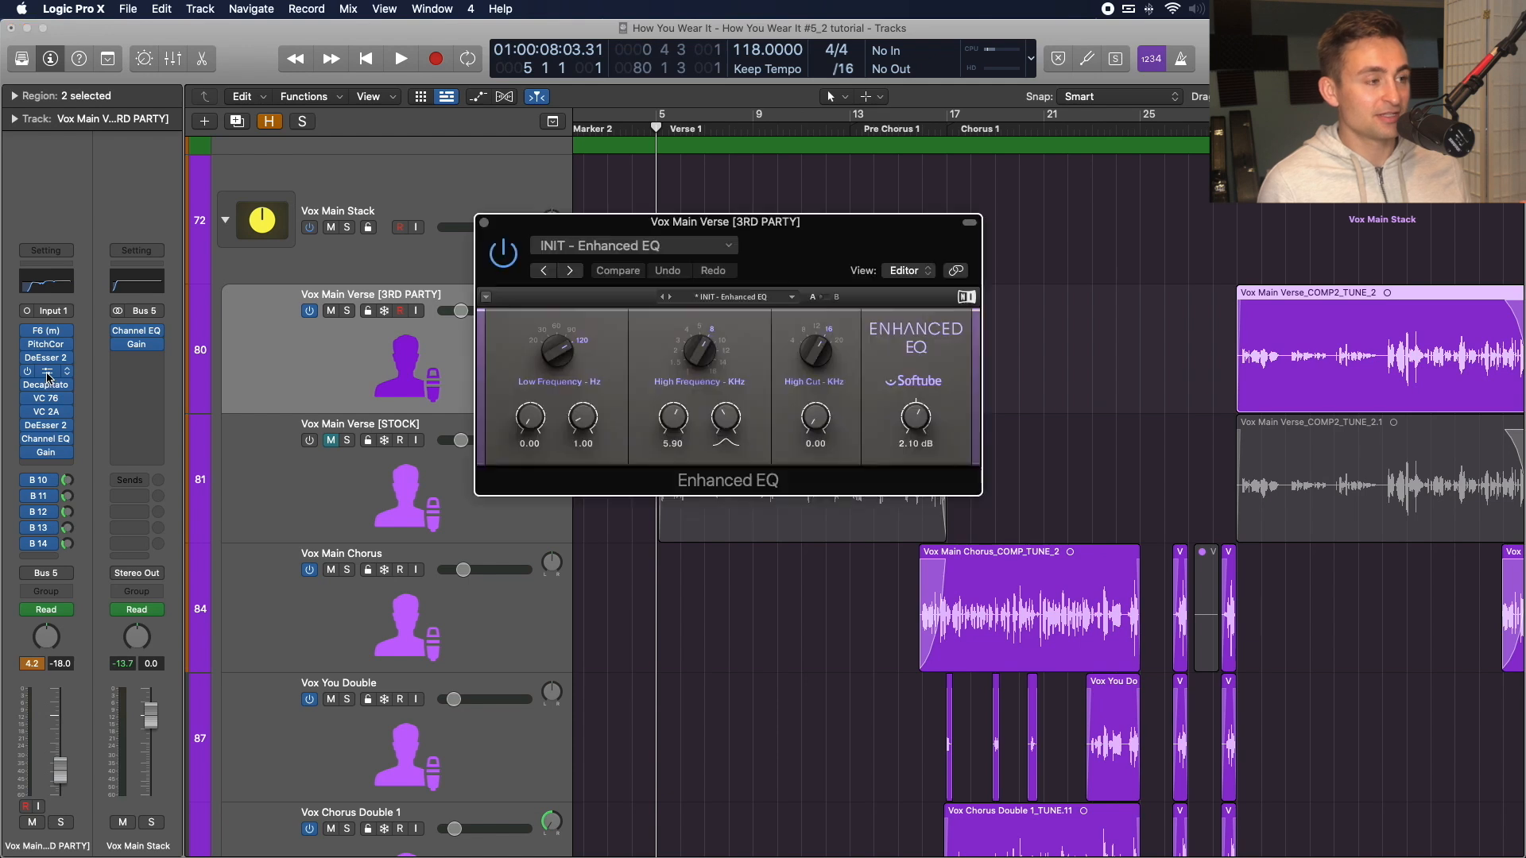
left_click(485, 223)
left_click(48, 387)
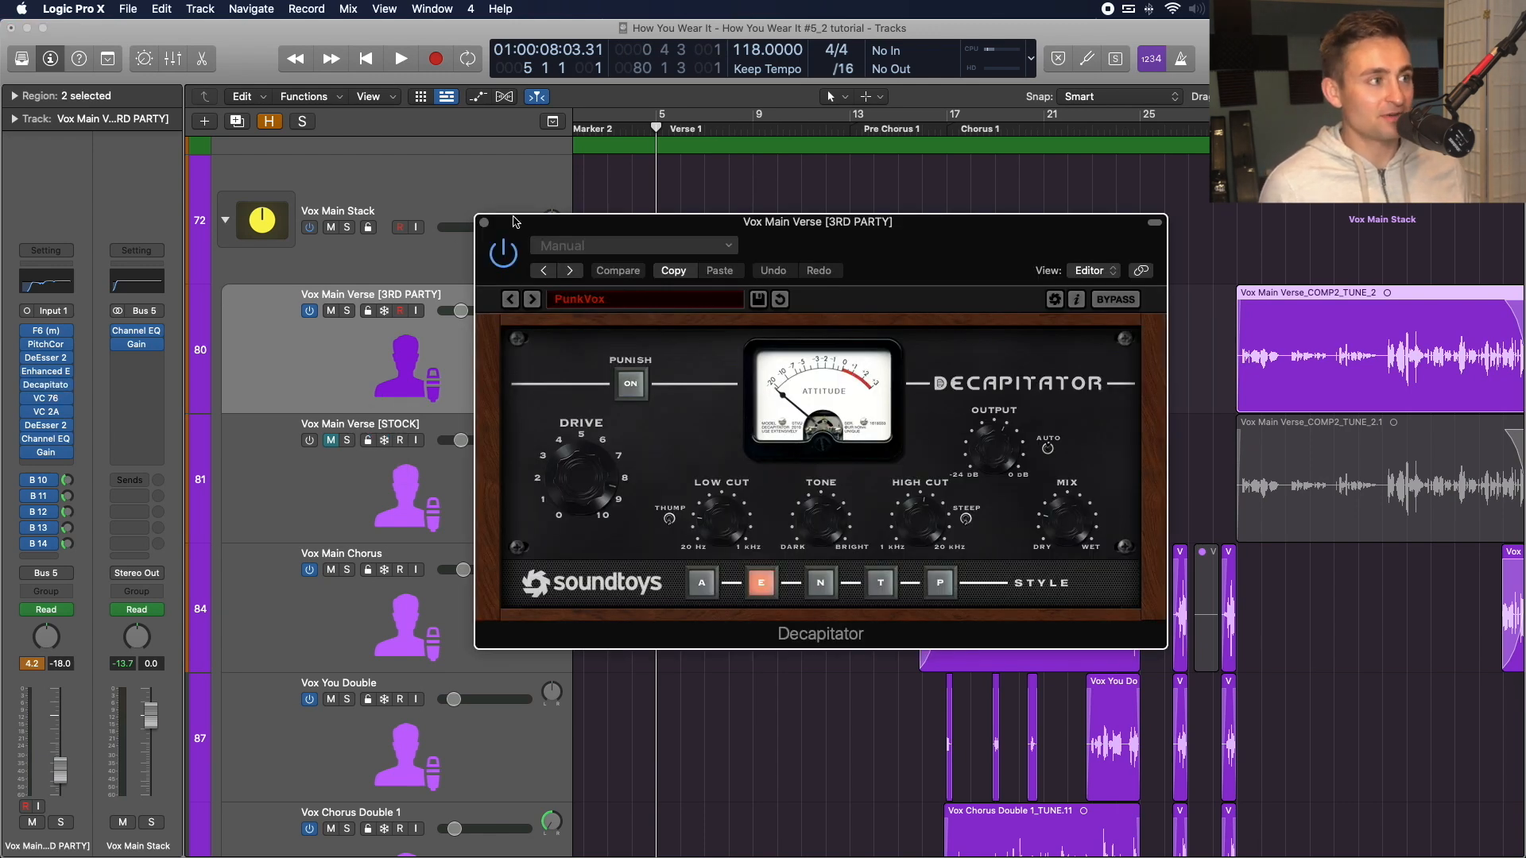
left_click(485, 222)
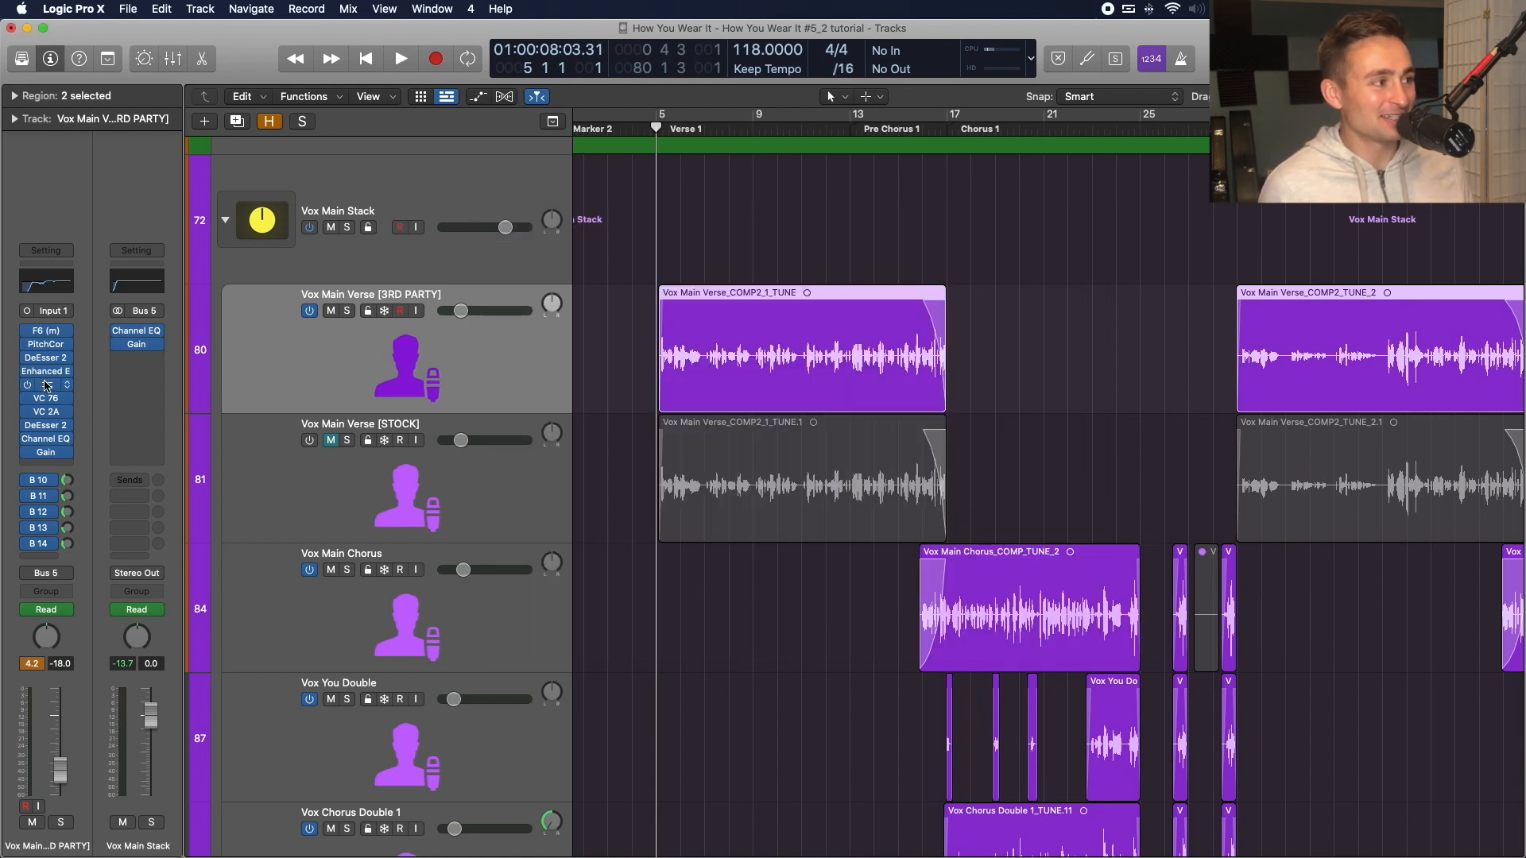
View the VC 76 and VC 2A compressors one above the other, and close both windows.
left_click_drag(48, 398, 50, 408)
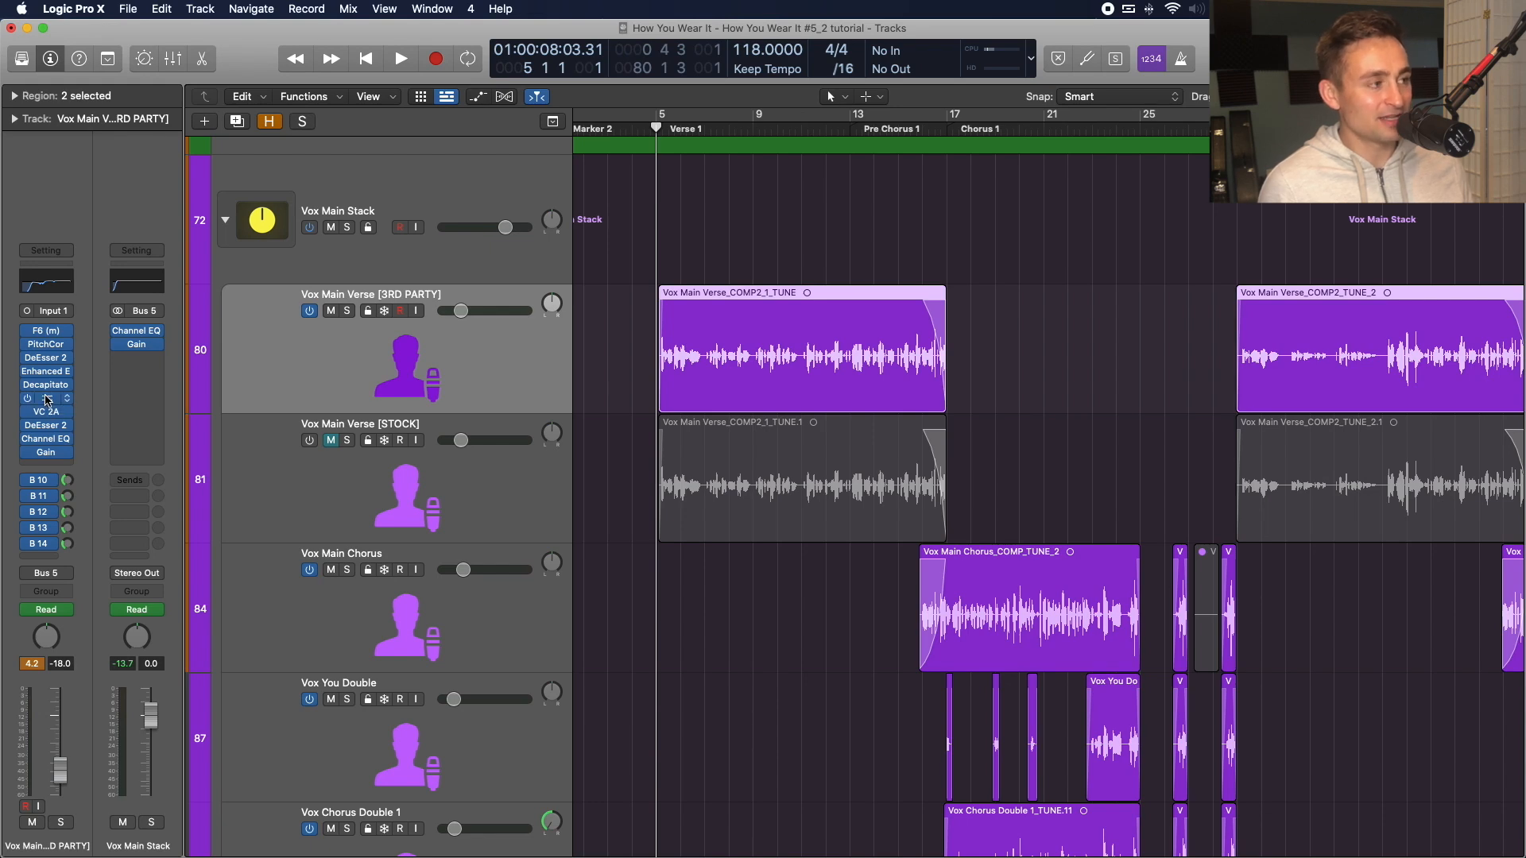
left_click(47, 400)
left_click(48, 412)
left_click_drag(767, 238, 768, 523)
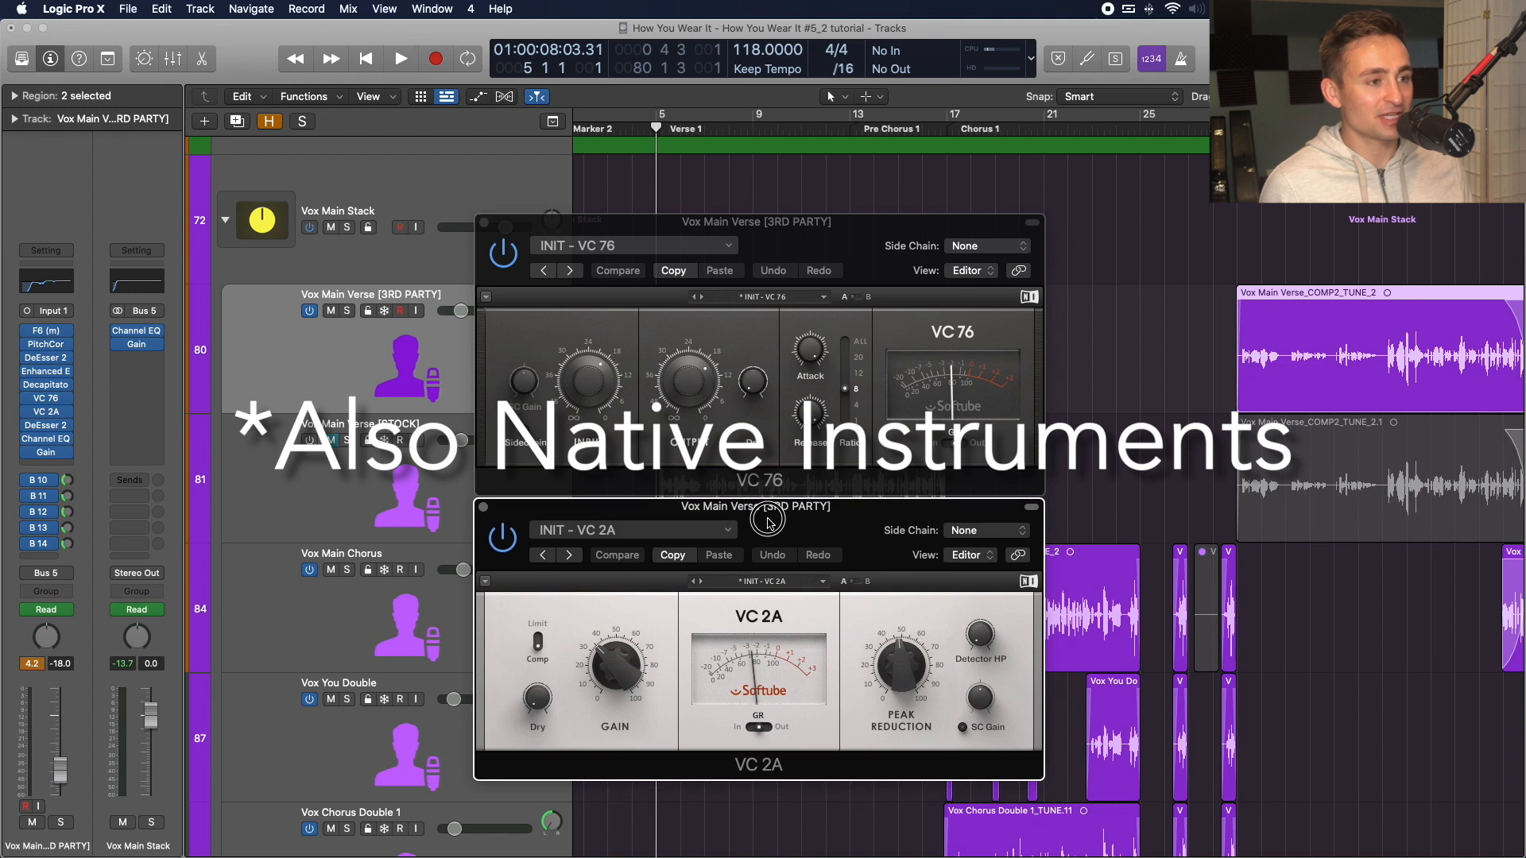
left_click(484, 507)
left_click(484, 223)
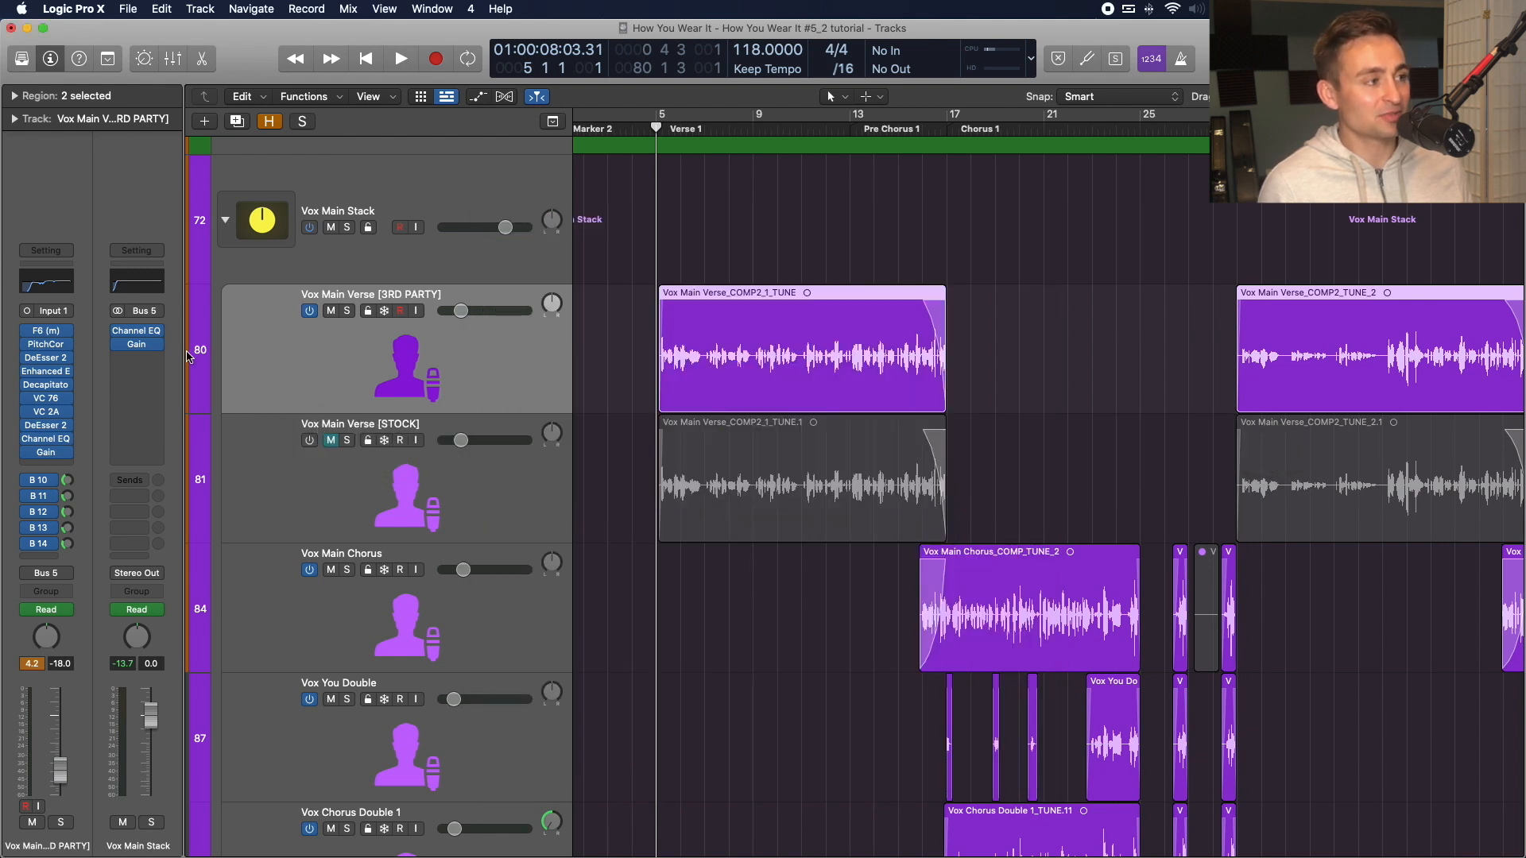
Show the Parallel Widen channel fed by the Bus 14 send and inspect its Ozone Imager plug-in.
mouse_move(48, 427)
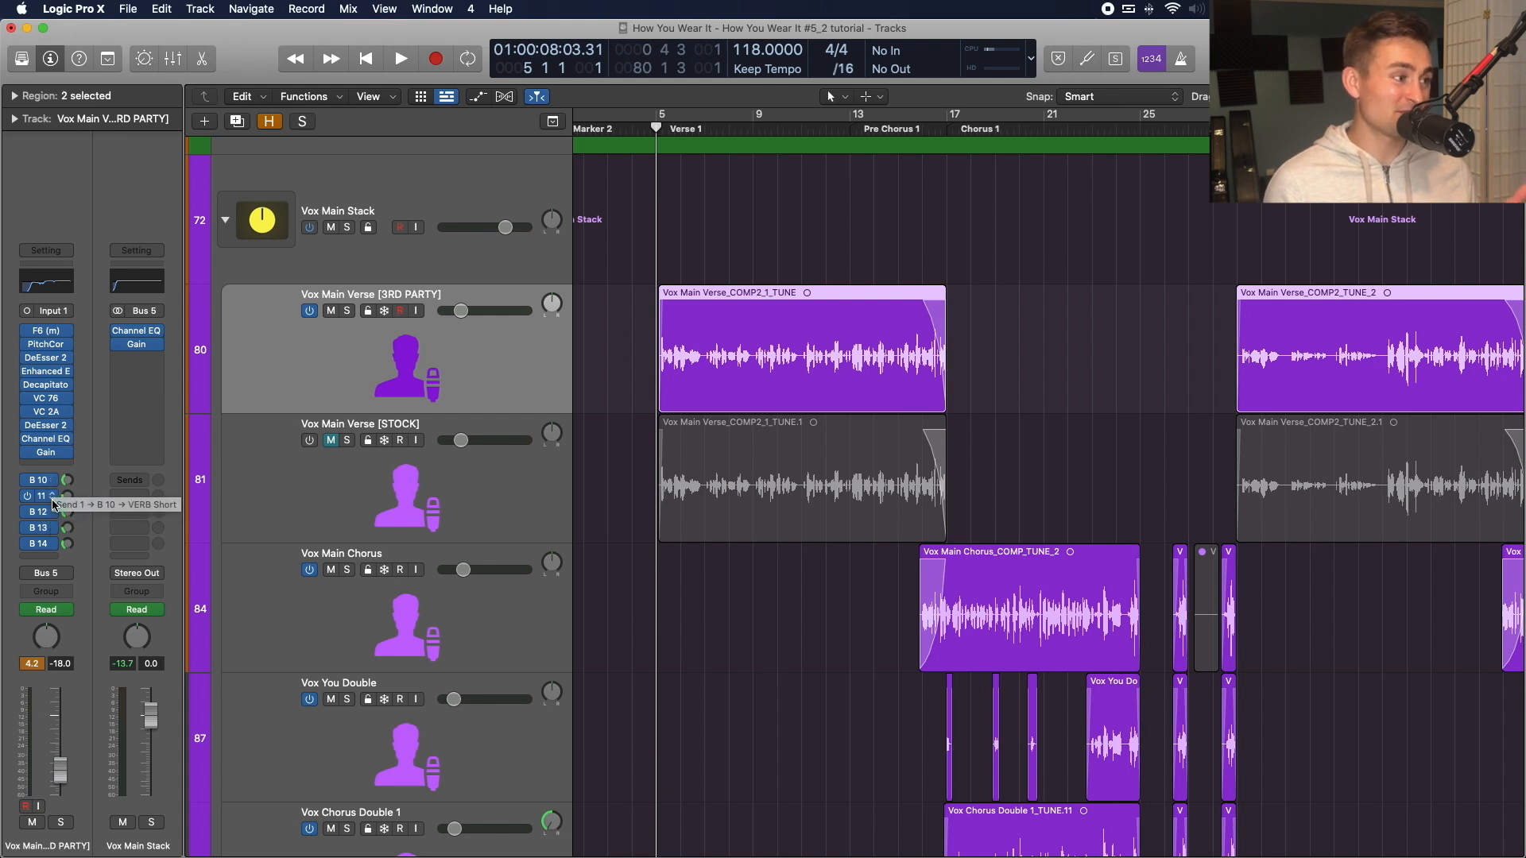
left_click(53, 548)
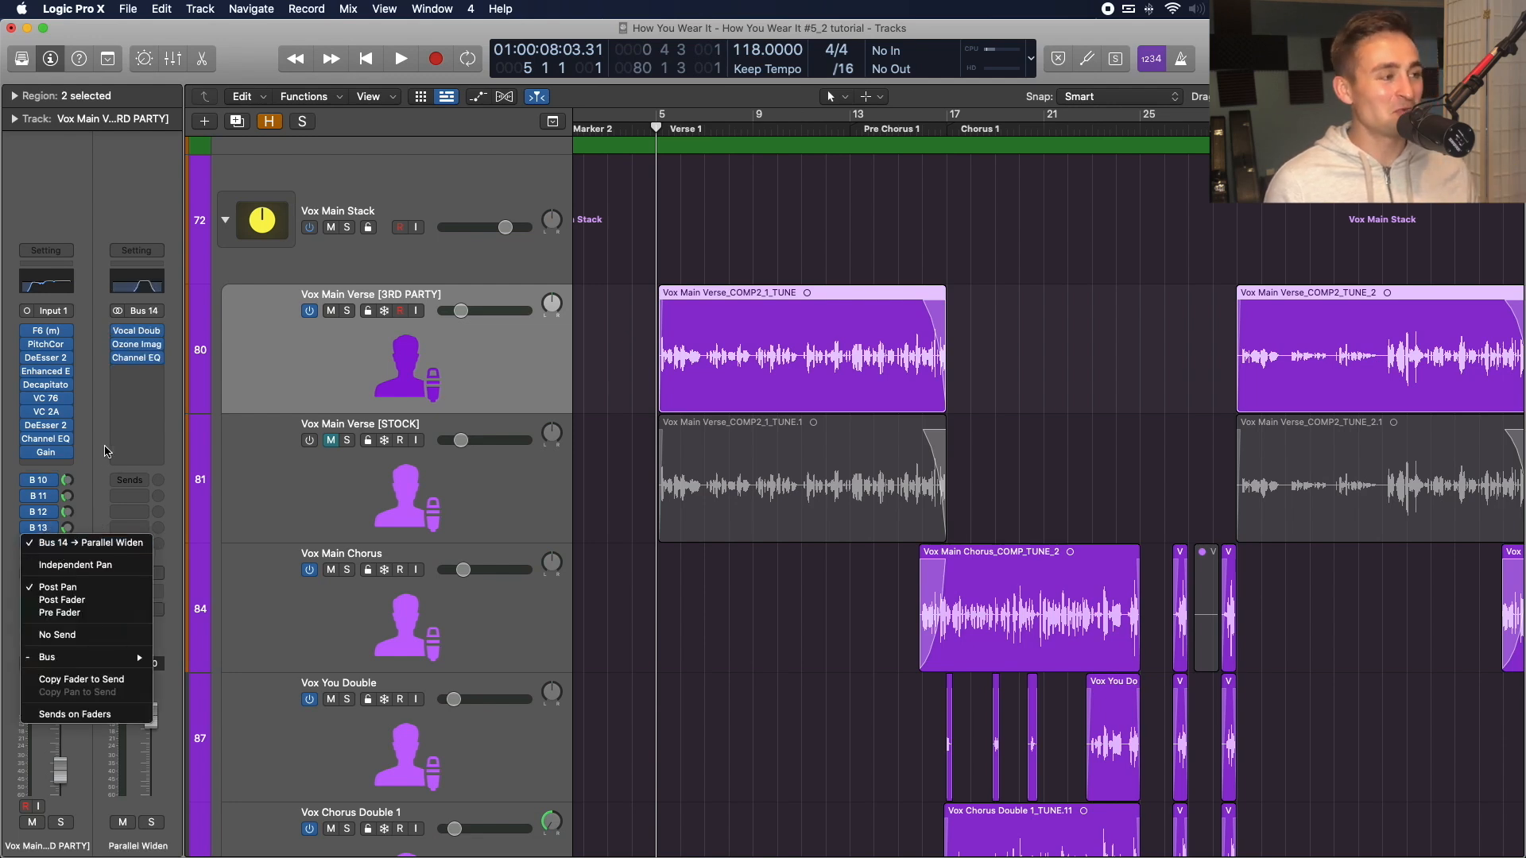
left_click(143, 345)
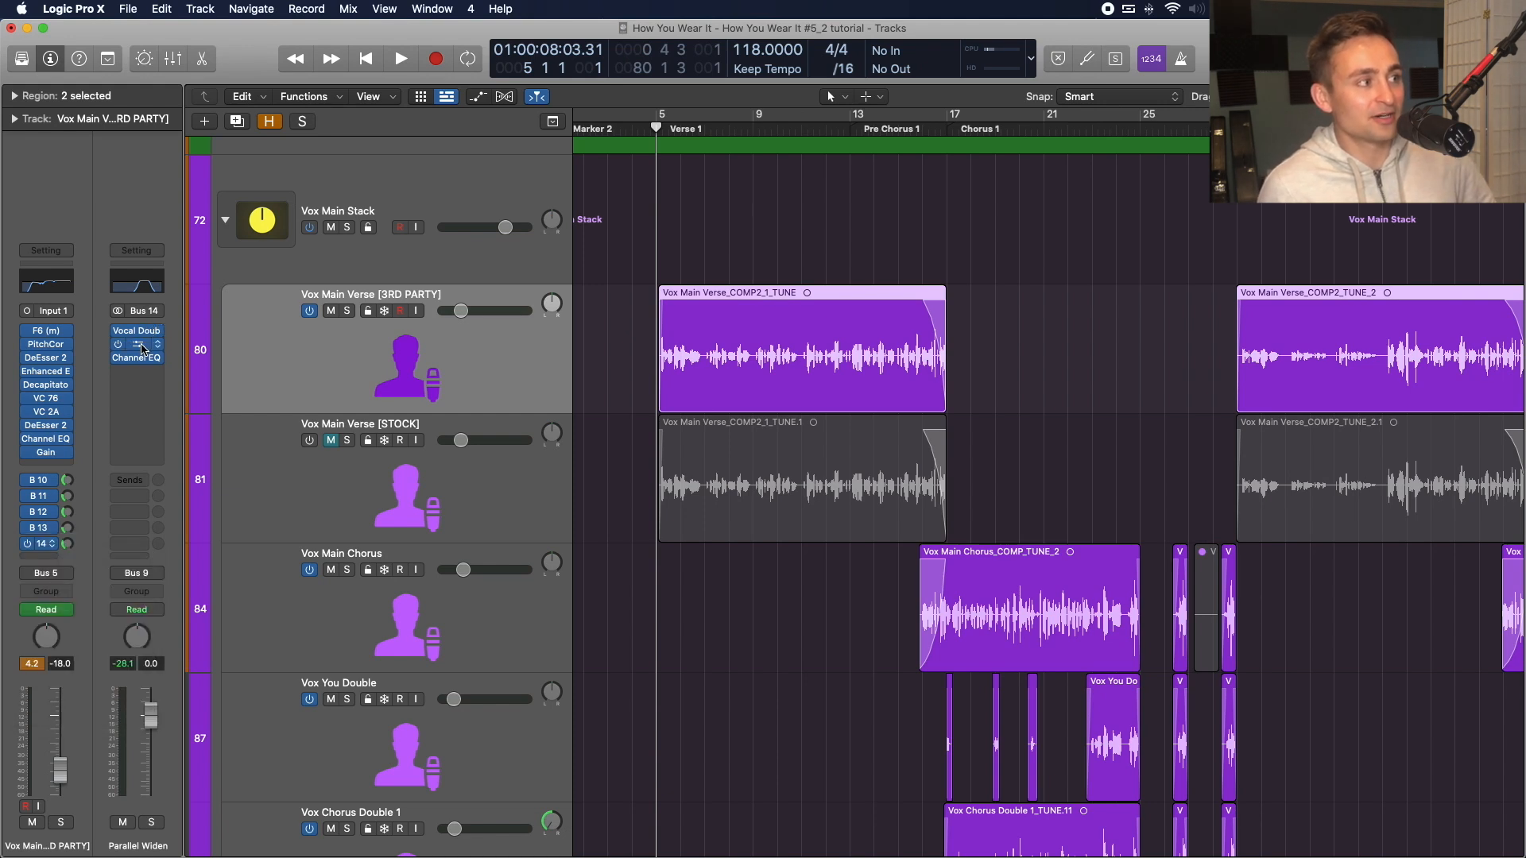
left_click(143, 349)
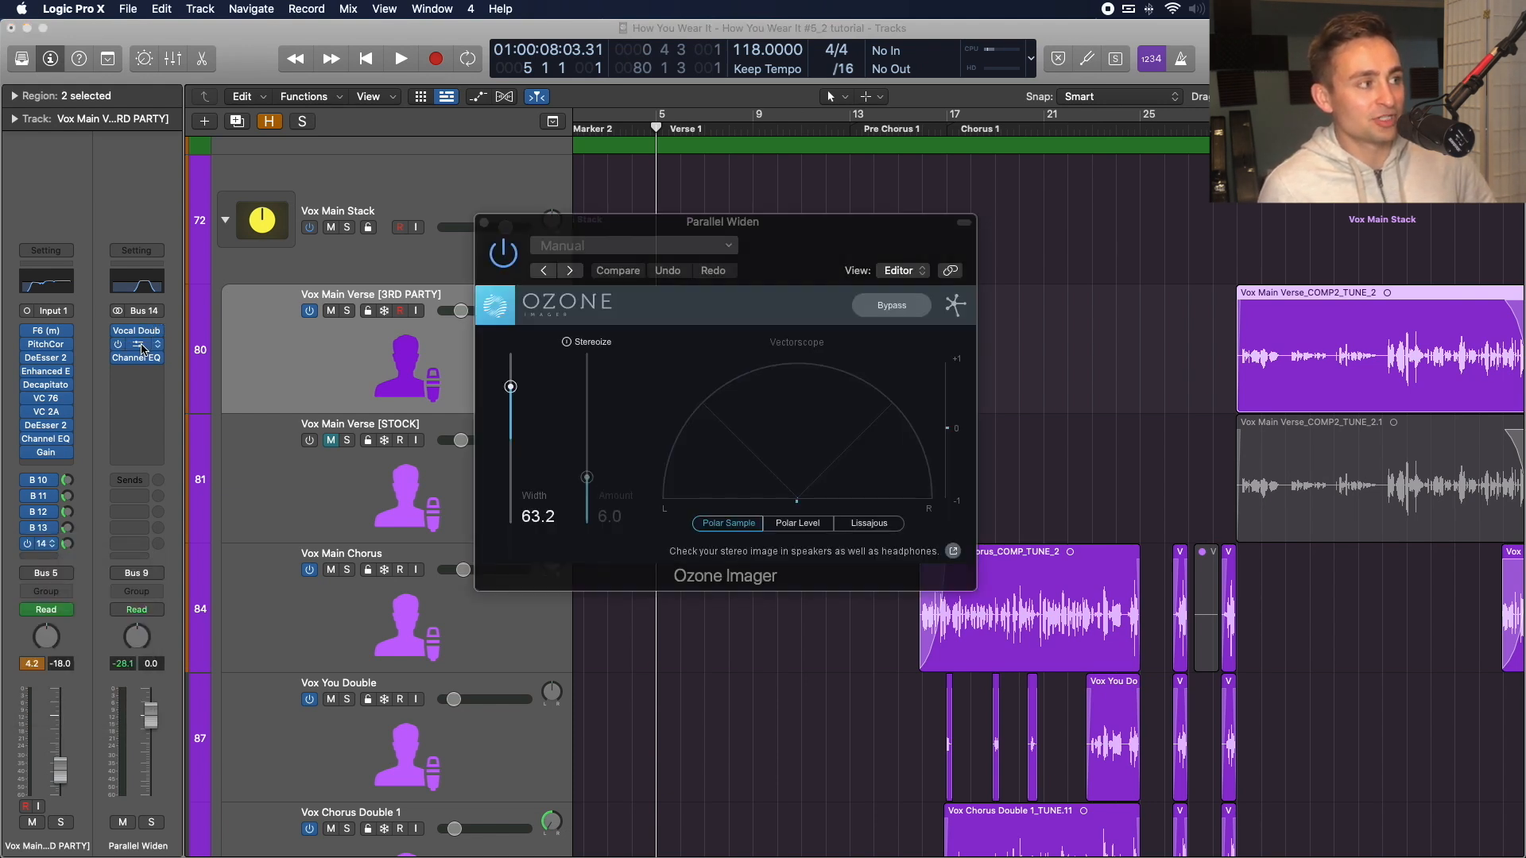
left_click(485, 226)
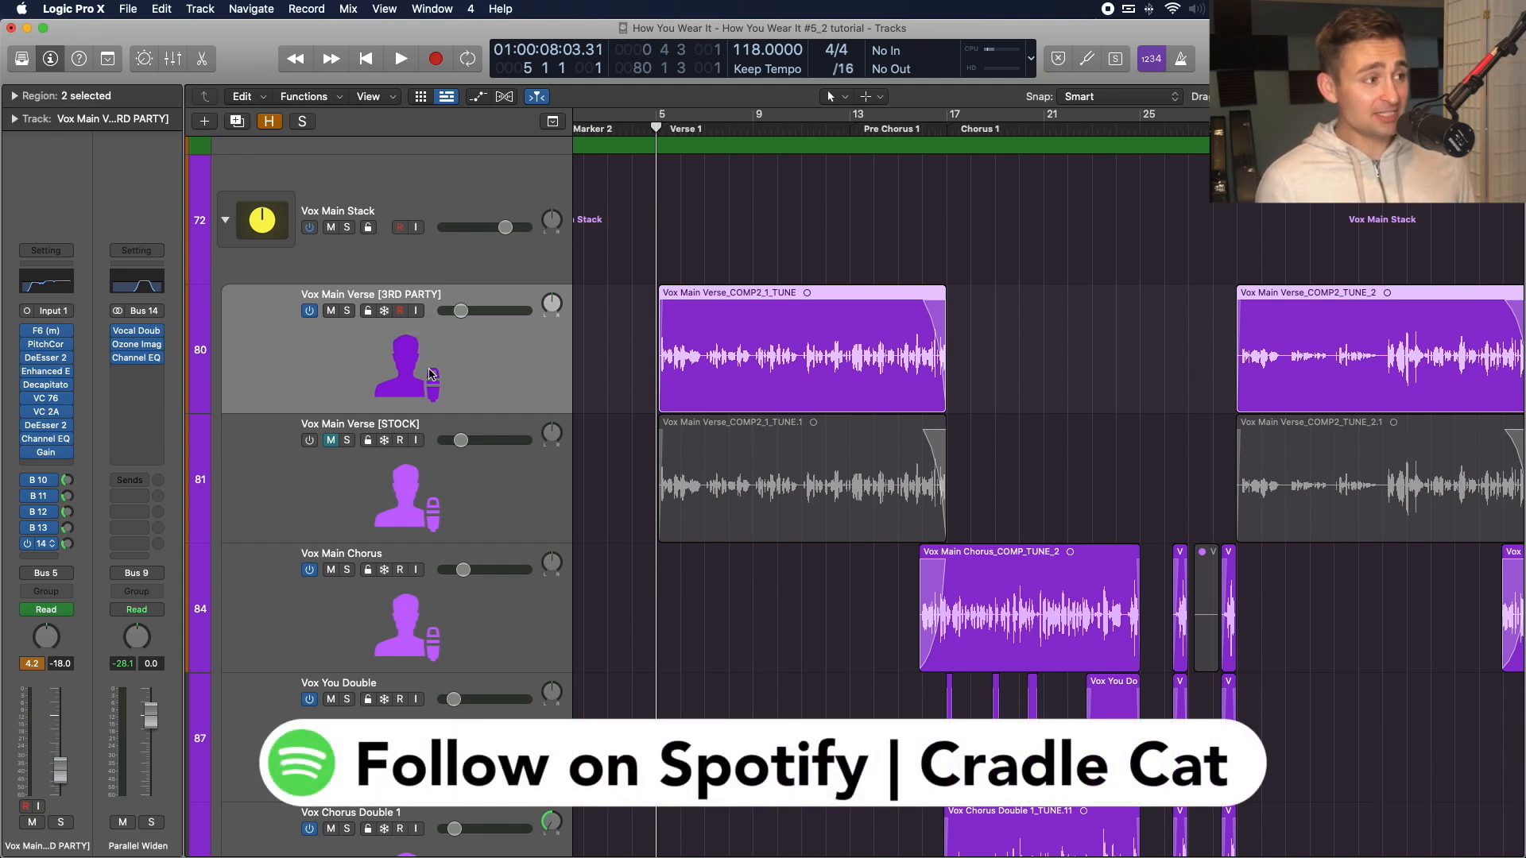
Switch from the [3RD PARTY] verse track to the [STOCK] one, unmute it, and inspect its F6 equalizer.
left_click(302, 458)
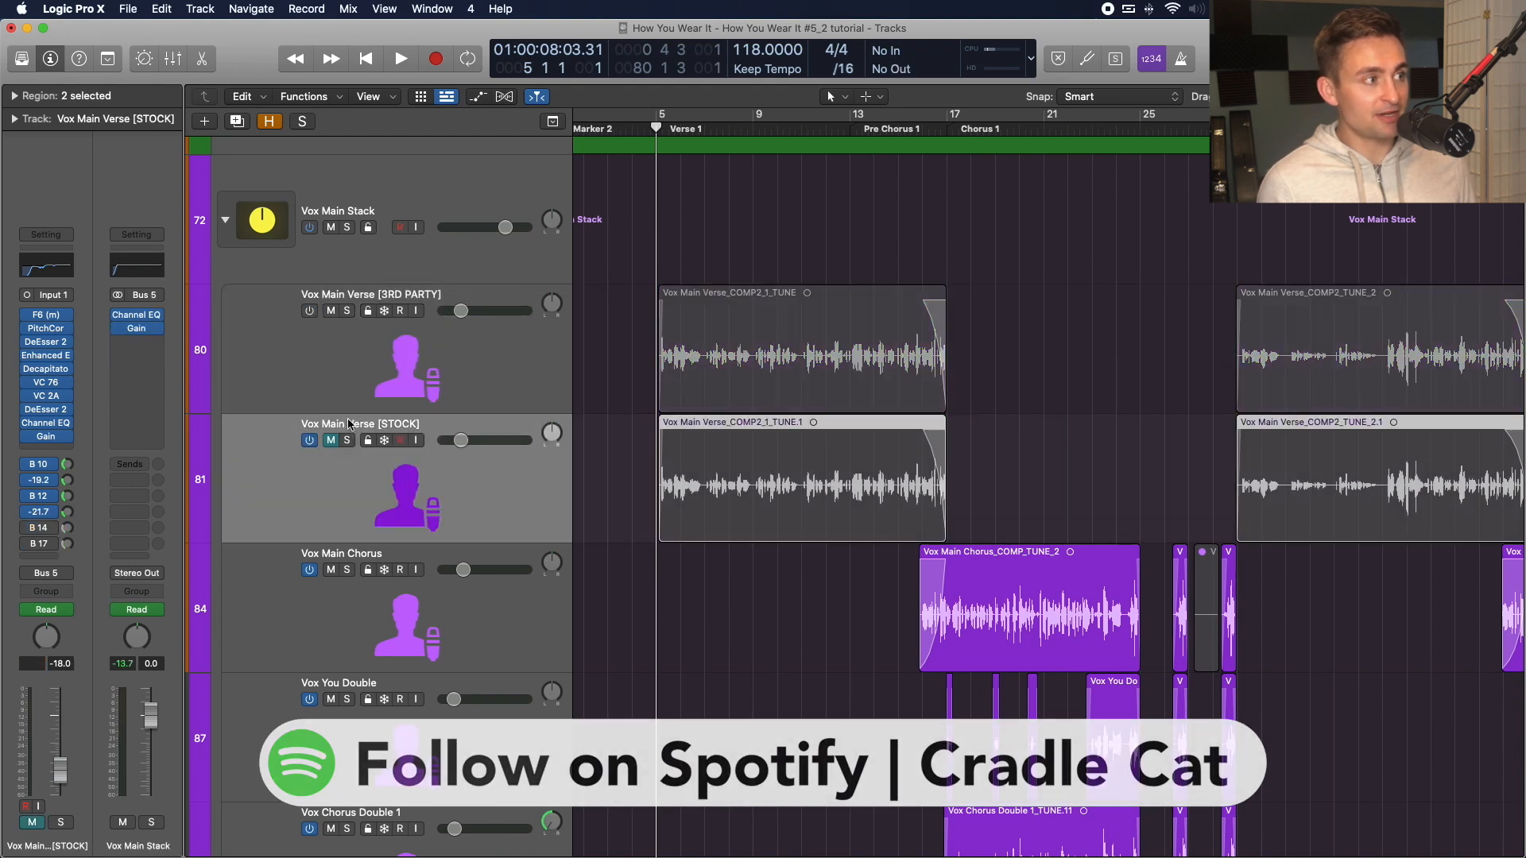
left_click(332, 446)
mouse_move(63, 320)
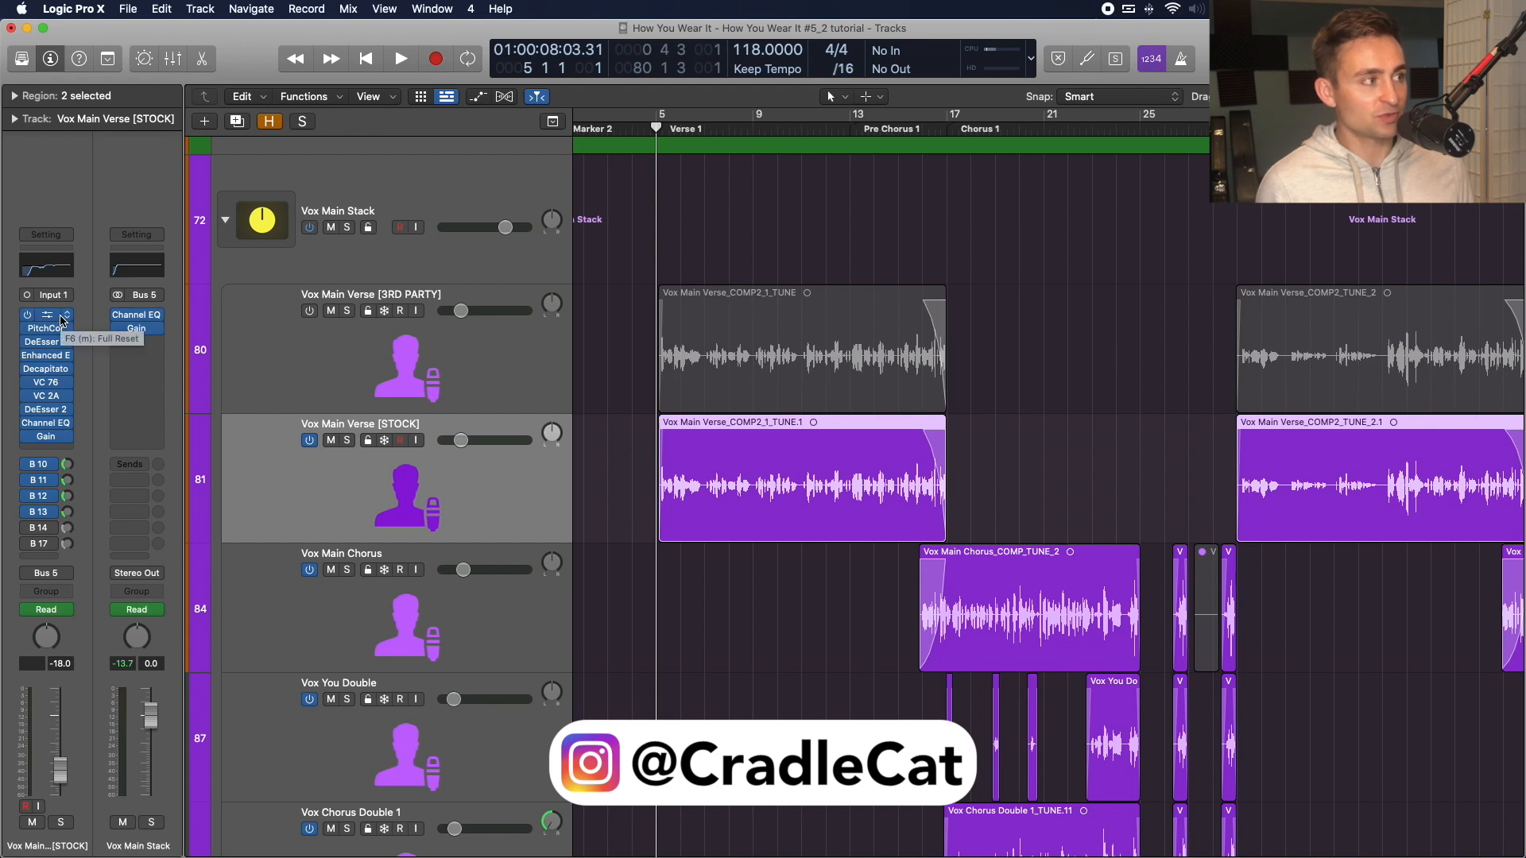
left_click(48, 316)
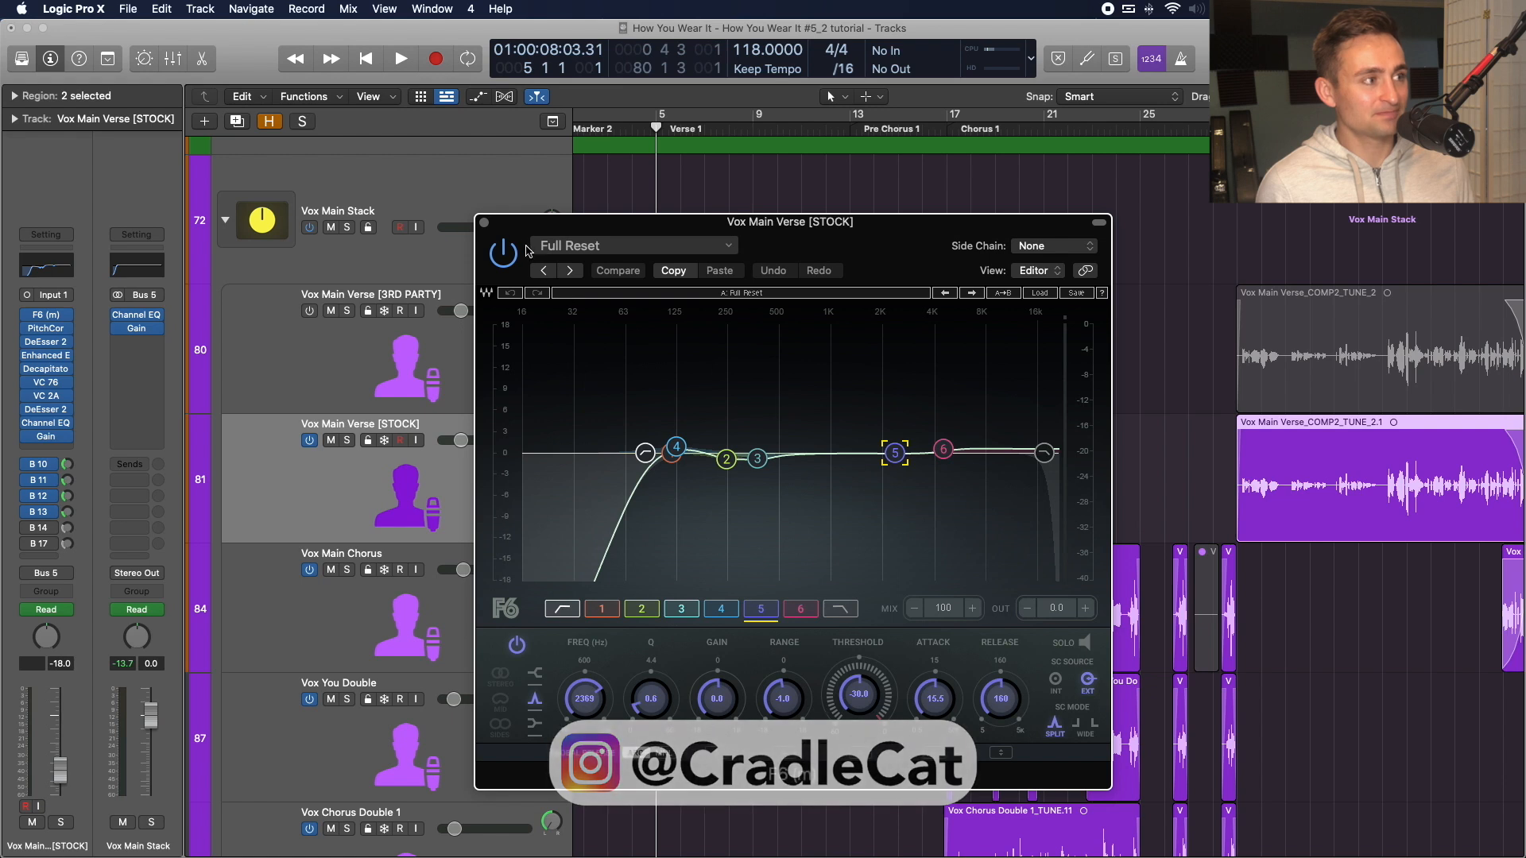
left_click(484, 225)
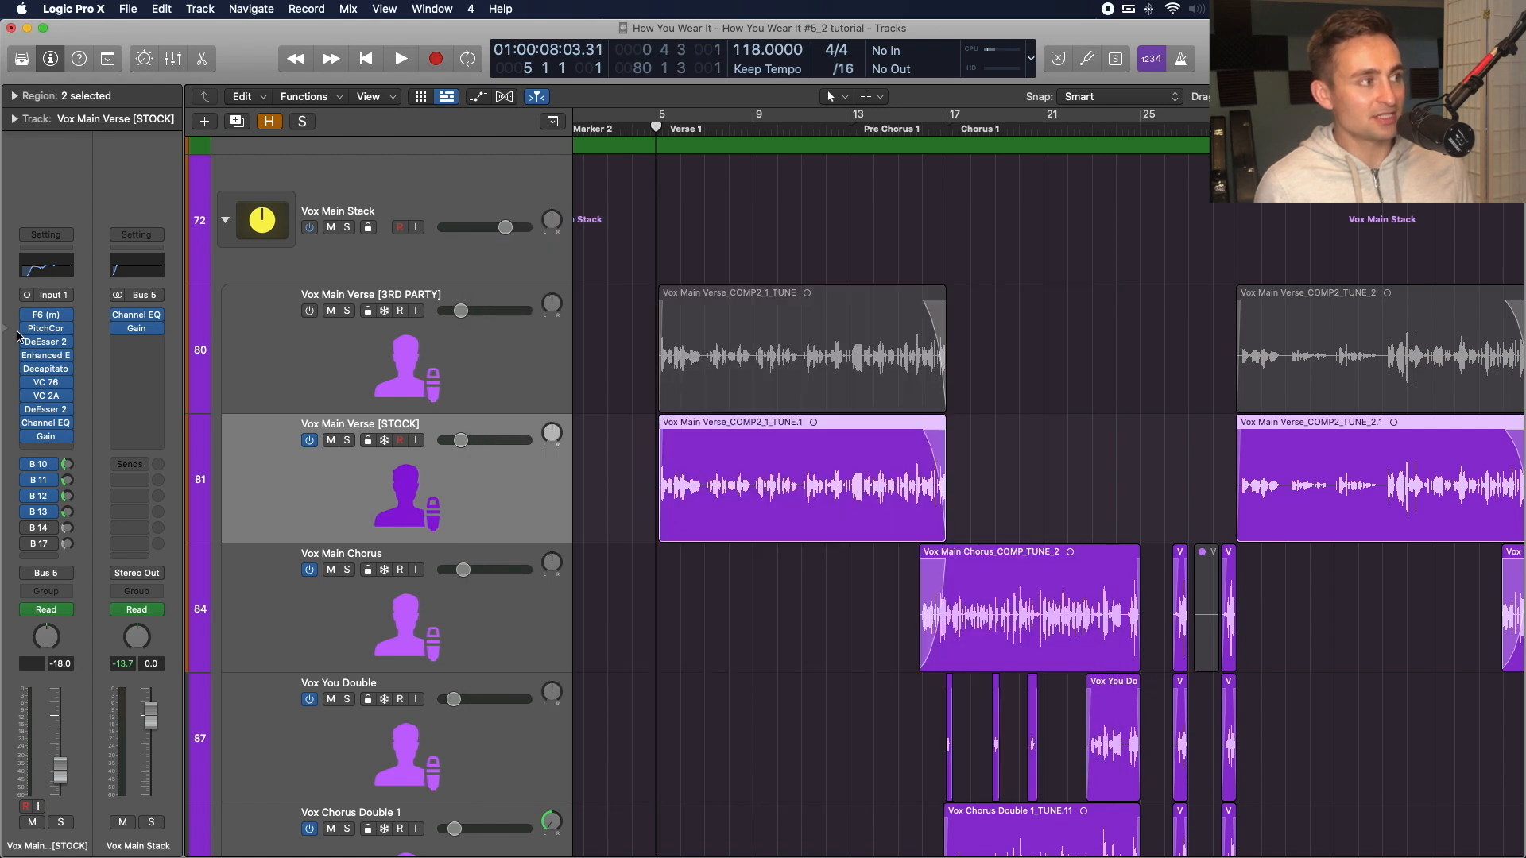
Bypass every insert after F6 on the Vox Main Verse [STOCK] track, solo the track, and play it briefly.
left_click_drag(26, 328, 26, 443)
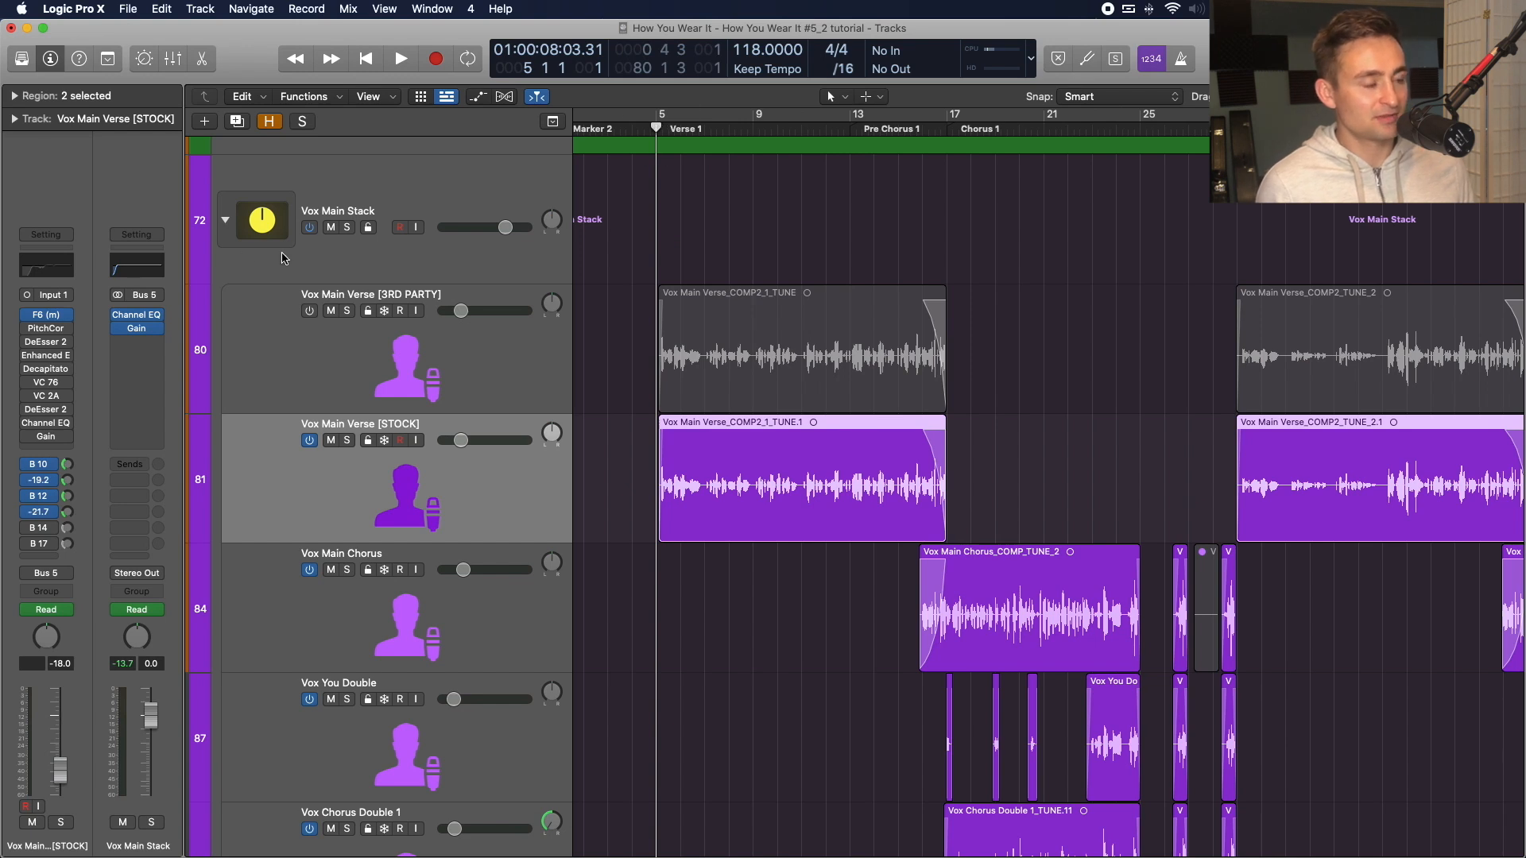
key("space")
key("s")
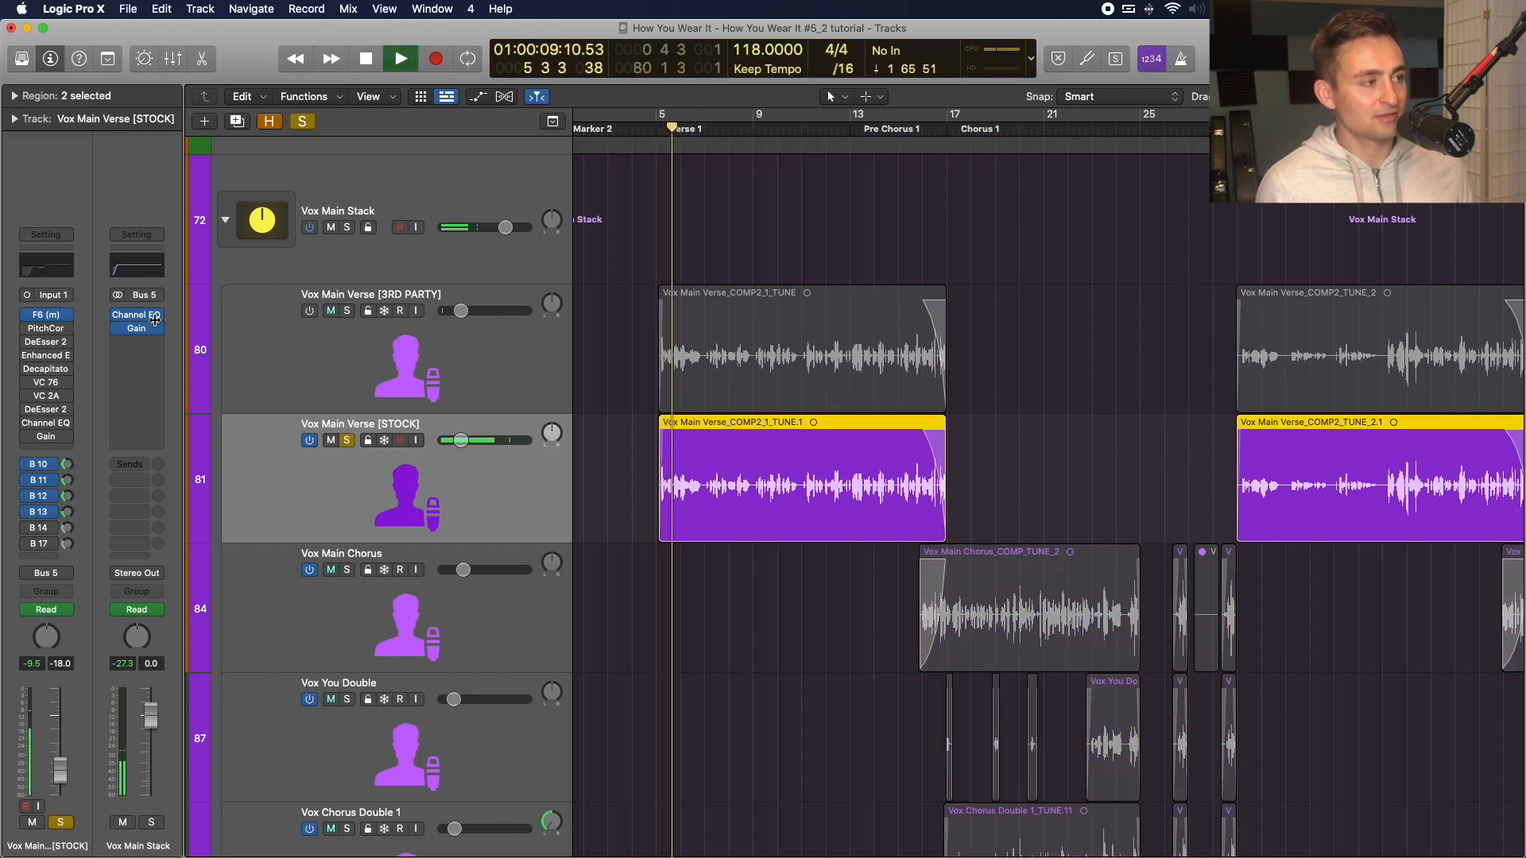
key("space")
Check the F6 settings on the soloed [STOCK] vocal and toggle its bypass during playback to compare the sound.
left_click(53, 319)
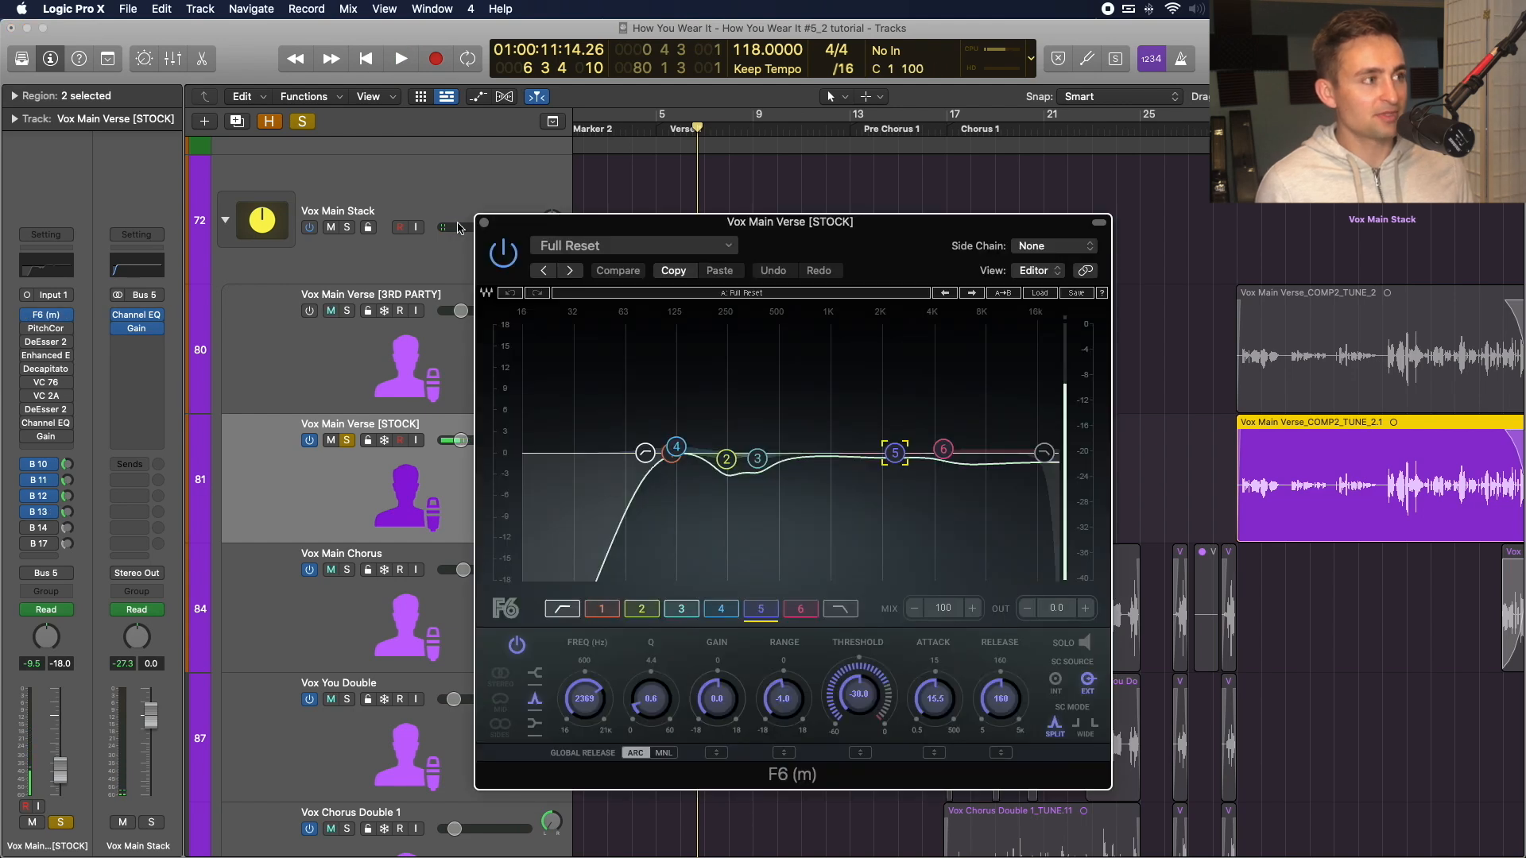
left_click(483, 225)
mouse_move(29, 318)
key("space")
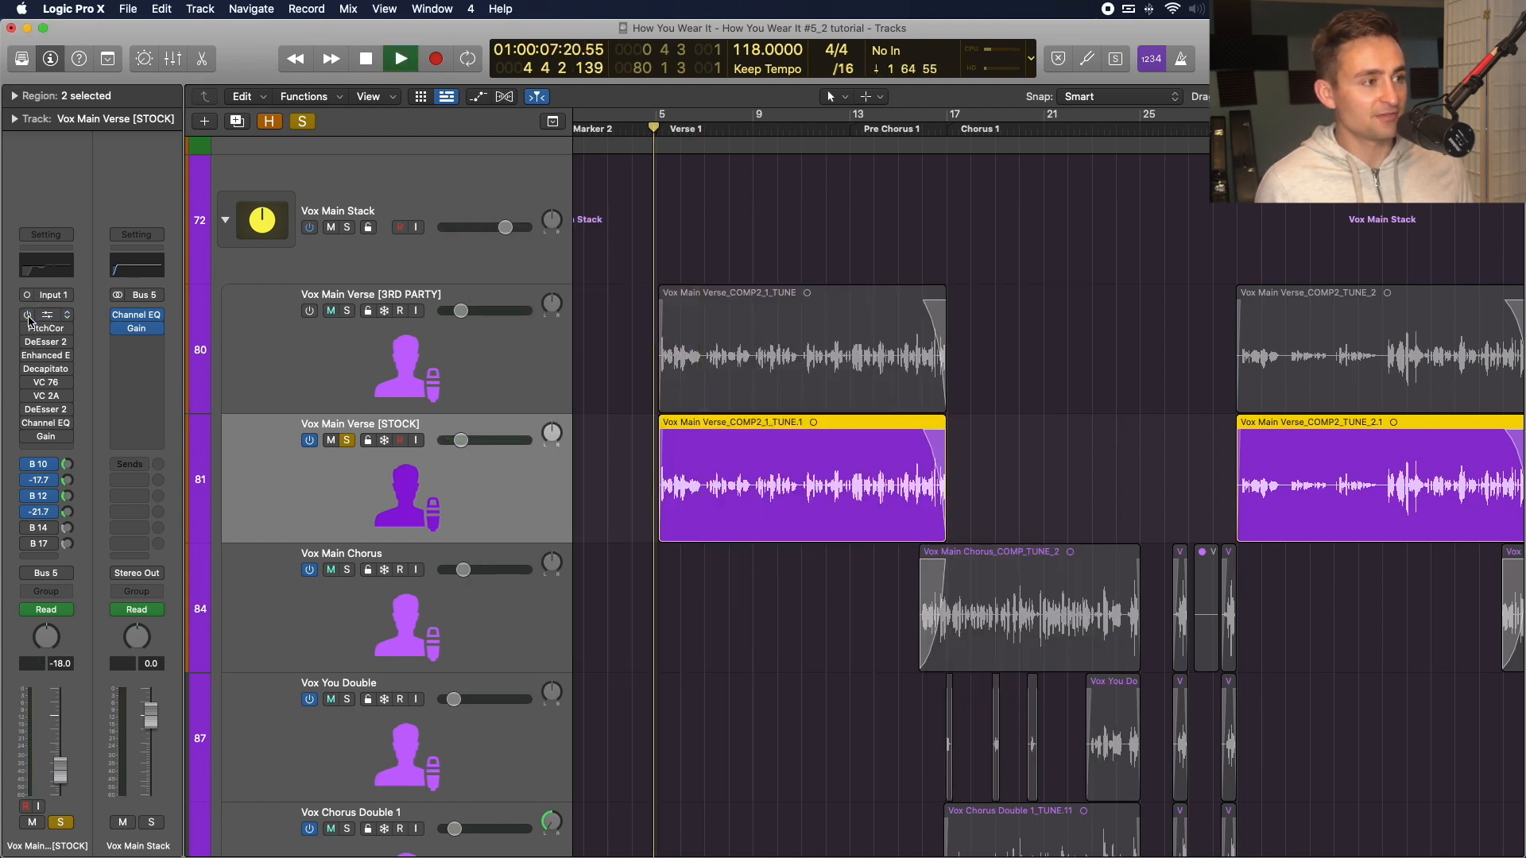
left_click(29, 317)
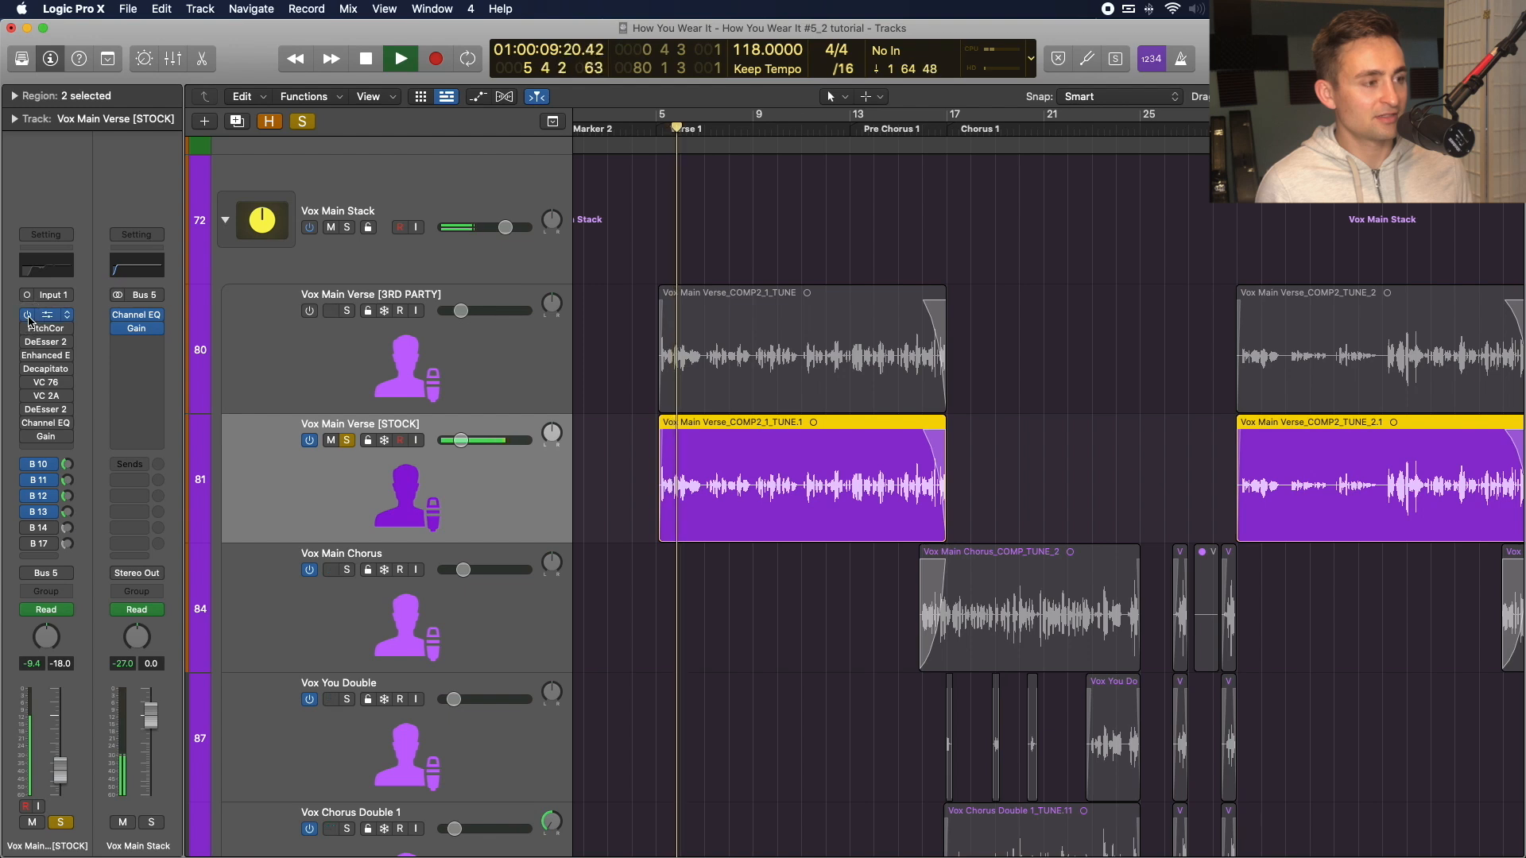
left_click(44, 315)
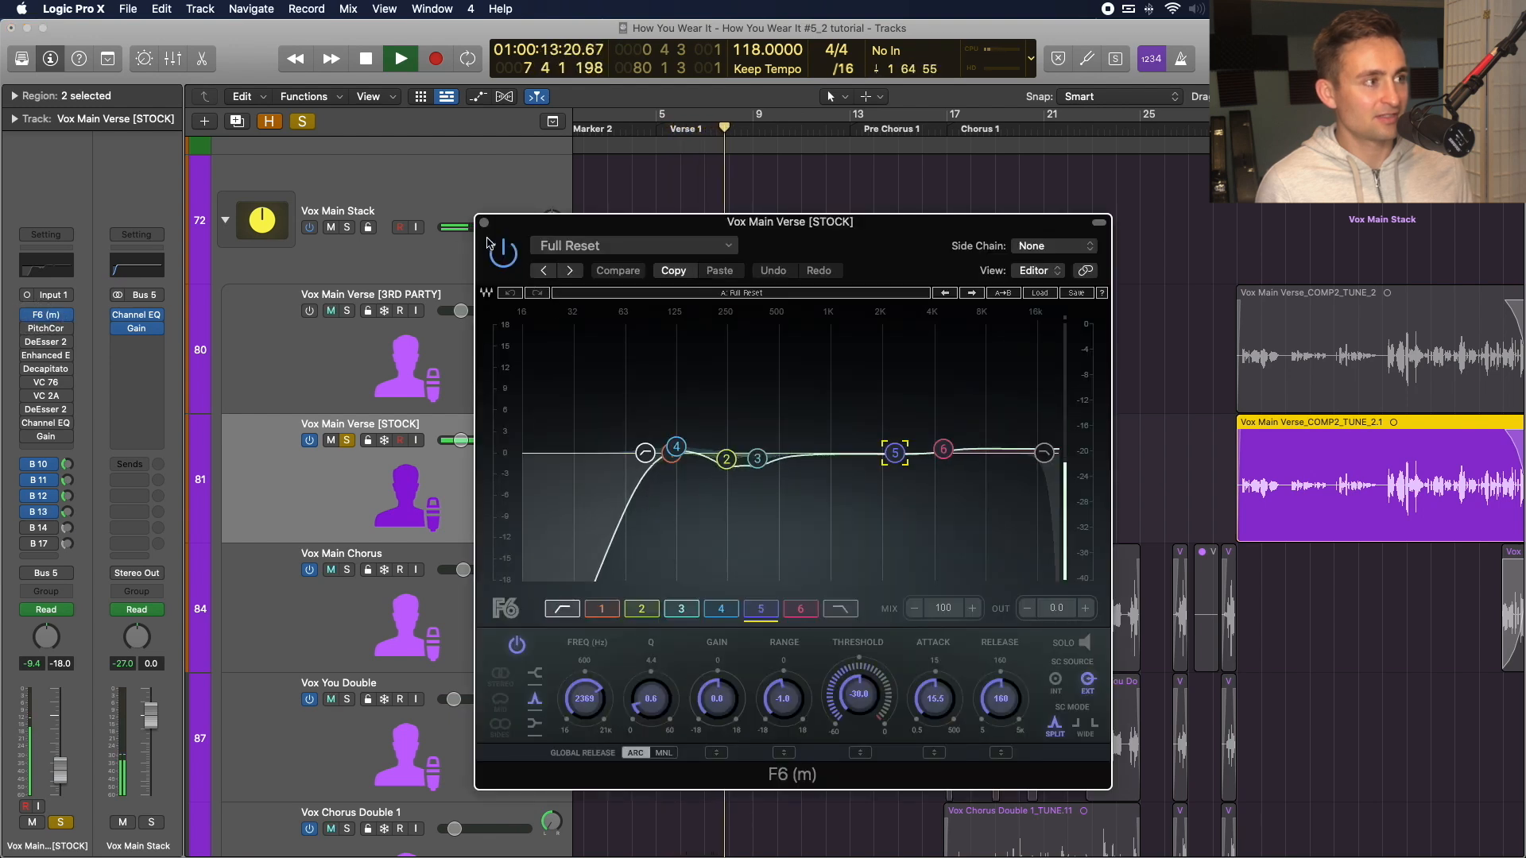
Stop playback and close the F6 equalizer of the [STOCK] verse track.
key("space")
left_click_drag(556, 227, 830, 169)
mouse_move(123, 334)
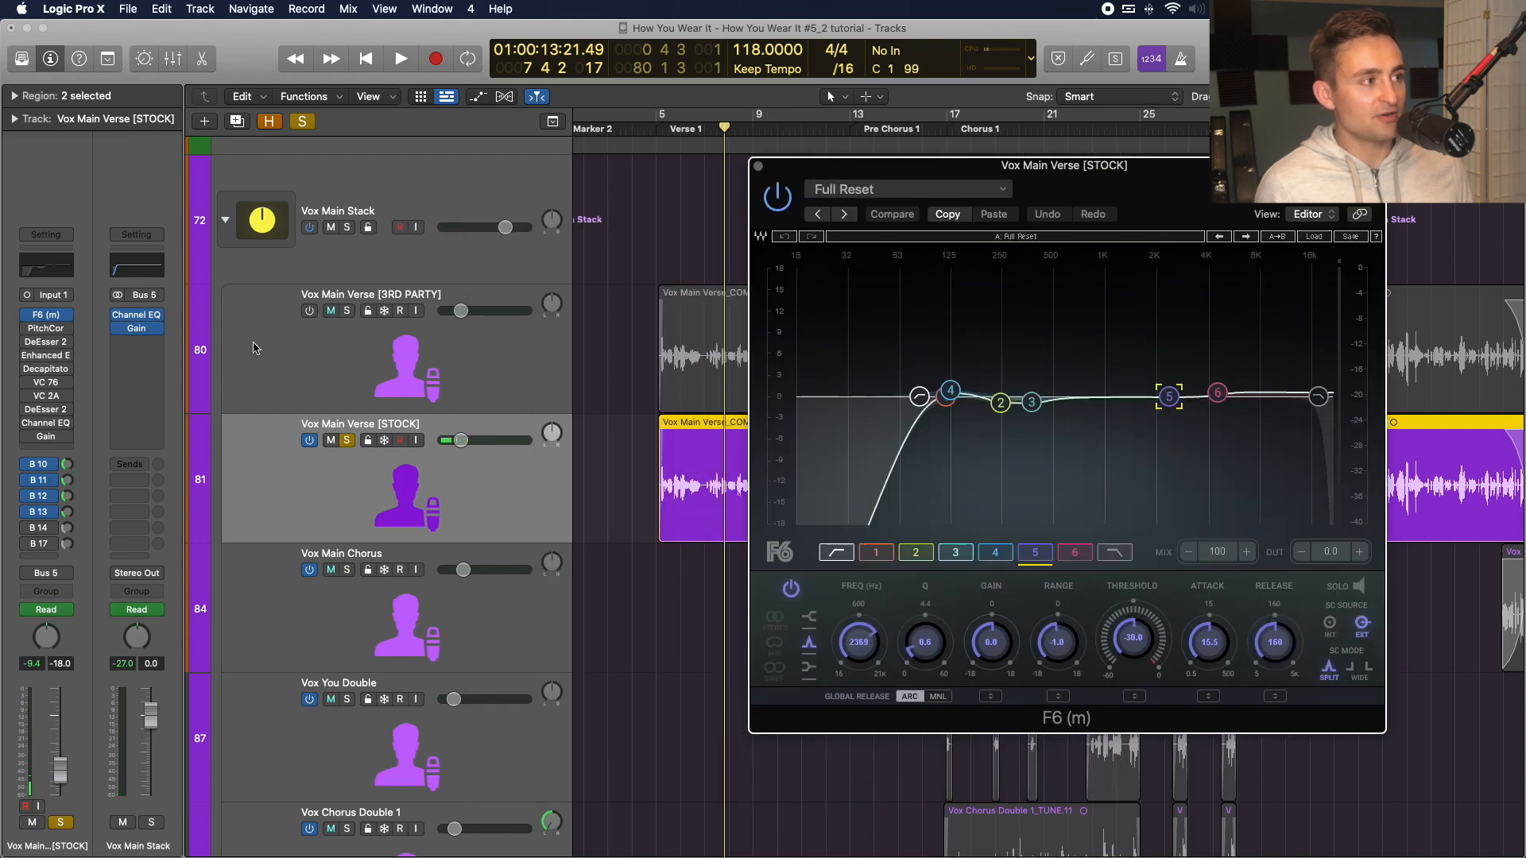
left_click(759, 166)
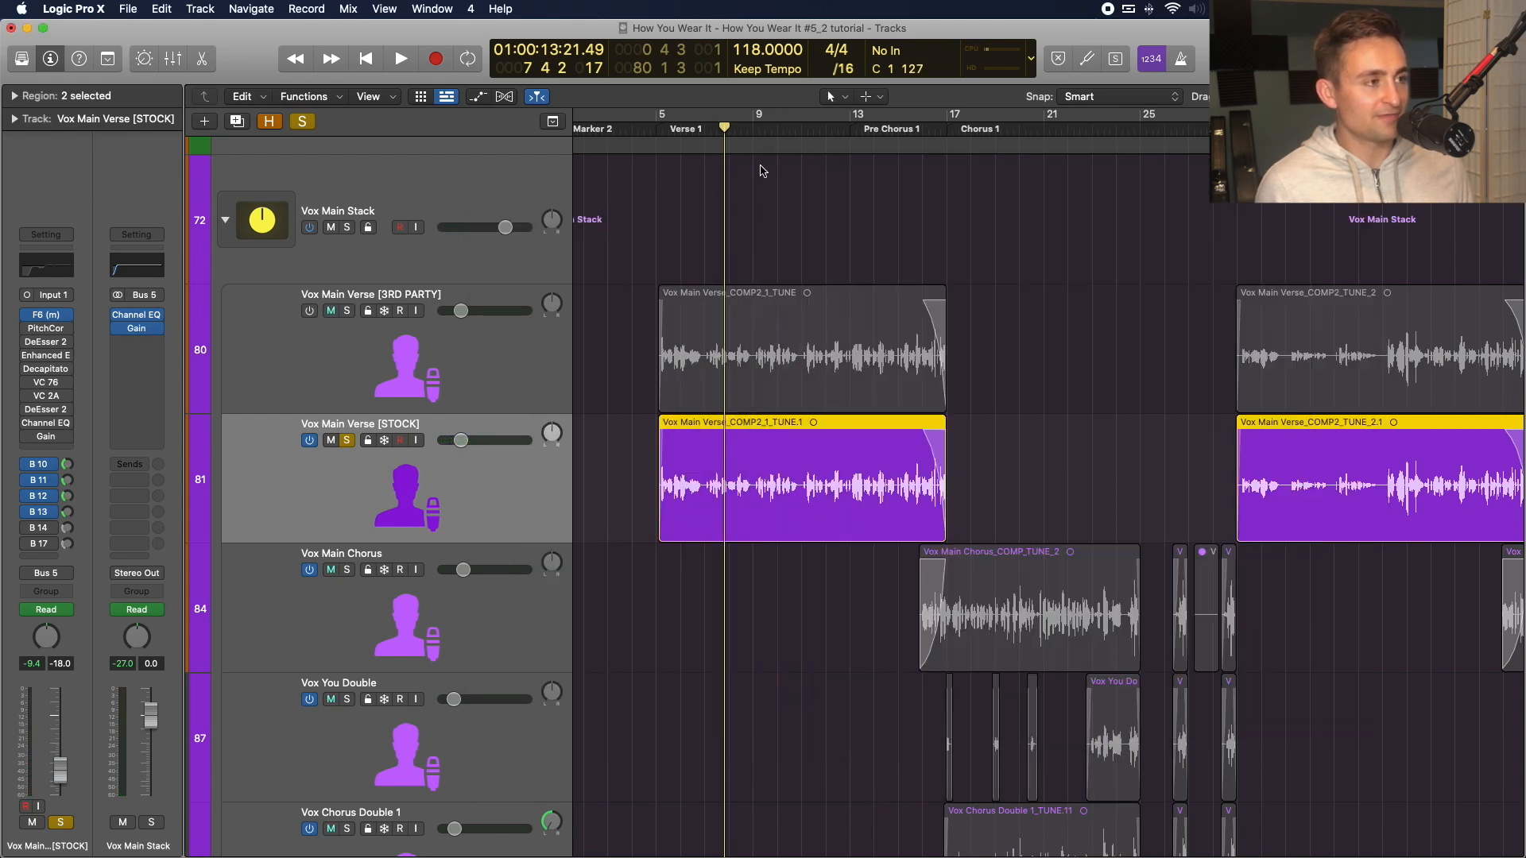
Open the [3RD PARTY] track's F6 as a reference, move it aside, and reselect the [STOCK] track.
left_click(262, 378)
left_click(66, 329)
left_click_drag(670, 145, 966, 123)
left_click(309, 485)
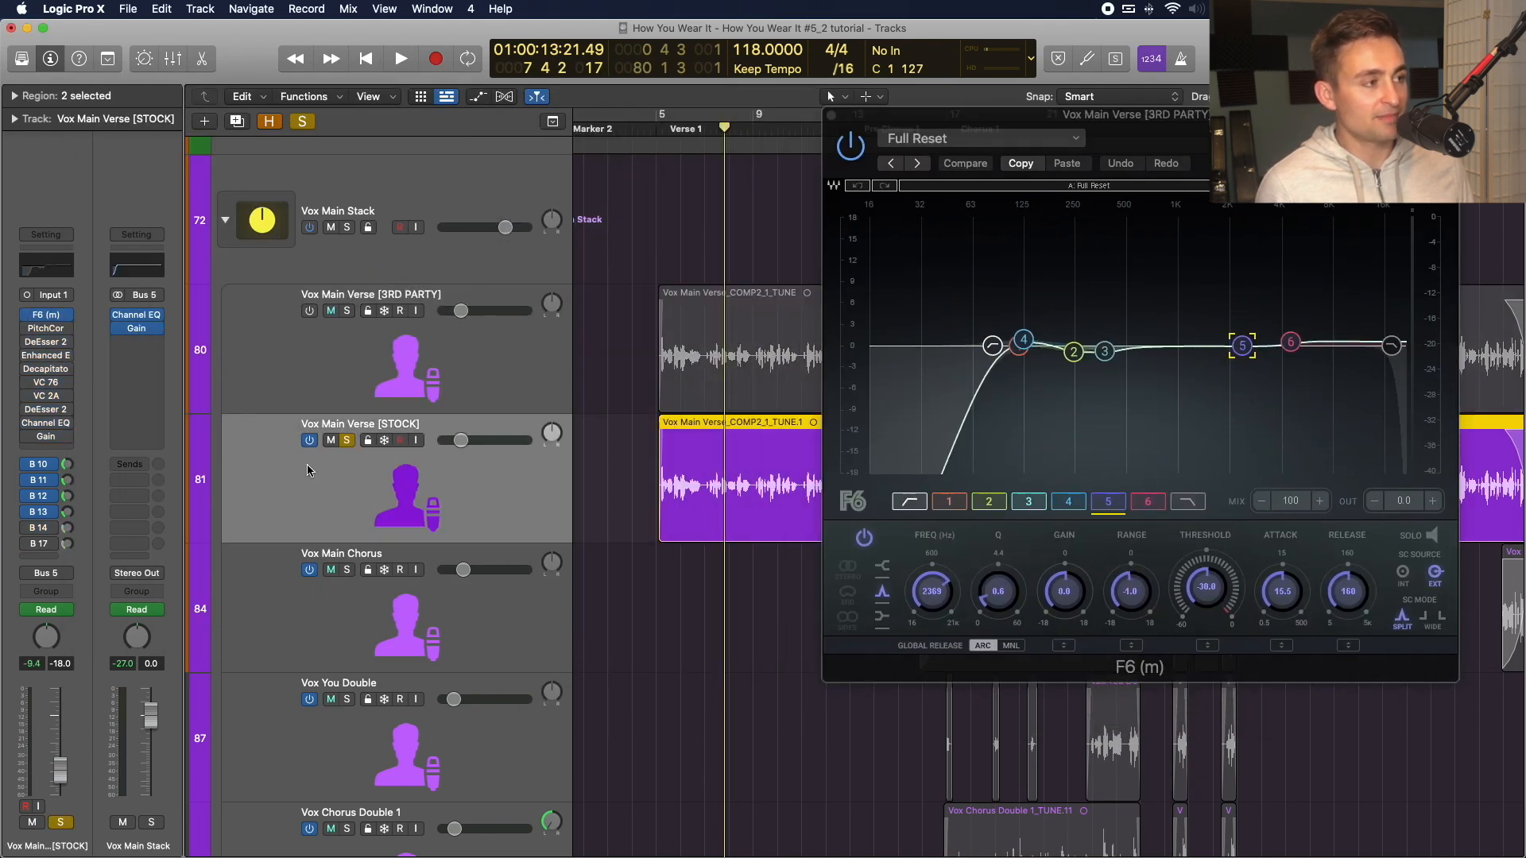
Replace F6 with Logic's Channel EQ in the [STOCK] track's first insert slot and place it beside the reference F6.
left_click(67, 316)
mouse_move(159, 384)
left_click(226, 385)
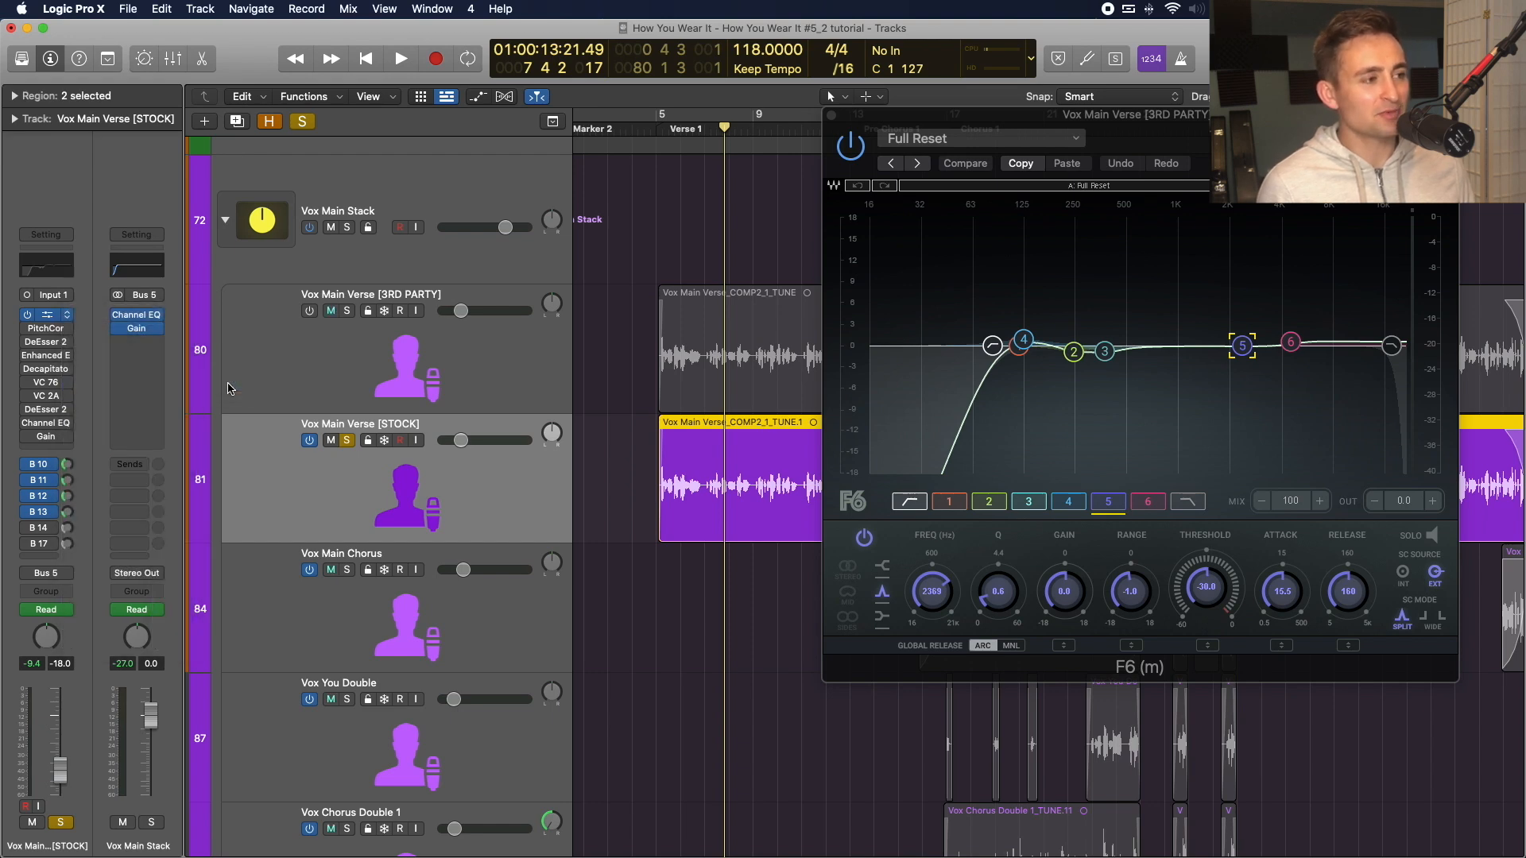
left_click_drag(822, 243, 538, 212)
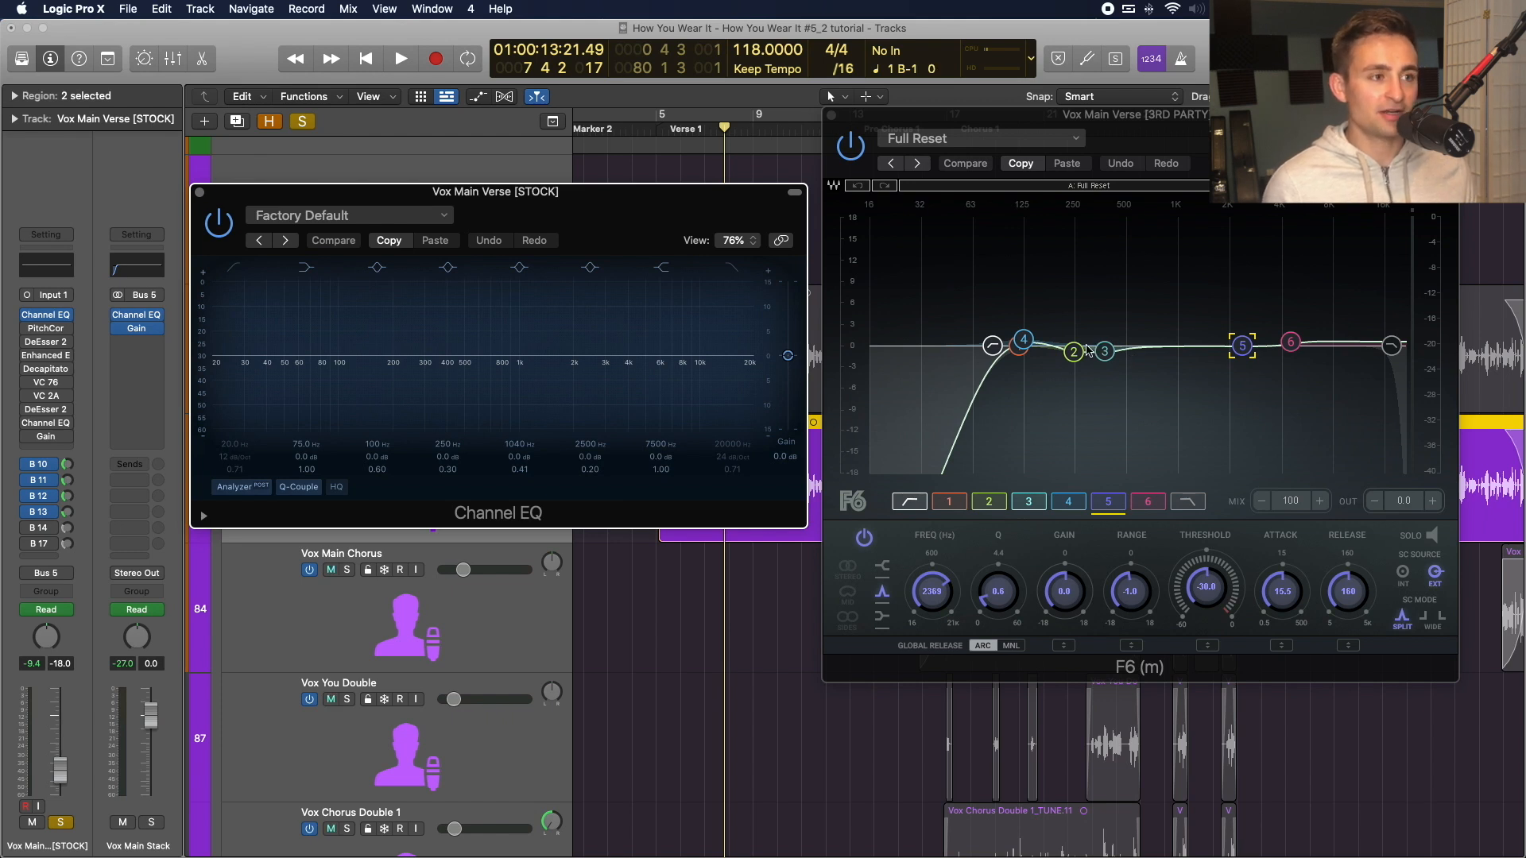
Using F6 band 2 as the reference, shape a Channel EQ cut at 250 Hz with -3.4 dB gain and a Q of 3.80.
left_click_drag(340, 355, 366, 356)
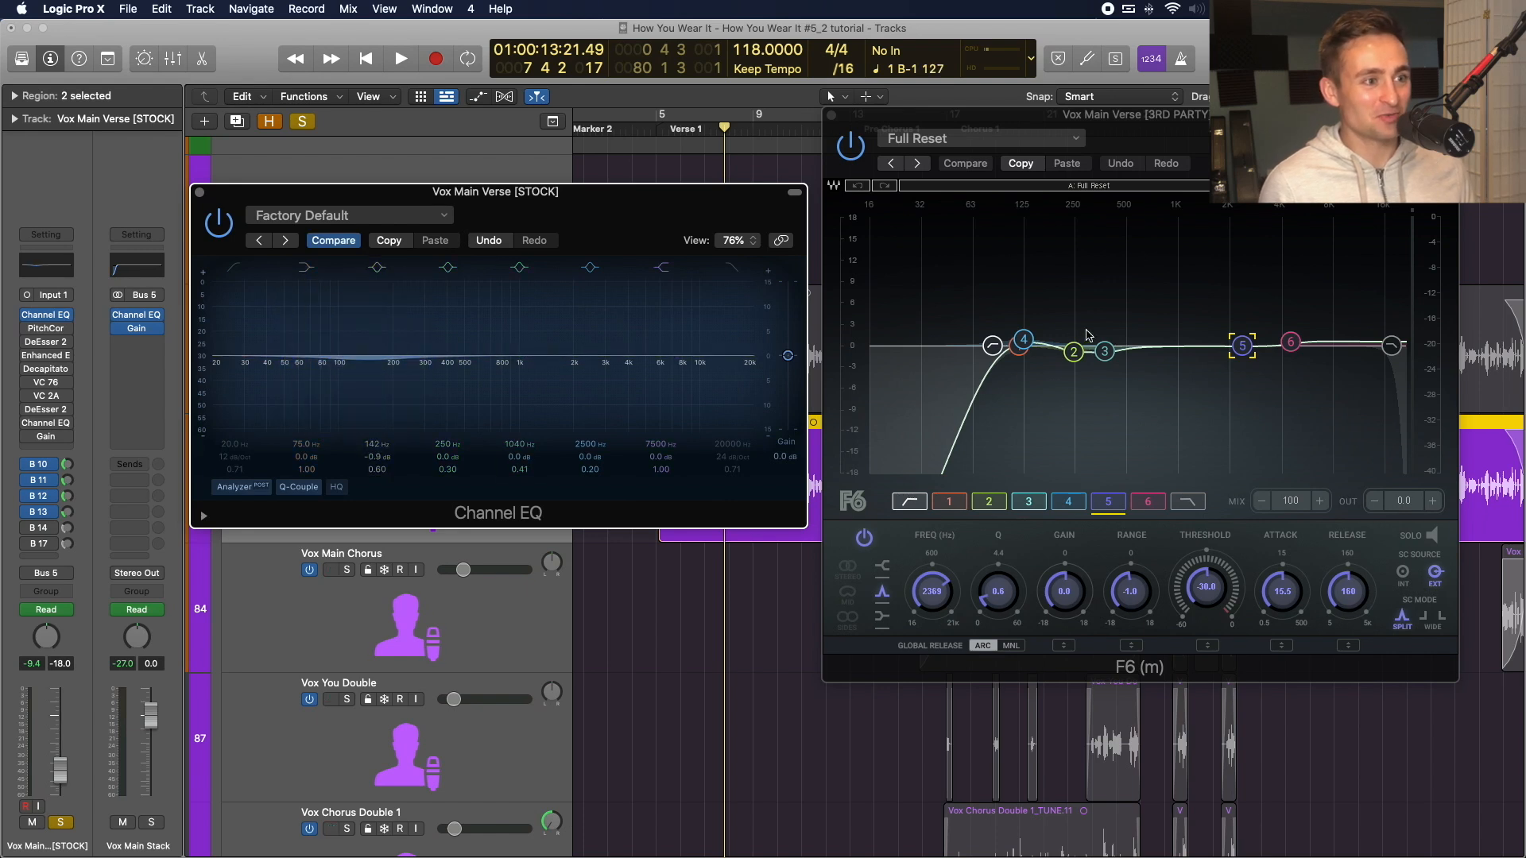
left_click(1074, 351)
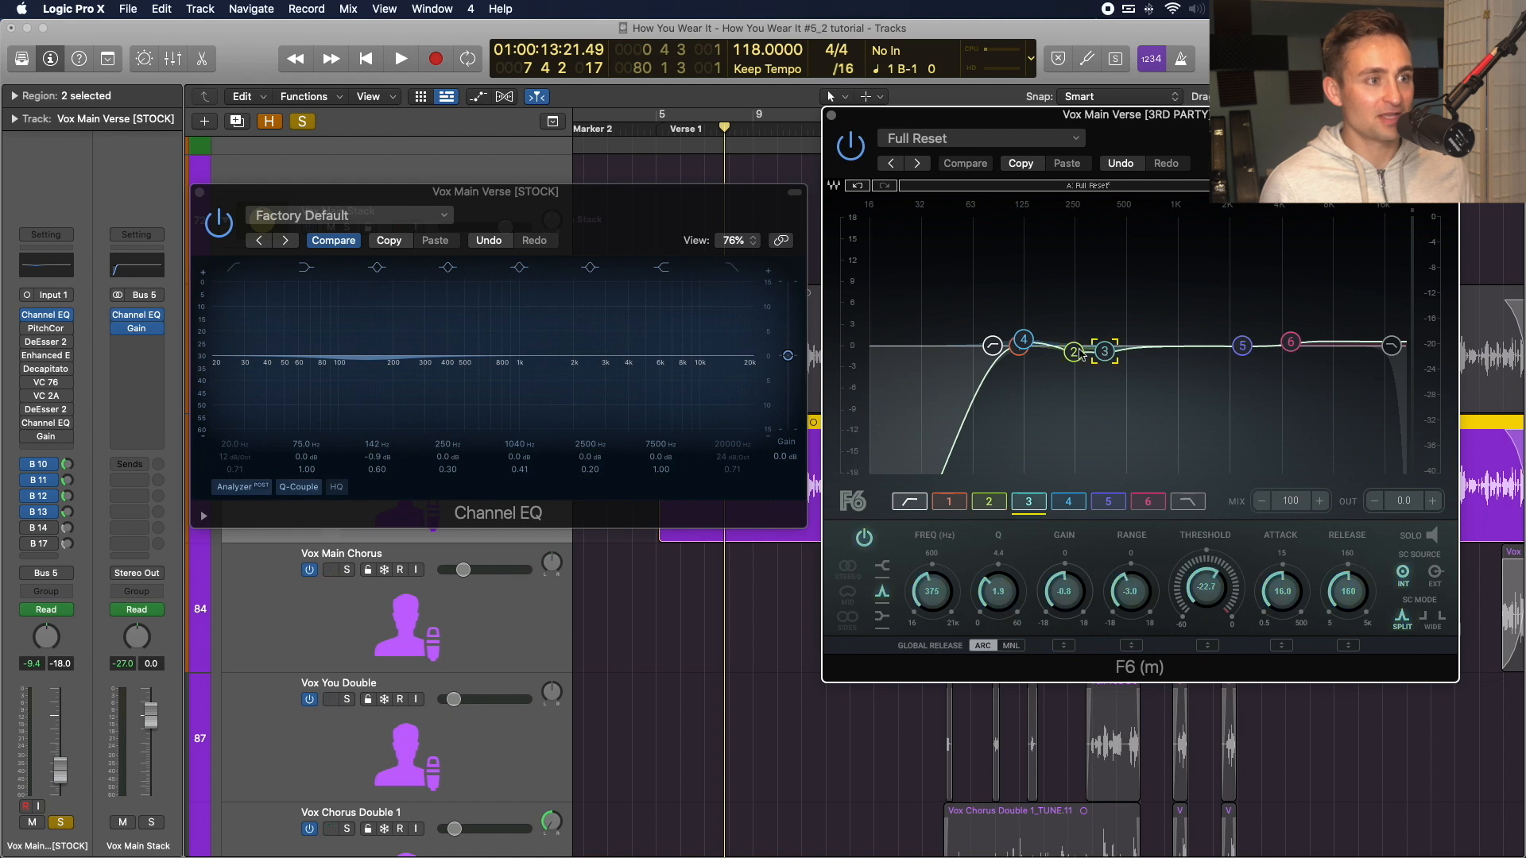
left_click_drag(365, 360, 432, 366)
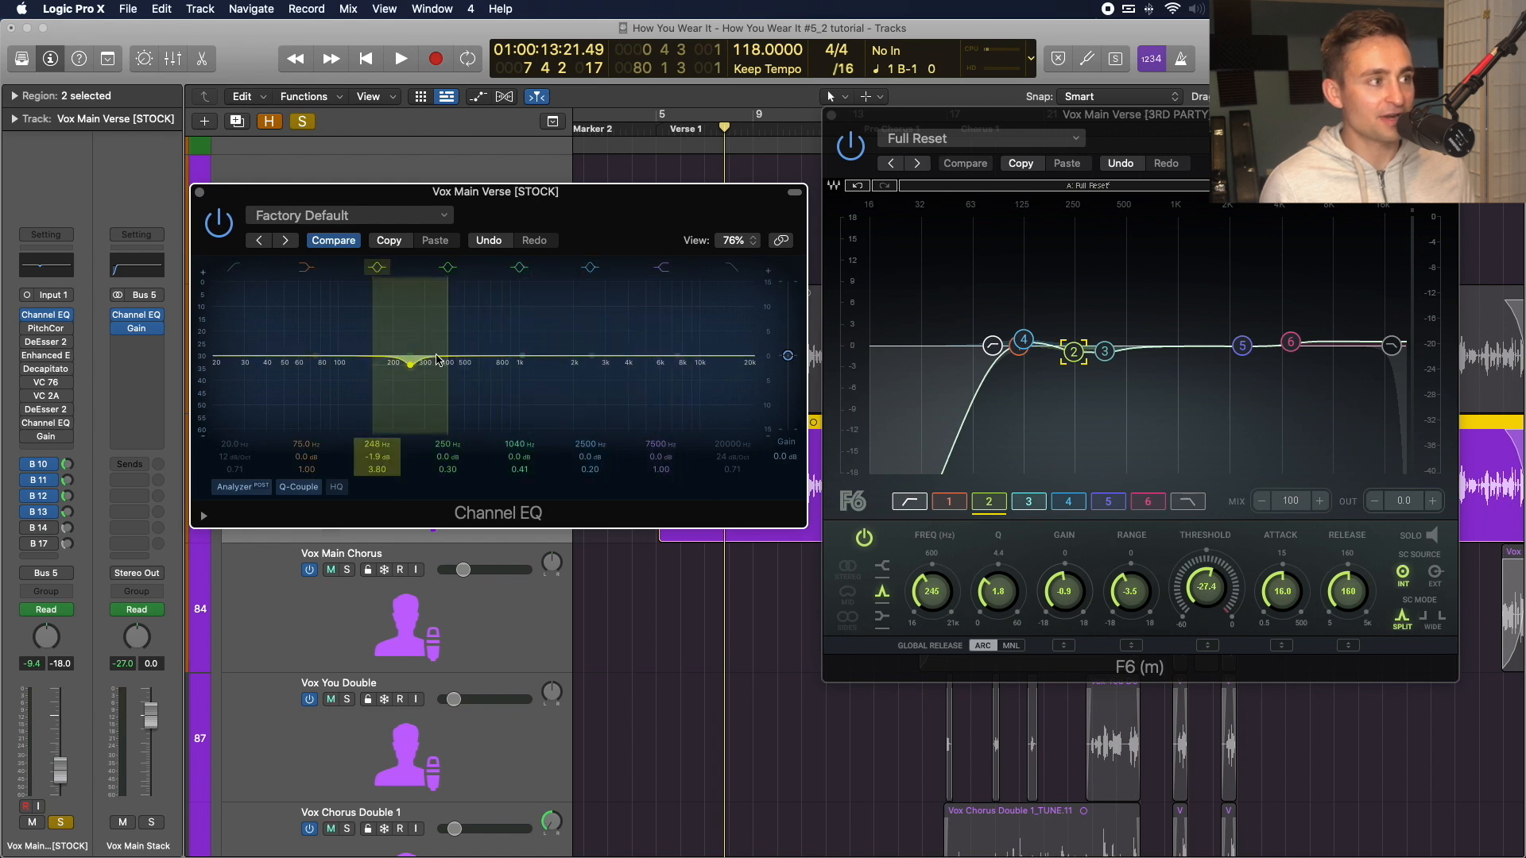
left_click_drag(410, 370, 411, 373)
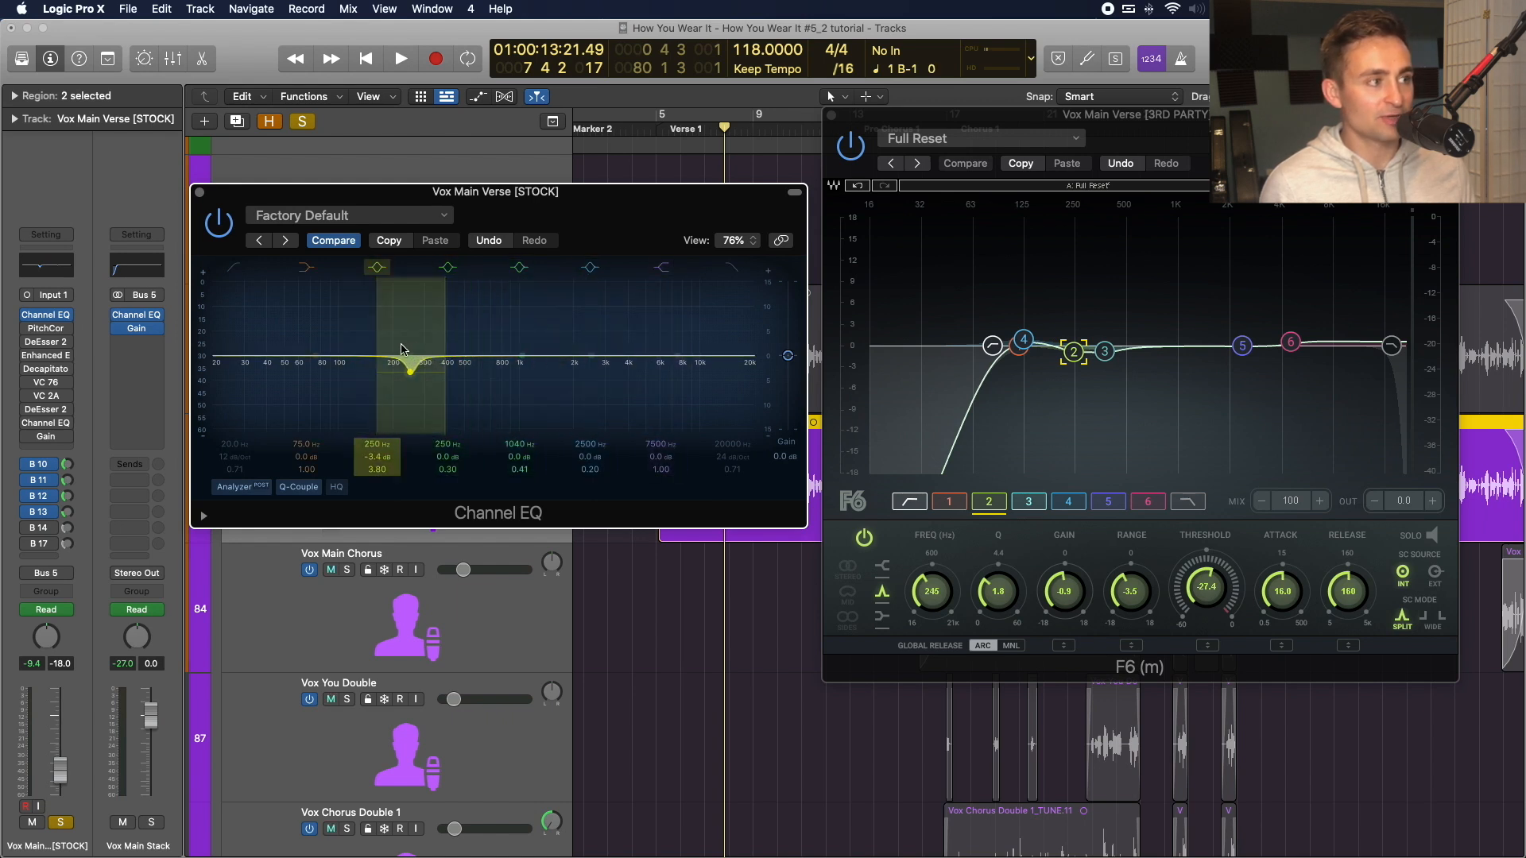
Move the 1040 Hz Channel EQ band to 356 Hz at -1.5 dB, comparing it with F6 bands 2 and 3.
left_click_drag(520, 357, 438, 368)
left_click(1105, 352)
left_click_drag(1129, 589, 1127, 605)
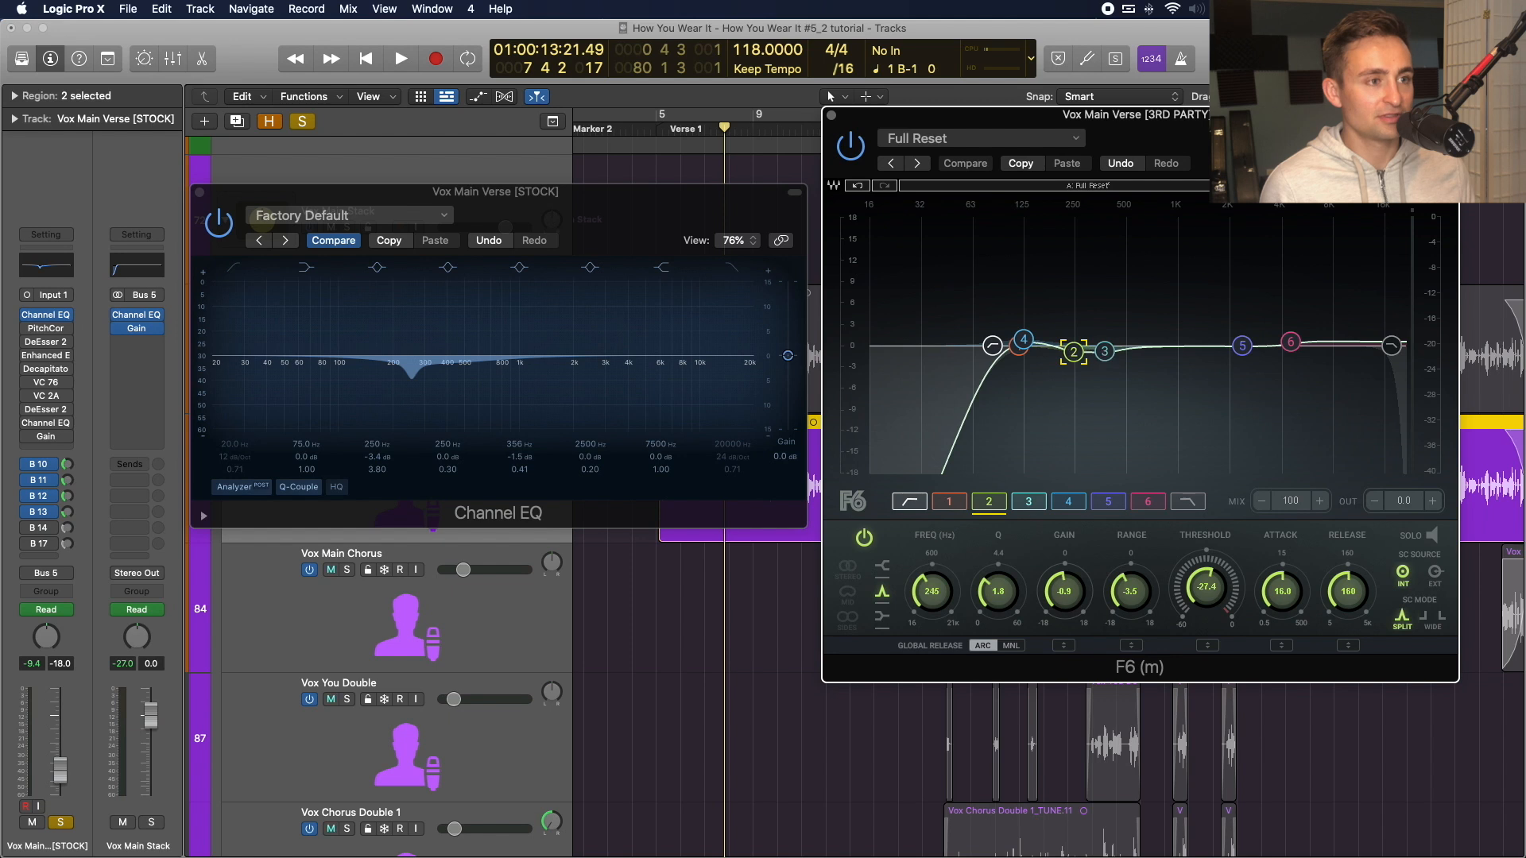
left_click(1074, 347)
left_click(1105, 351)
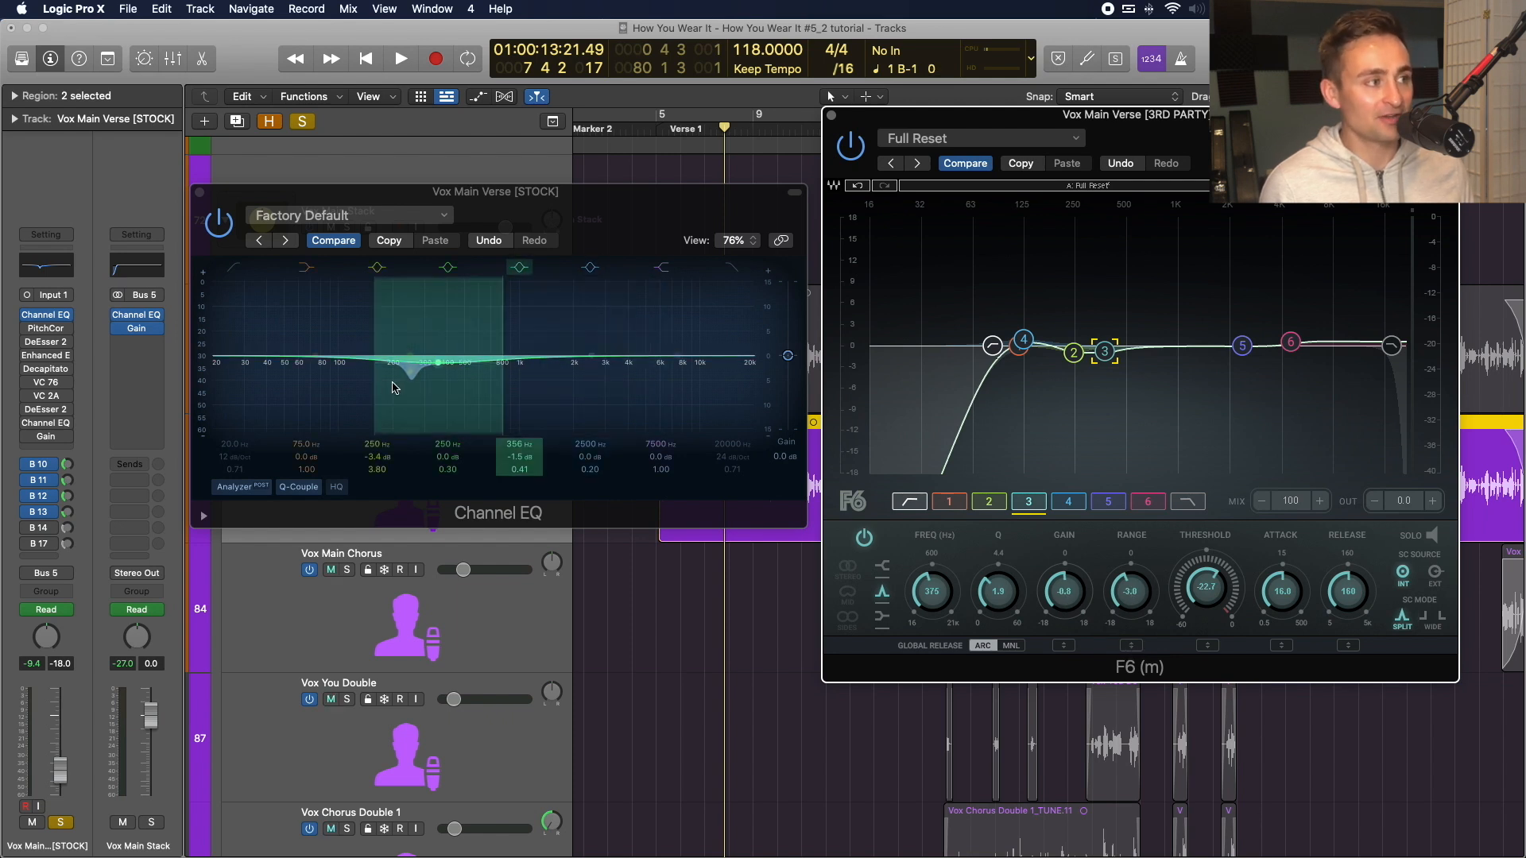
Refine the Channel EQ cuts: set the upper one to 374 Hz, -2.0 dB, Q 2.80 and the lower one to 238 Hz.
mouse_move(440, 367)
left_mouse_down()
mouse_move(501, 374)
mouse_move(422, 360)
mouse_move(437, 364)
left_mouse_up()
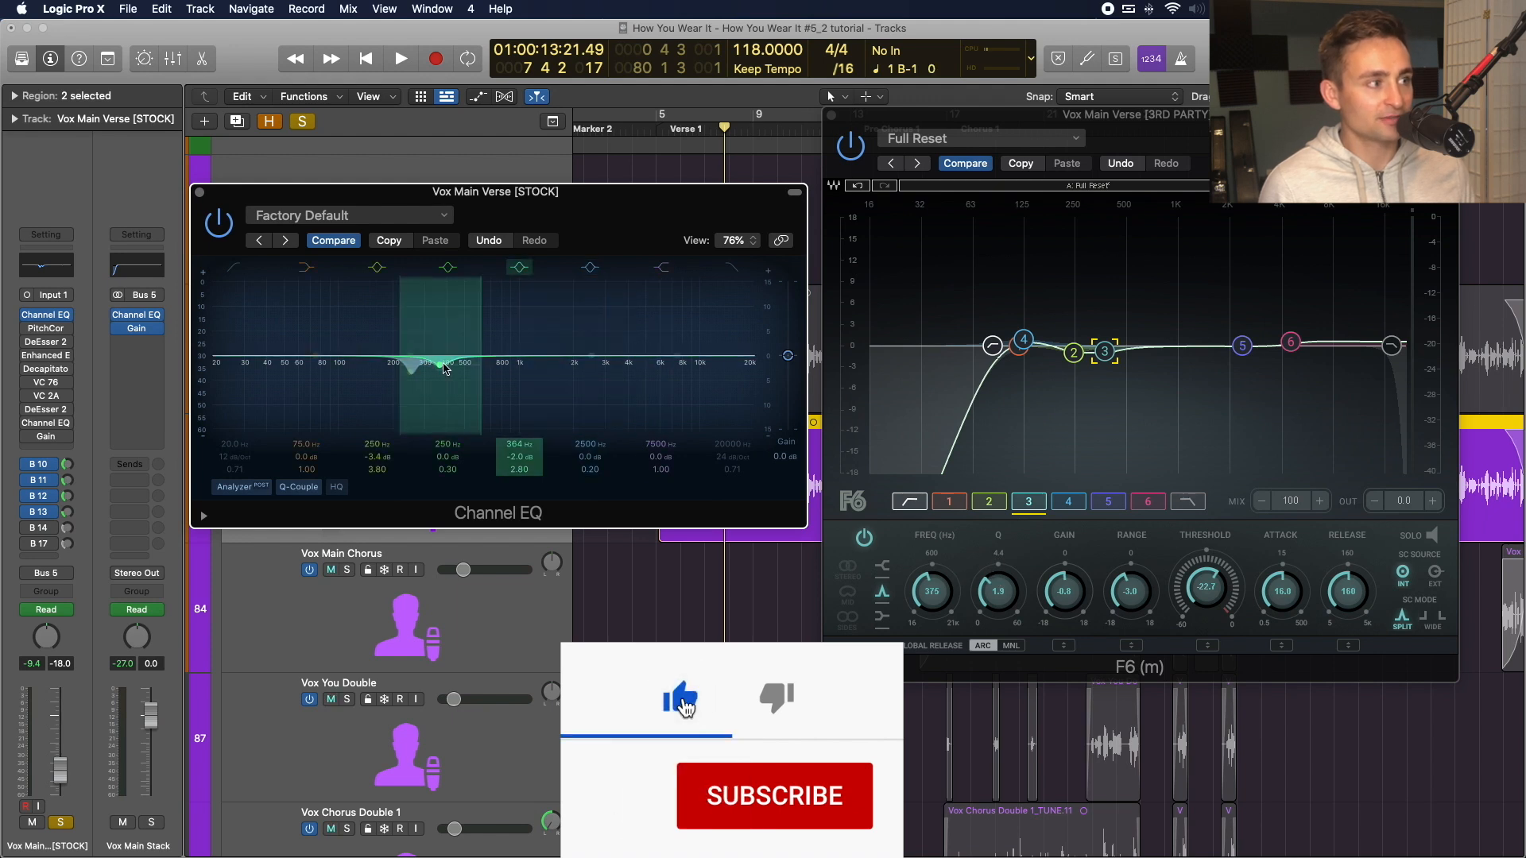
left_click_drag(445, 368, 448, 371)
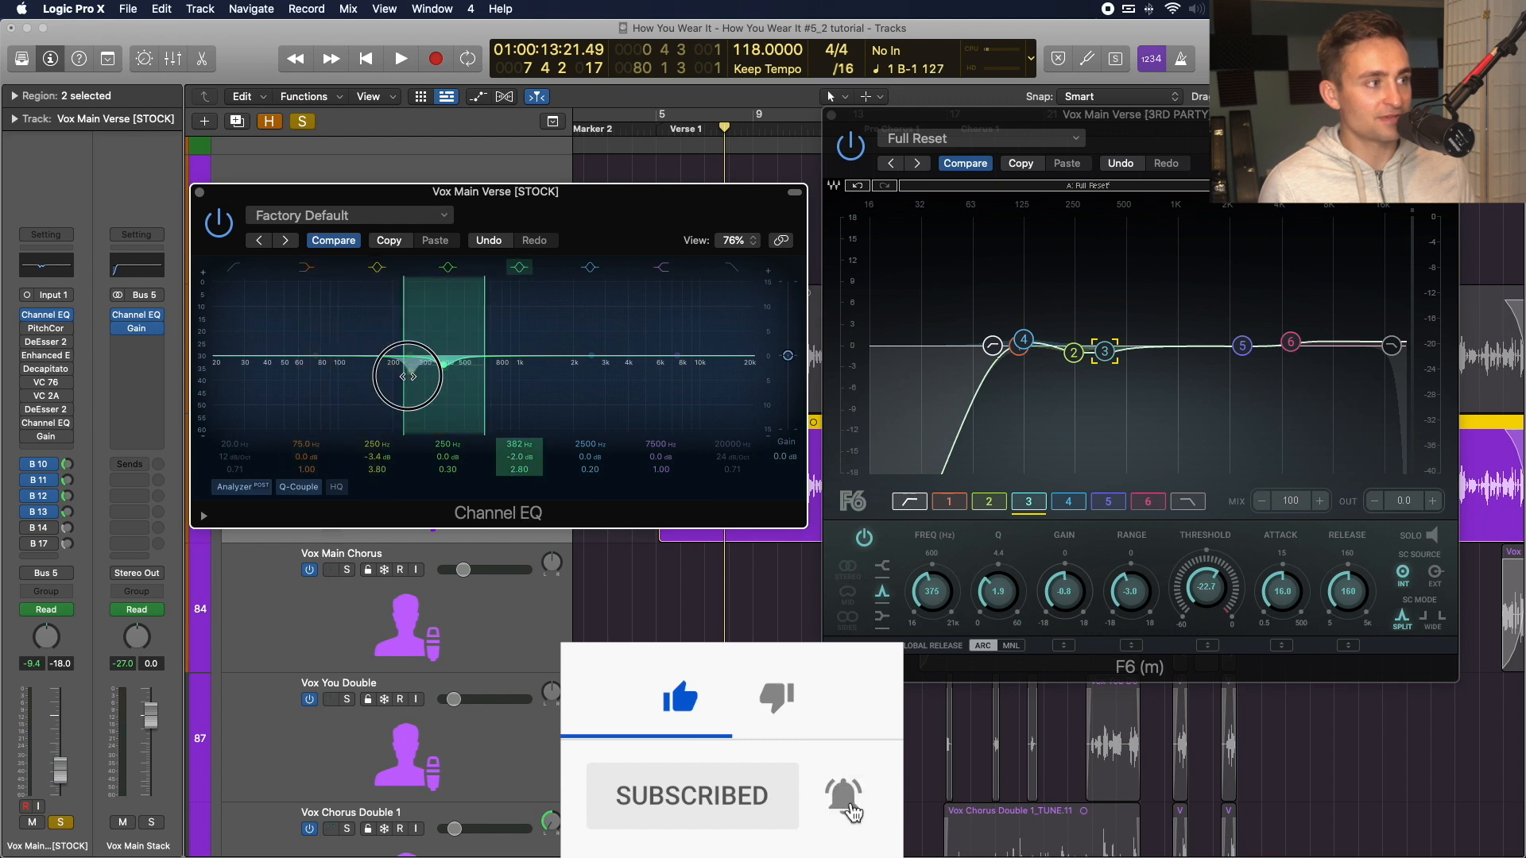
left_click_drag(502, 442, 503, 444)
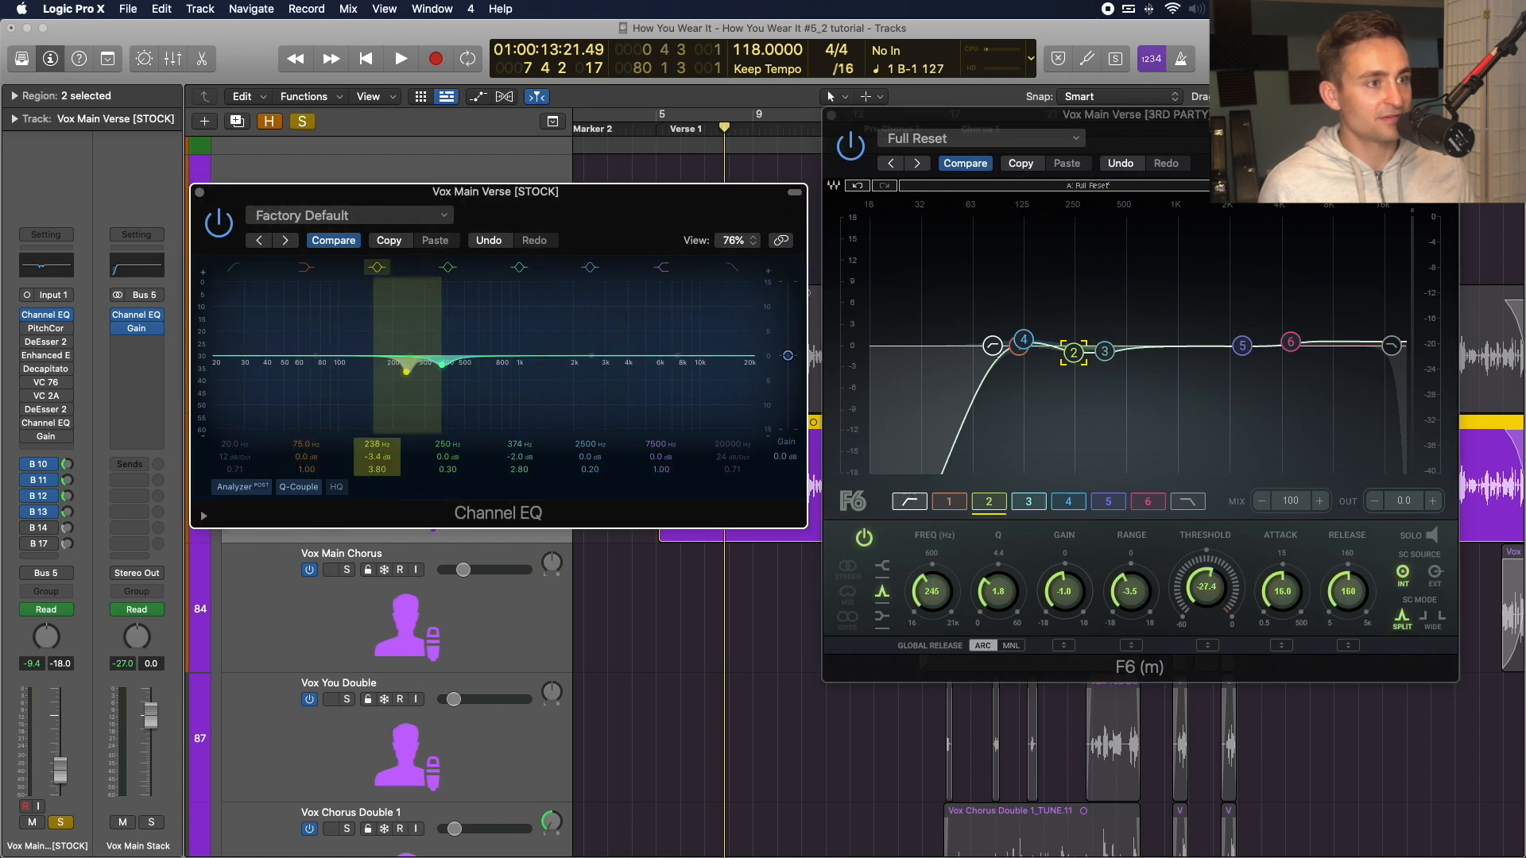
left_click_drag(372, 445, 372, 450)
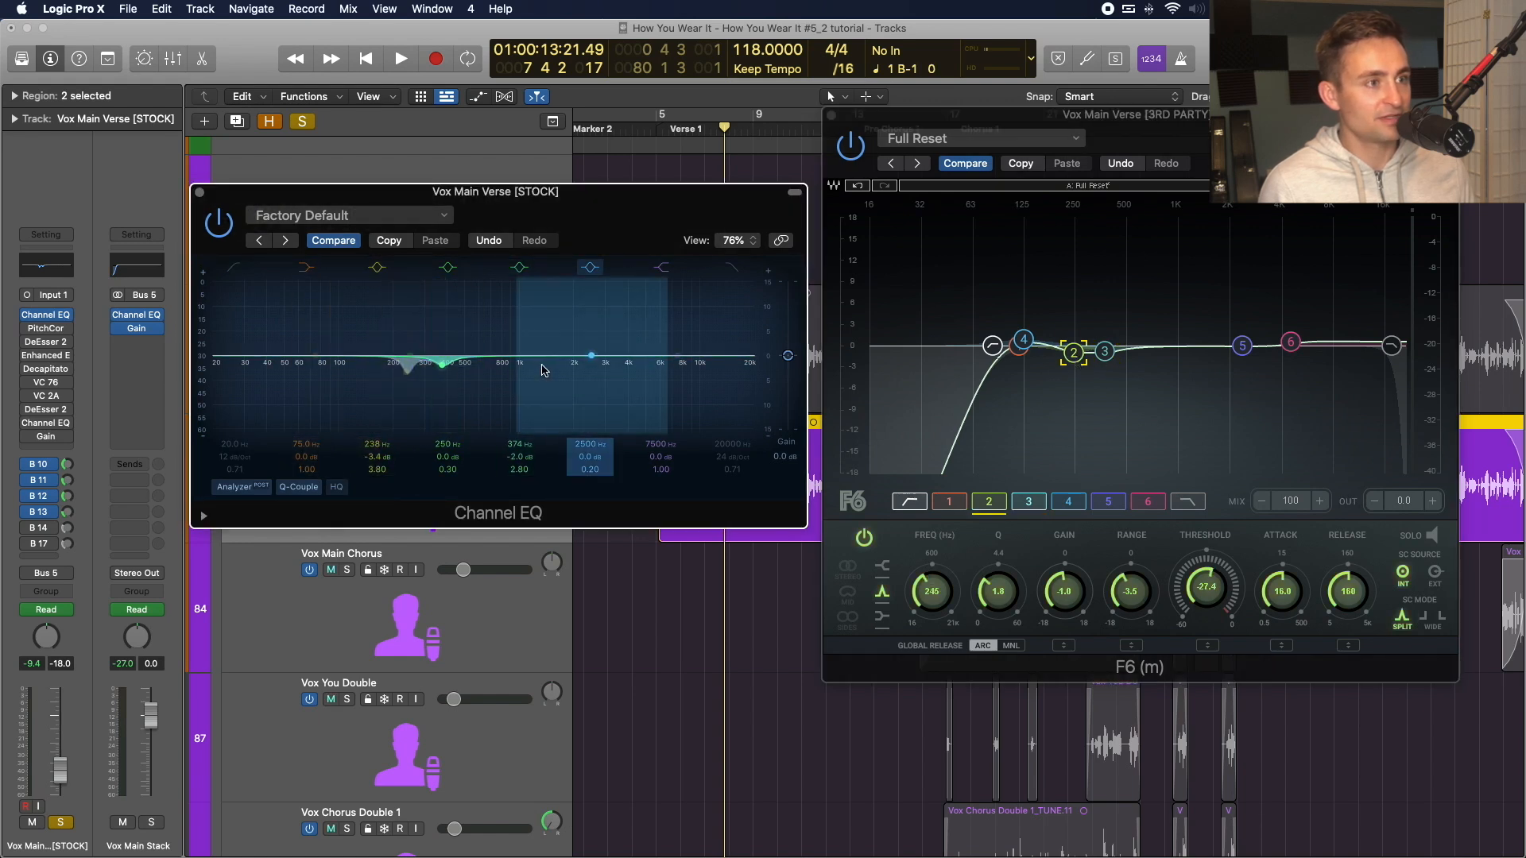
Enable the Channel EQ low cut and set it to 84 Hz at 36 dB/Oct, checking it against the F6 low-cut filter.
left_click(1023, 340)
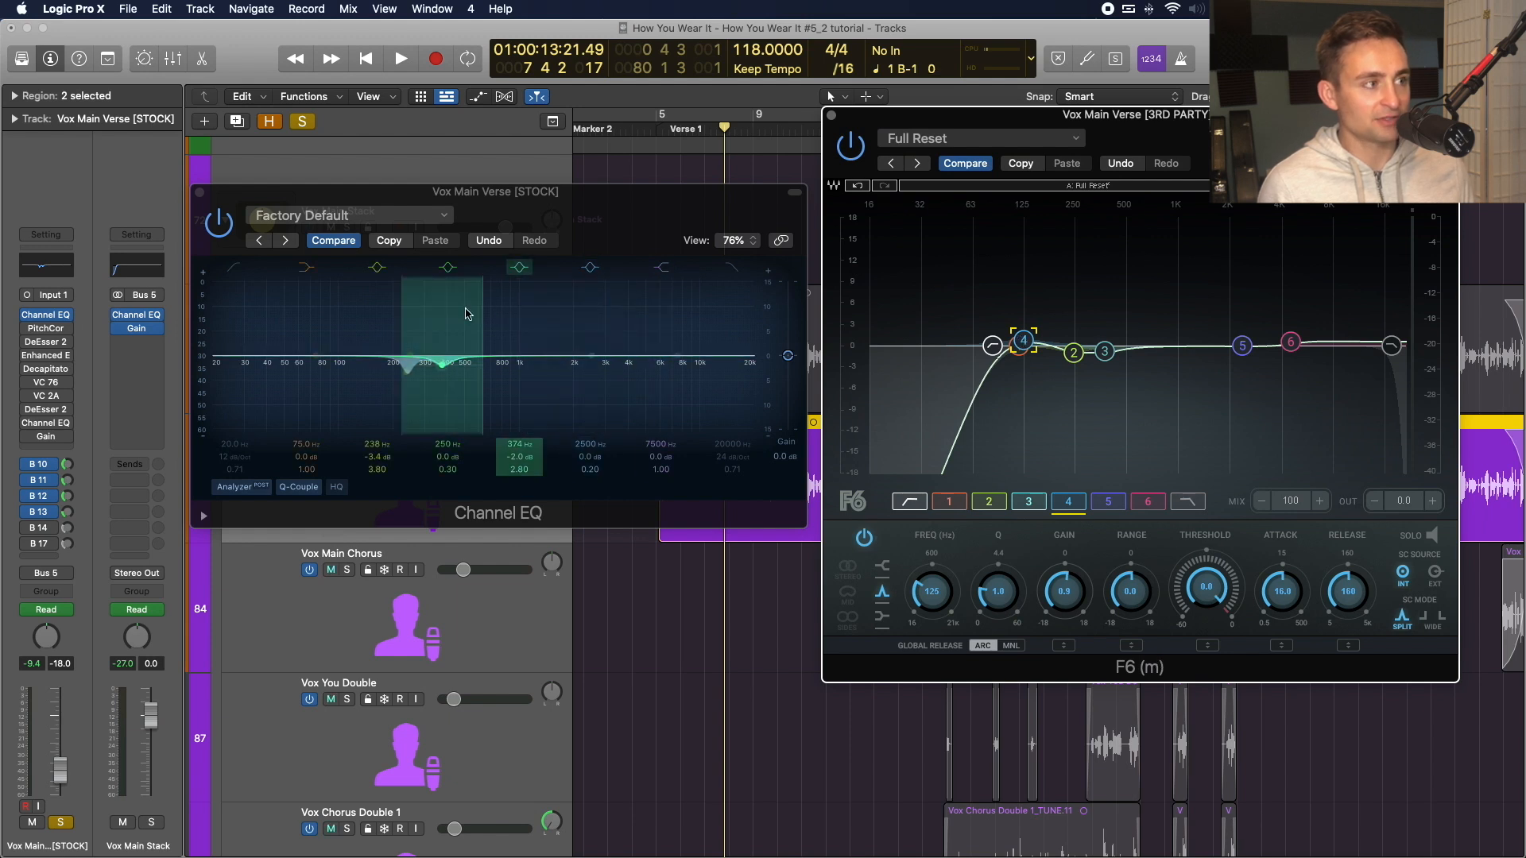
left_click(234, 268)
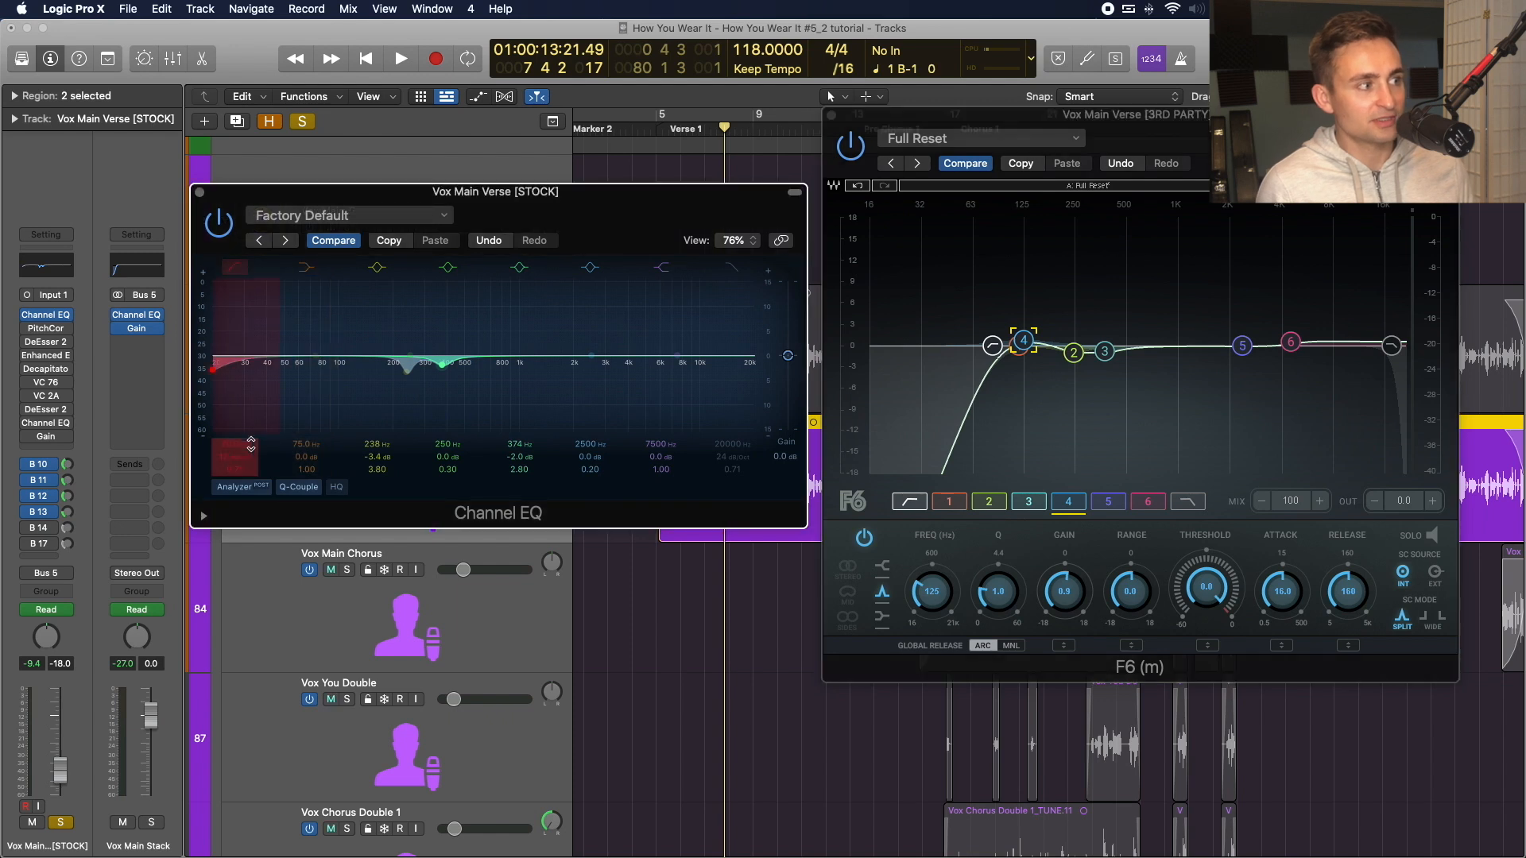
mouse_move(238, 445)
left_mouse_down()
mouse_move(238, 407)
mouse_move(235, 452)
left_mouse_up()
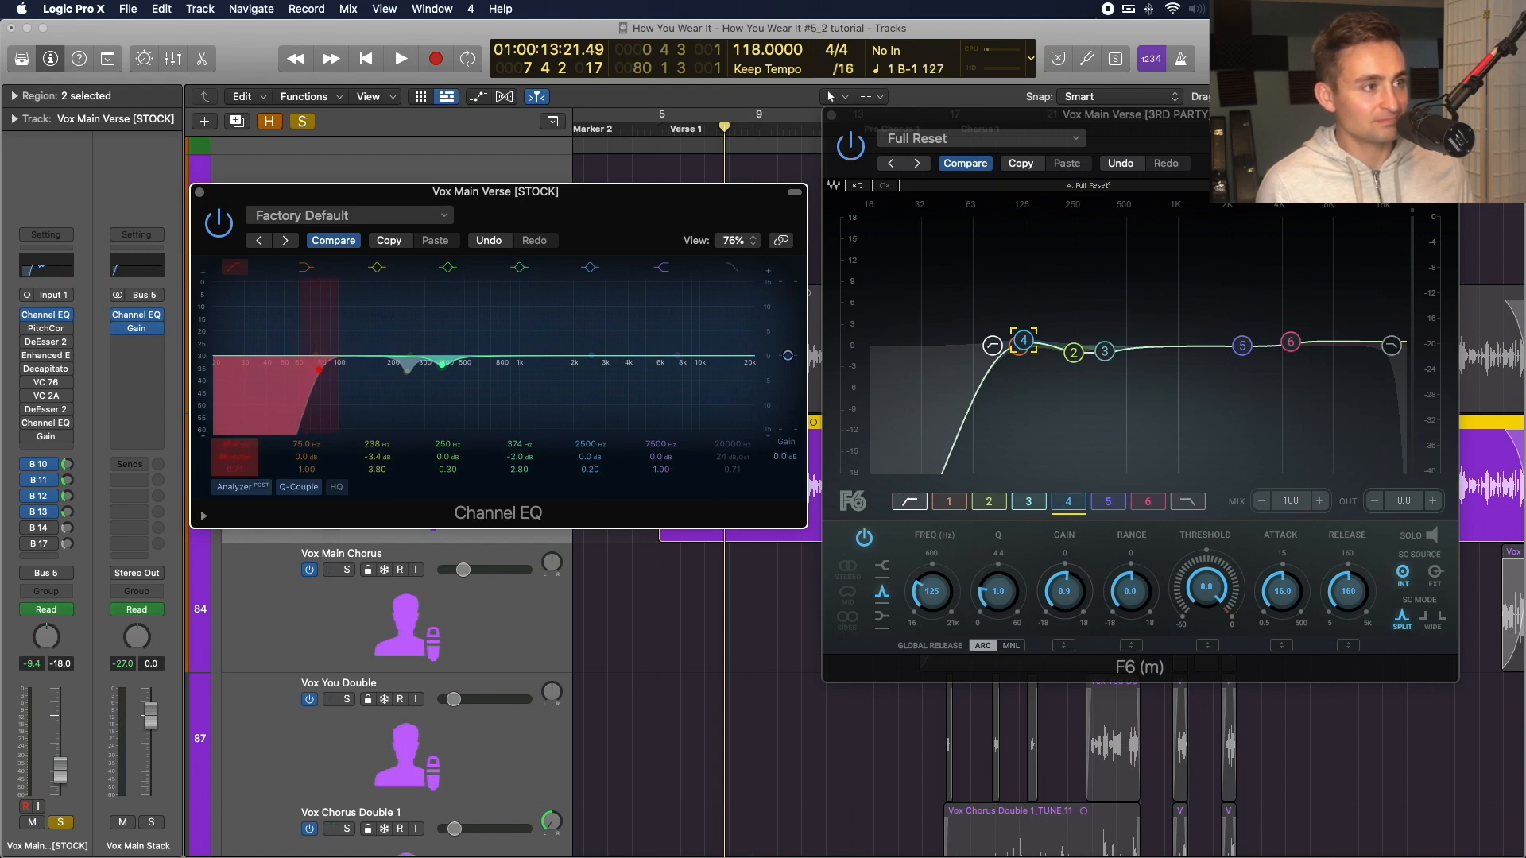
left_click(993, 345)
left_click(226, 439)
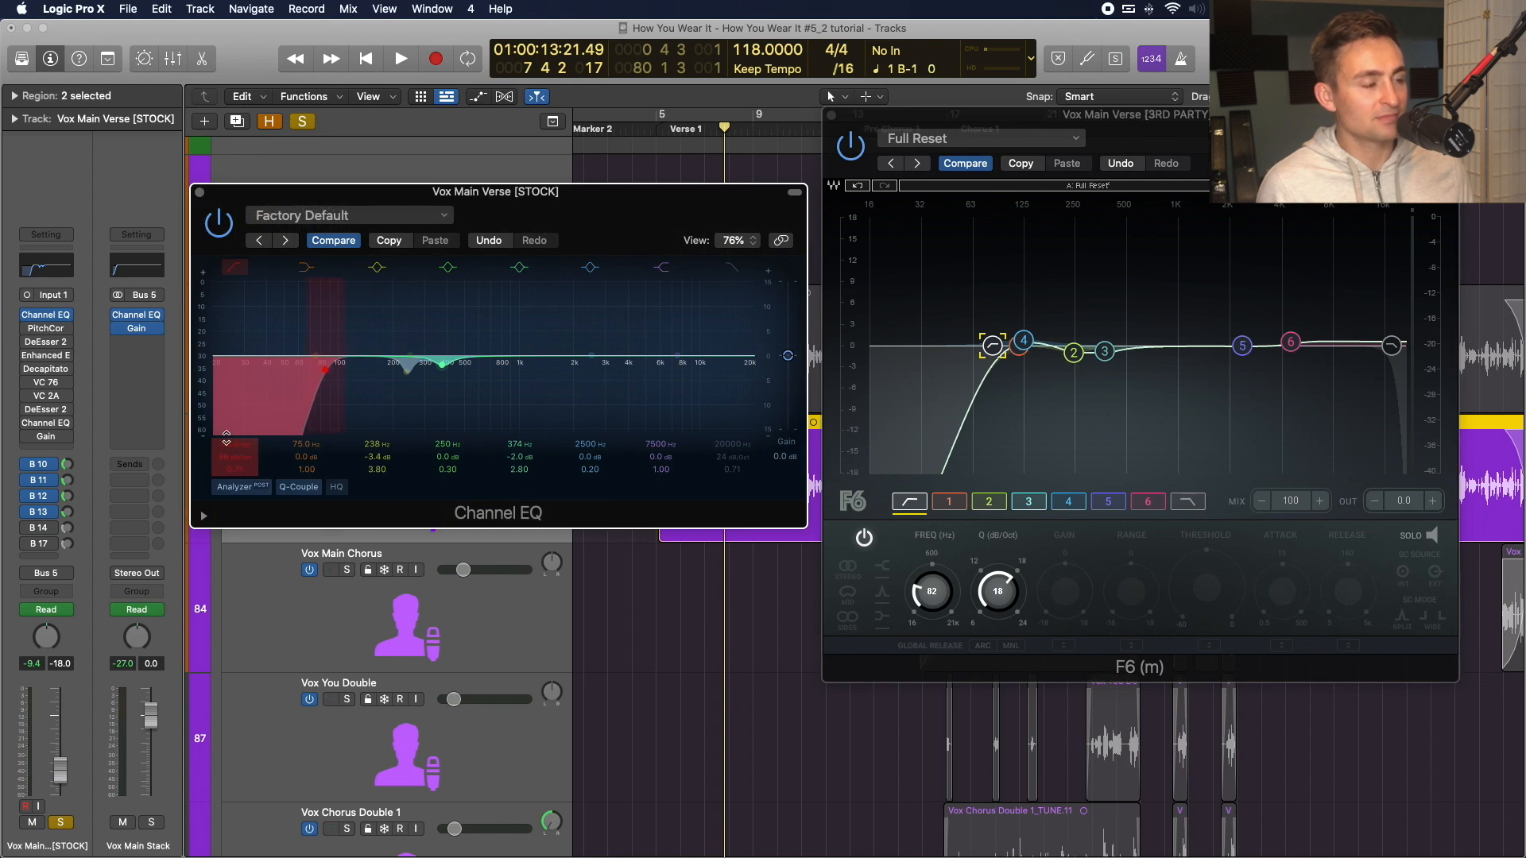
Check F6 band 6, play the verse briefly, and set the Channel EQ high shelf to 6450 Hz at +0.7 dB.
left_click(1291, 342)
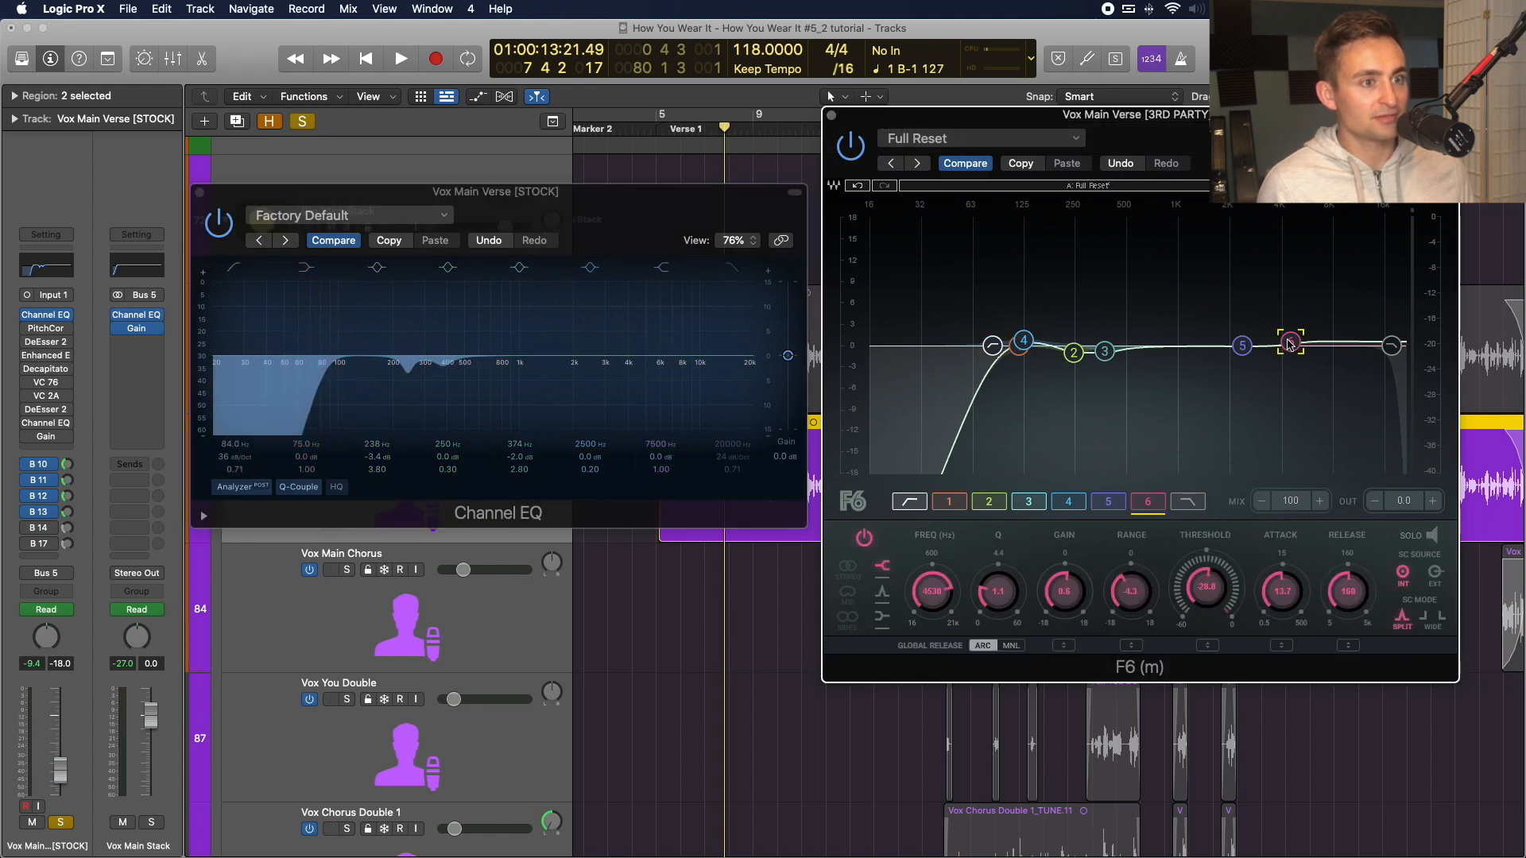
left_click(674, 127)
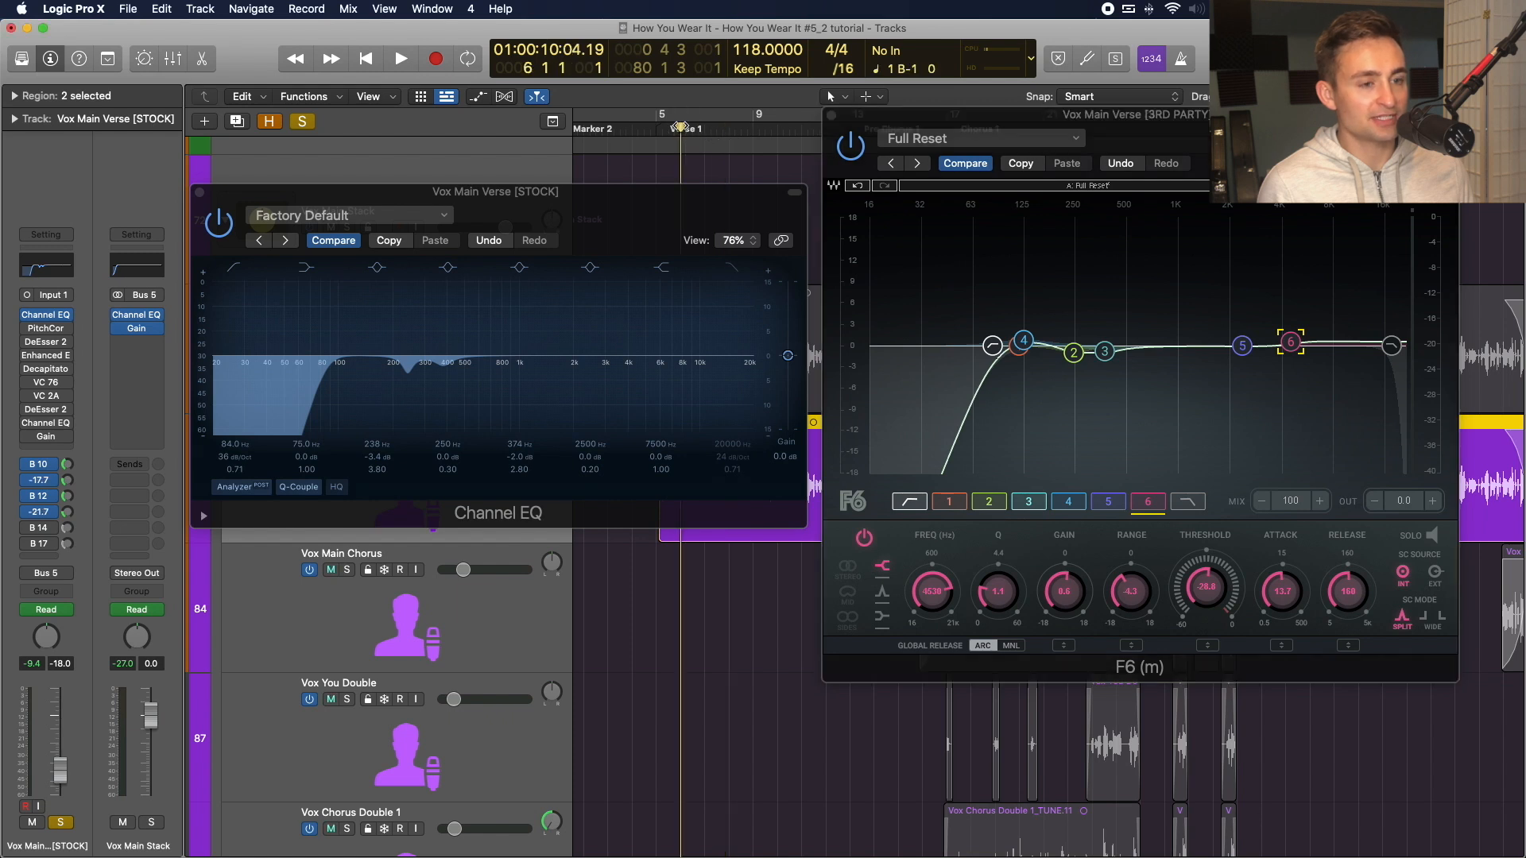
key("space")
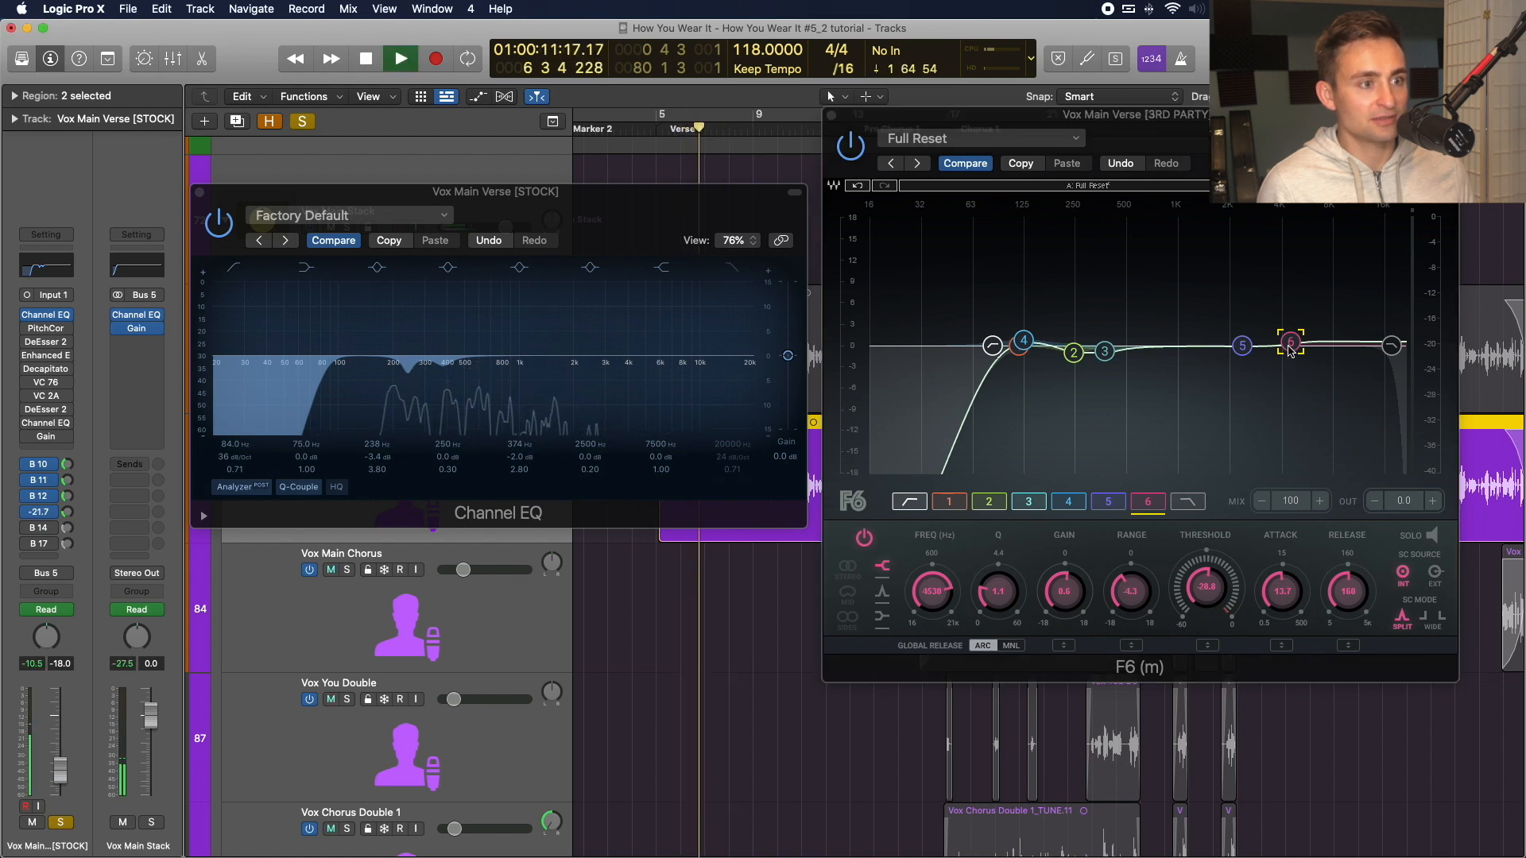
key("space")
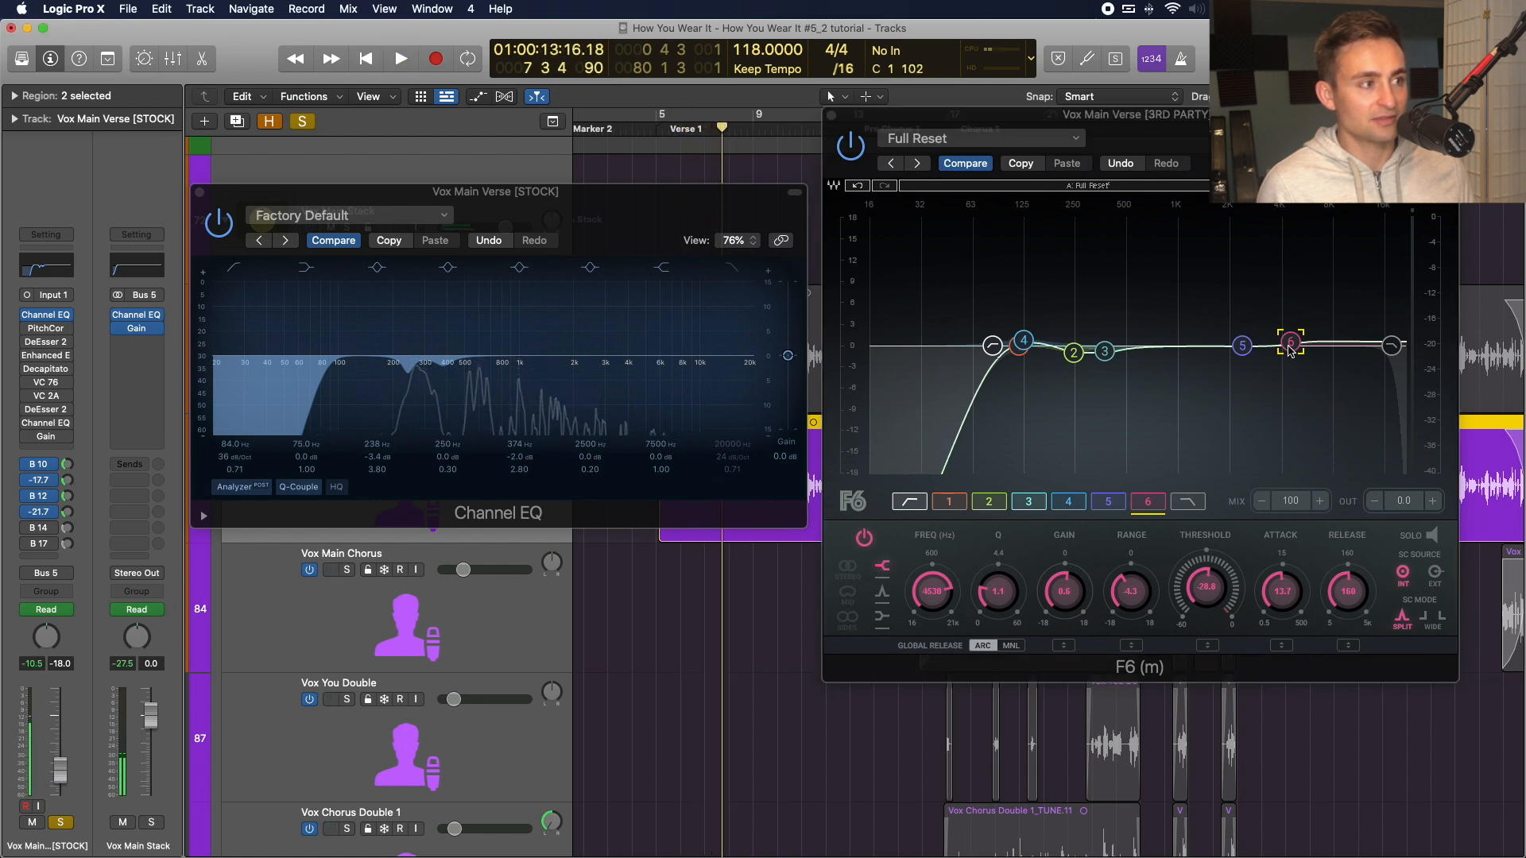
left_click_drag(677, 356, 672, 358)
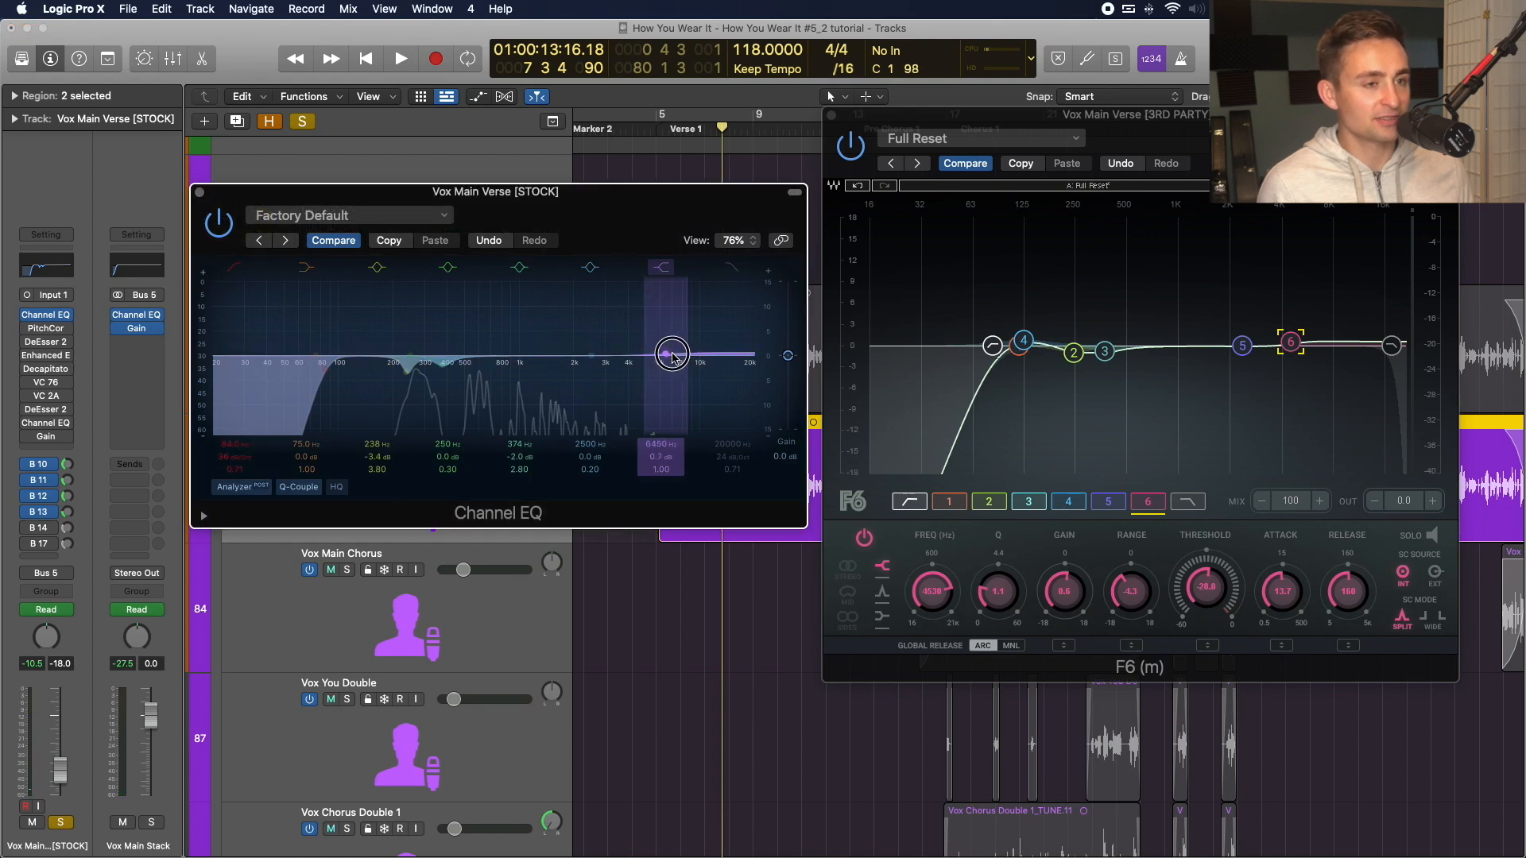
Close the reference F6 and the Channel EQ windows.
left_click(1002, 115)
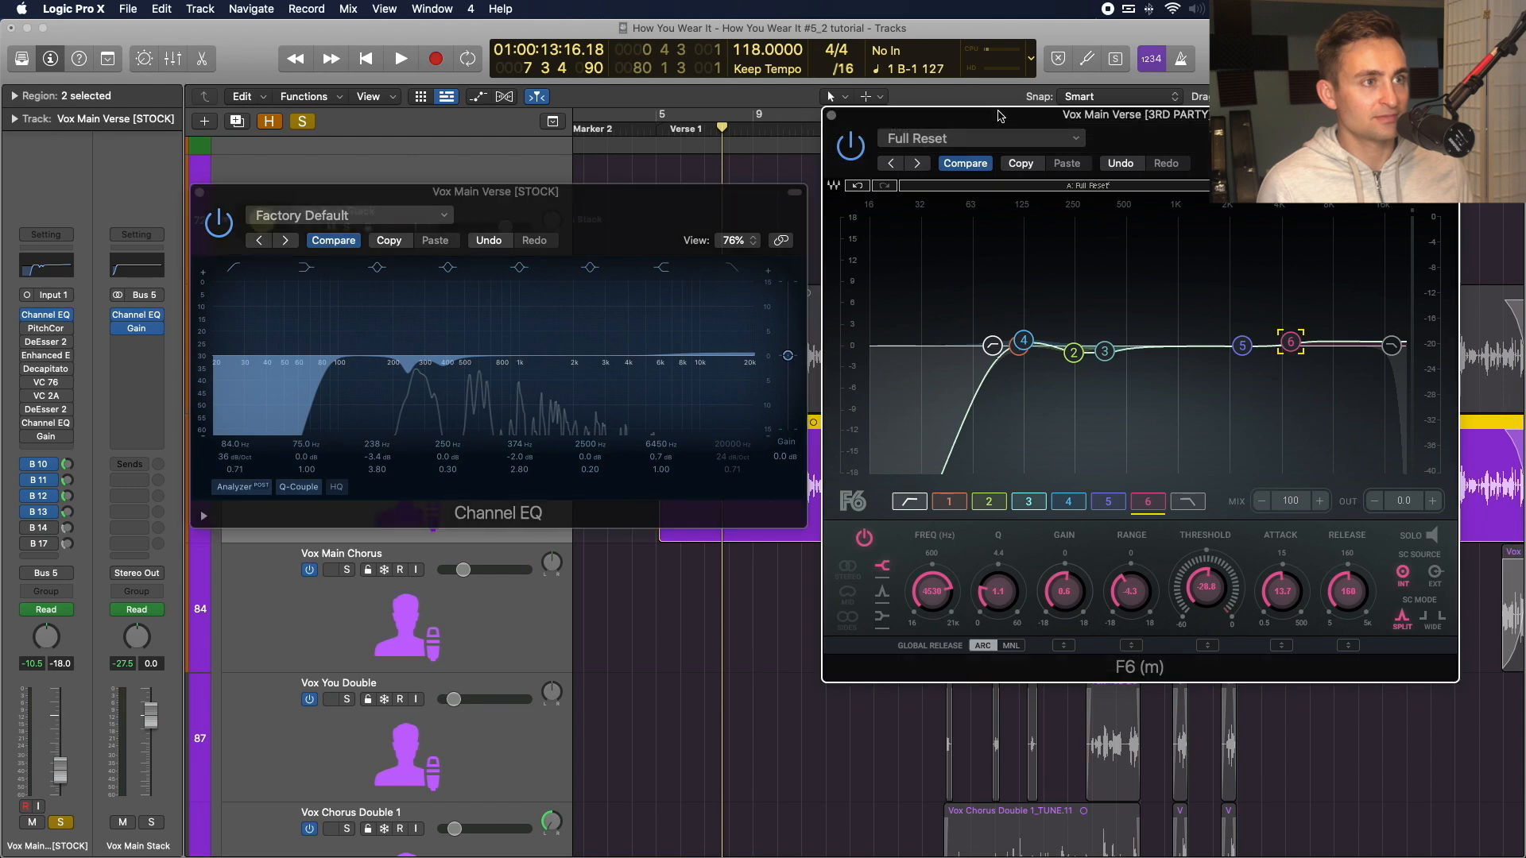
left_click_drag(1001, 116, 1014, 133)
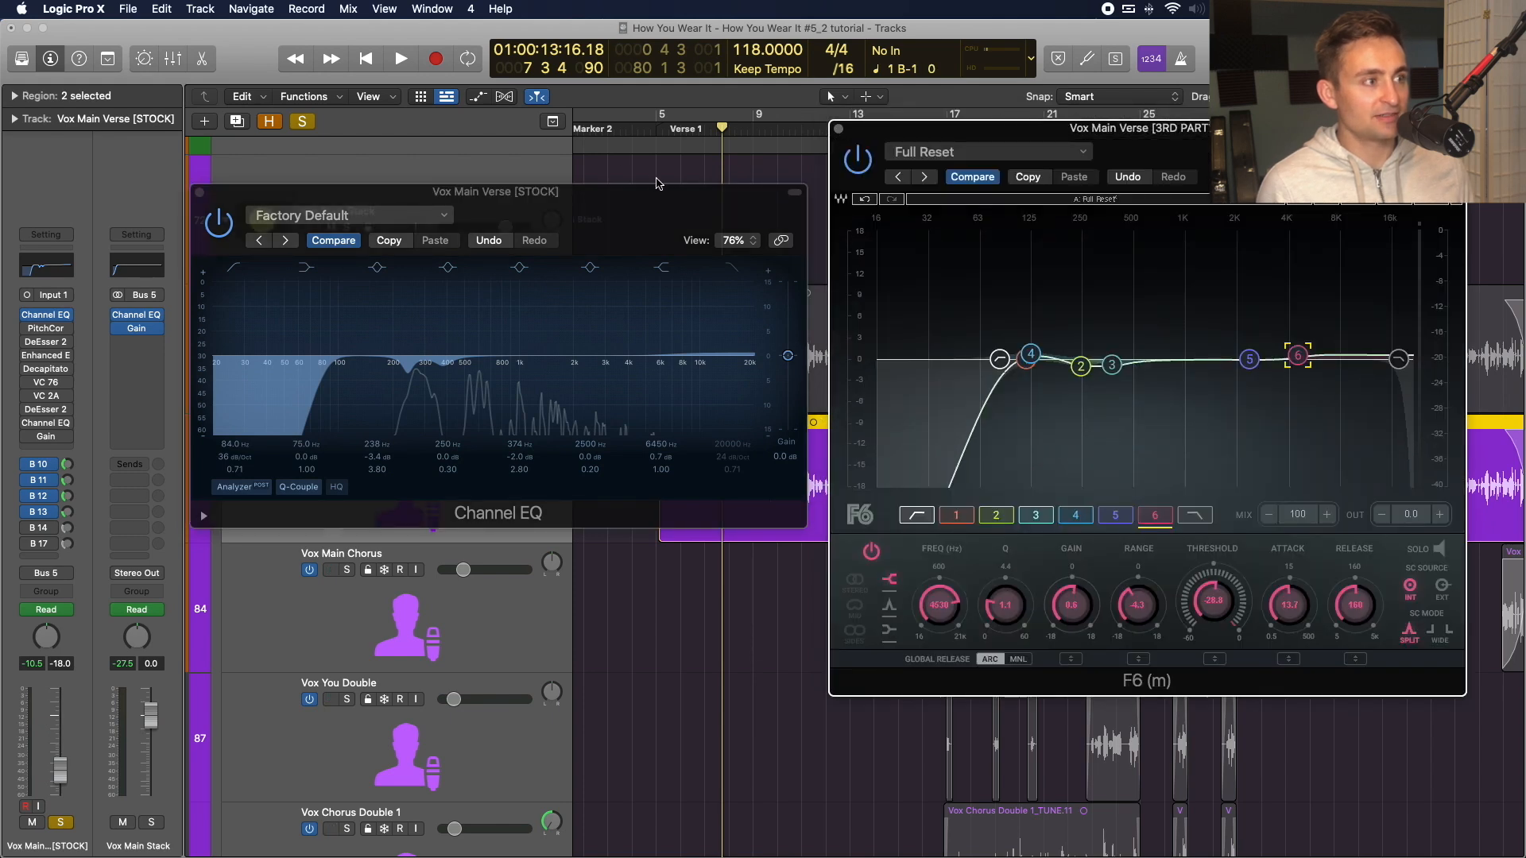
left_click(838, 129)
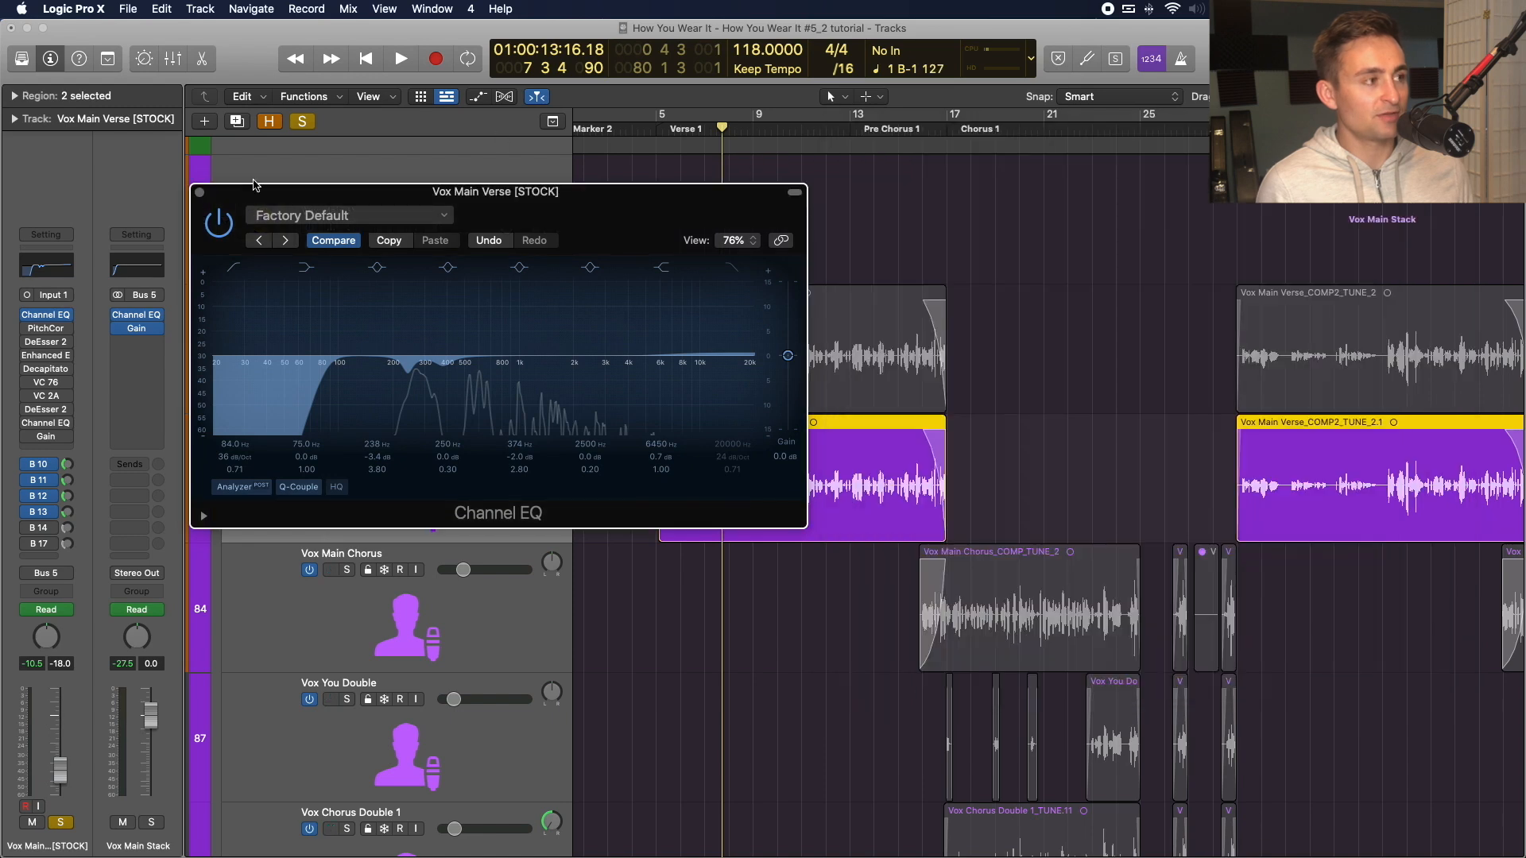
left_click(199, 192)
Play the [STOCK] verse briefly with the Channel EQ, then re-enable its Pitch Correction and DeEsser 2 inserts.
key("space")
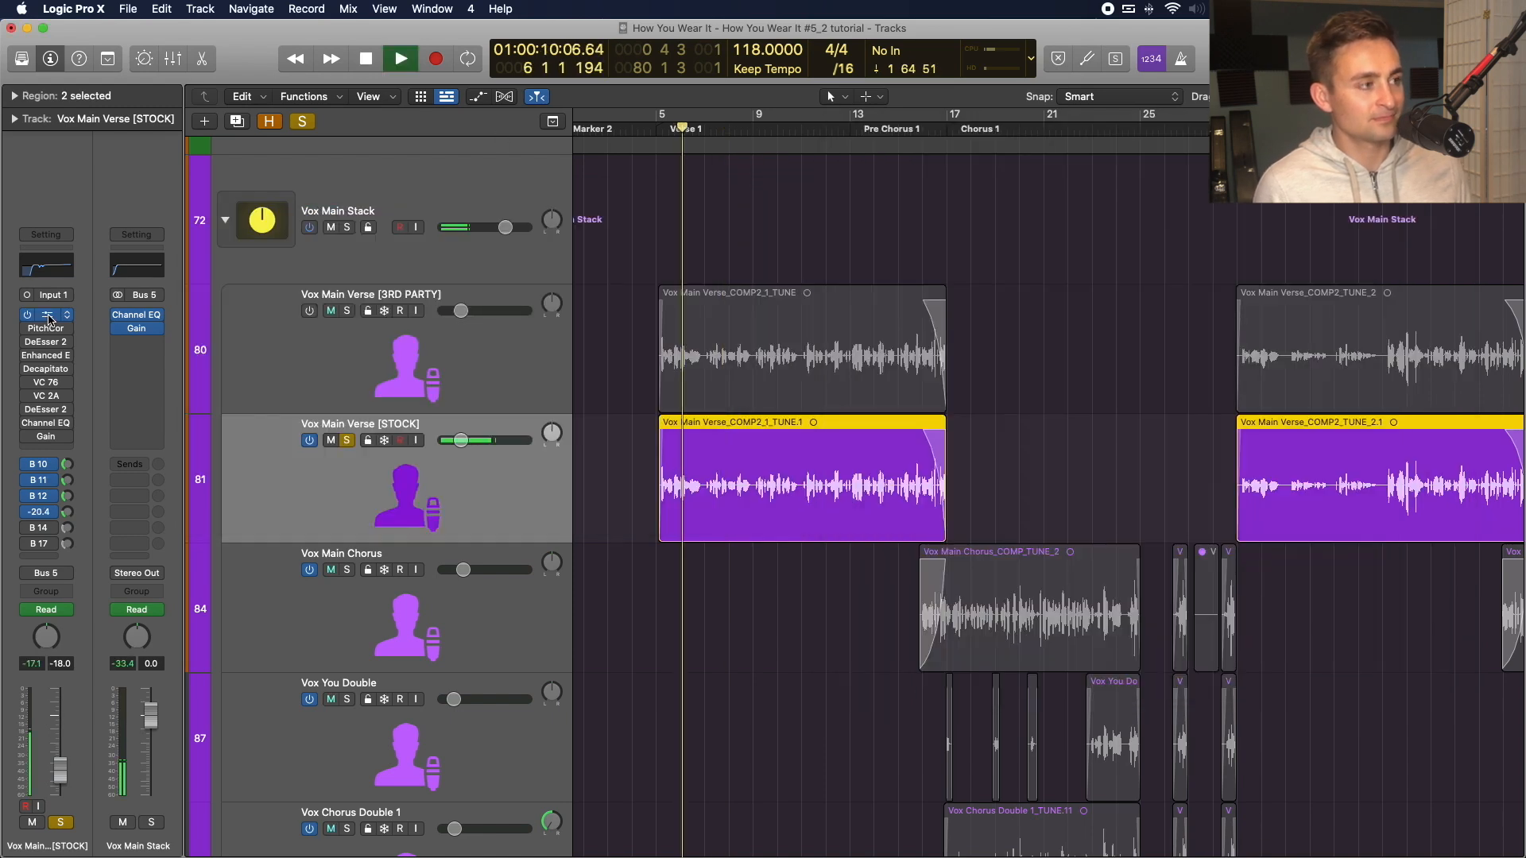
key("space")
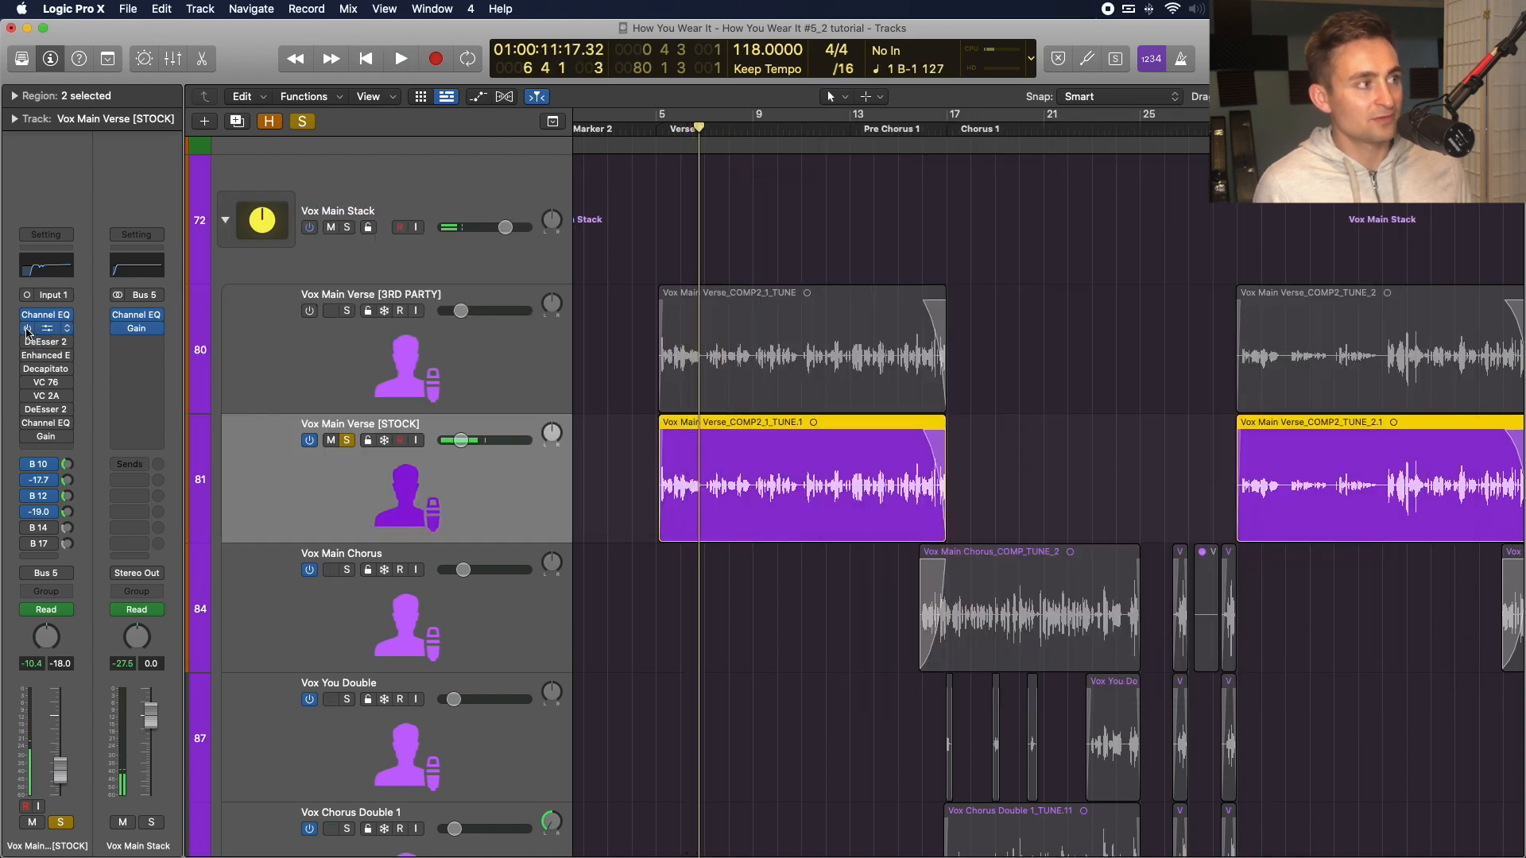
left_click(27, 345)
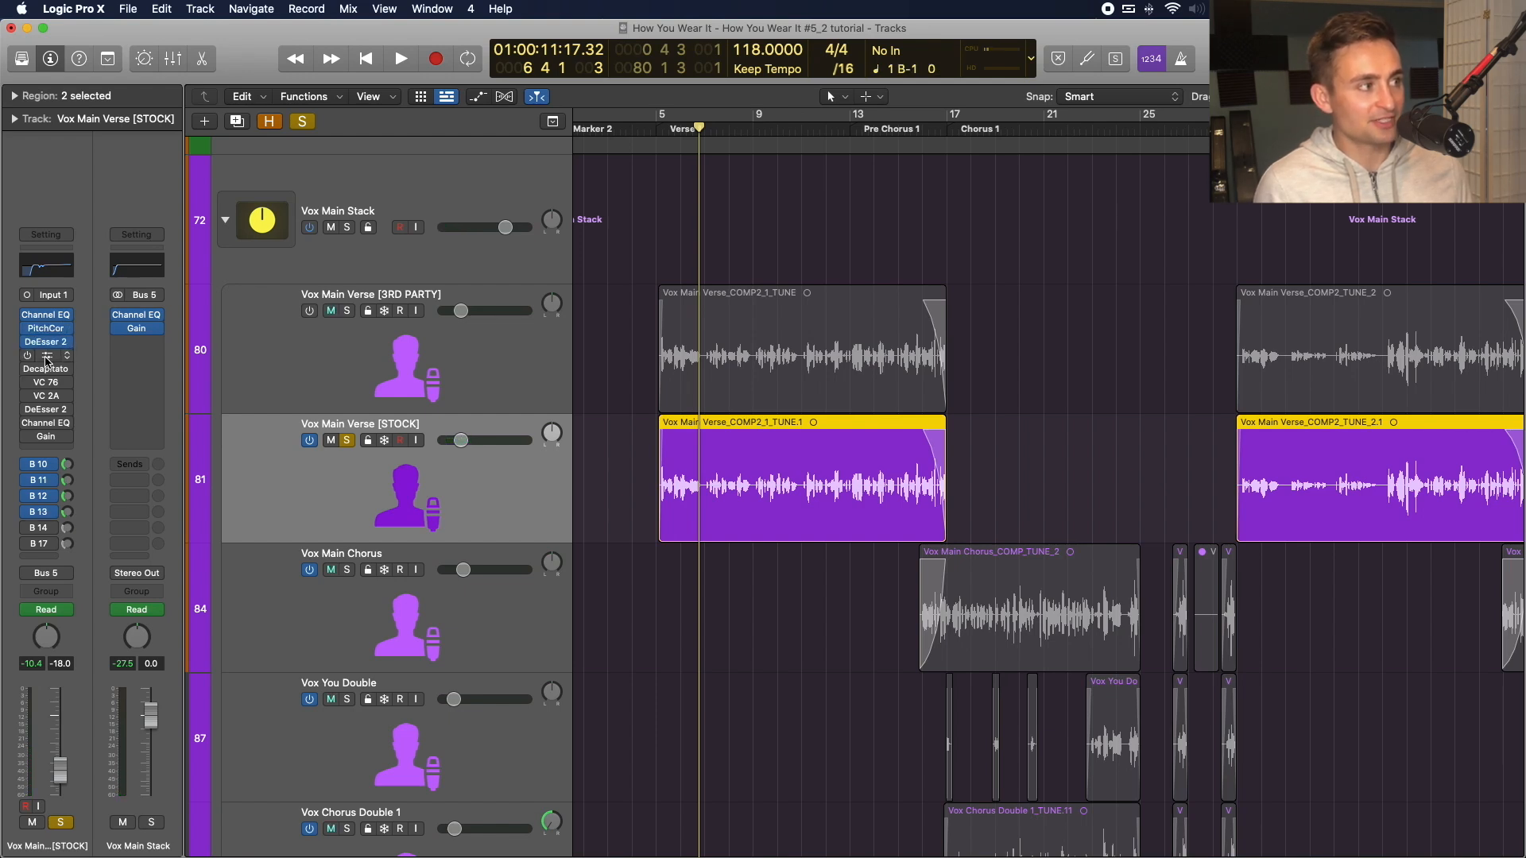
Open the Enhanced EQ on the [3RD PARTY] verse track, return the playhead to bar 5, and inspect the low-frequency settings.
left_click(300, 356)
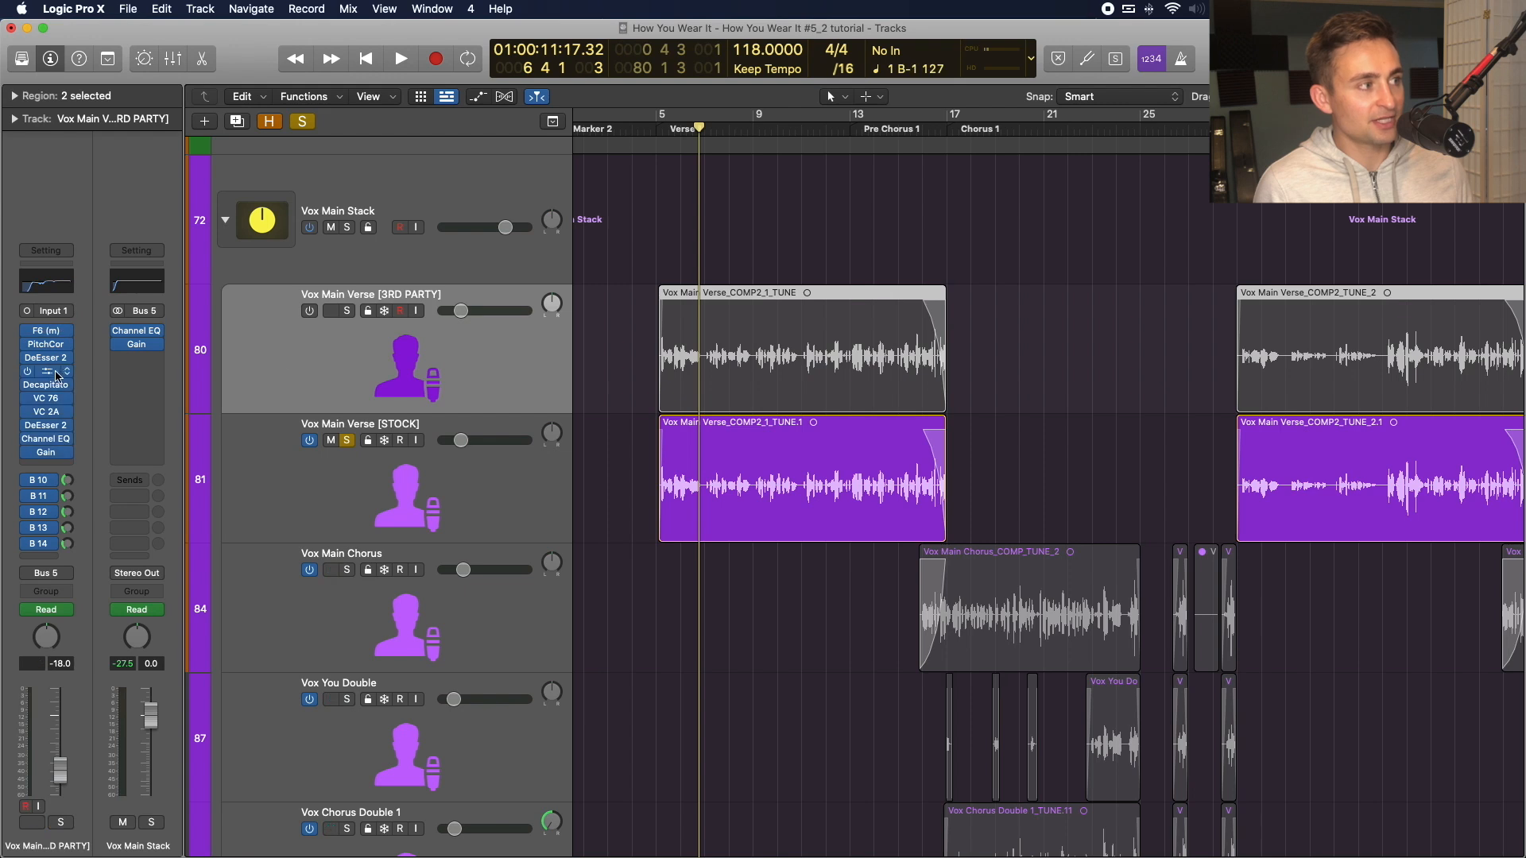
left_click(46, 372)
left_click_drag(524, 221, 829, 221)
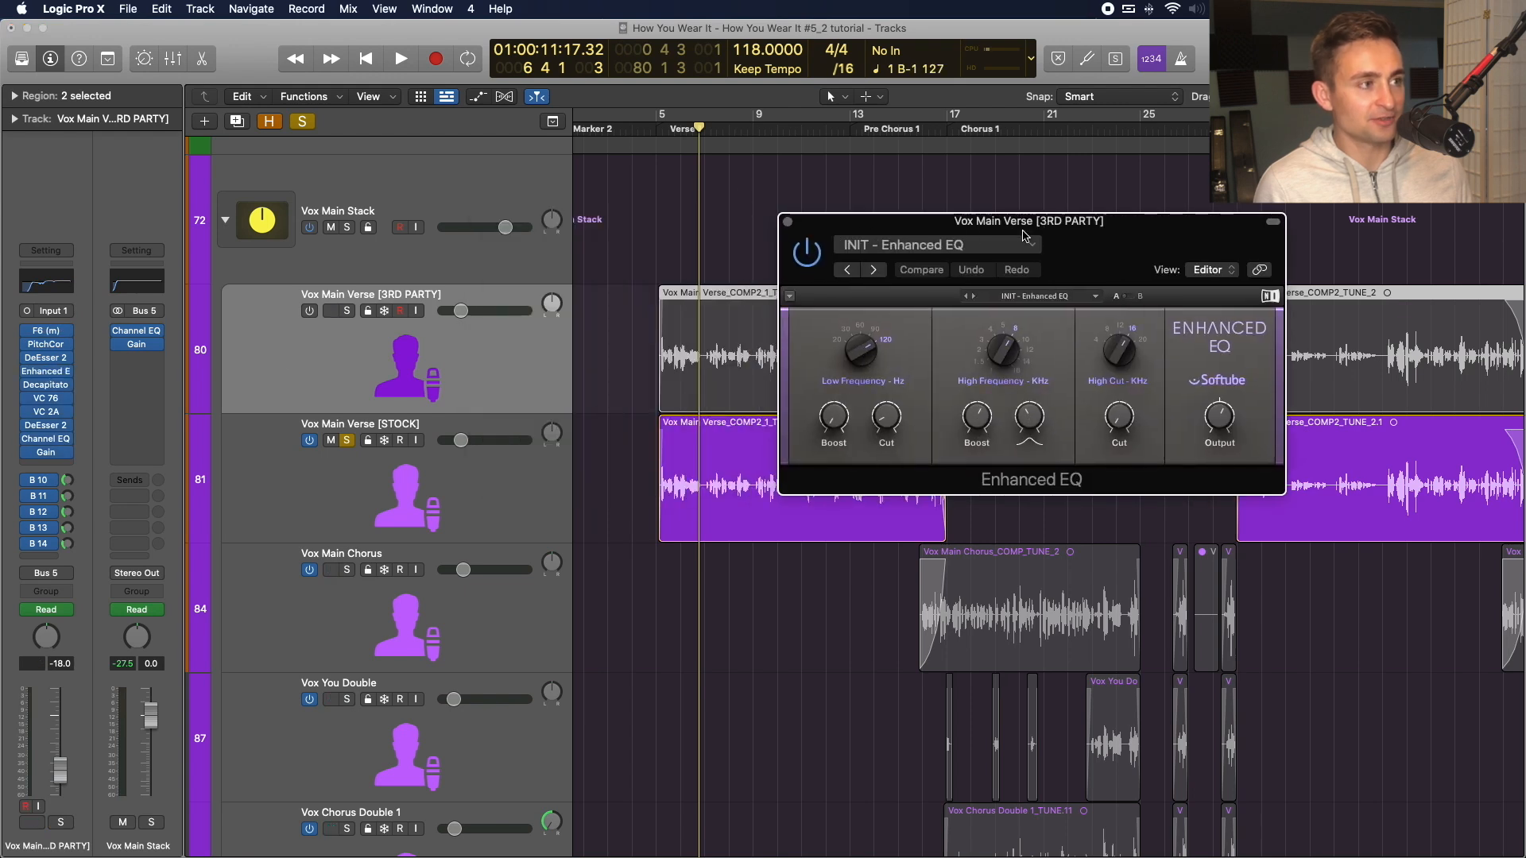
left_click(657, 130)
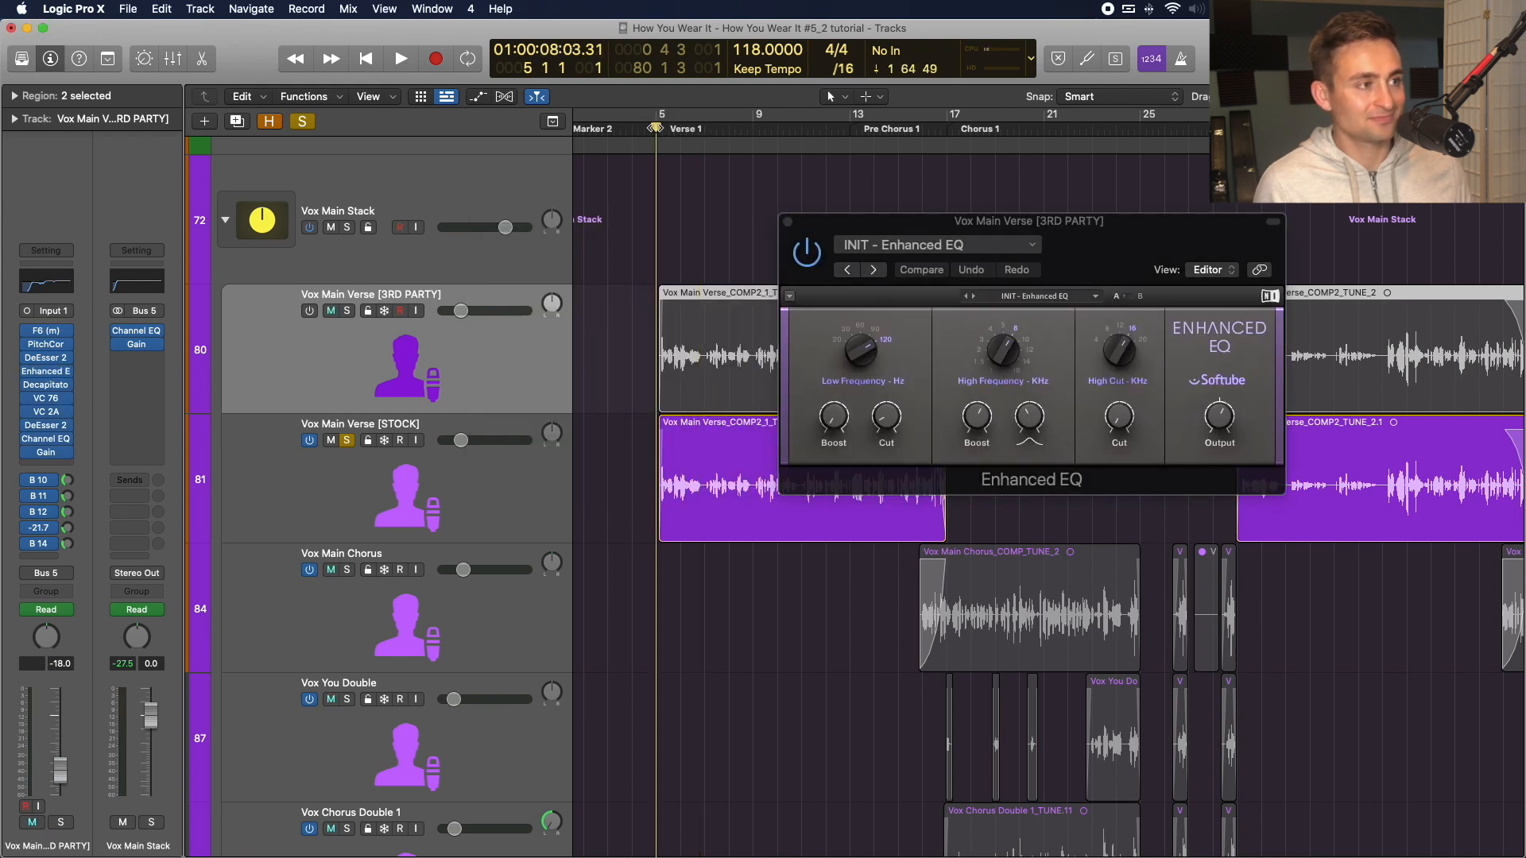
left_click_drag(1108, 242, 1159, 240)
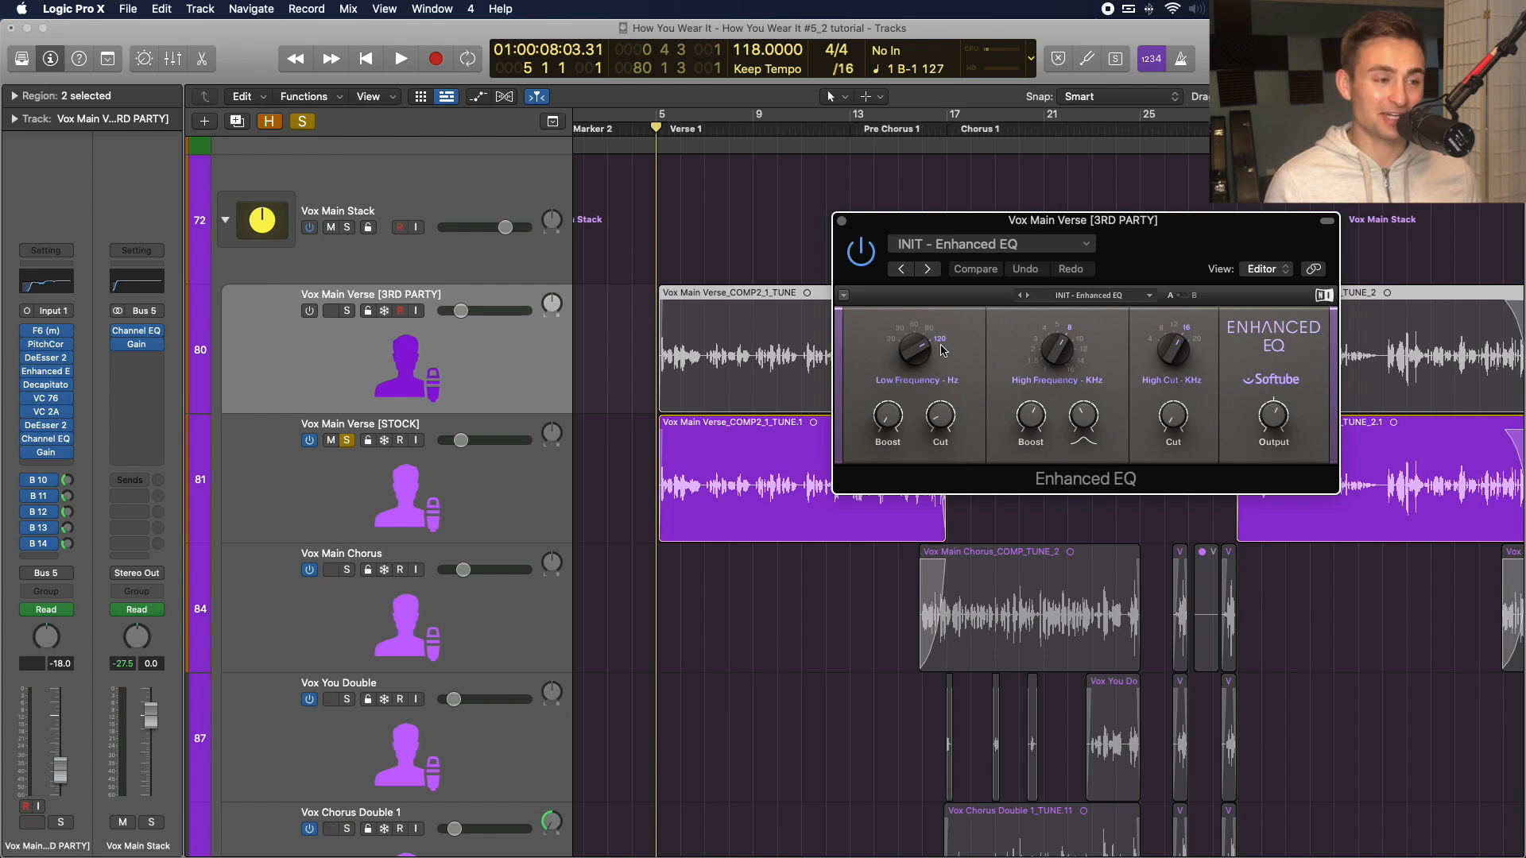
mouse_move(941, 421)
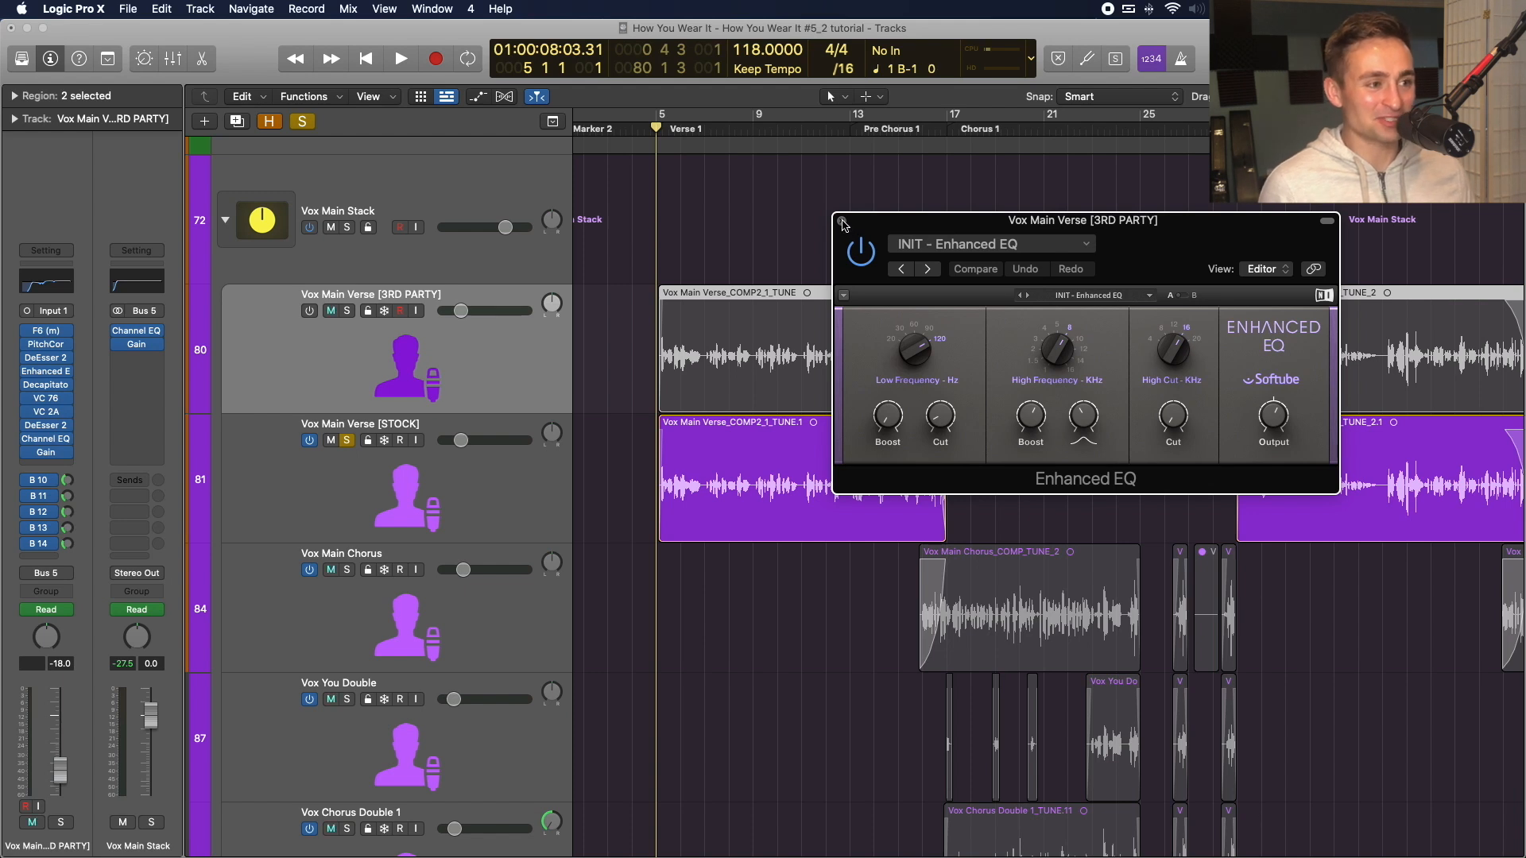
Close and reopen the Enhanced EQ window on the [3RD PARTY] verse track.
left_click(842, 223)
left_click(368, 454)
left_click(357, 342)
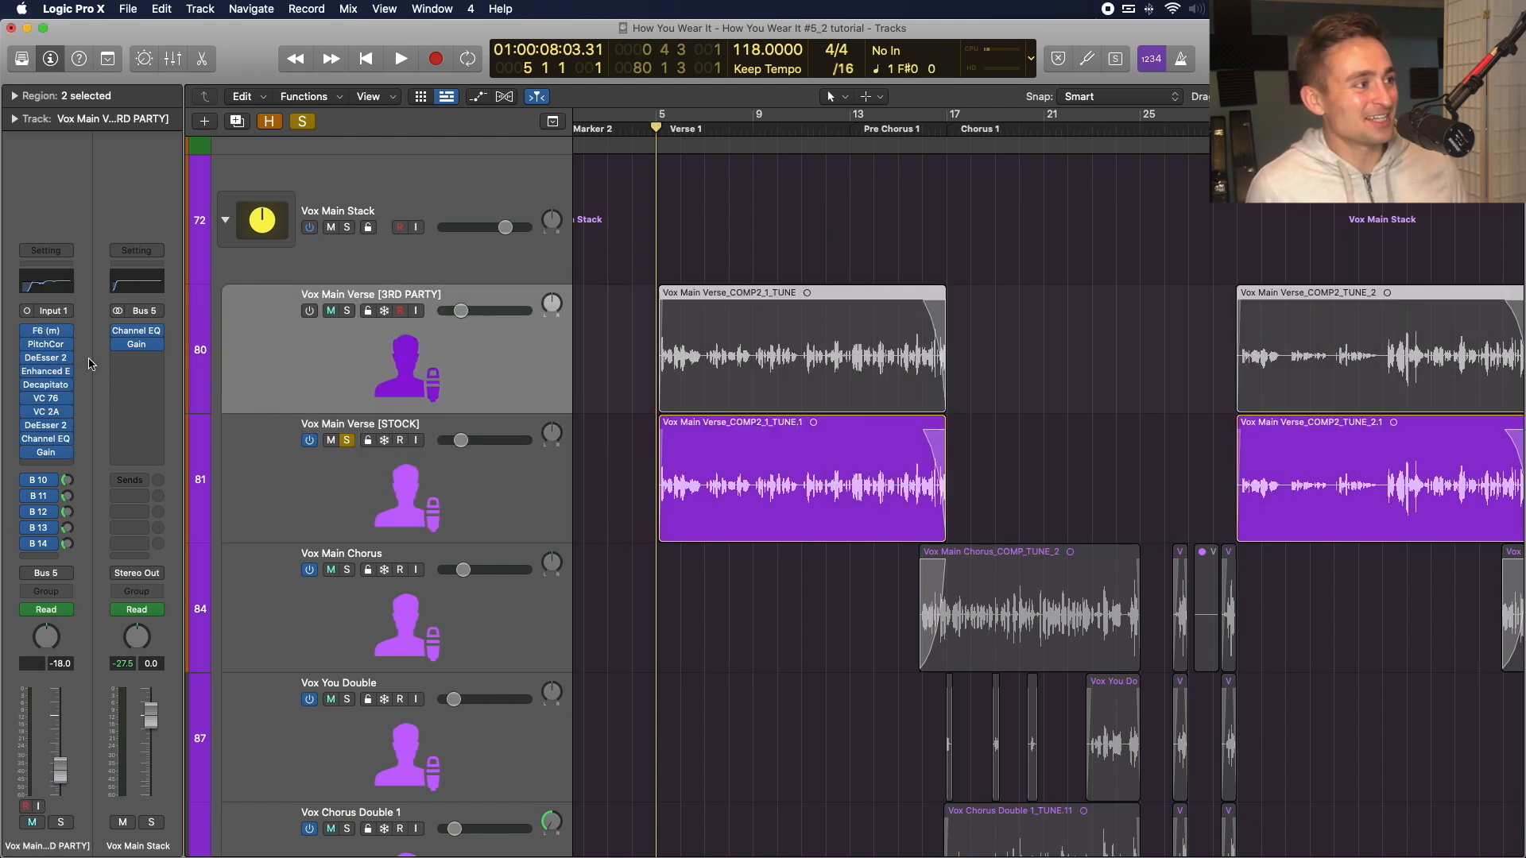
left_click(48, 375)
Replace the Enhanced EQ insert on the [STOCK] verse track with a mono Vintage Tube EQ.
left_click(256, 509)
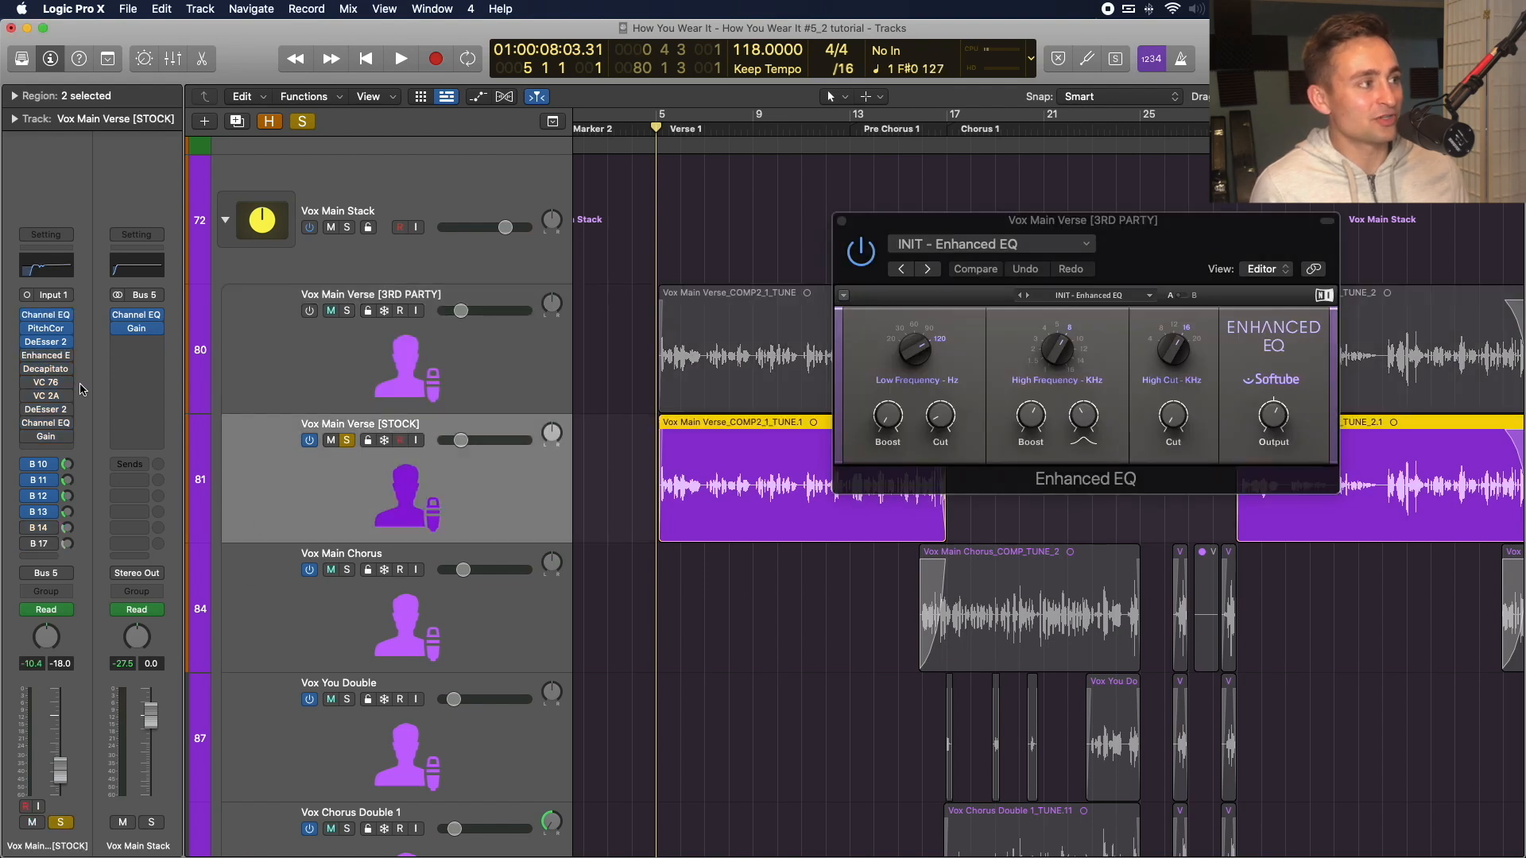
left_click(67, 358)
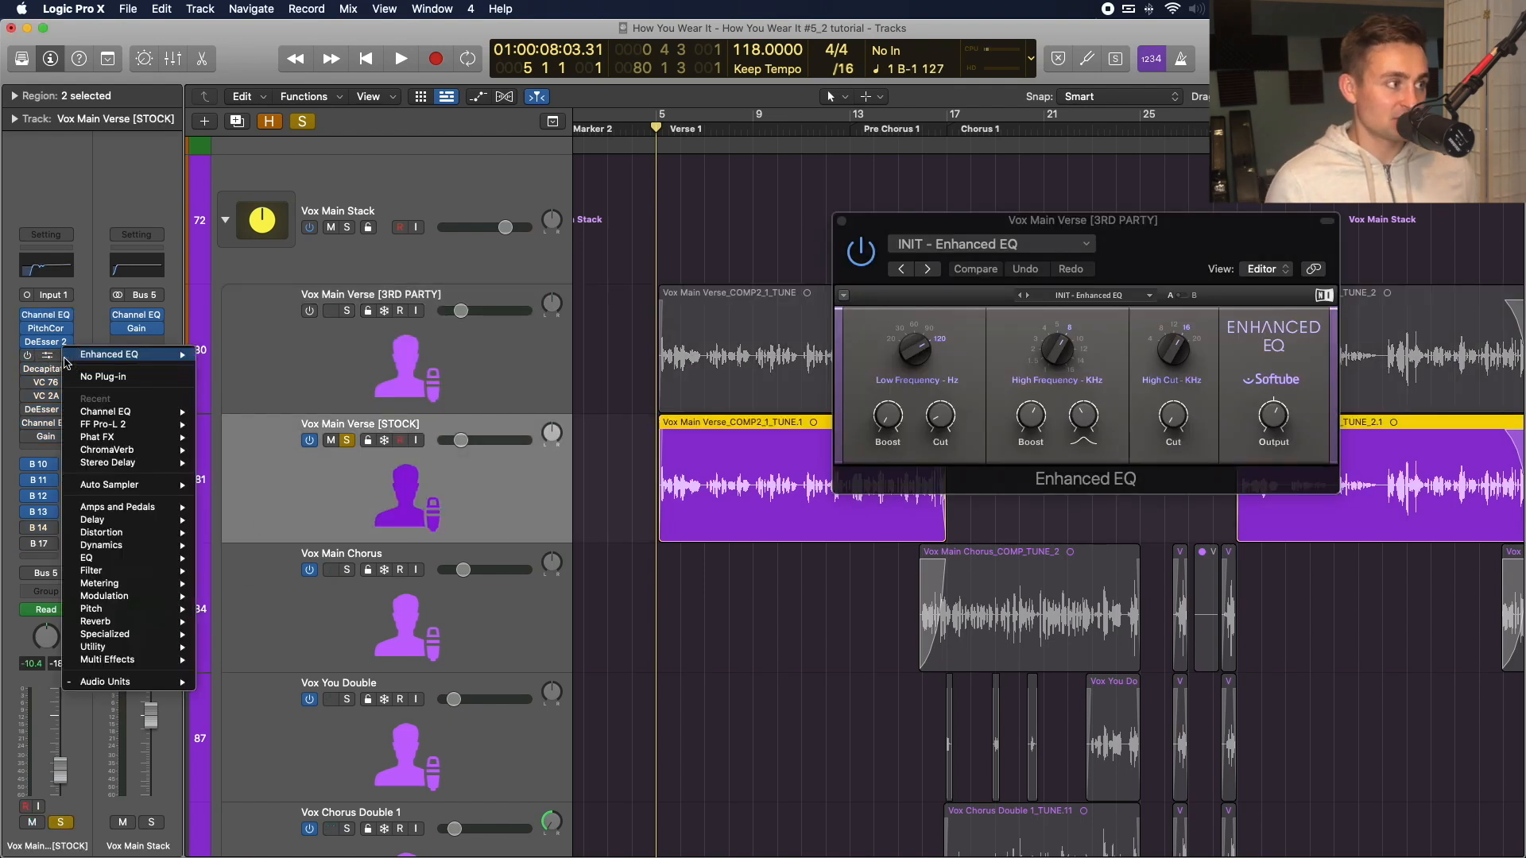
mouse_move(123, 413)
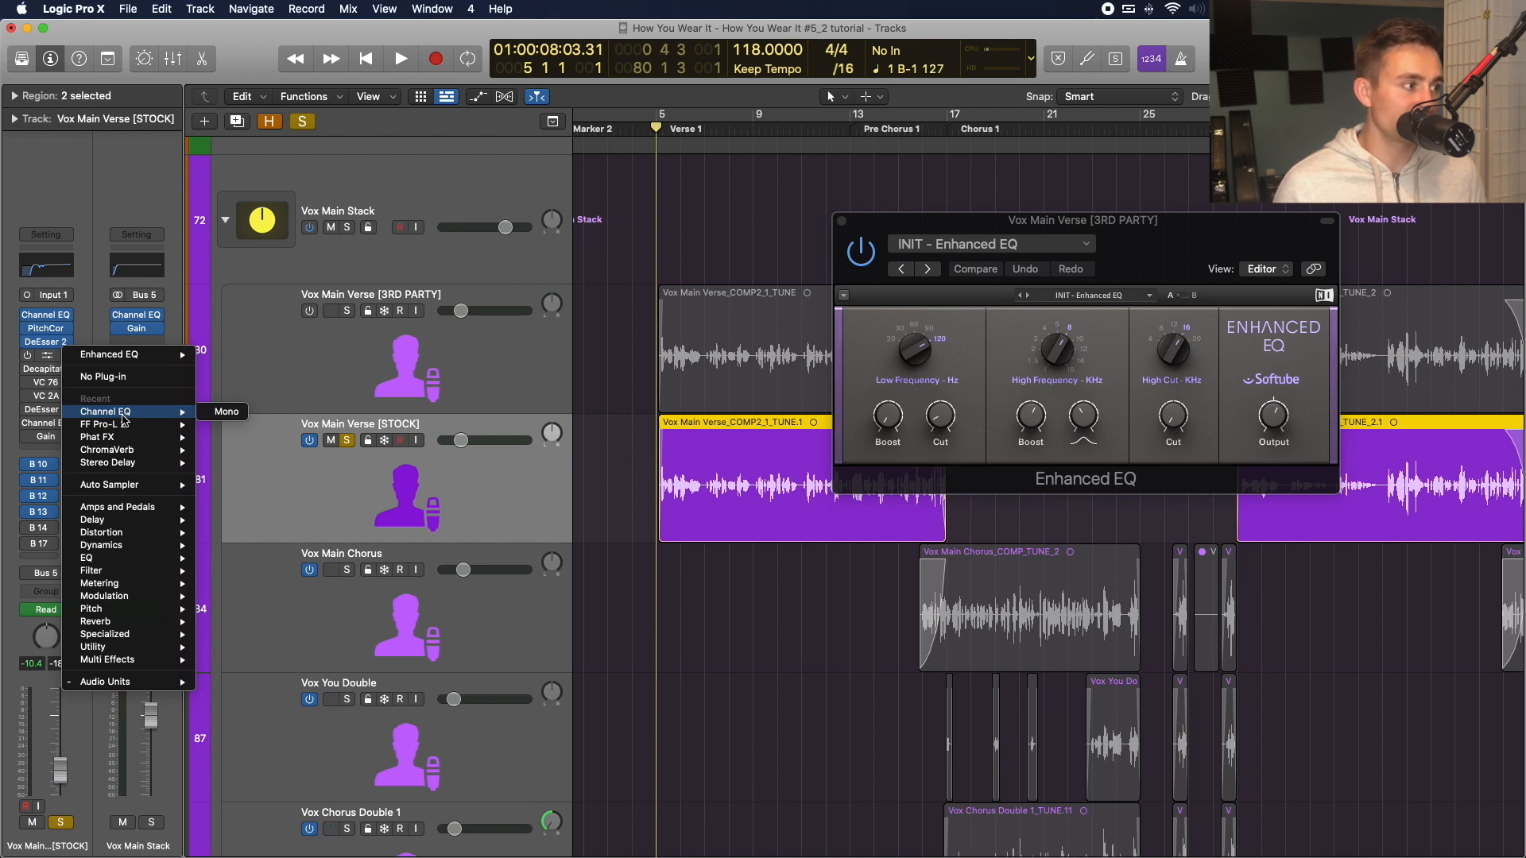
mouse_move(125, 572)
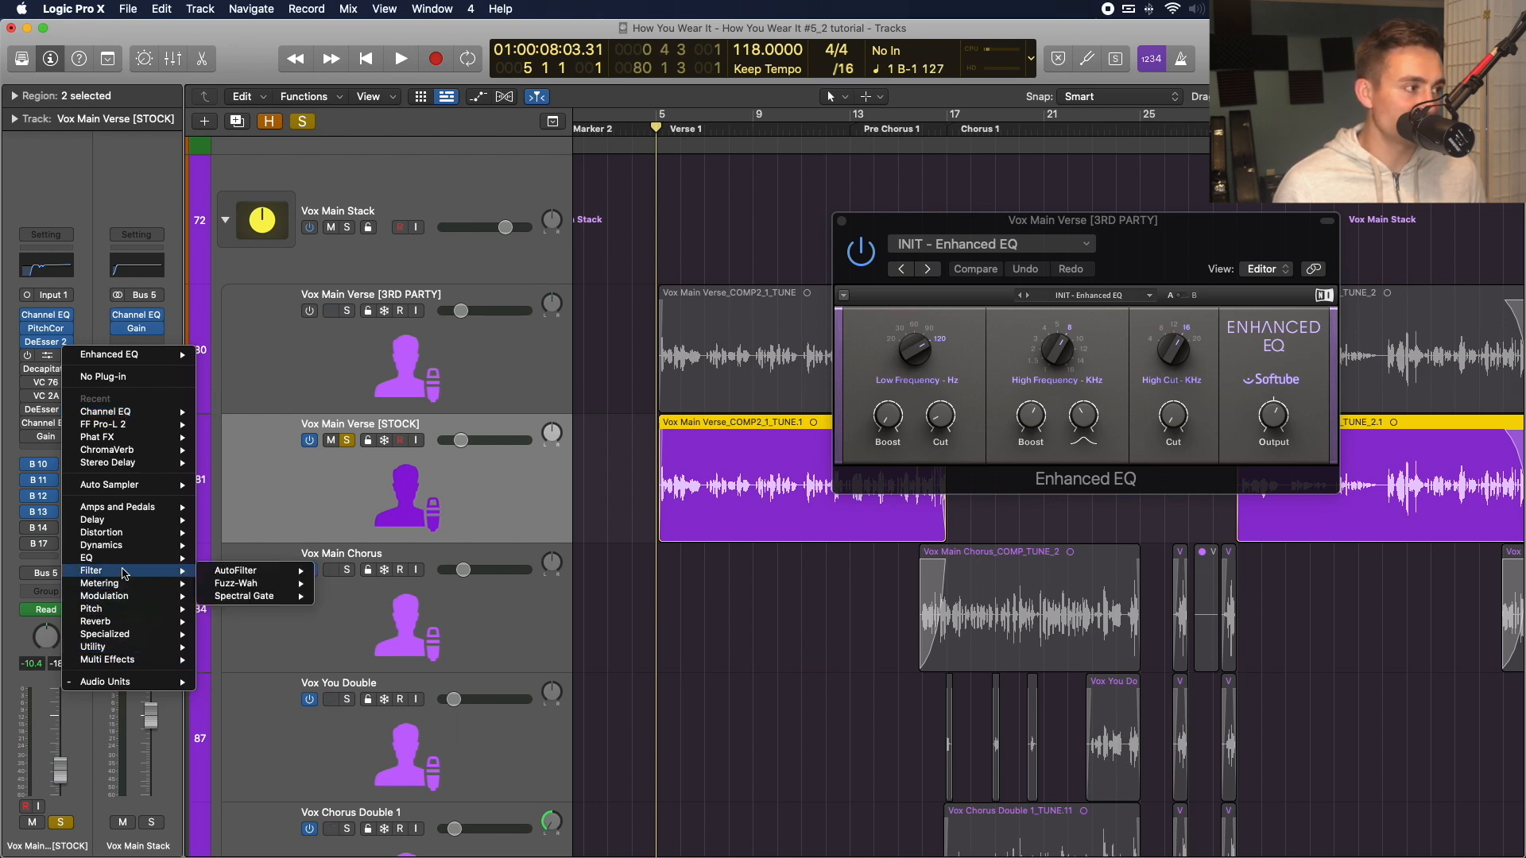
mouse_move(270, 577)
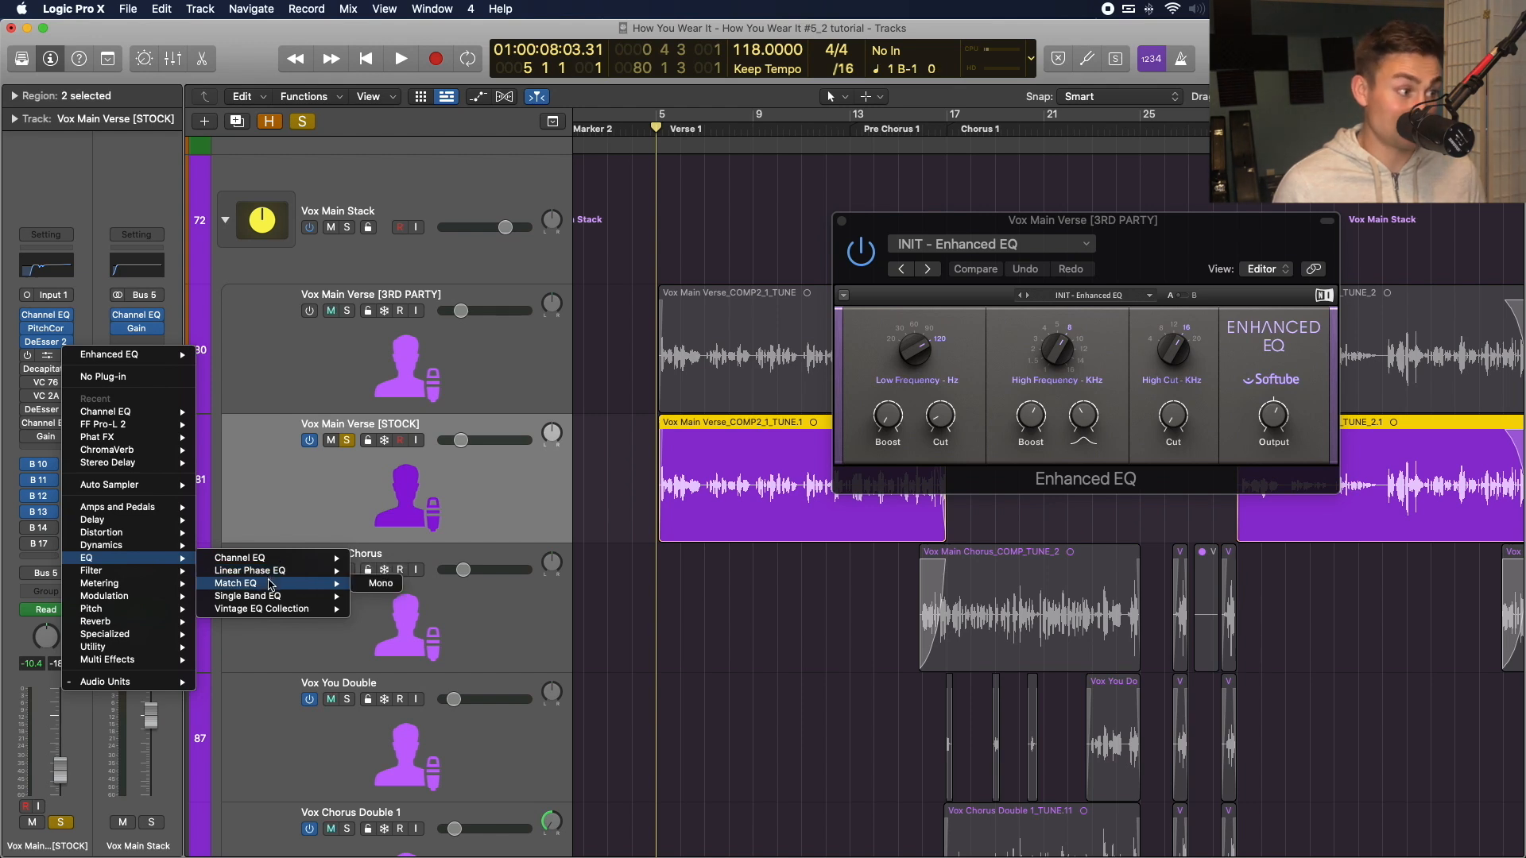
mouse_move(273, 609)
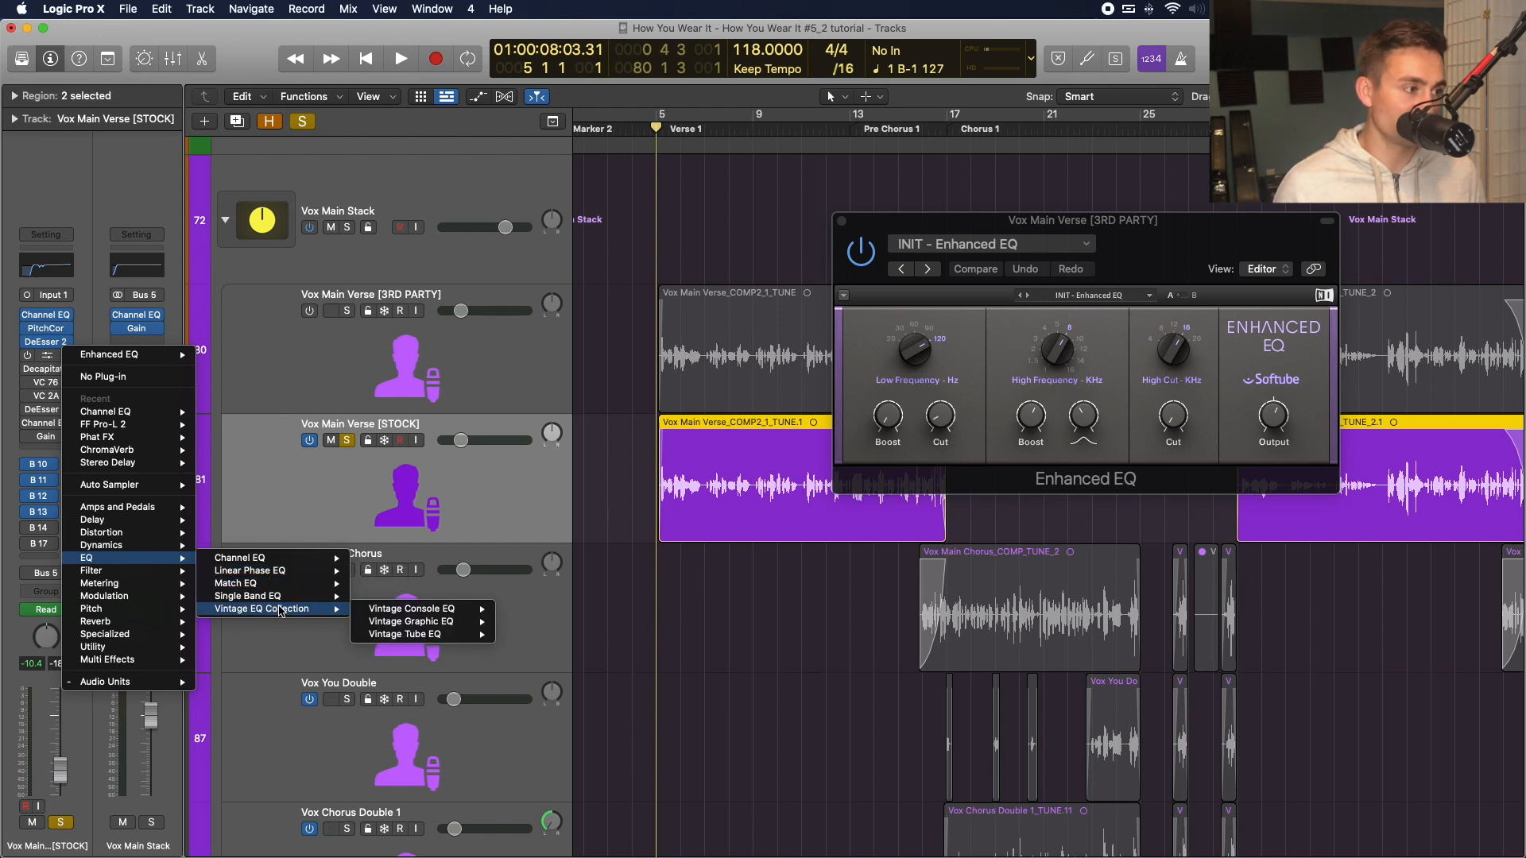
mouse_move(390, 614)
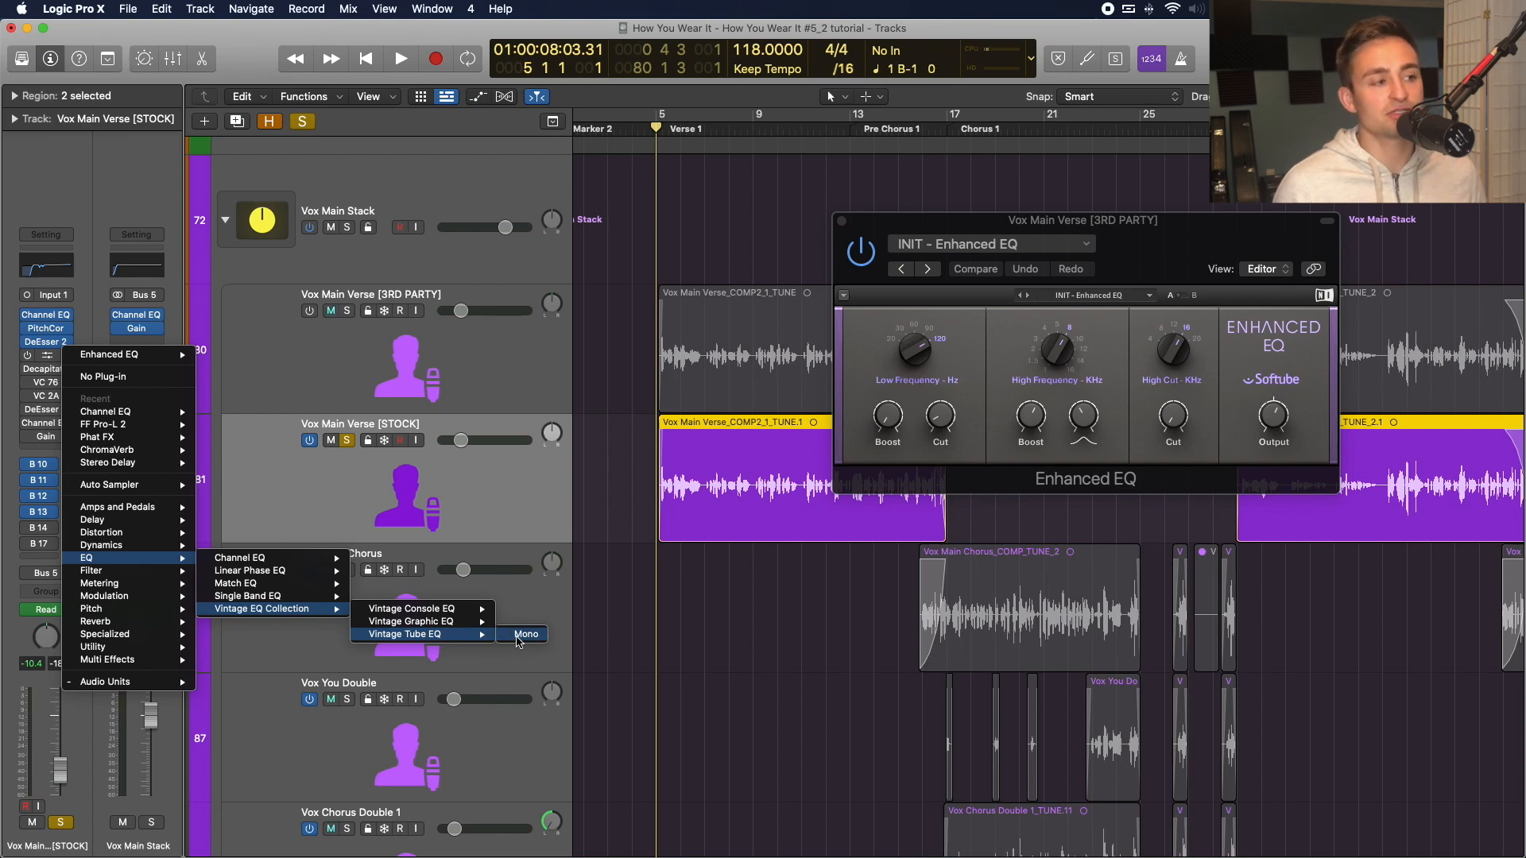
left_click(517, 639)
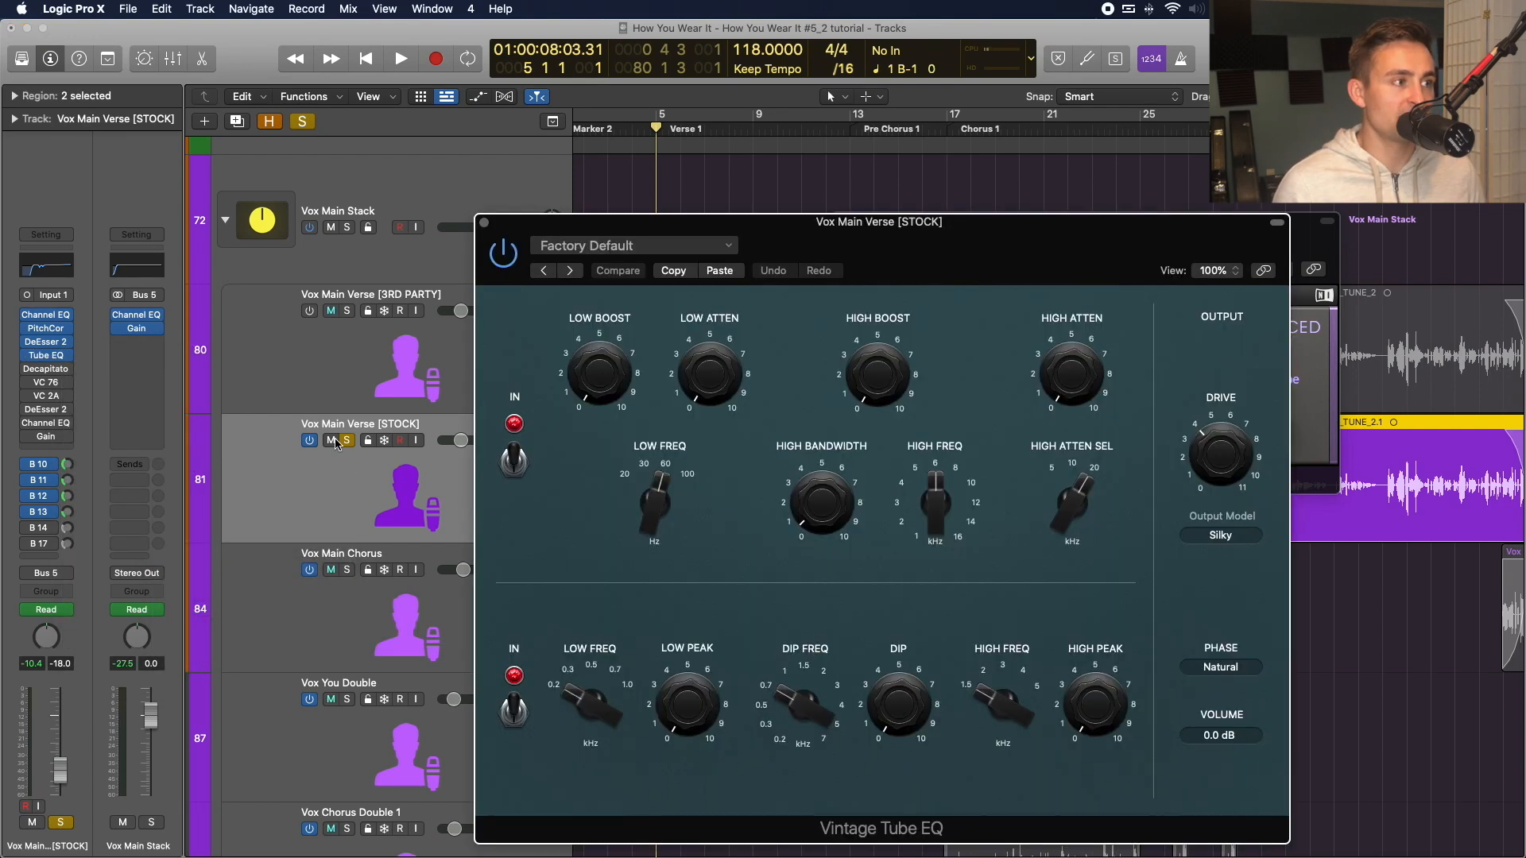
In the Vintage Tube EQ, set High Freq to 8 kHz, High Bandwidth to about 4 and High Boost to about 6.
left_click_drag(847, 224, 510, 78)
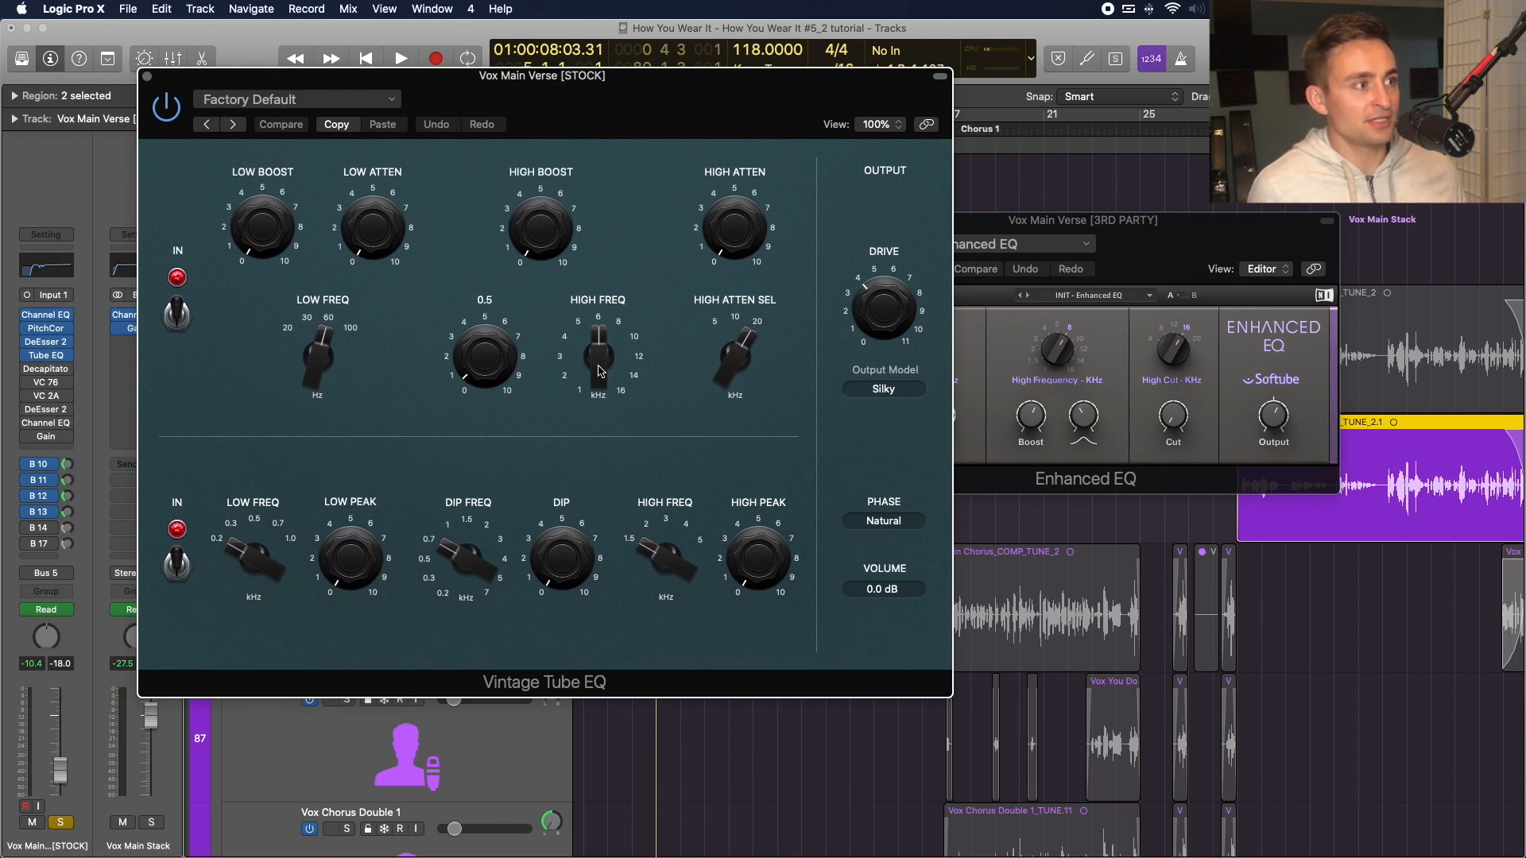
left_click_drag(592, 370, 602, 350)
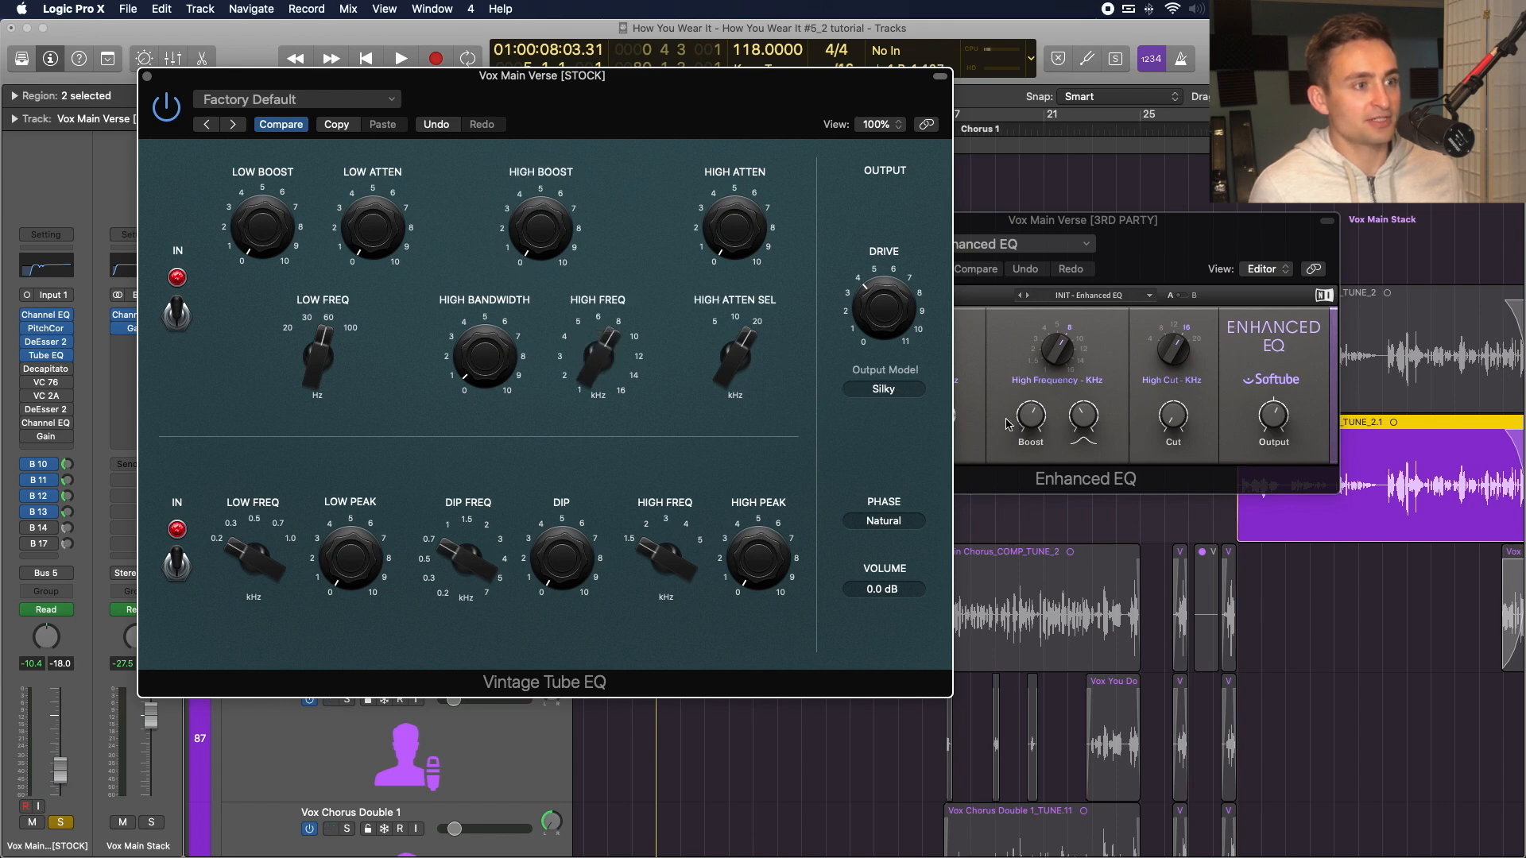
left_click(1079, 421)
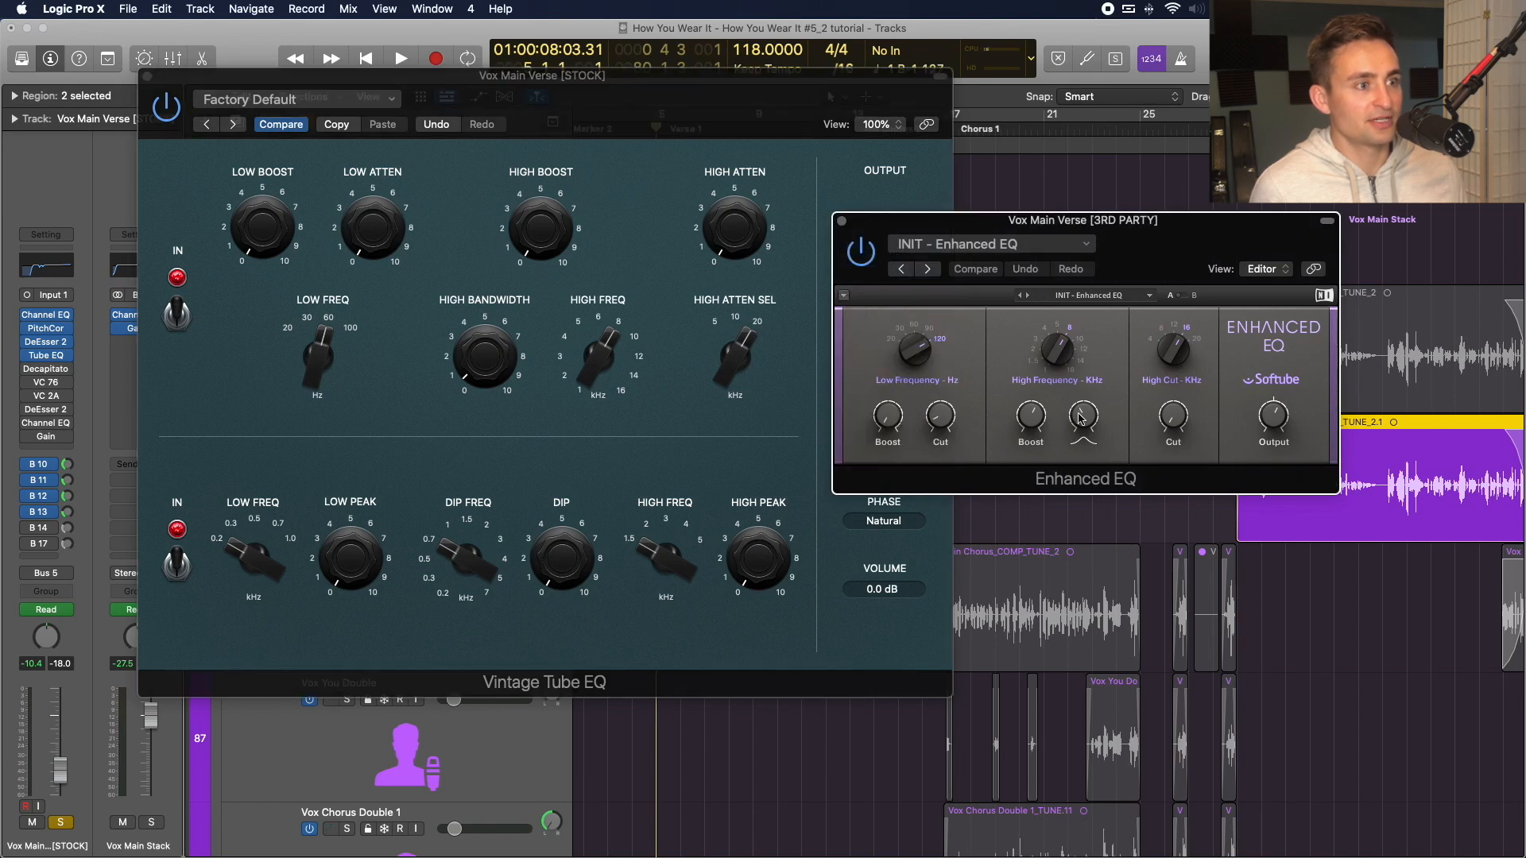
left_click_drag(485, 362, 474, 302)
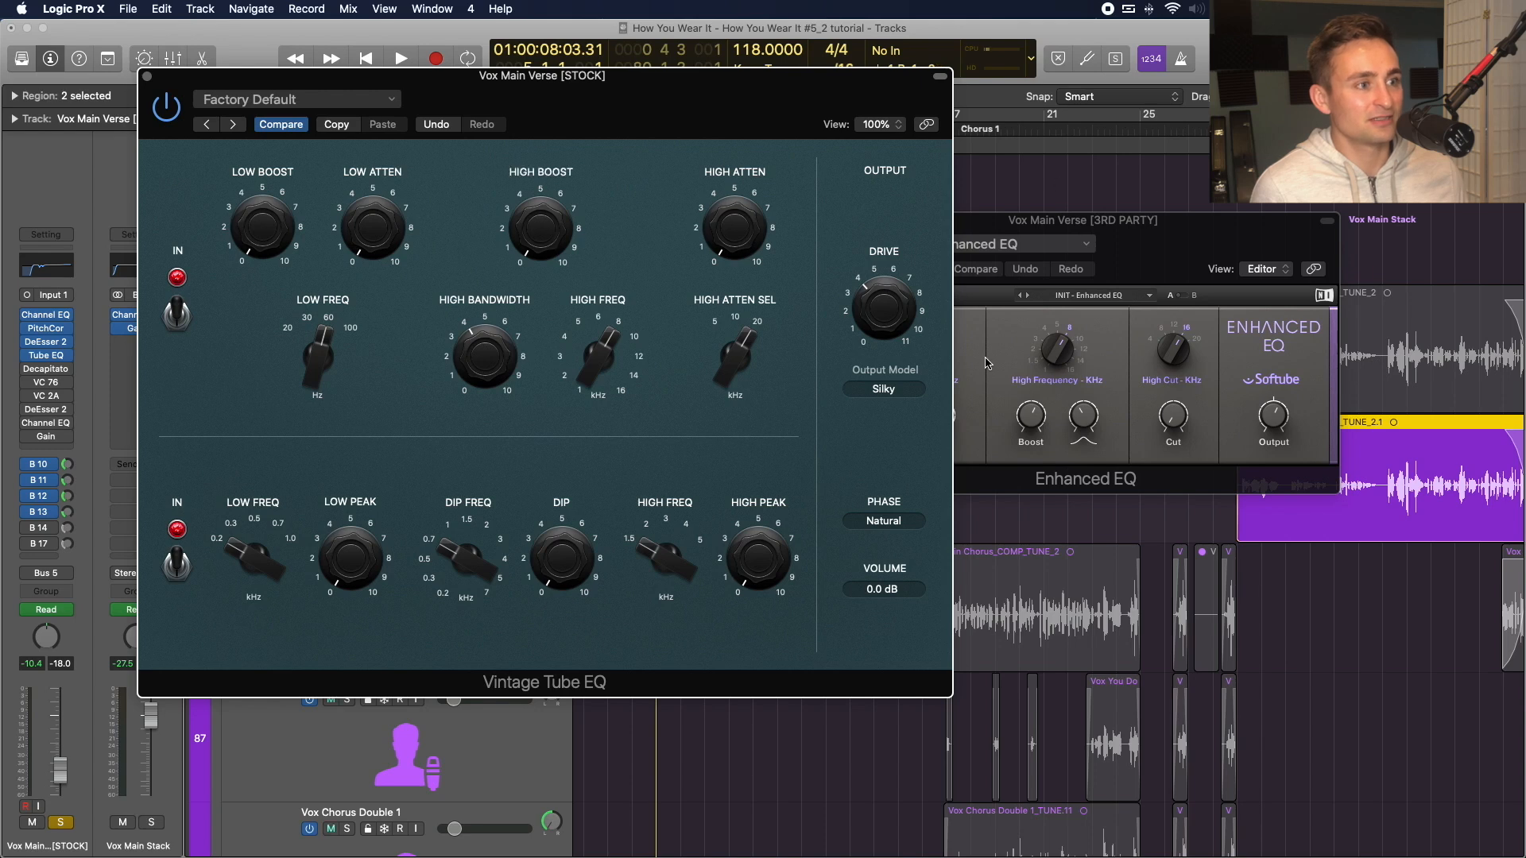
left_click_drag(541, 246, 535, 117)
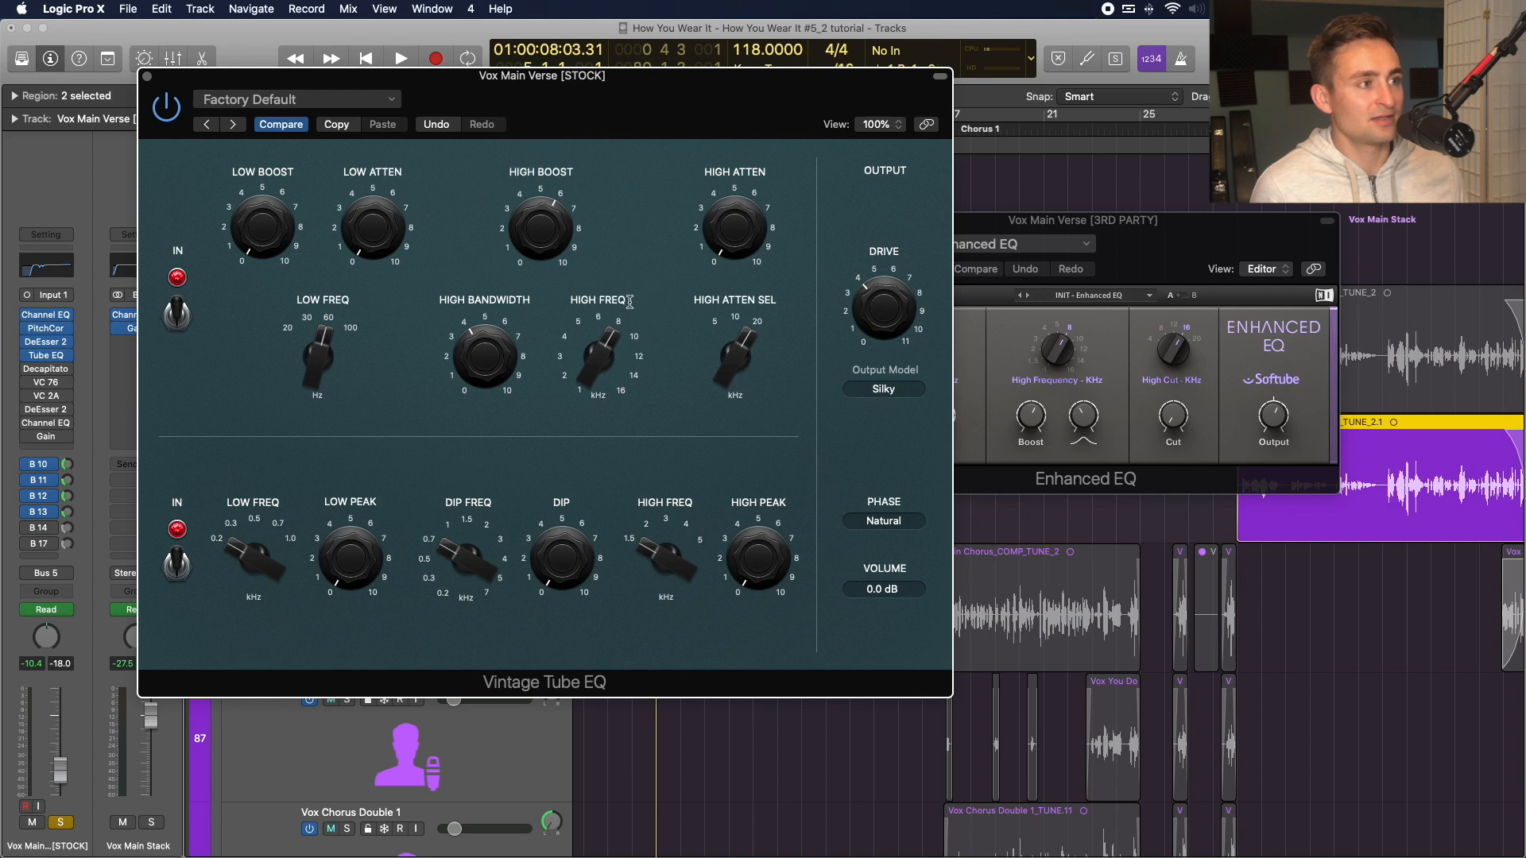
Close the reference Enhanced EQ window and move the Vintage Tube EQ window clear of the track headers.
left_click_drag(1151, 252, 1264, 241)
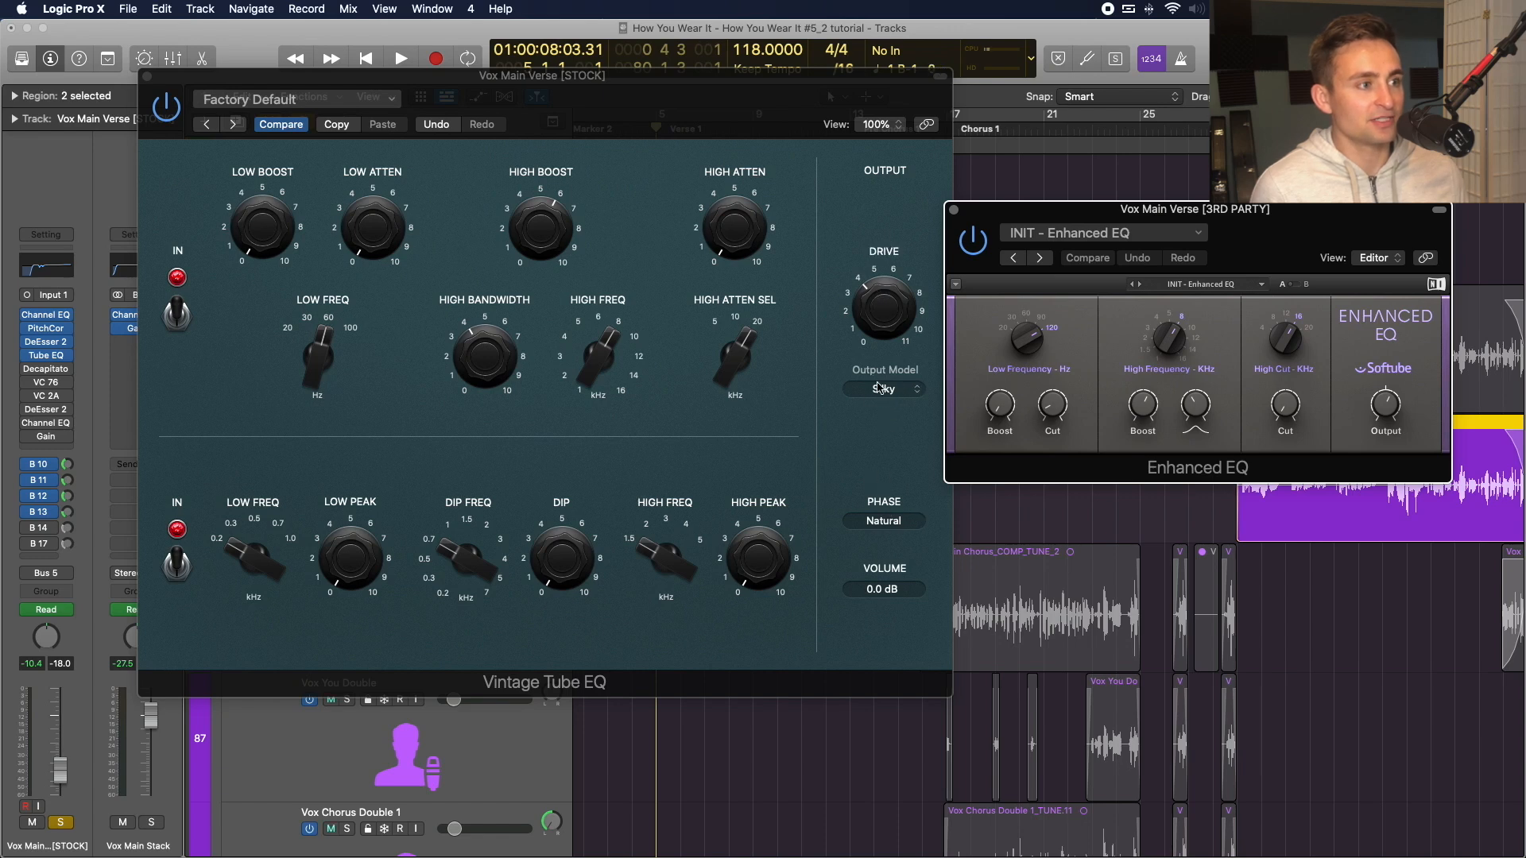
left_click(955, 212)
left_click_drag(715, 76, 1226, 126)
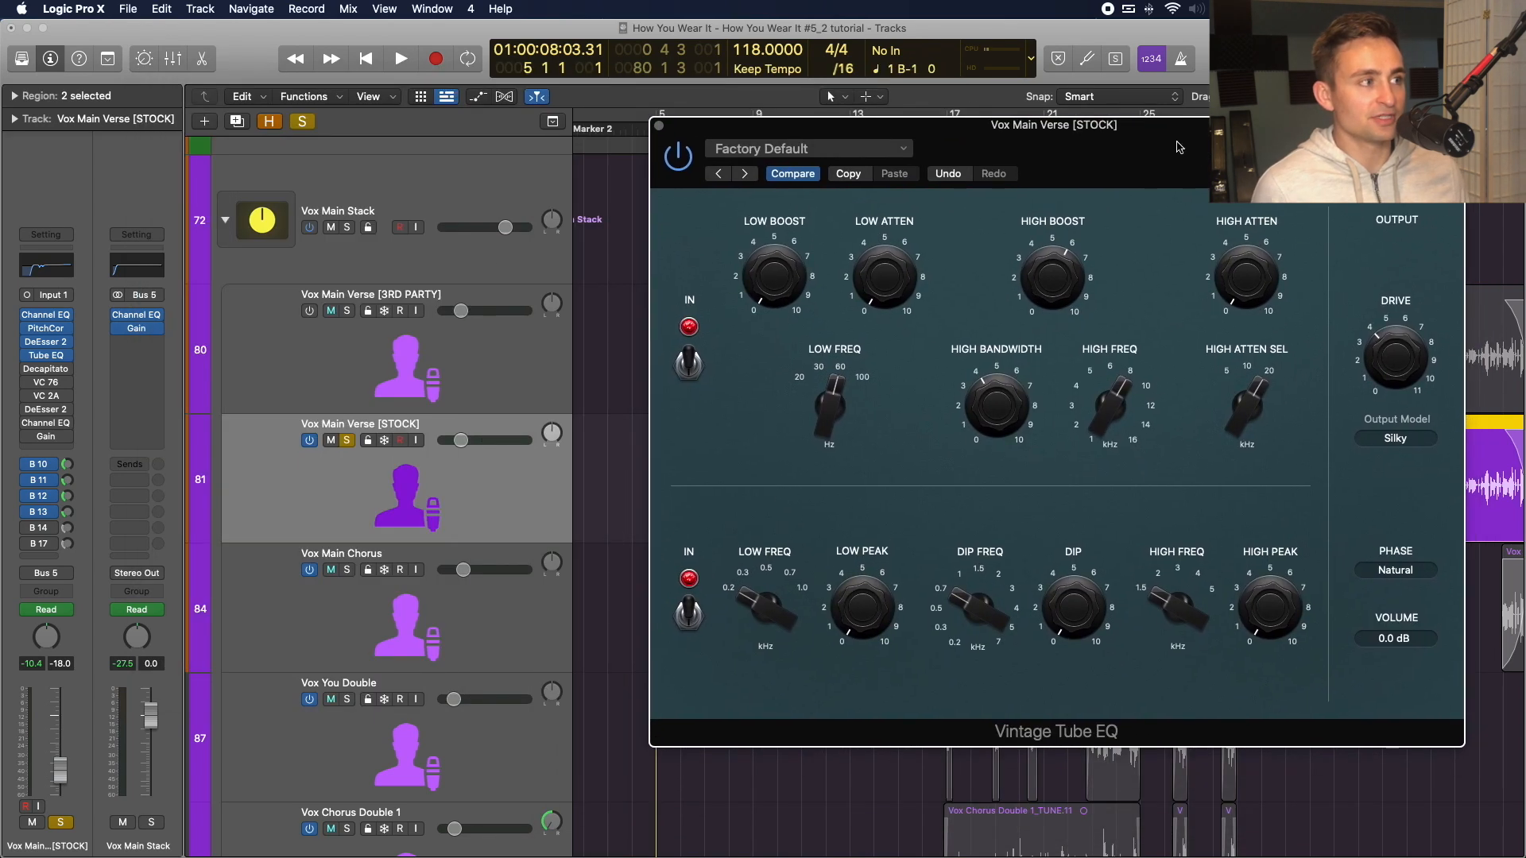
left_click_drag(913, 126, 894, 174)
left_click_drag(607, 163, 733, 133)
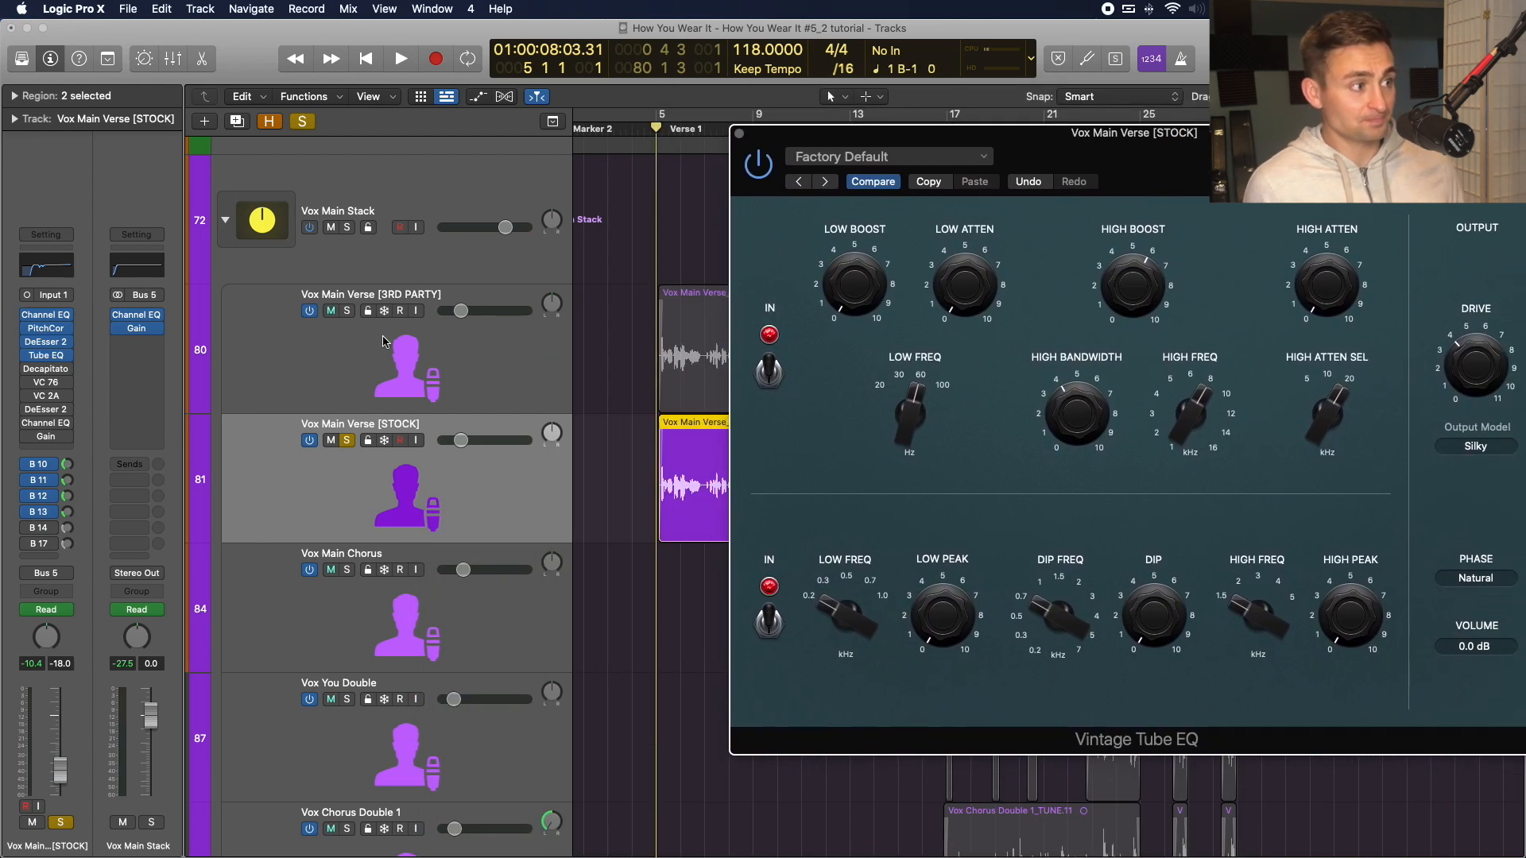
Play the [STOCK] verse and compare it with the Tube EQ bypassed and re-enabled.
left_click(324, 343)
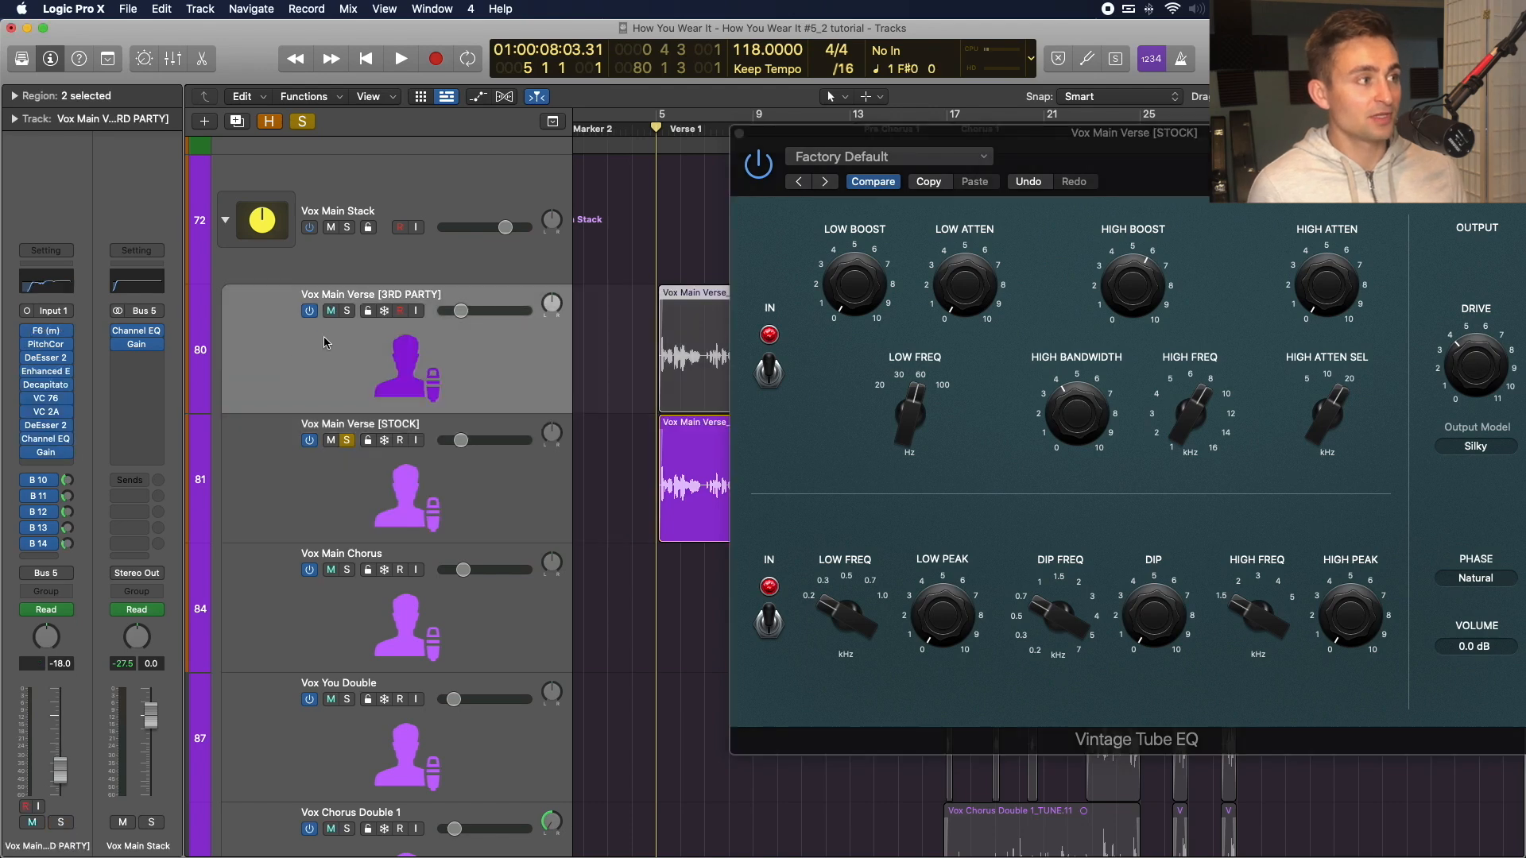
left_click(268, 453)
key("space")
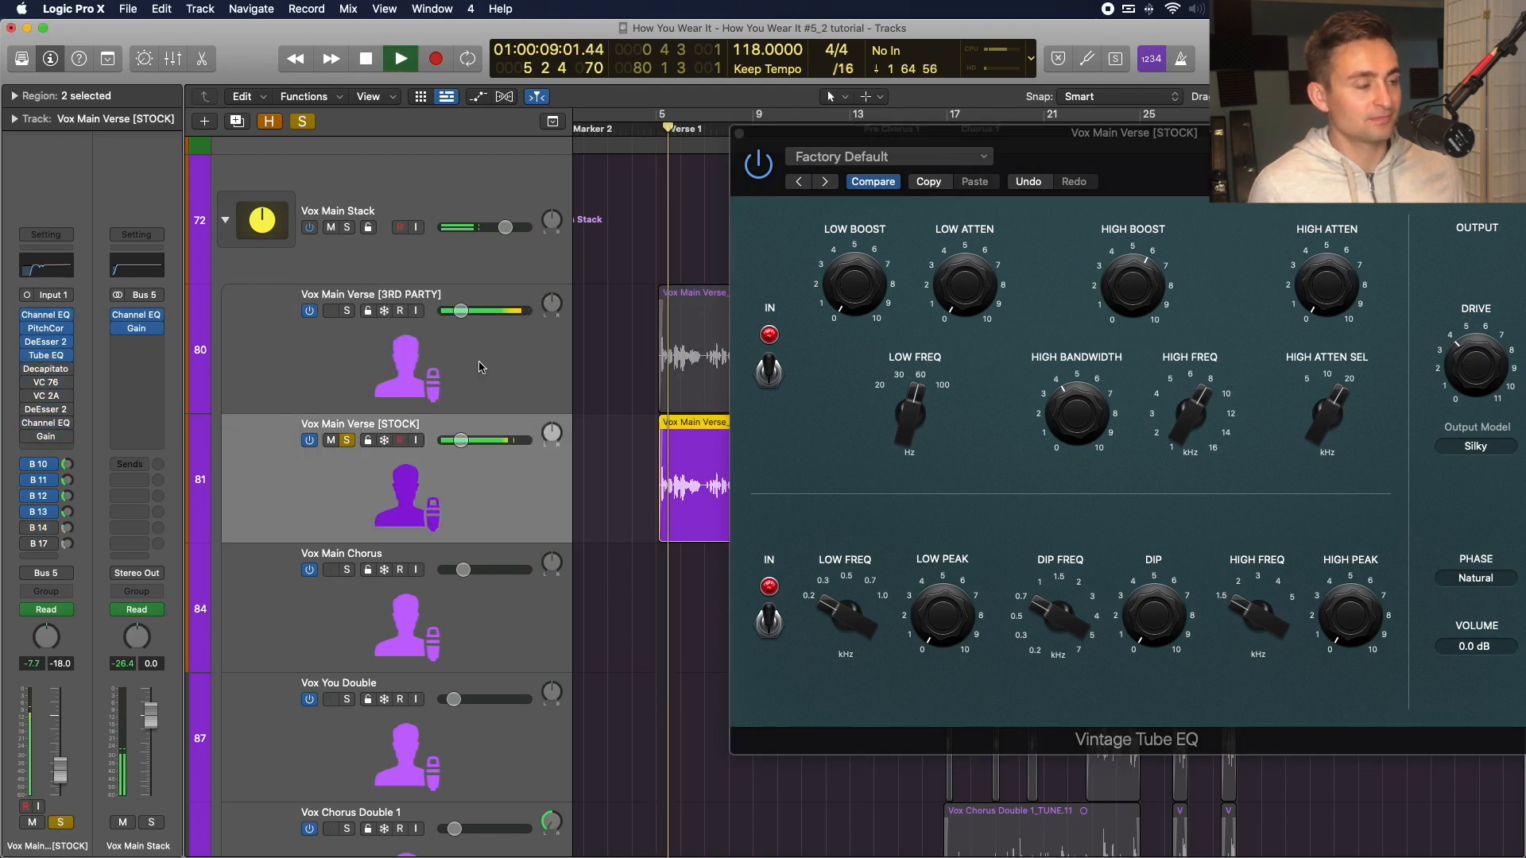
left_click(28, 357)
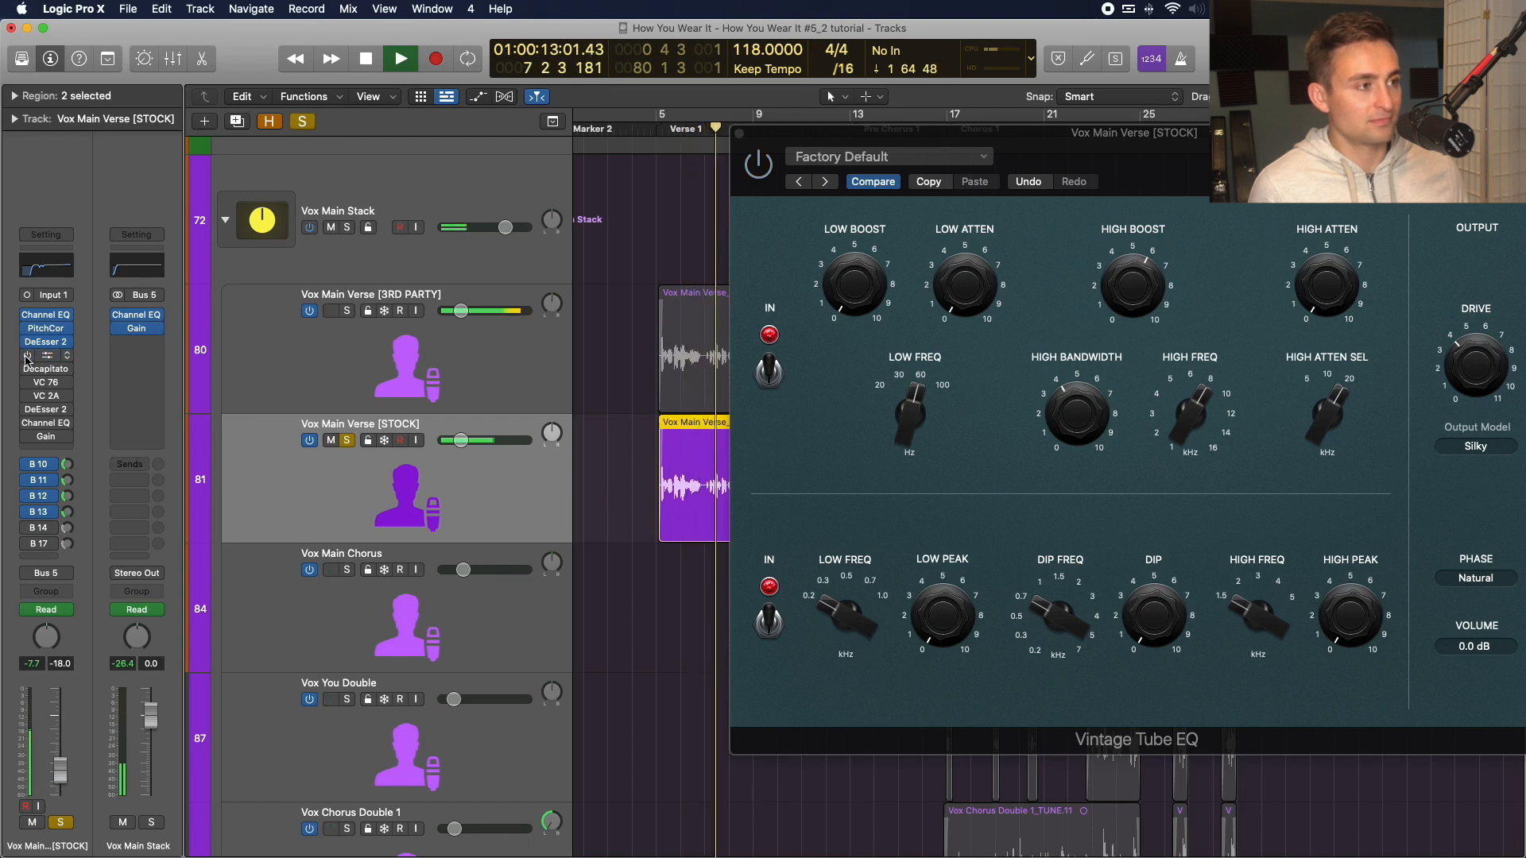
left_click(27, 357)
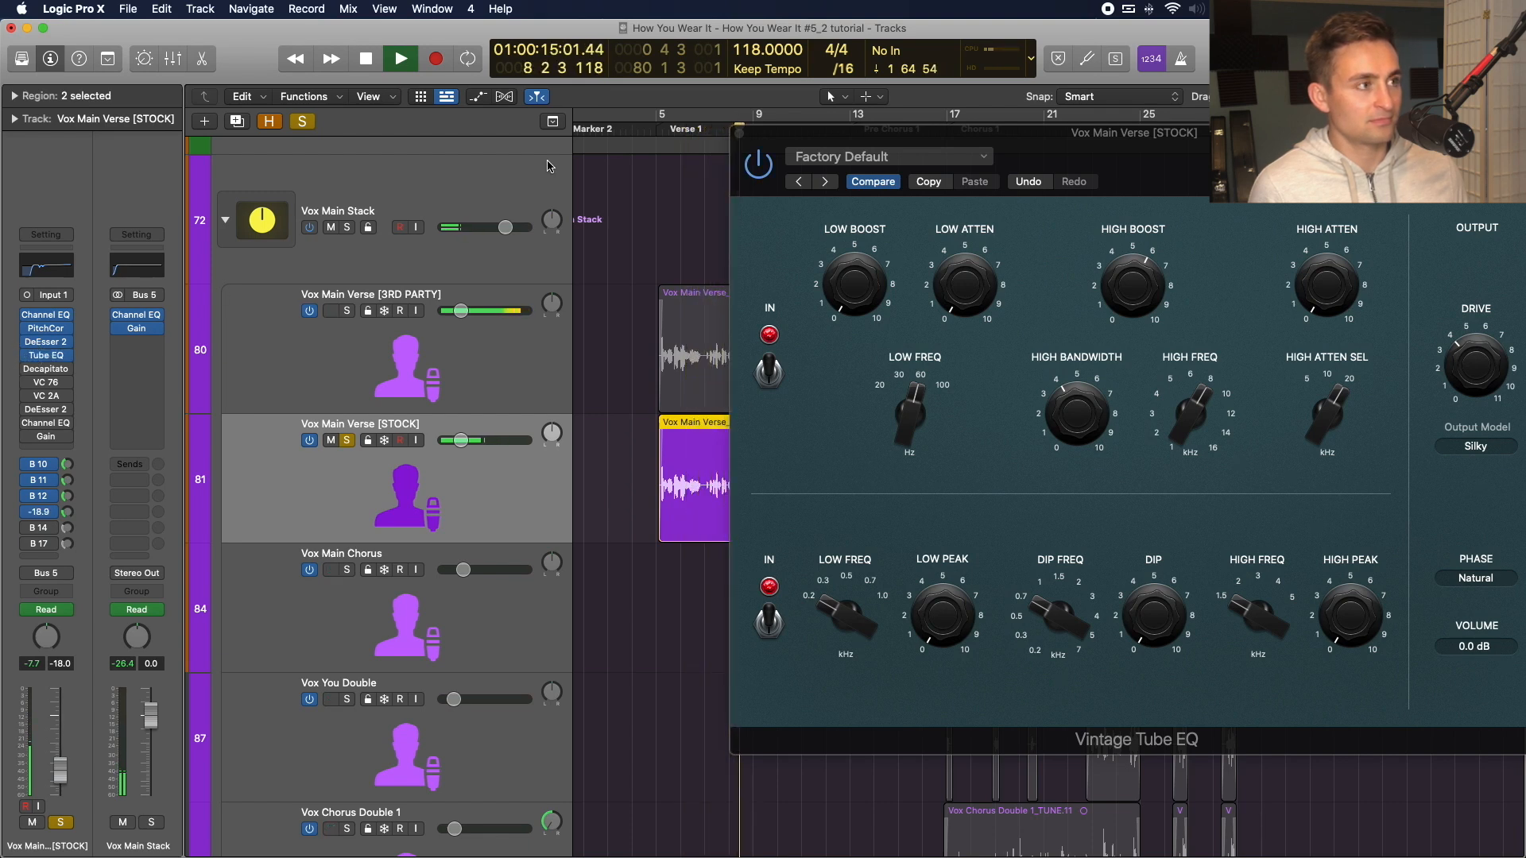
key("space")
Set a cycle range from bar 5 to bar 7 and audition the looped [STOCK] verse with the Tube EQ on and off.
left_click(664, 117)
key("space")
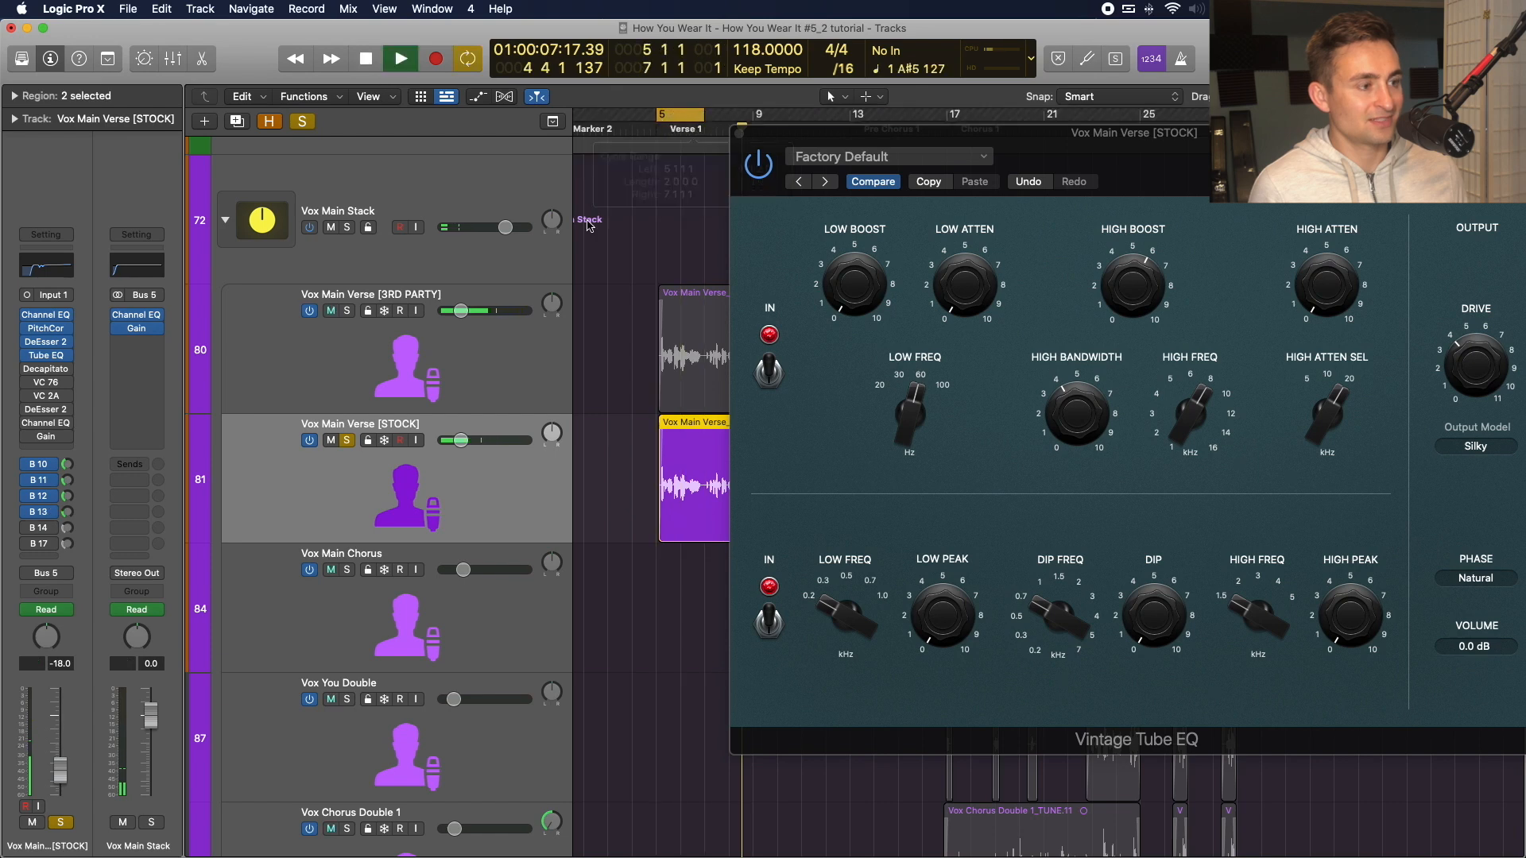
mouse_move(28, 358)
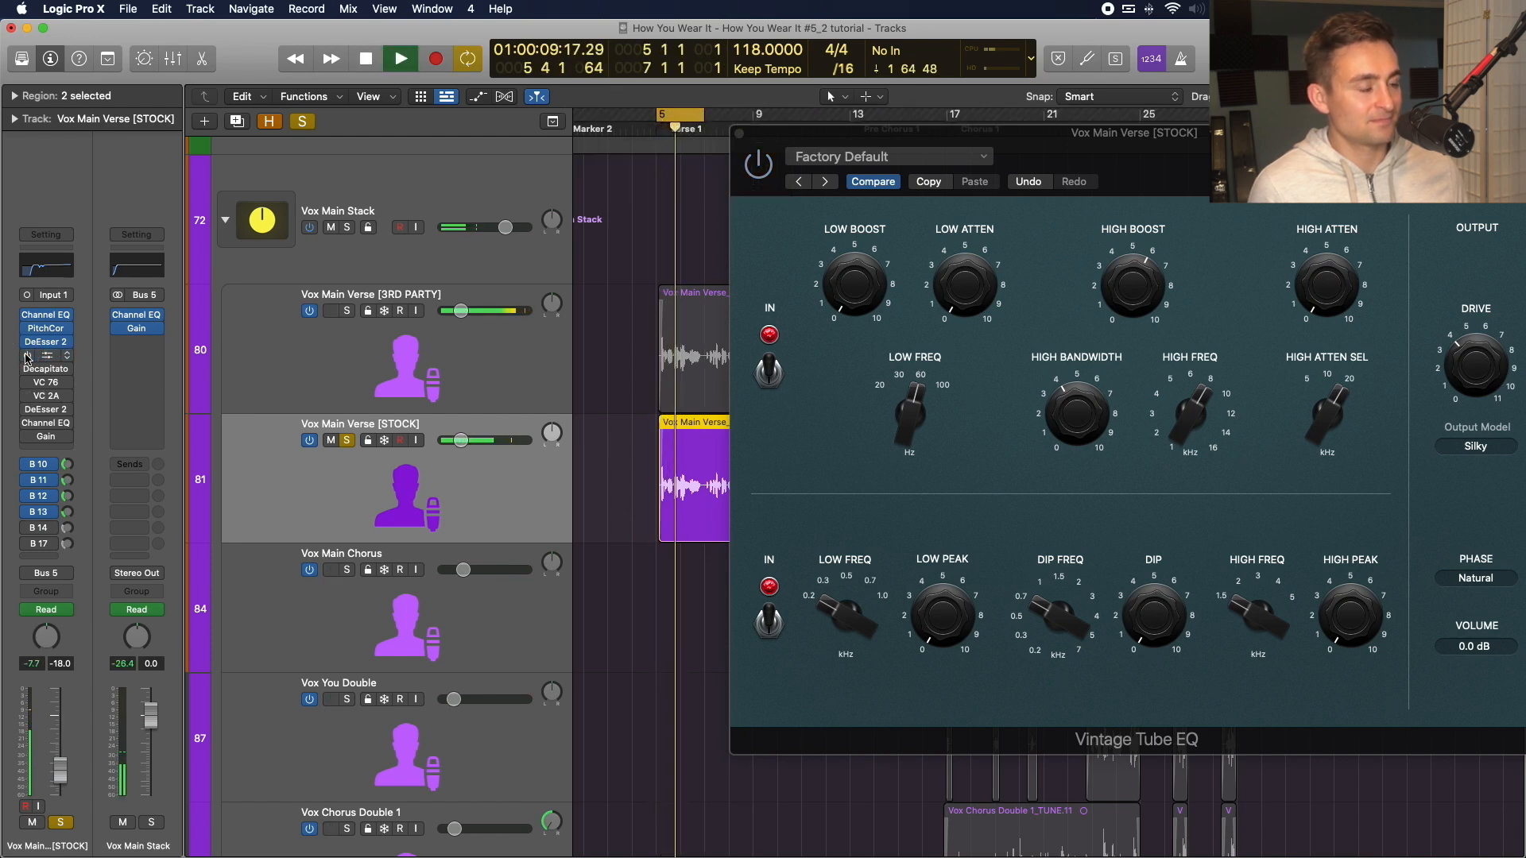
key("space")
key("space")
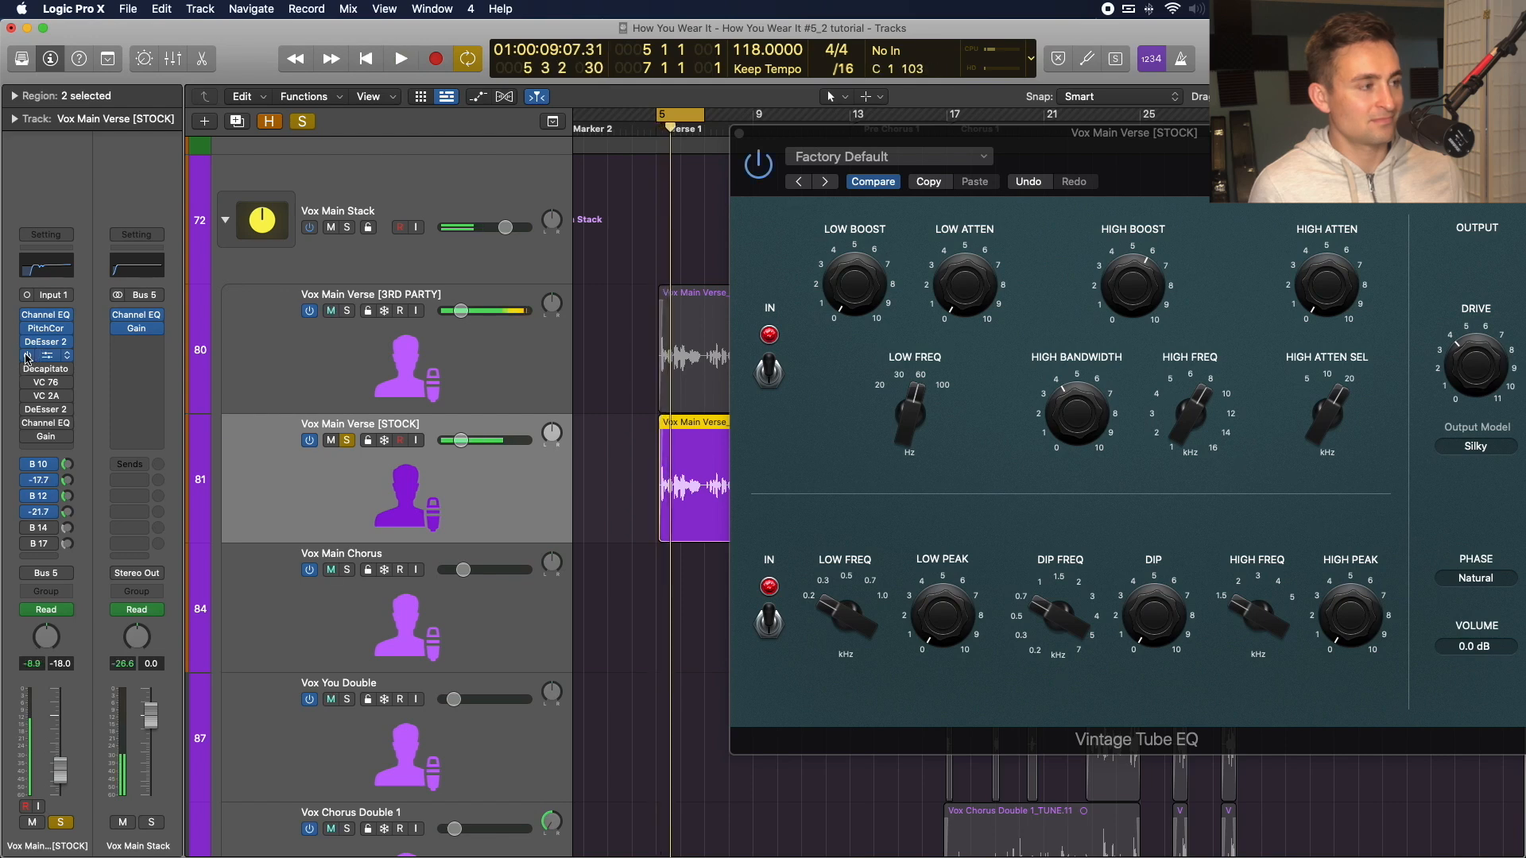
key("space")
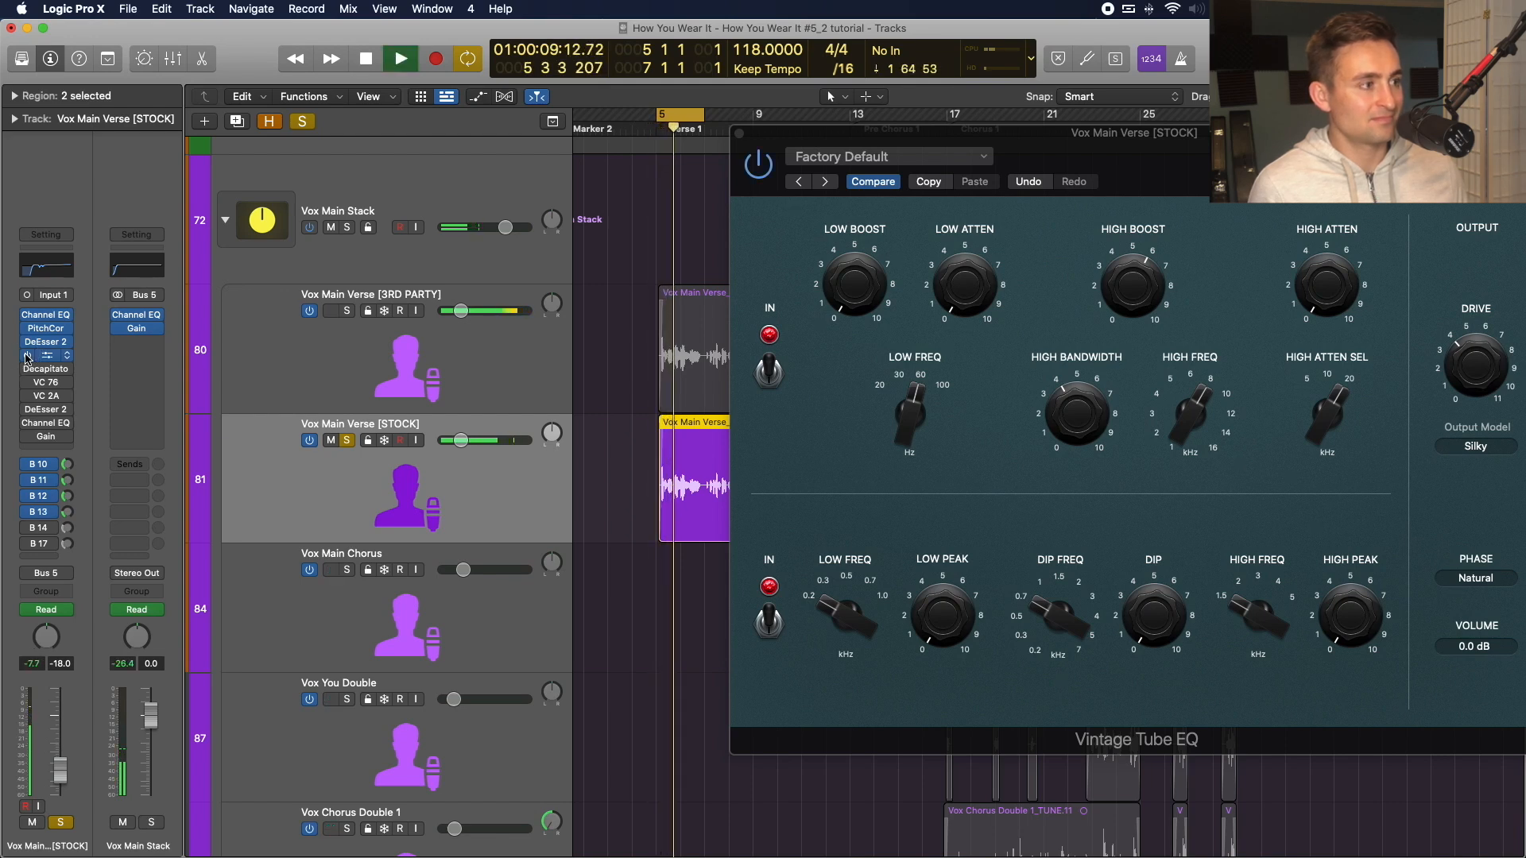
key("space")
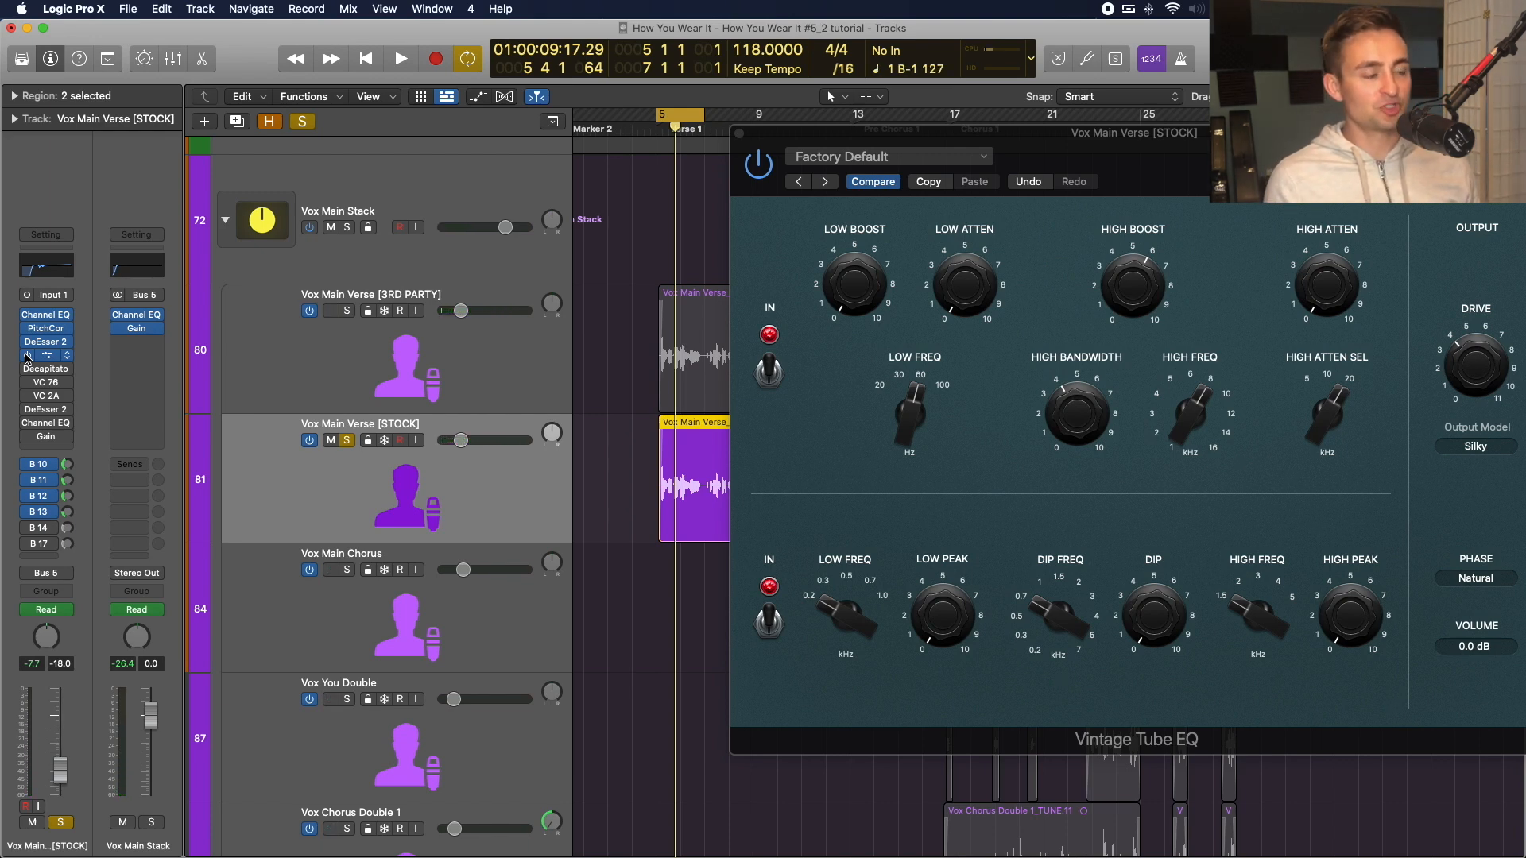
Bypass the Decapitator, VC 76, VC 2A, second DeEsser 2, Channel EQ and Gain inserts on the [3RD PARTY] verse track.
left_click(283, 340)
left_click(27, 386)
left_click_drag(27, 453, 23, 401)
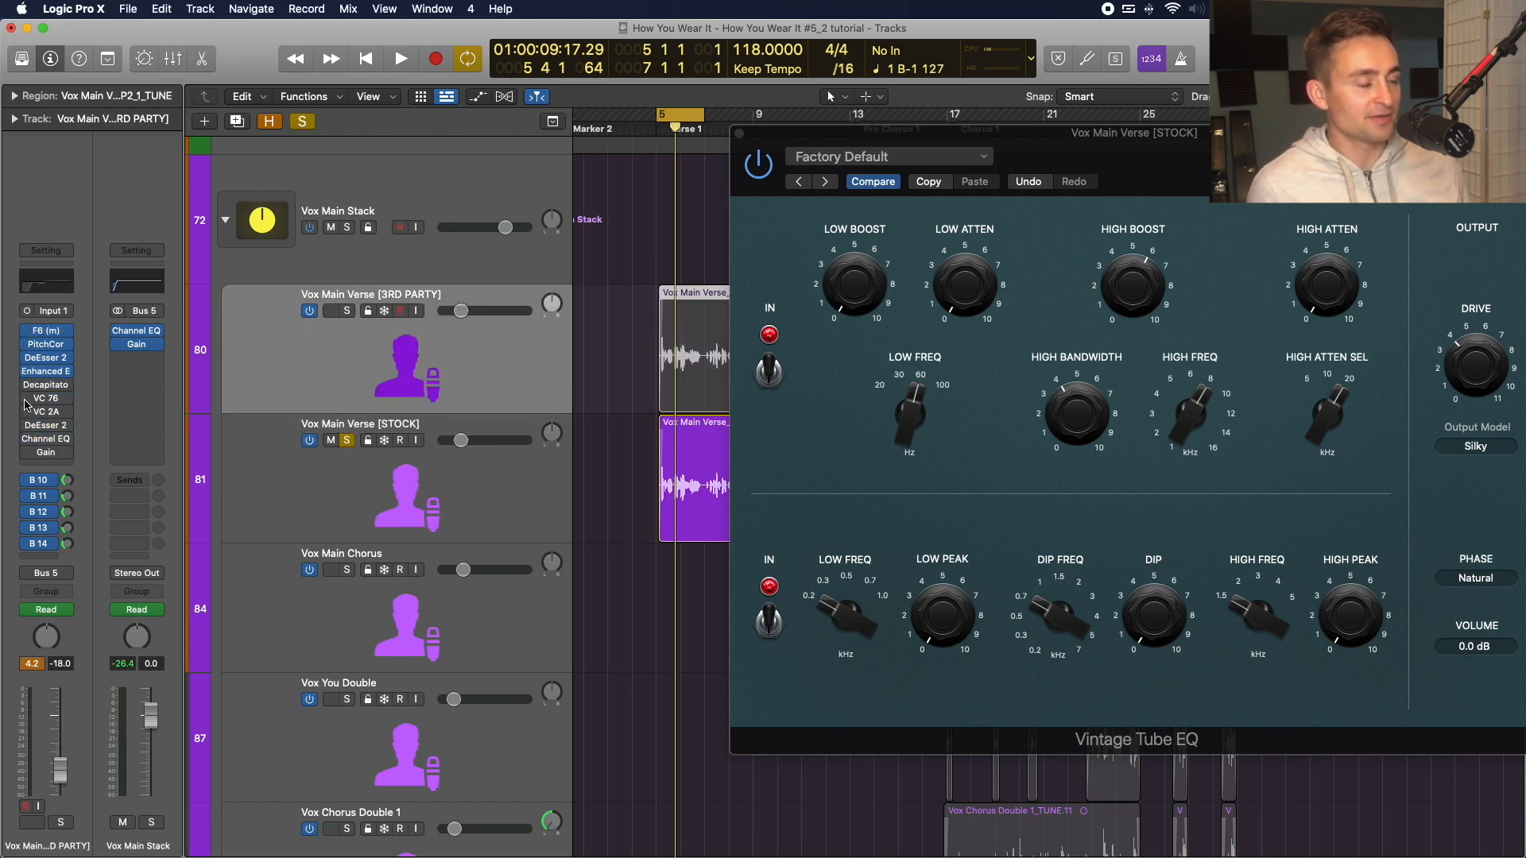
Compare the two verse tracks in the loop, soloing [3RD PARTY] first and [STOCK] second.
left_click(347, 311)
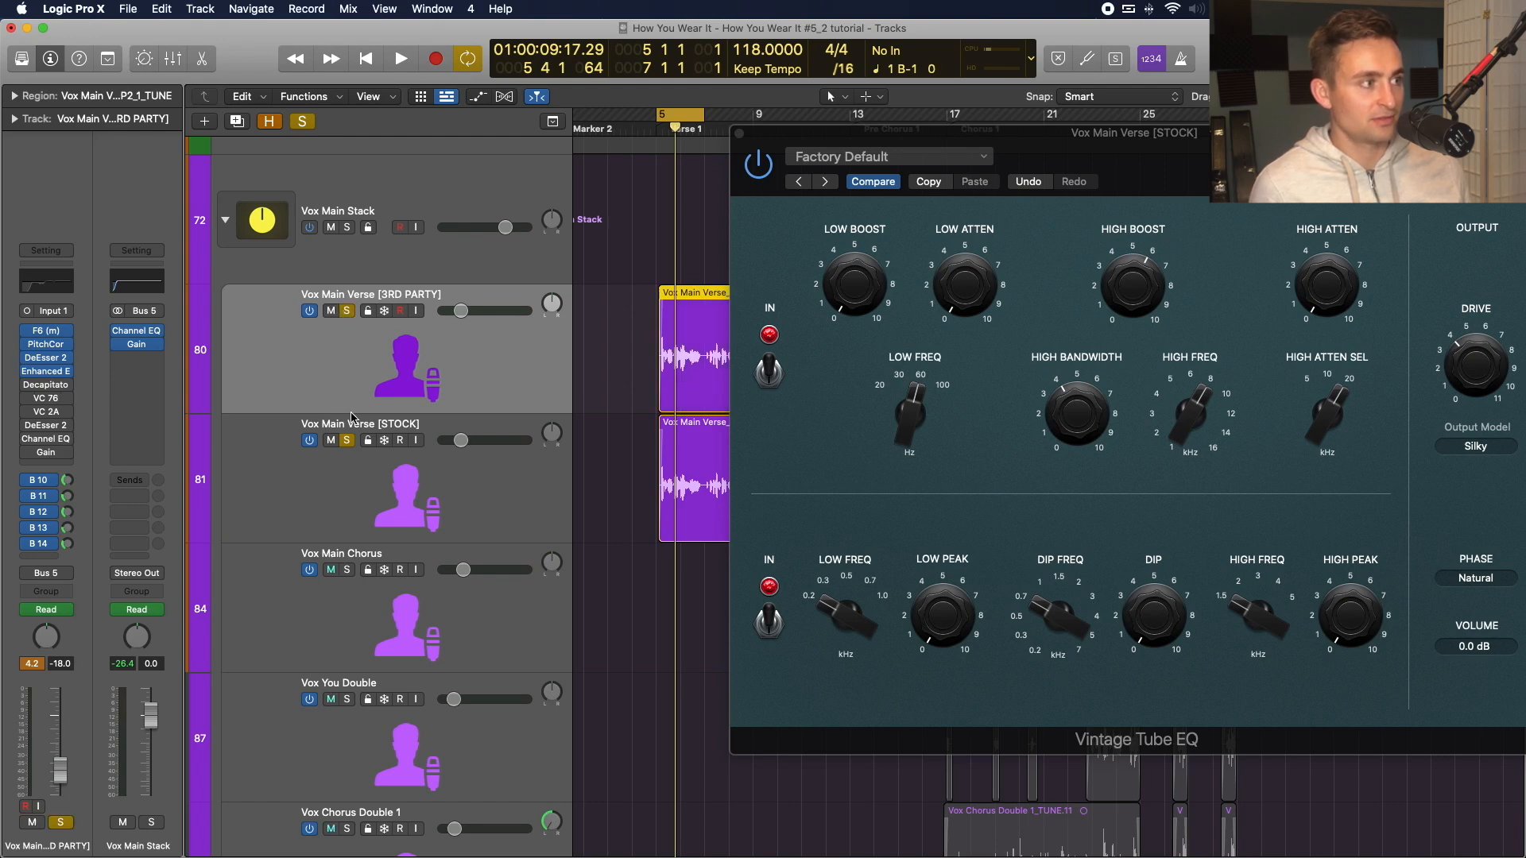
left_click(346, 440)
key("space")
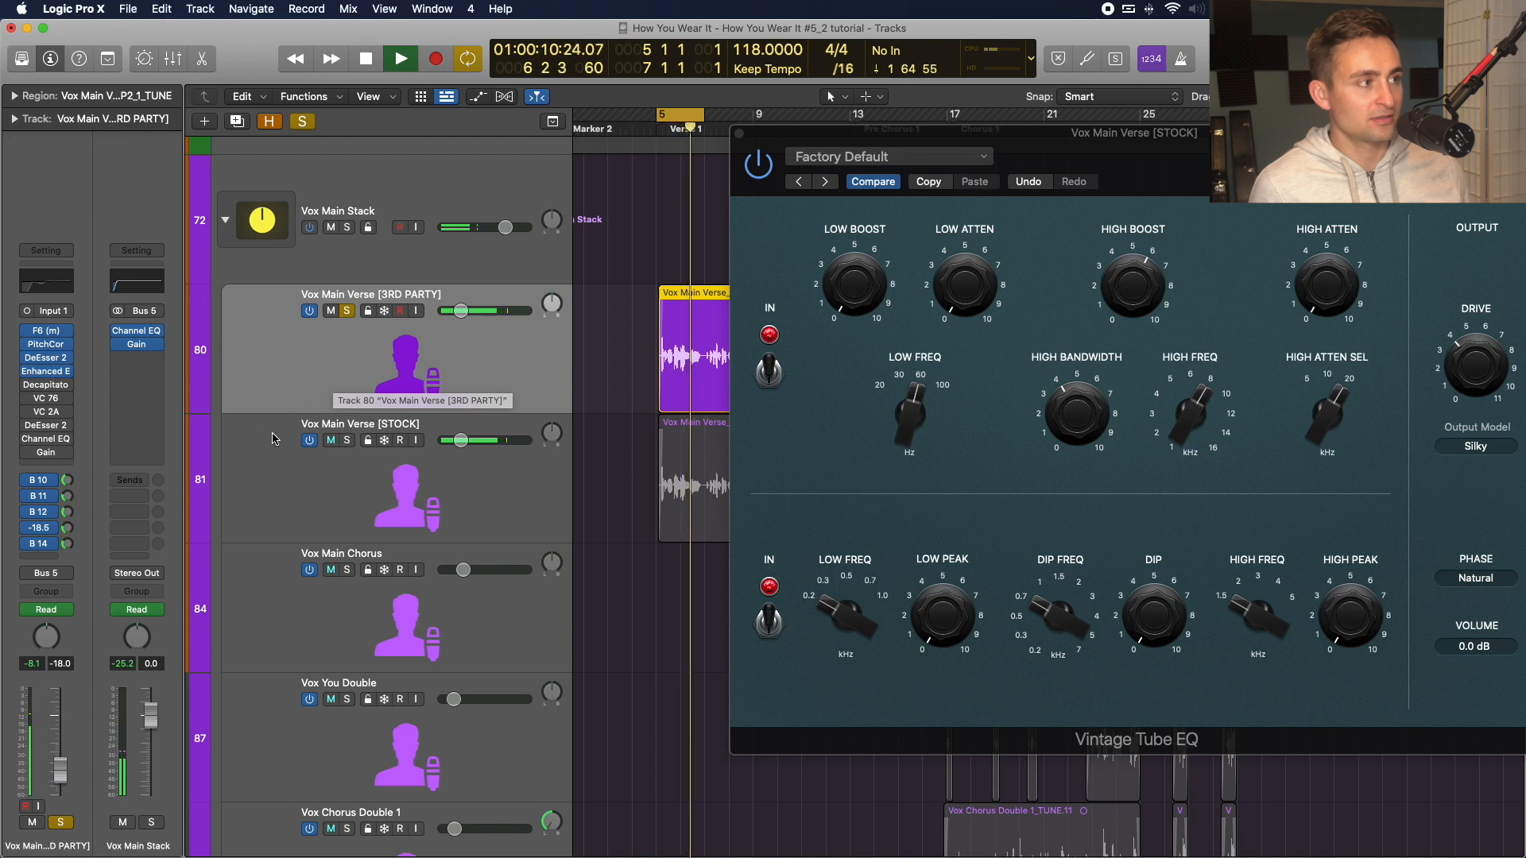
left_click(347, 441, "alt")
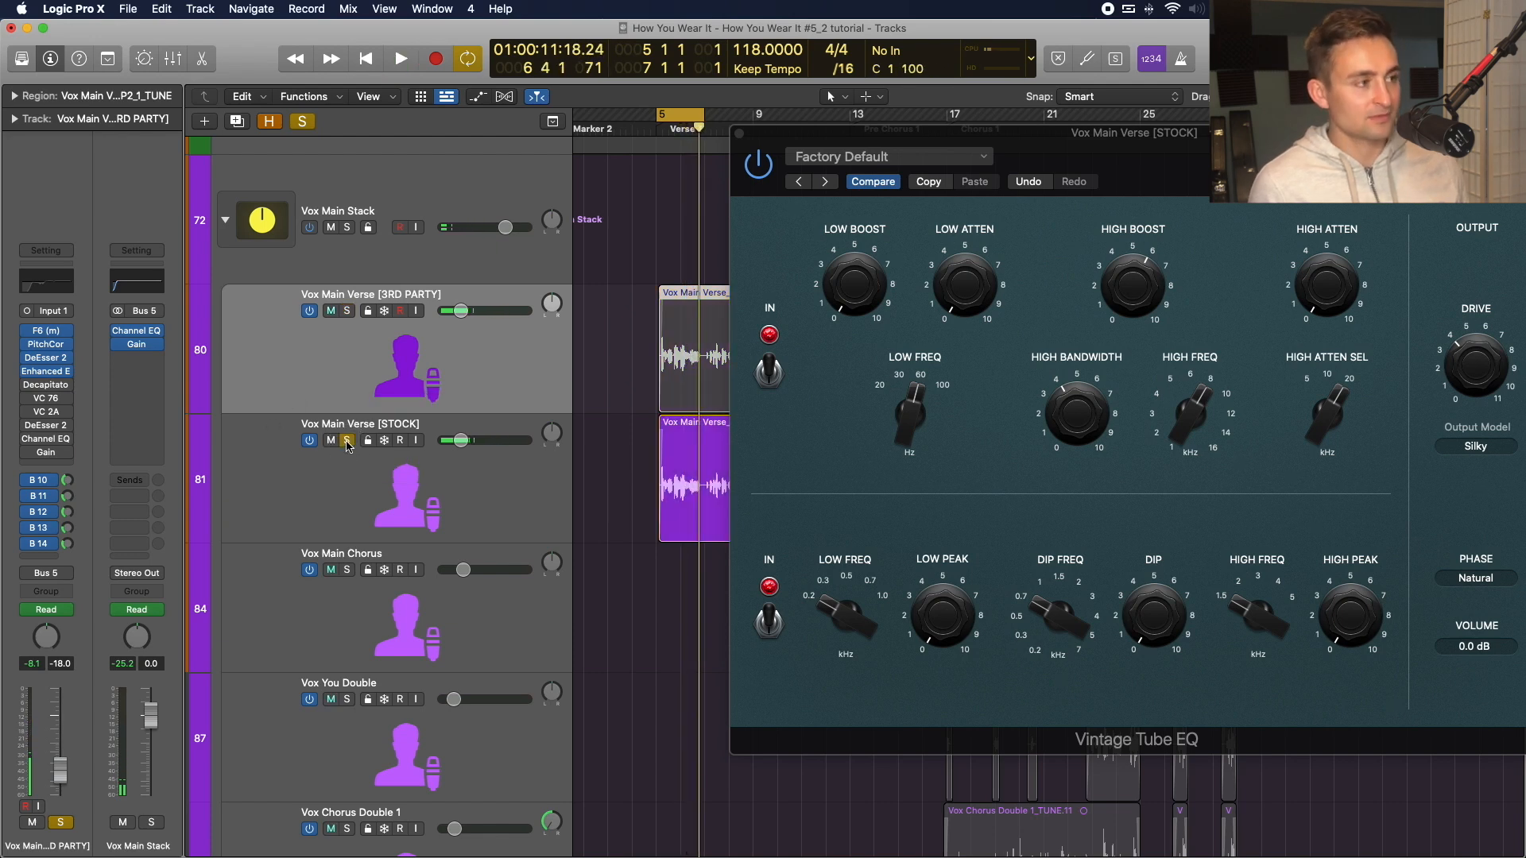
key("space")
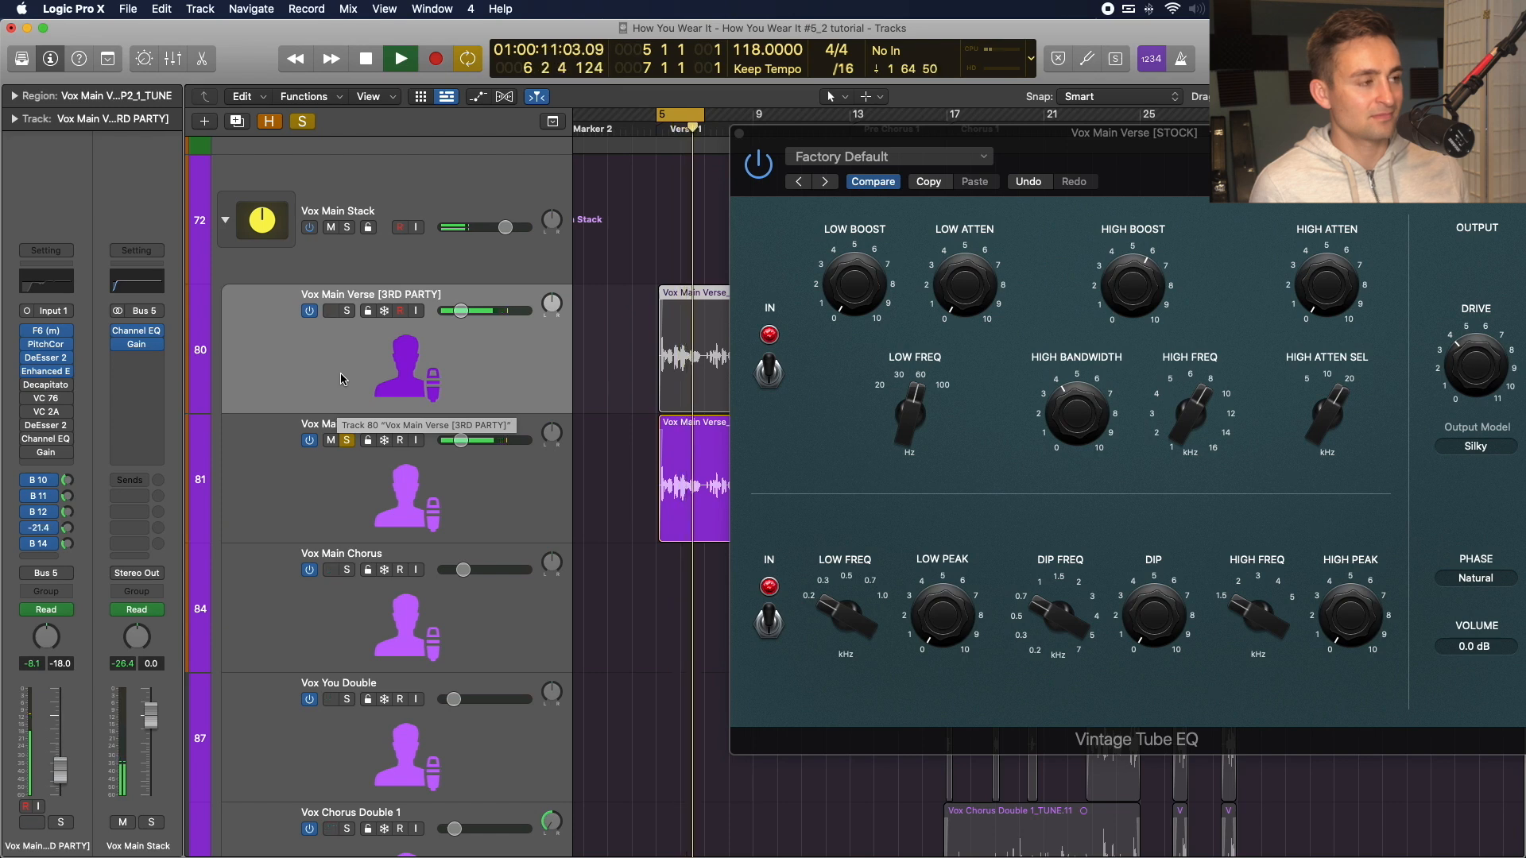
key("space")
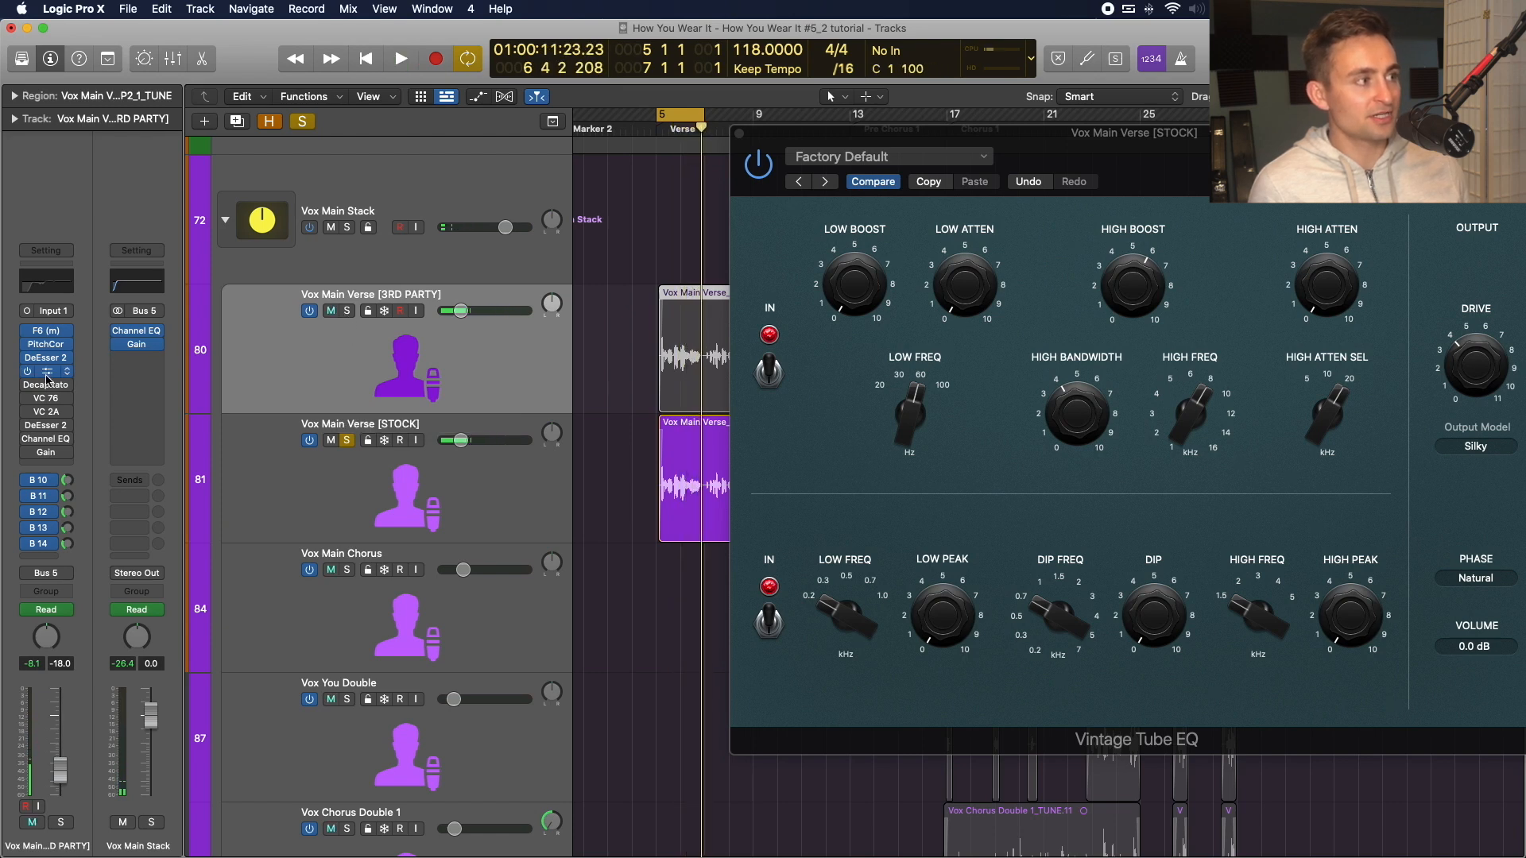
Bypass the Tube EQ on the [STOCK] verse track and play the looped section without it.
key("Down")
left_click(28, 355)
key("space")
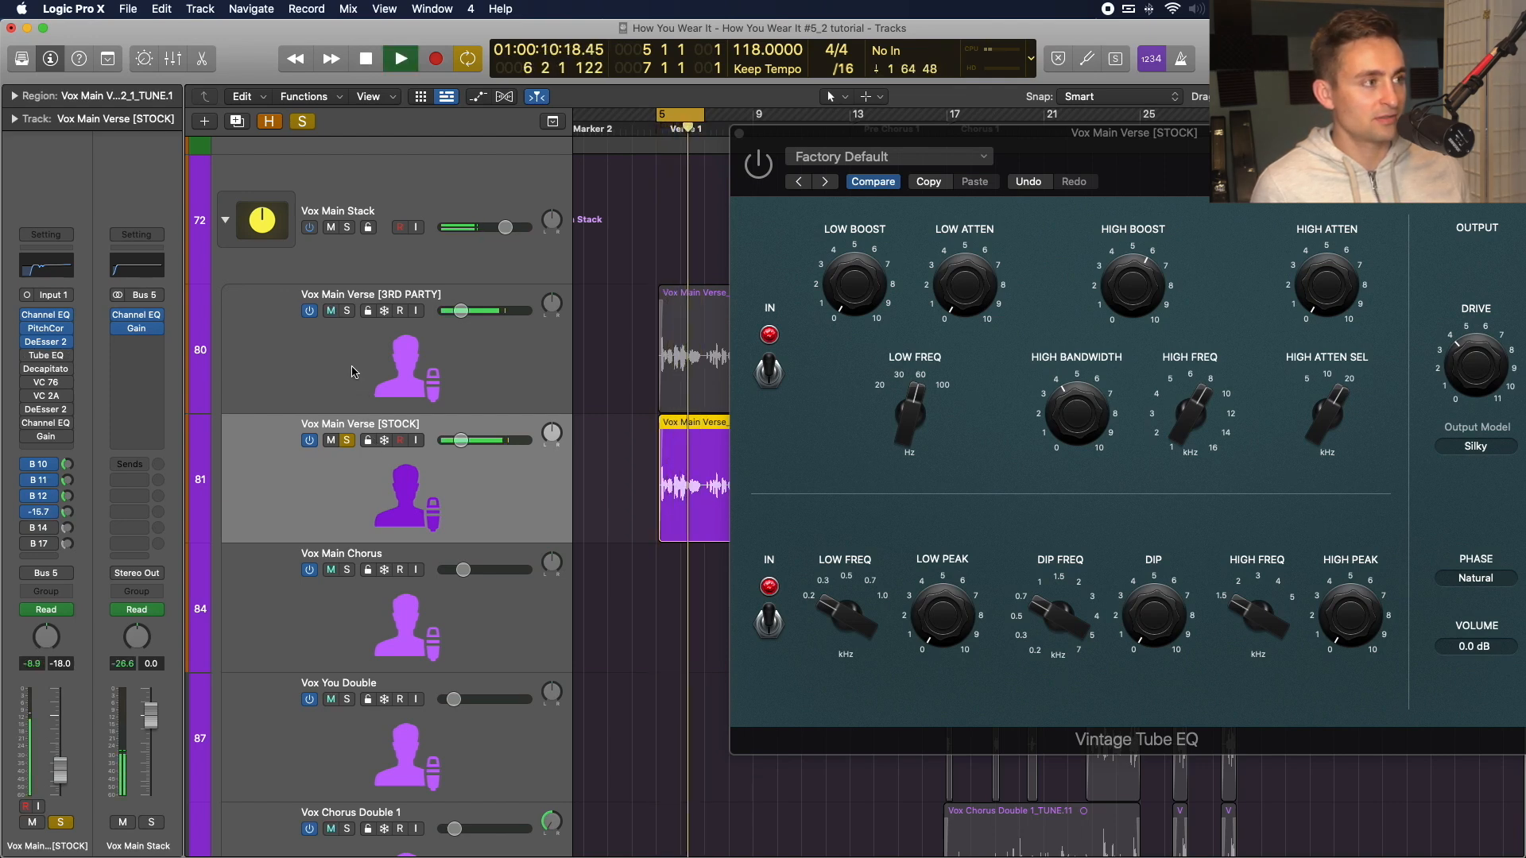
key("space")
Solo the [3RD PARTY] verse track and play the loop for comparison.
left_click(353, 372)
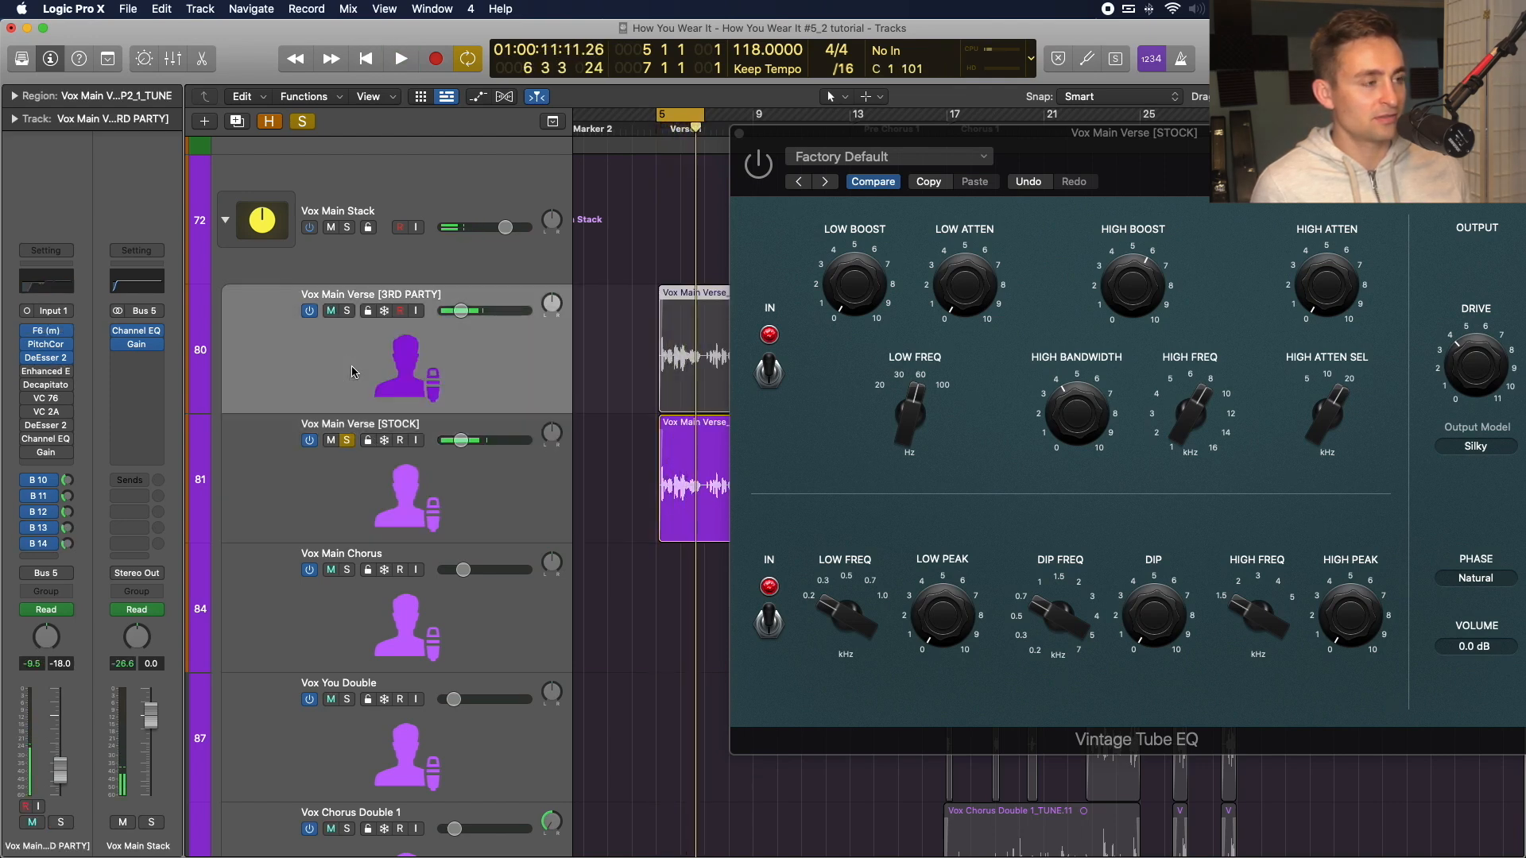
left_click(346, 311)
key("space")
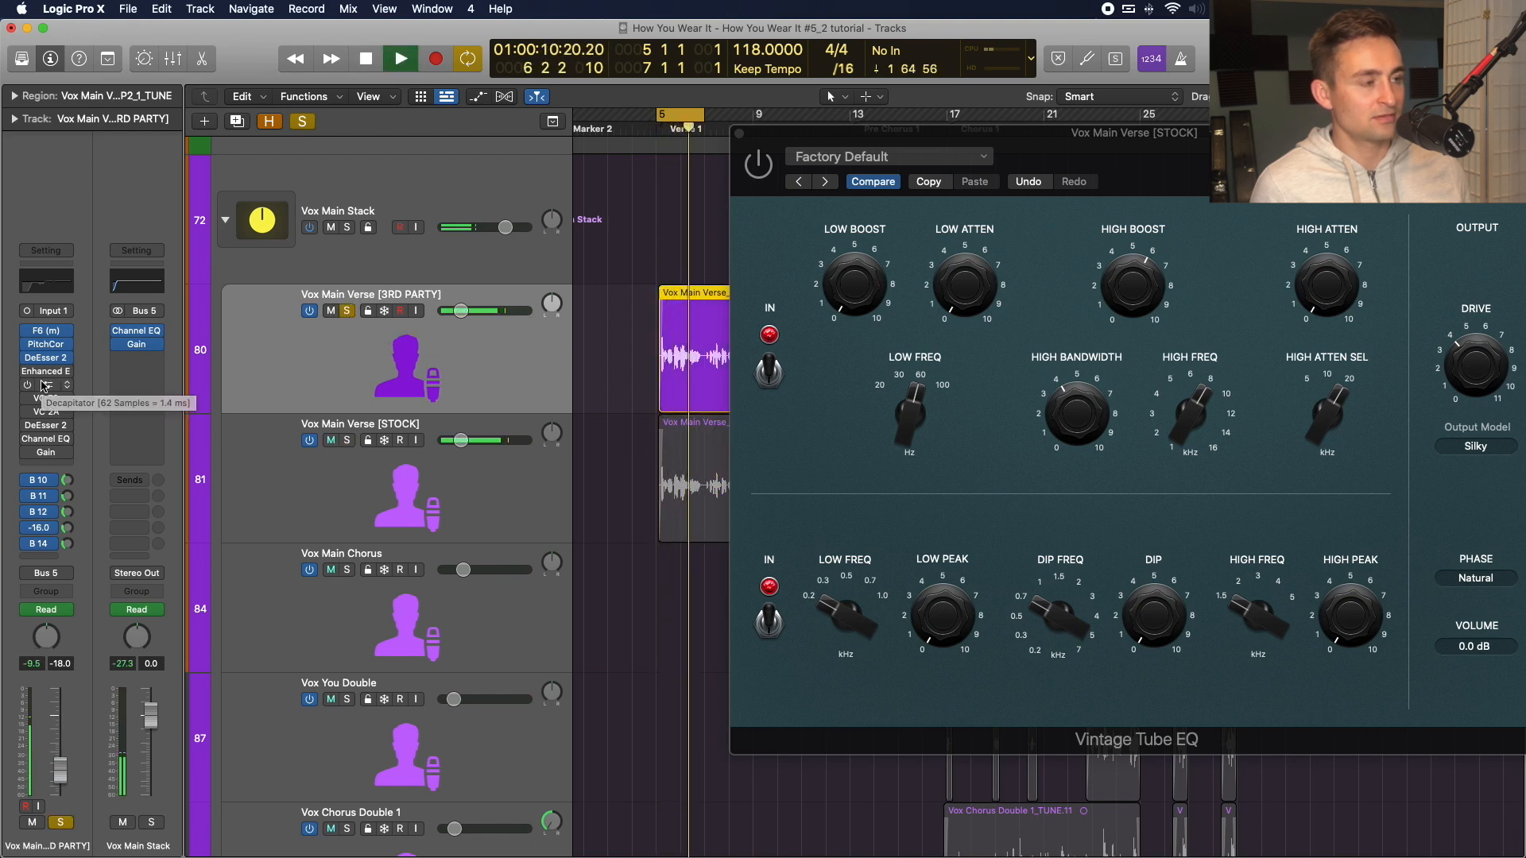
Solo the [STOCK] verse track and play the looped section for comparison.
key("space")
left_click(347, 441)
key("space")
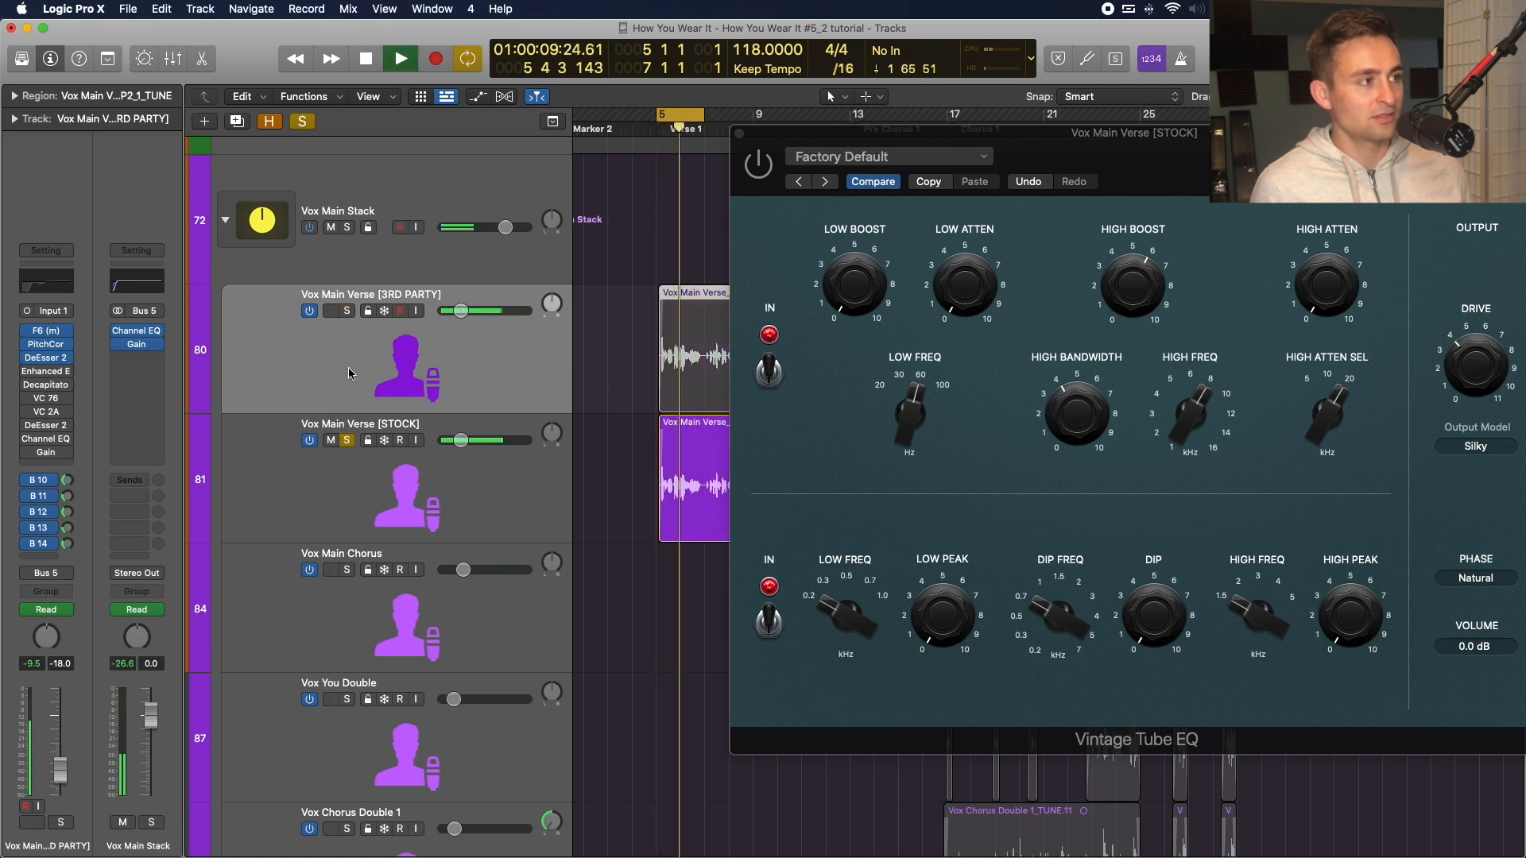
key("space")
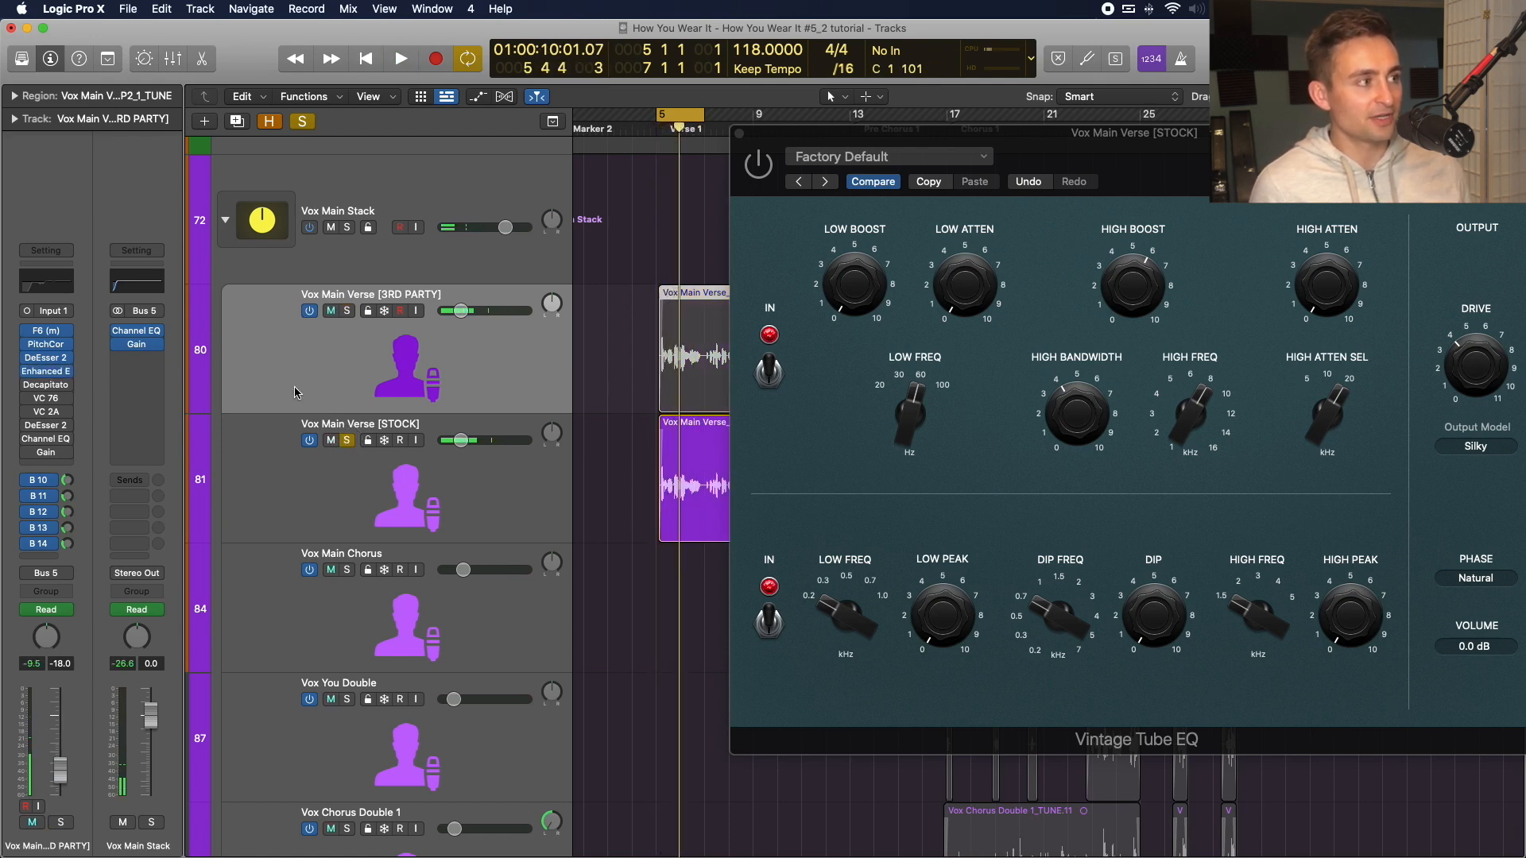
Review the Output Model options of the Vintage Tube EQ on the [STOCK] verse track, keep Silky, and close the plug-in.
key("Down")
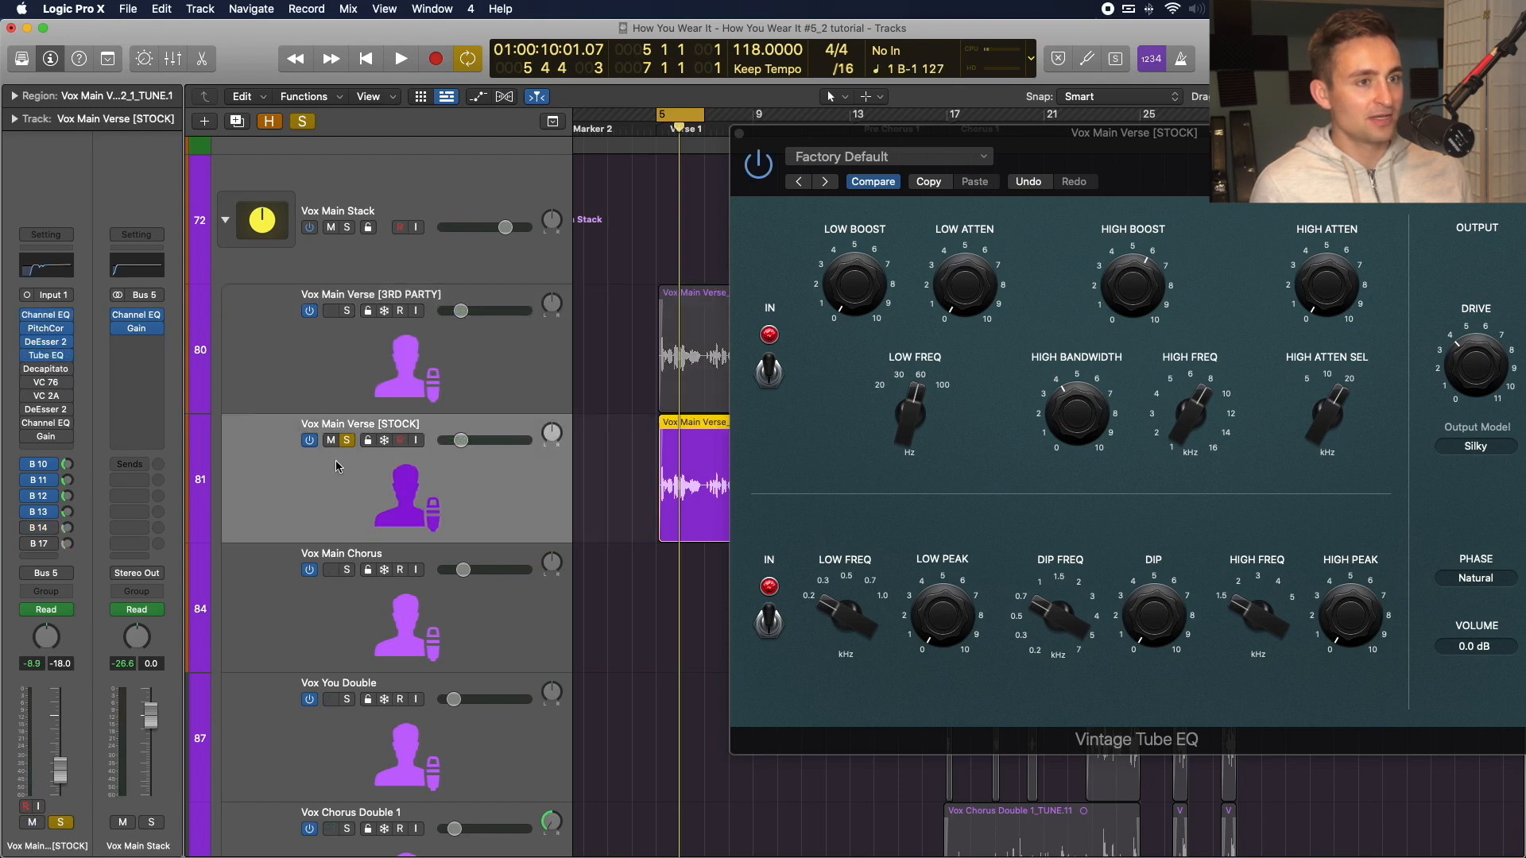
left_click_drag(1329, 163, 1182, 136)
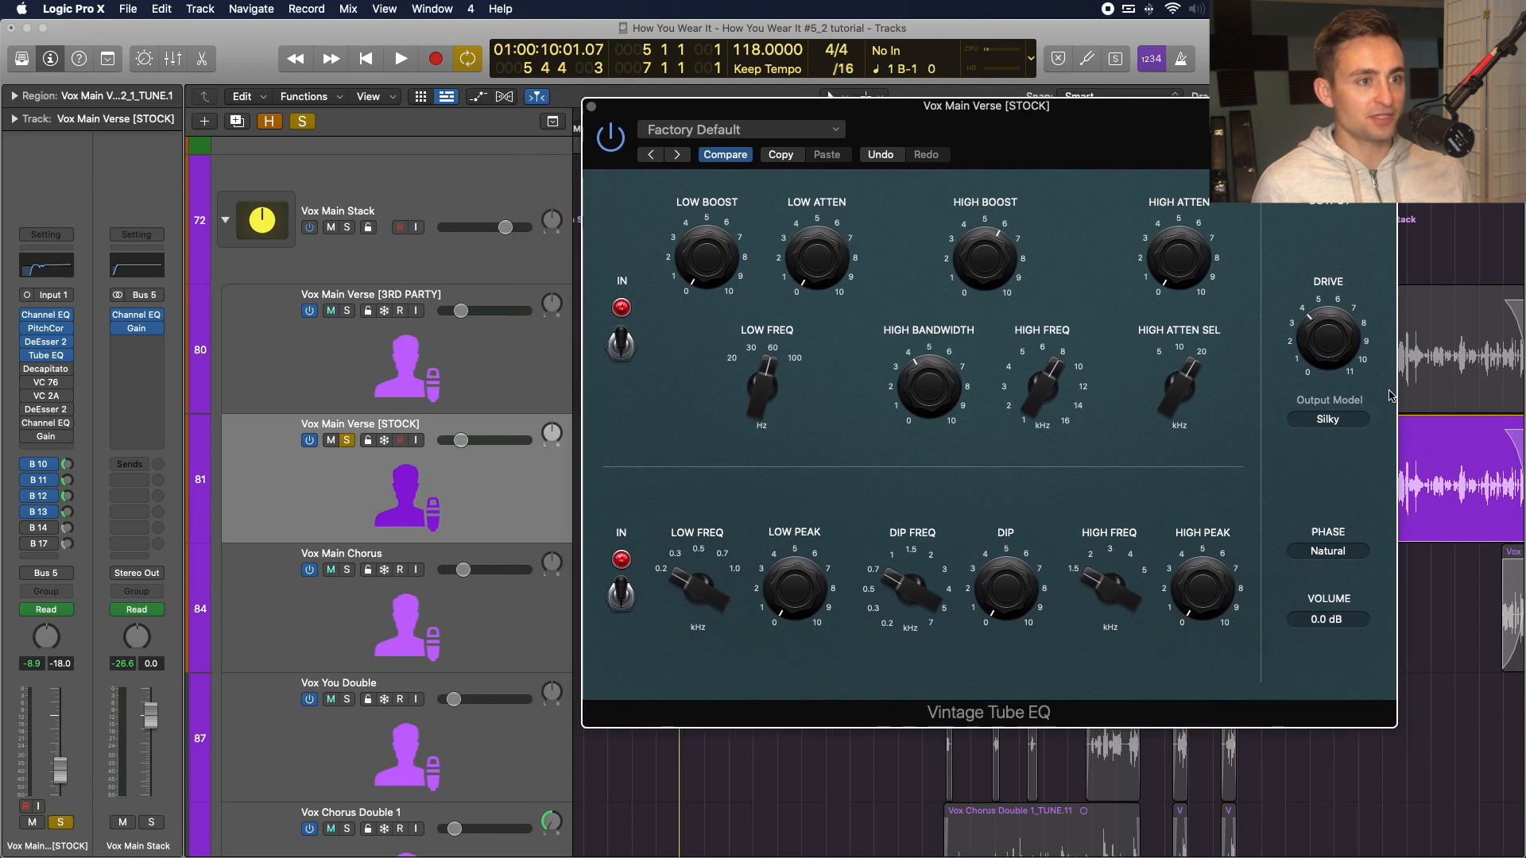
left_click(1328, 419)
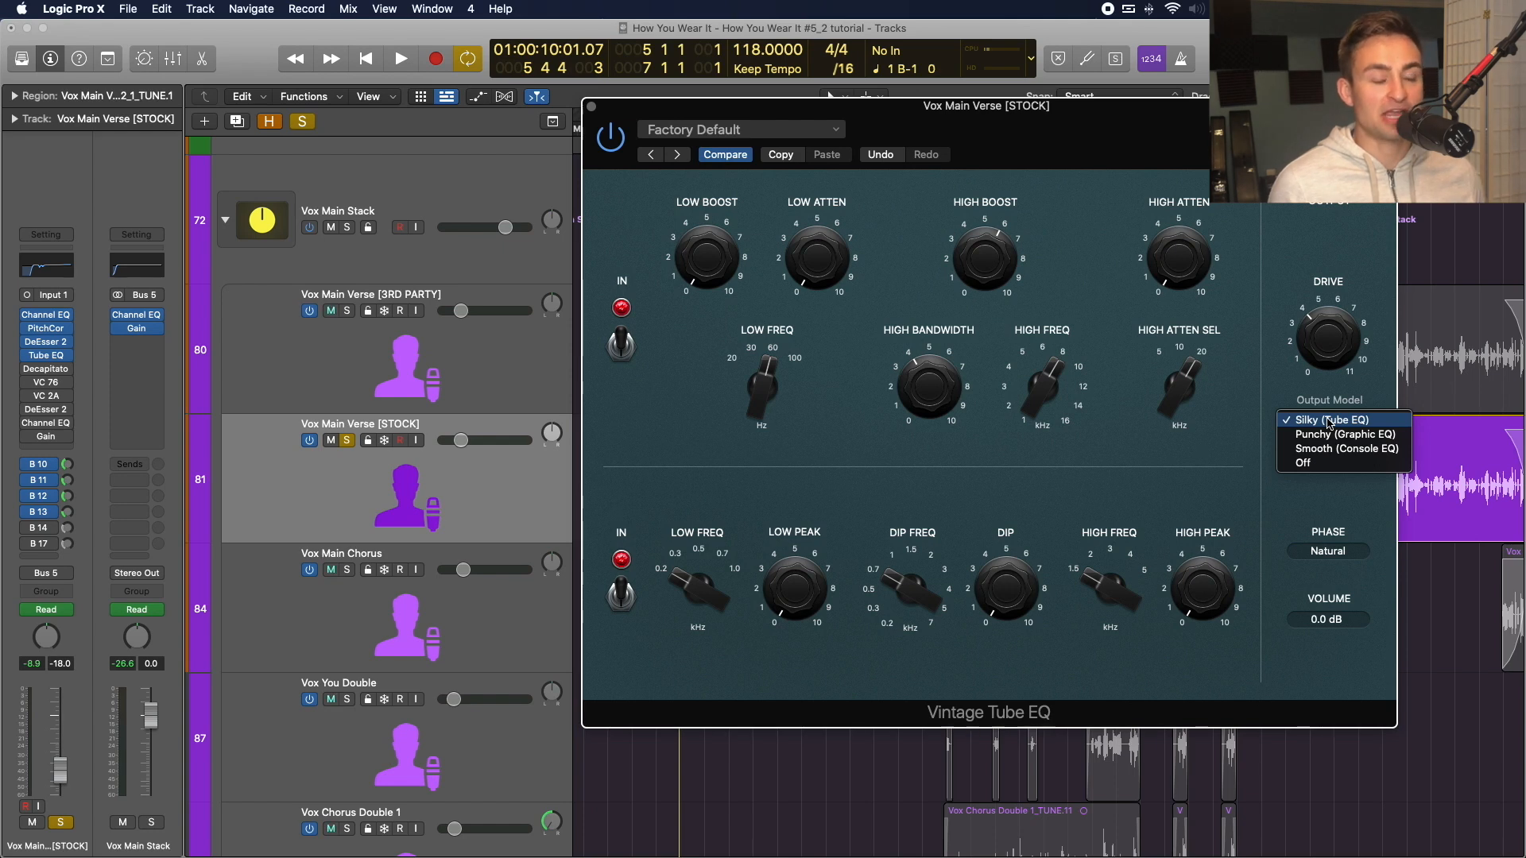
left_click(1277, 390)
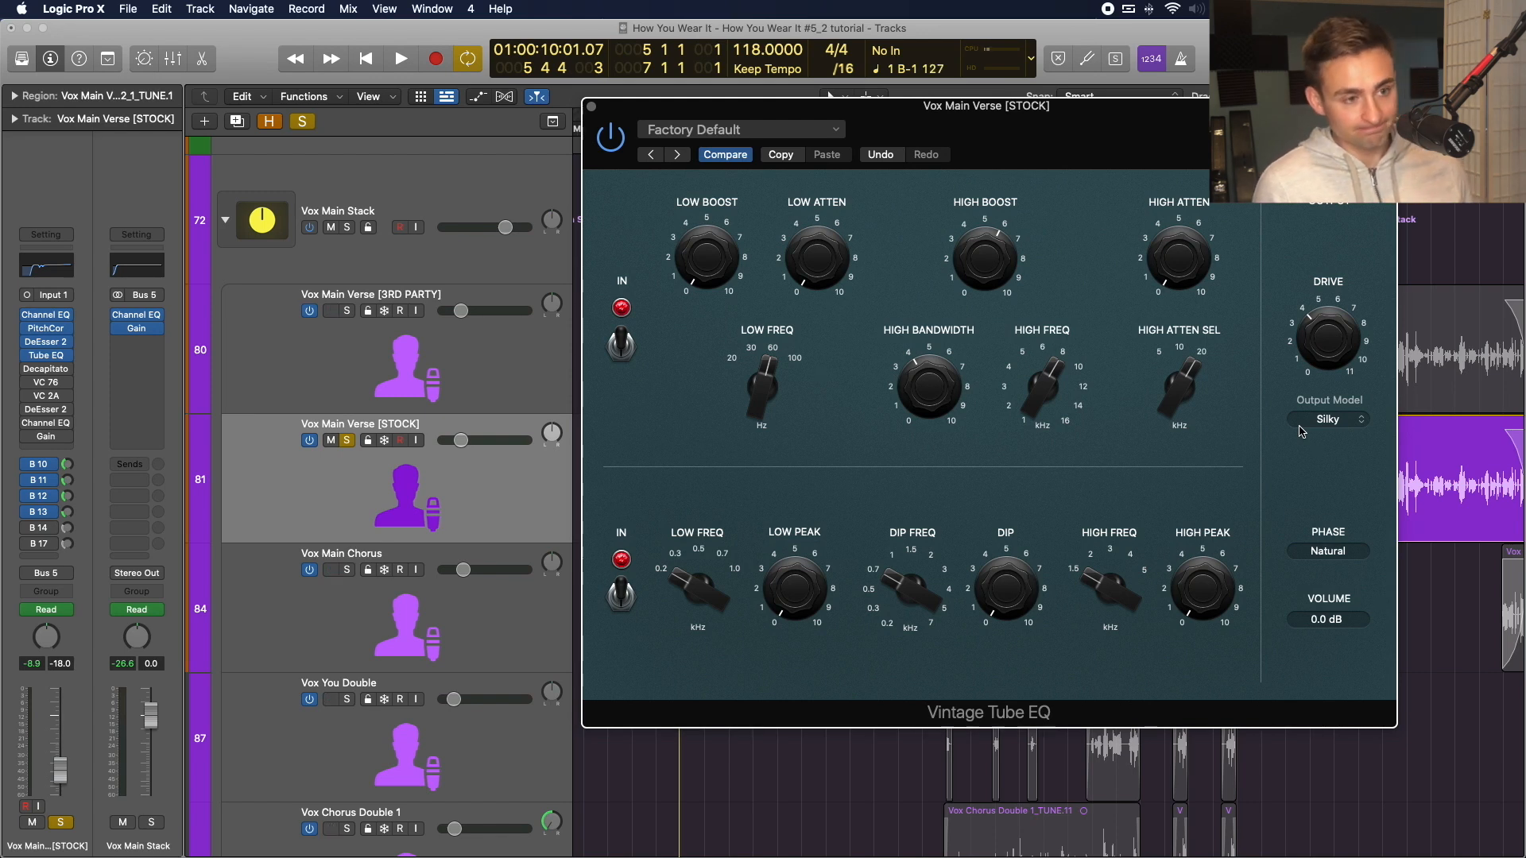
left_click(592, 106)
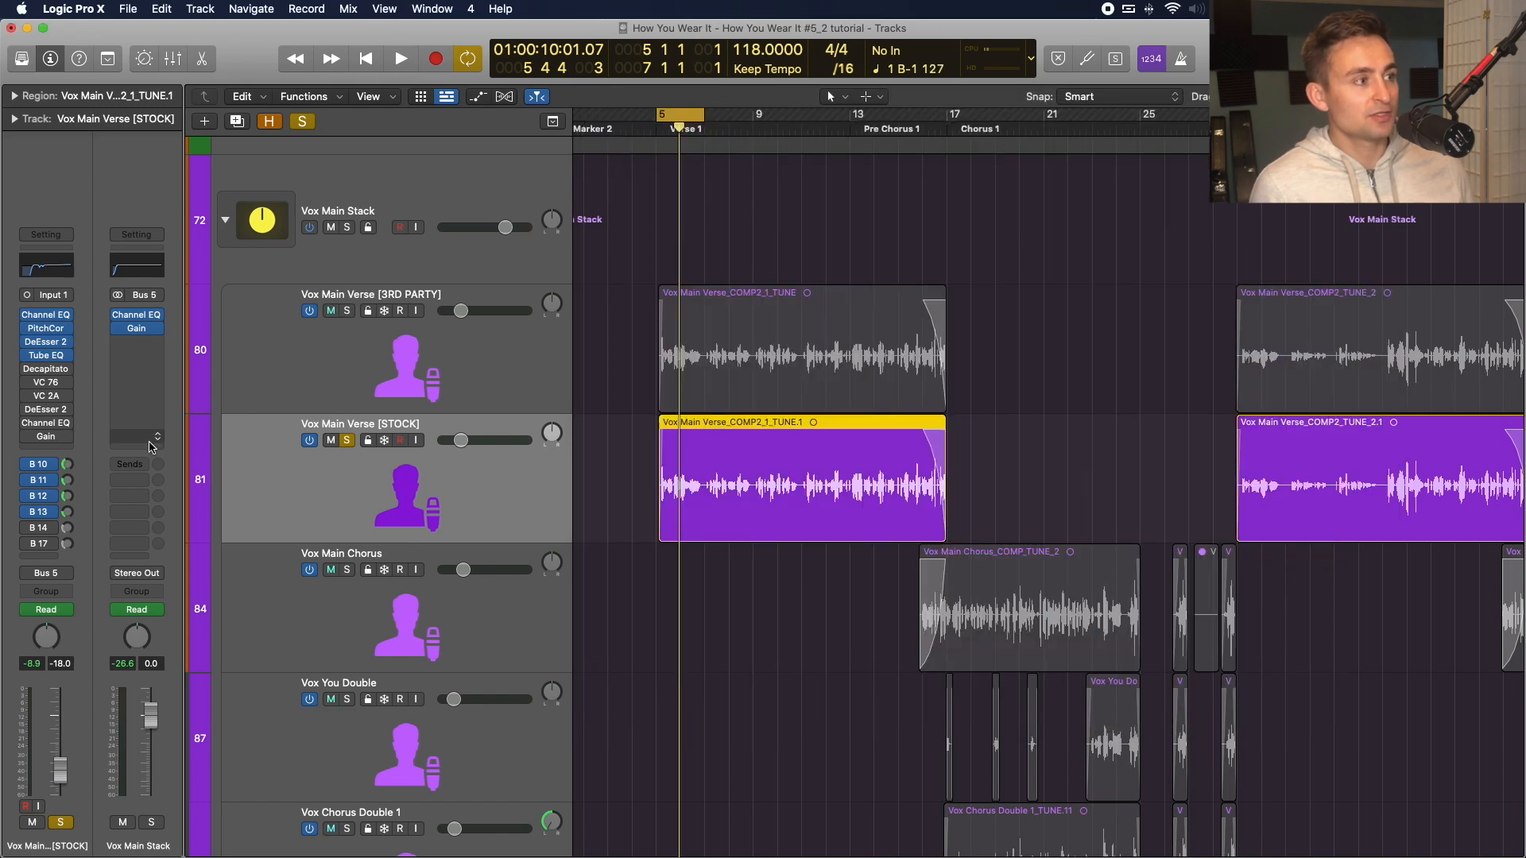
Turn on the Decapitator insert on the [3RD PARTY] verse track and check its settings.
mouse_move(22, 373)
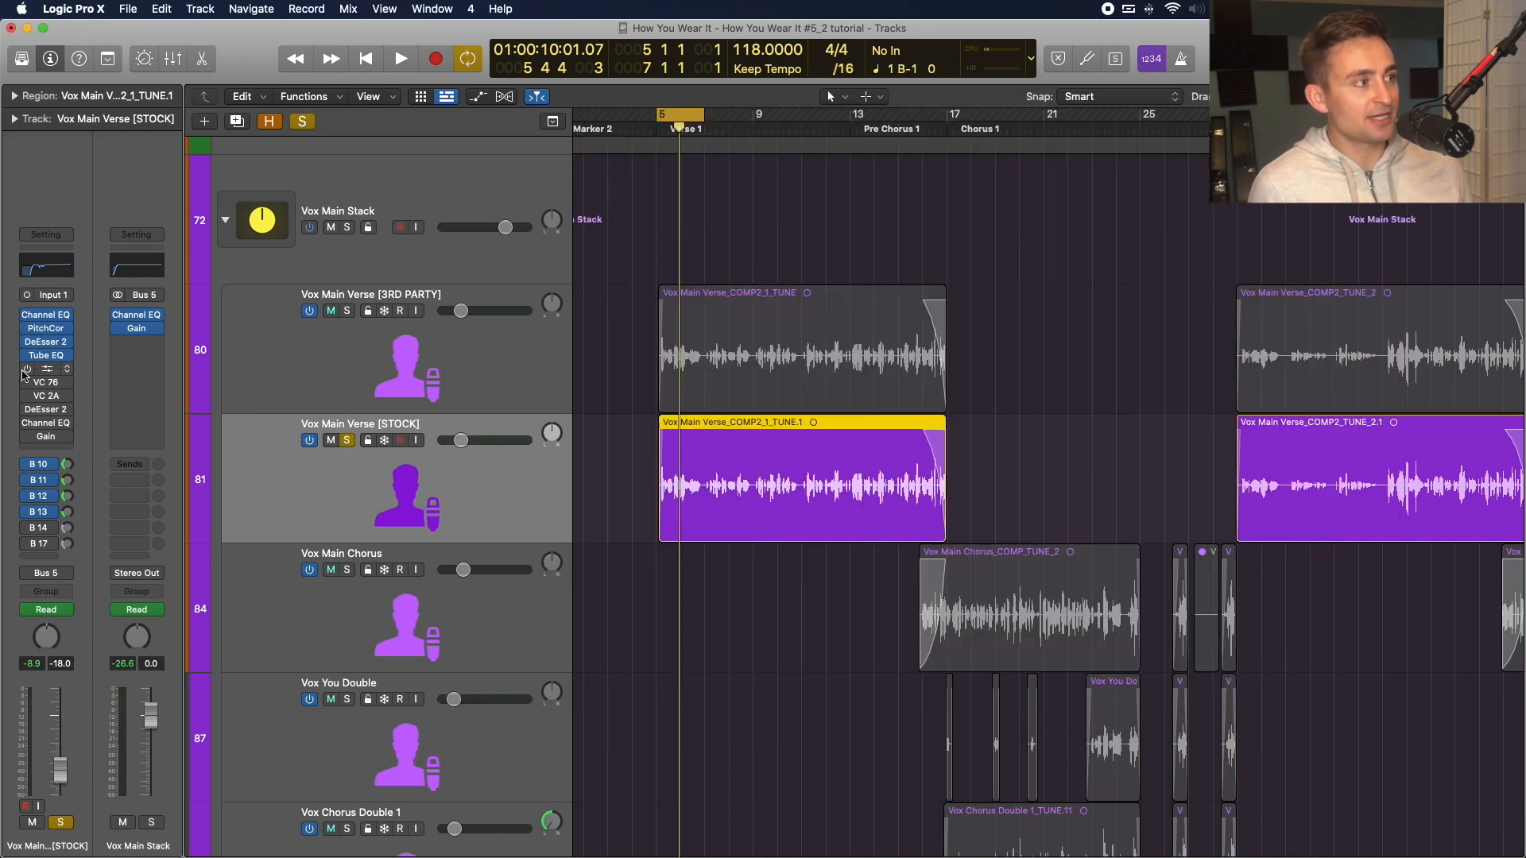
left_click(272, 323)
left_click(29, 386)
left_click(66, 386)
left_click(41, 391)
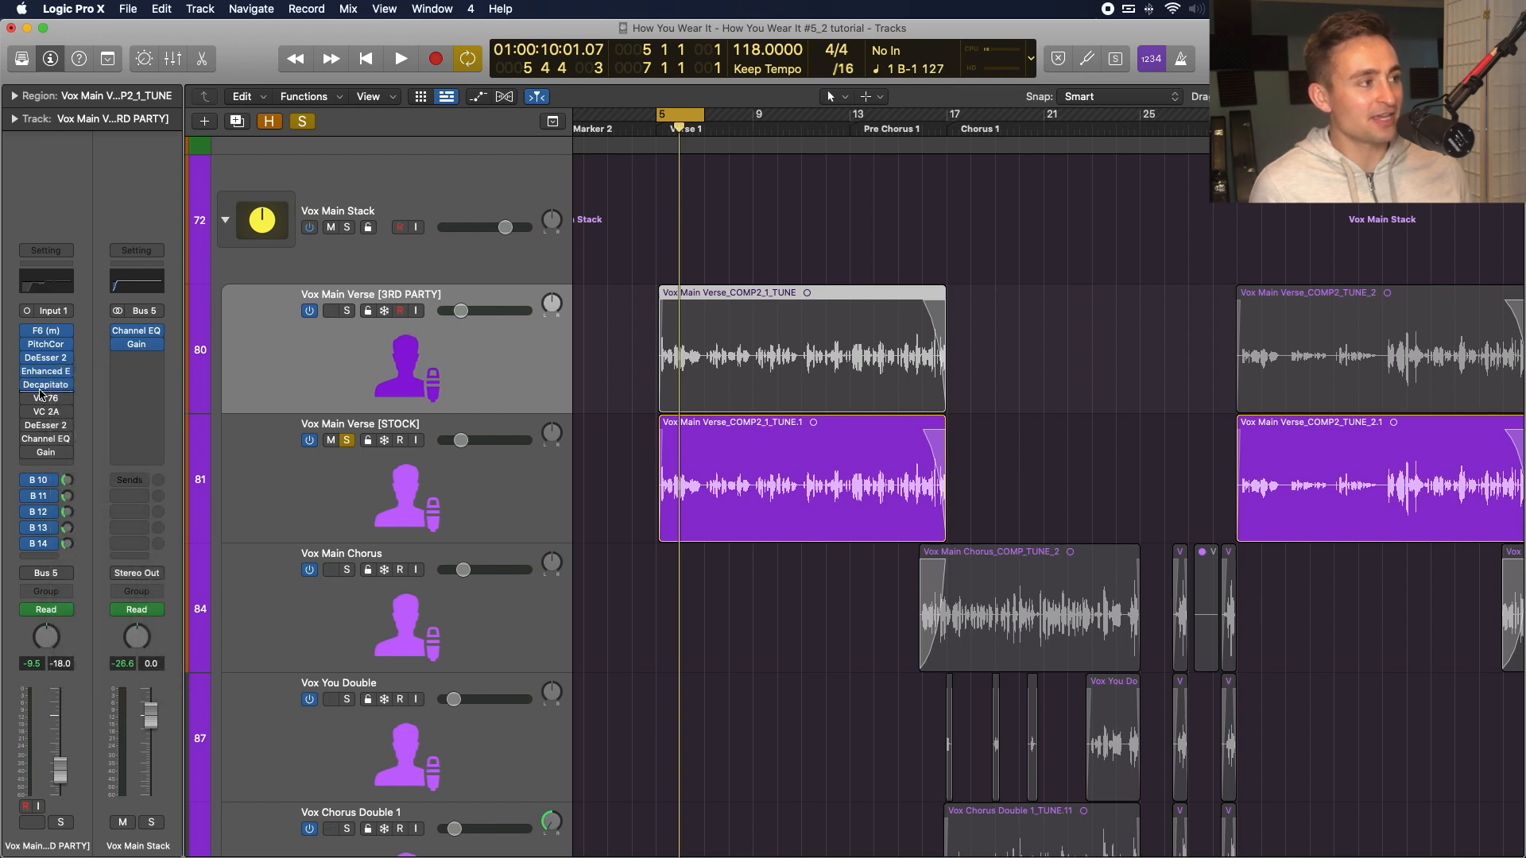
left_click(47, 387)
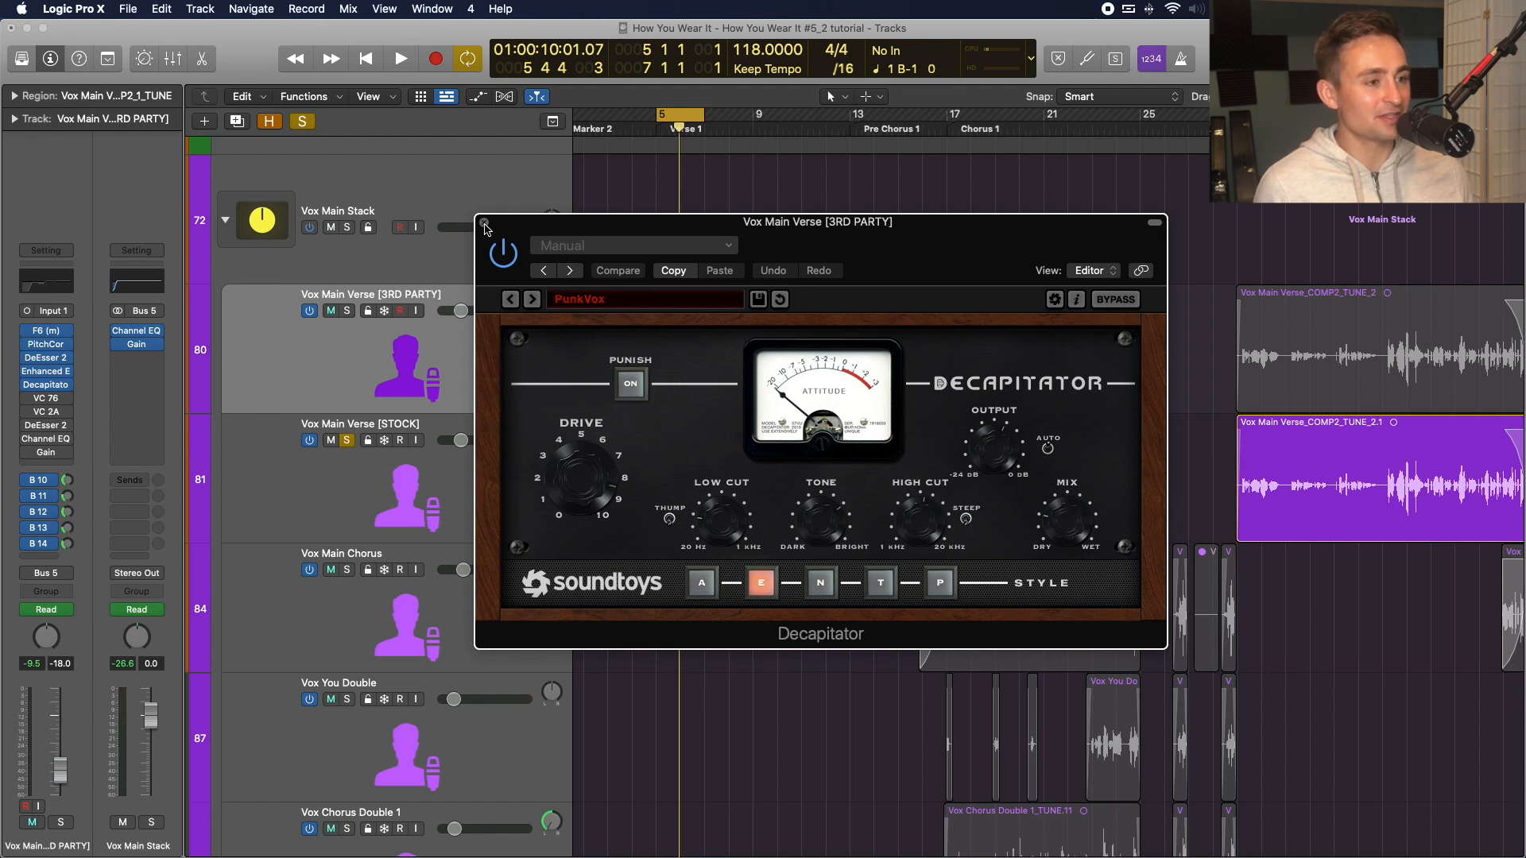
left_click(485, 225)
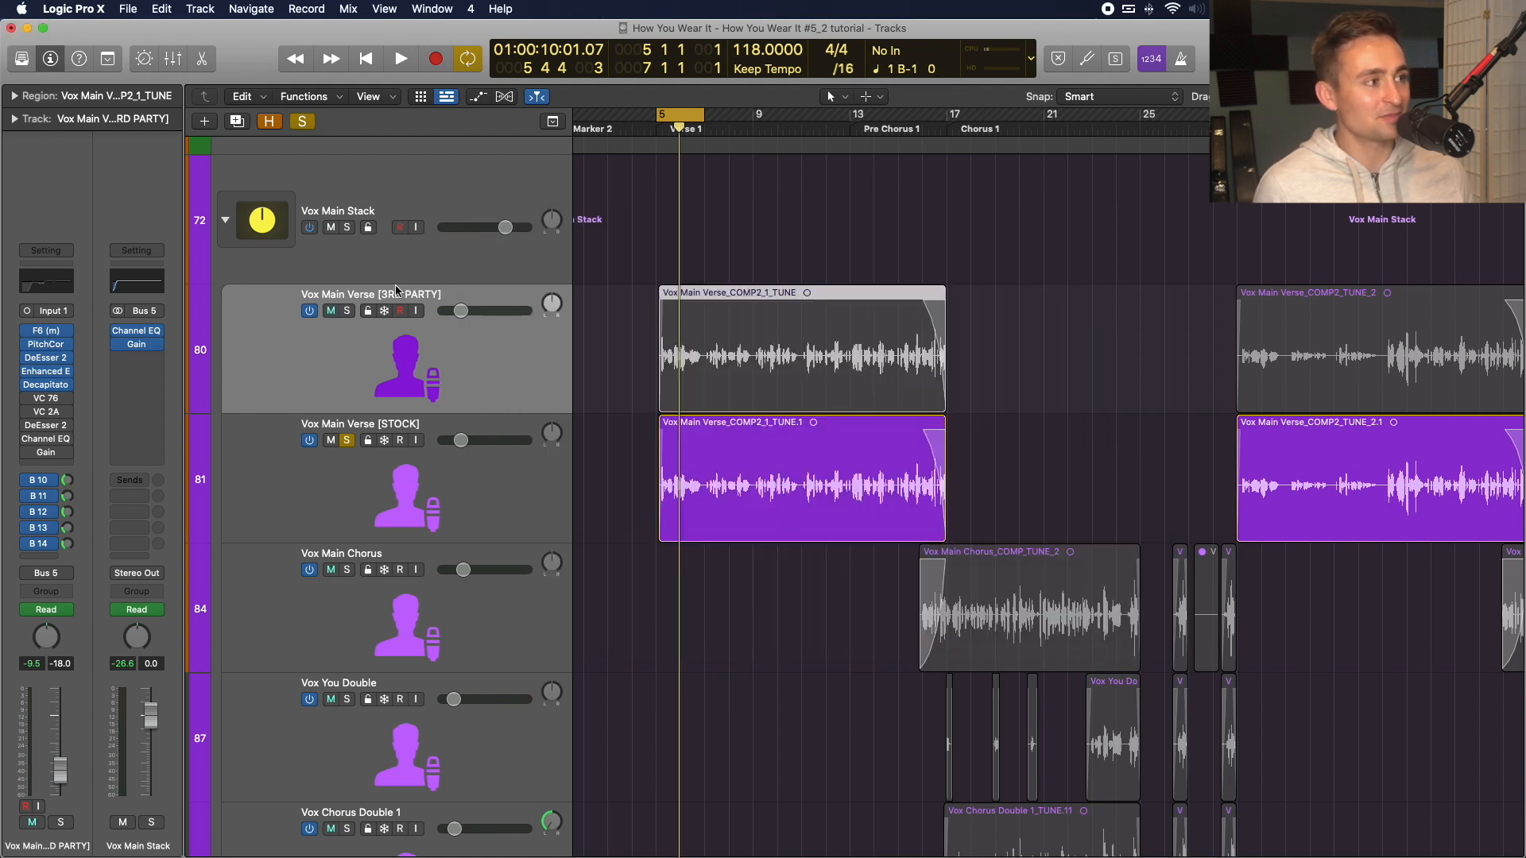
Solo the [3RD PARTY] verse track and compare the loop with Decapitator bypassed and switched on.
left_click(347, 311)
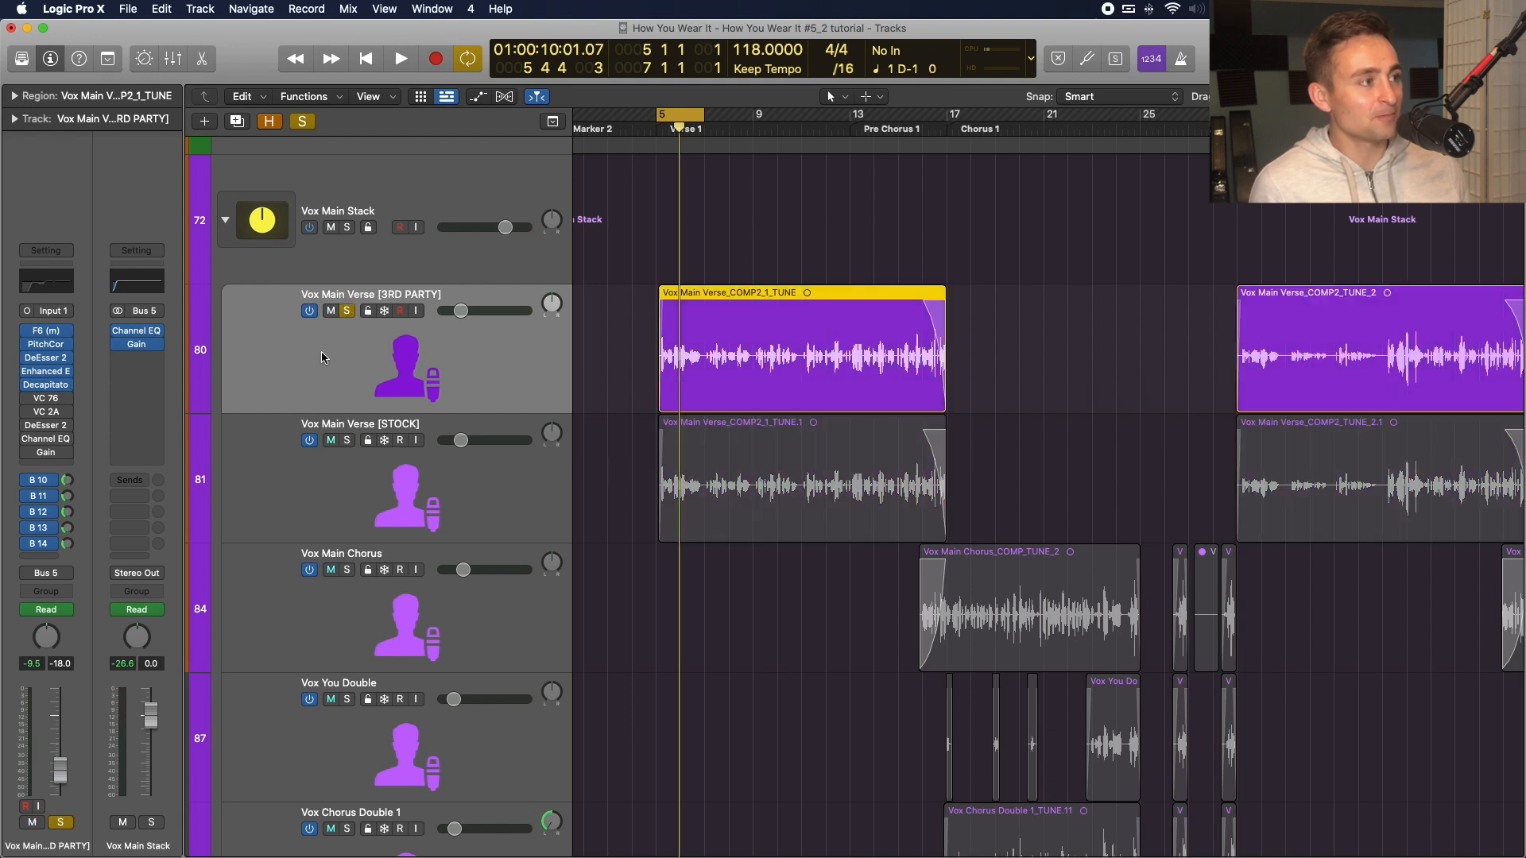
left_click(47, 385)
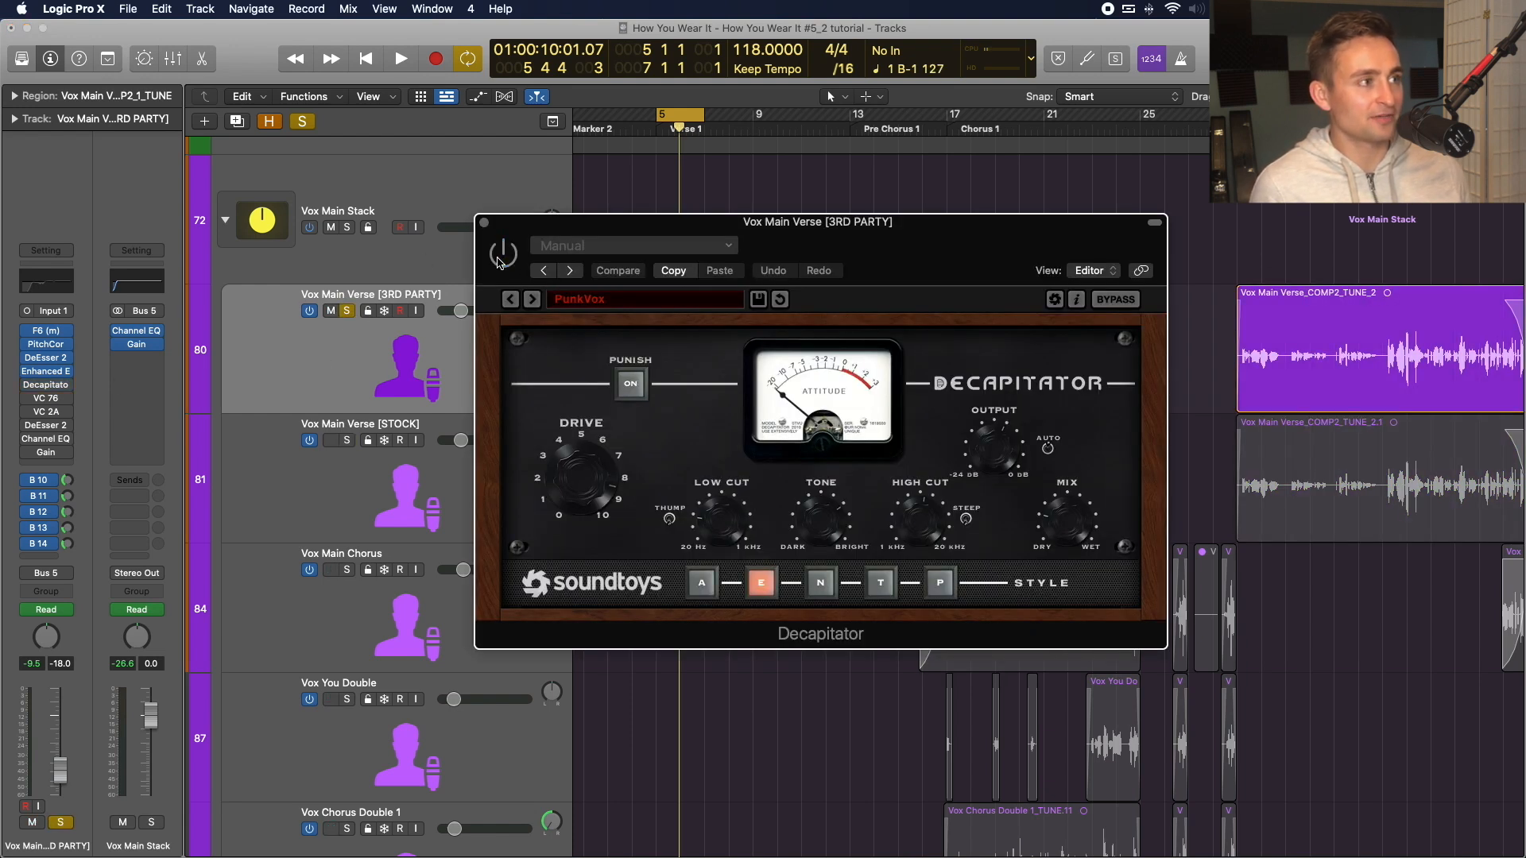
key("space")
left_click_drag(565, 230, 811, 271)
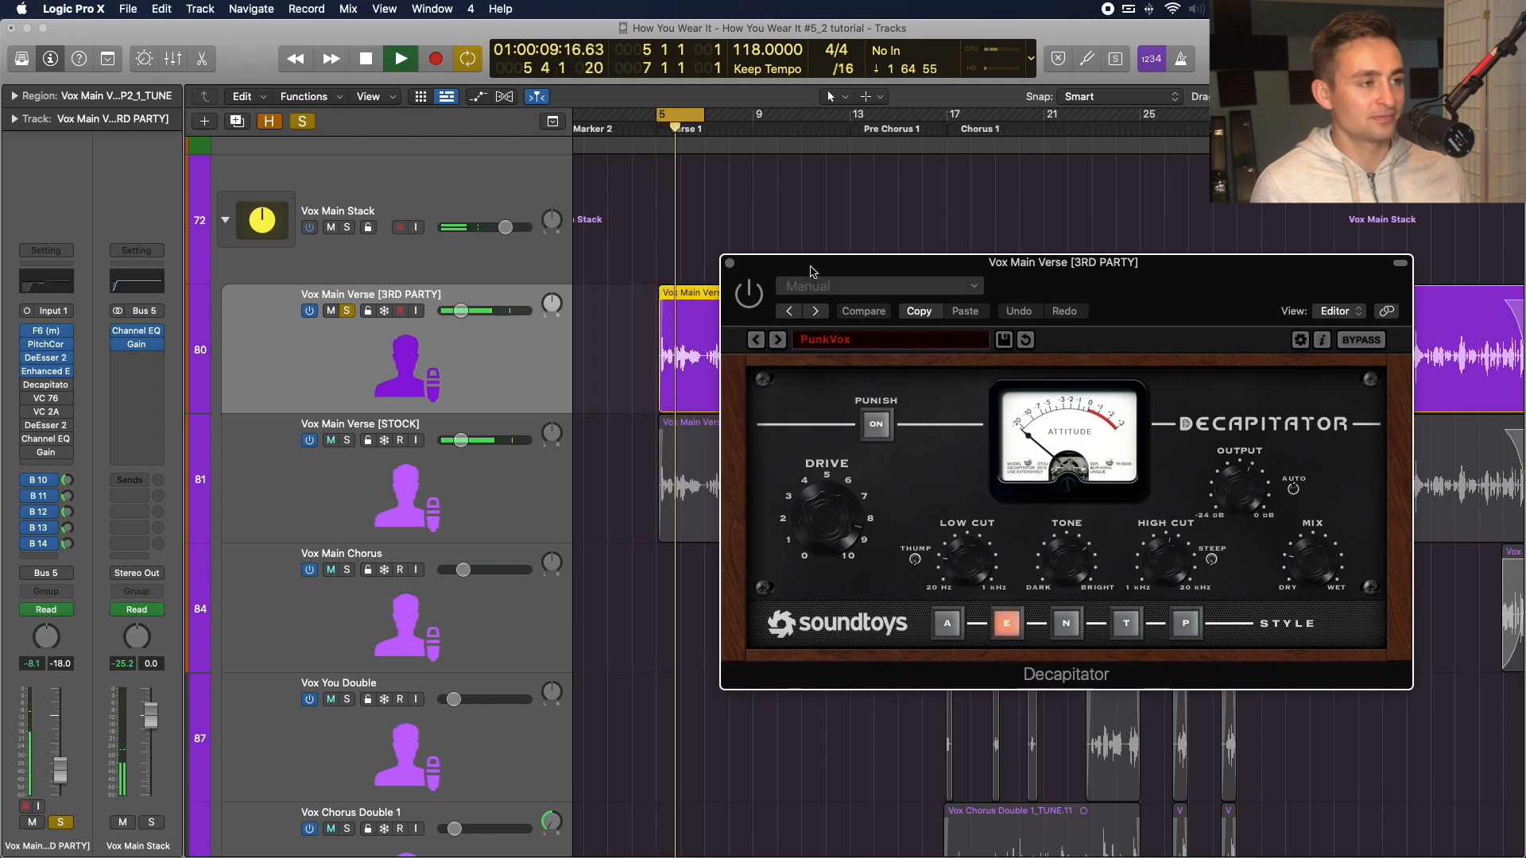
key("space")
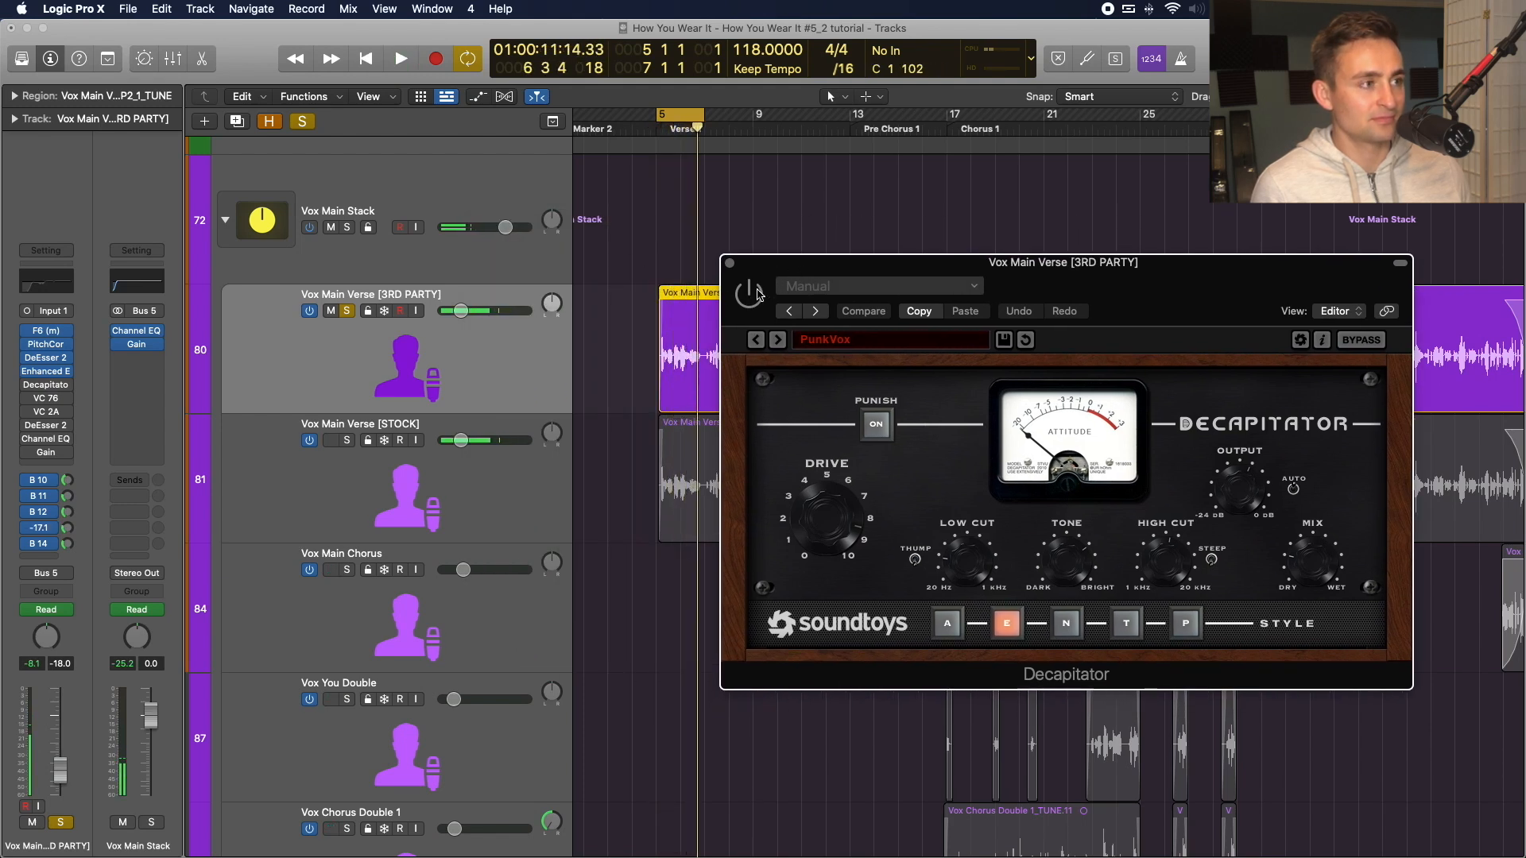
key("space")
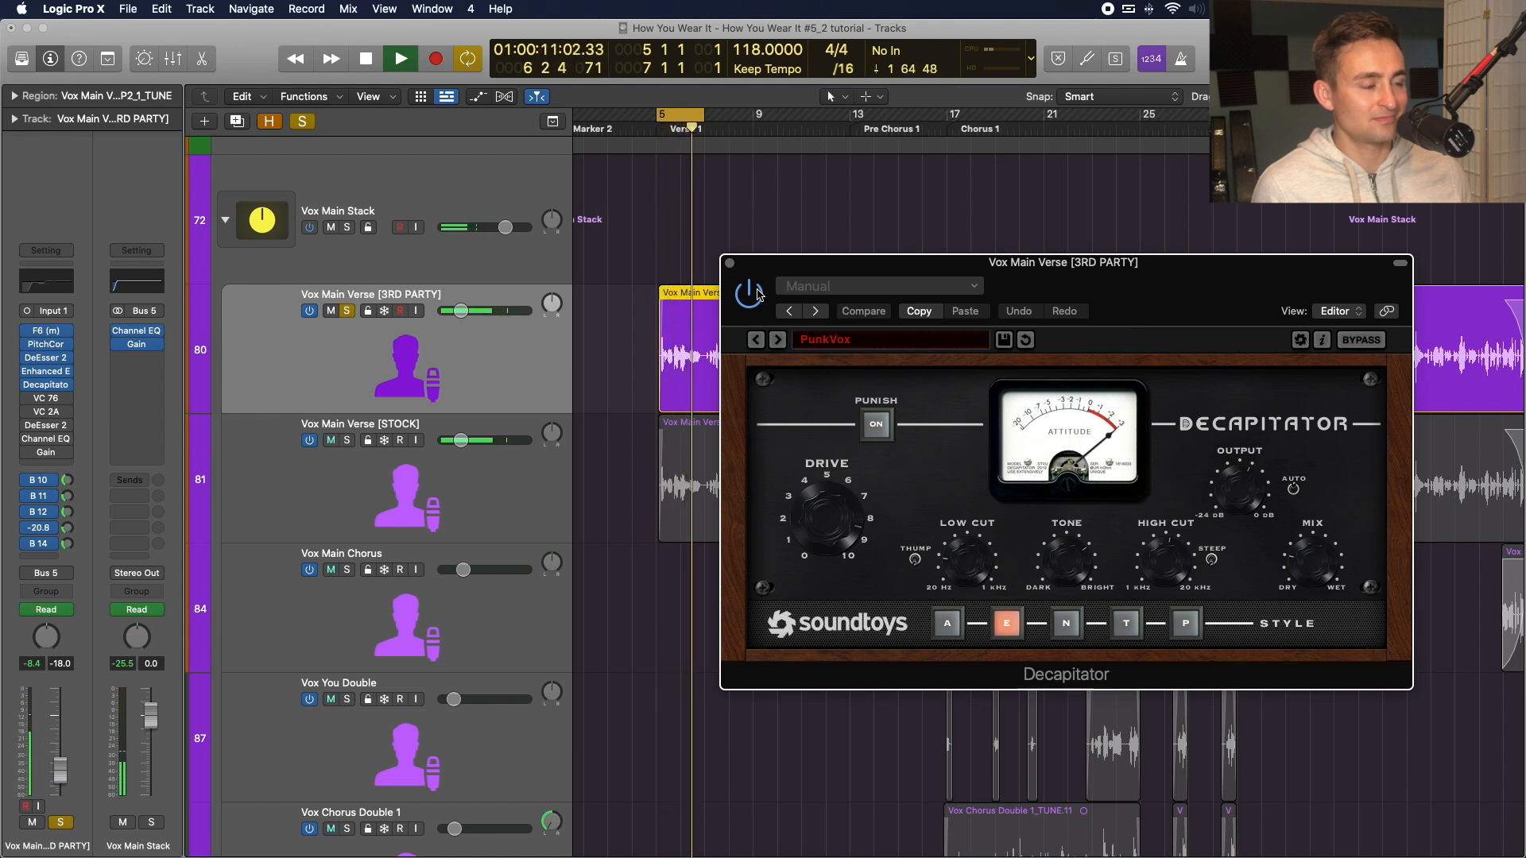
key("space")
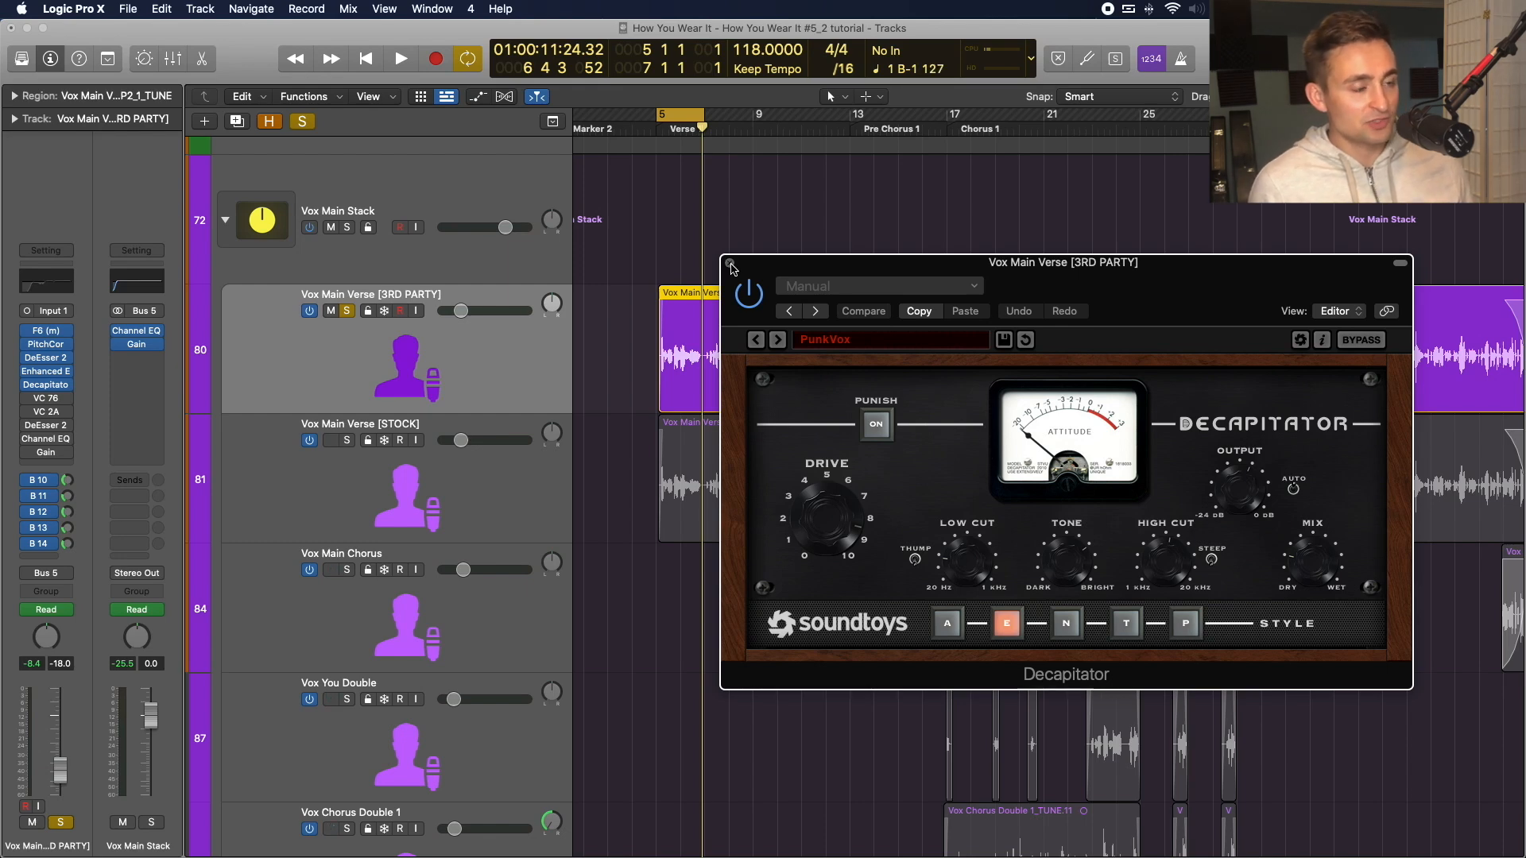
Replace the bypassed Decapitator insert on the [STOCK] verse track with a mono Phat FX.
left_click_drag(771, 260, 815, 127)
left_click(269, 467)
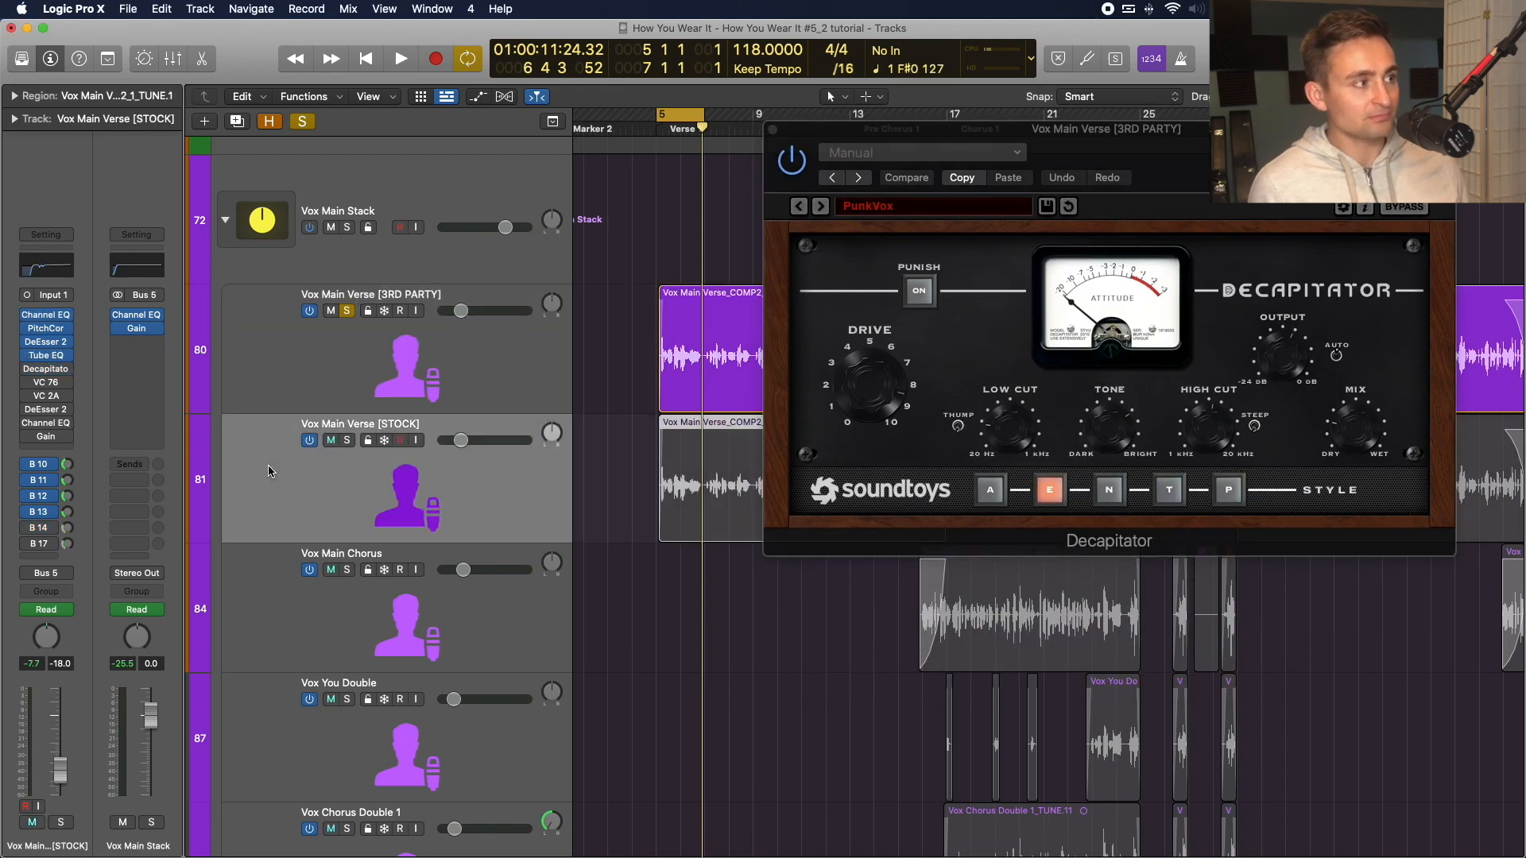
mouse_move(67, 372)
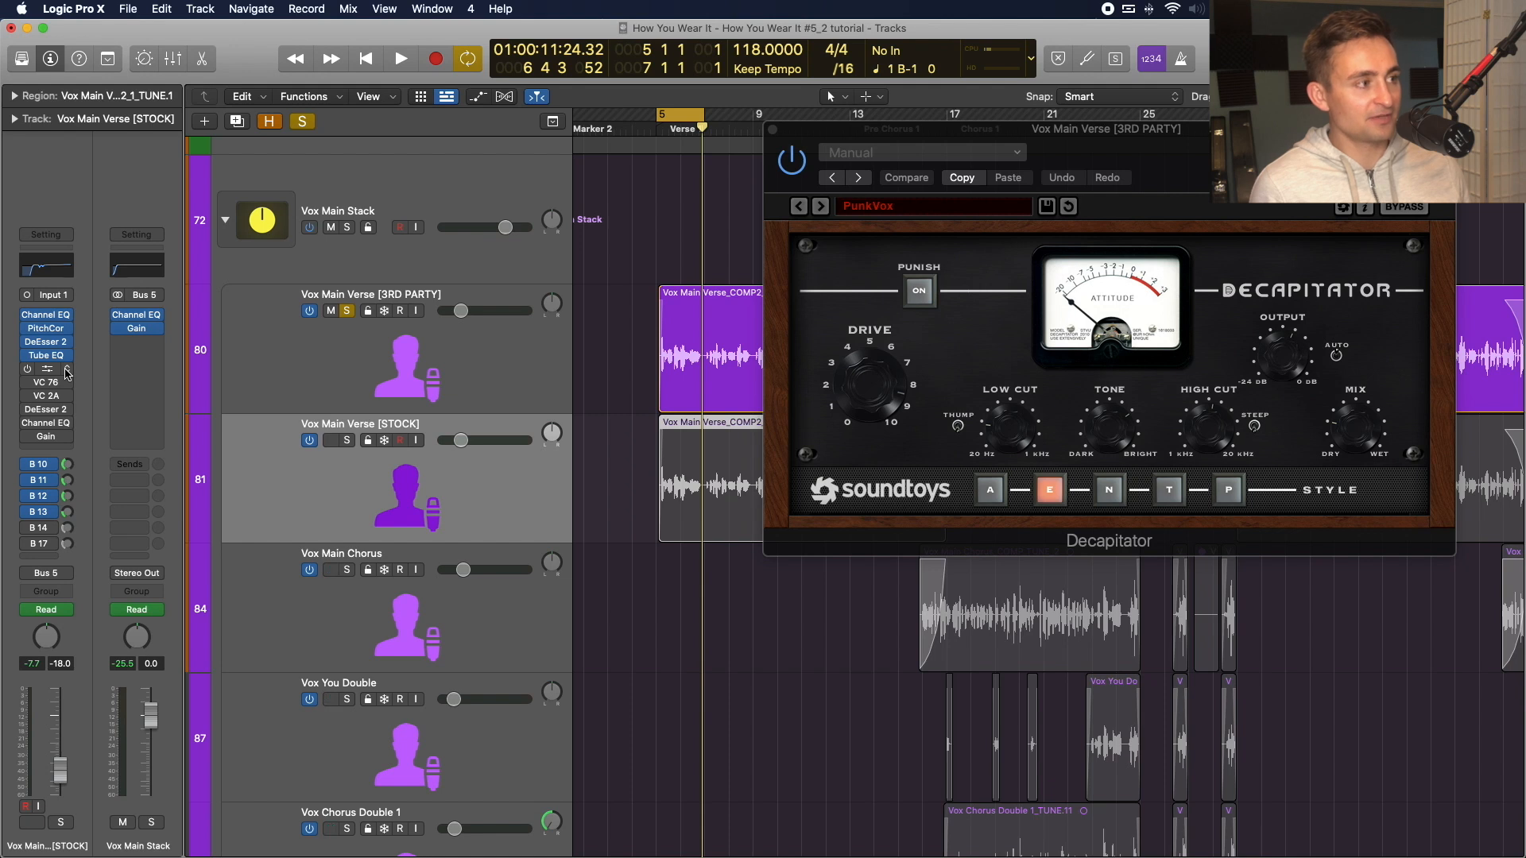
left_click(69, 372)
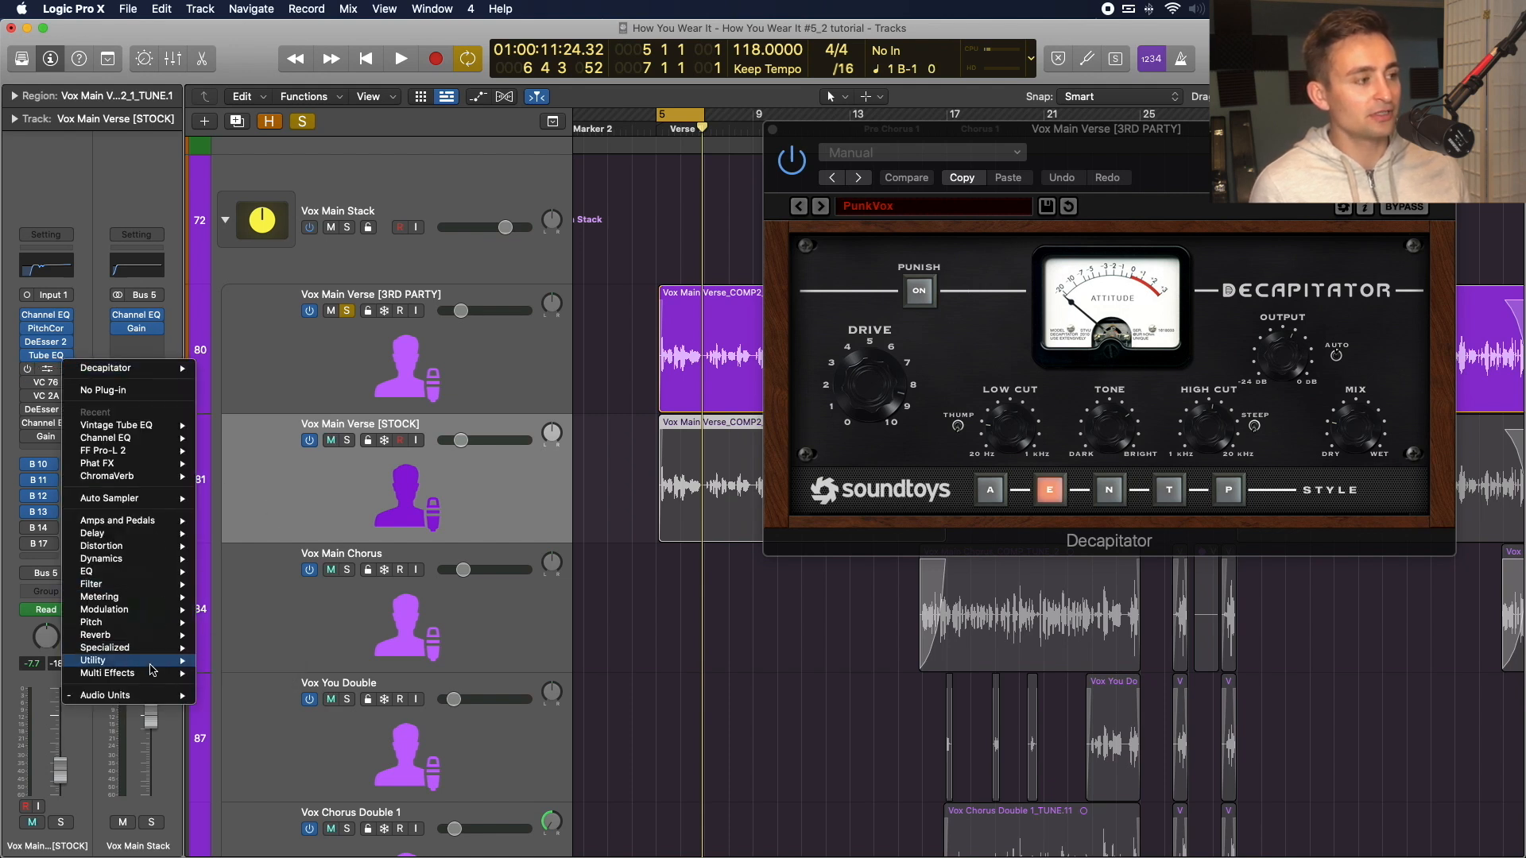
mouse_move(139, 474)
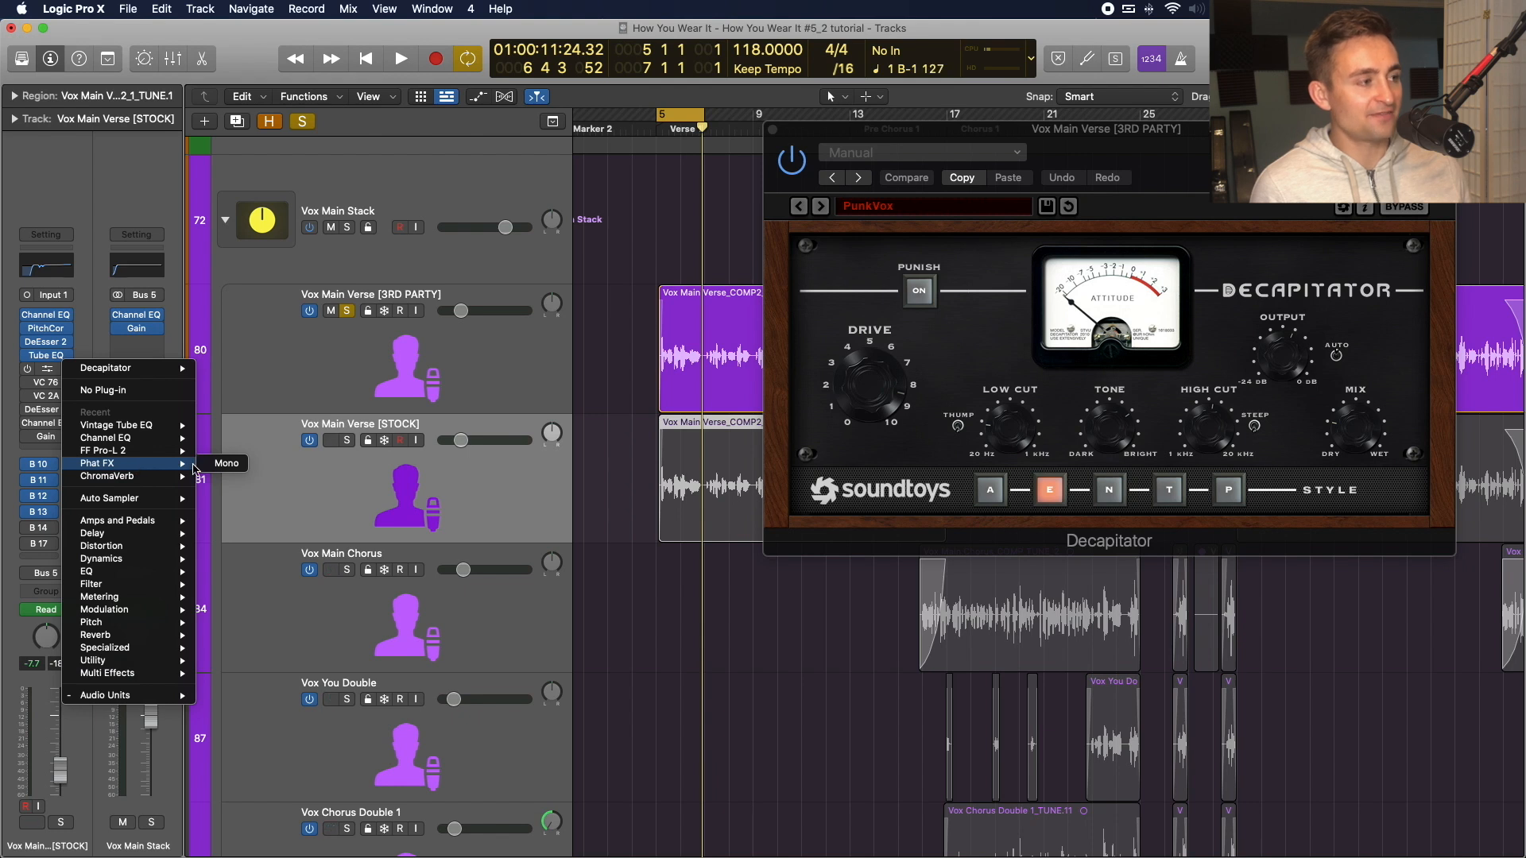
mouse_move(115, 680)
mouse_move(246, 677)
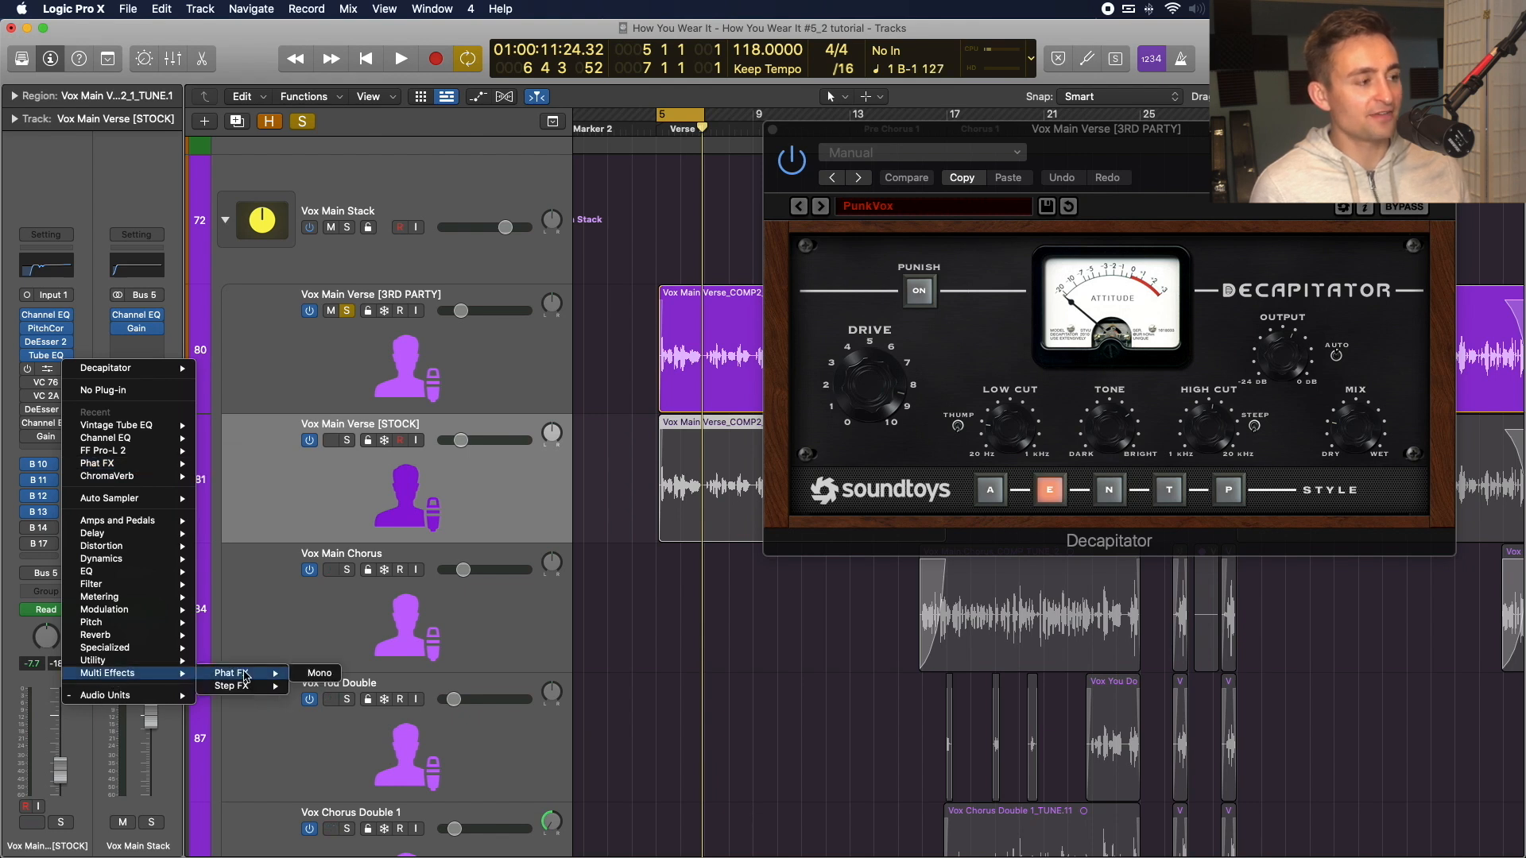
left_click(227, 464)
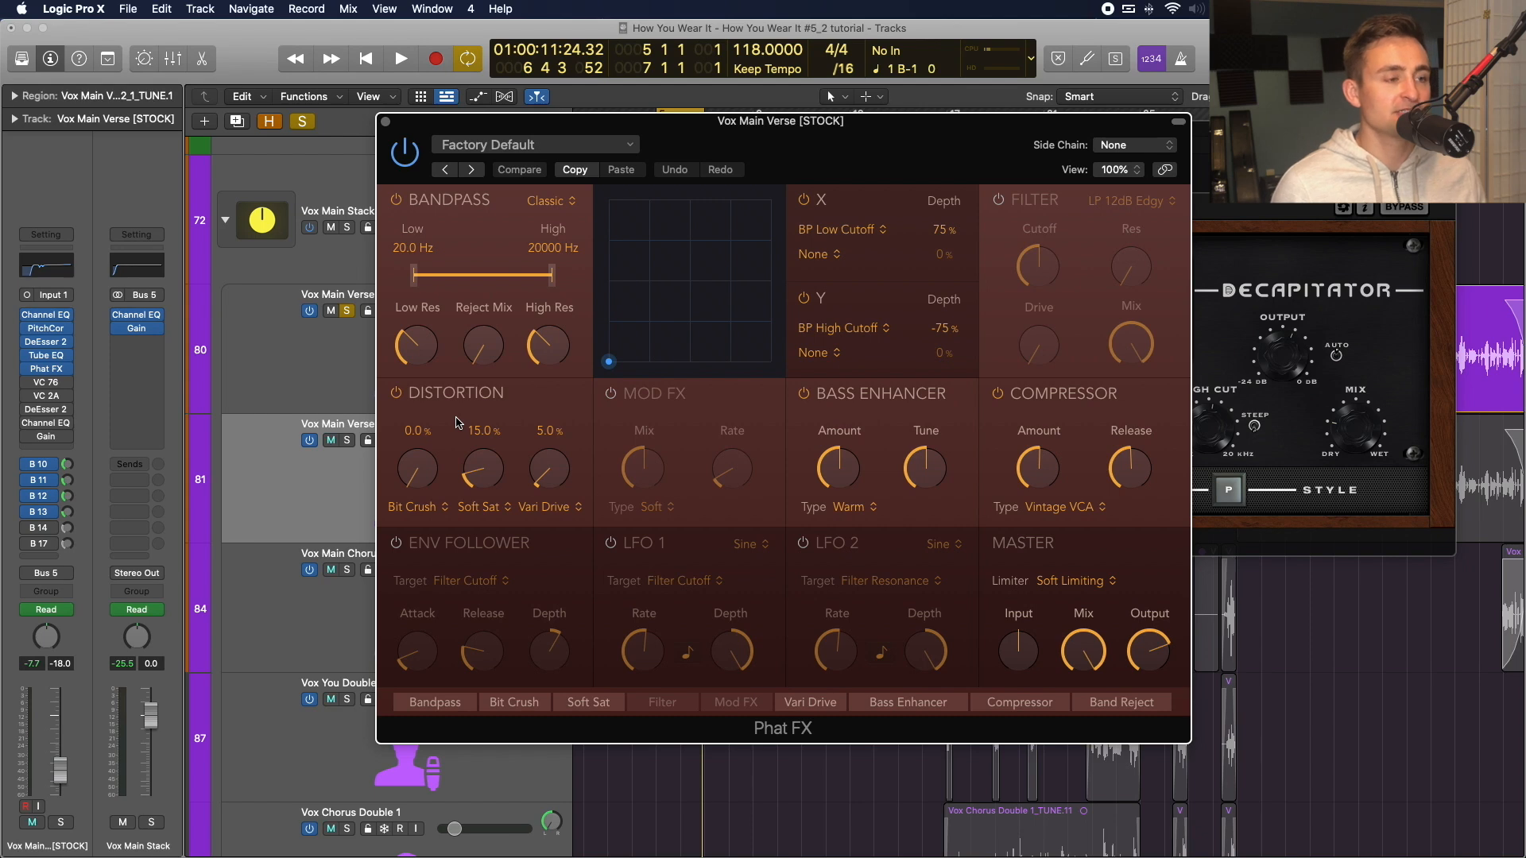
Dial in Phat FX to imitate Decapitator: bandpass 274.2 to 10890 Hz, Bit Crush 14.8%, Soft Sat 27.1%, Vari Drive 72.5%, limiter off.
left_click_drag(1303, 129, 1341, 78)
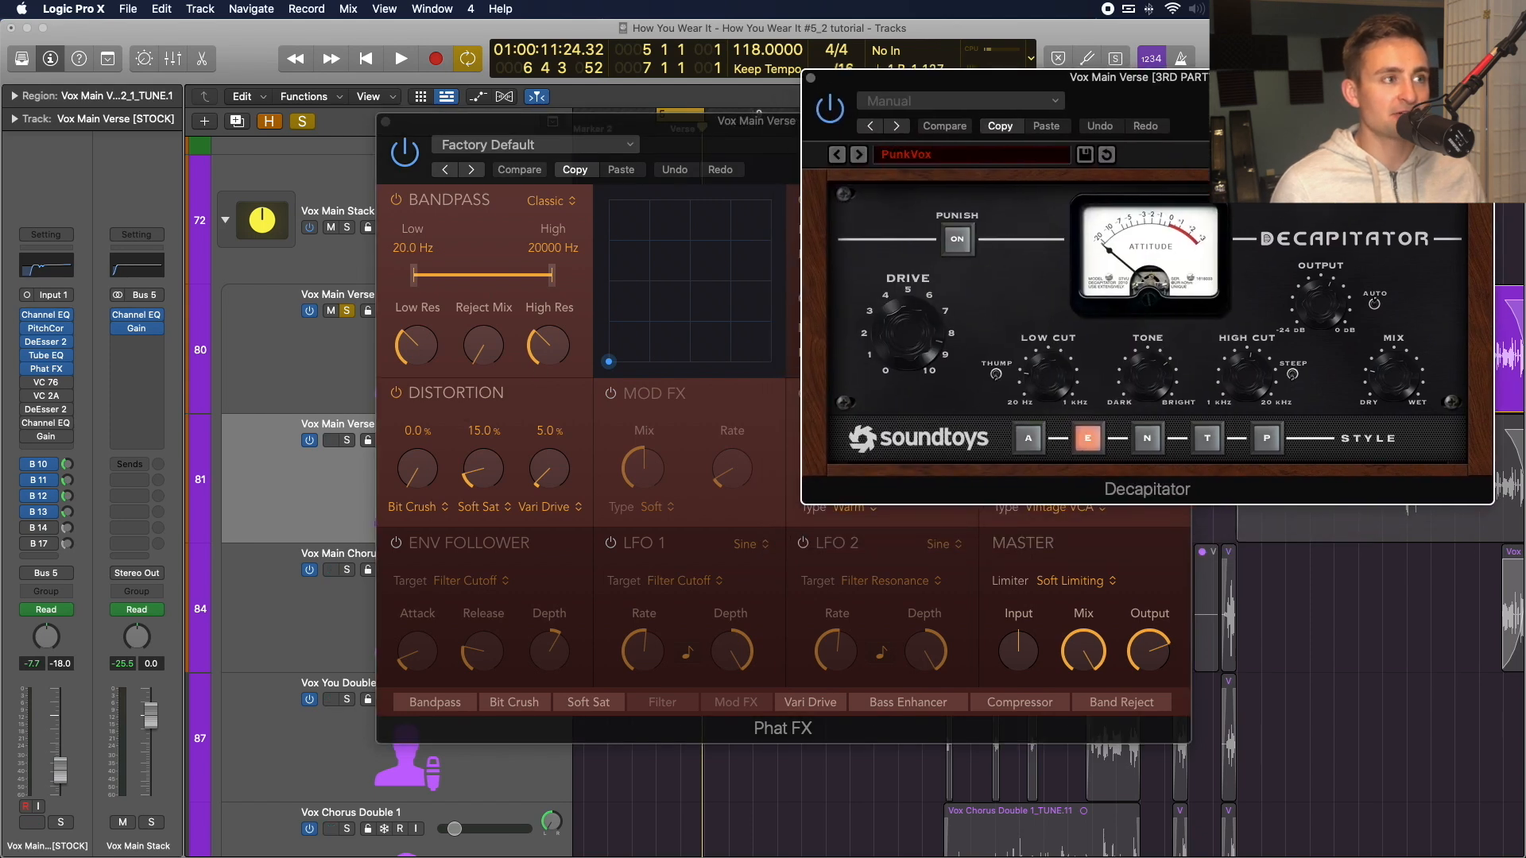
left_click(779, 129)
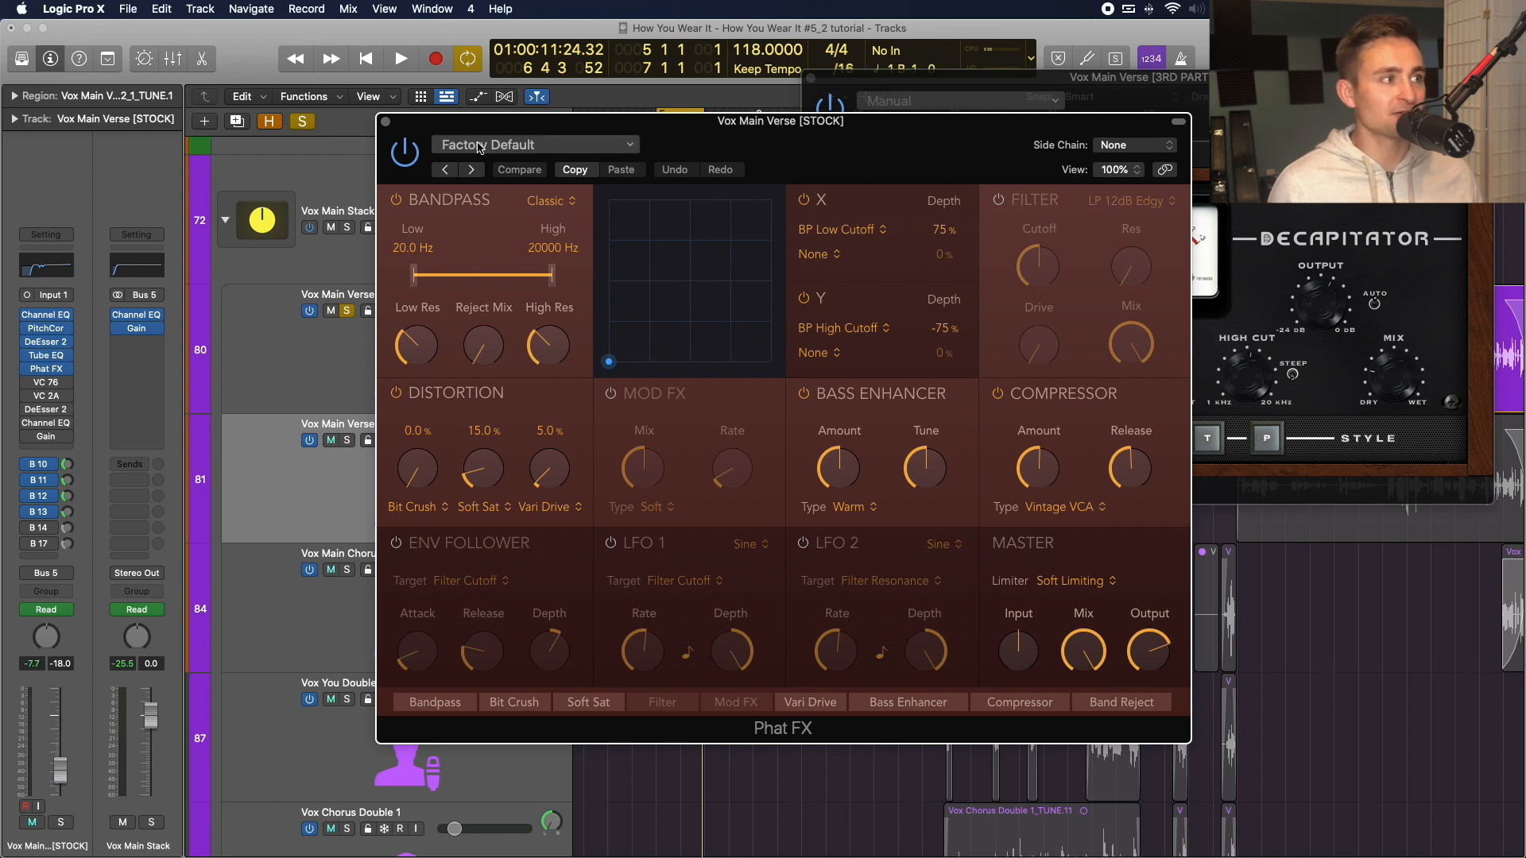
left_click_drag(771, 124, 463, 106)
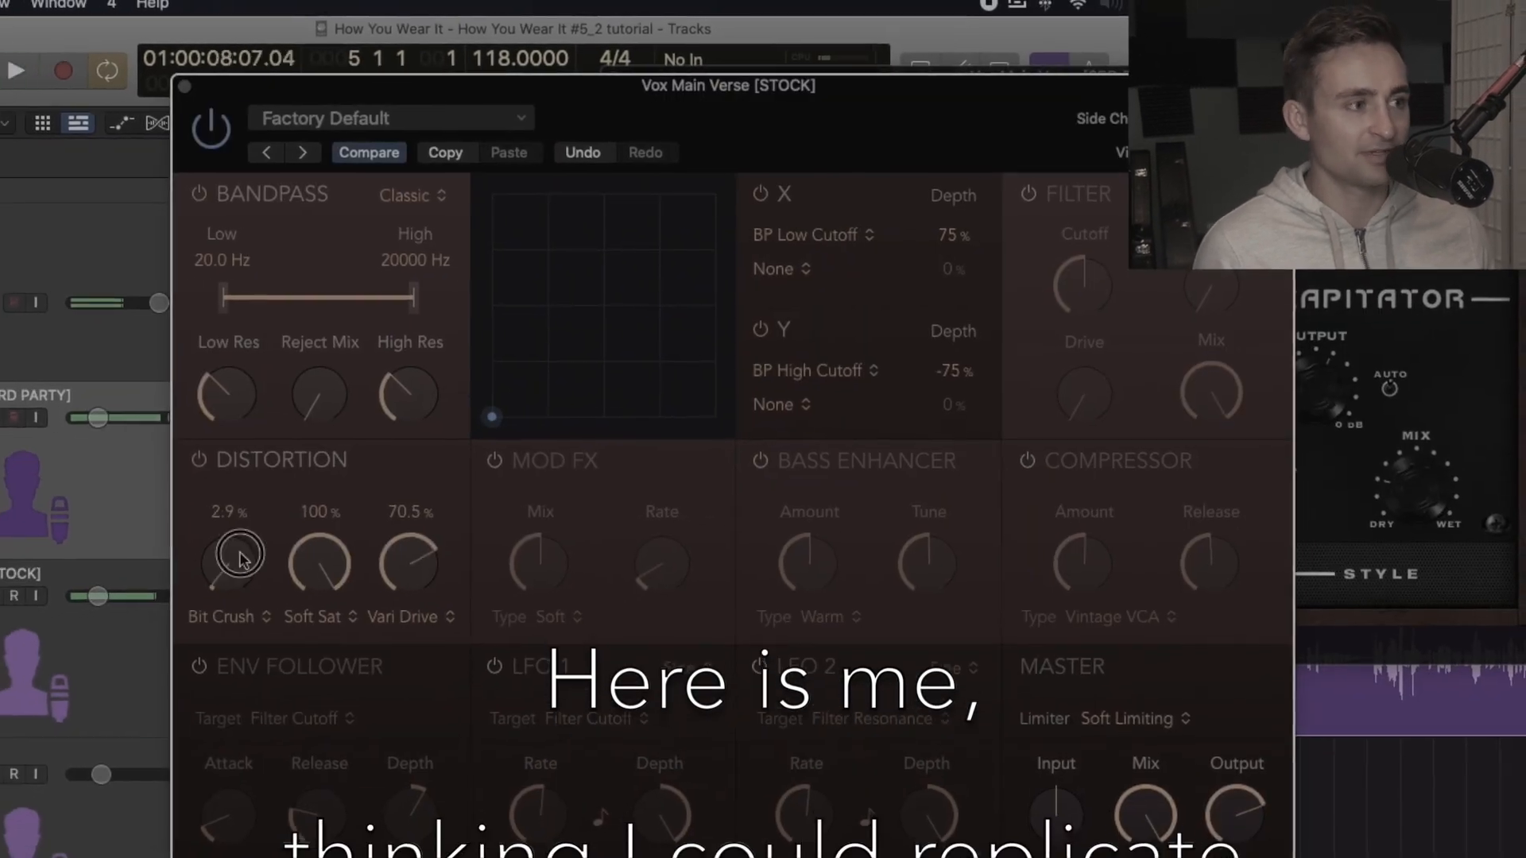
left_click_drag(252, 292, 320, 295)
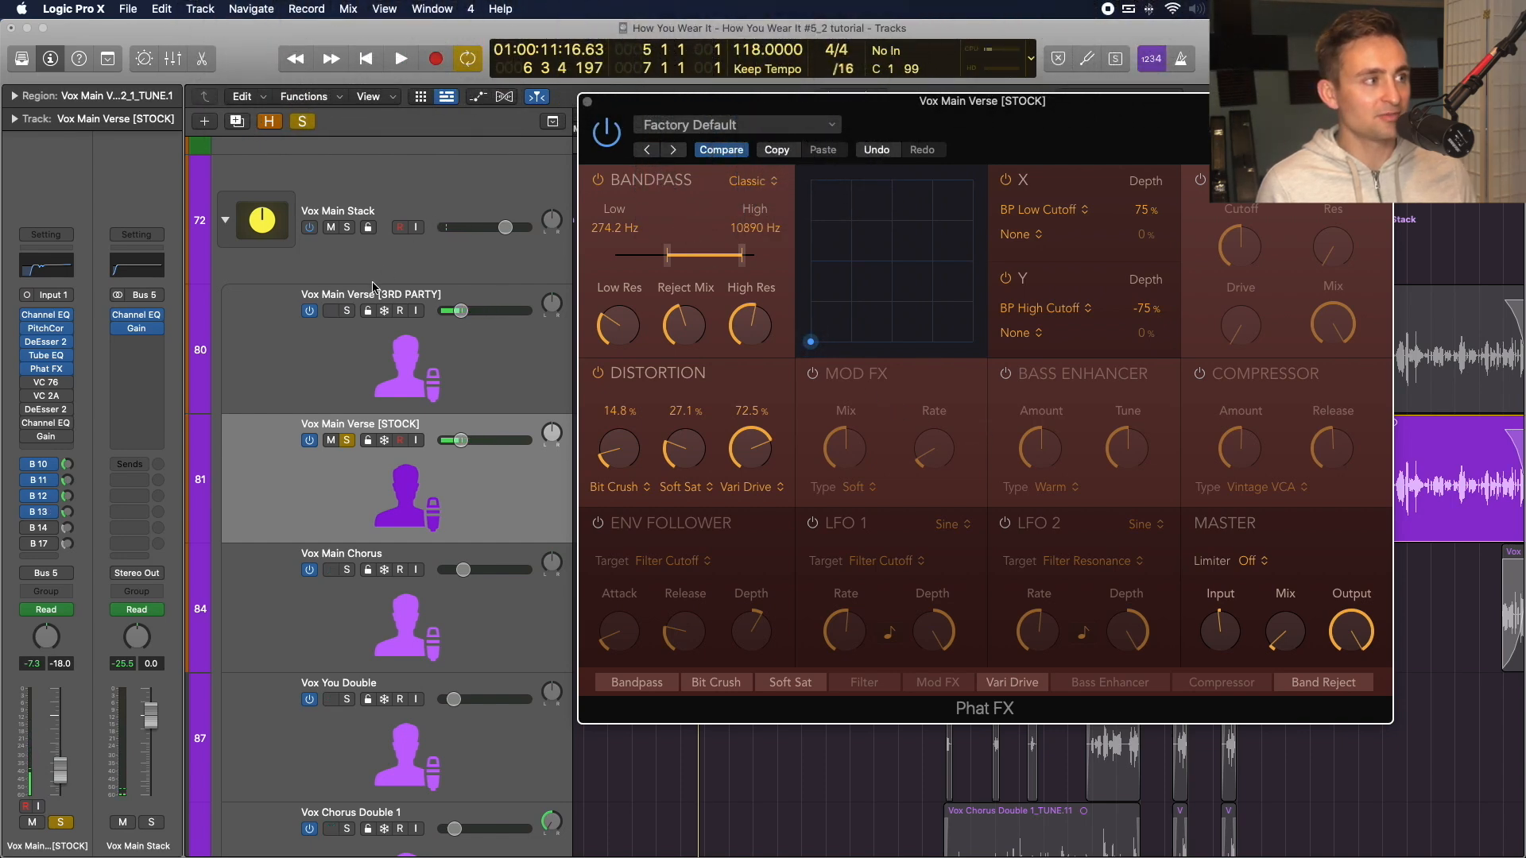
Compare Decapitator on [3RD PARTY] with Phat FX on [STOCK] by alternately soloing the two verse tracks in the loop.
left_click(347, 311, "alt")
key("space")
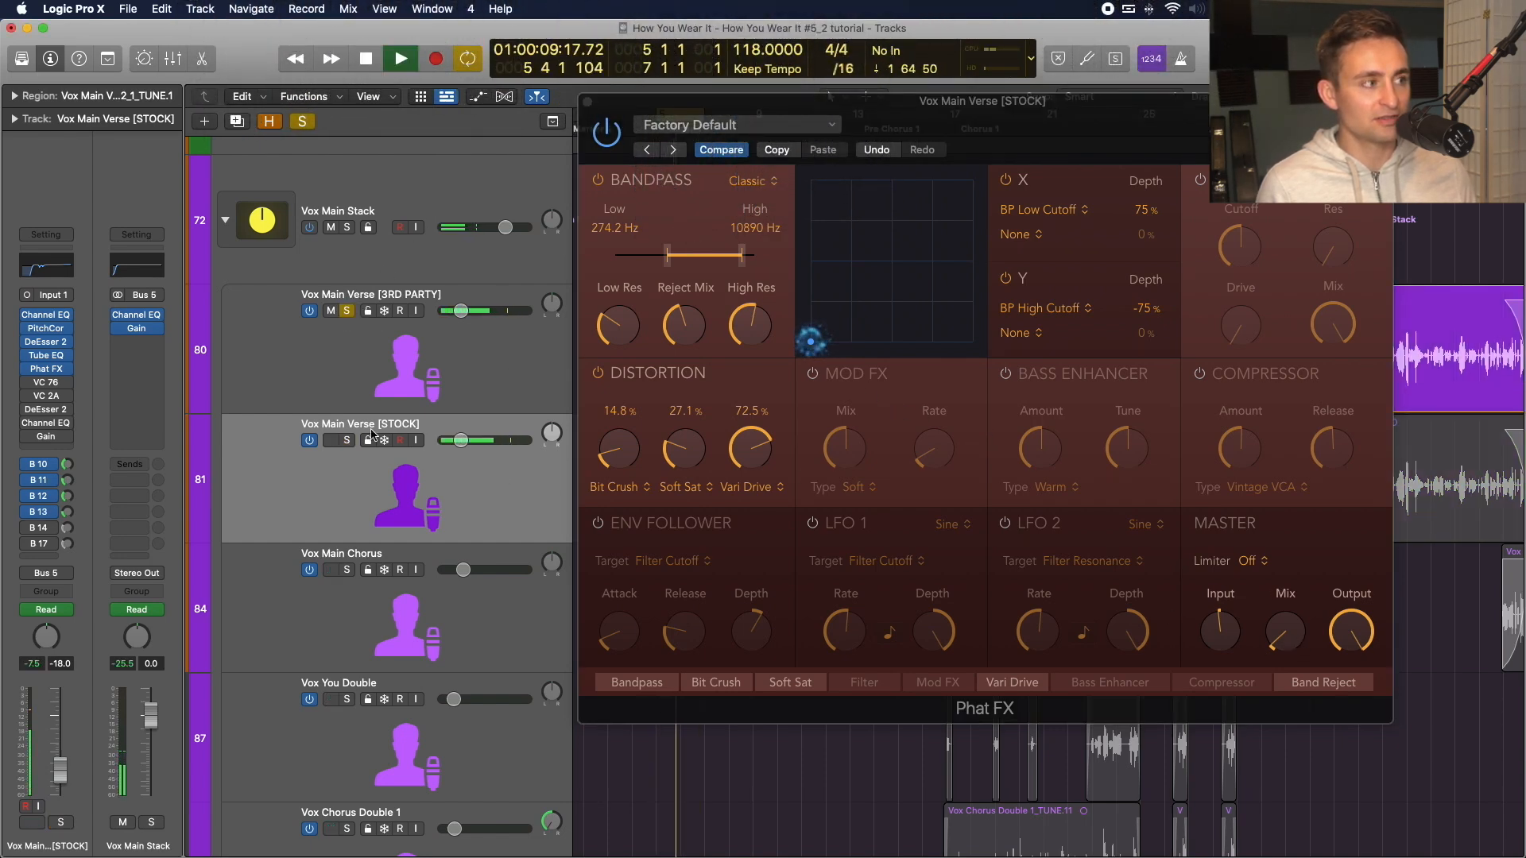
key("space")
left_click(347, 440, "alt")
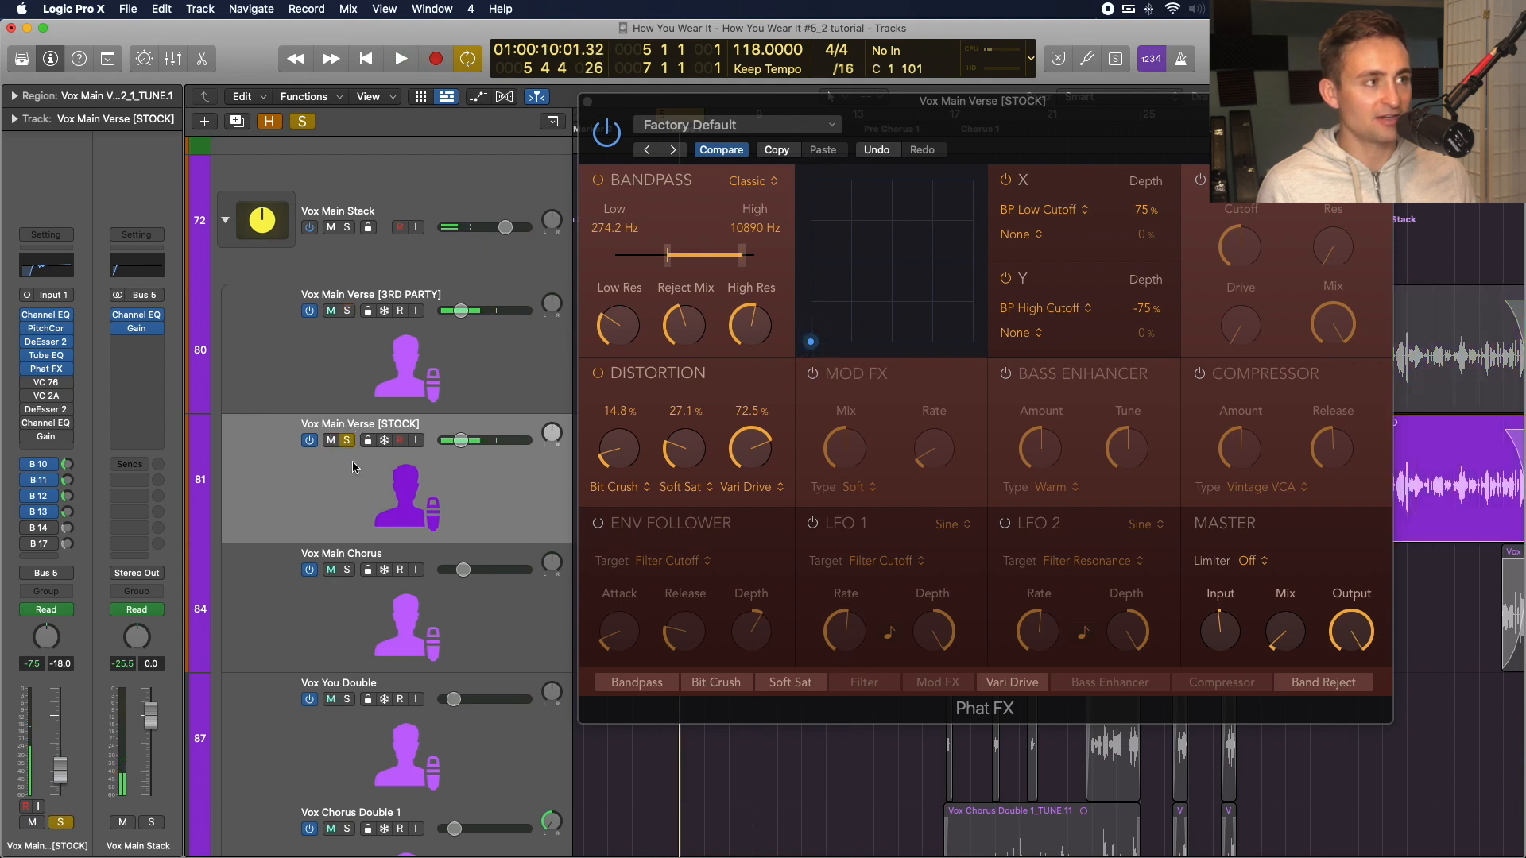
key("space")
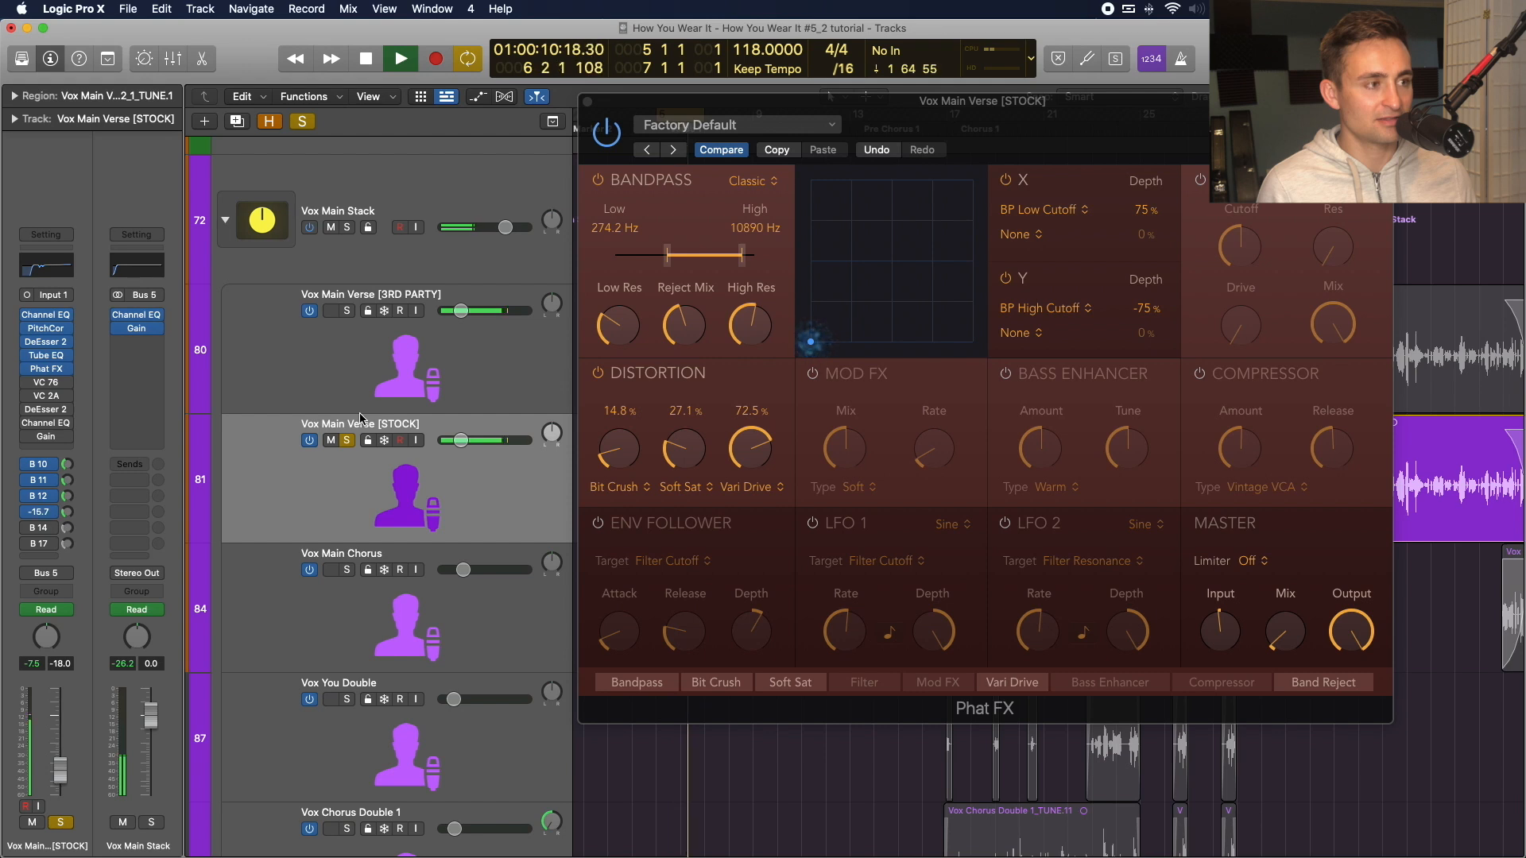
key("space")
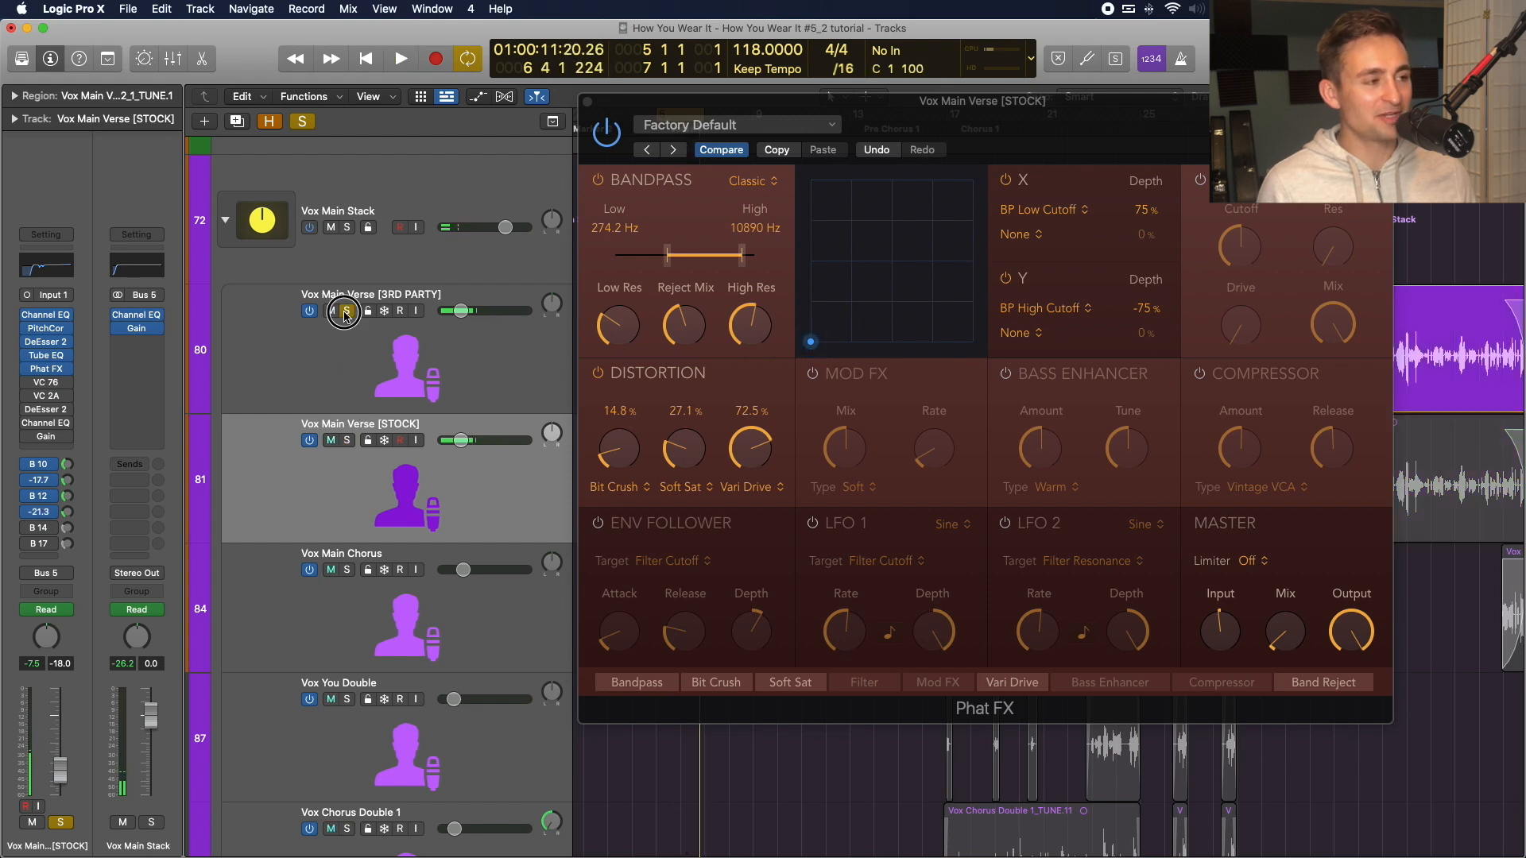
left_click(344, 346)
key("space")
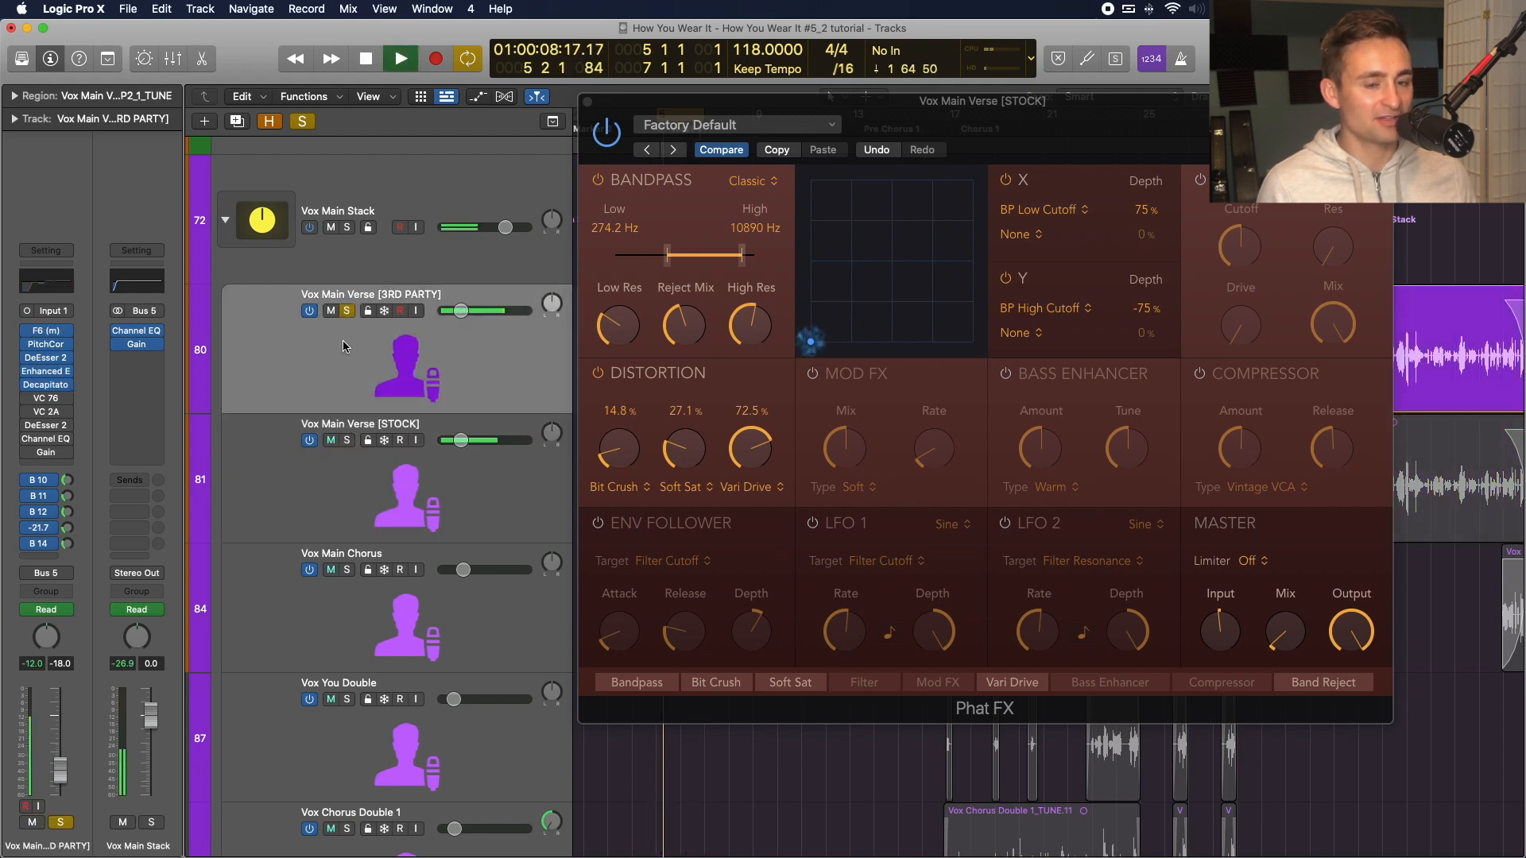
left_click(348, 441)
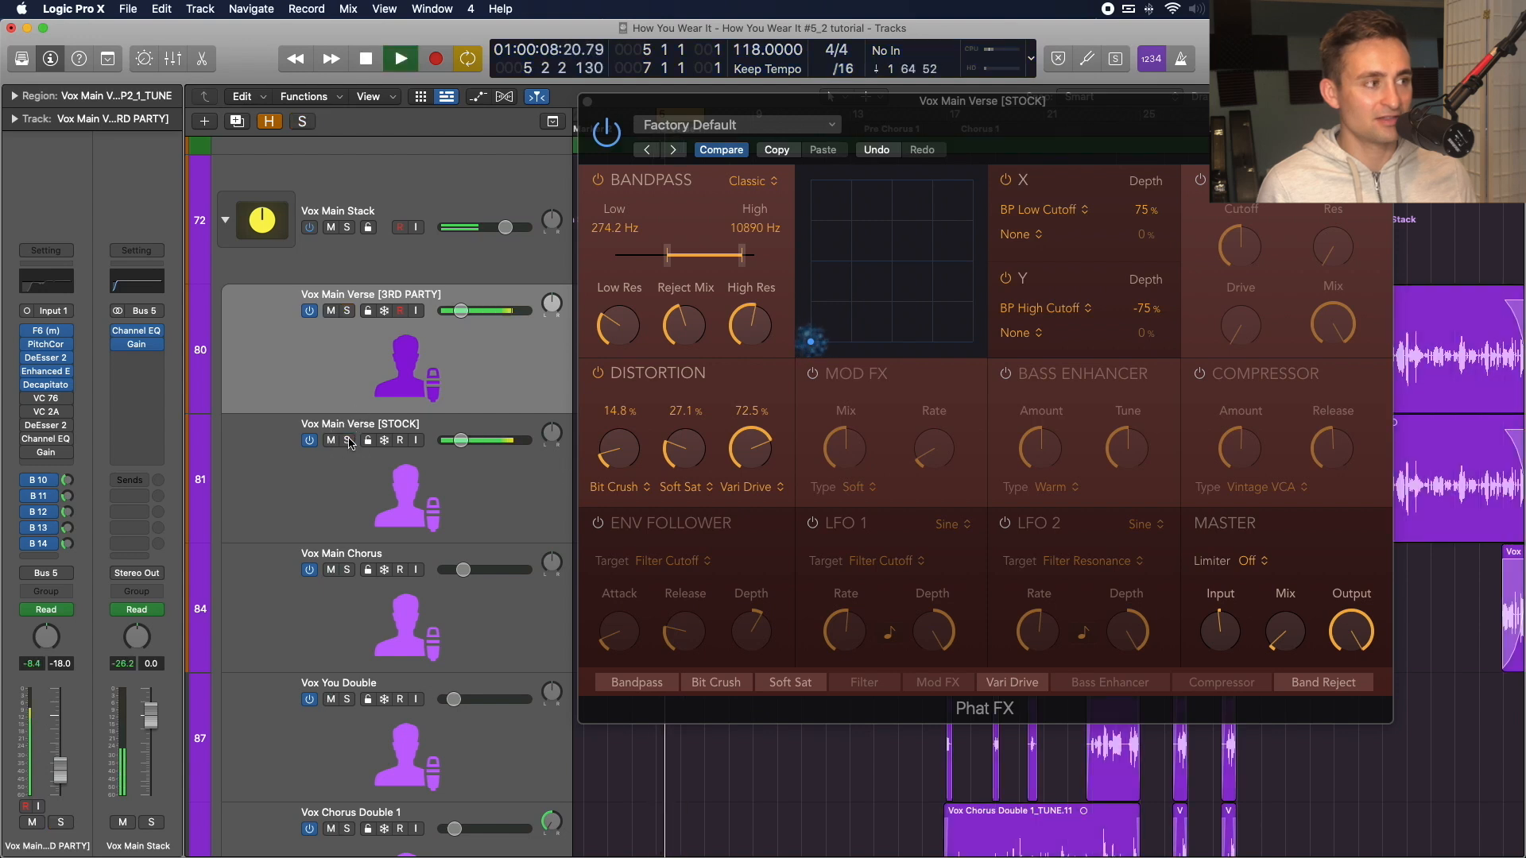
key("space")
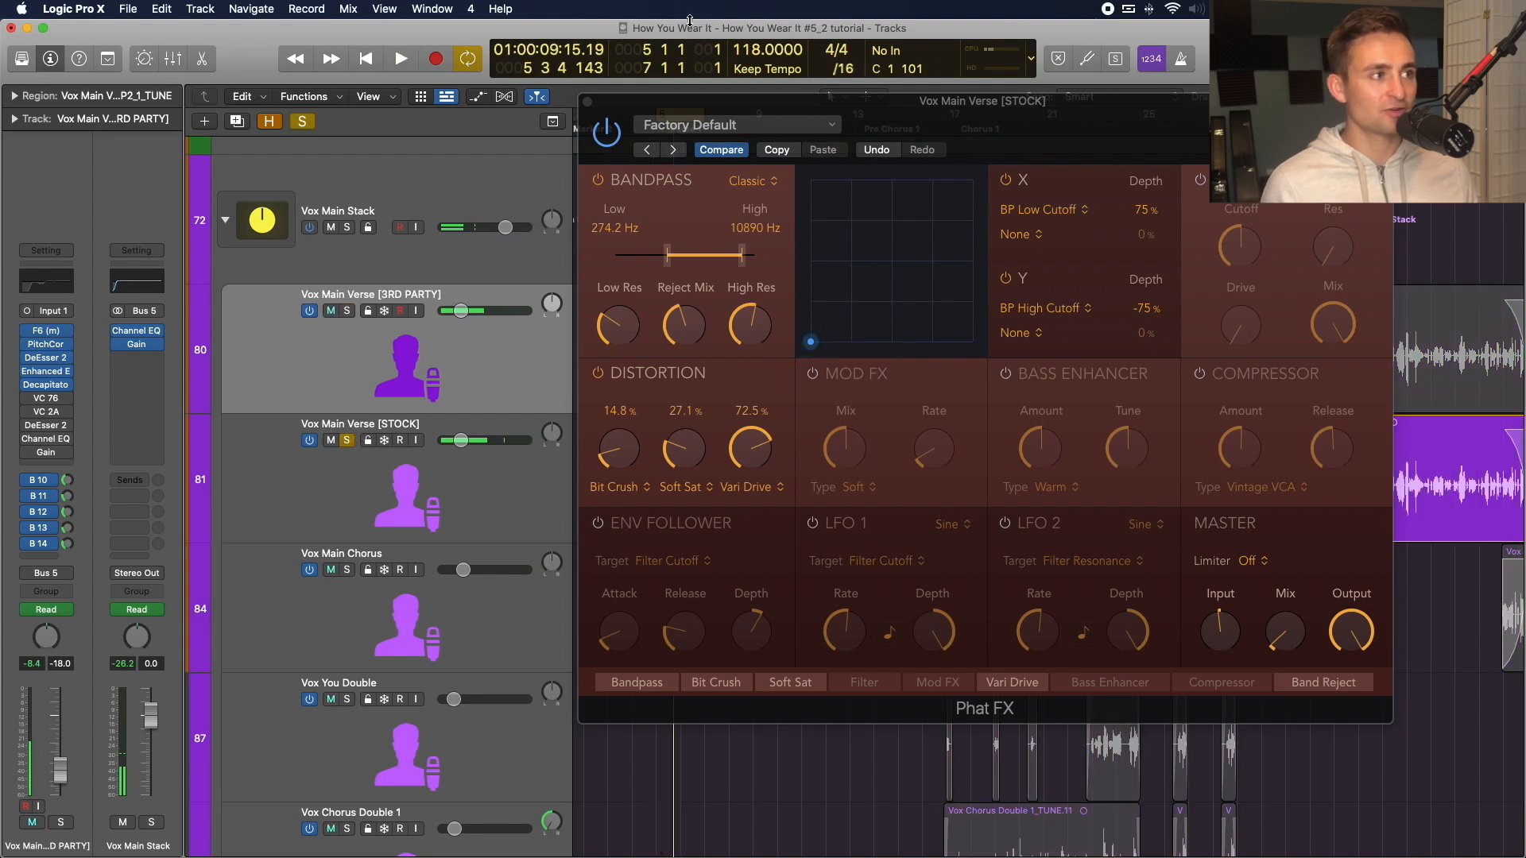
left_click_drag(1295, 631, 1226, 623)
left_click(1296, 636)
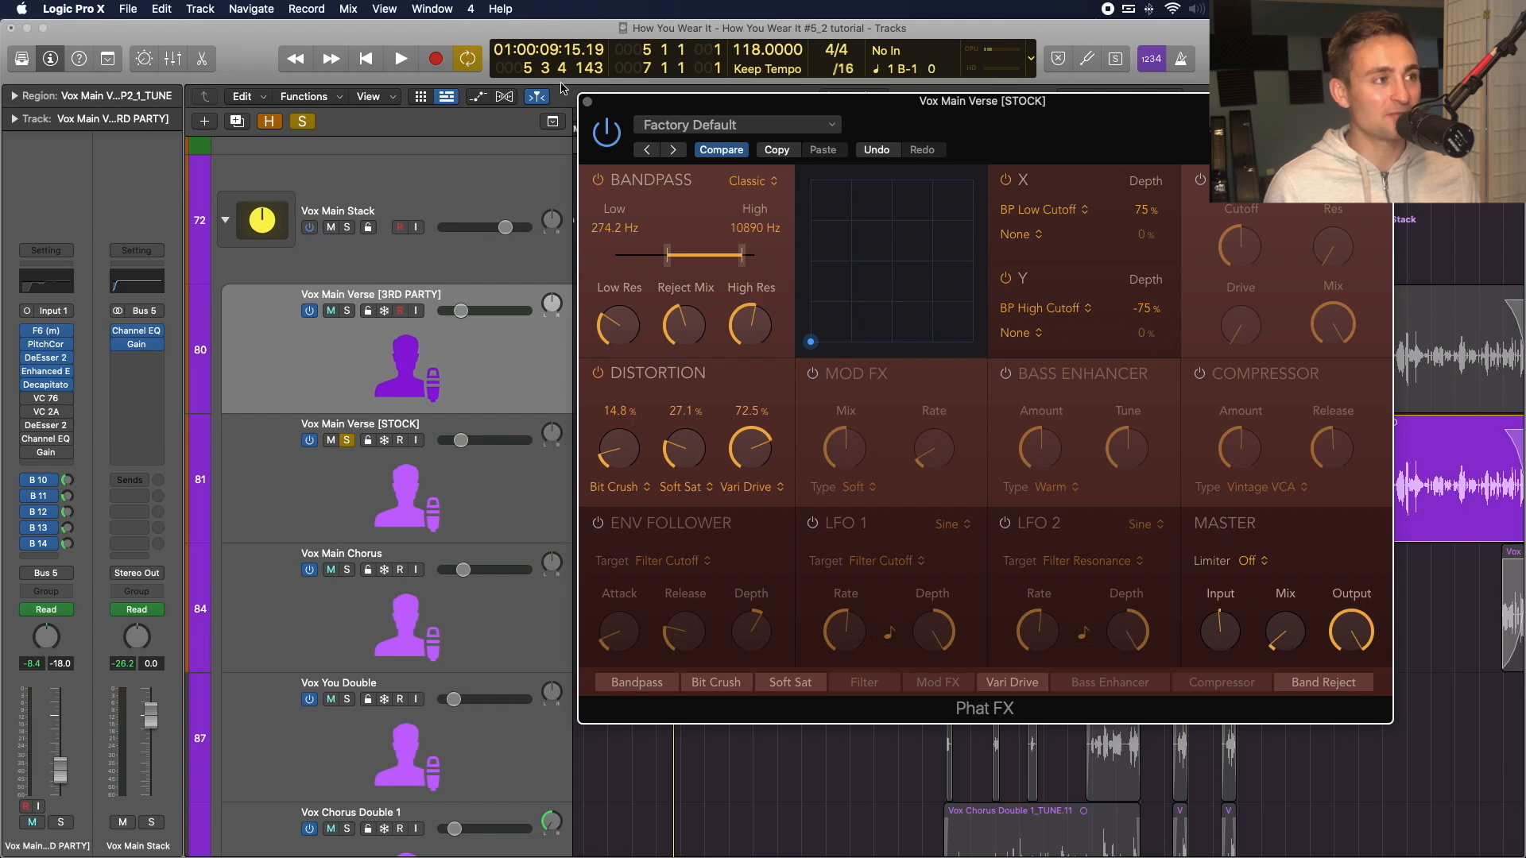
Close the Phat FX window and review the insert chains of the [3RD PARTY] and [STOCK] verse tracks.
left_click(588, 105)
left_click(295, 502)
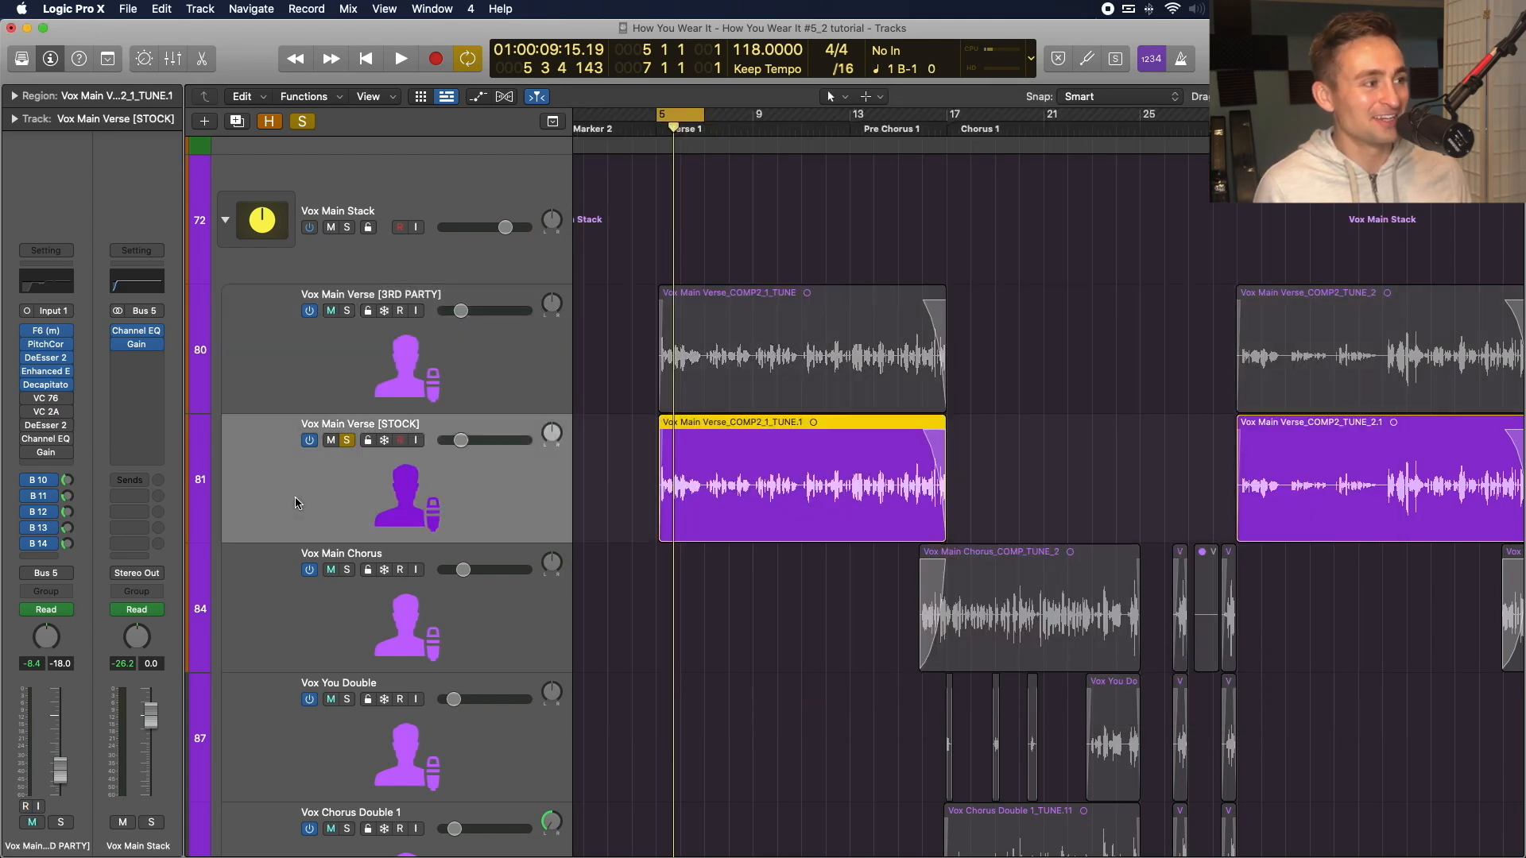
left_click(325, 354)
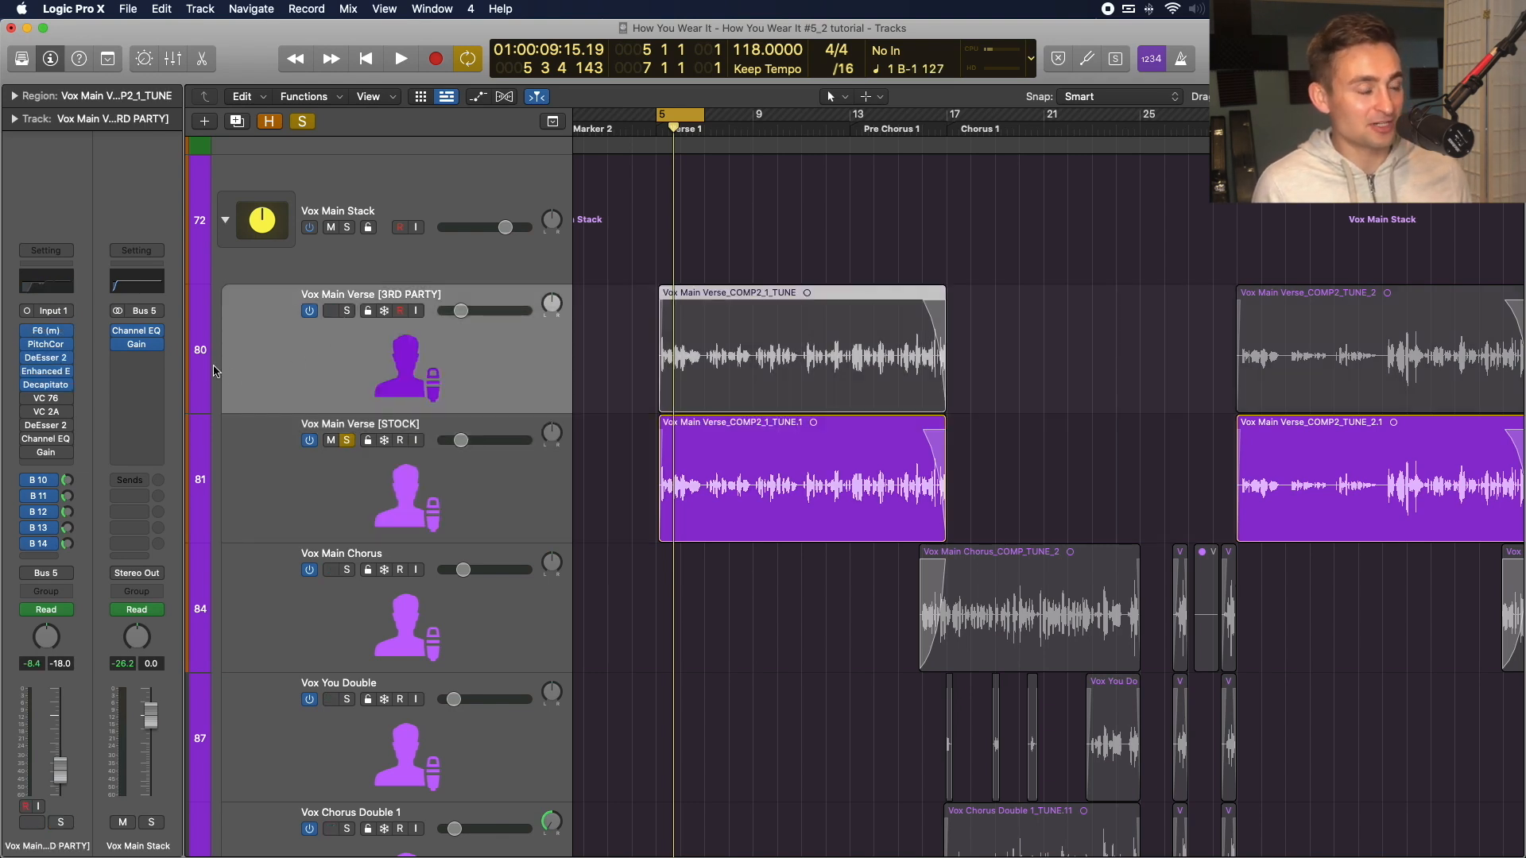
left_click(277, 485)
scroll(355, 453, "down", 2)
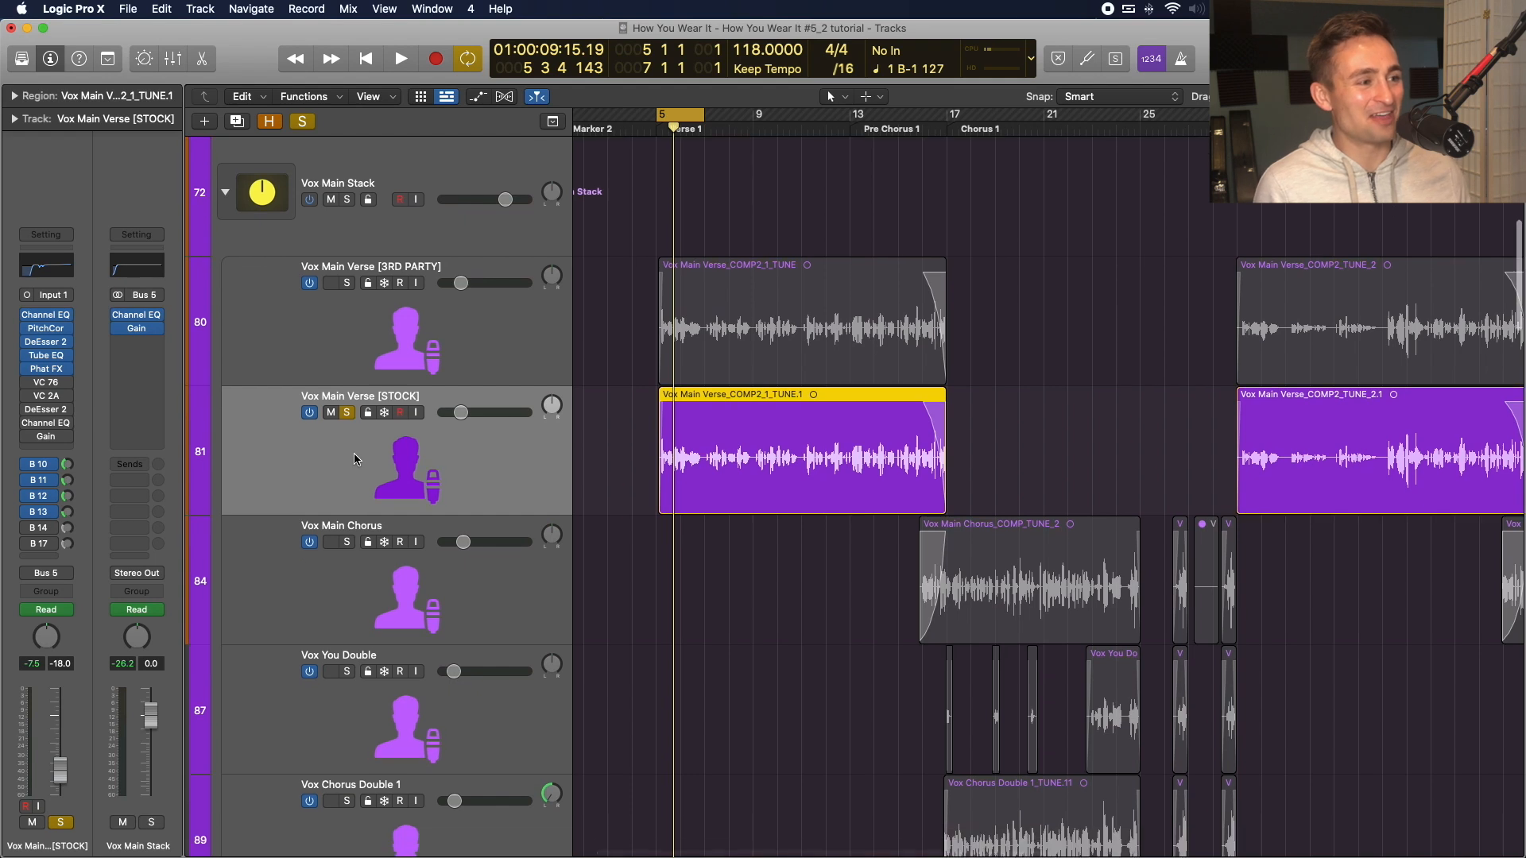
scroll(354, 455, "down", 1)
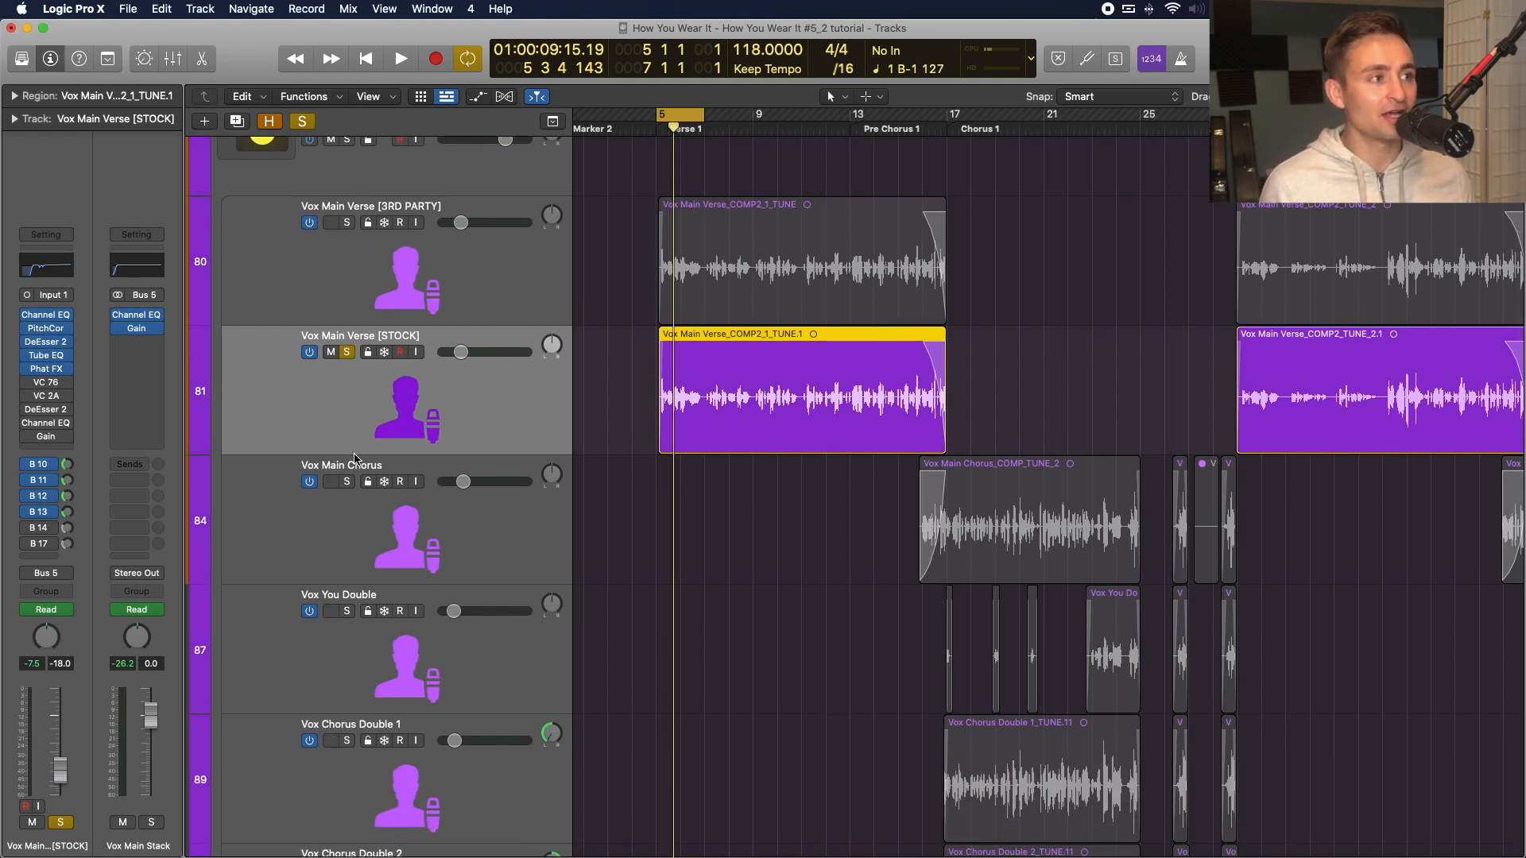
scroll(354, 459, "up", 3)
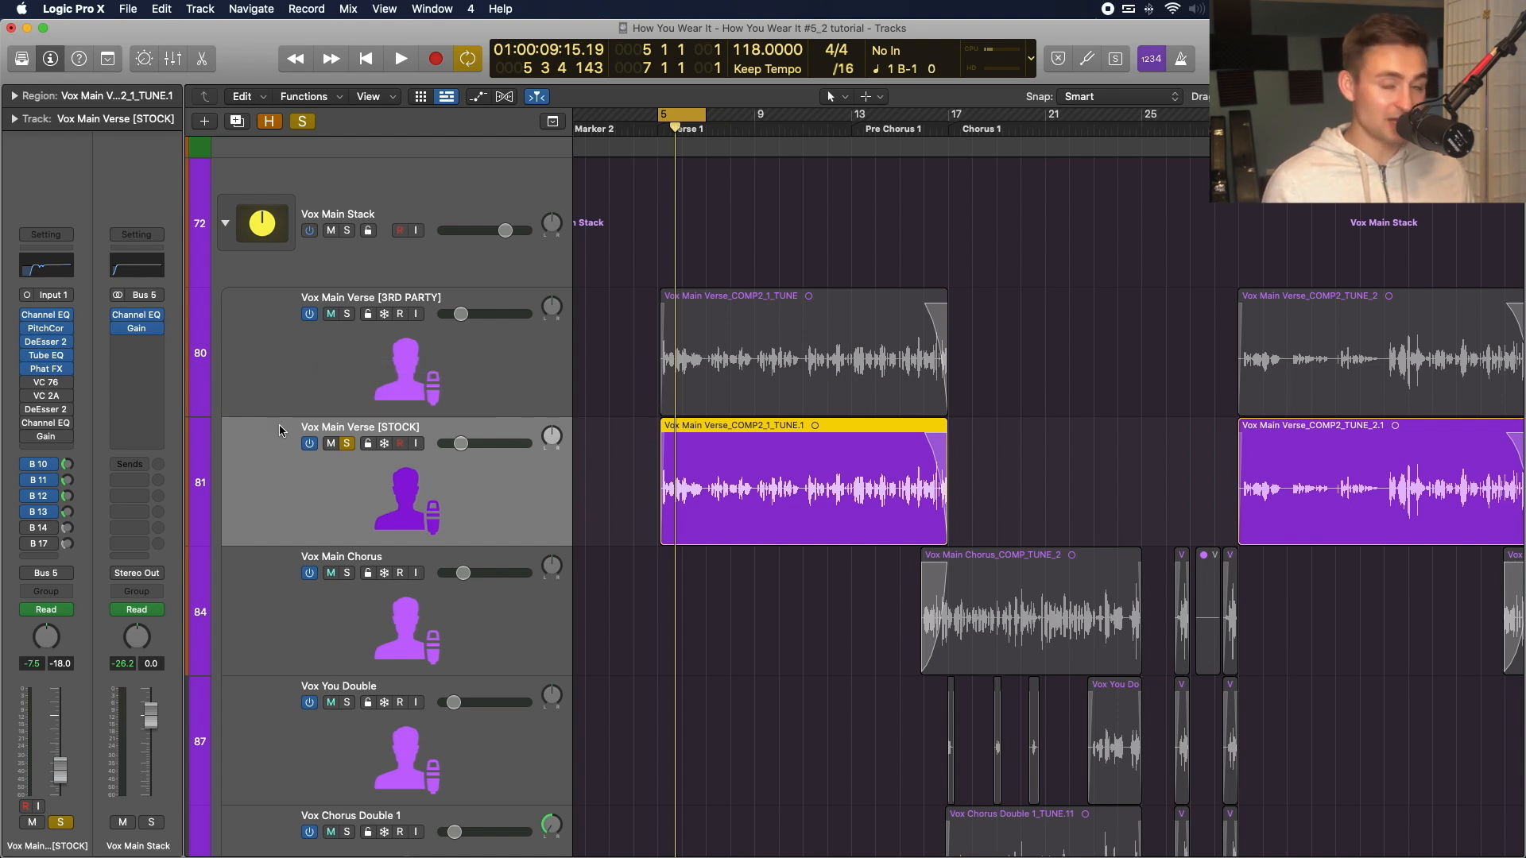
left_click(241, 359)
left_click(255, 506)
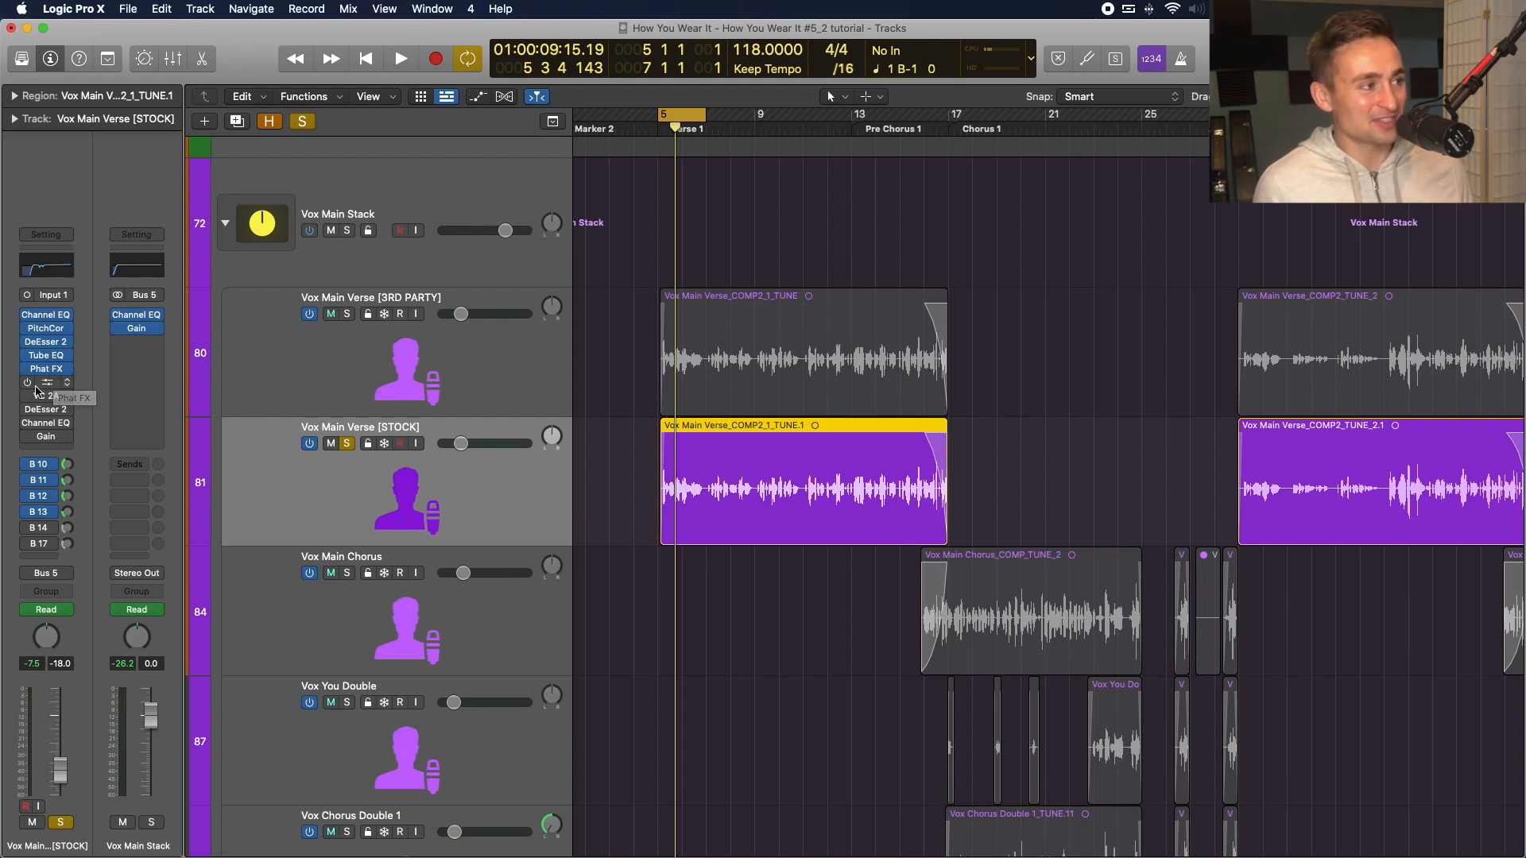
Open the VC 76 compressor on the [3RD PARTY] verse track and move its window aside for reference.
left_click(315, 349)
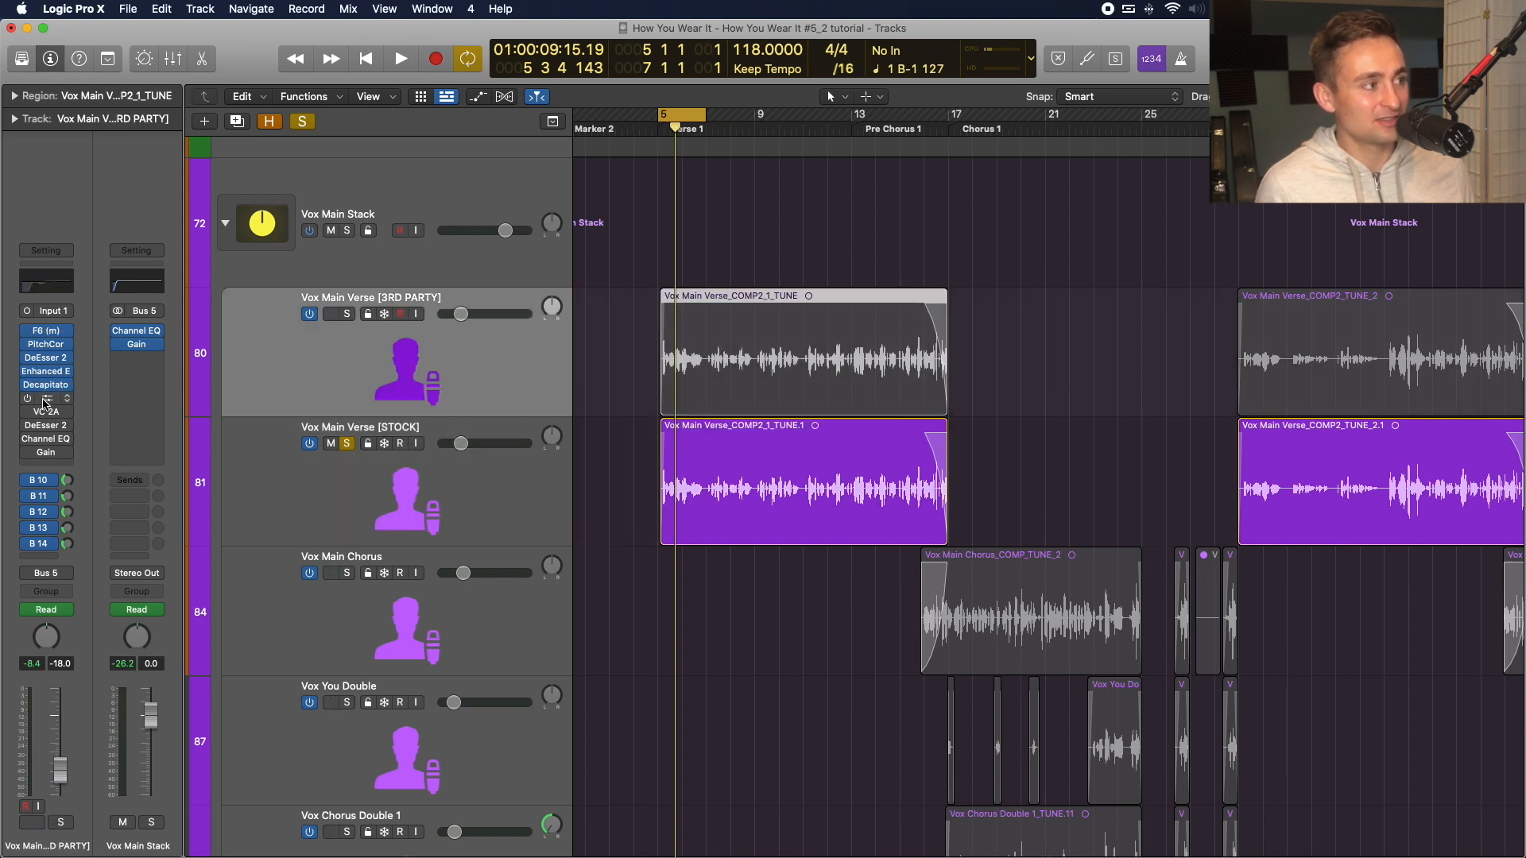
left_click(45, 403)
left_click_drag(763, 214, 1228, 104)
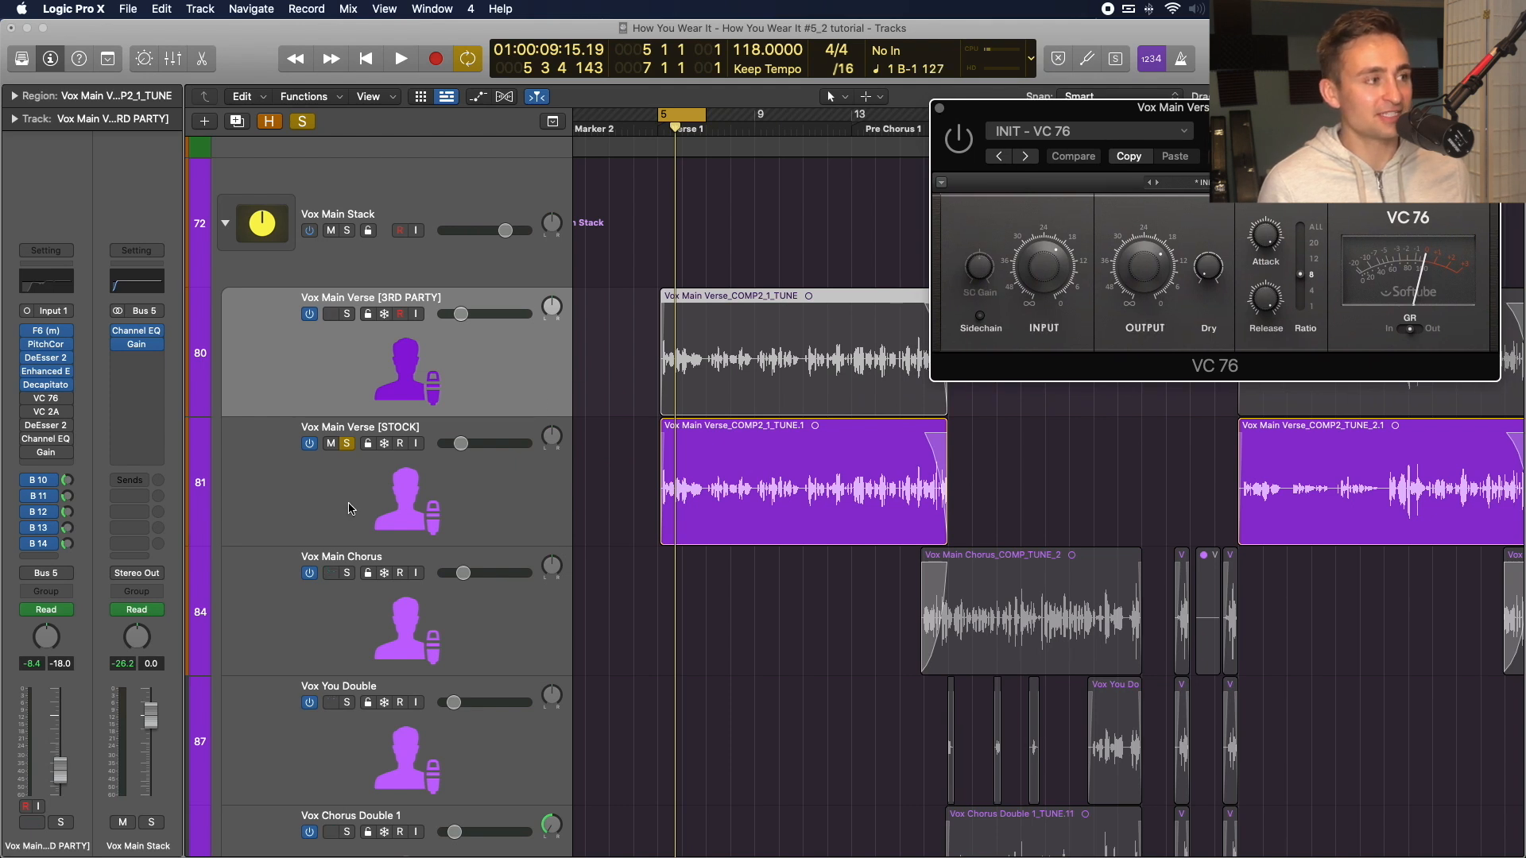
Replace the bypassed VC 76 insert on the [STOCK] verse track with a mono Compressor using the Studio FET circuit.
left_click(377, 509)
left_click(51, 387)
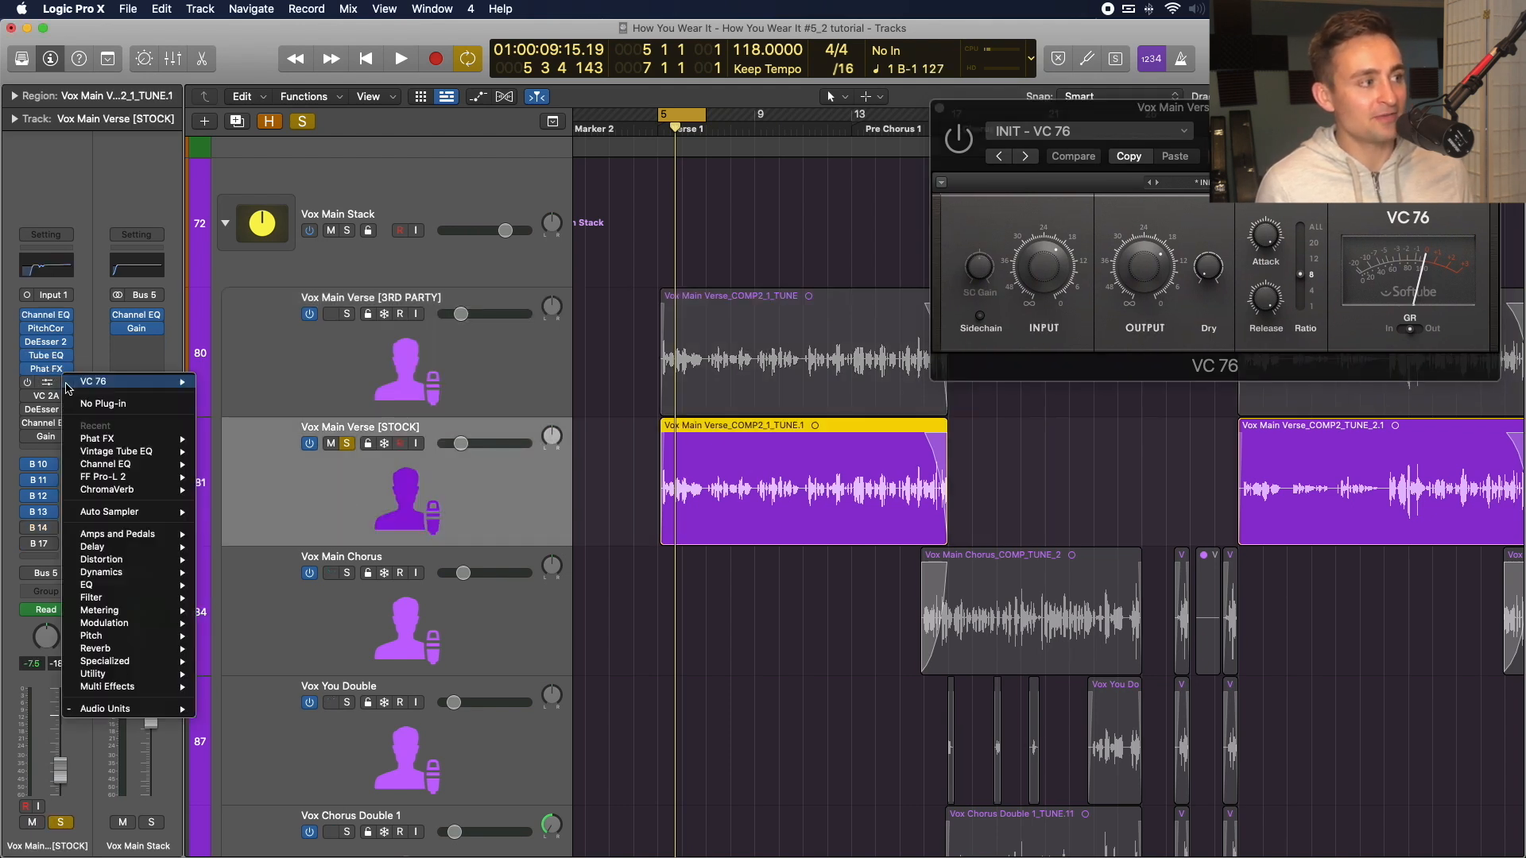
mouse_move(140, 574)
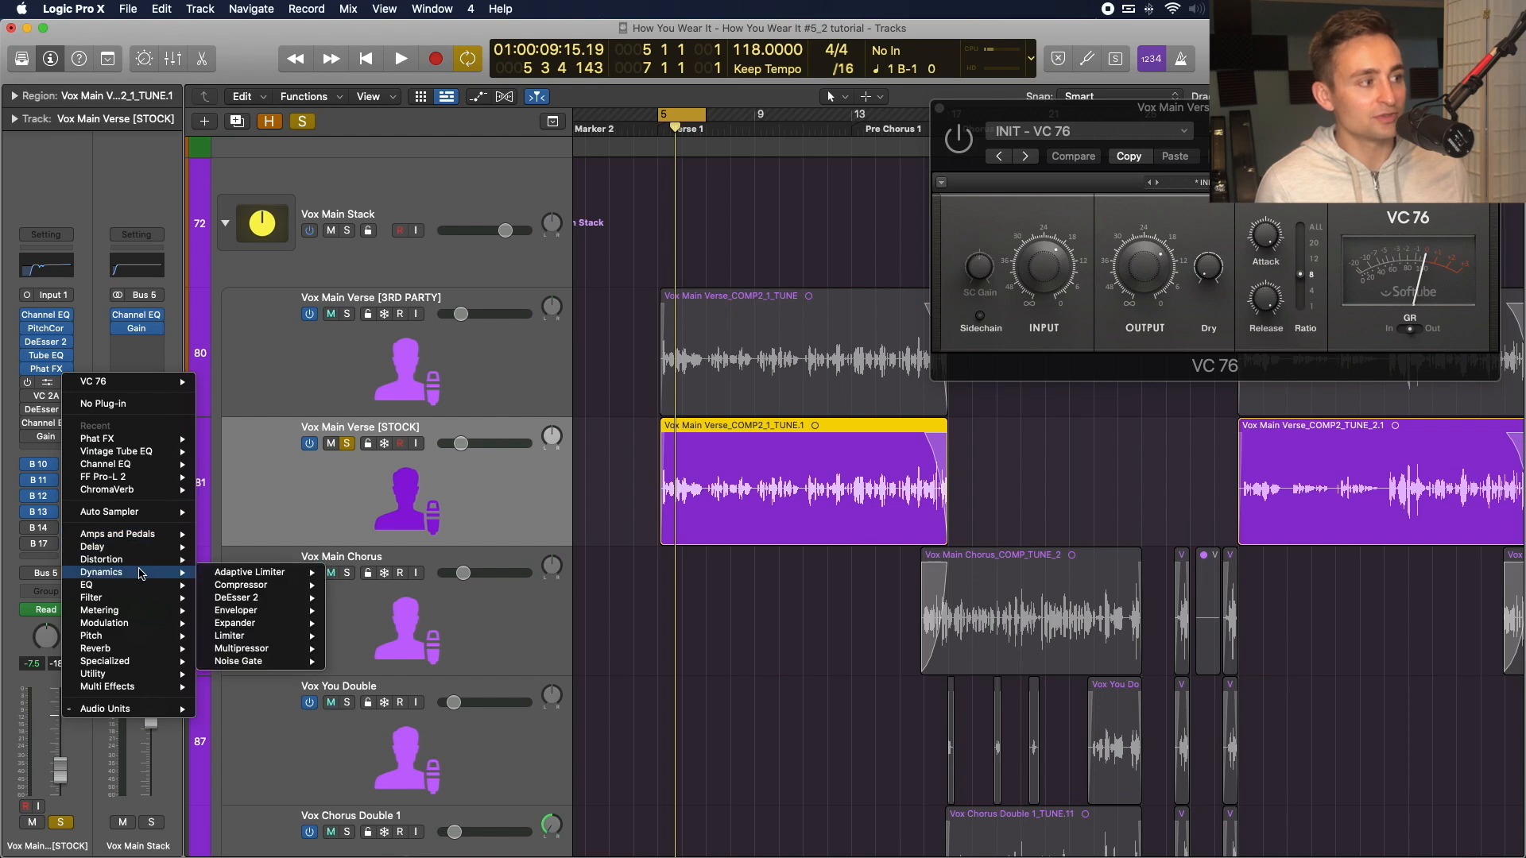
mouse_move(254, 587)
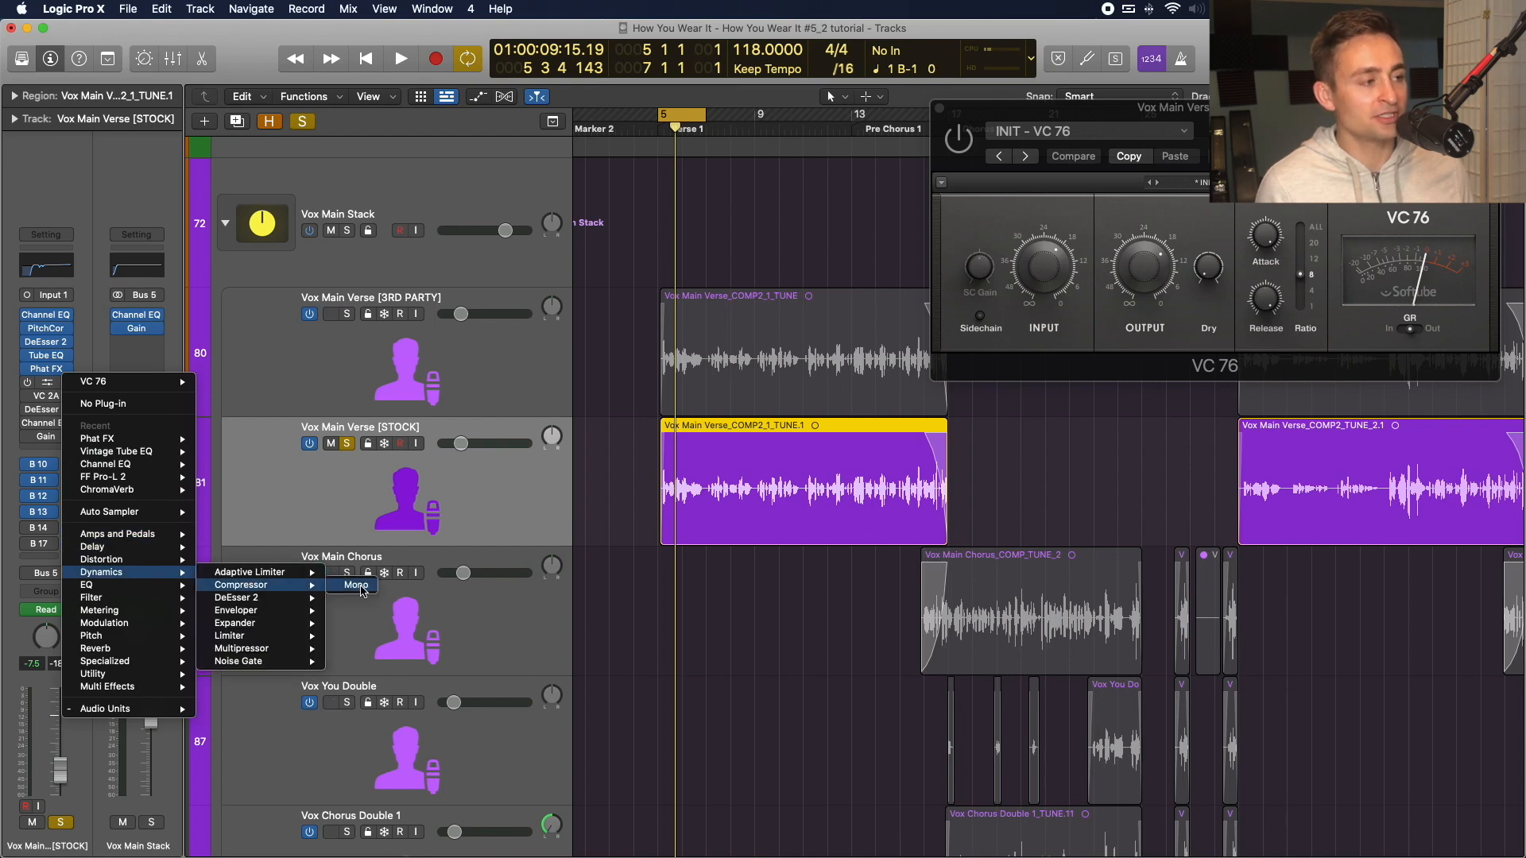
left_click(361, 588)
left_click(636, 314)
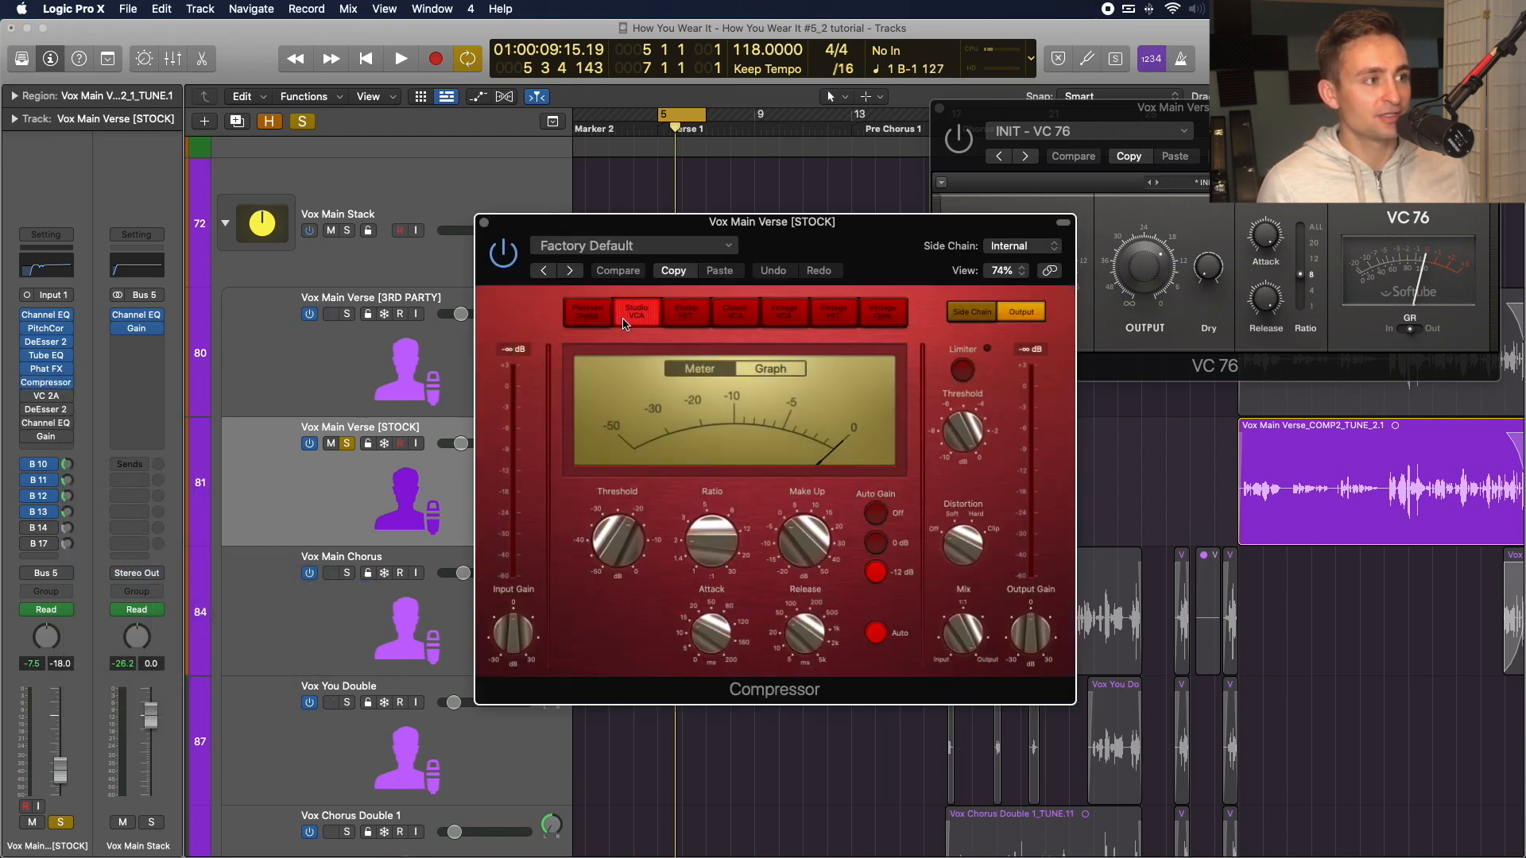
left_click(695, 314)
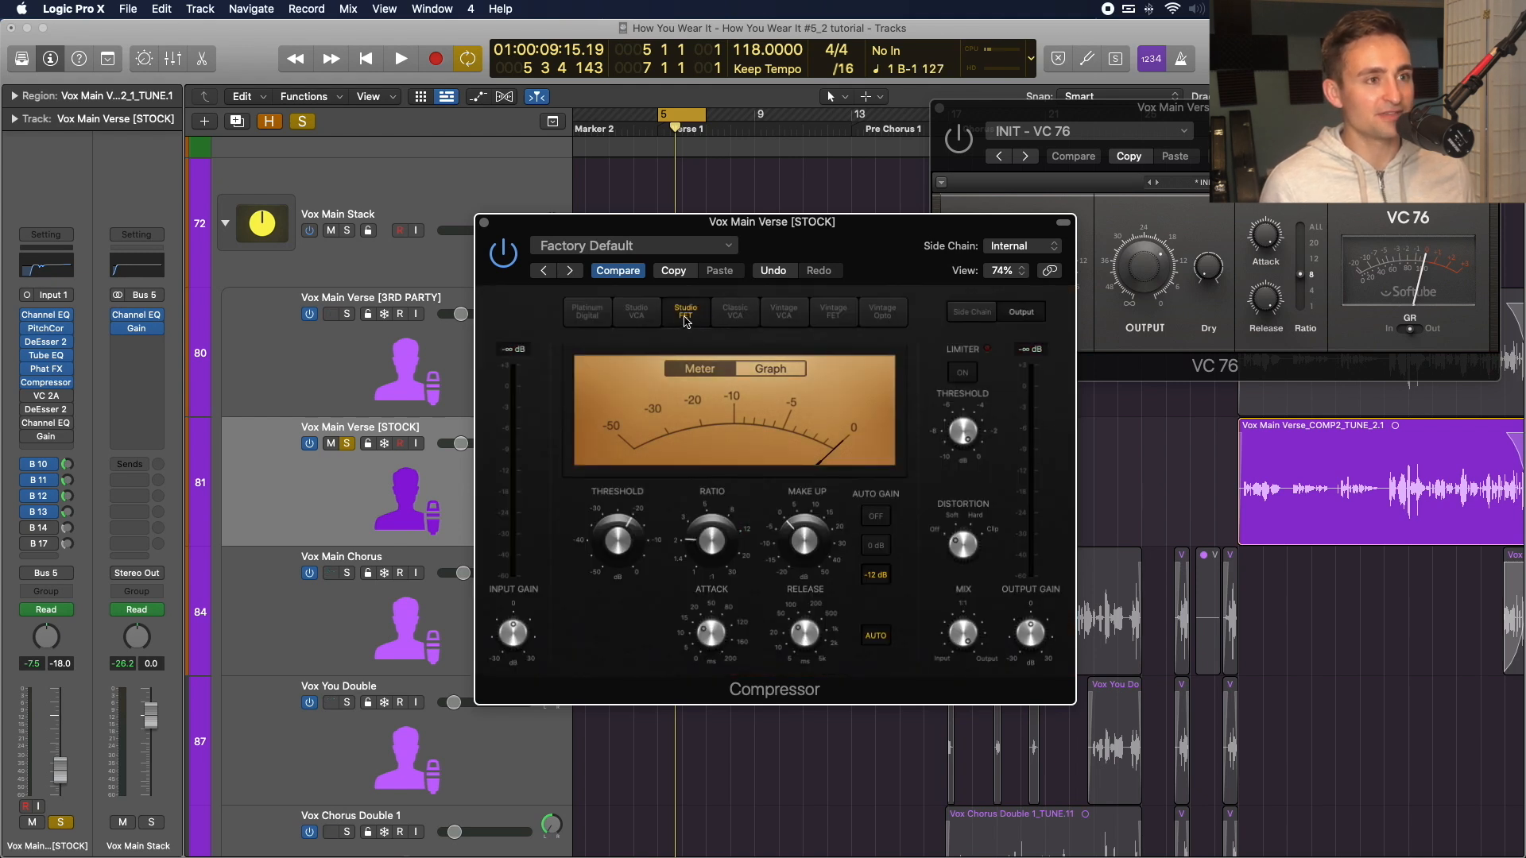
left_click_drag(905, 233, 781, 165)
Load the Bright Vocal voice preset in the Compressor, set its circuit back to Studio FET, and move the window off the track list.
mouse_move(1032, 265)
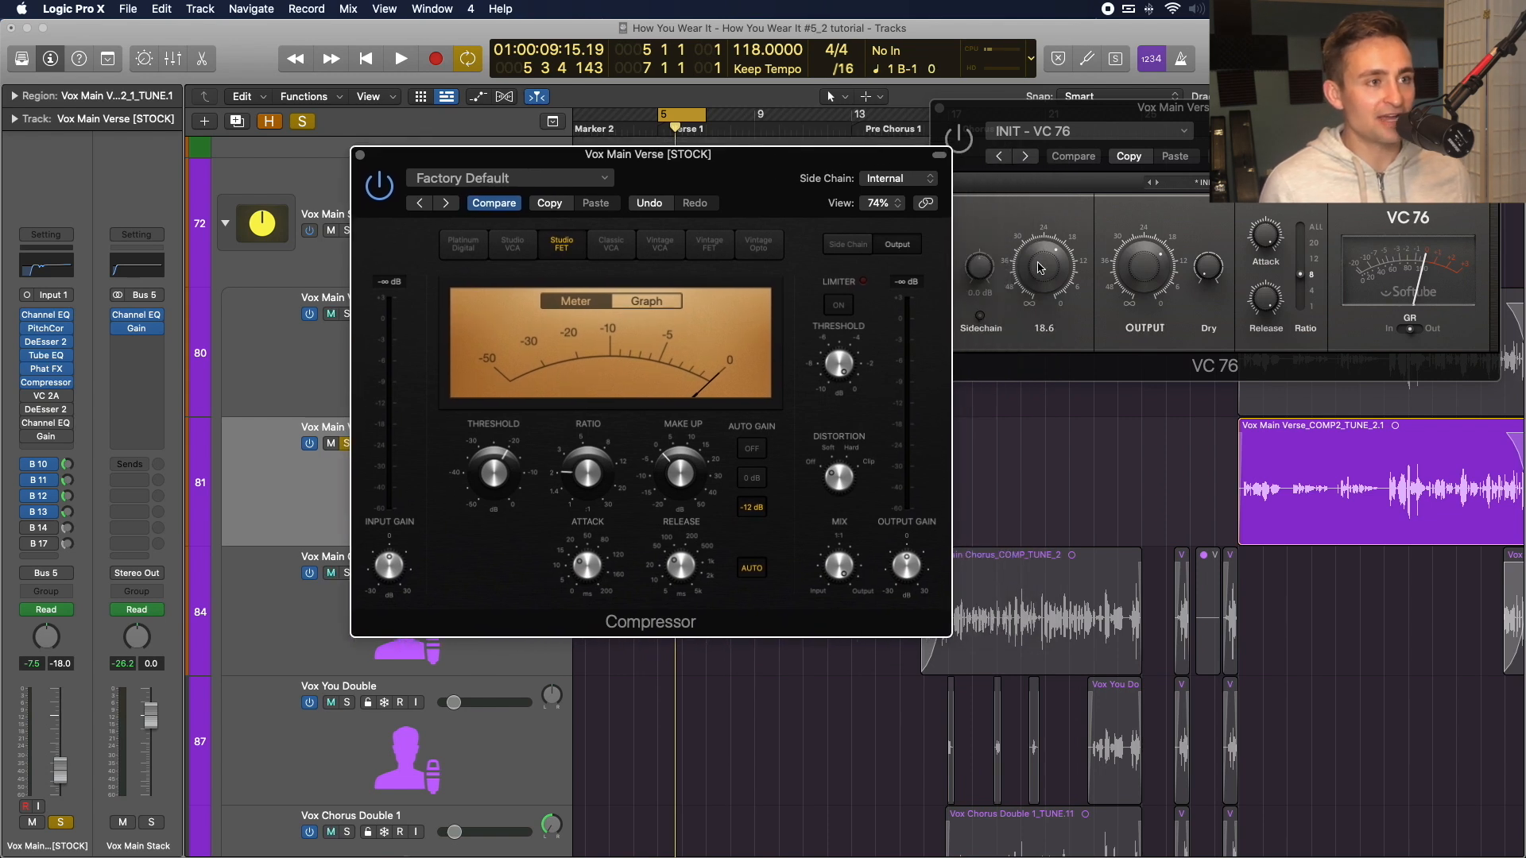
mouse_move(1270, 239)
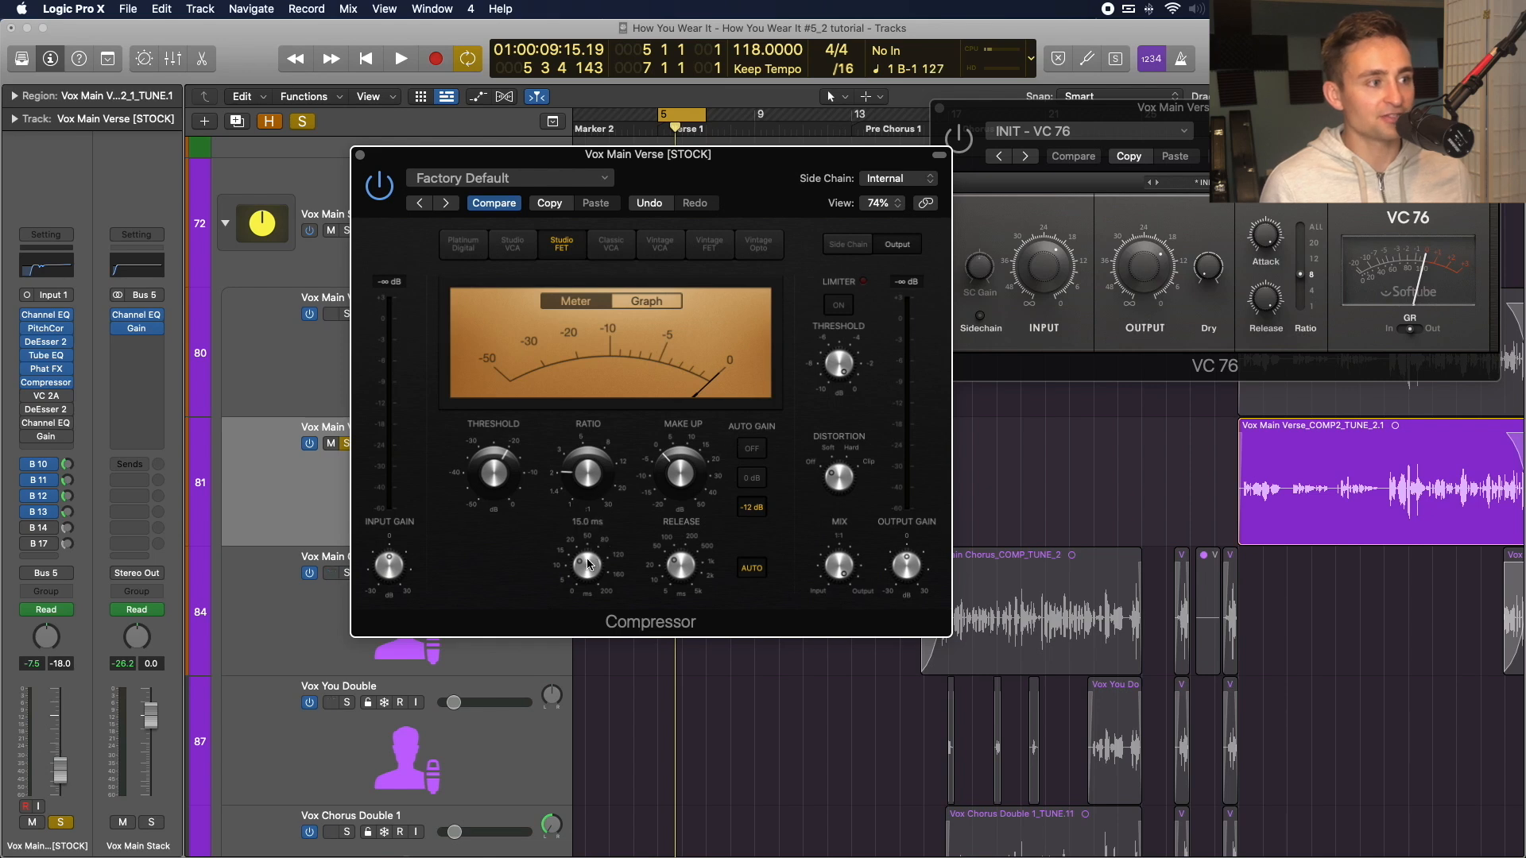
left_click(489, 178)
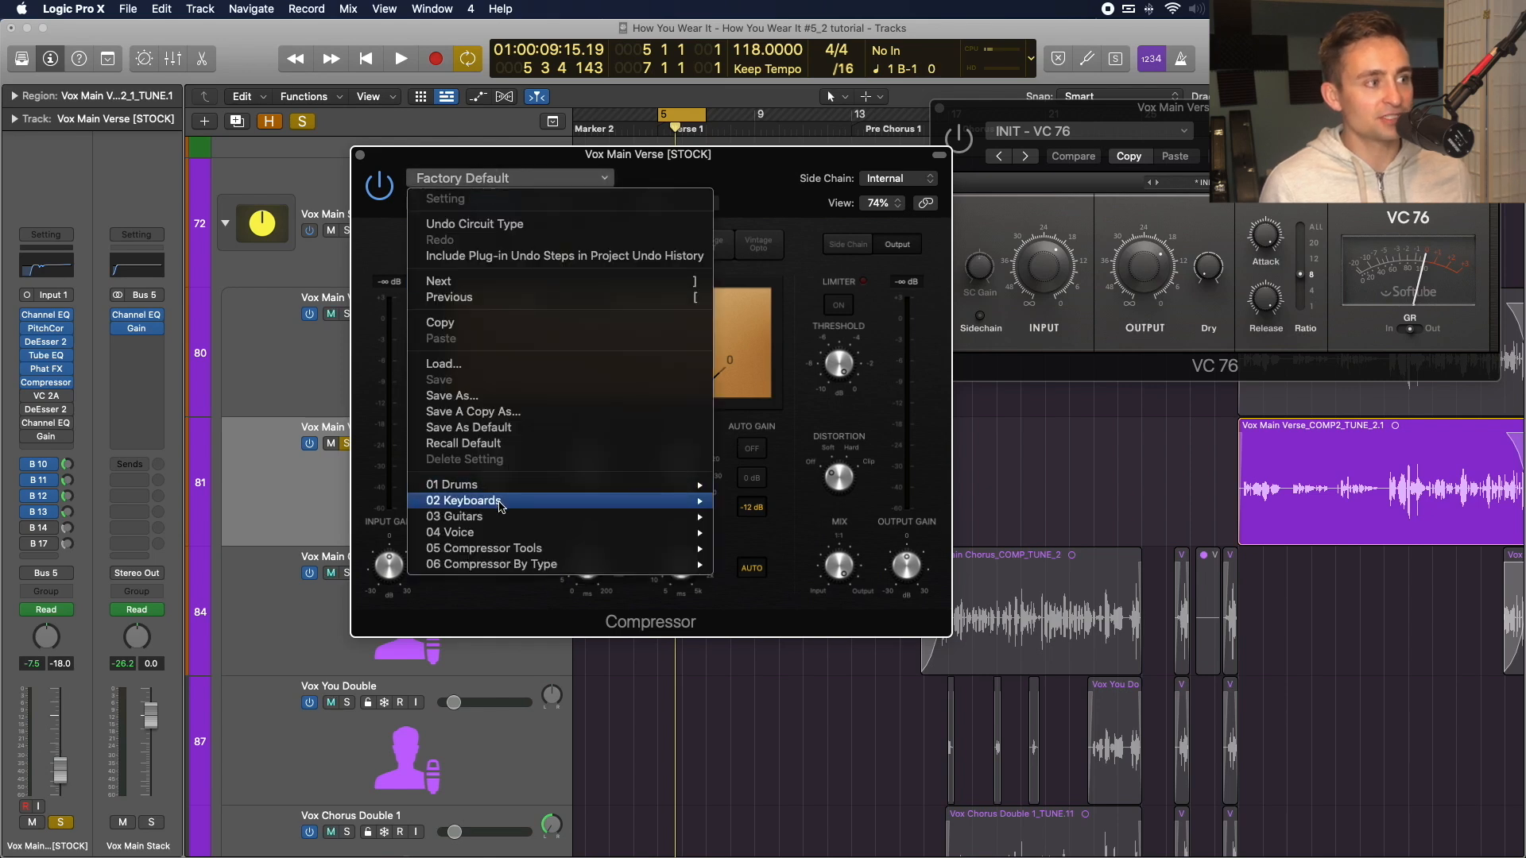
mouse_move(492, 534)
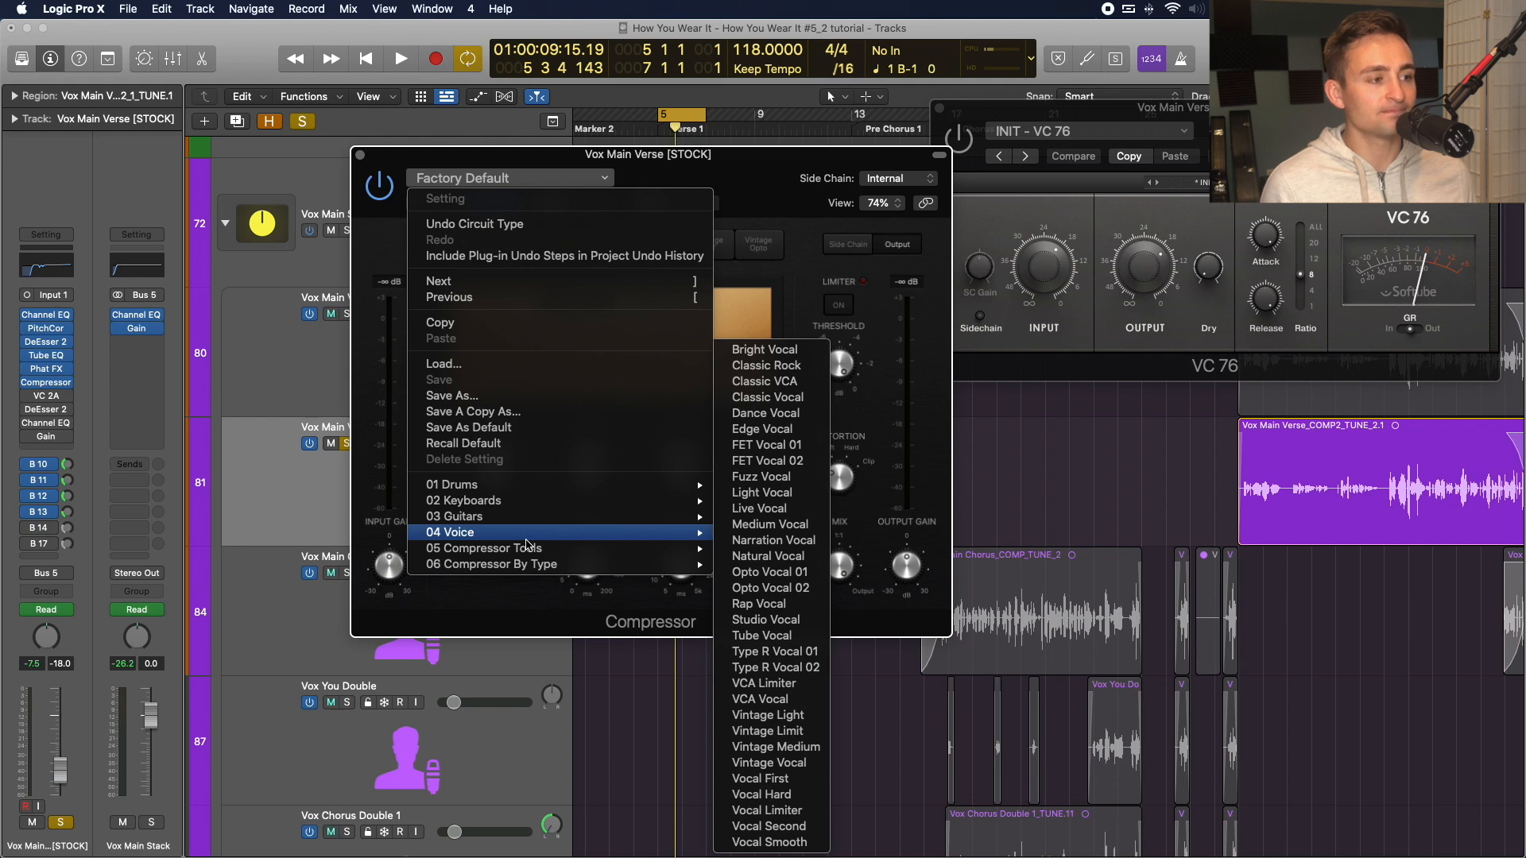
left_click(790, 354)
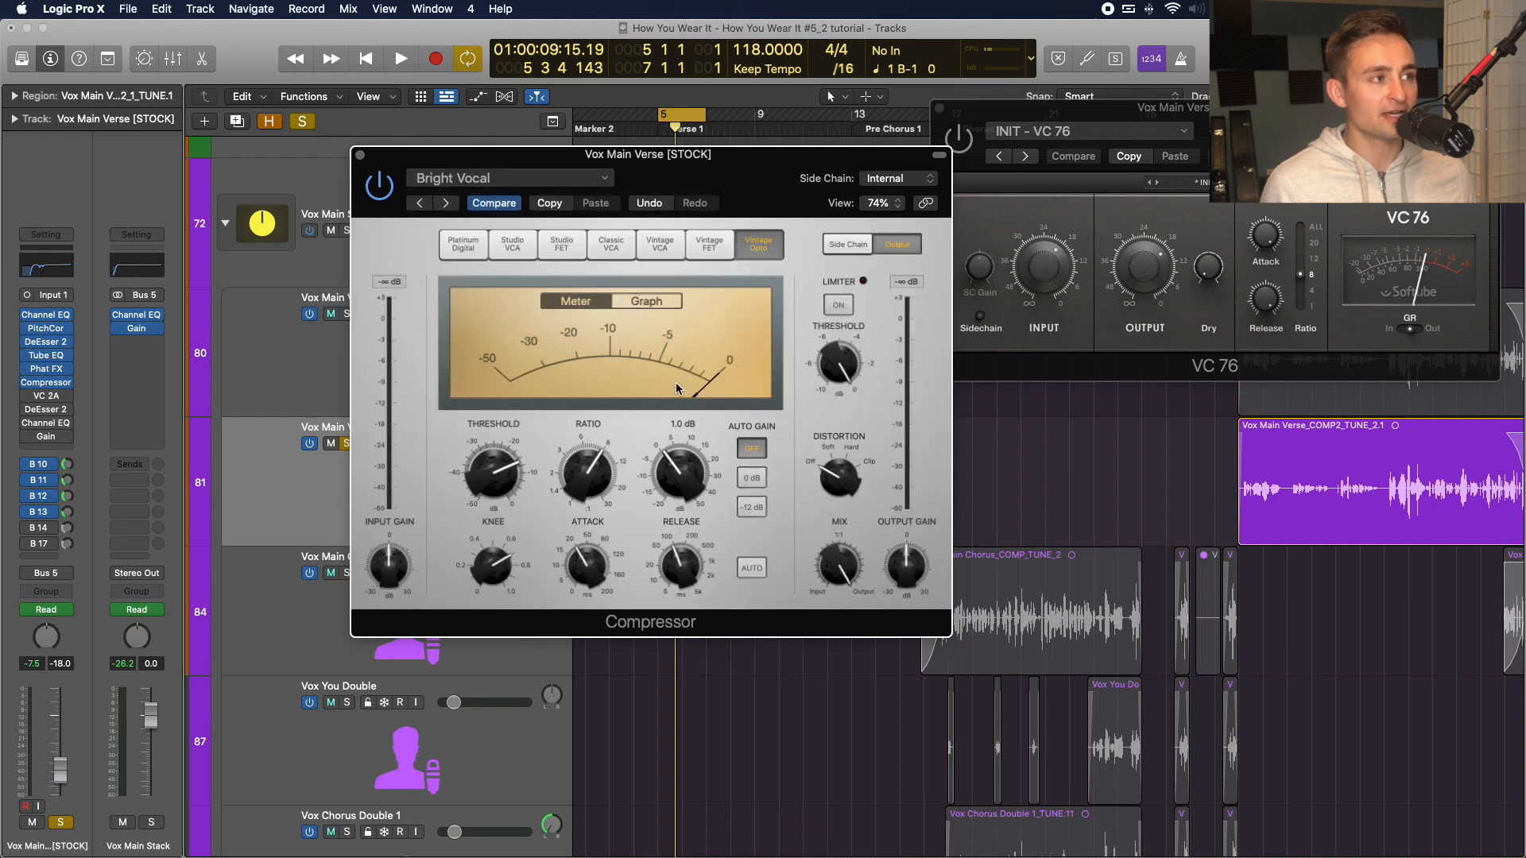
left_click(562, 245)
mouse_move(581, 569)
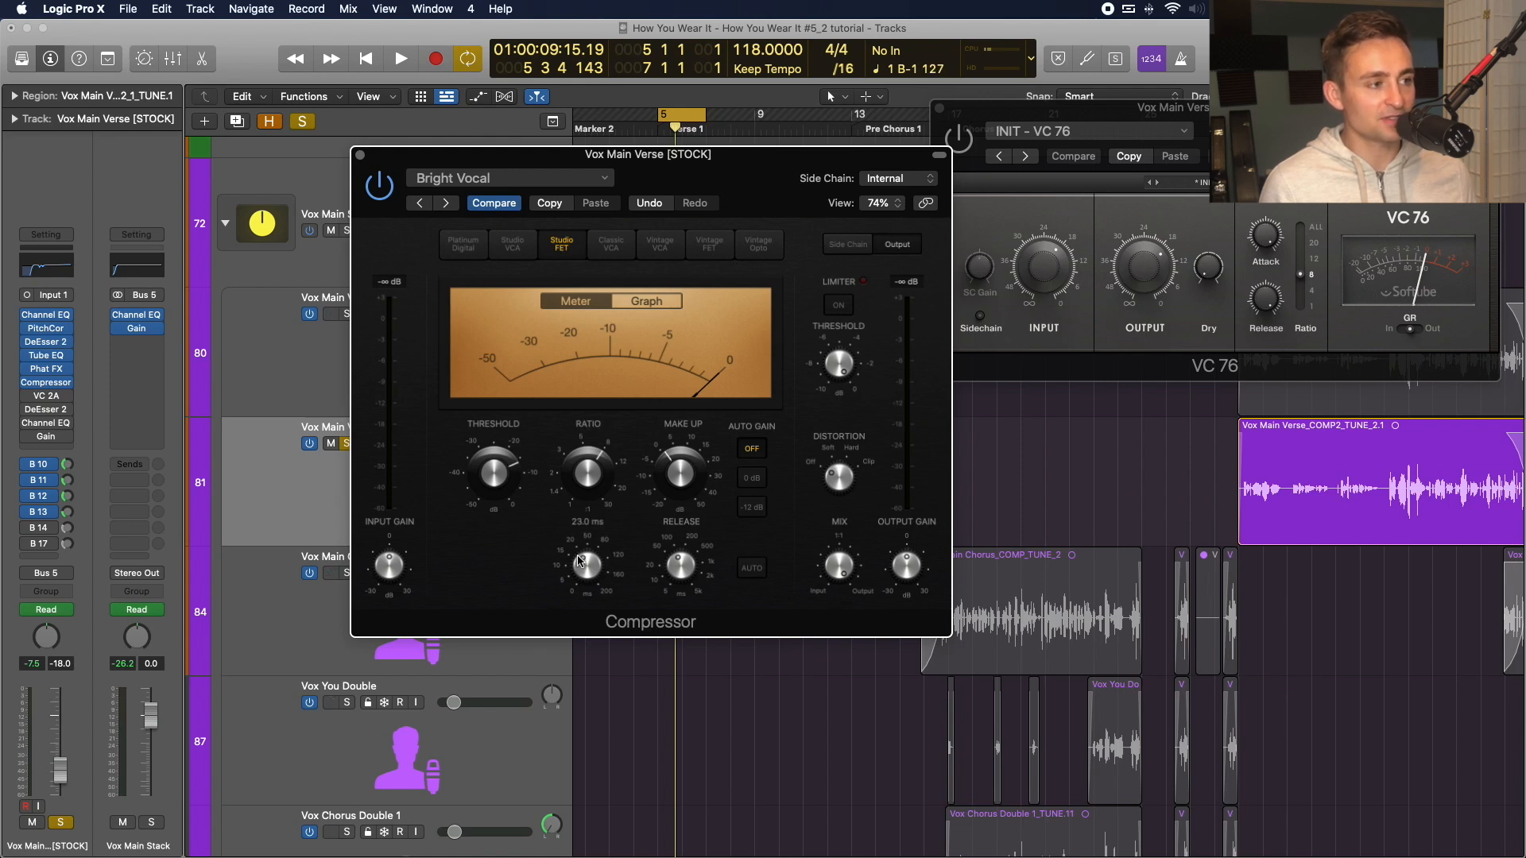
mouse_move(667, 577)
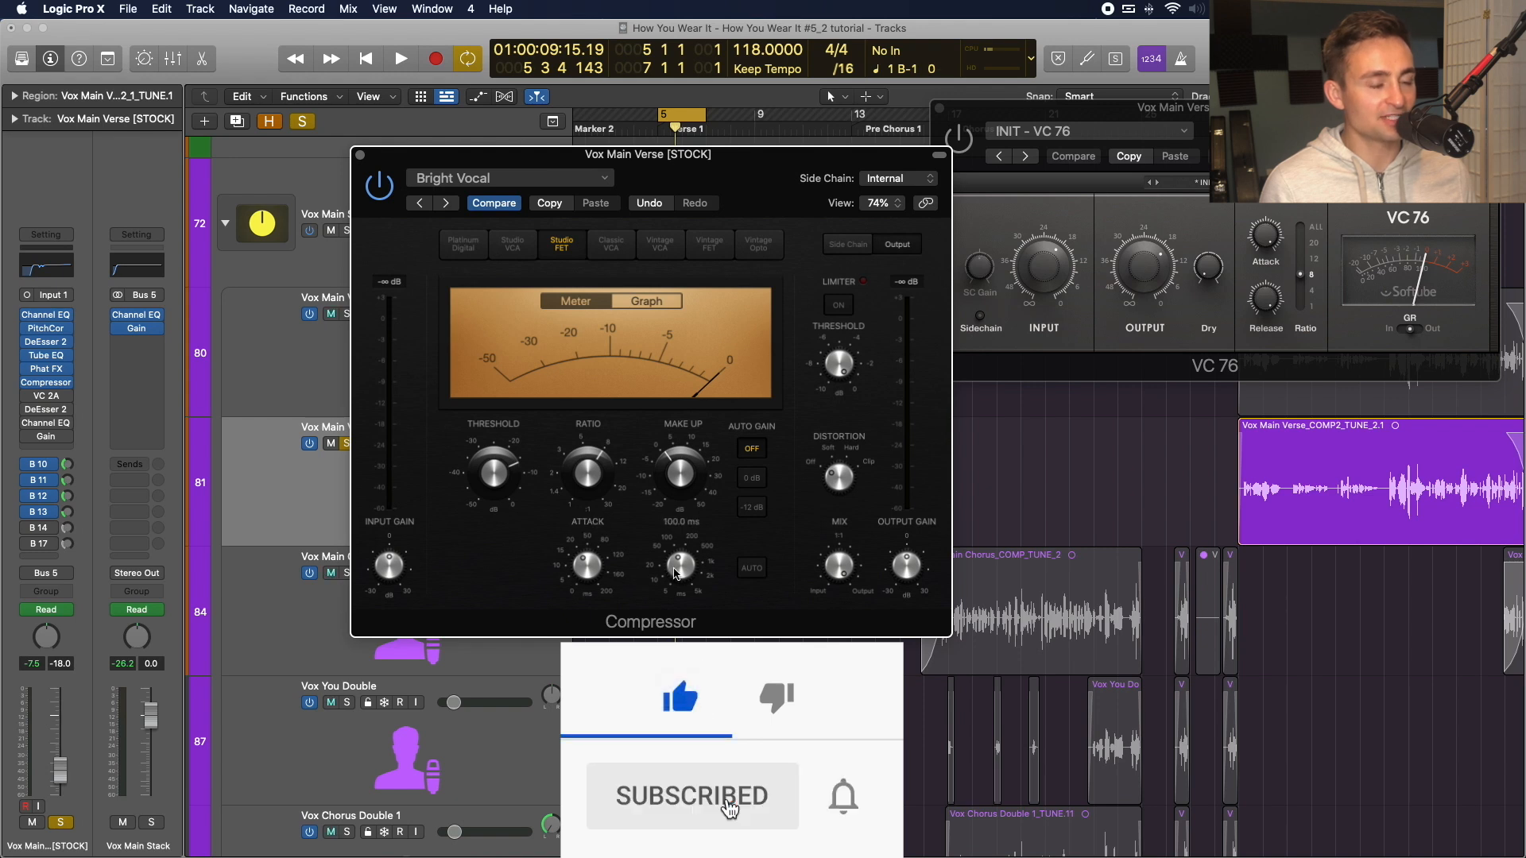
left_click_drag(739, 170, 1149, 210)
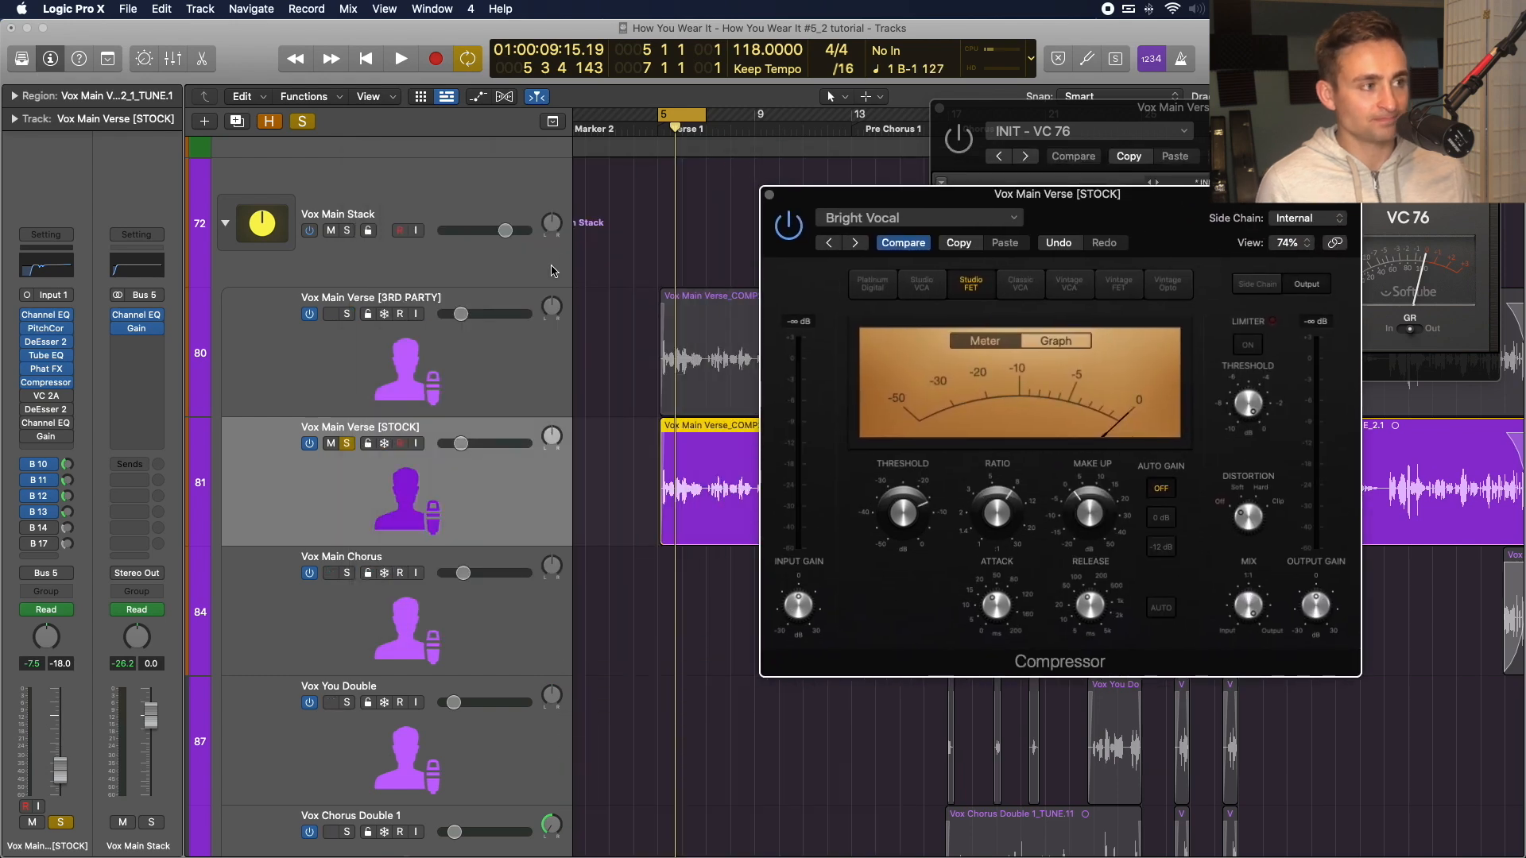
Solo the [3RD PARTY] verse track instead of [STOCK] and bring its VC 76 window to the front.
left_click(305, 357)
left_click(347, 314)
left_click(347, 444)
left_click(308, 389)
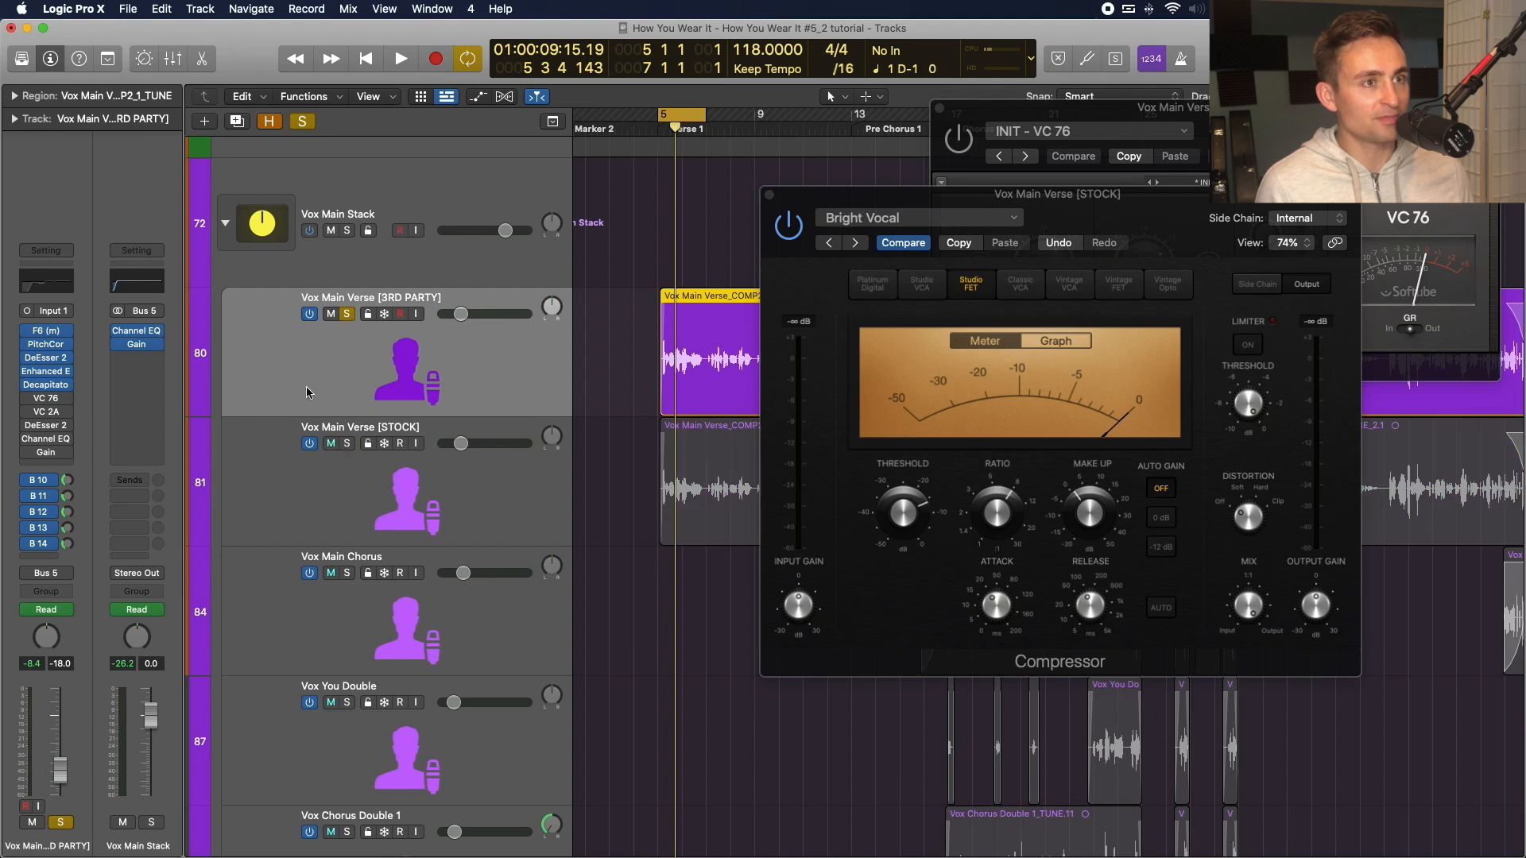
left_click_drag(1250, 134, 1192, 104)
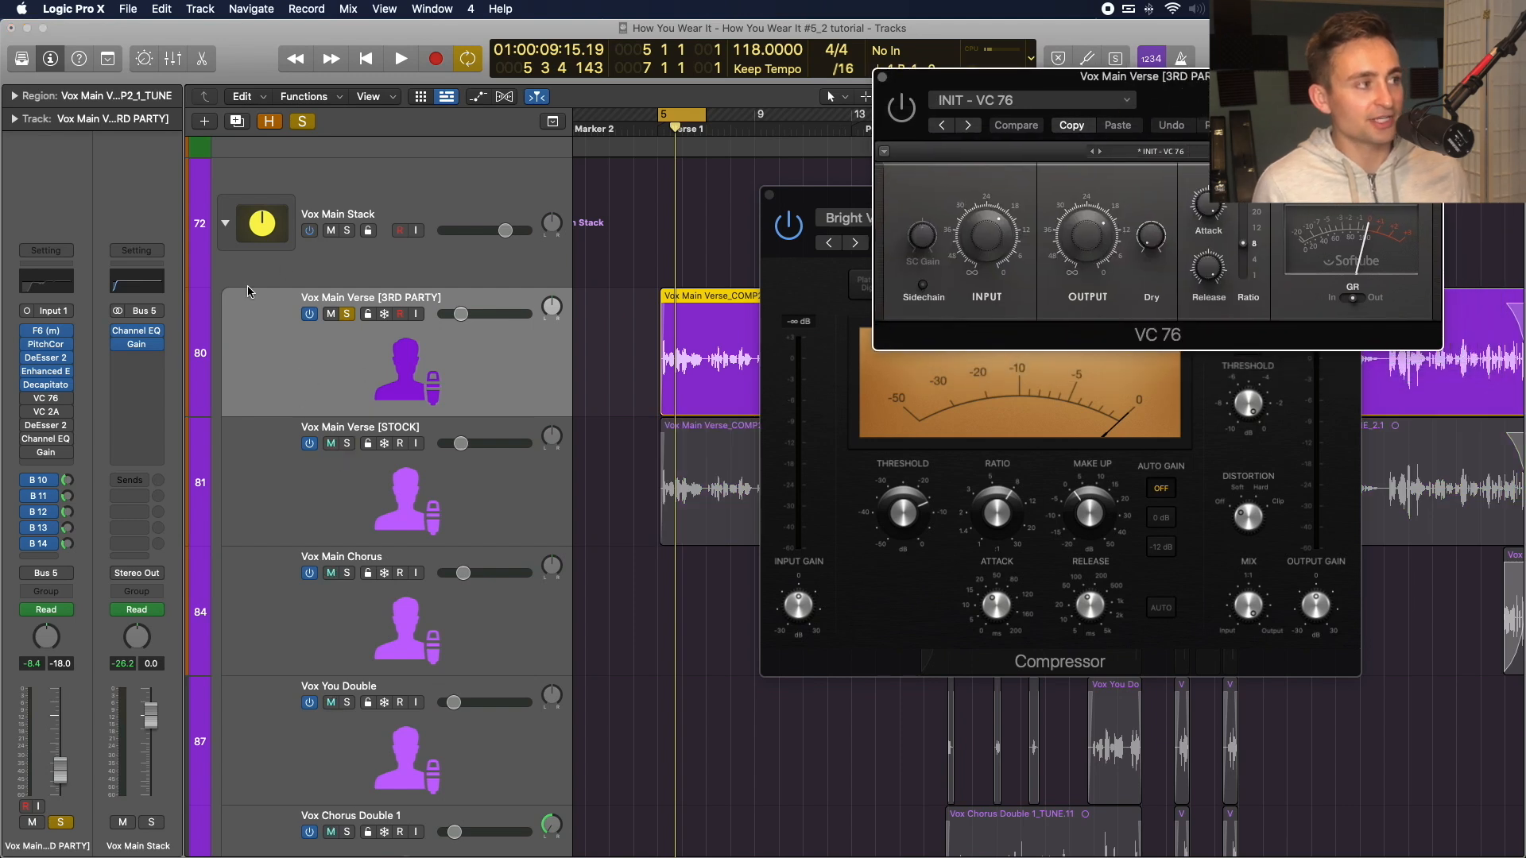
Move the cycle range to bars 7 to 9 and audition the [3RD PARTY] verse with VC 76 bypassed and switched on.
left_click(27, 398)
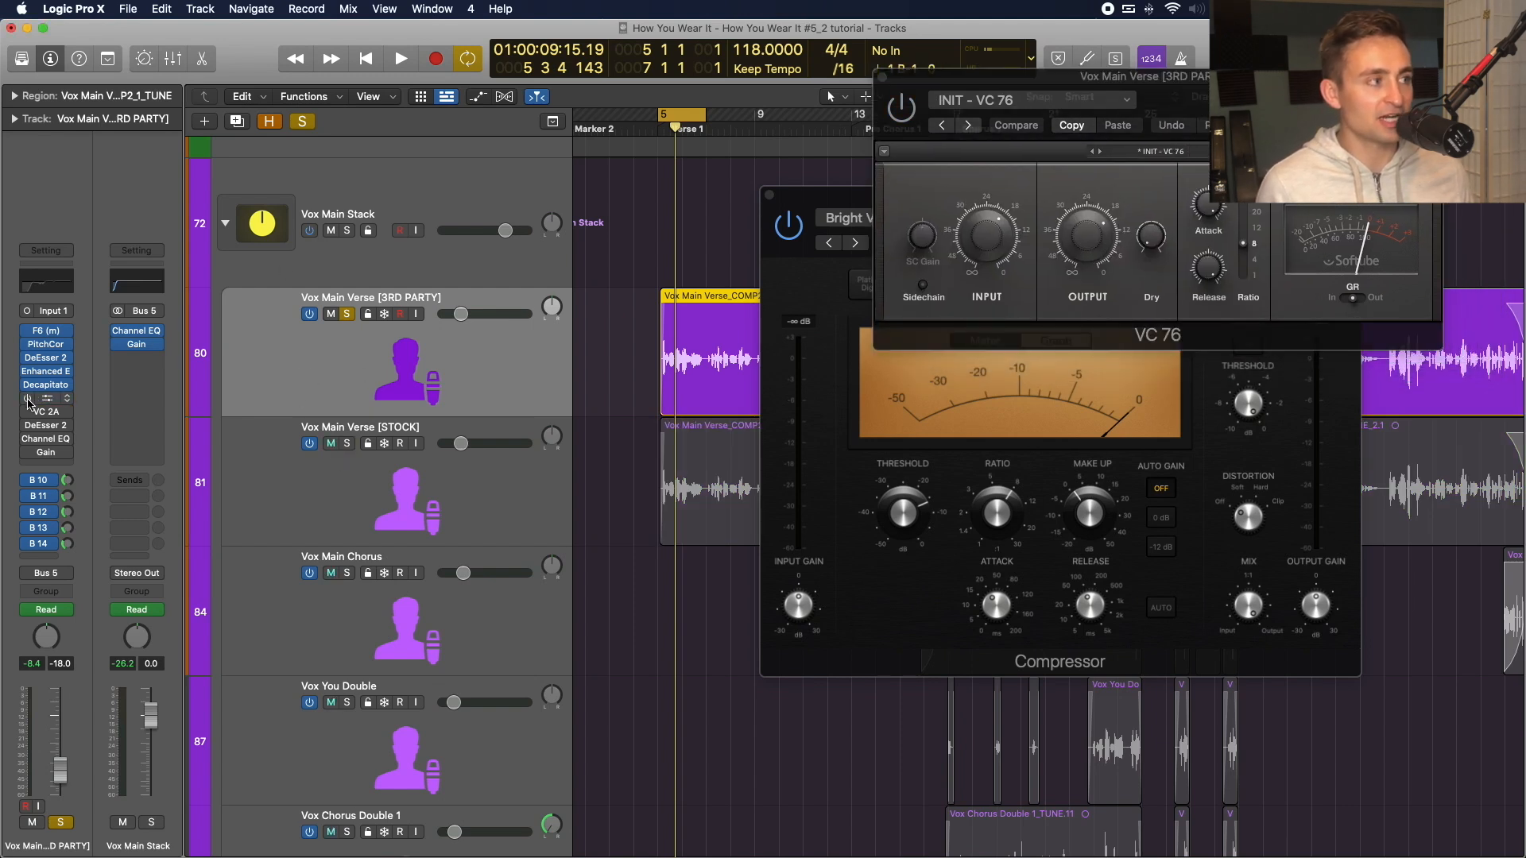
key("space")
left_click_drag(694, 103, 742, 104)
key("space")
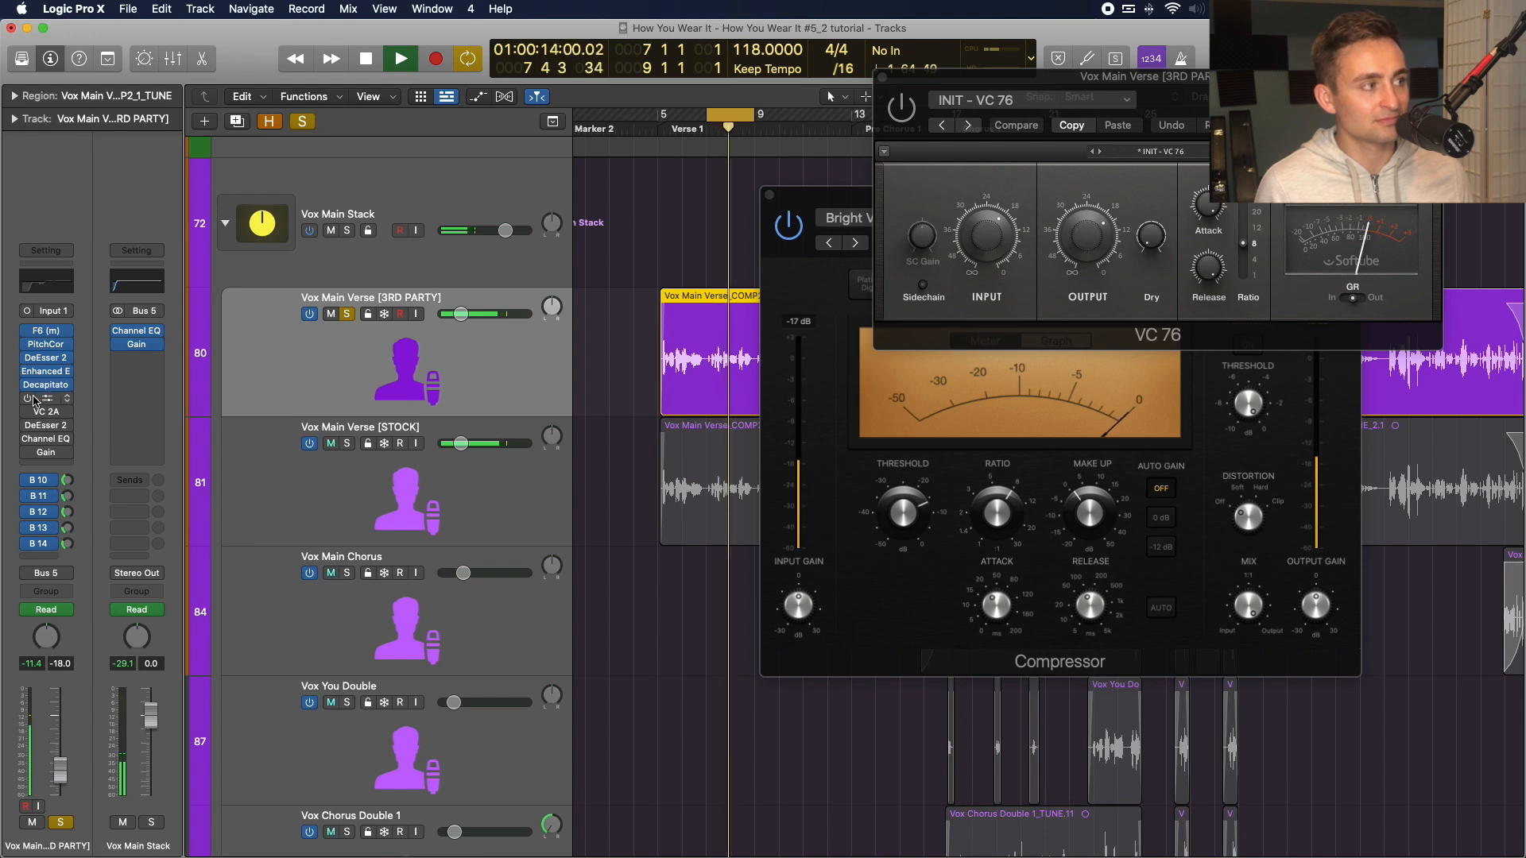
key("space")
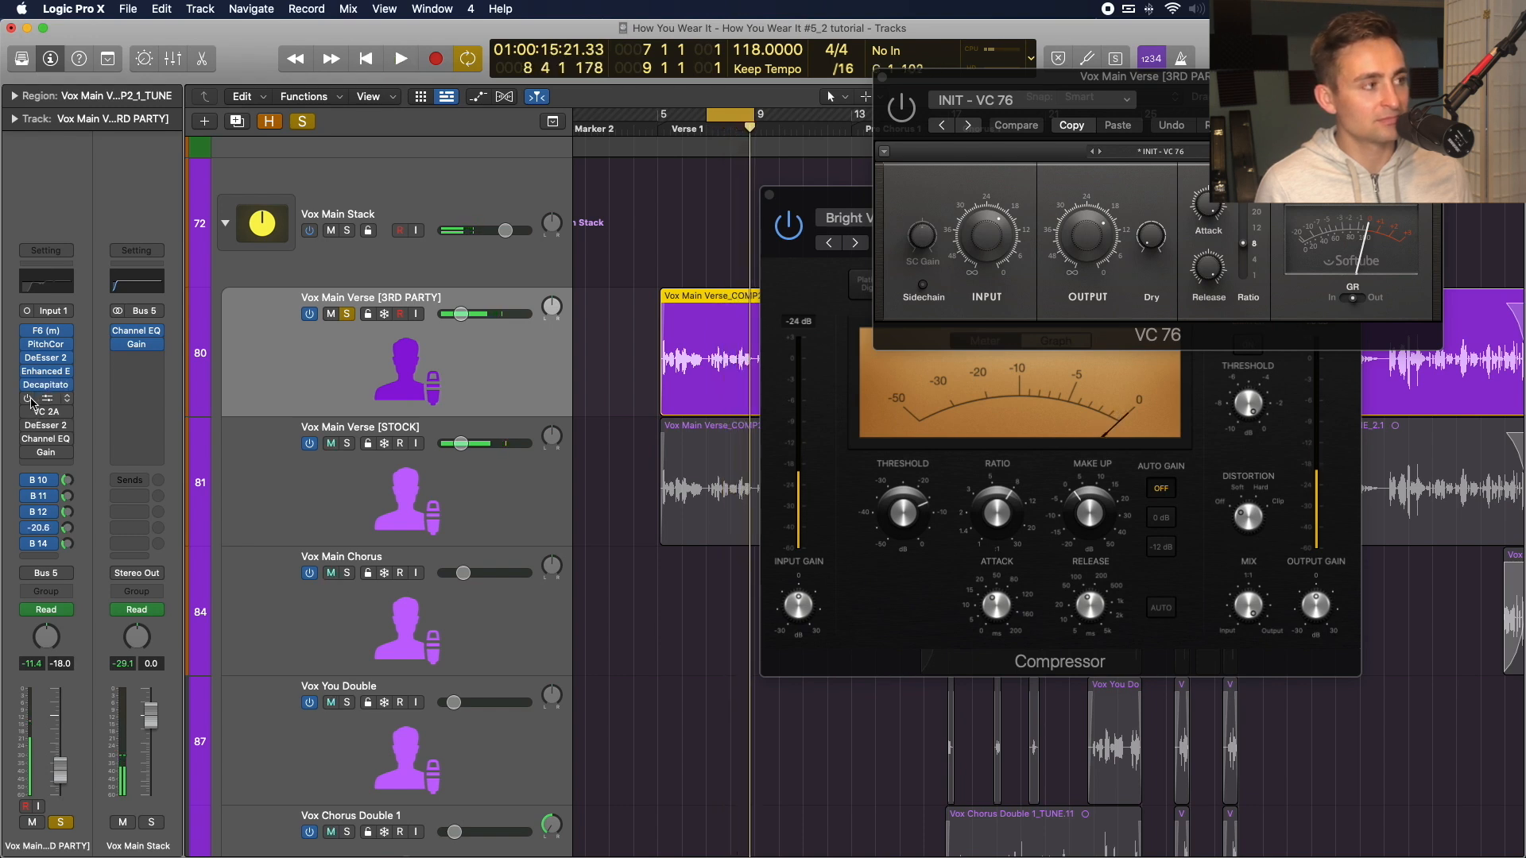
key("space")
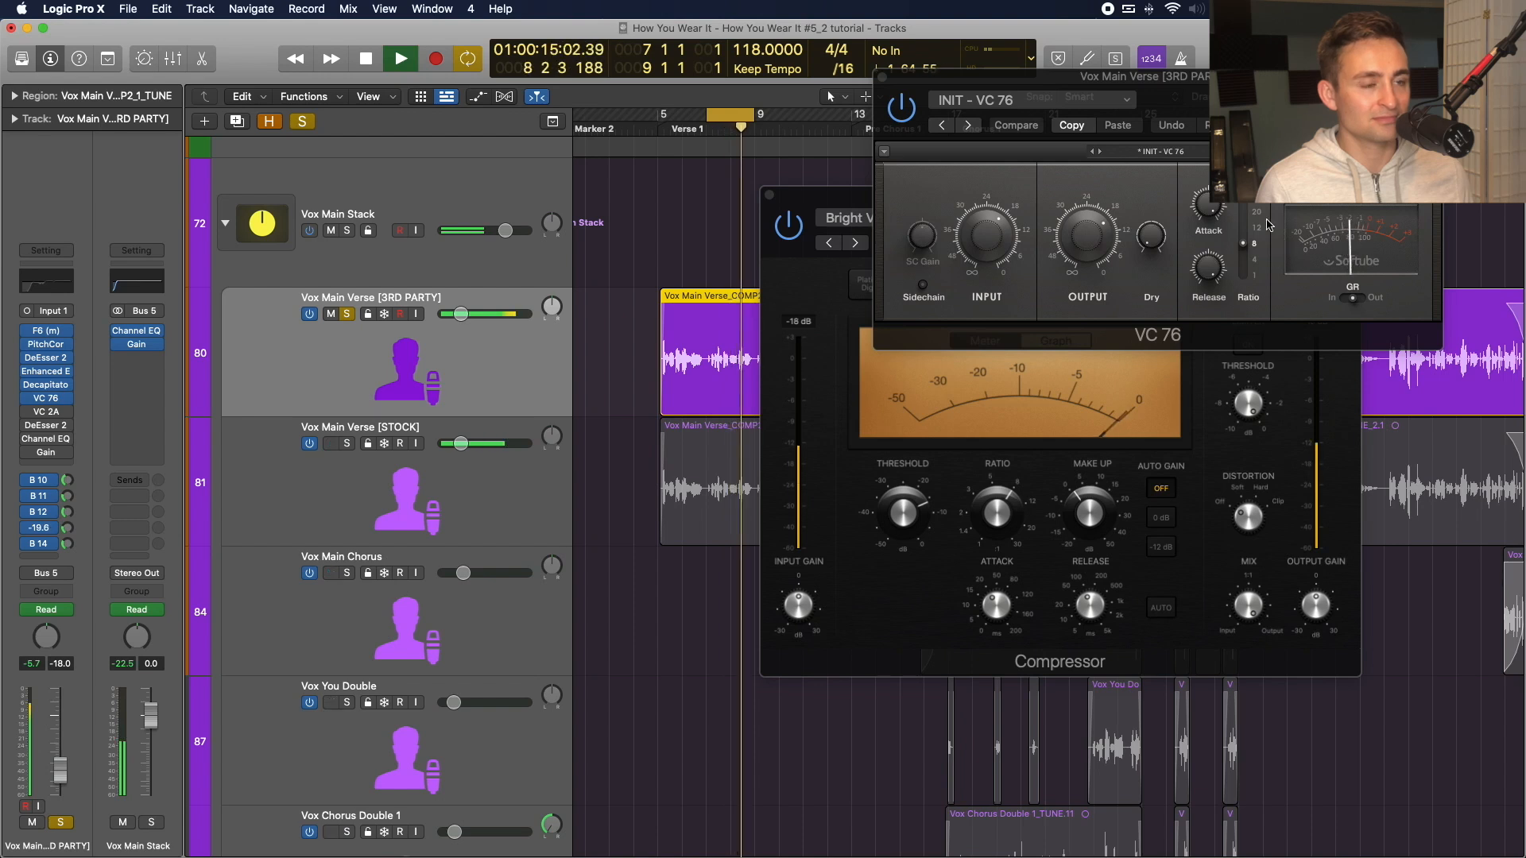
key("space")
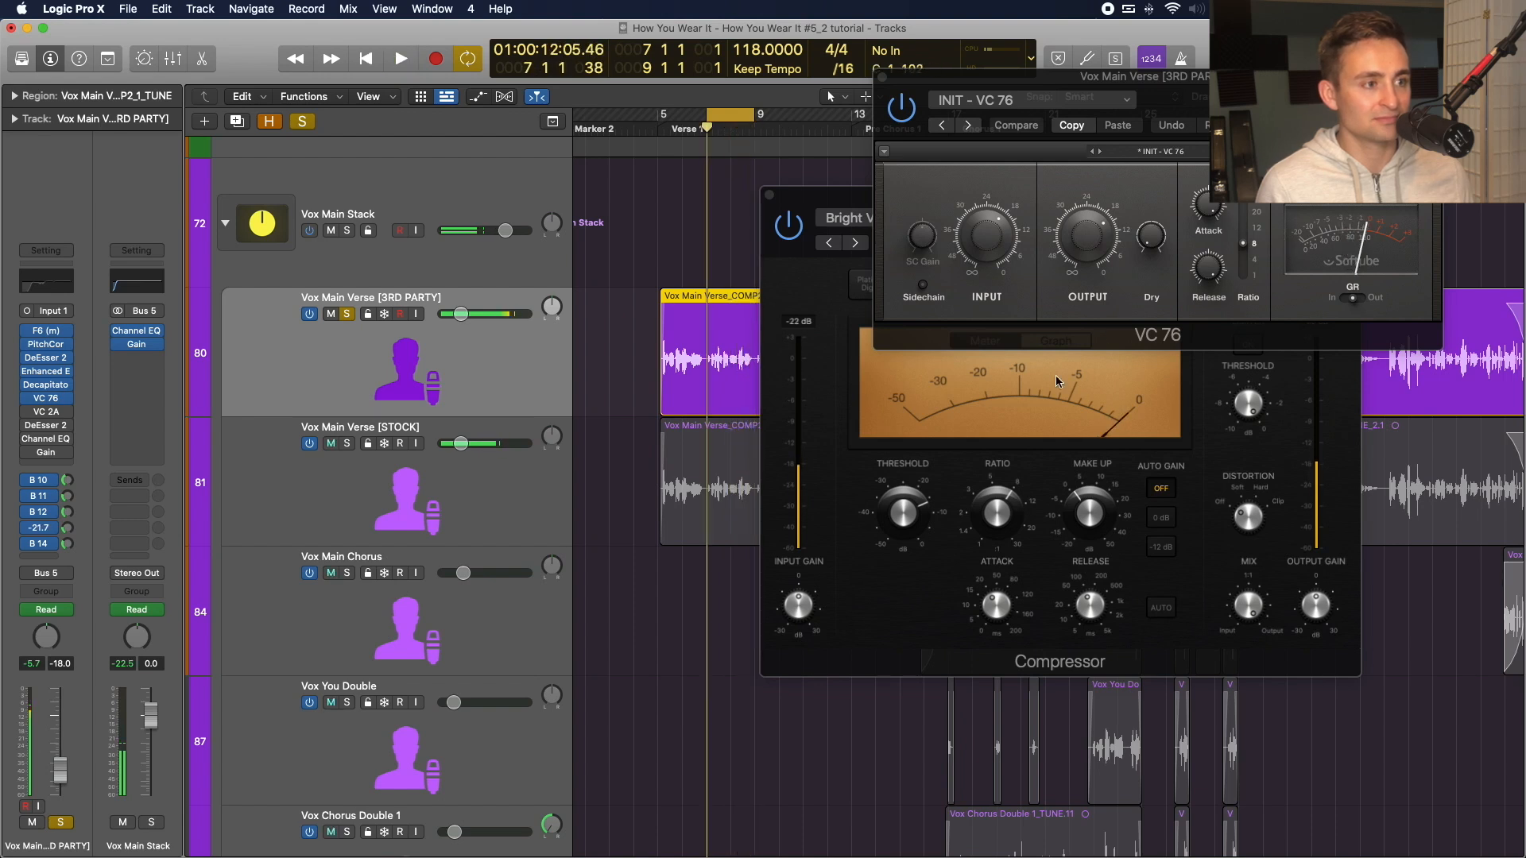
Solo the [STOCK] verse track instead, bring up its Compressor, and play the loop to check its gain reduction.
left_click(347, 445)
left_click(332, 493)
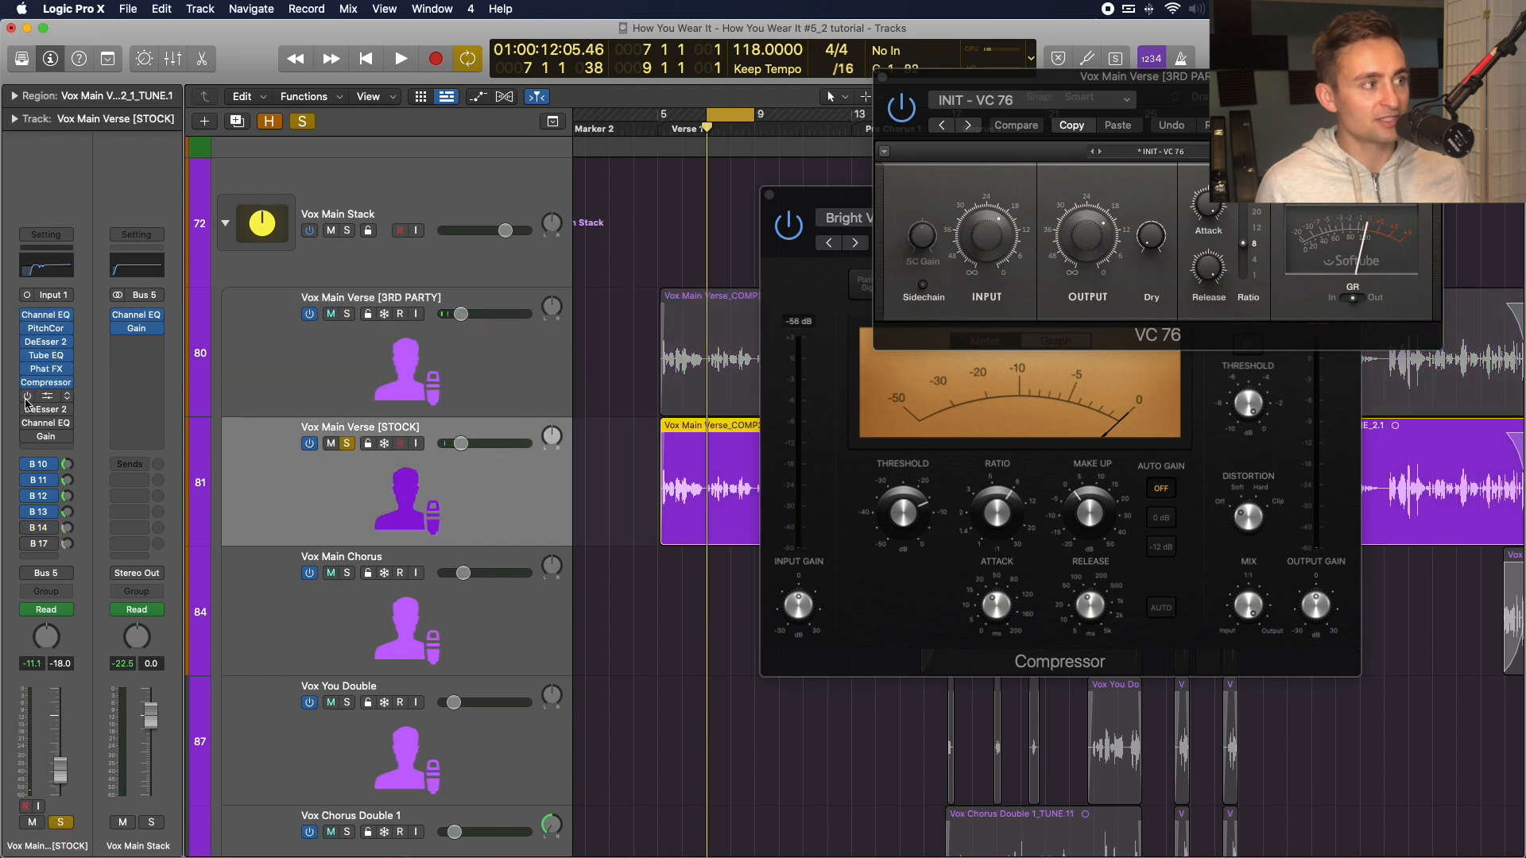
left_click(48, 383)
left_click(48, 383)
key("space")
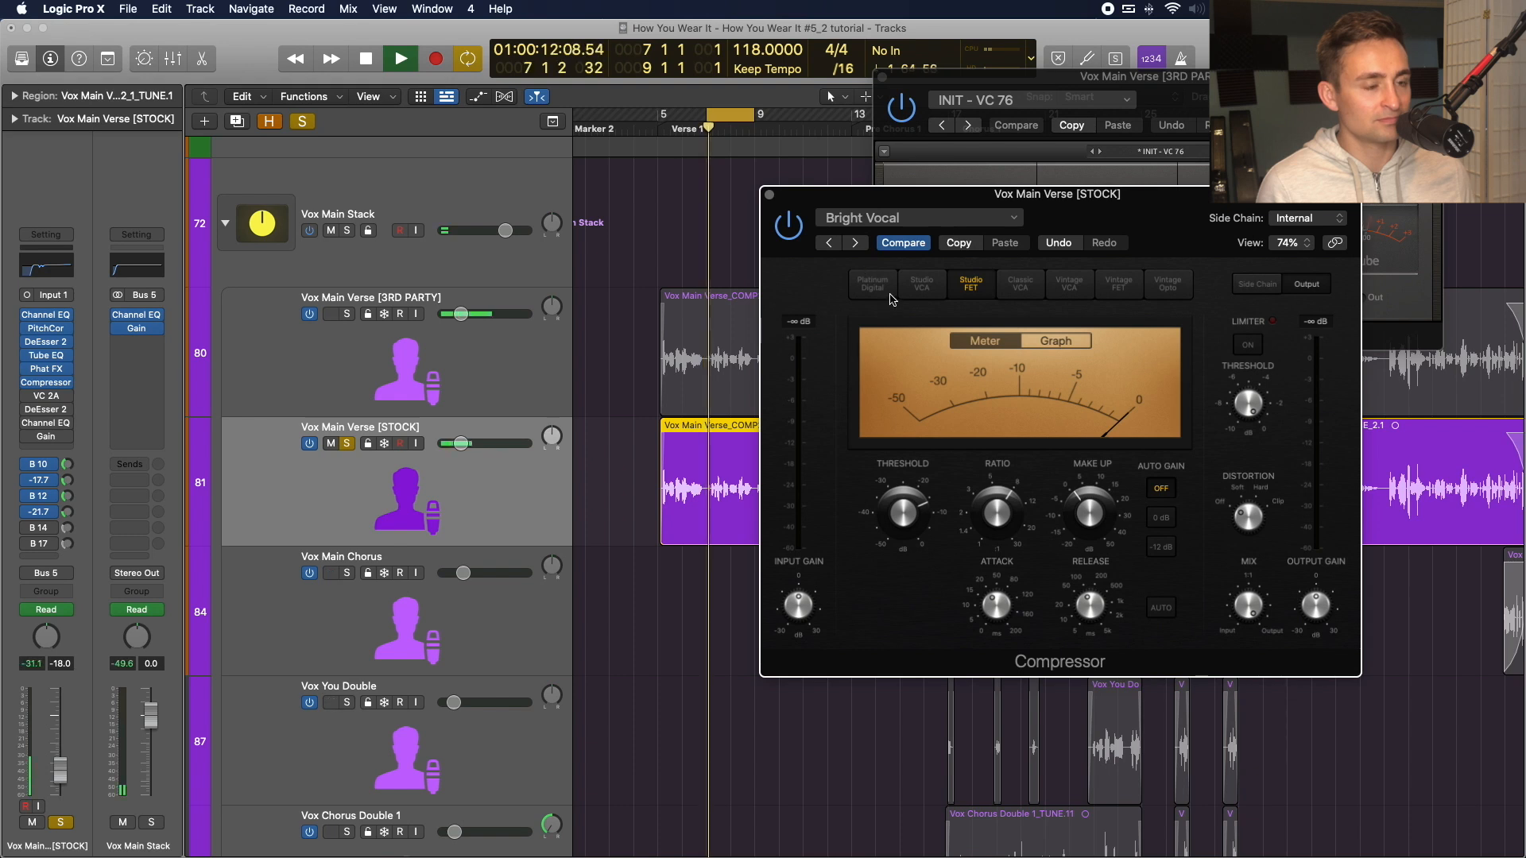
mouse_move(1000, 501)
key("space")
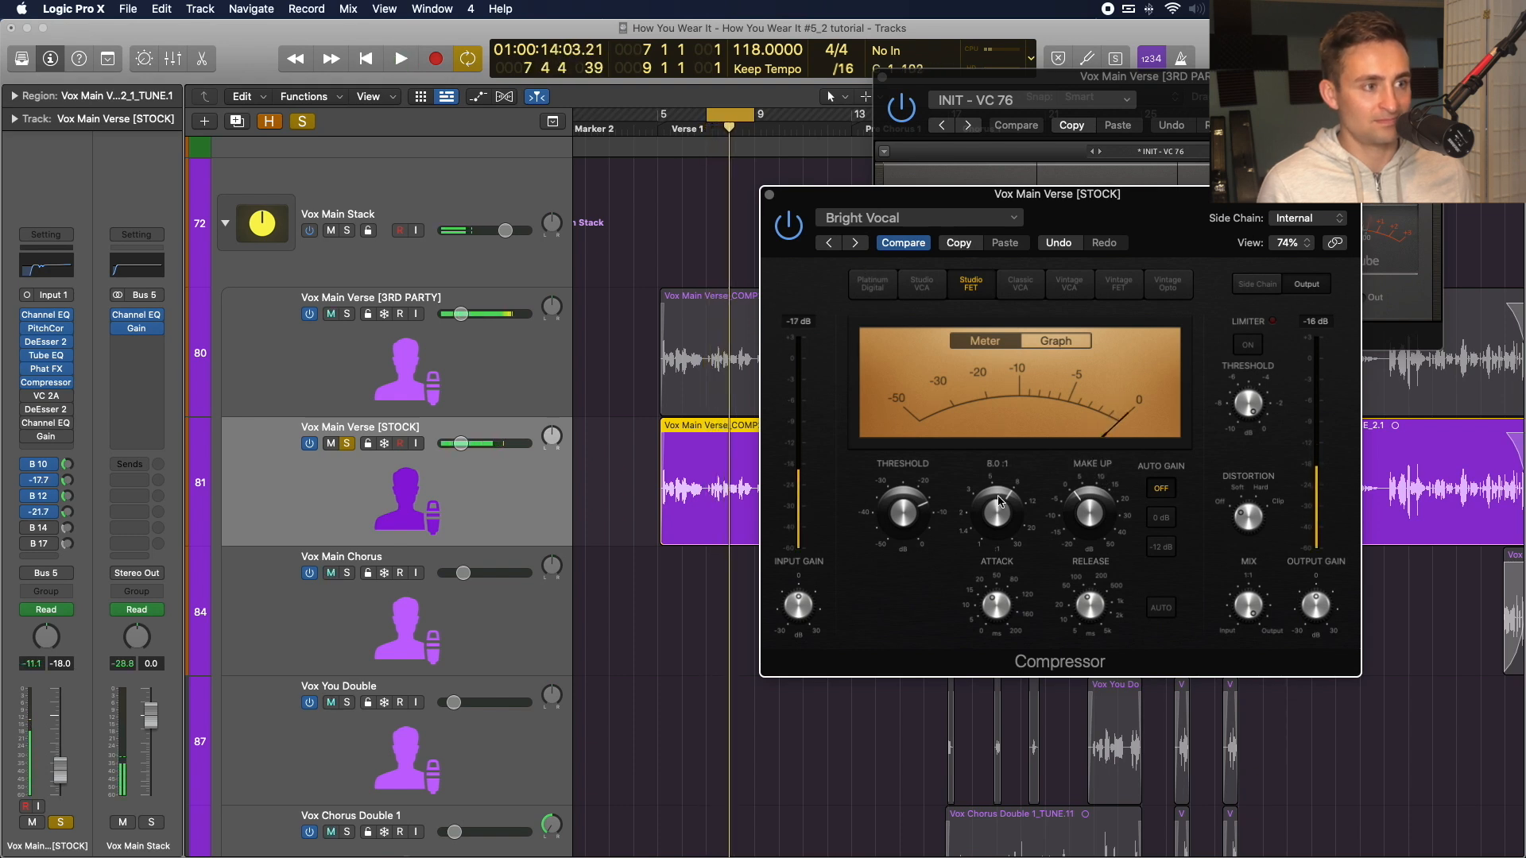
Lower the [STOCK] Compressor's threshold to match the VC 76 gain reduction, with both plug-in meters in view during loop playback.
left_click(1264, 77)
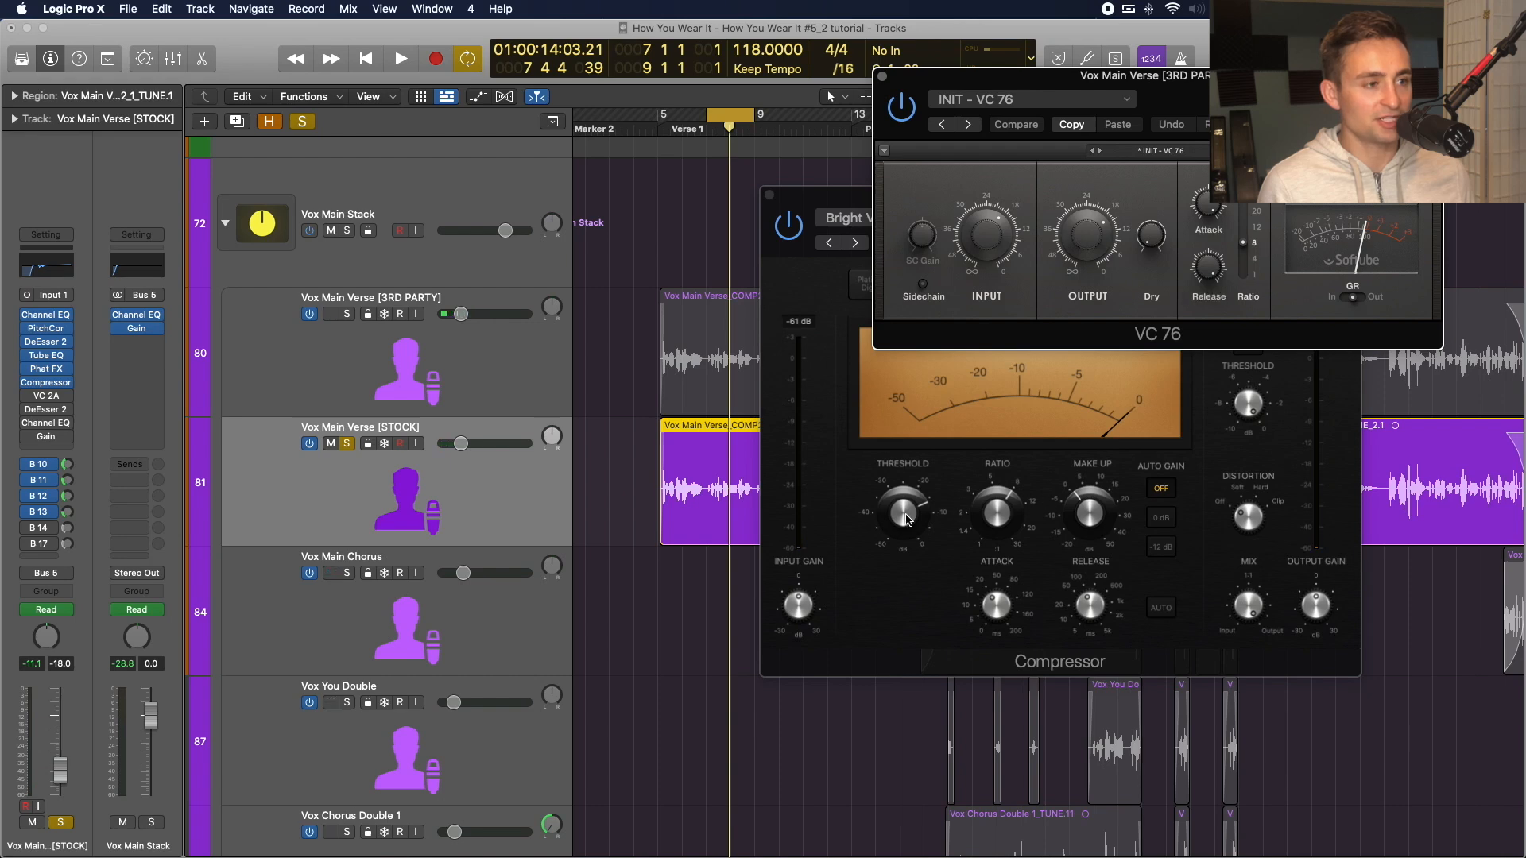
left_click(930, 515)
key("space")
left_click_drag(1214, 205, 1285, 325)
mouse_move(982, 612)
left_mouse_down()
mouse_move(982, 642)
mouse_move(979, 626)
left_mouse_up()
key("space")
key("space")
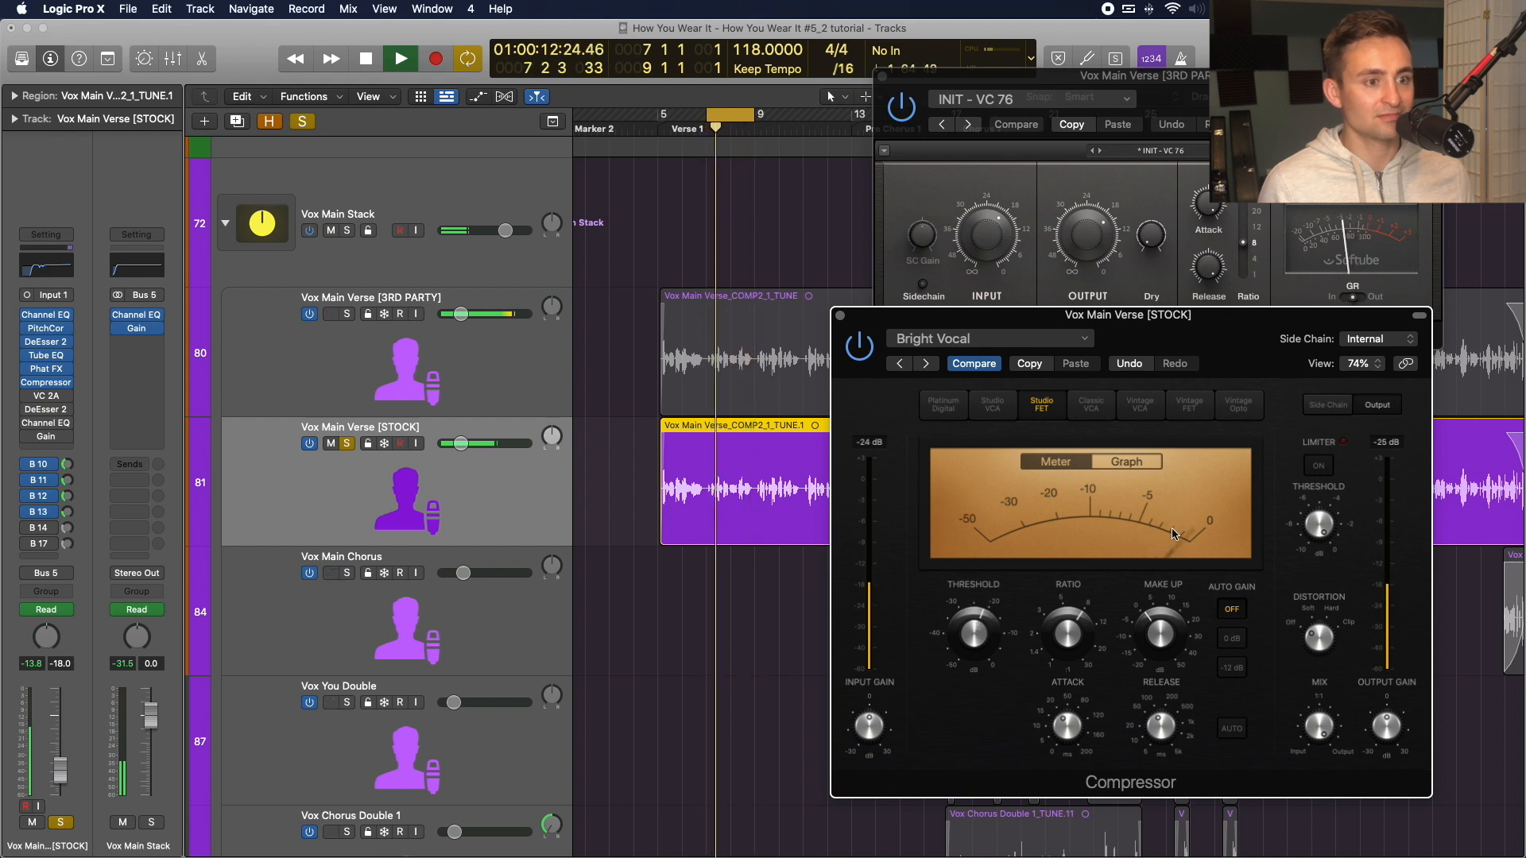
mouse_move(1085, 232)
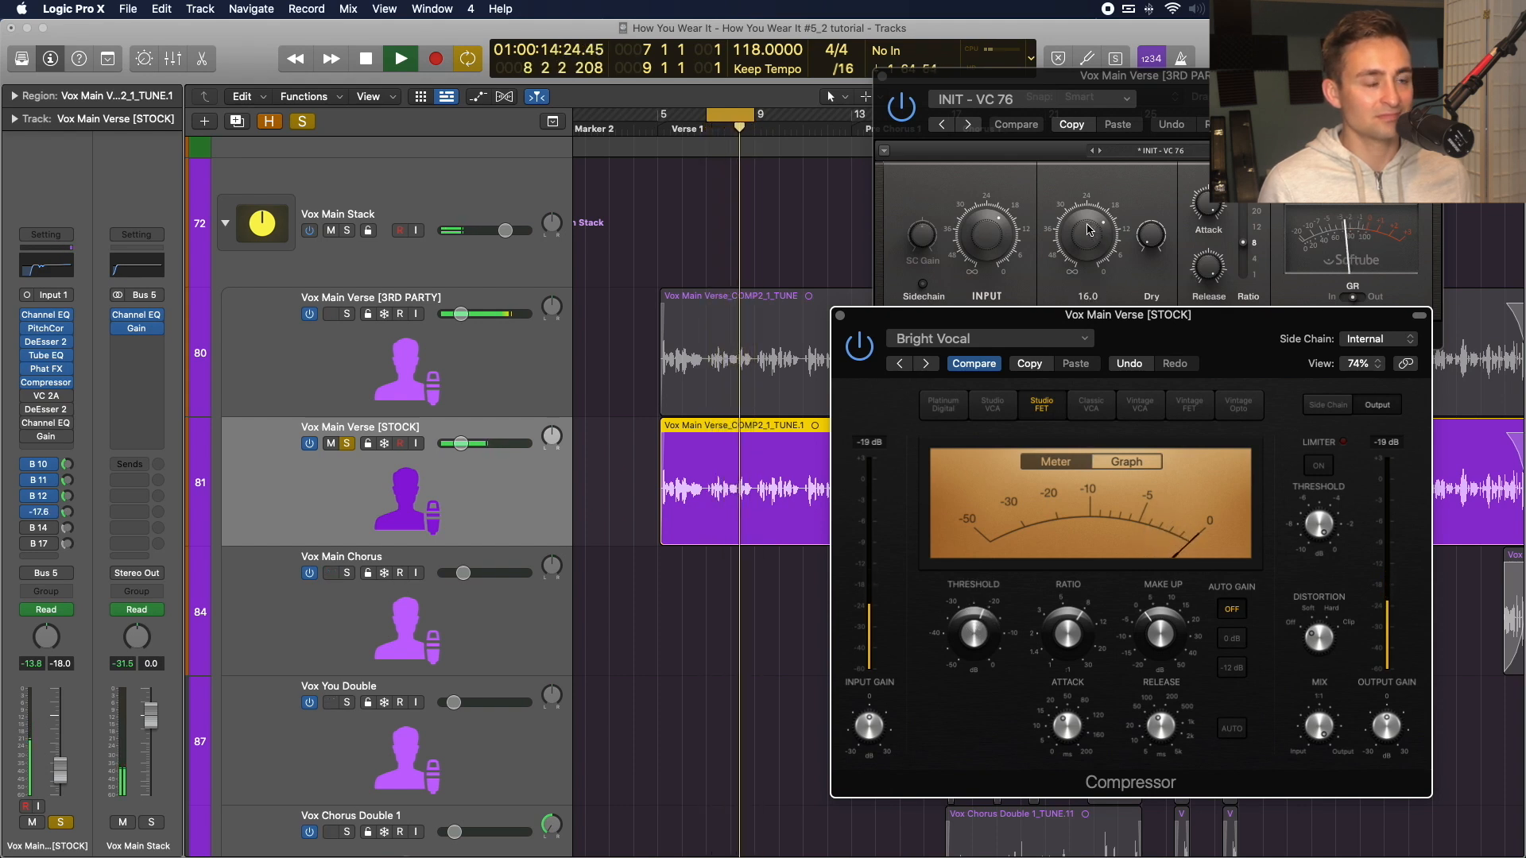
key("space")
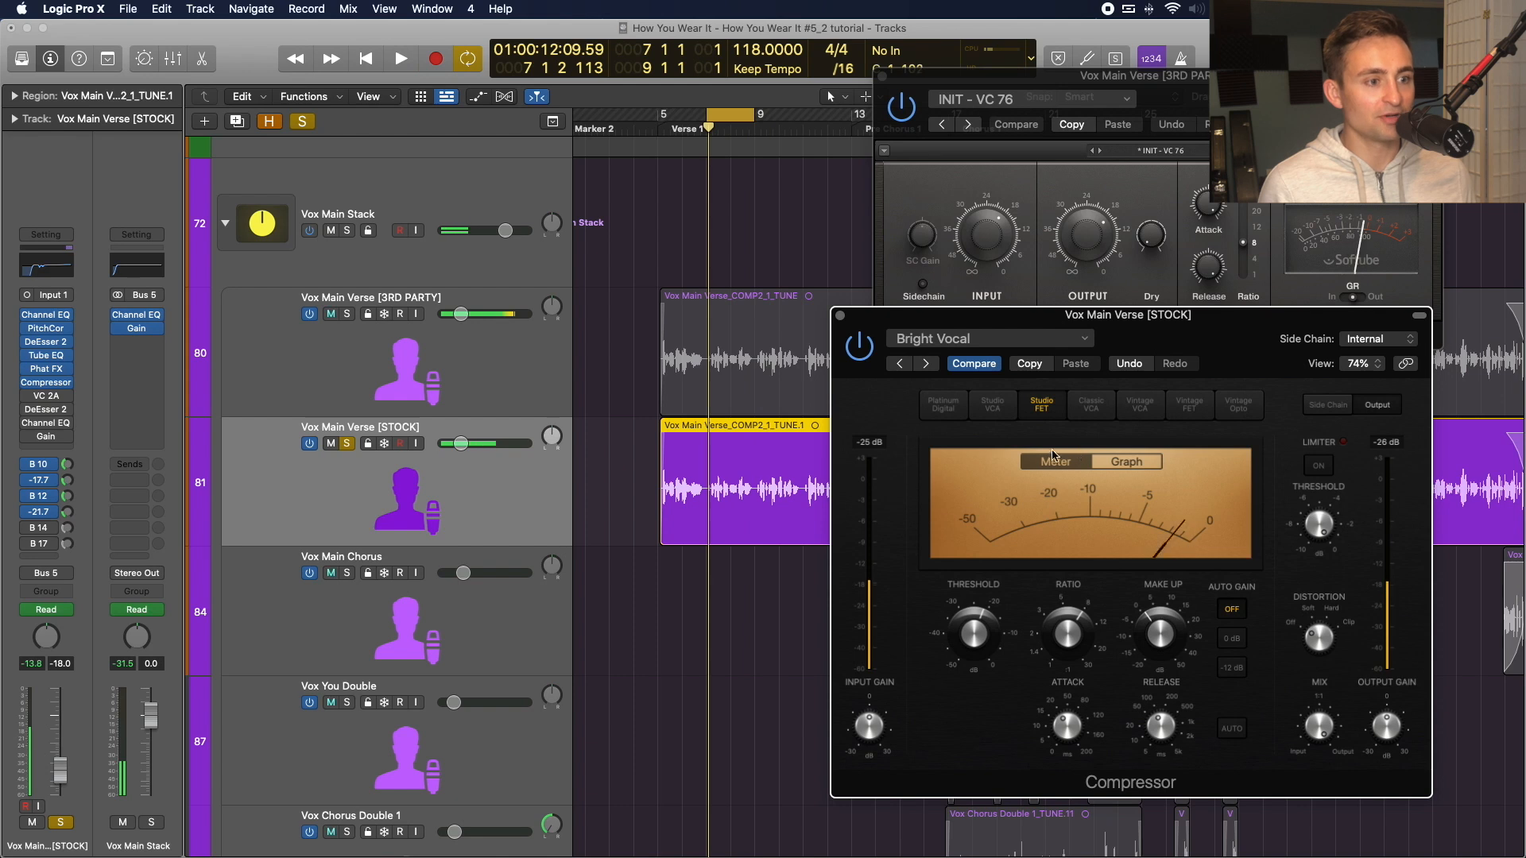
Audition the [3RD PARTY] verse against [STOCK] and set the [STOCK] Compressor's make-up gain to 12.5 dB.
left_click(347, 314, "alt")
key("space")
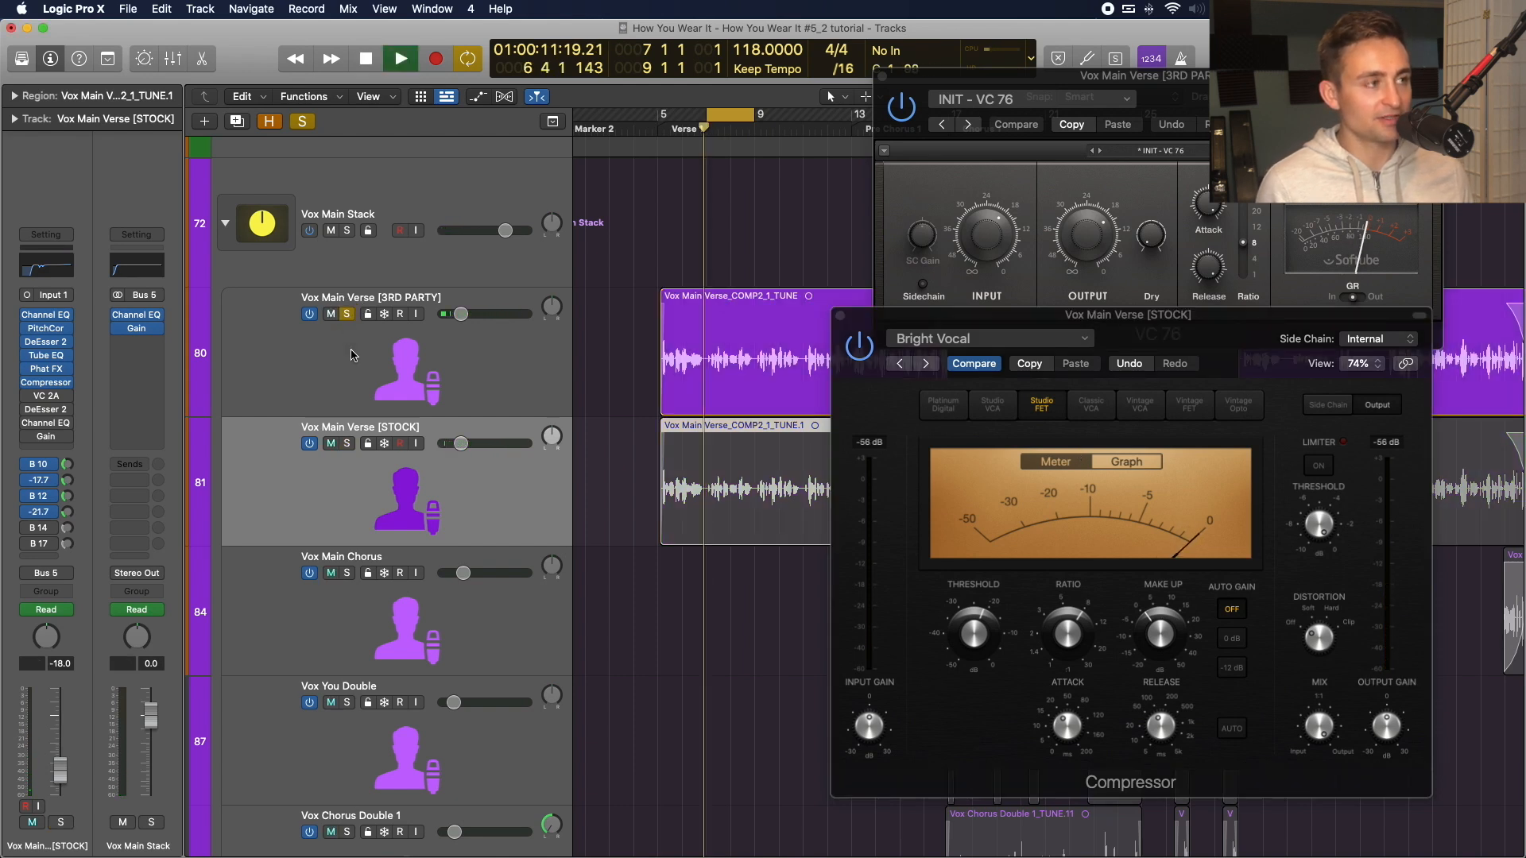
left_click(349, 445, "alt")
key("space")
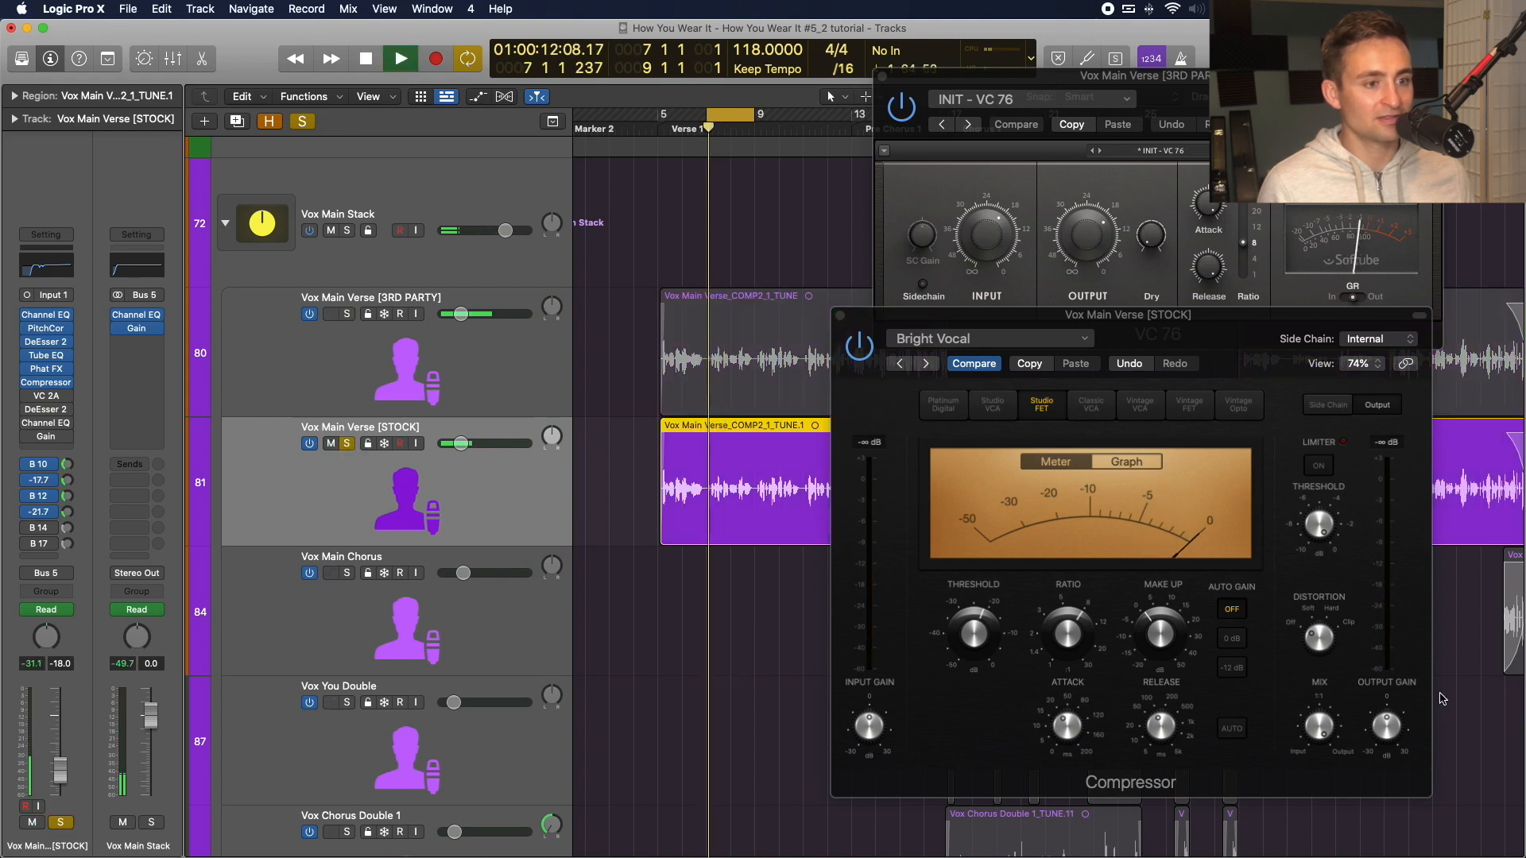
left_click_drag(1160, 619, 1162, 592)
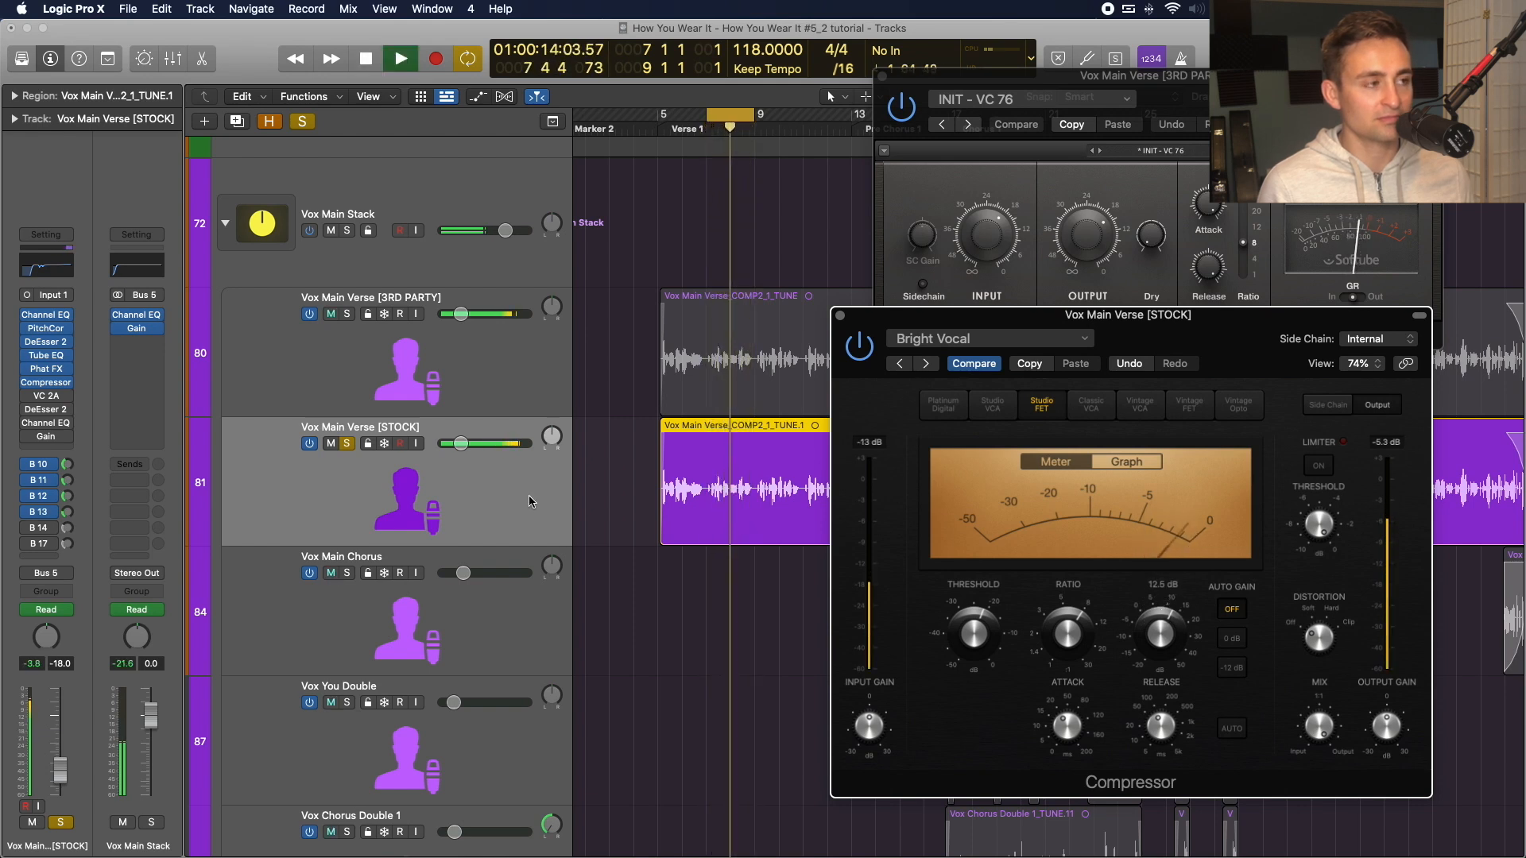
Alternate solo between the [3RD PARTY] and [STOCK] verses during loop playback to compare their tone and level.
left_click(348, 314)
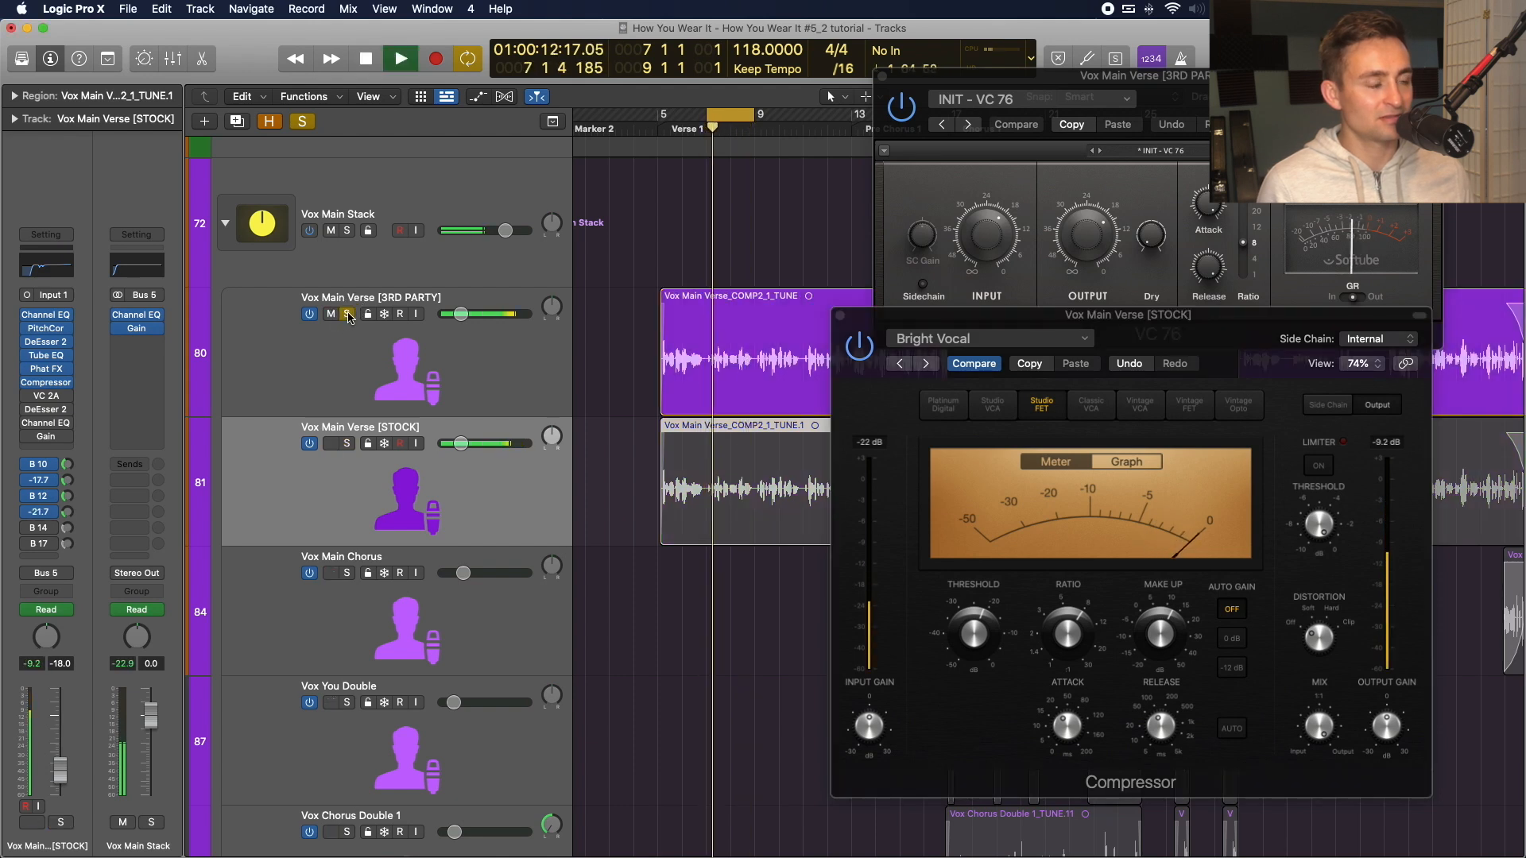
key("space")
left_click(346, 441)
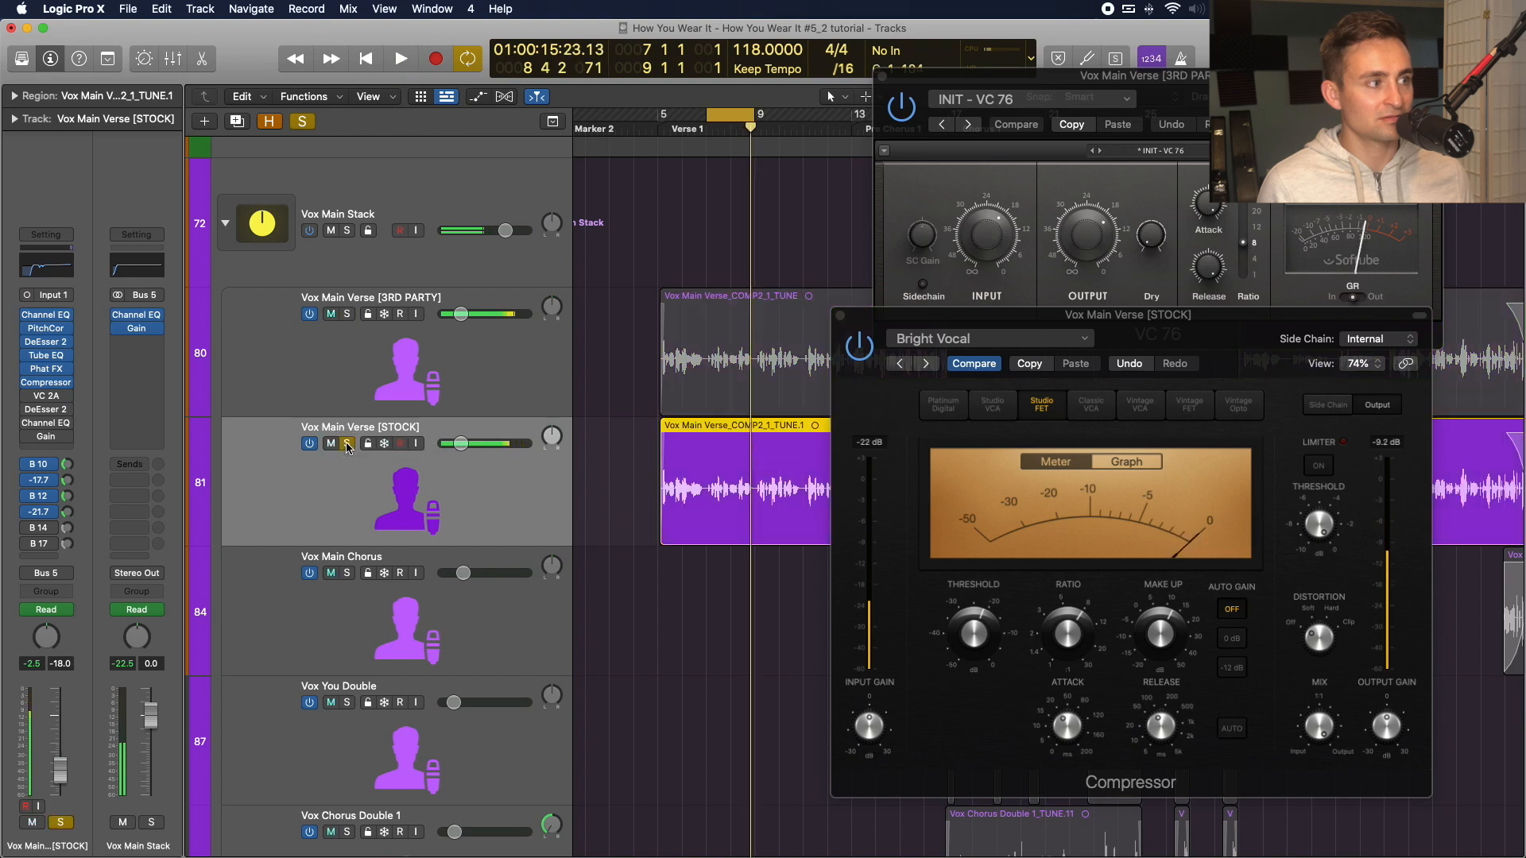
key("space")
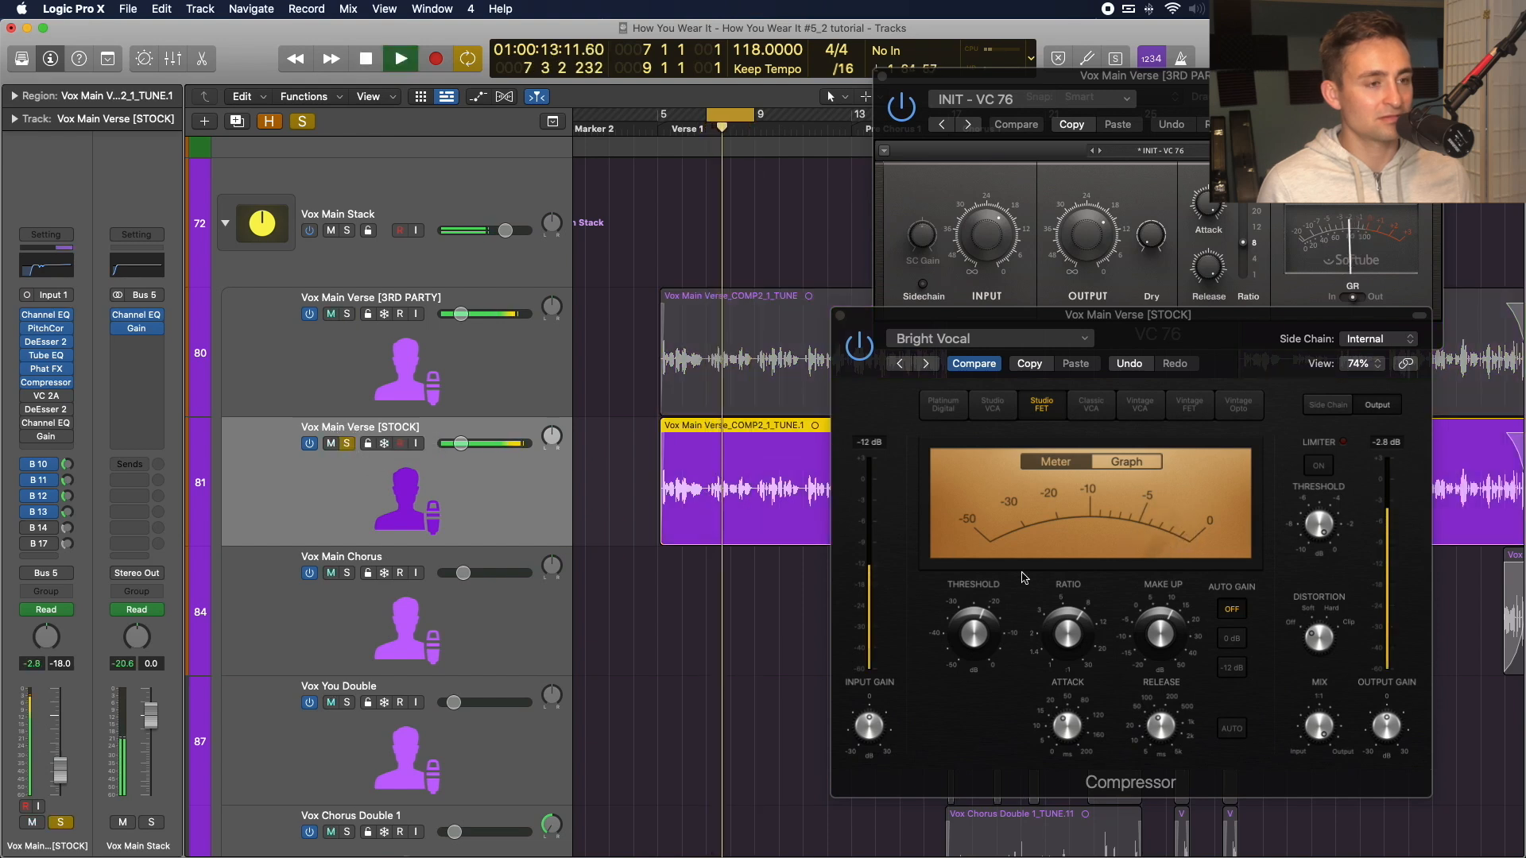
left_click_drag(1226, 335, 1226, 229)
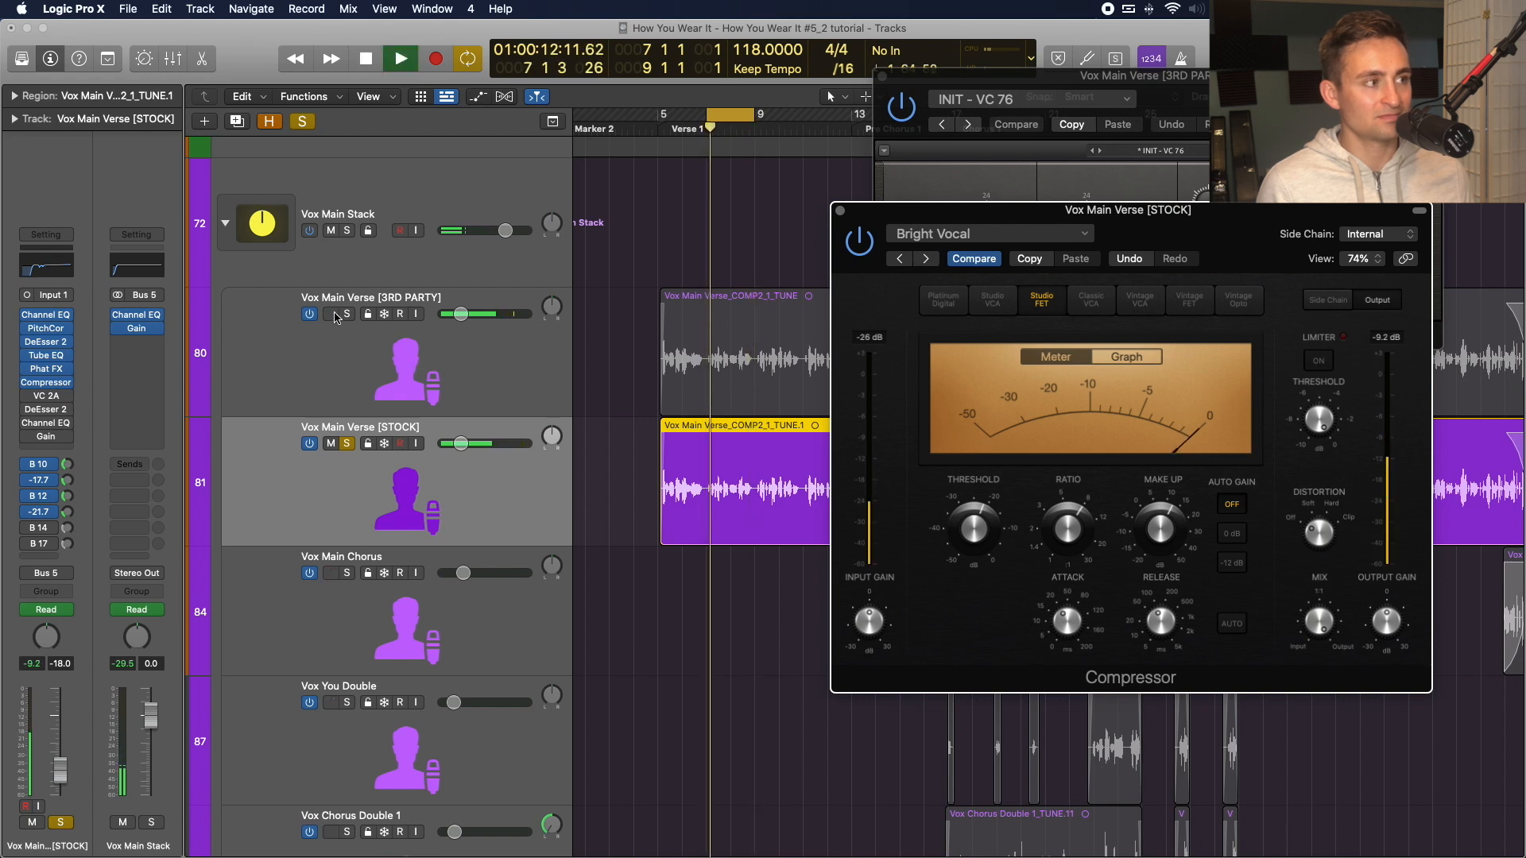
key("space")
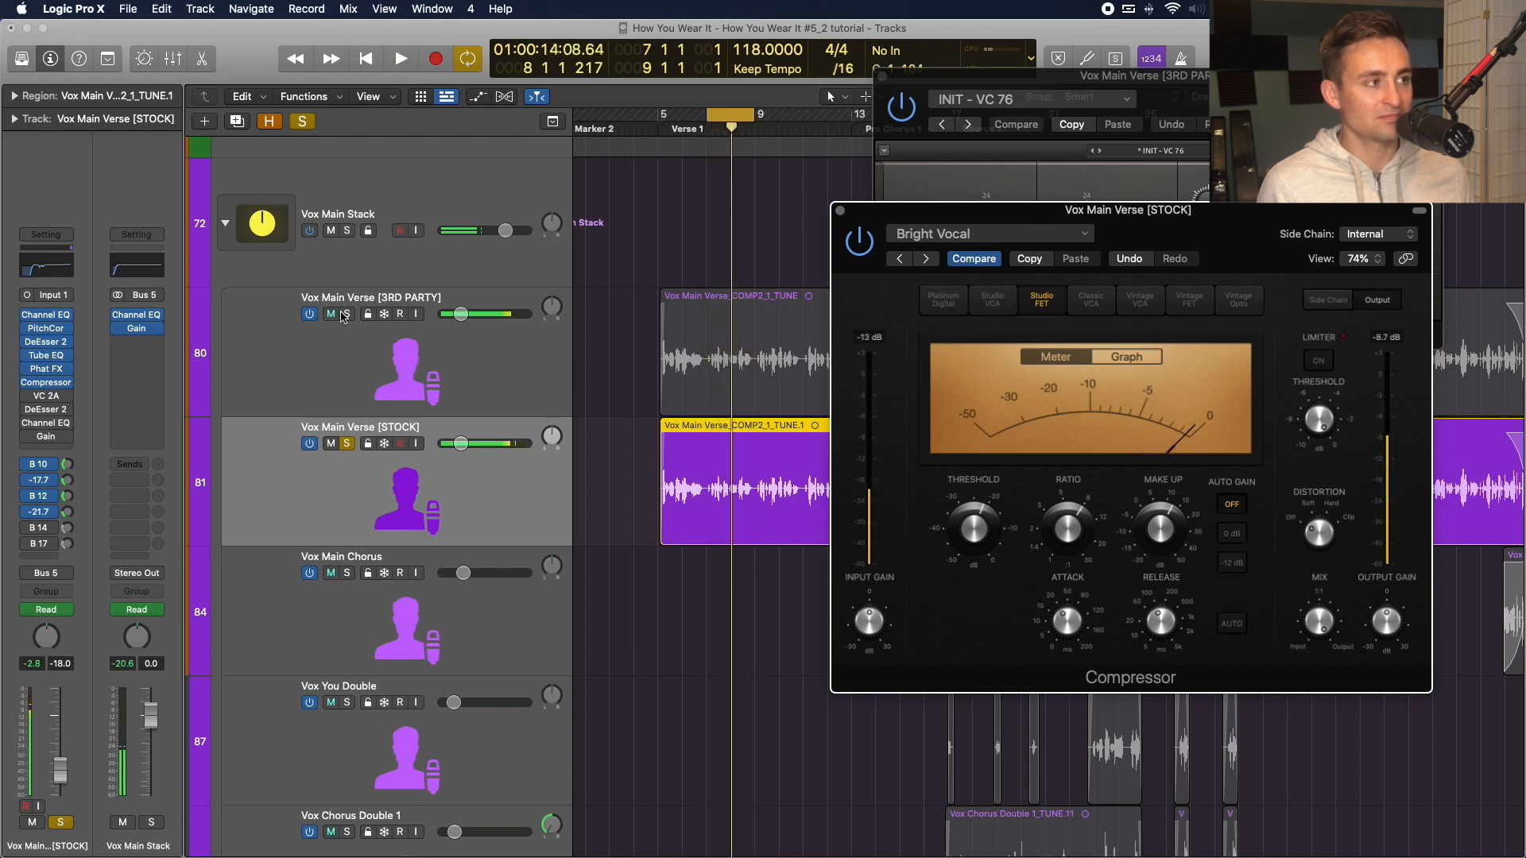
left_click(348, 316)
key("space")
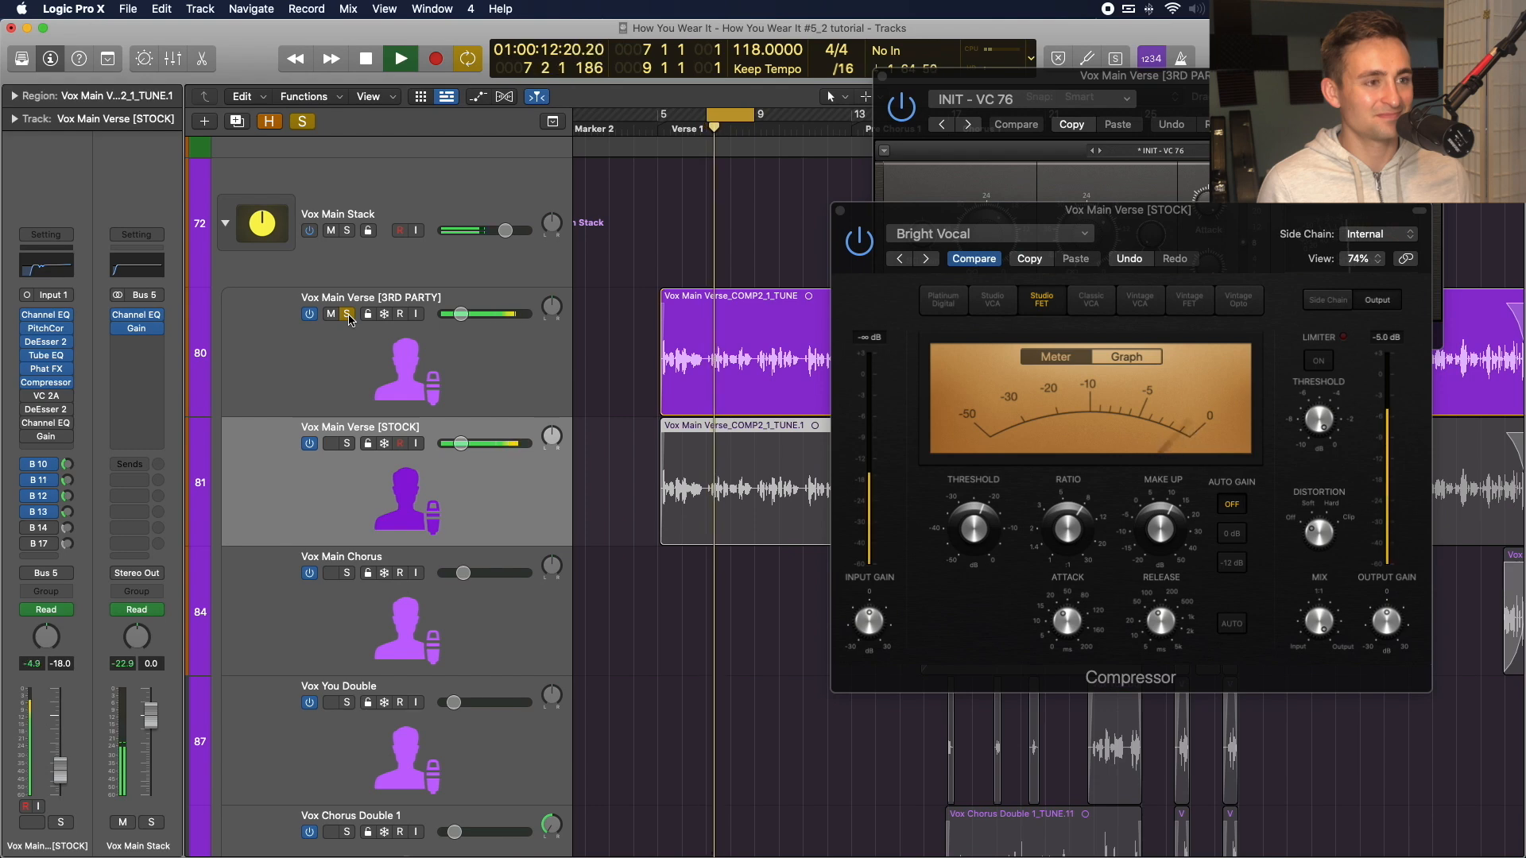
key("space")
left_click(321, 477)
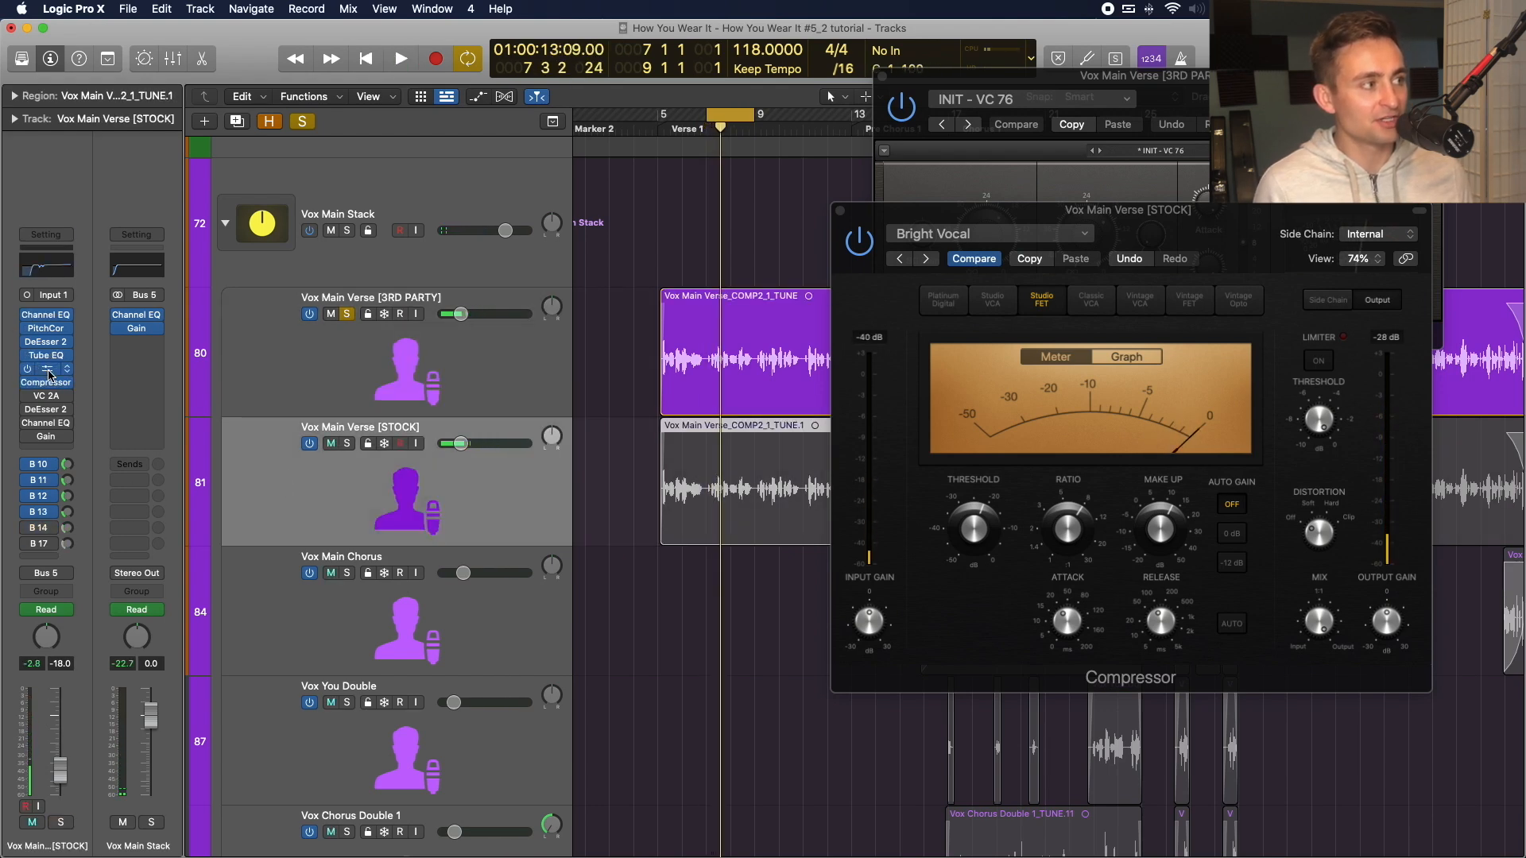
Bring up Phat FX on the [STOCK] verse and tune its bandpass low cutoff to 179.9 Hz during loop playback.
left_click(48, 371)
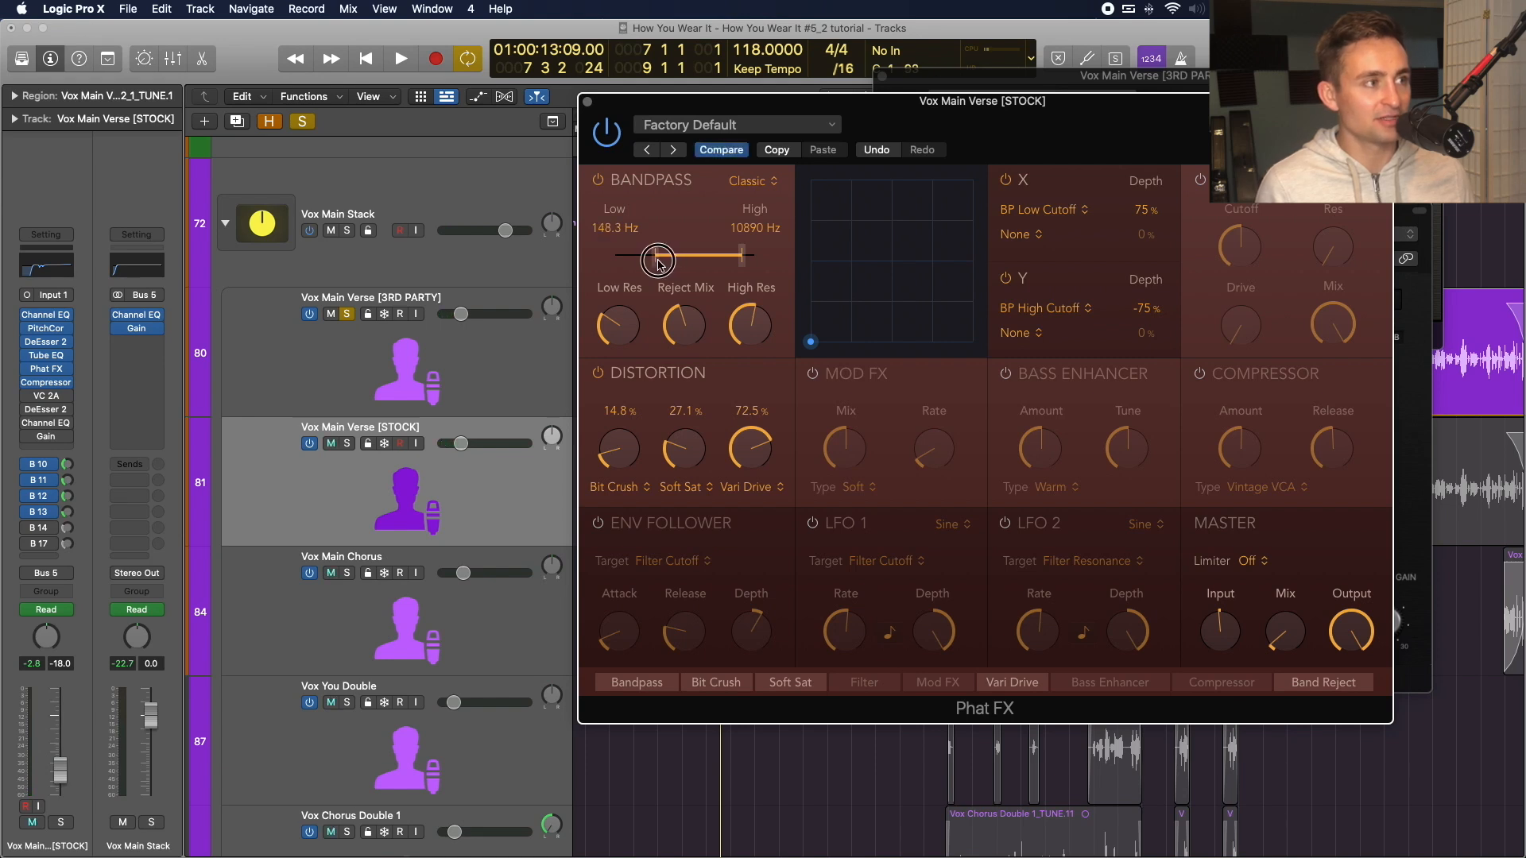
left_click_drag(763, 101, 785, 101)
key("space")
mouse_move(672, 262)
left_mouse_down()
mouse_move(647, 257)
mouse_move(670, 258)
left_mouse_up()
key("space")
left_click(347, 443, "alt")
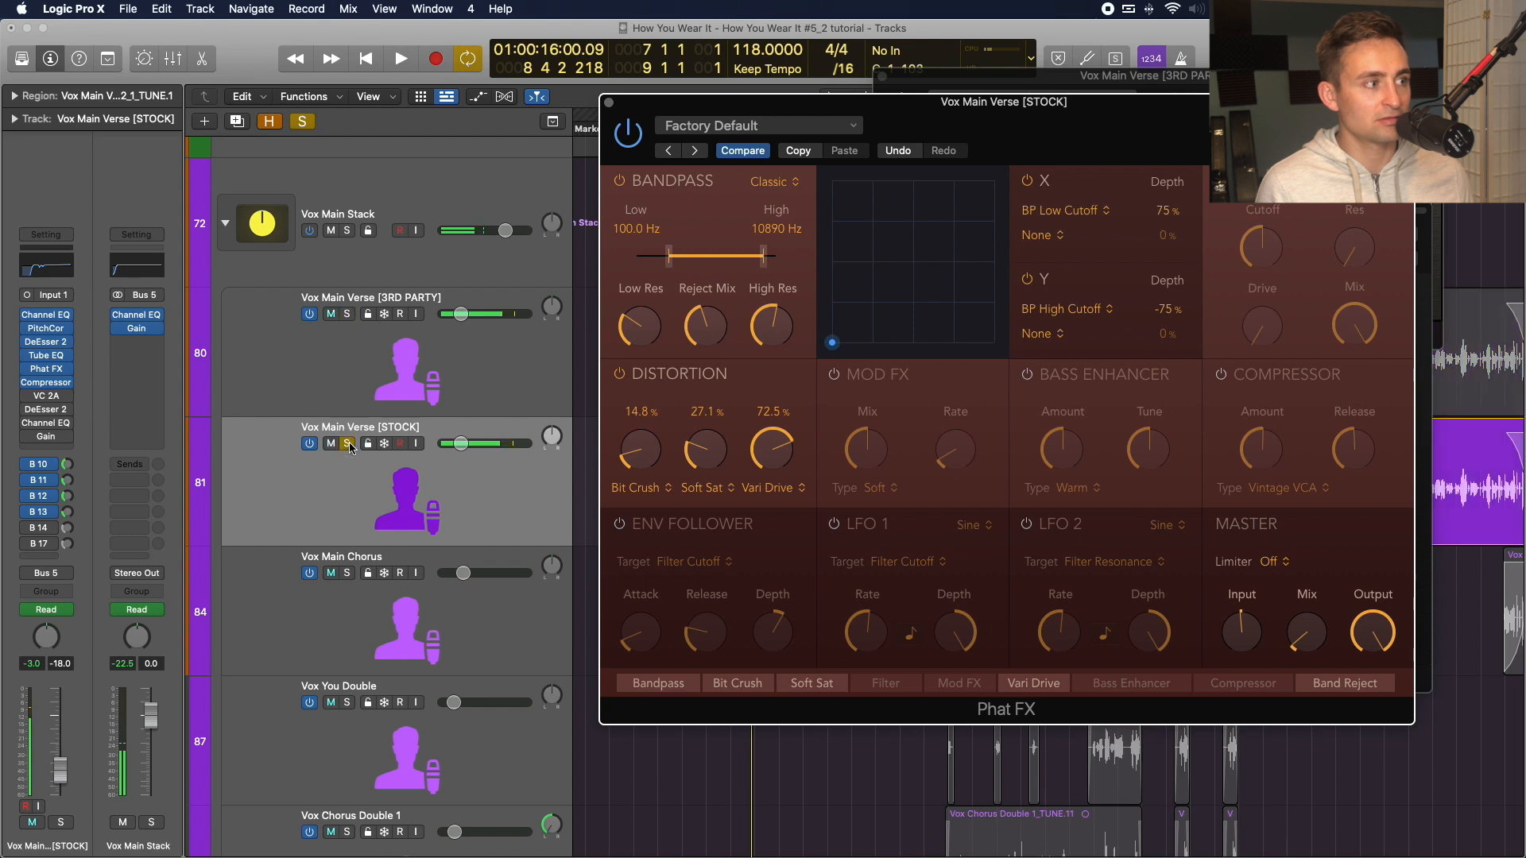
key("space")
left_click_drag(670, 260, 681, 261)
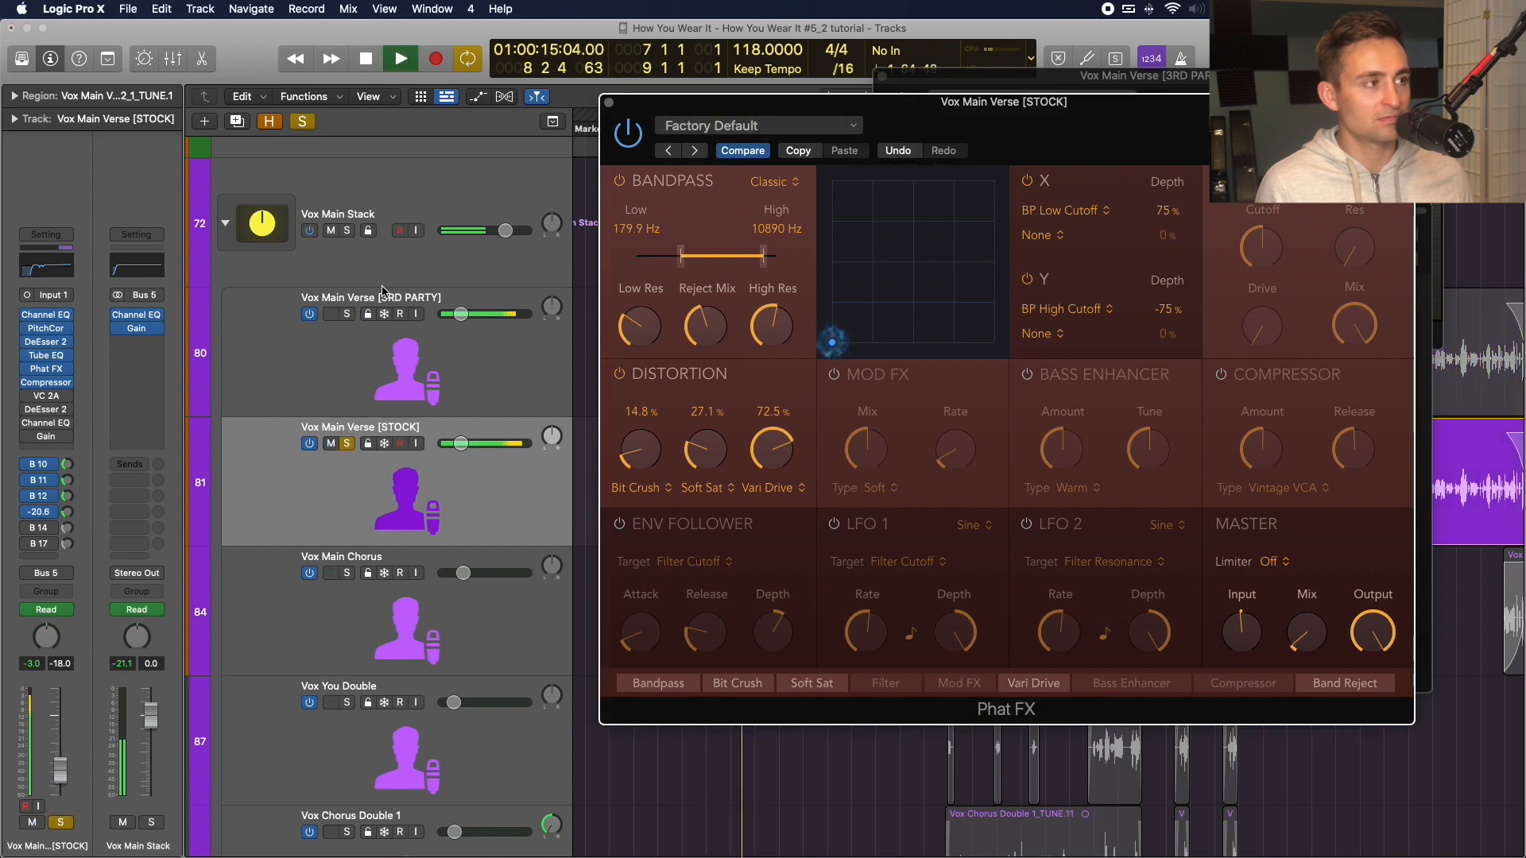
Compare with the [3RD PARTY] verse and set the [STOCK] Phat FX bandpass range to 142.2 Hz low and 12590 Hz high.
left_click(348, 315, "alt")
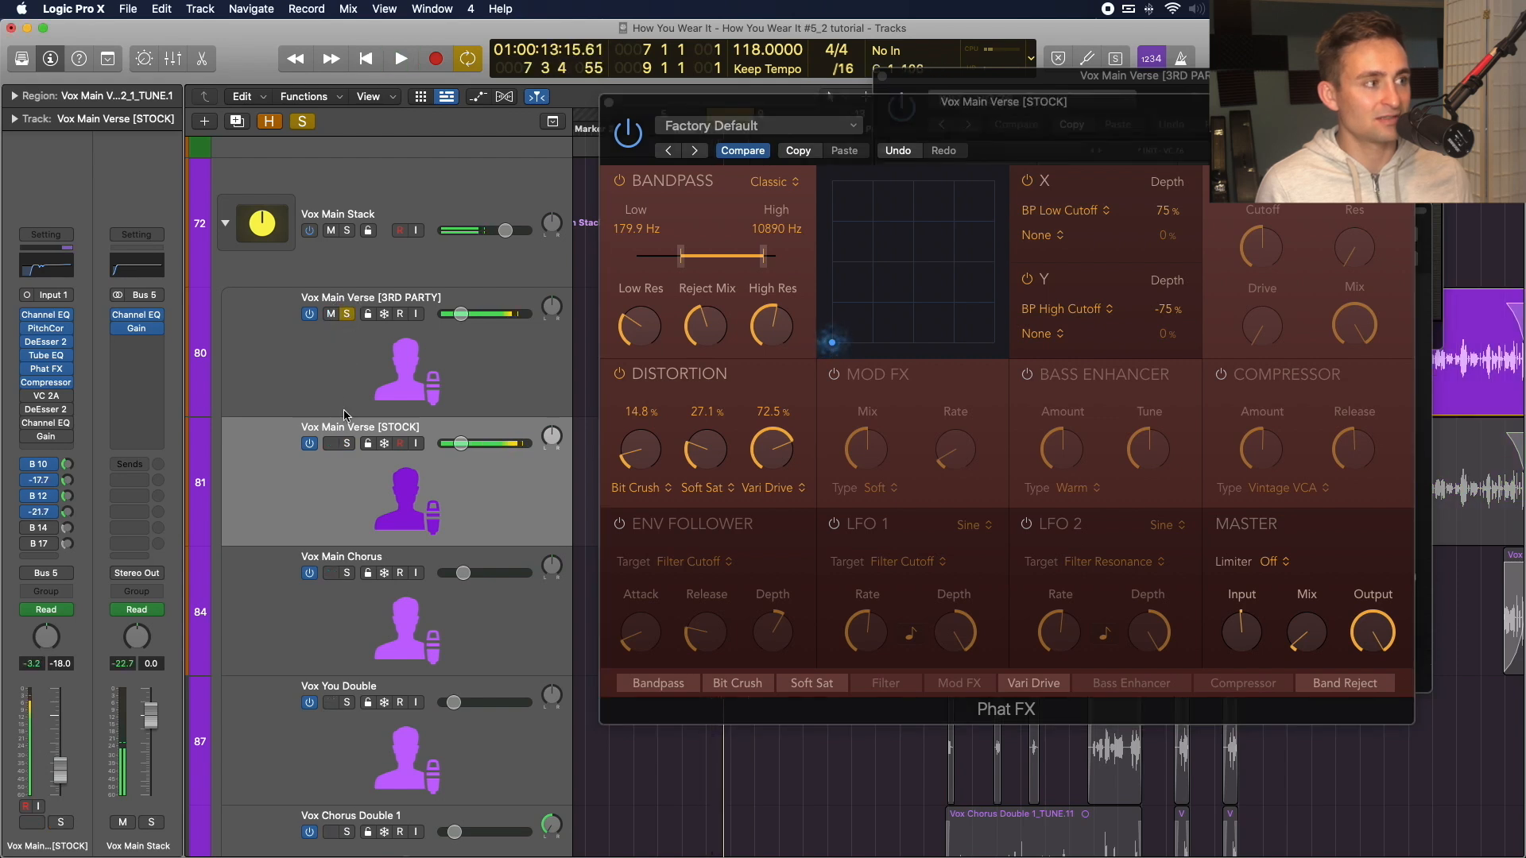
left_click(347, 445, "alt")
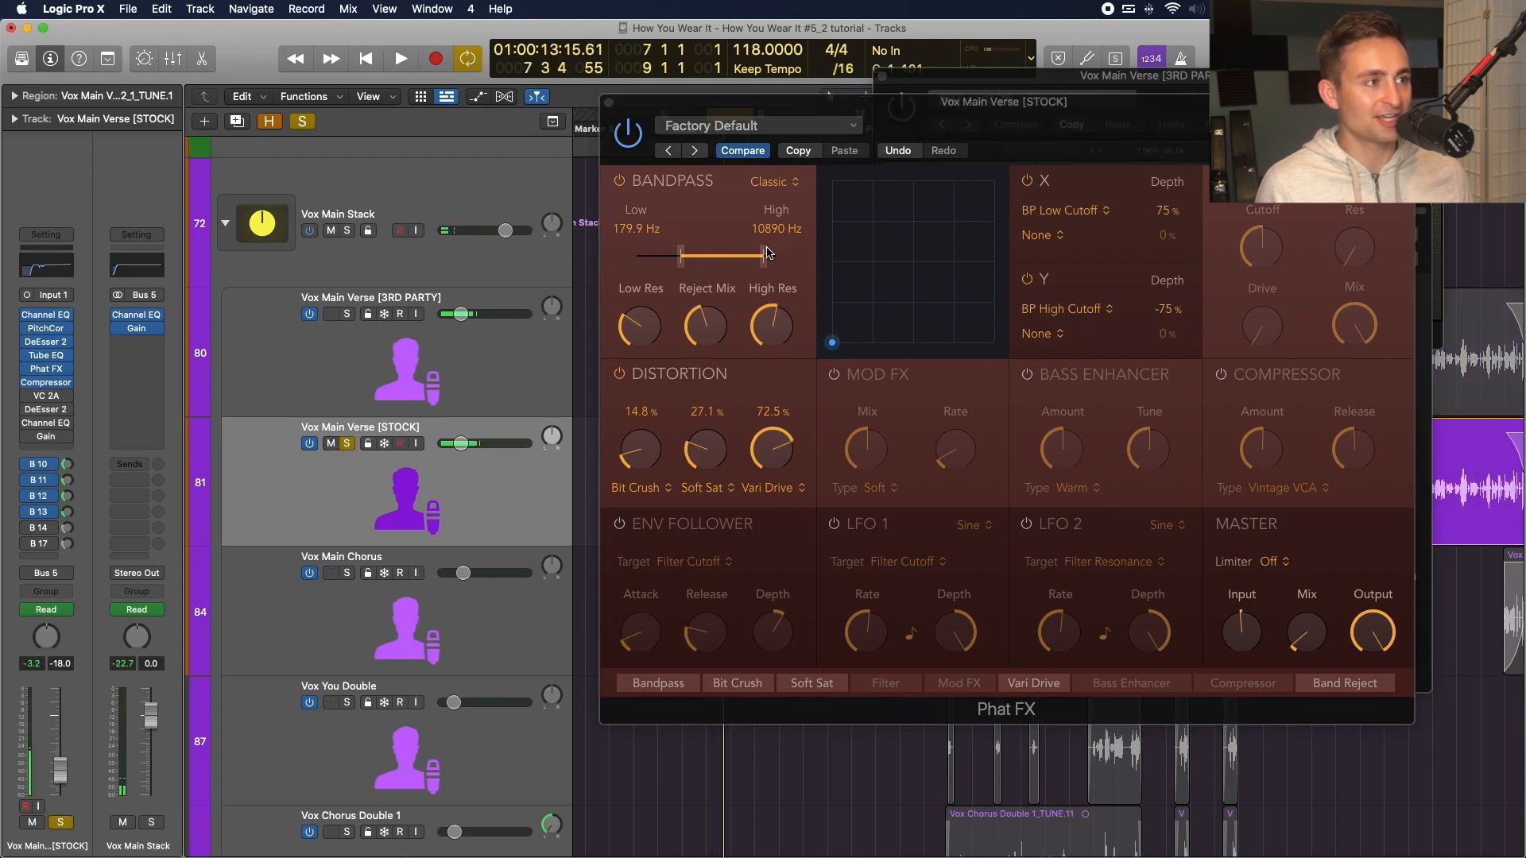
key("space")
left_click_drag(765, 256, 772, 259)
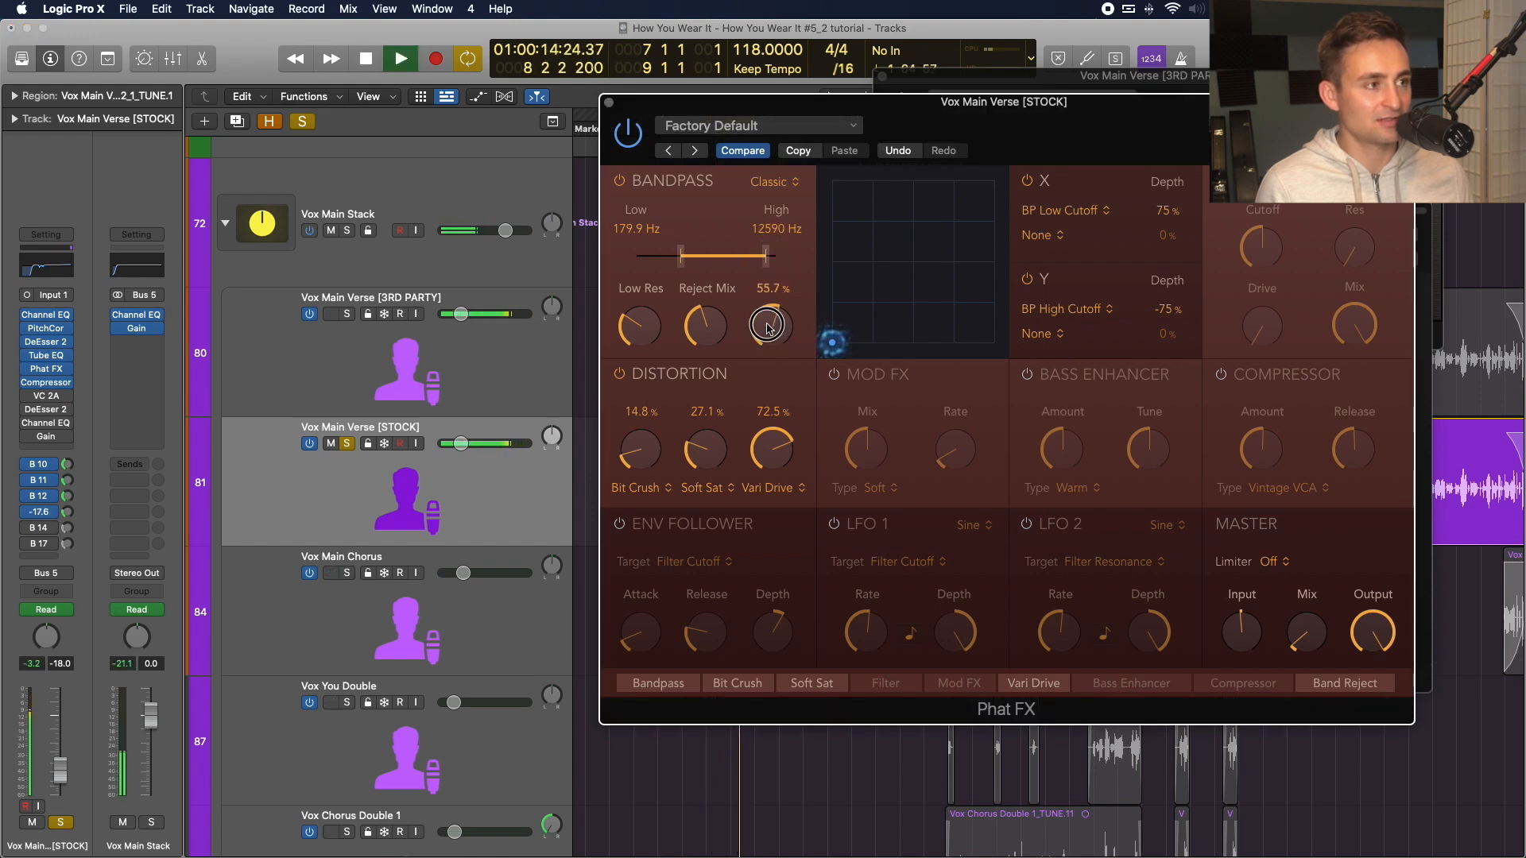
key("space")
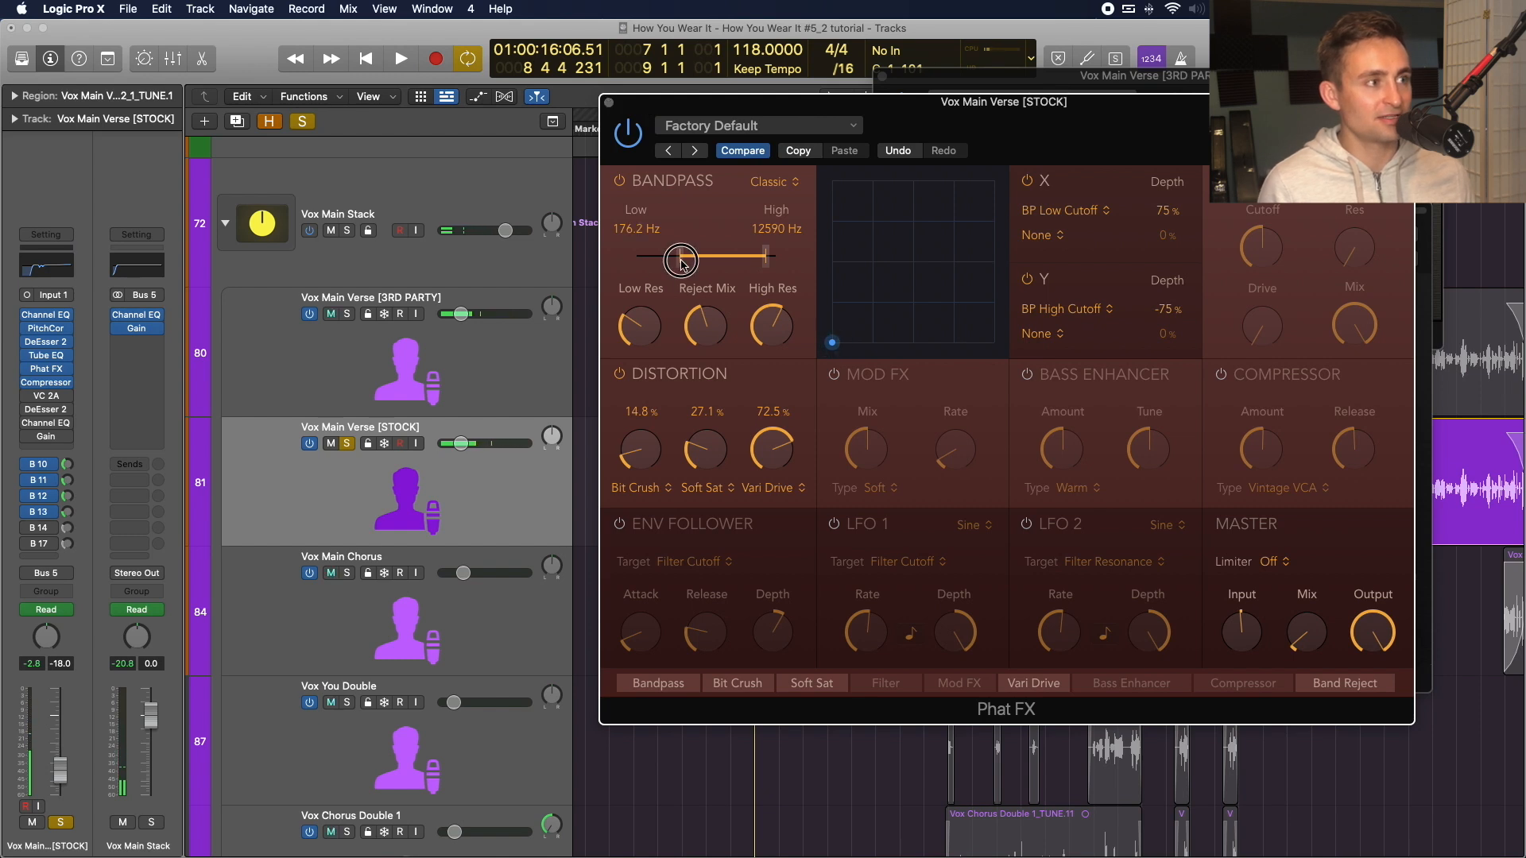
key("space")
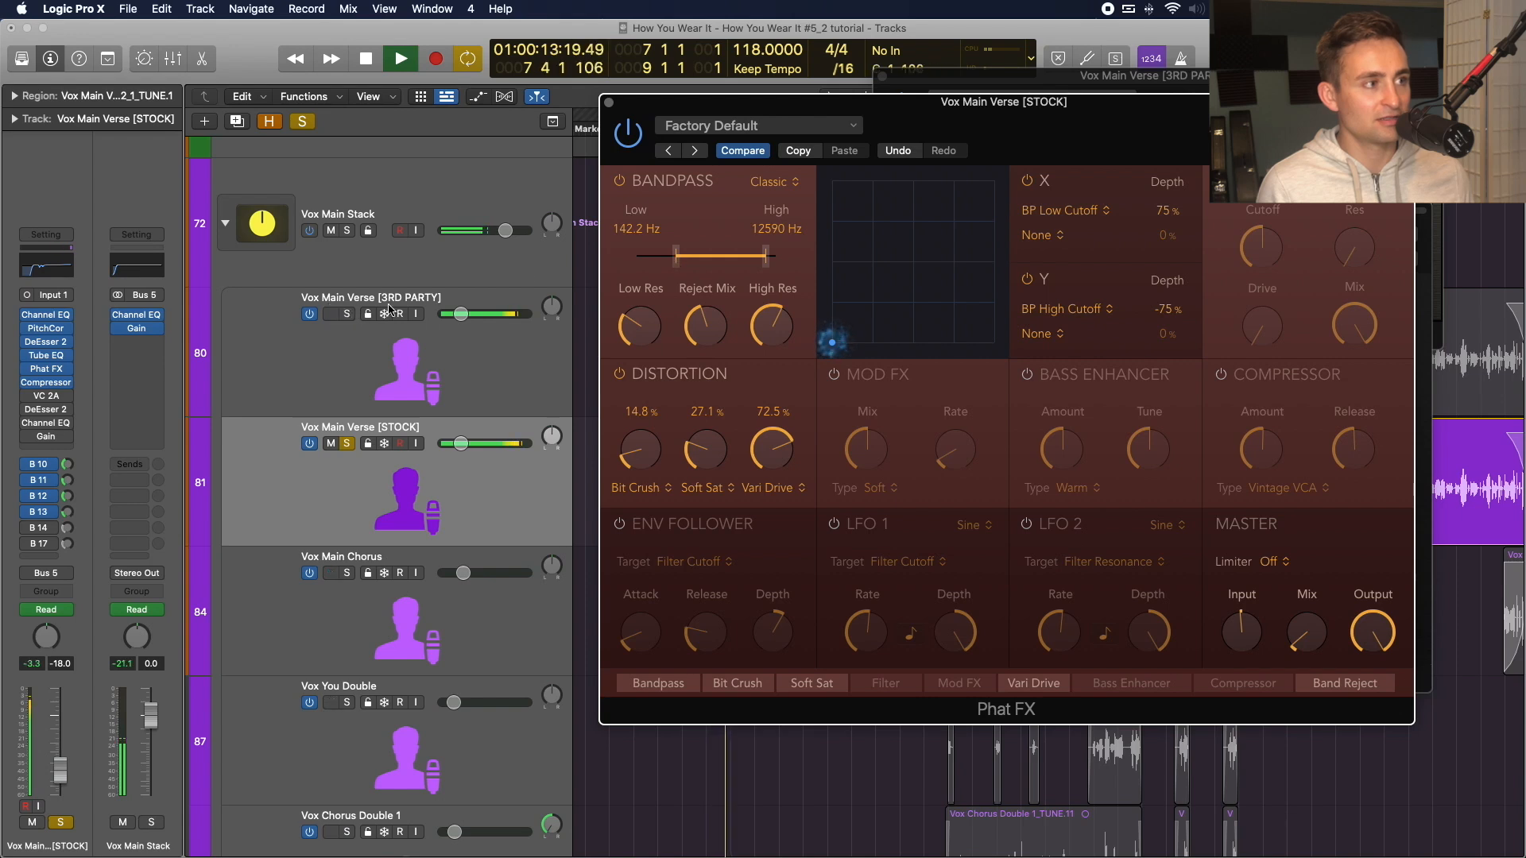
Recheck against the [3RD PARTY] verse, raise the [STOCK] Phat FX bandpass low cutoff to 190.1 Hz, and close Phat FX.
left_click(347, 315)
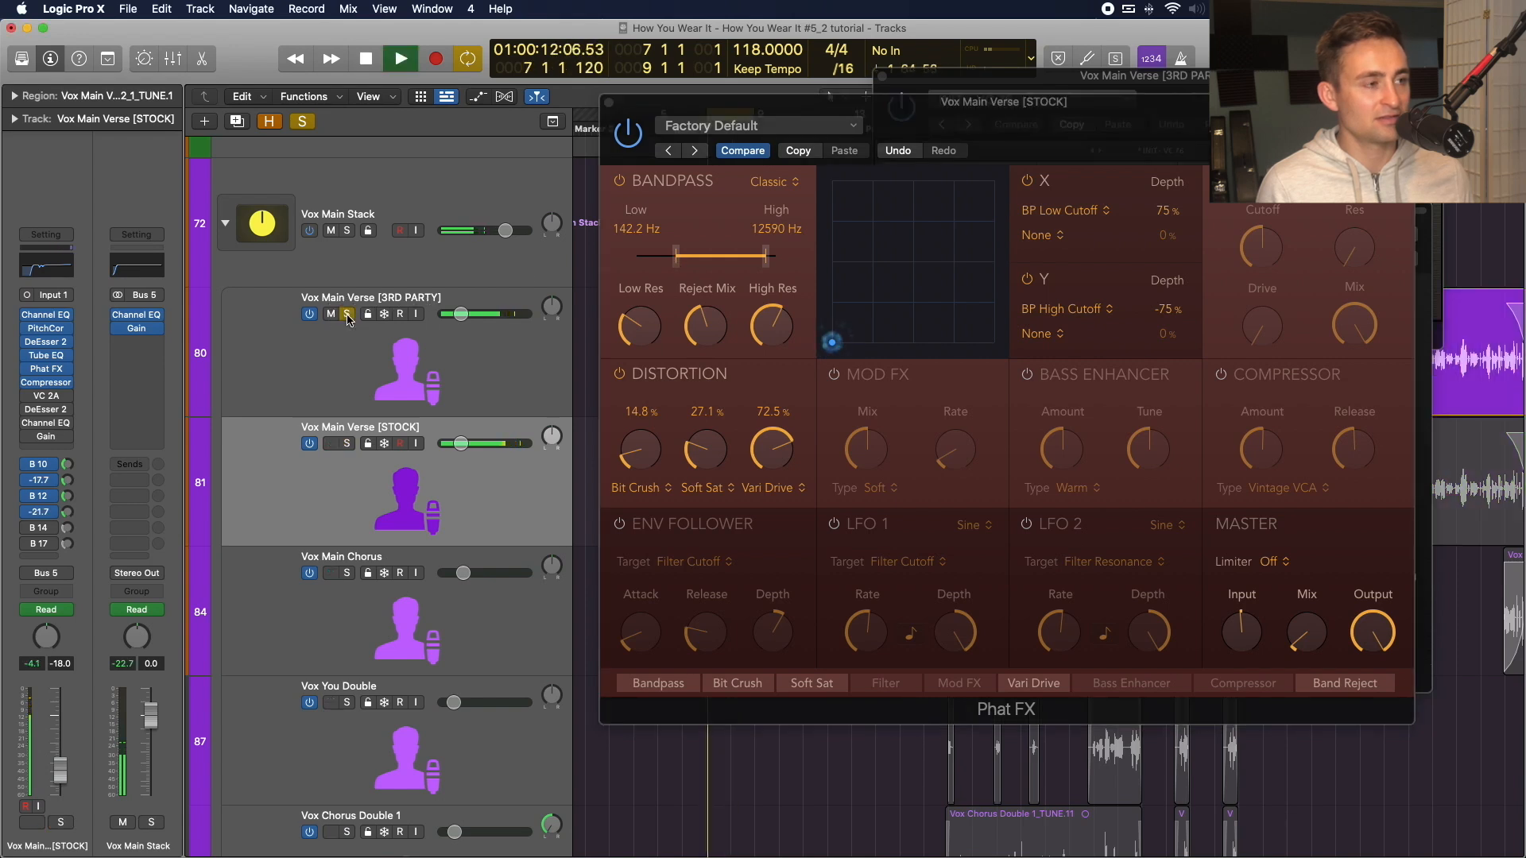
left_click(347, 444)
left_click_drag(674, 261, 676, 261)
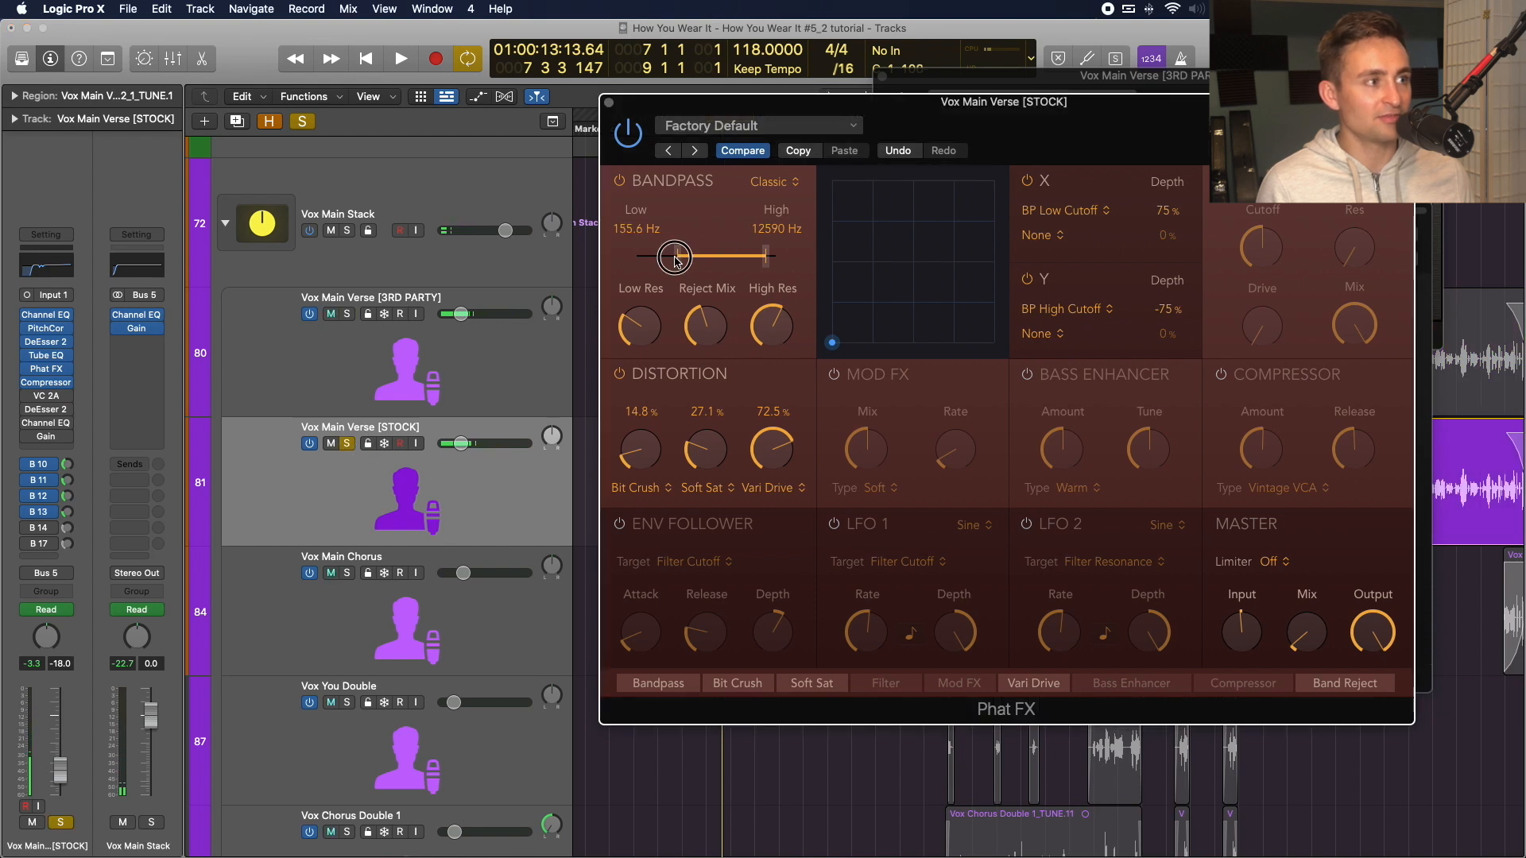
key("space")
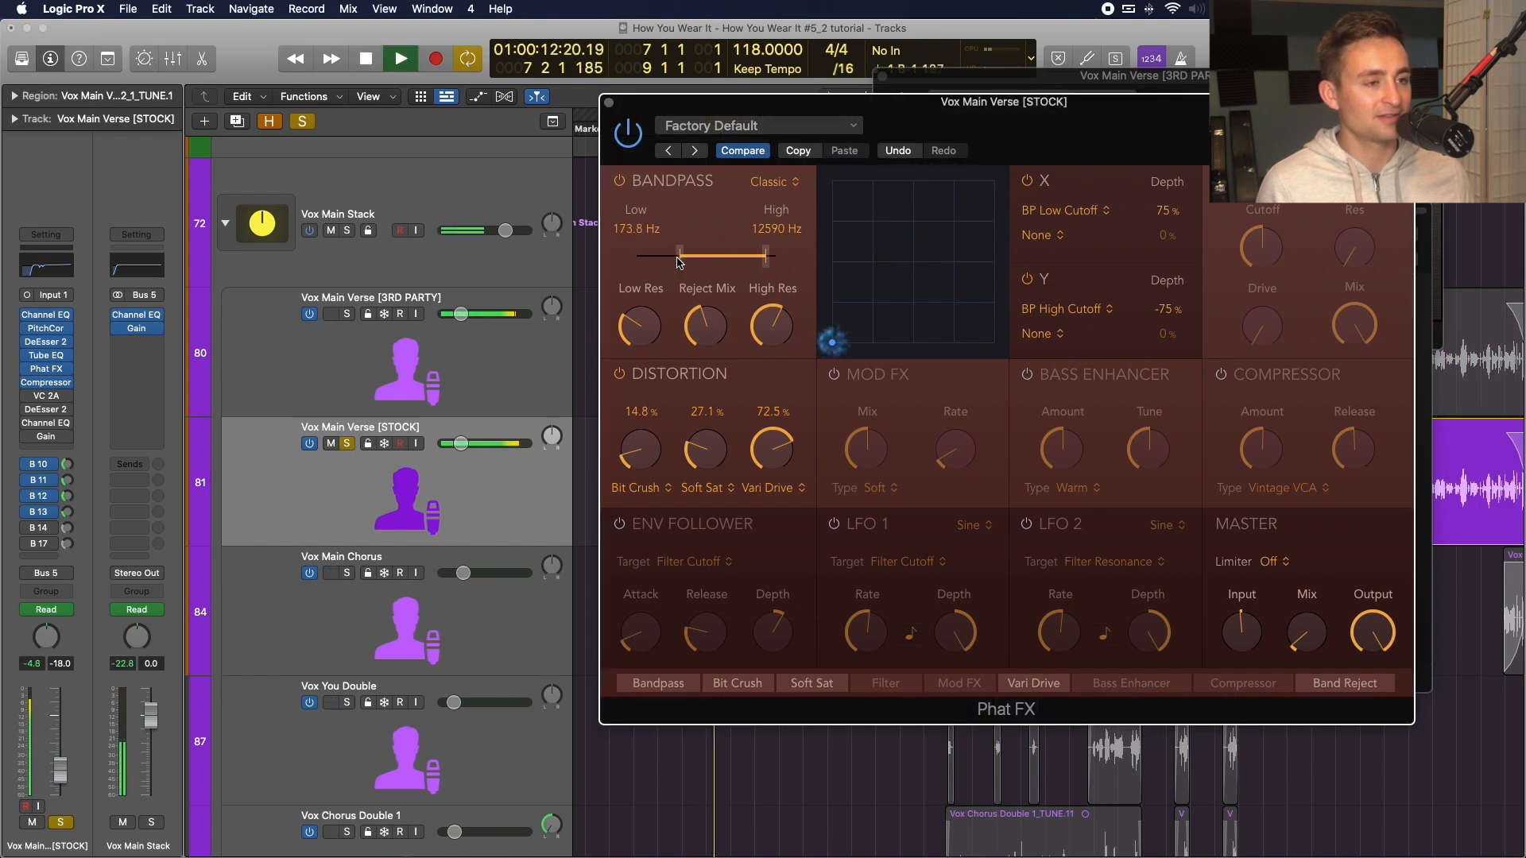
left_click_drag(680, 262, 682, 261)
left_click(633, 332)
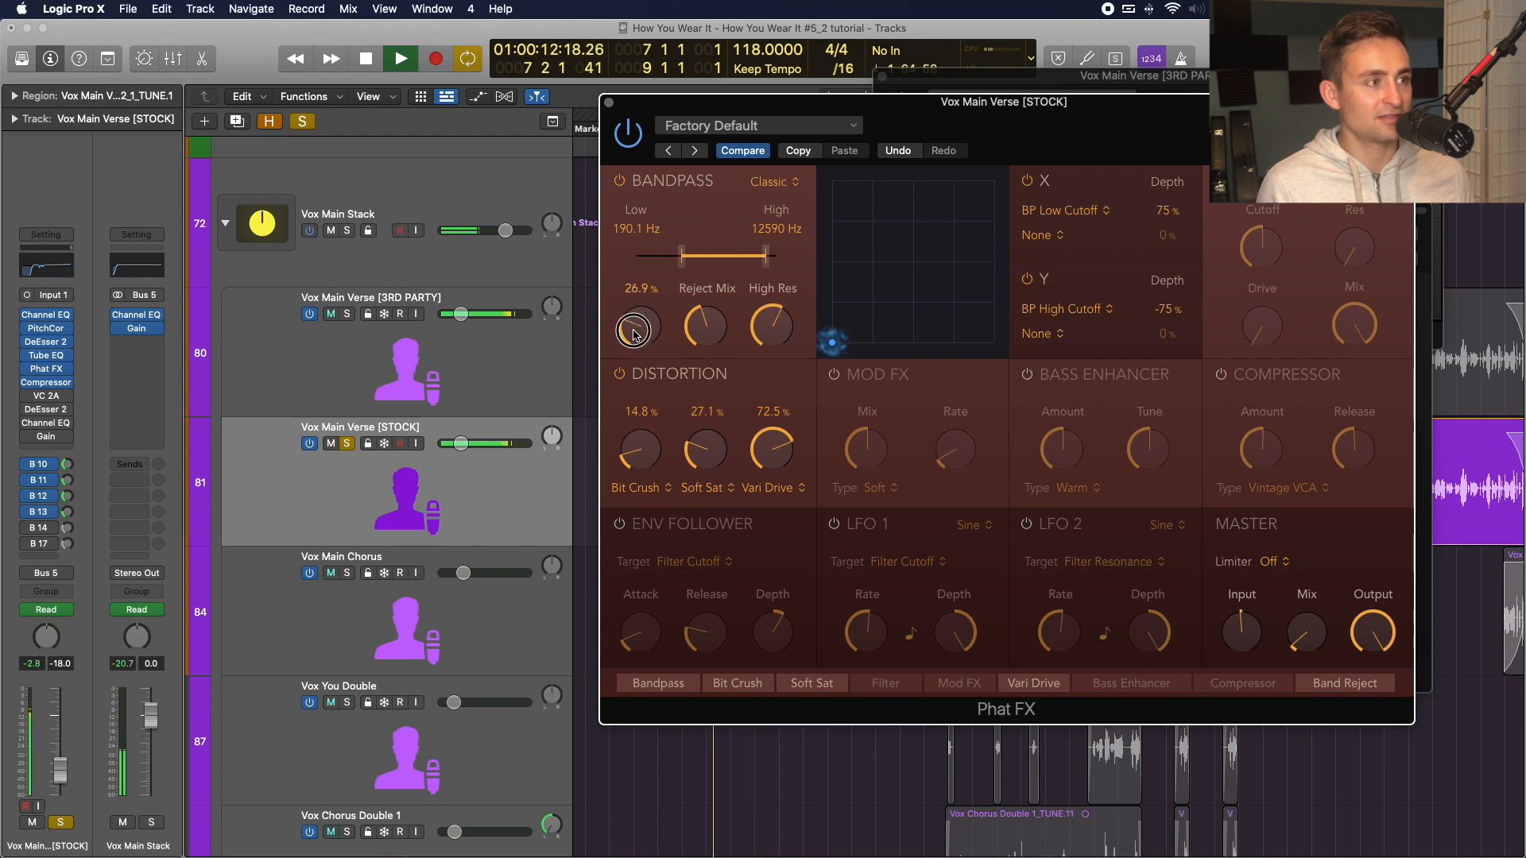
key("space")
left_click(609, 103)
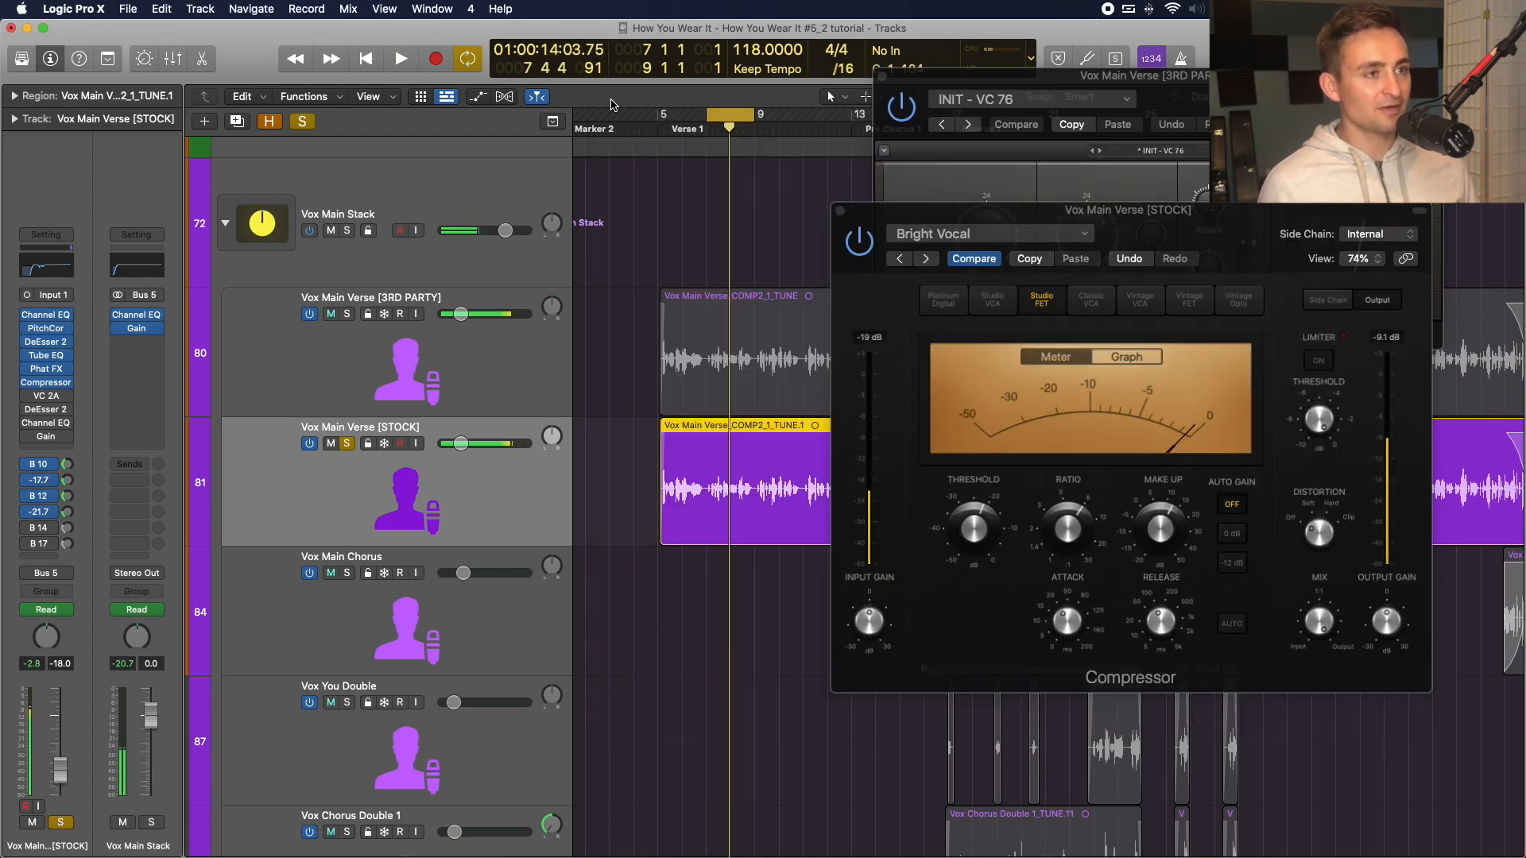
Reposition the [STOCK] Compressor so the VC 76 meter stays in view, and start loop playback.
left_click_drag(992, 215, 971, 295)
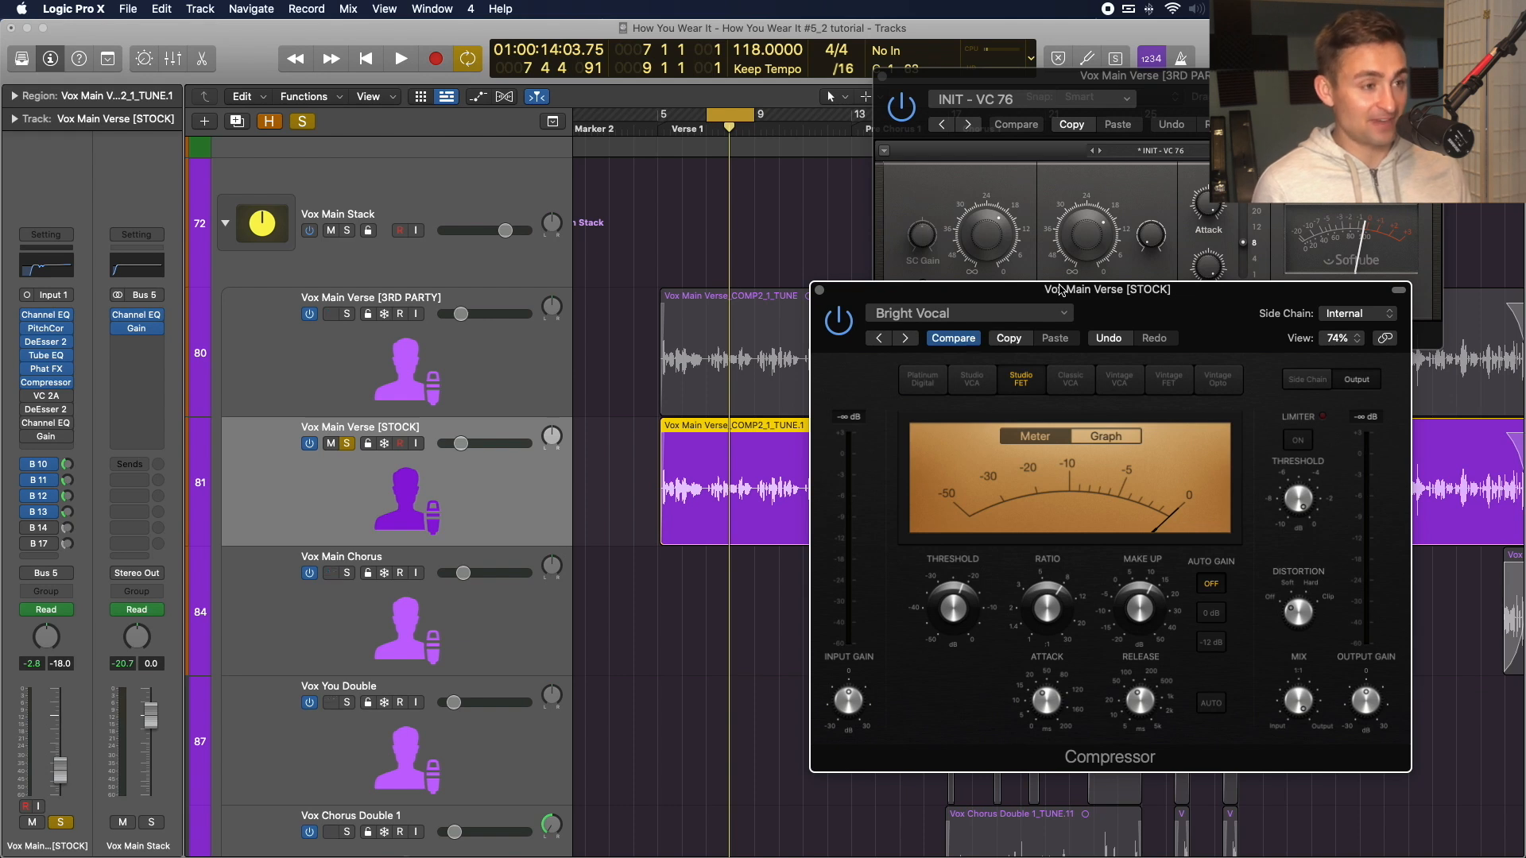
left_click_drag(1061, 289, 1113, 280)
key("space")
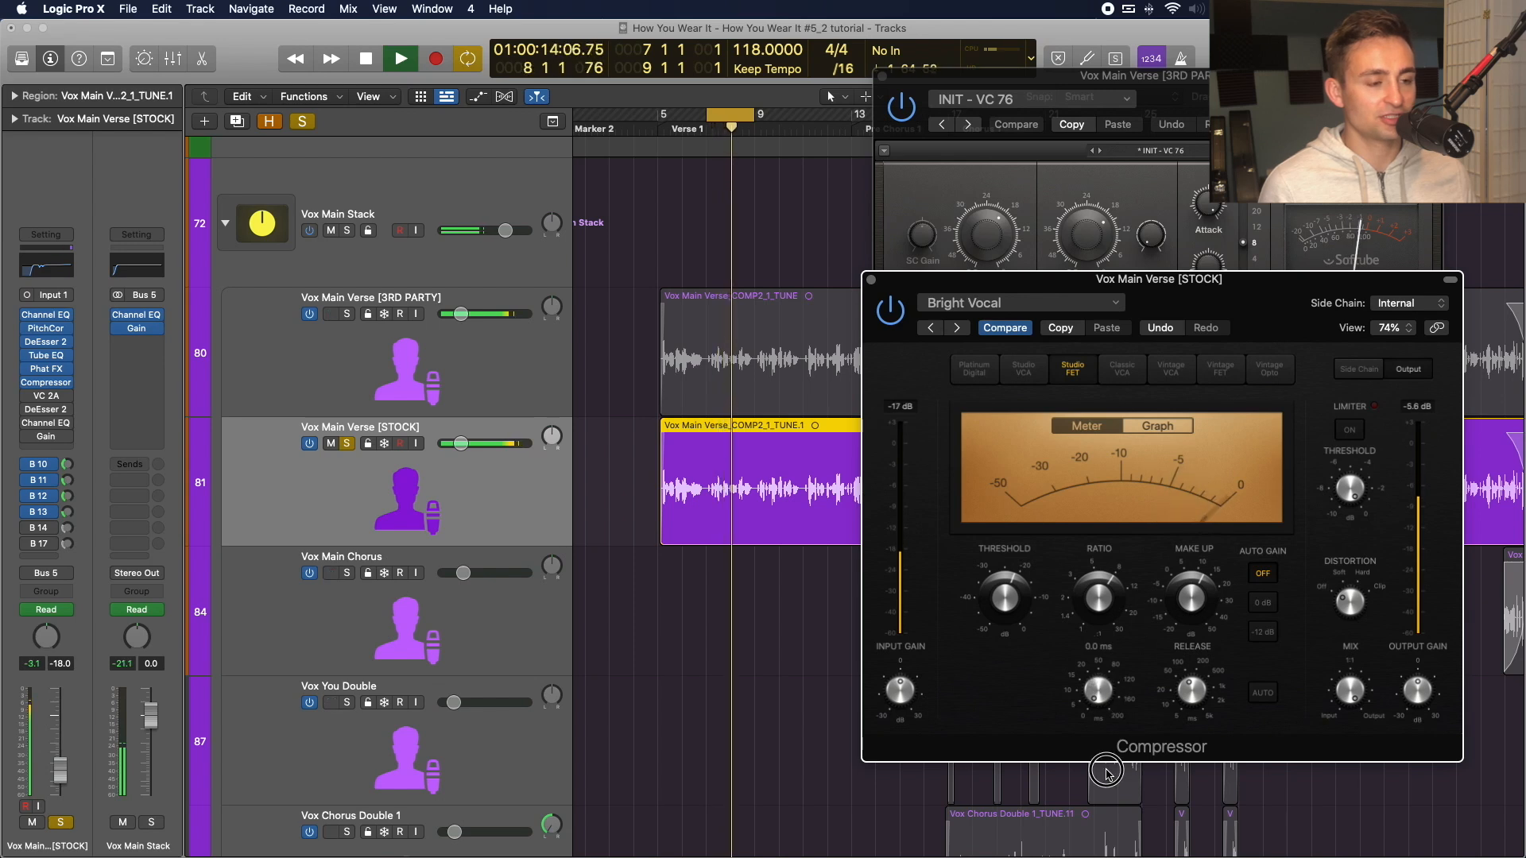
Try an 18 ms attack on the [STOCK] Compressor, undo it, and set the release to 77 ms.
left_click_drag(1102, 753, 1098, 735)
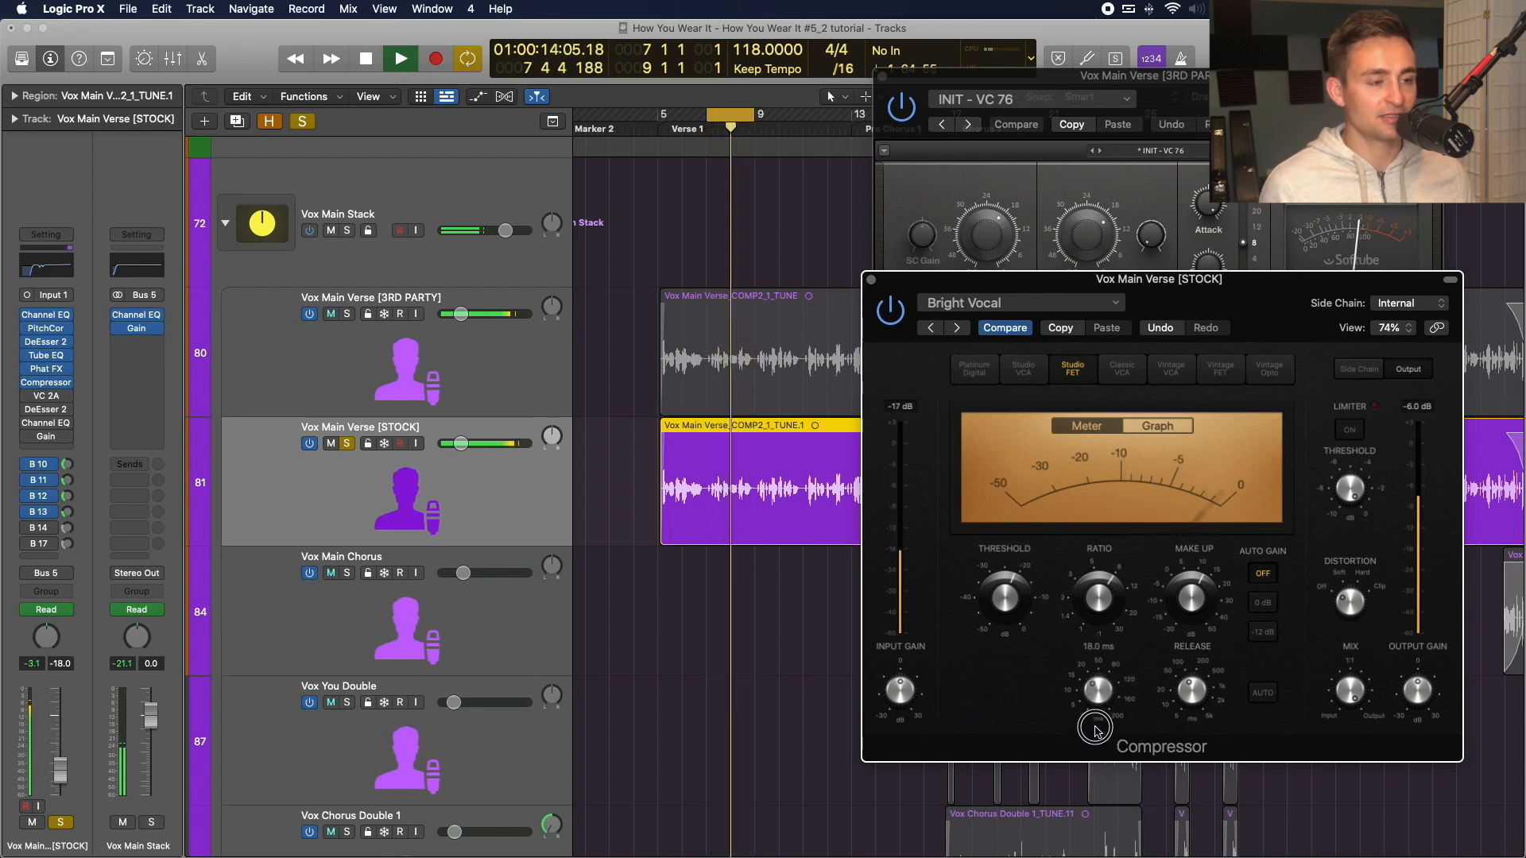
left_click(1171, 332)
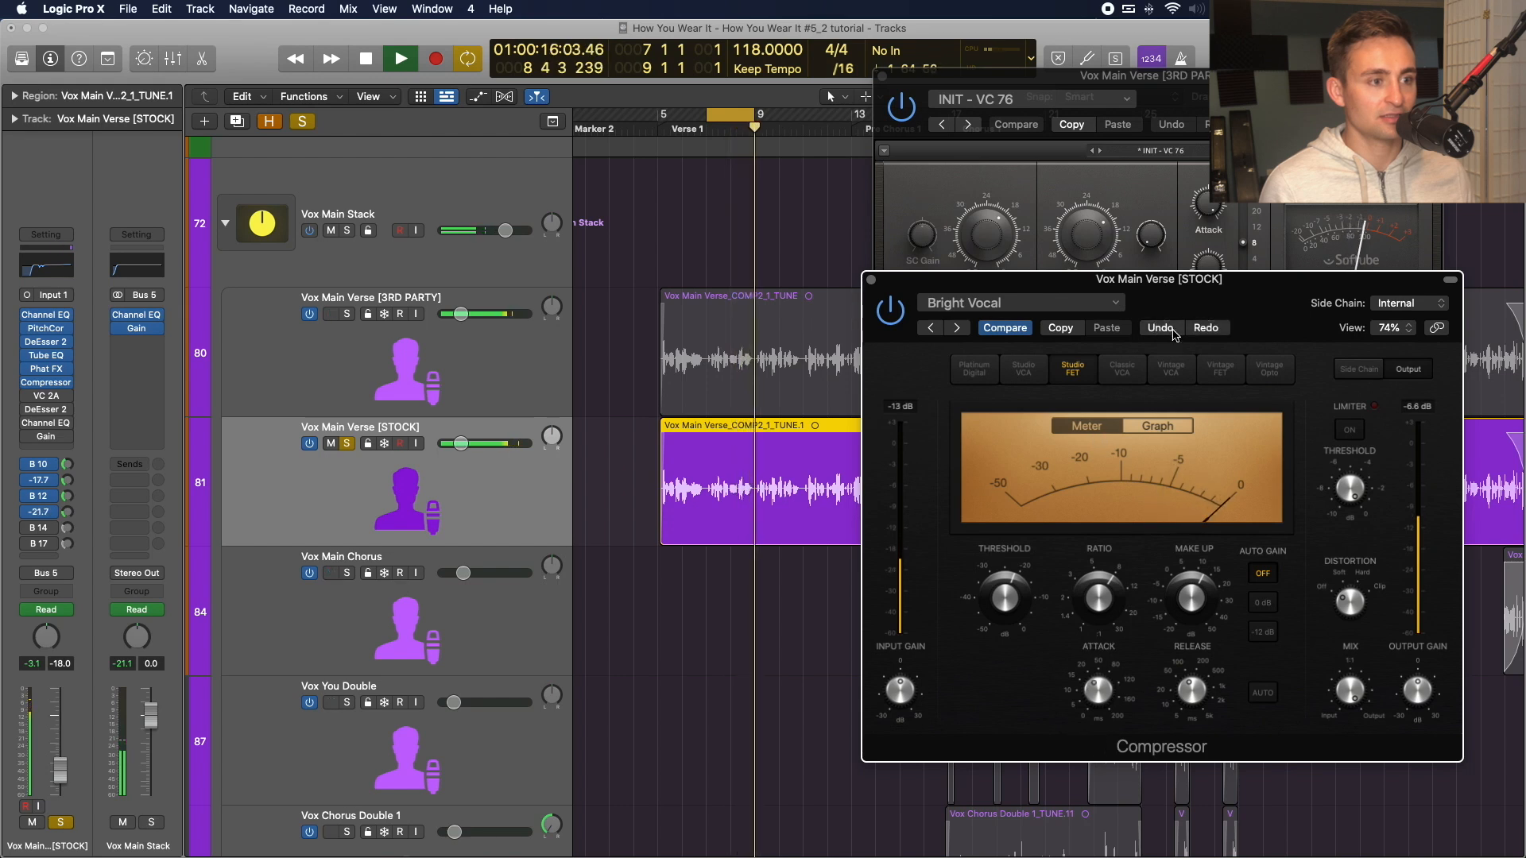
left_click_drag(1099, 714, 1097, 713)
left_click_drag(1185, 689, 1183, 698)
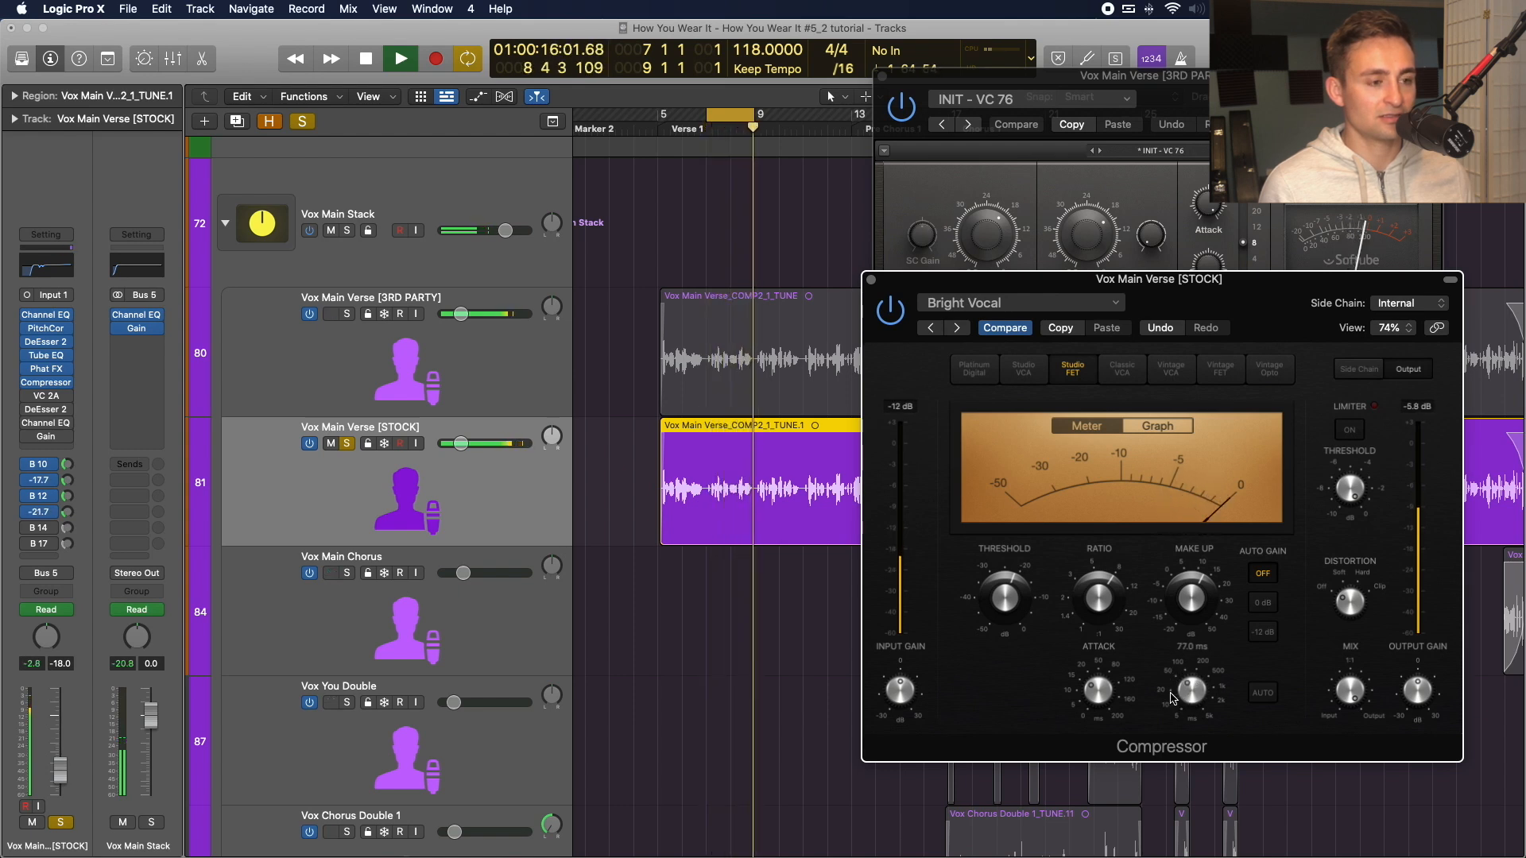
Listen to the [3RD PARTY] verse, return solo to [STOCK], and set its Compressor's attack to 23 ms.
left_click(347, 314, "alt")
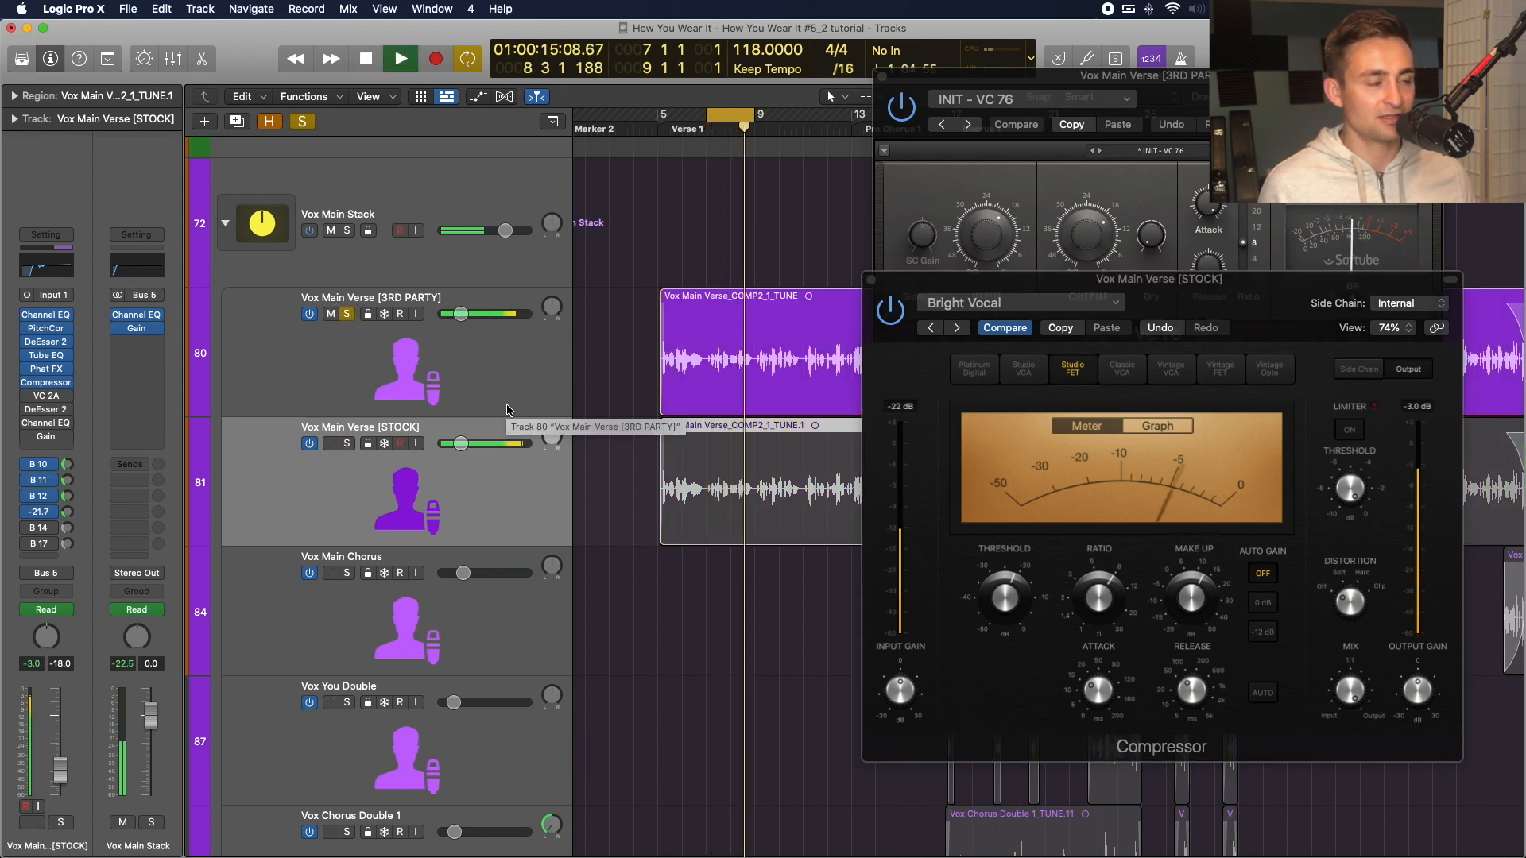
key("space")
left_click(347, 443, "alt")
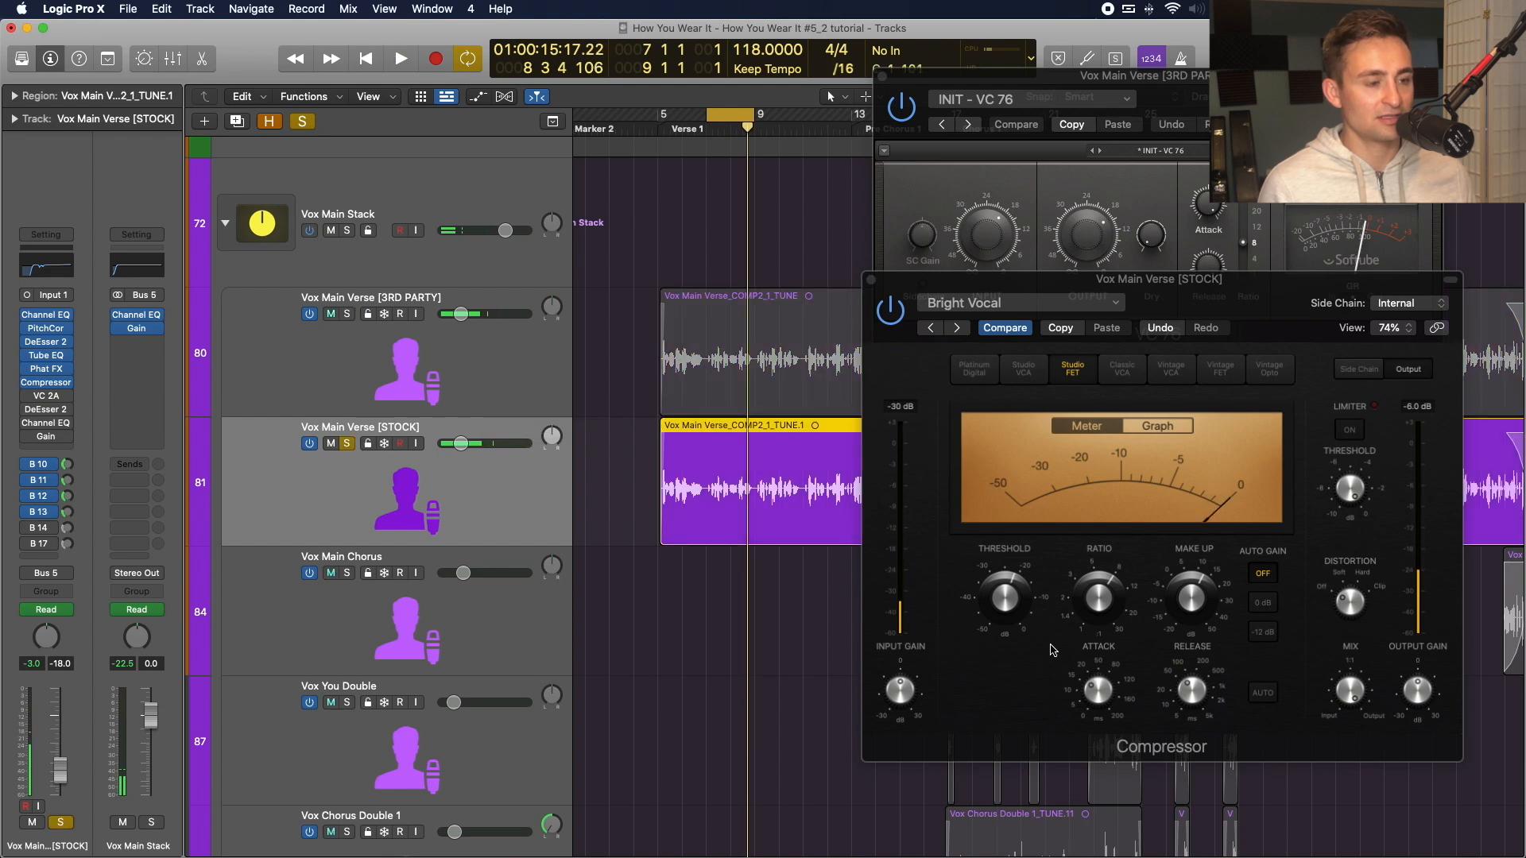
left_click_drag(1093, 697, 1093, 687)
key("space")
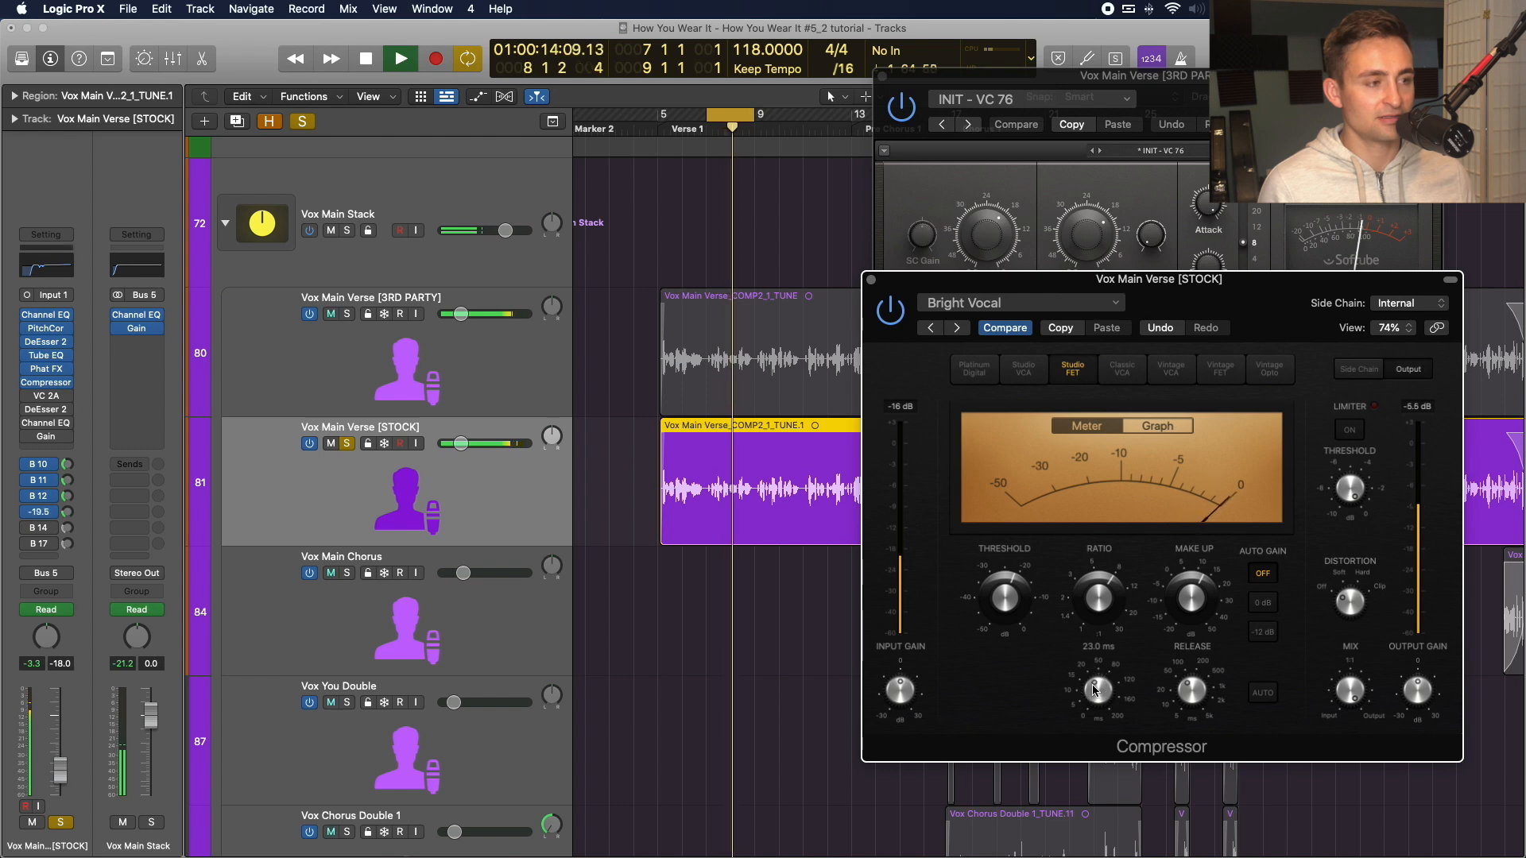
Play the [3RD PARTY] verse and the [STOCK] verse in turn to compare the new attack setting.
key("space")
left_click(346, 315)
key("space")
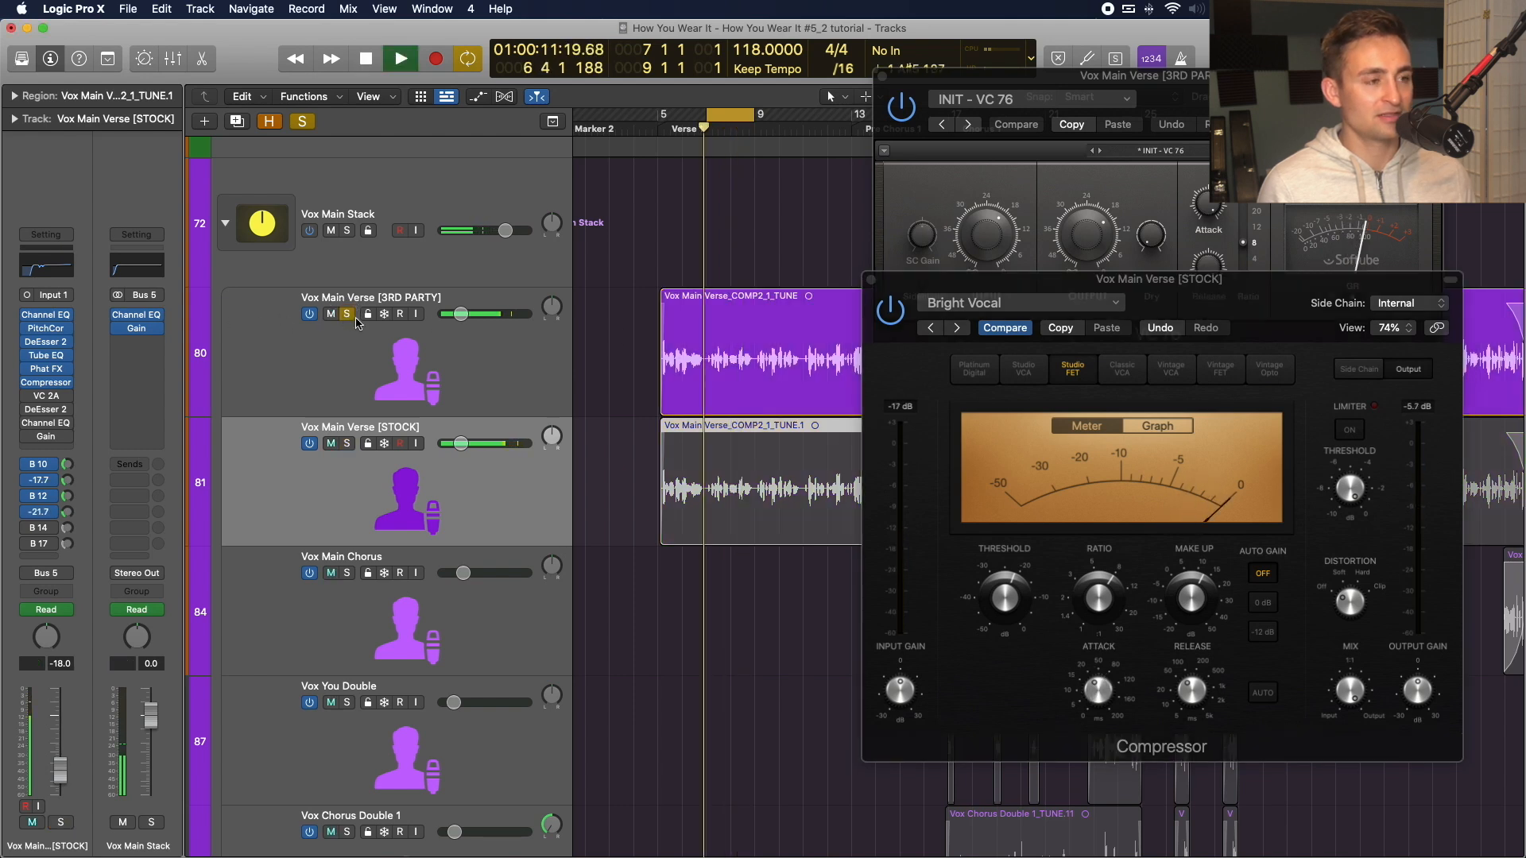
left_click(346, 444)
key("space")
Set the [STOCK] Compressor's make-up gain to 10.5 dB, check it in the loop, and close the Compressor window.
key("space")
left_click(1194, 594)
key("space")
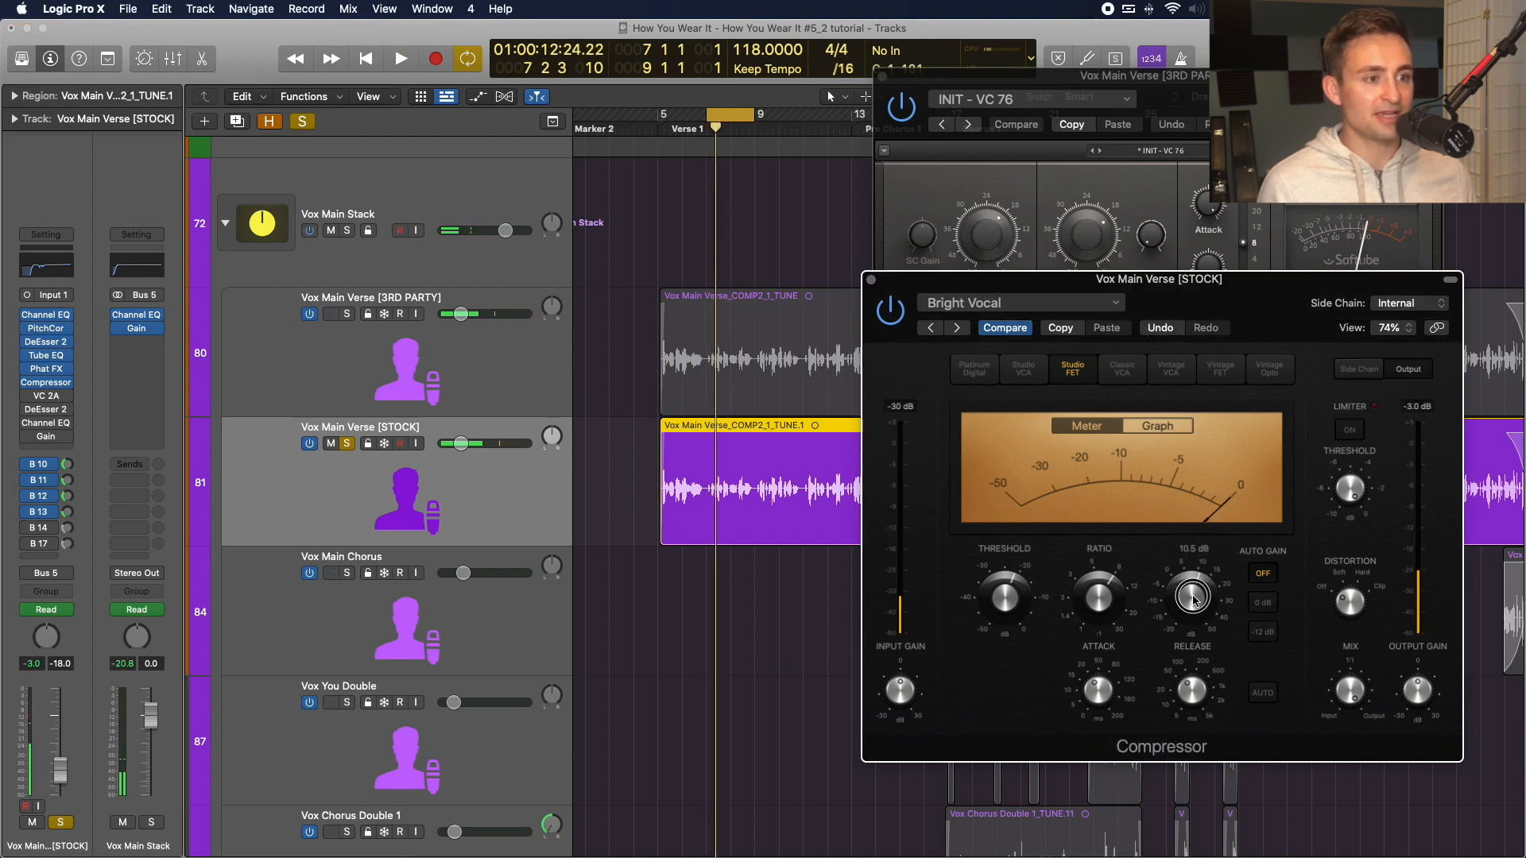
key("space")
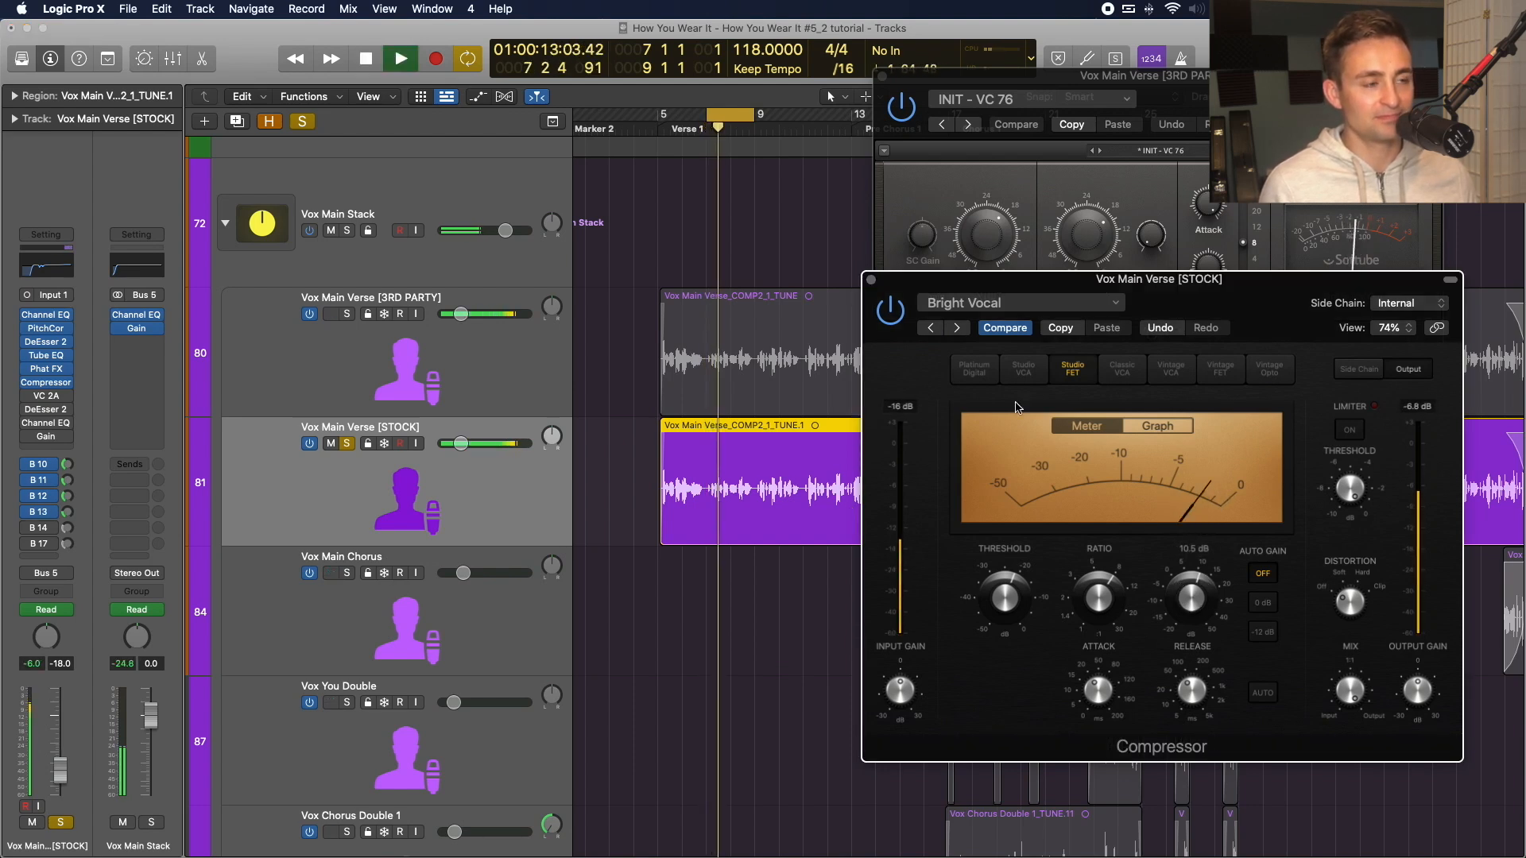
key("space")
left_click(871, 279)
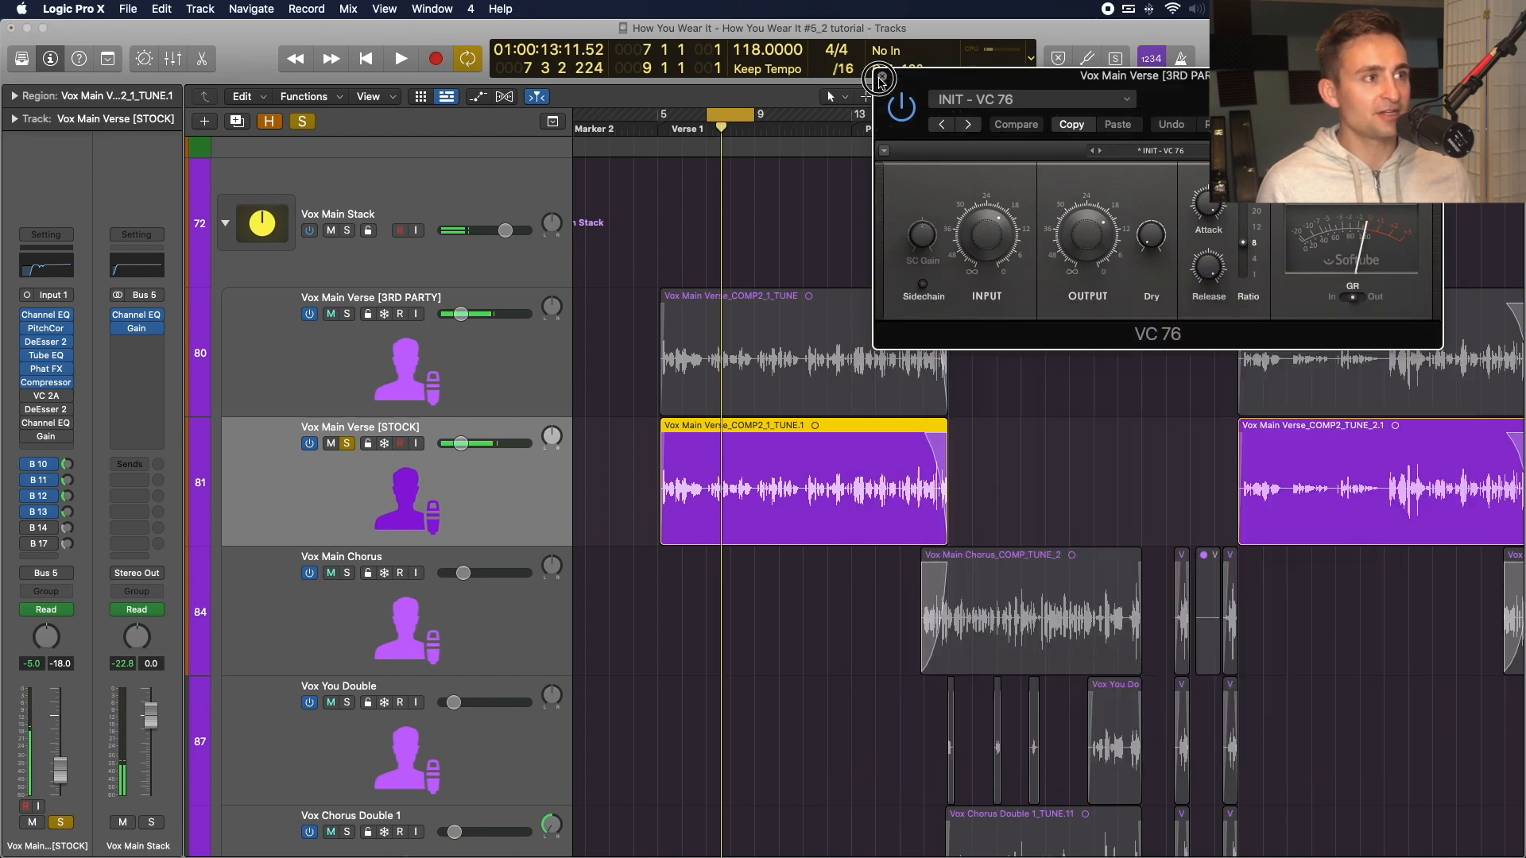
Swap the VC 76 window for the [3RD PARTY] track's VC 2A, solo that track and play the loop to examine its gain reduction.
key("super+w")
left_click(333, 350)
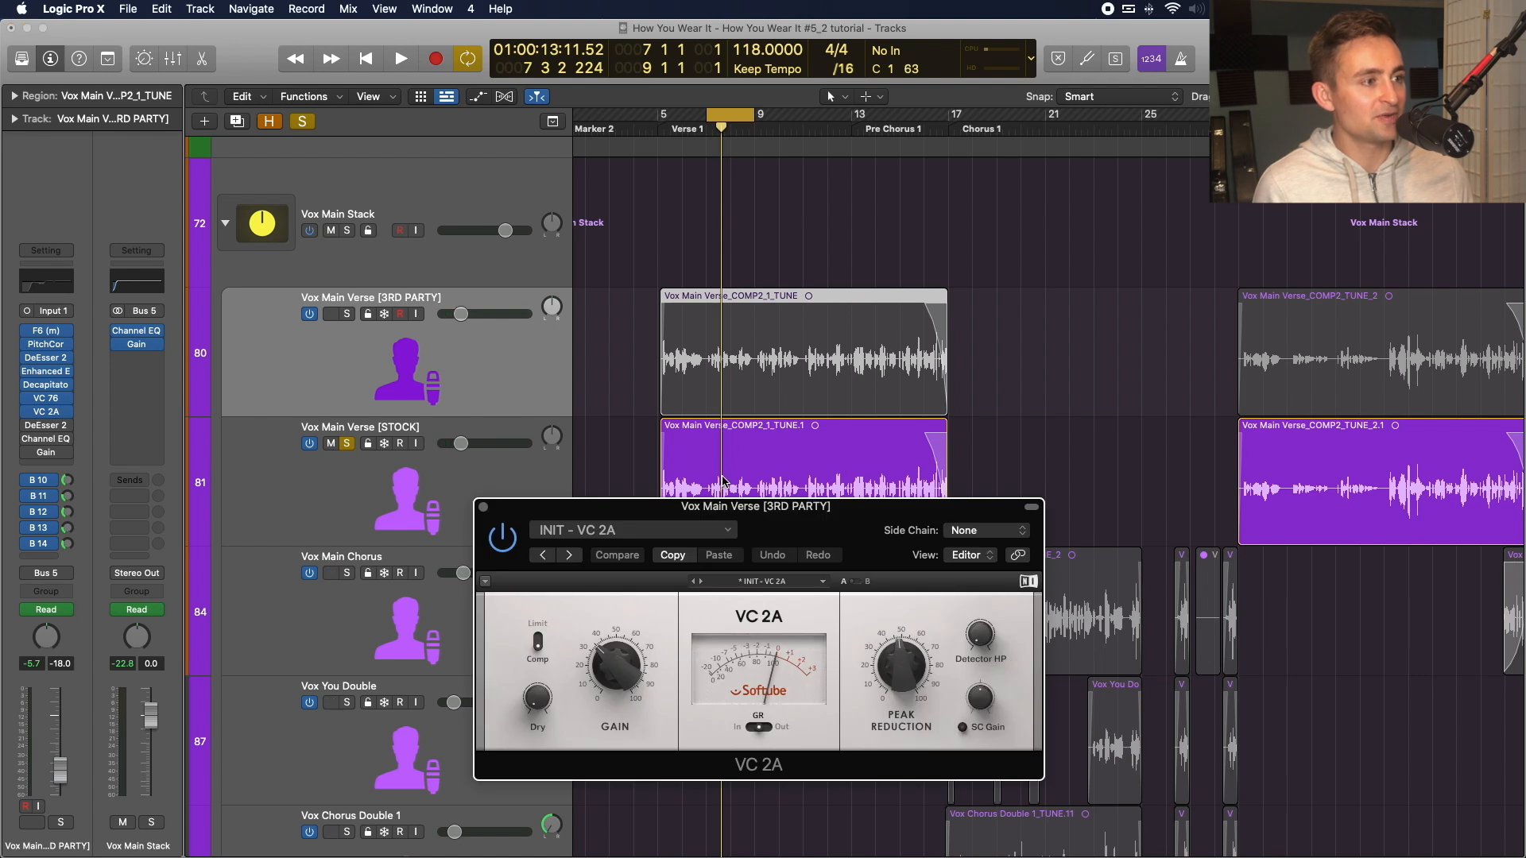
left_click_drag(795, 511, 1166, 148)
left_click(469, 368)
left_click(346, 314)
left_click(348, 444)
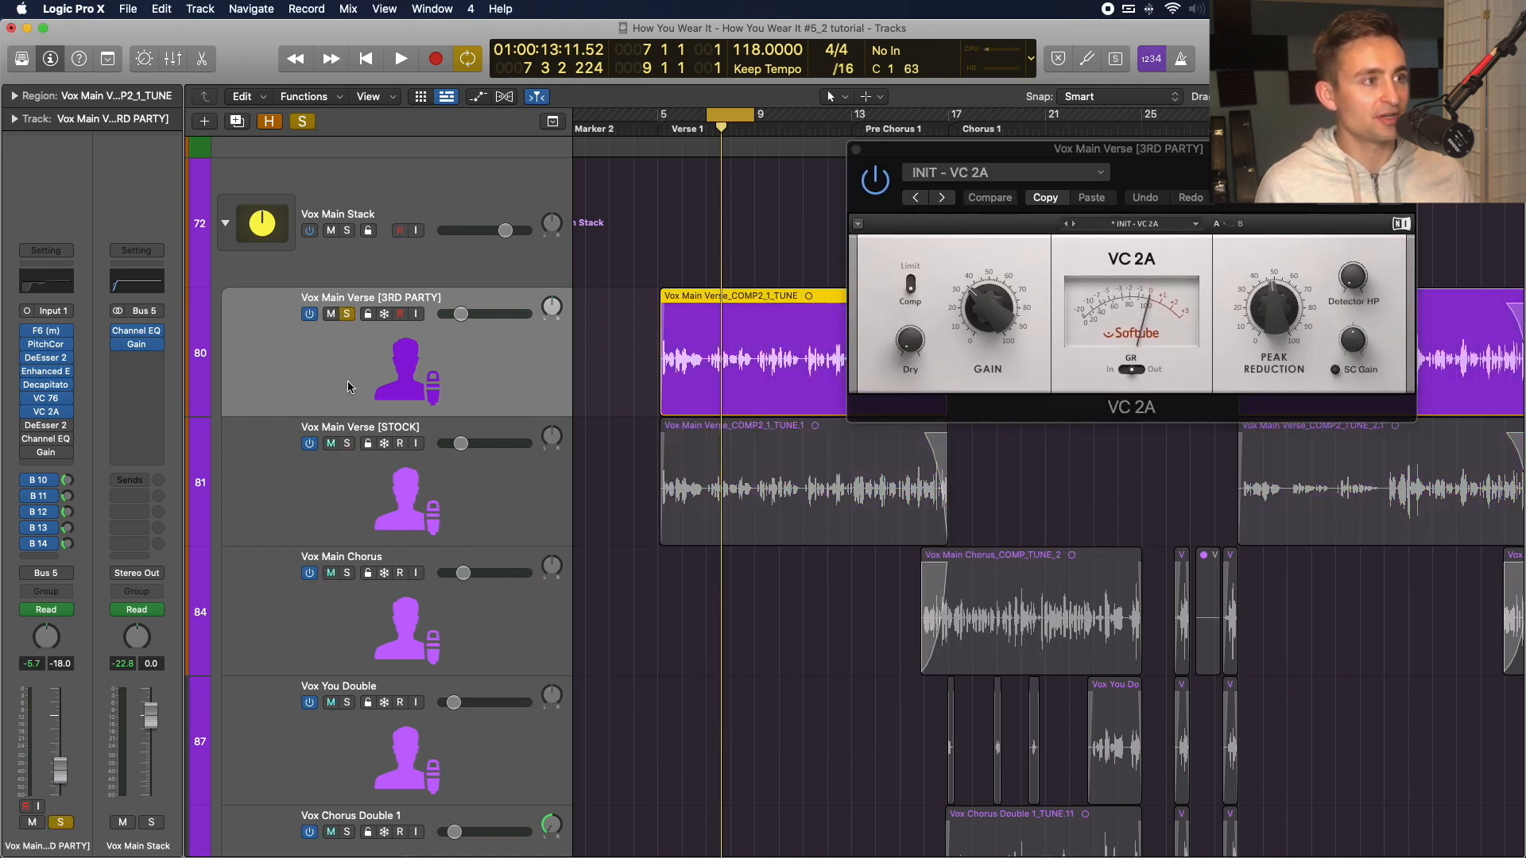
left_click_drag(1167, 162, 1186, 158)
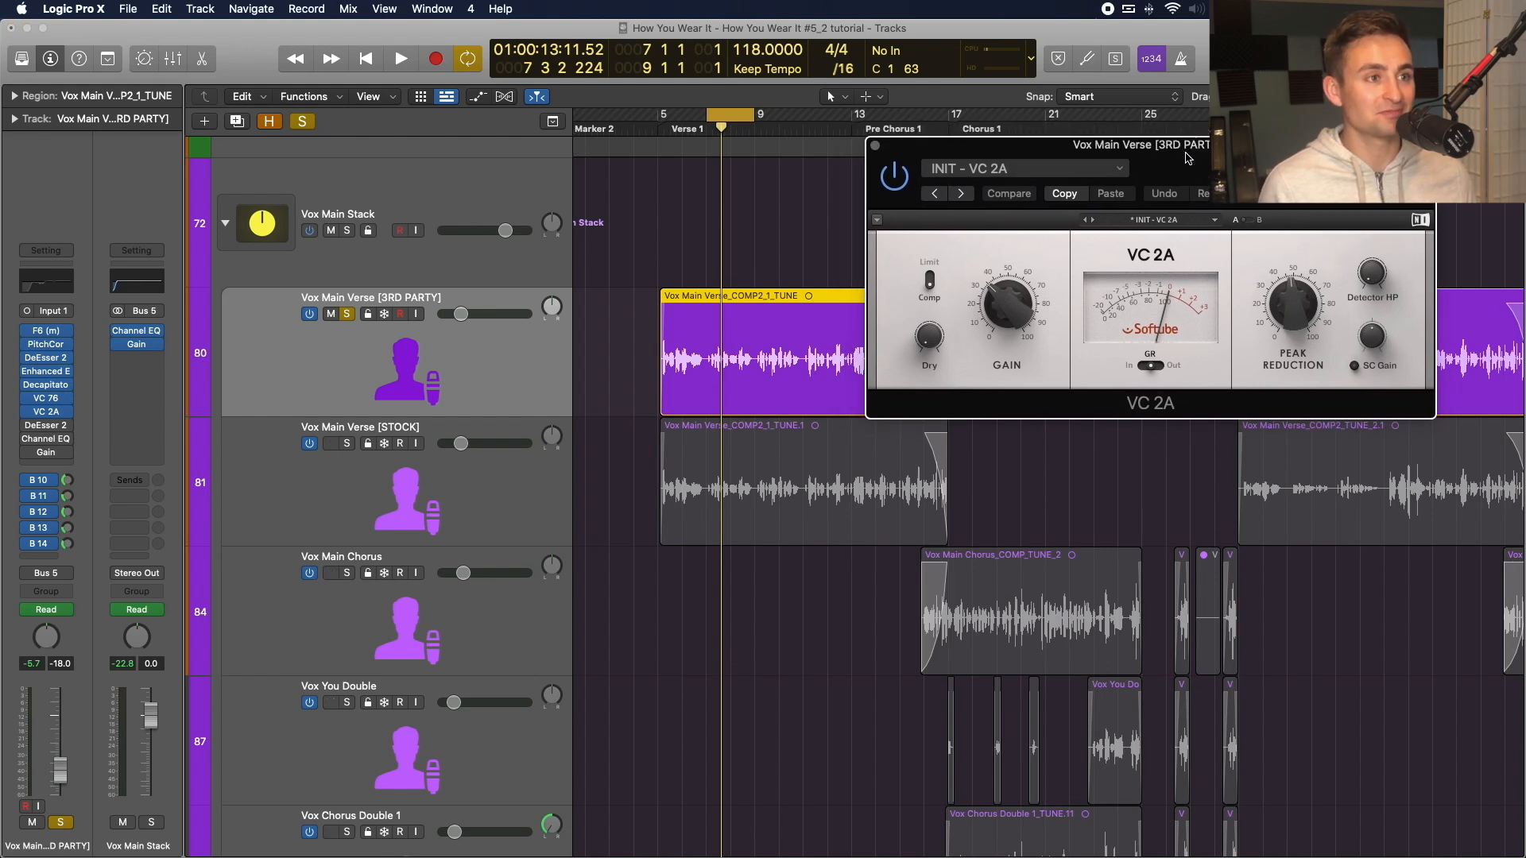
key("space")
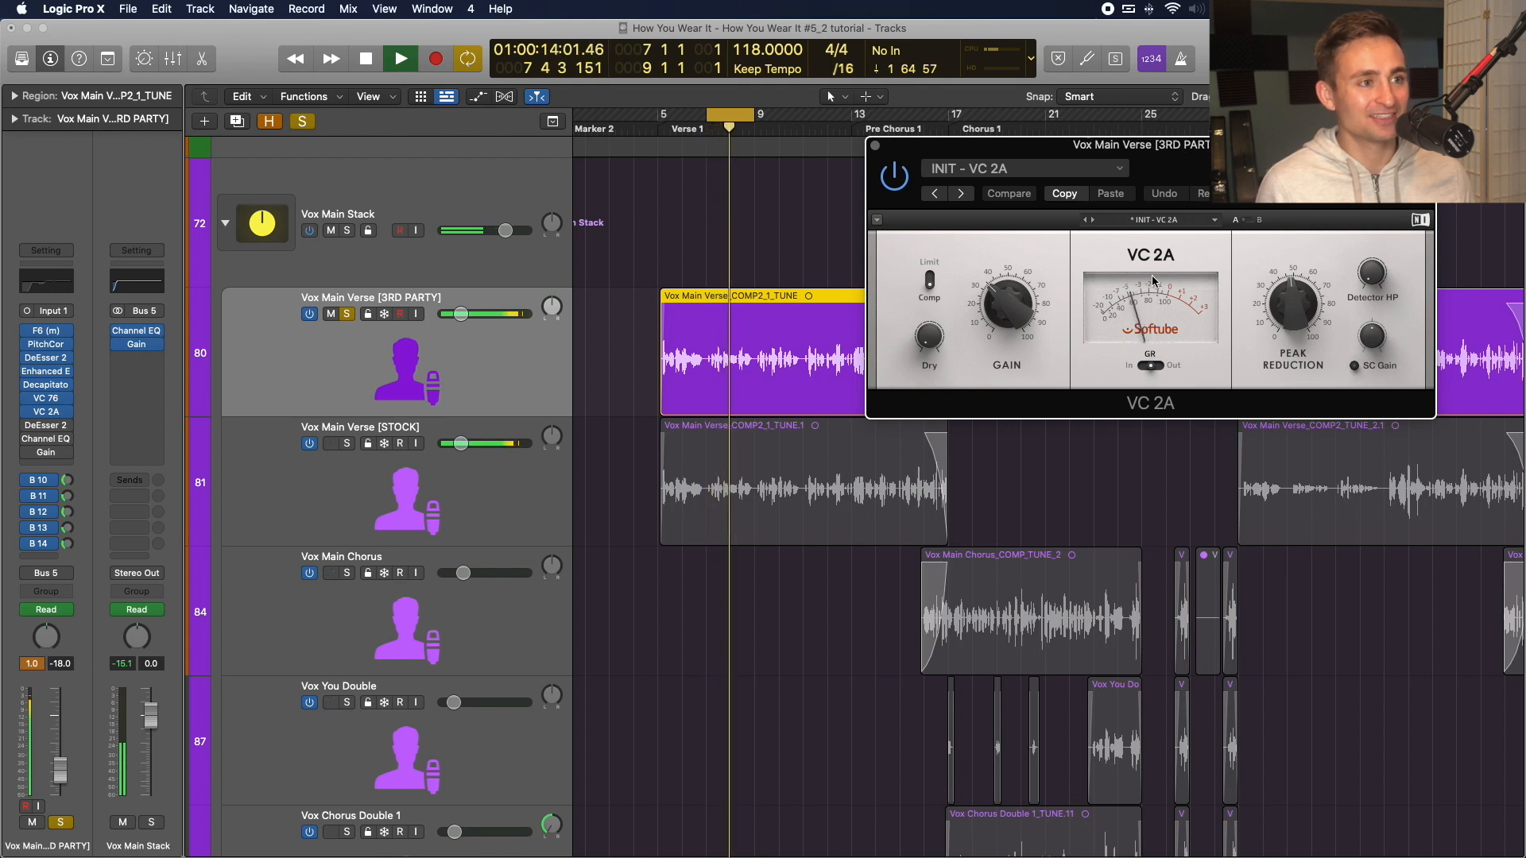
key("space")
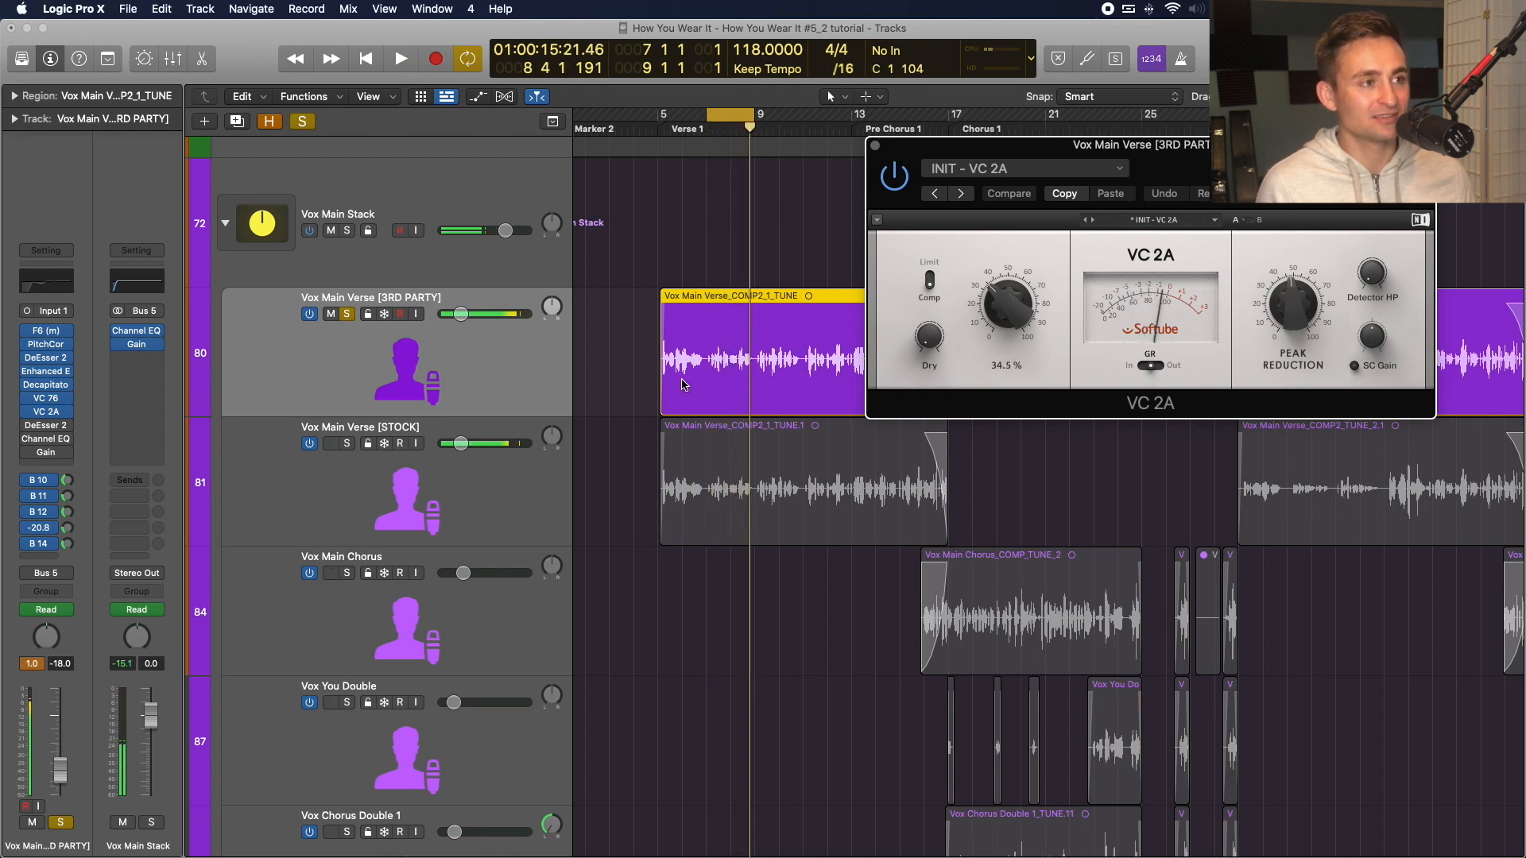
Replace the inactive VC 2A on the [STOCK] track with a second mono Compressor and set it to the Vintage Opto model.
left_click(361, 480)
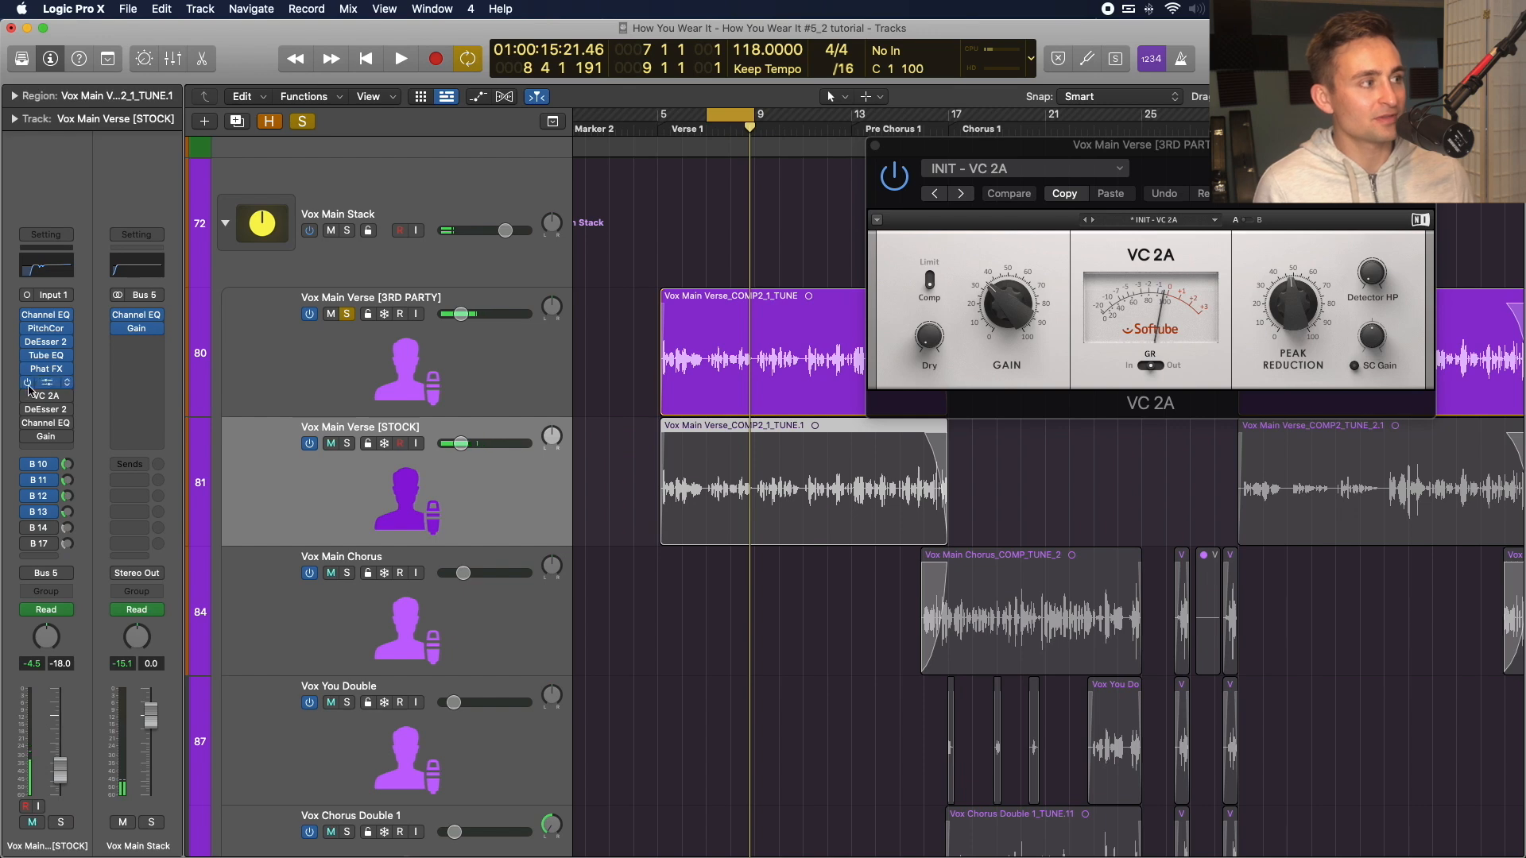
left_click(57, 399)
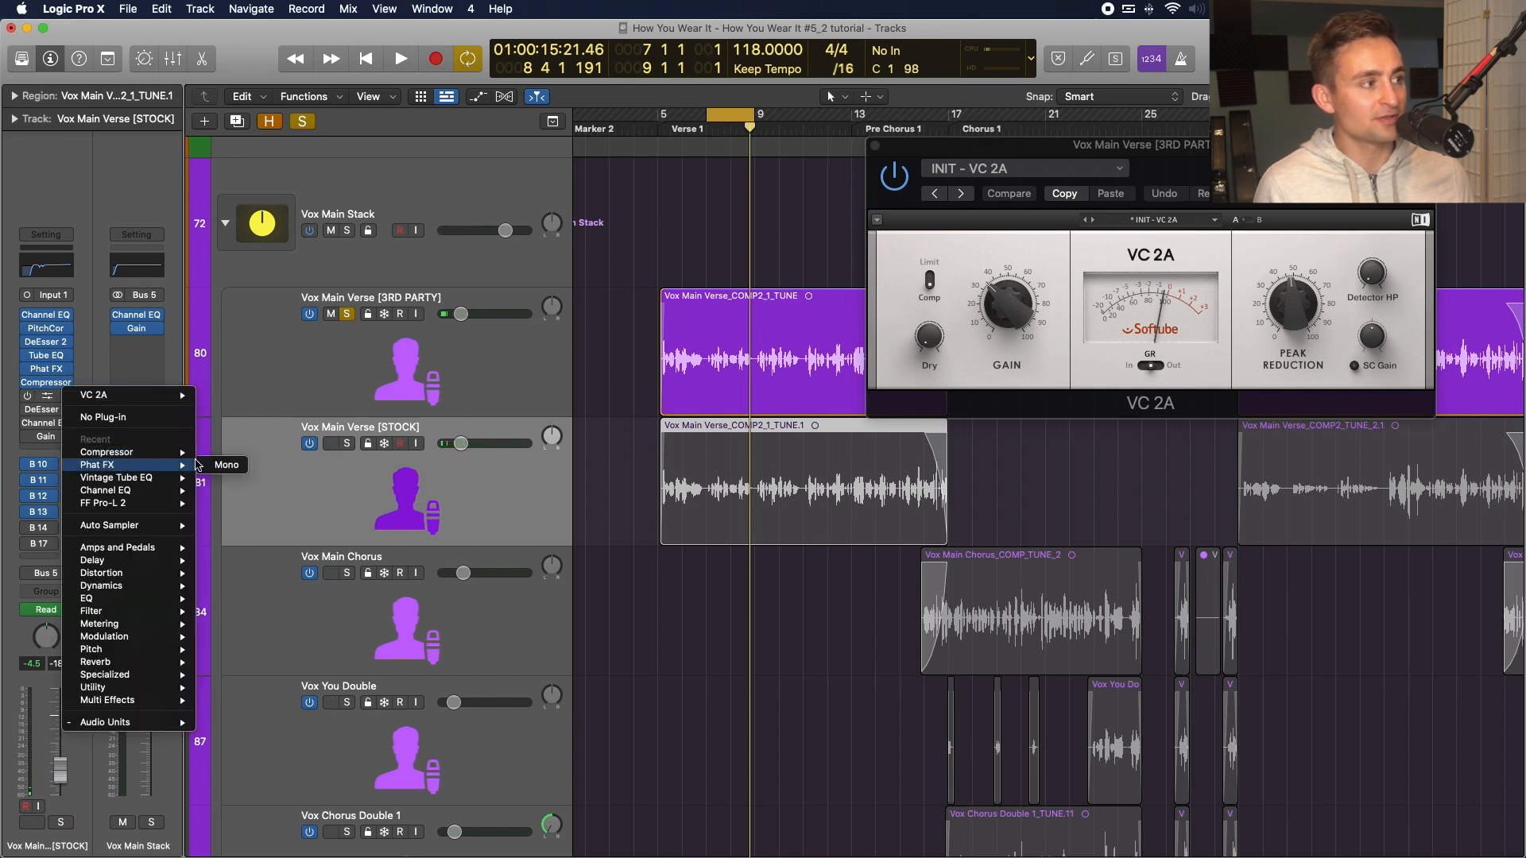
left_click(226, 453)
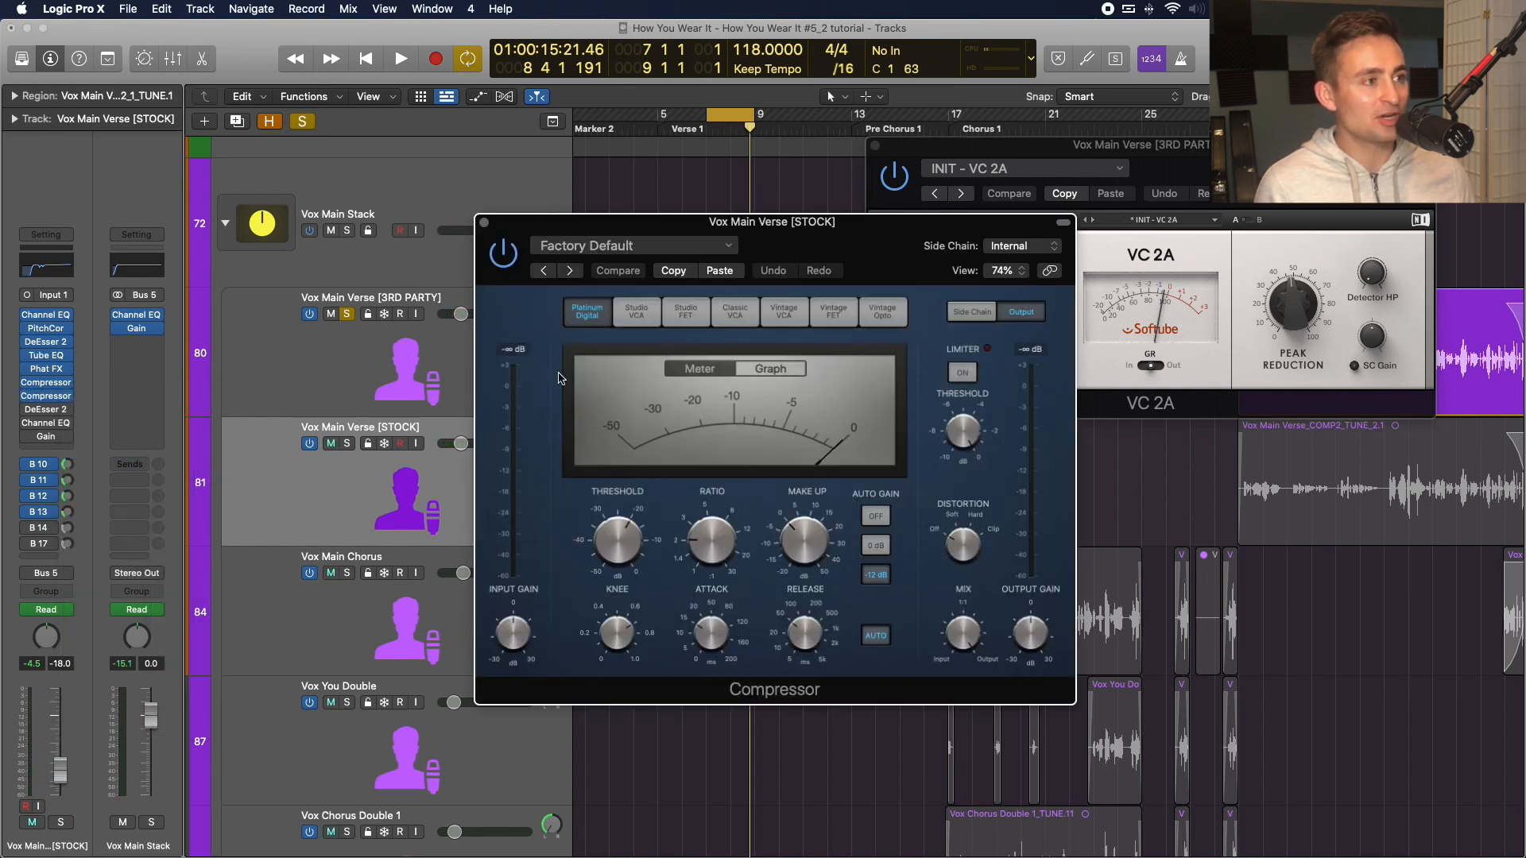
left_click(883, 313)
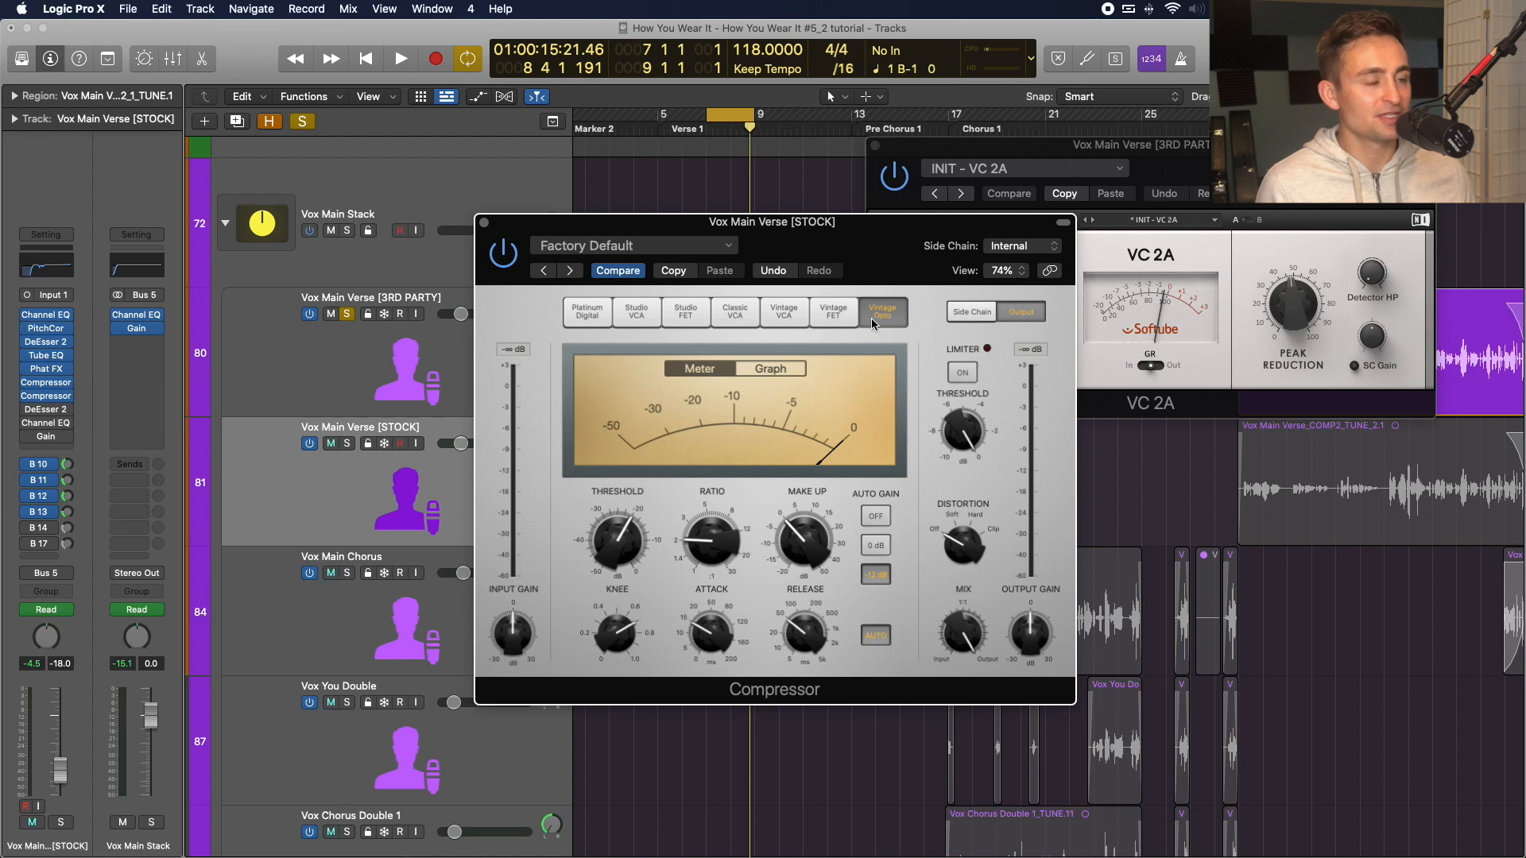
Arrange the new Compressor window below the VC 2A for comparison and set the Compressor's ratio to 2.0:1.
mouse_move(949, 240)
left_mouse_down()
mouse_move(701, 216)
mouse_move(797, 246)
mouse_move(868, 246)
mouse_move(1001, 361)
mouse_move(1037, 350)
mouse_move(1055, 254)
mouse_move(988, 368)
mouse_move(954, 238)
left_mouse_up()
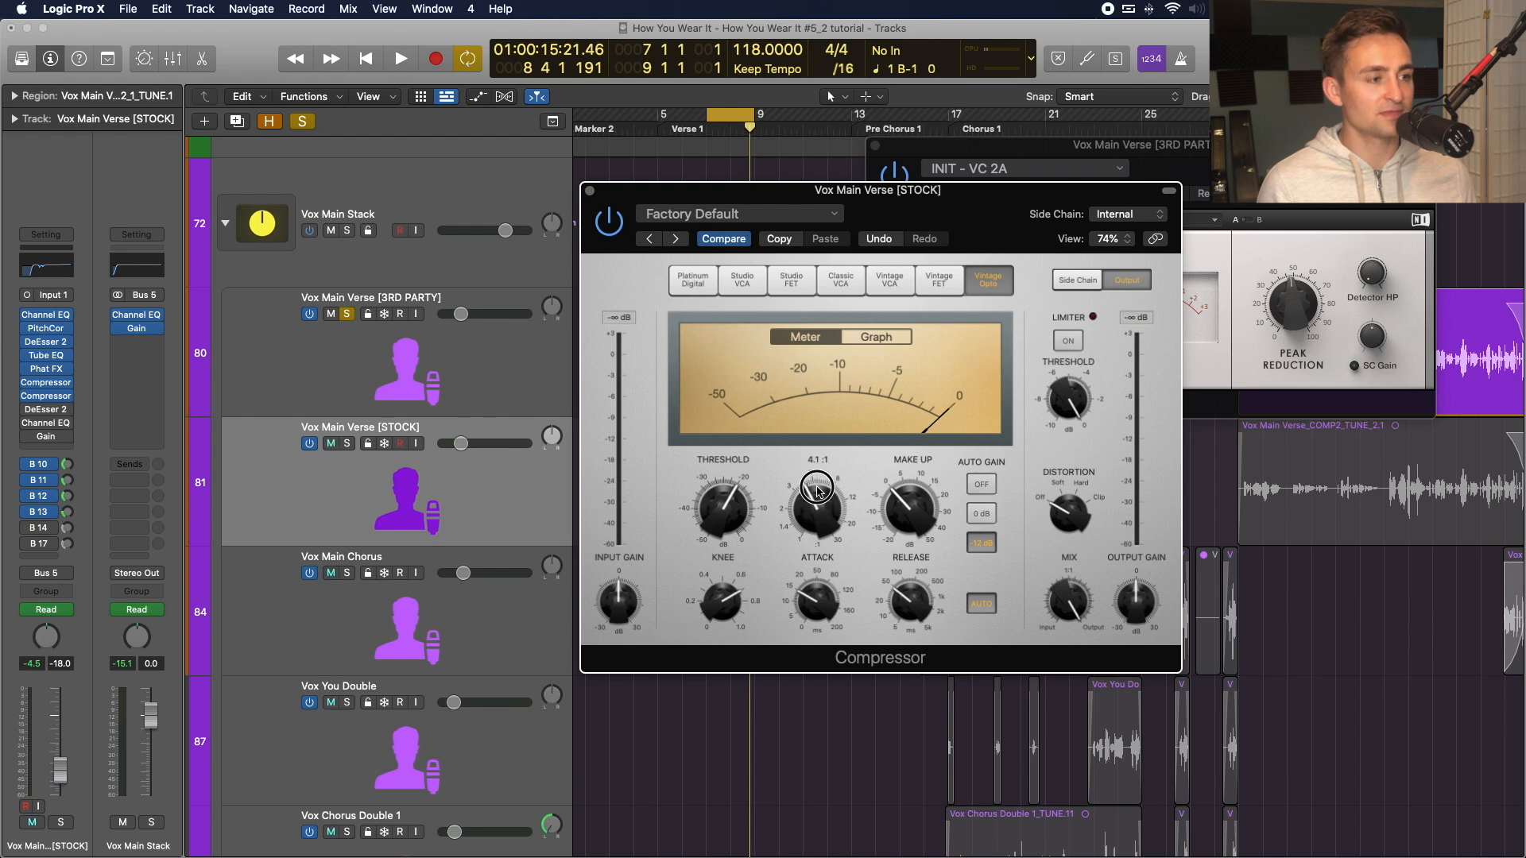
left_click_drag(956, 232, 1039, 383)
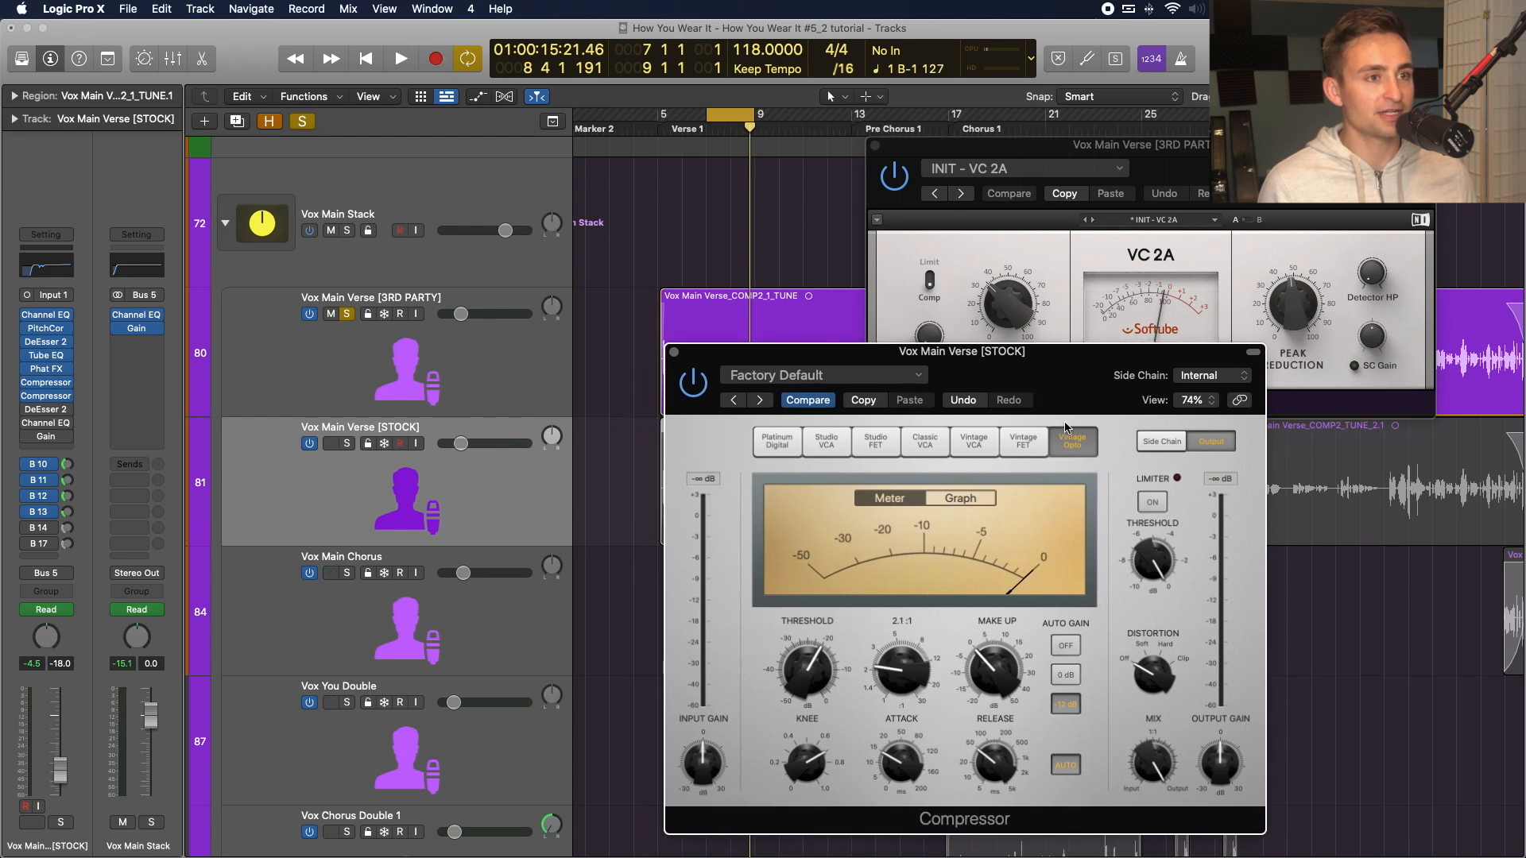
left_click_drag(1078, 389, 1229, 387)
left_click_drag(1244, 163, 1244, 78)
left_click(1073, 668)
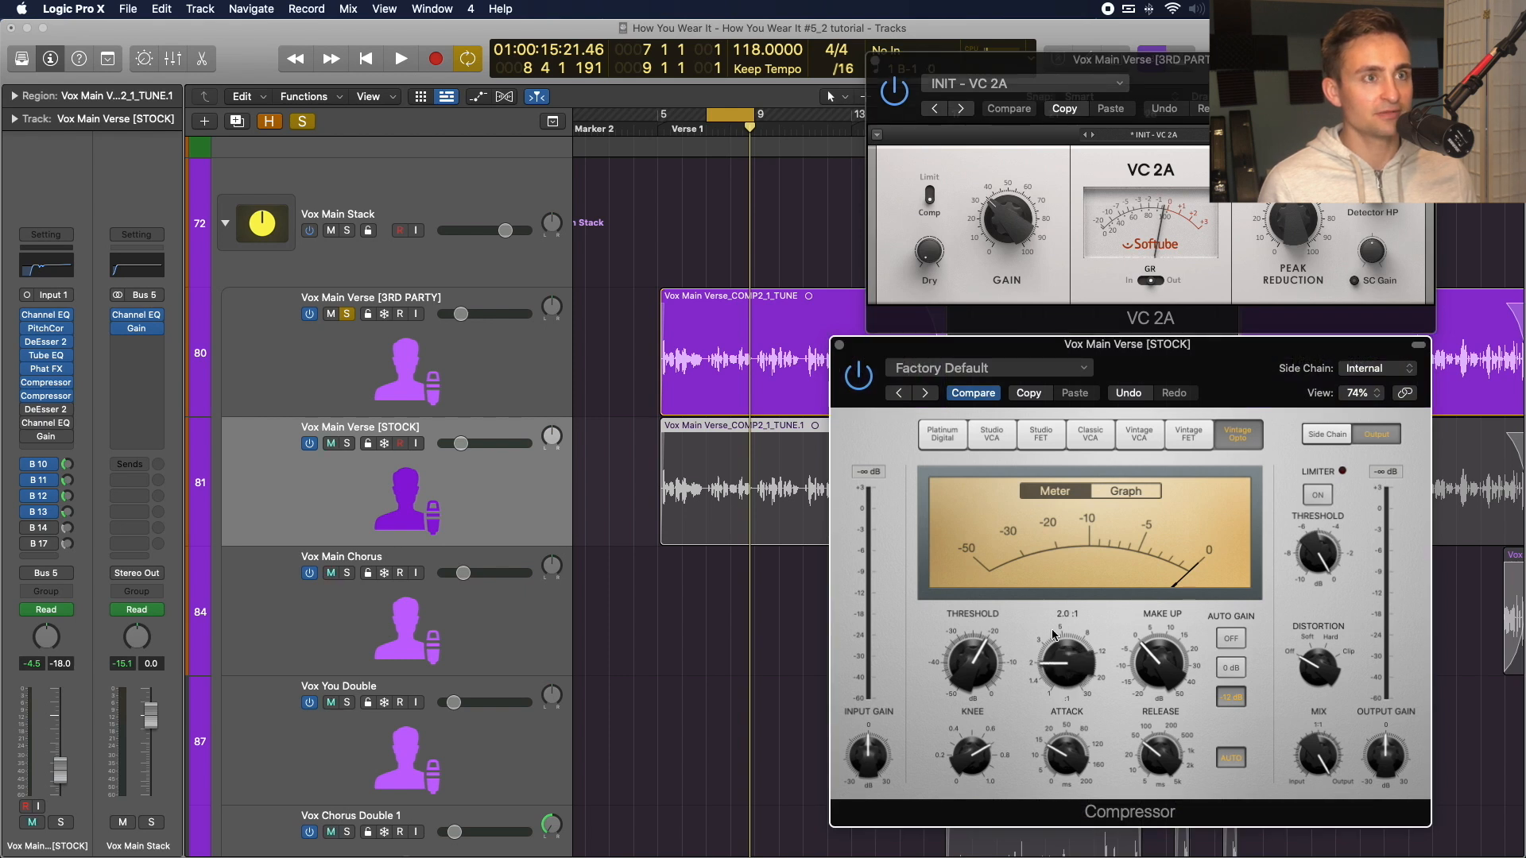
Play the [3RD PARTY] verse loop to watch the VC 2A's meter, and return solo to the [STOCK] track.
left_click(708, 131)
key("space")
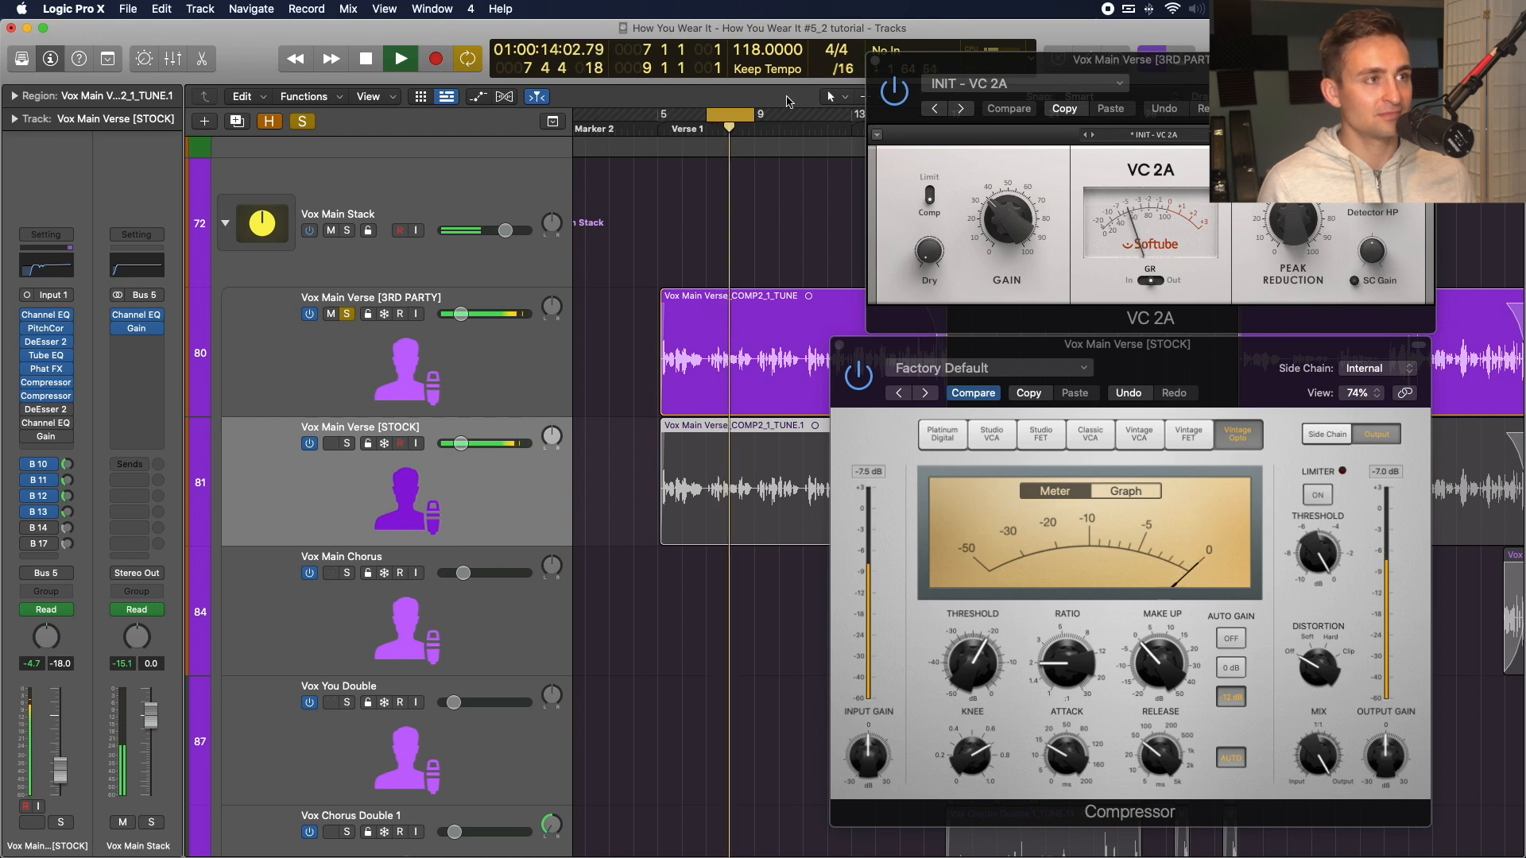
key("space")
left_click(346, 444)
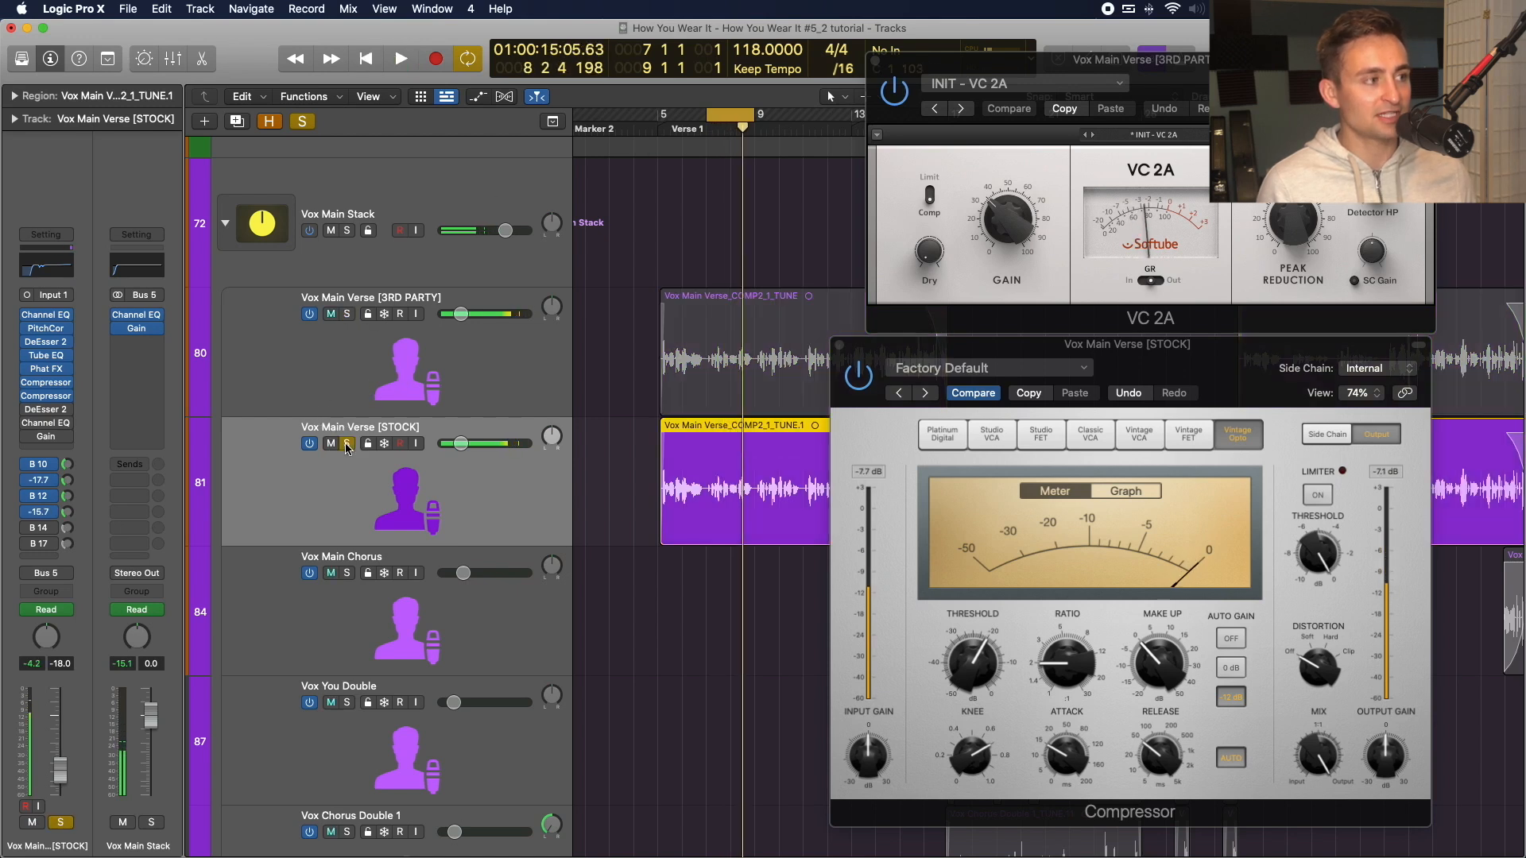
Turn off the Compressor's auto gain and lower its threshold during playback until it gives about 5 dB of gain reduction.
left_click(1232, 638)
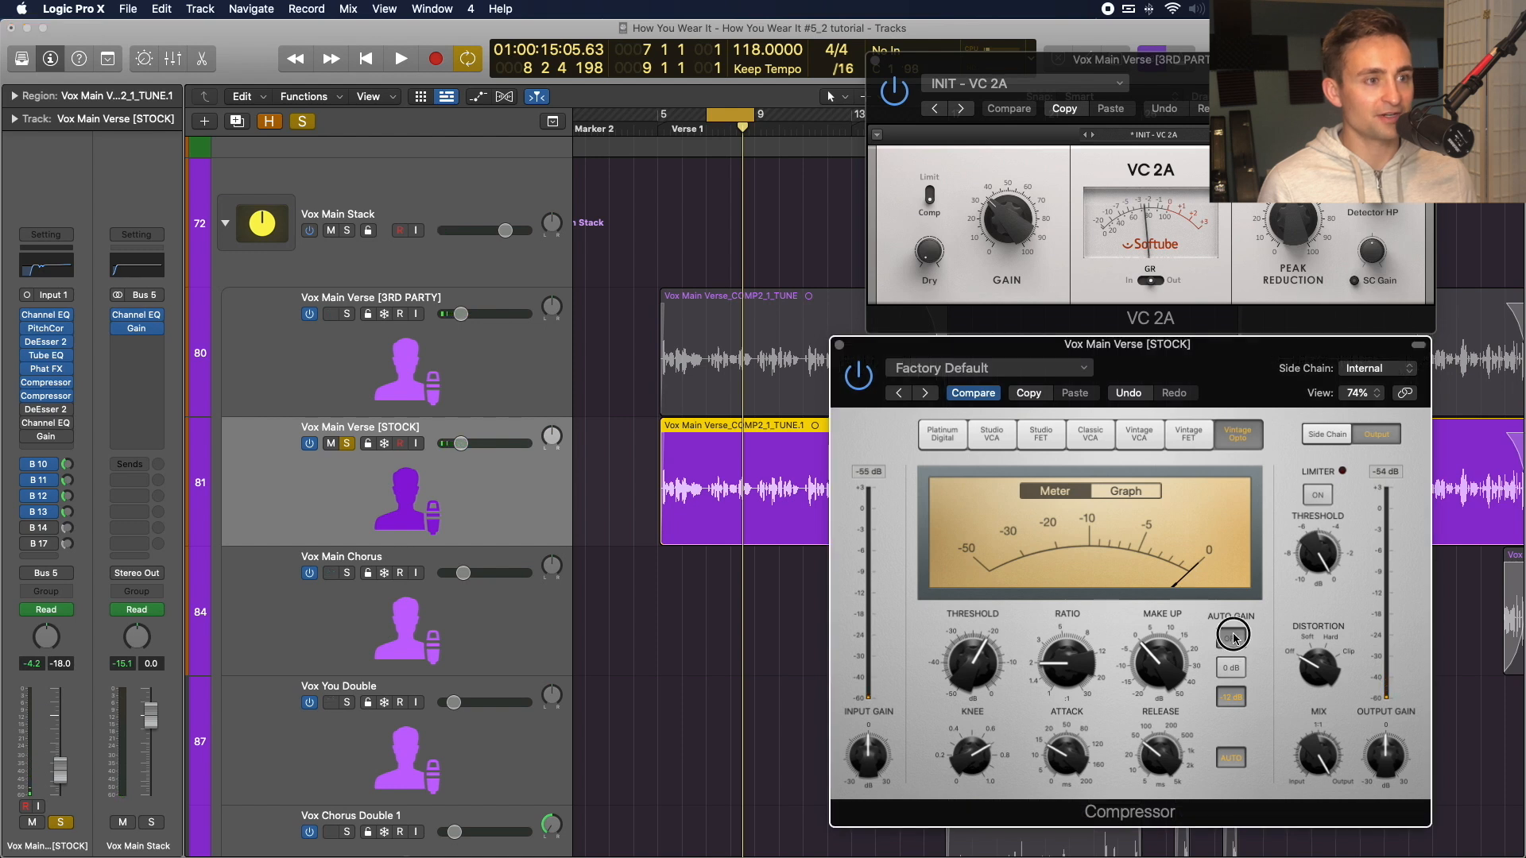
key("space")
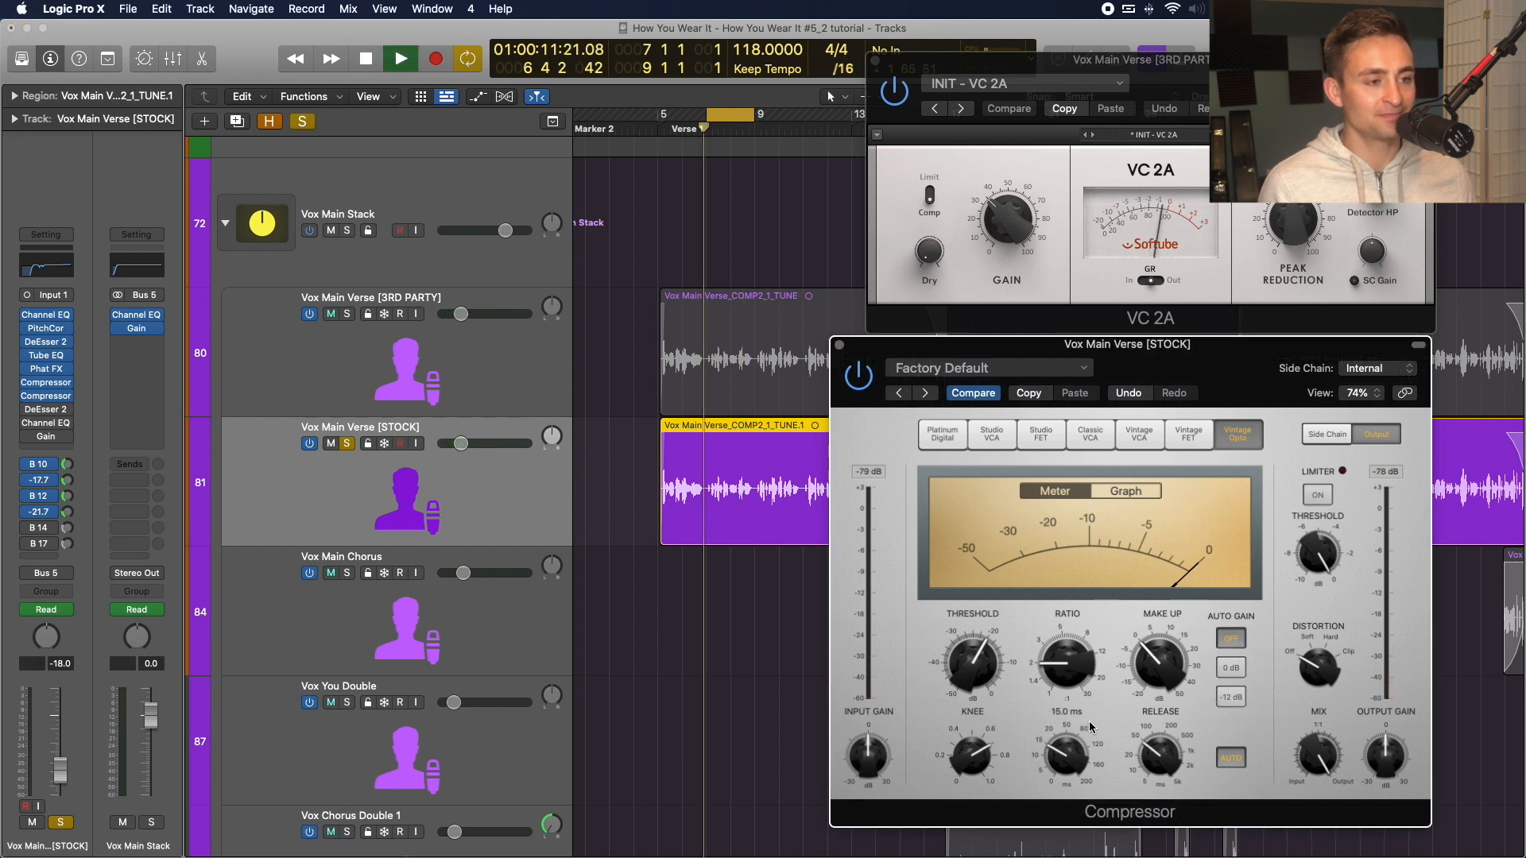
mouse_move(976, 658)
left_mouse_down()
mouse_move(964, 647)
mouse_move(976, 688)
left_mouse_up()
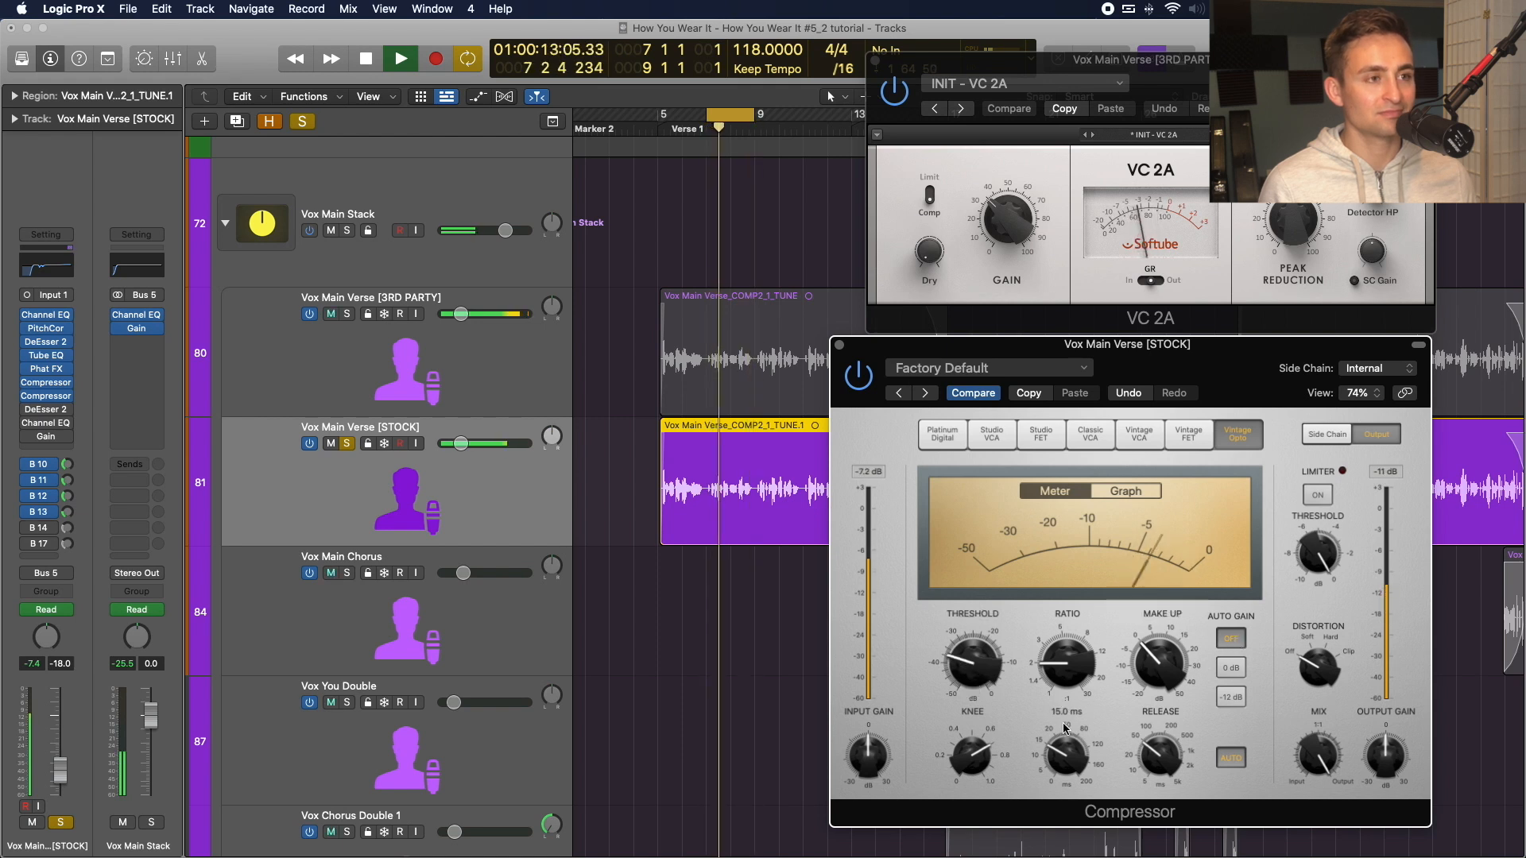
Raise the Vintage Opto Compressor's make-up gain to about 5 dB, checking its level against the [3RD PARTY] verse.
left_click_drag(1148, 656, 1150, 640)
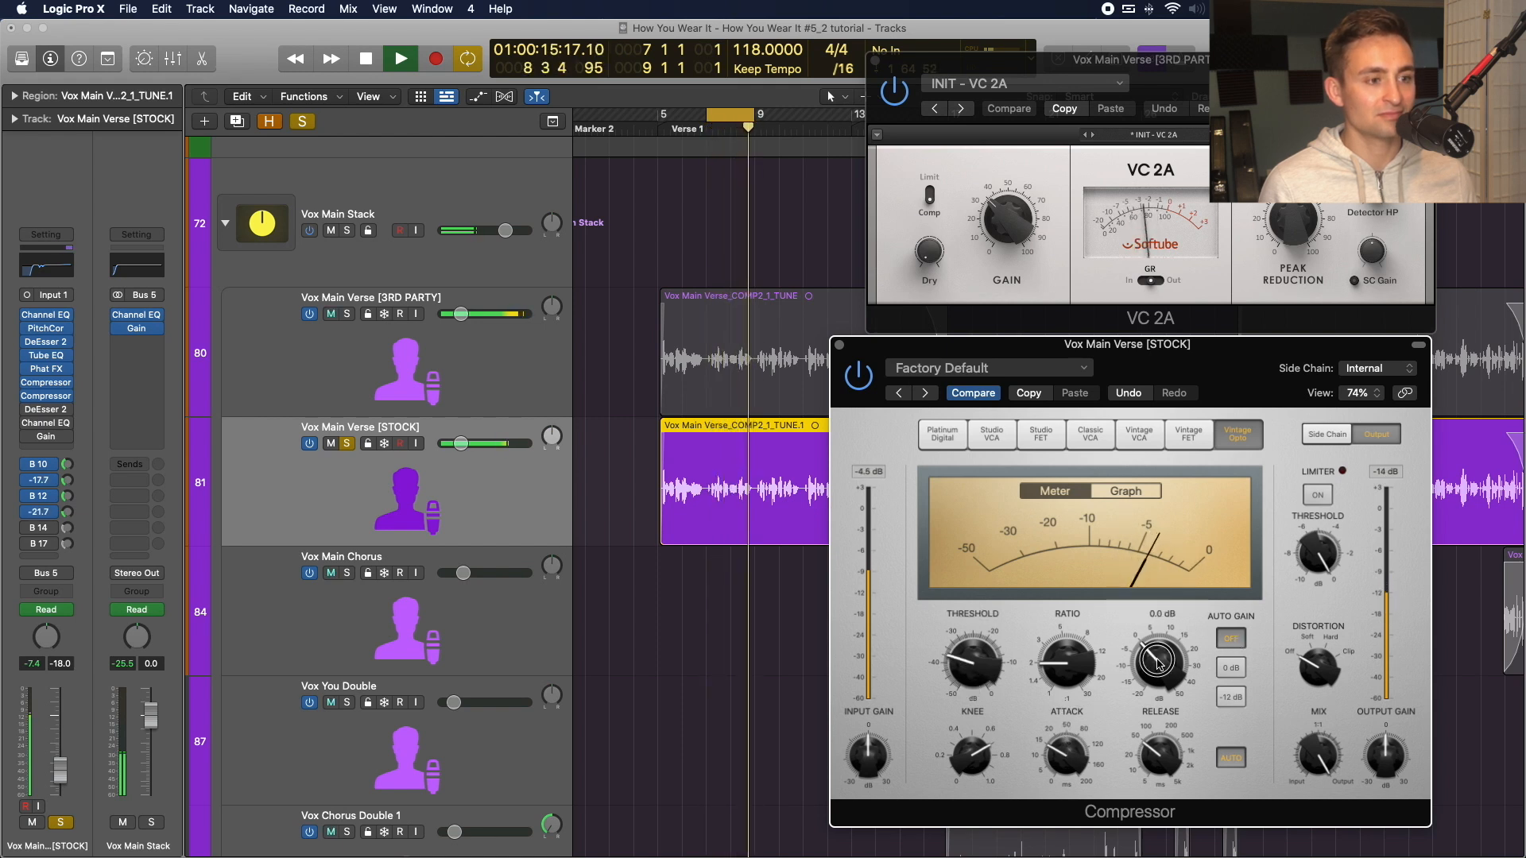
left_click(347, 315, "alt")
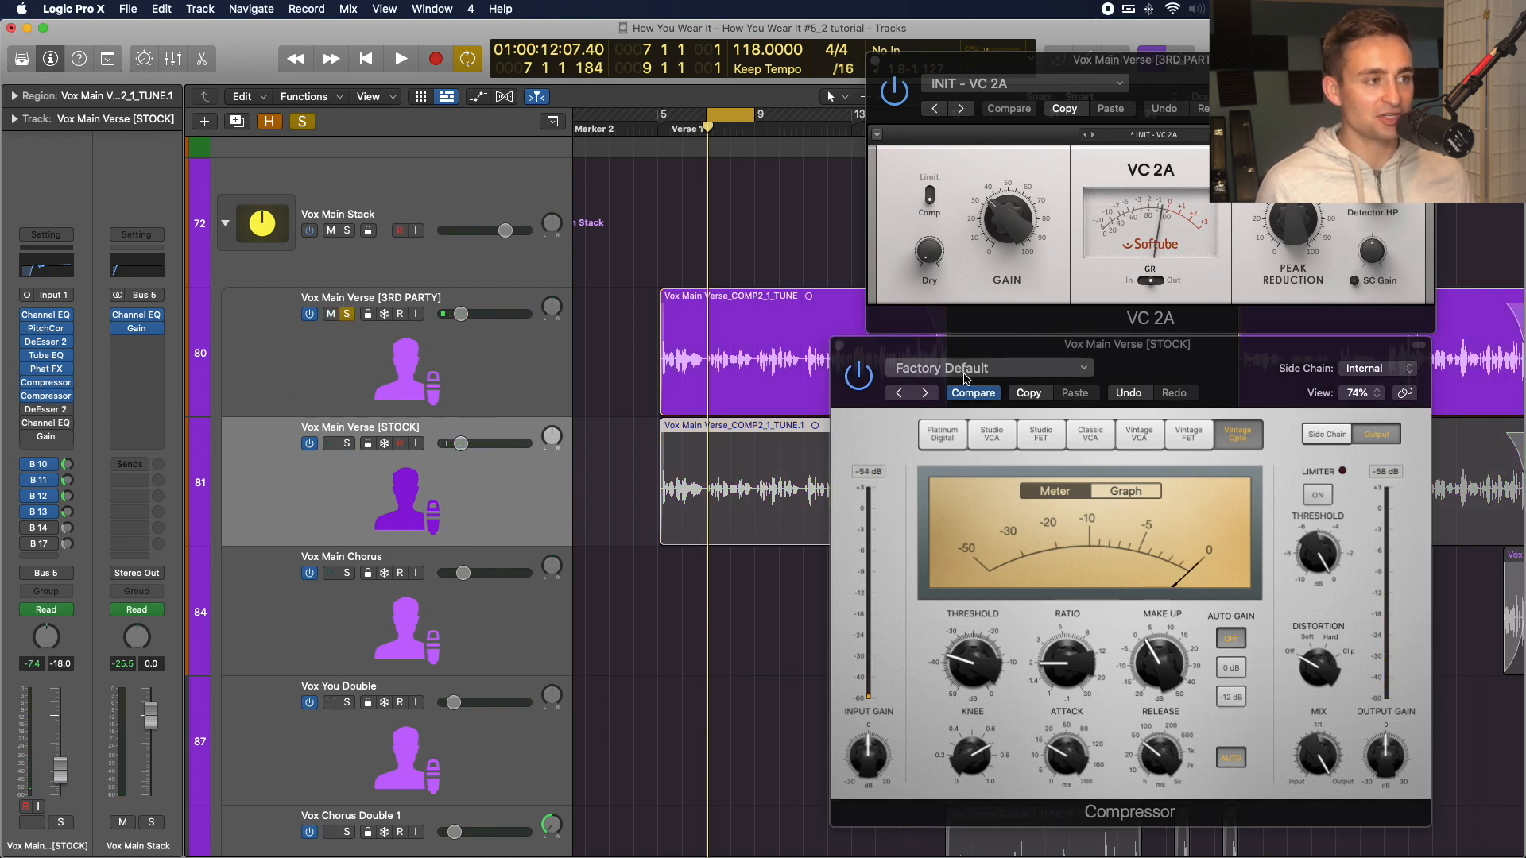
key("space")
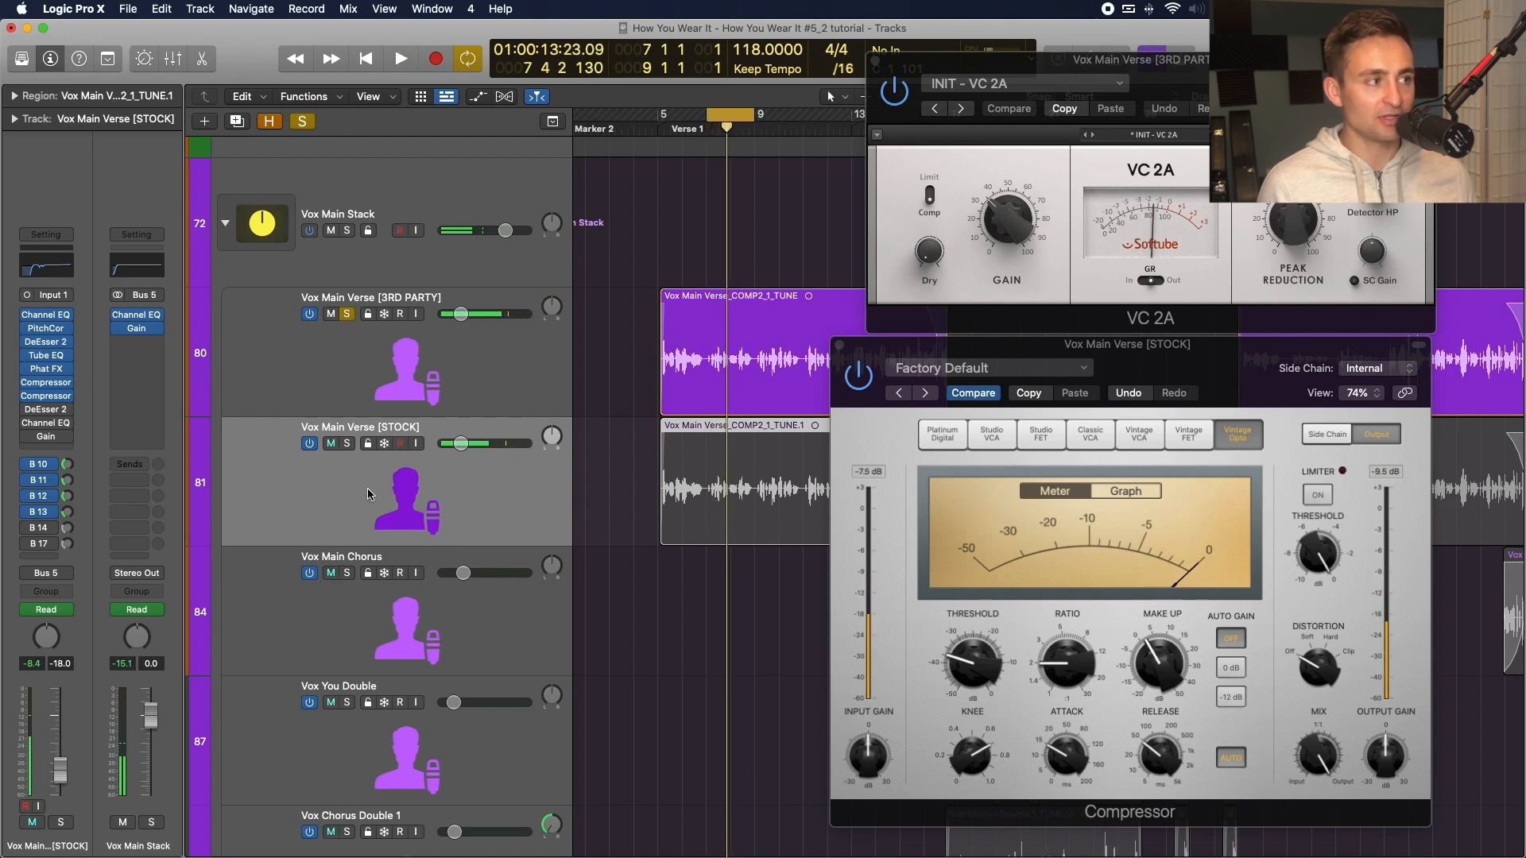
left_click(347, 445, "alt")
left_click_drag(1160, 665, 1169, 648)
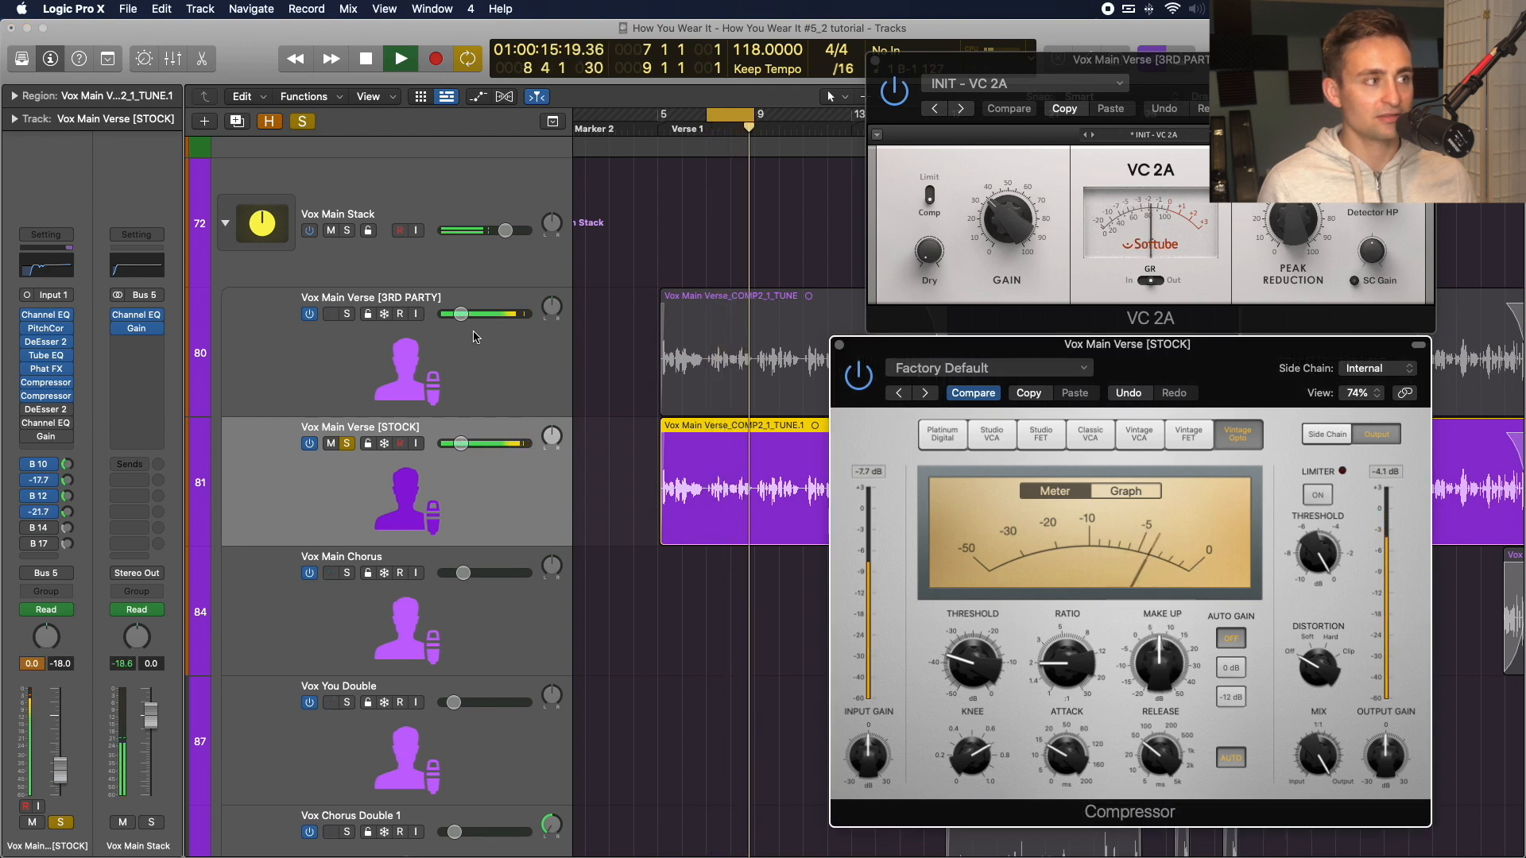
Alternate solo between the [3RD PARTY] and [STOCK] verses during playback to compare their level and tone, ending on [STOCK].
left_click(345, 445, "alt")
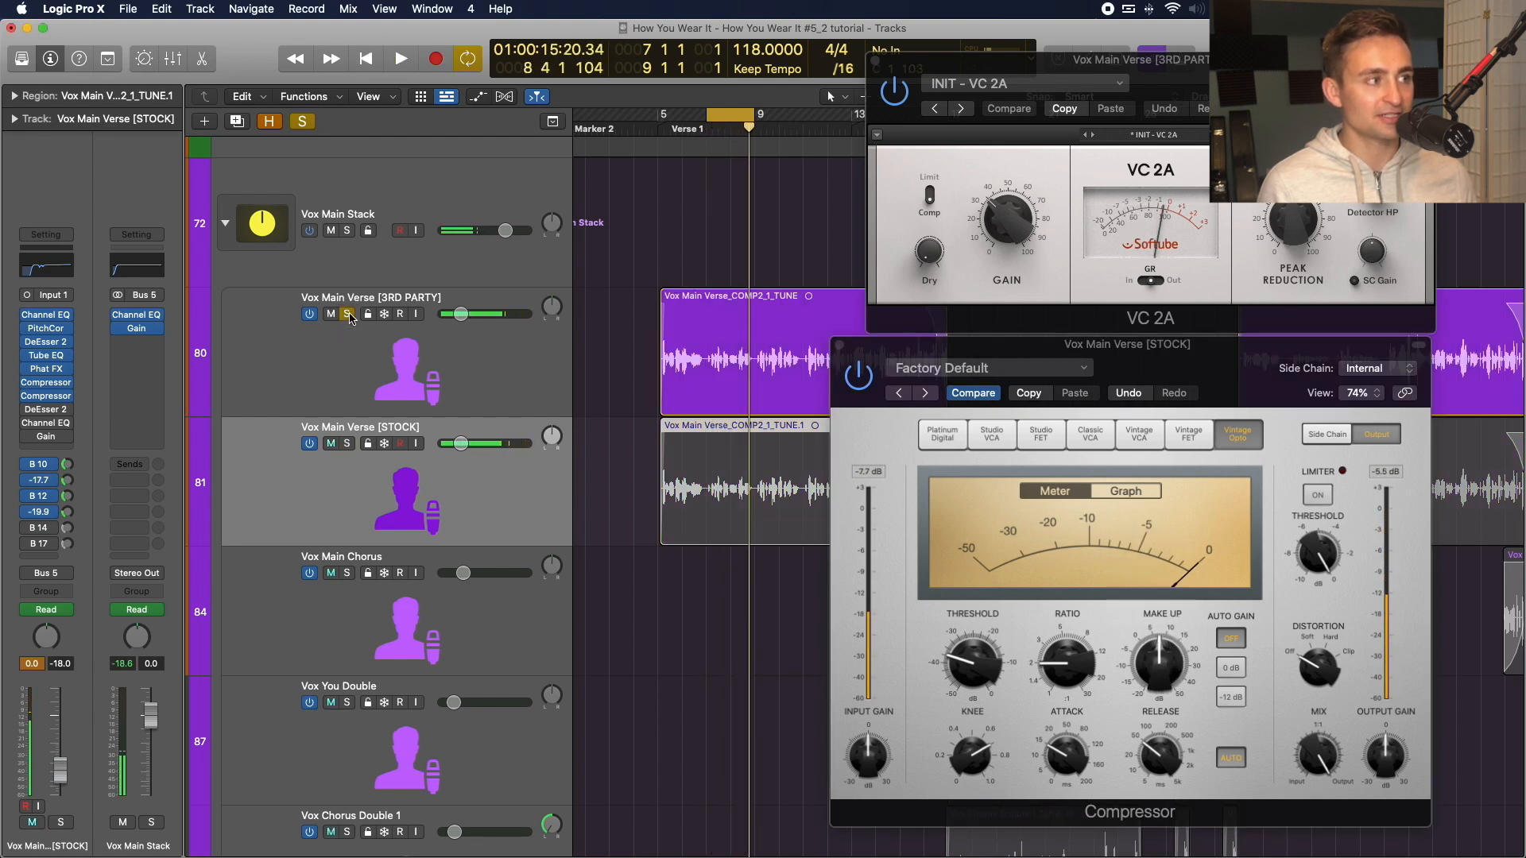
left_click(346, 444, "alt")
left_click(347, 314, "alt")
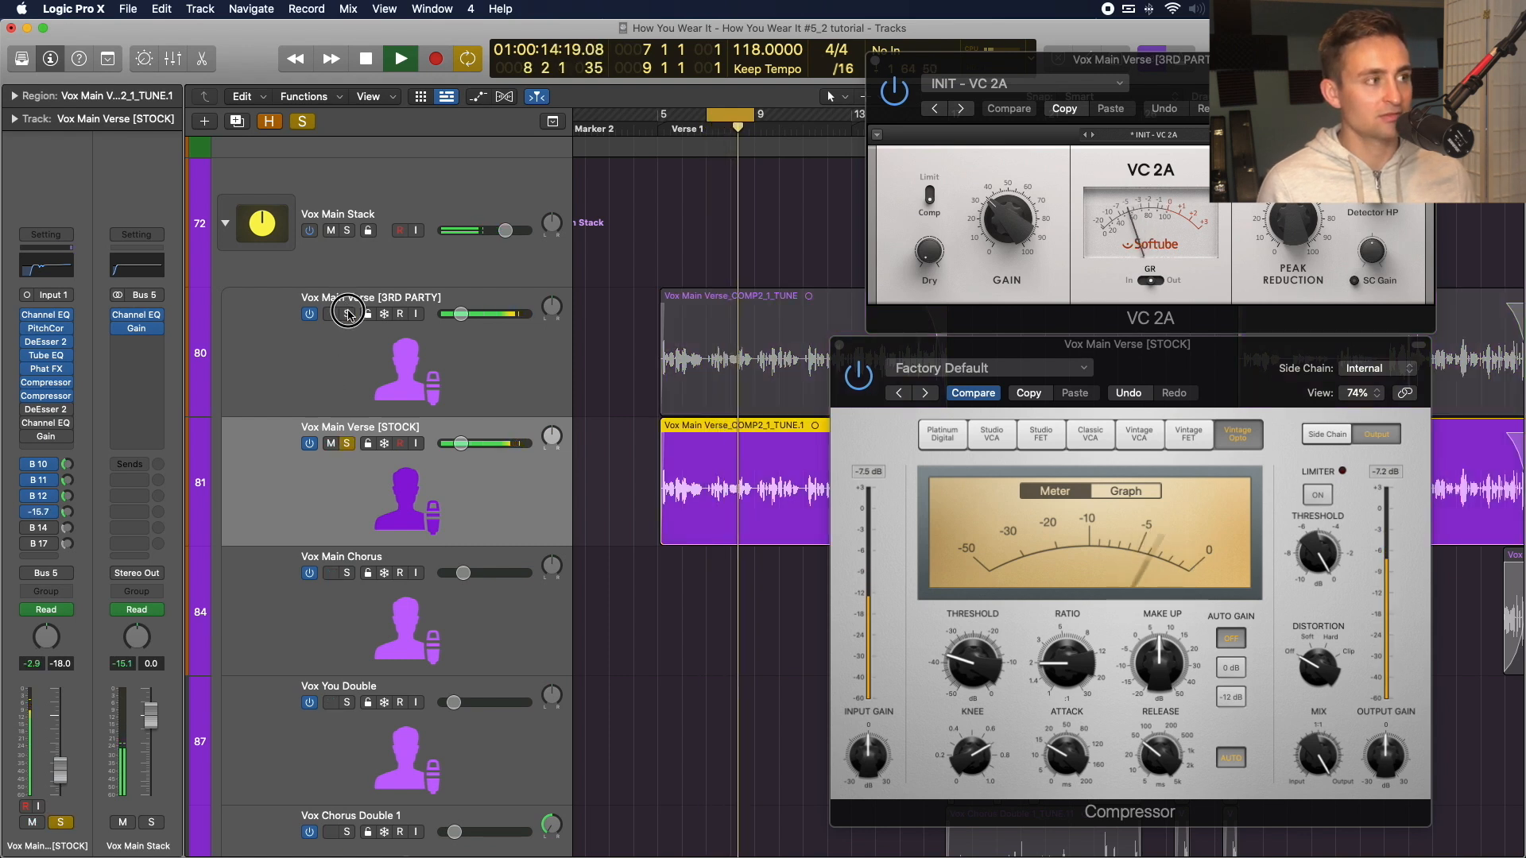
left_click(347, 444, "alt")
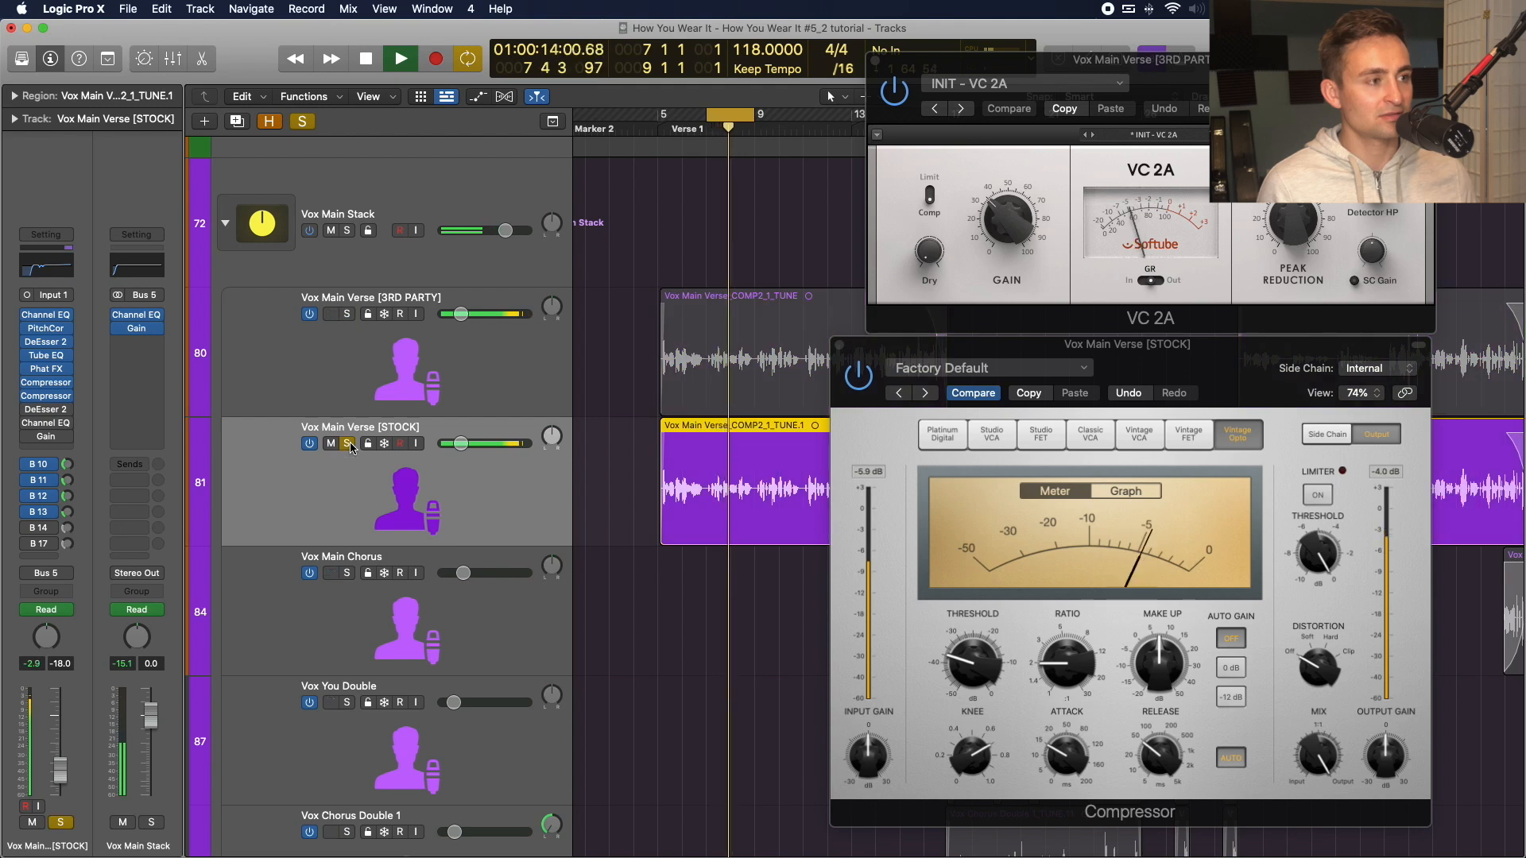
key("space")
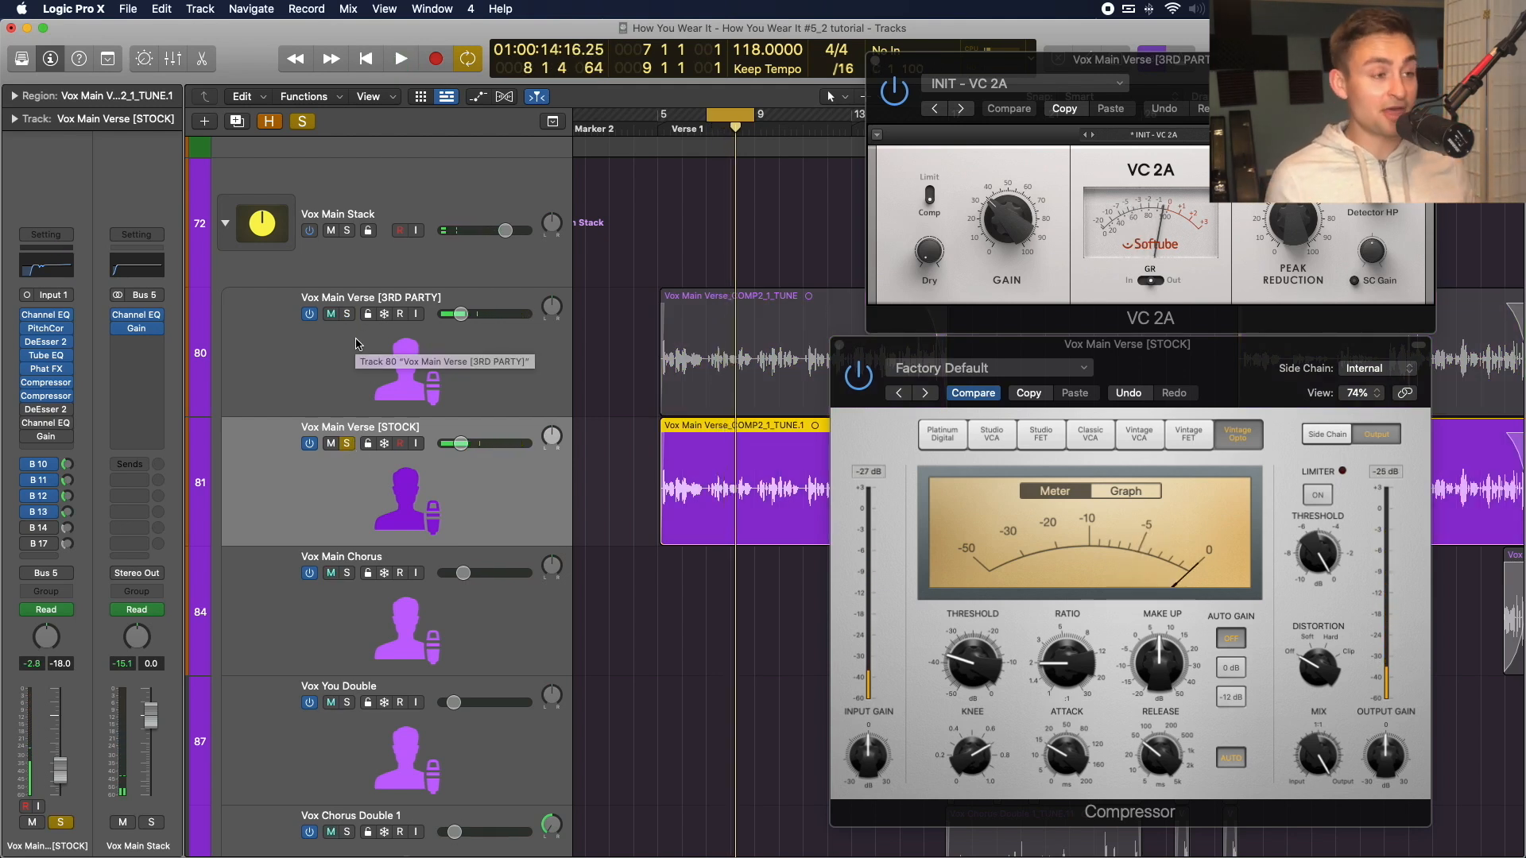
left_click(1191, 74)
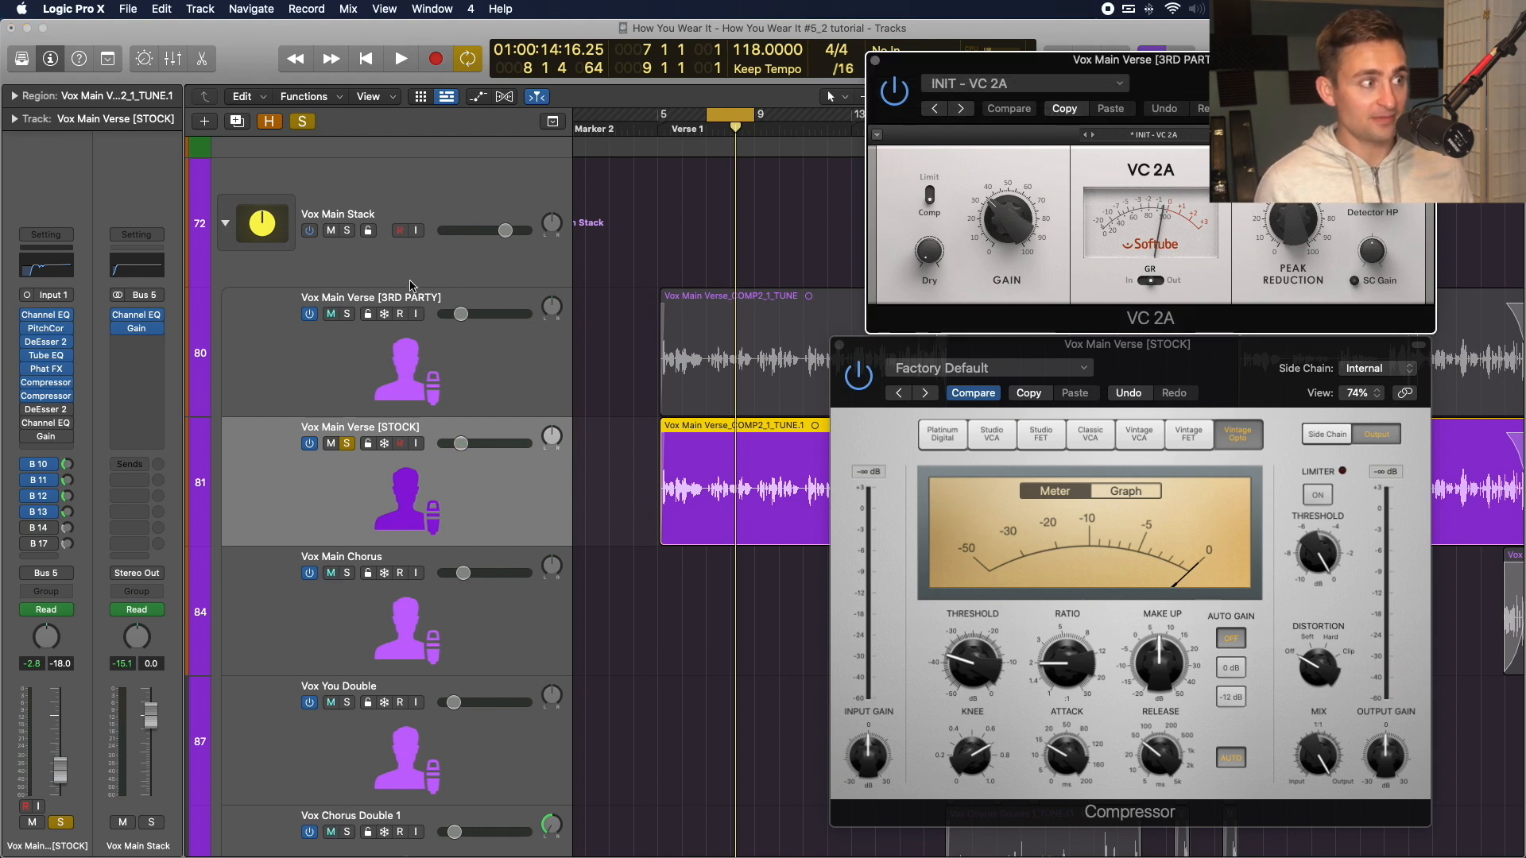
left_click(346, 315)
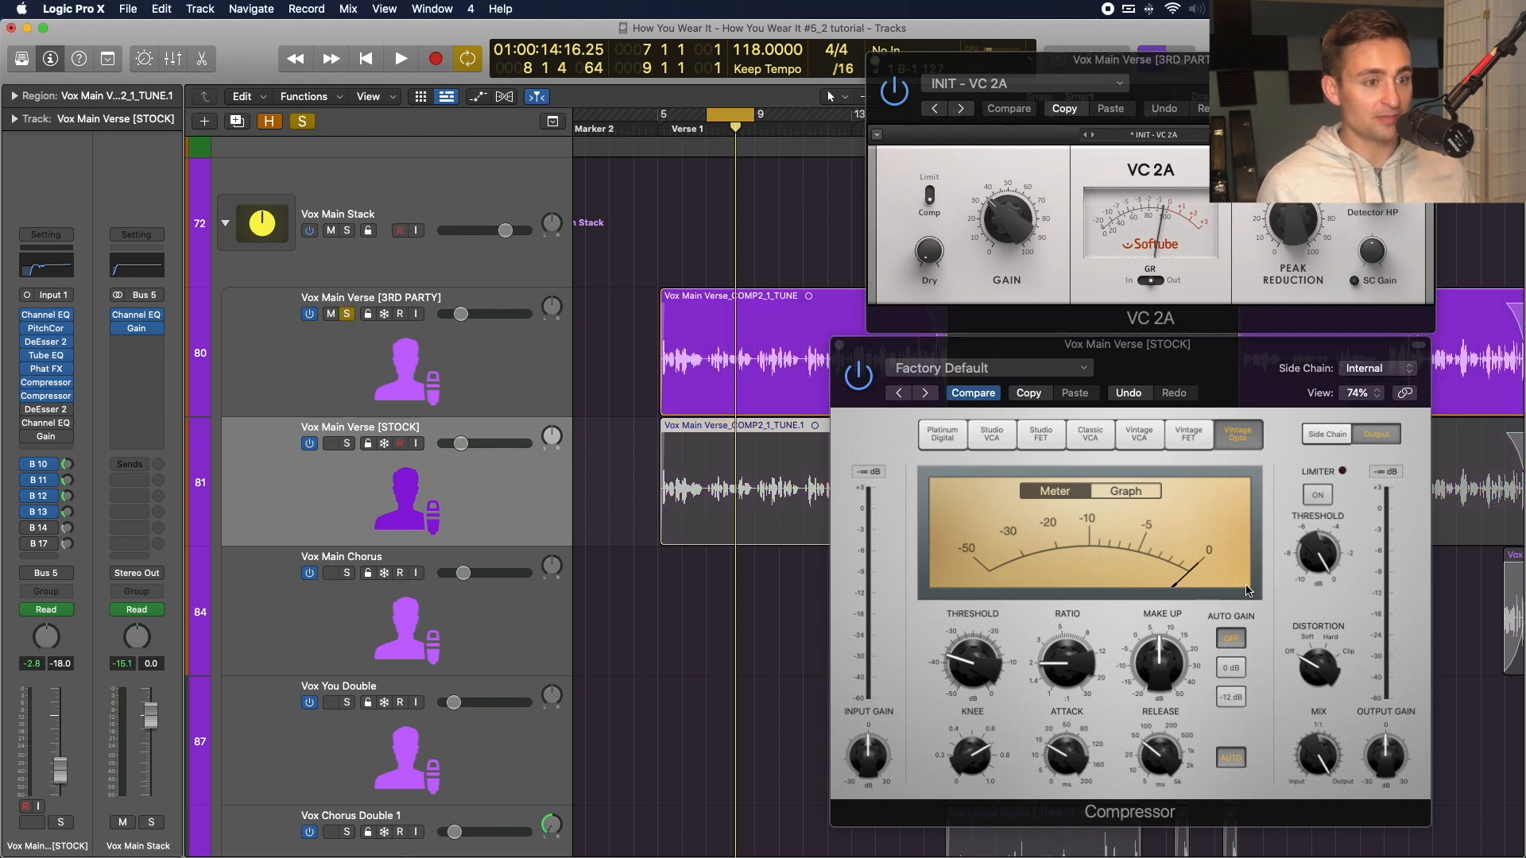
key("space")
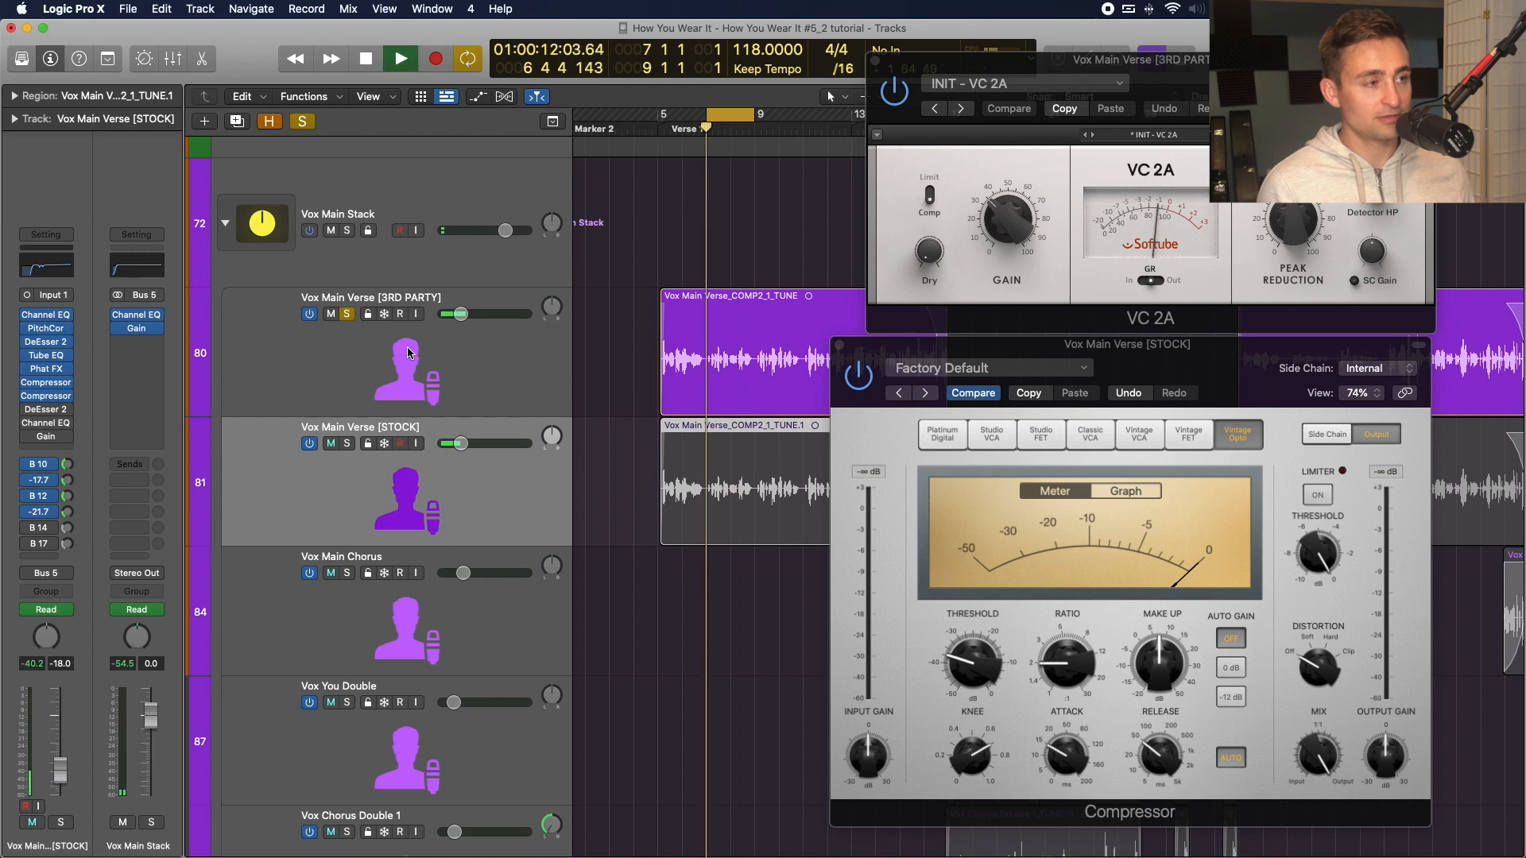
key("space")
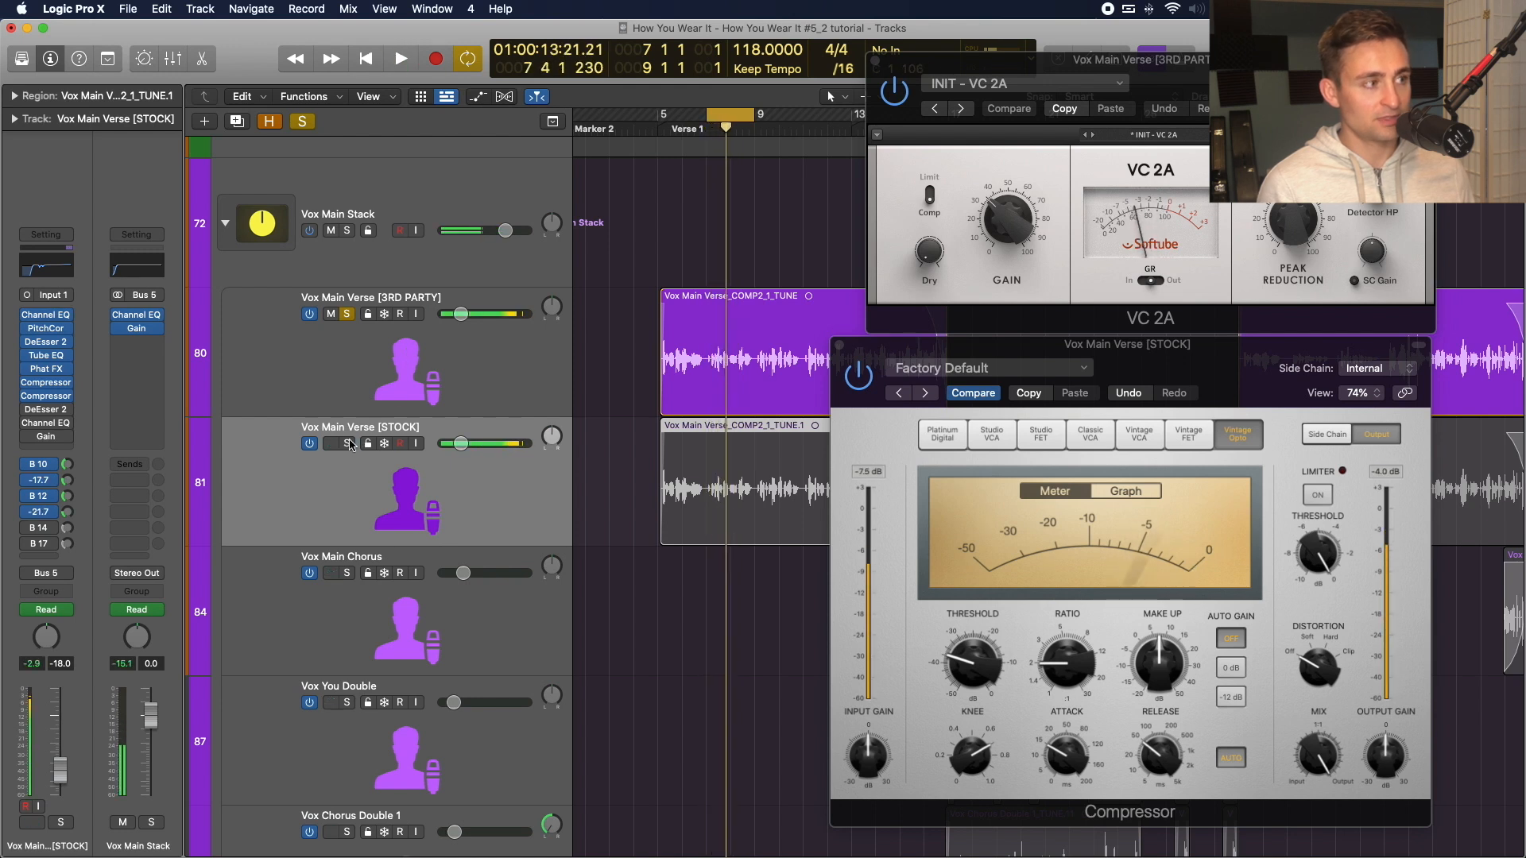
left_click(348, 444)
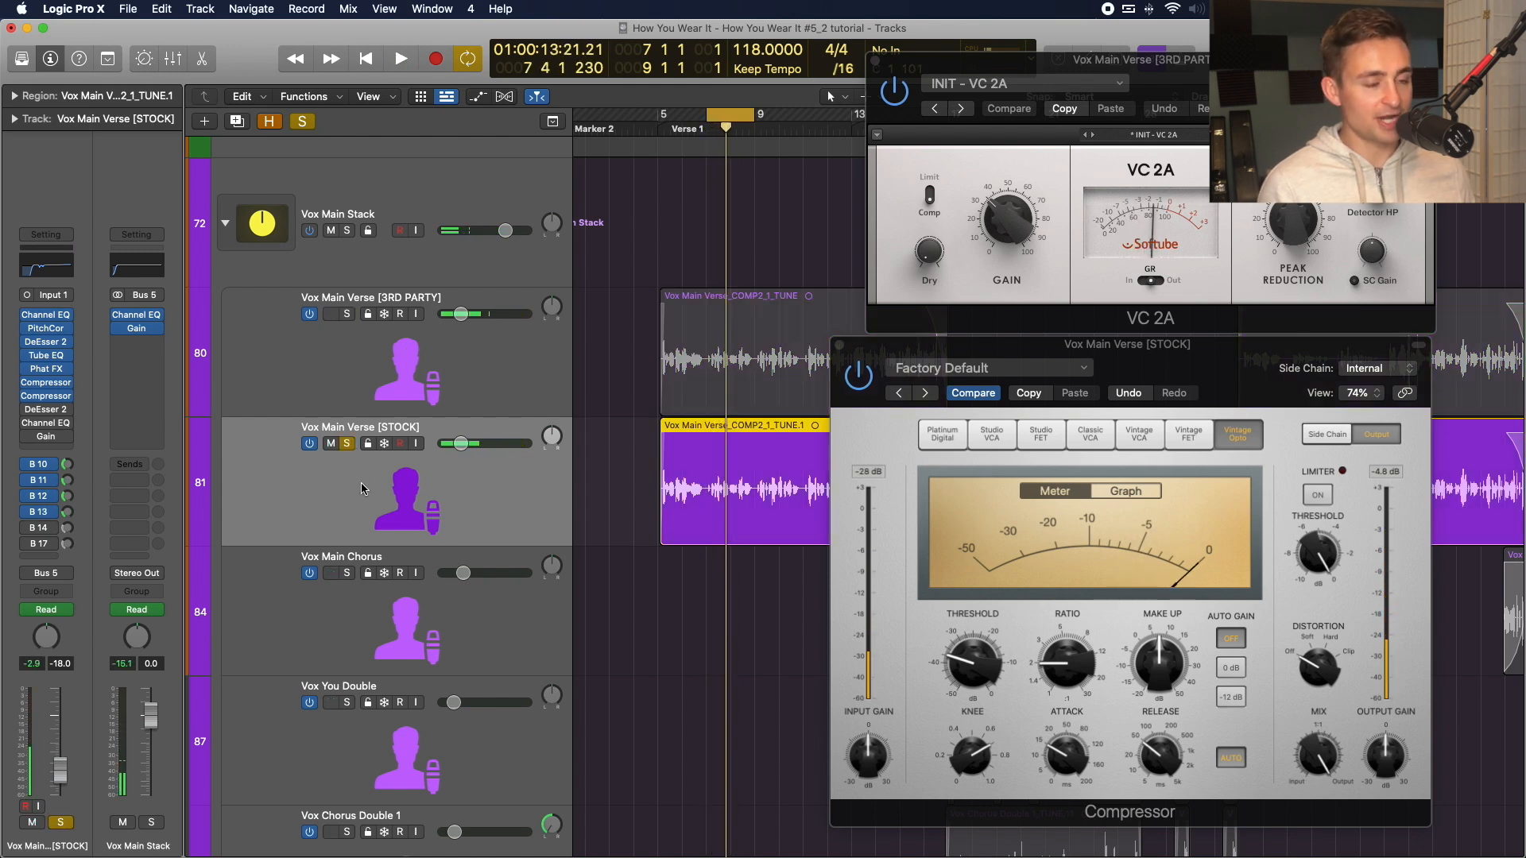
Set the Vintage Opto Compressor's output distortion to Soft, playing the [STOCK] loop before and after the change.
key("space")
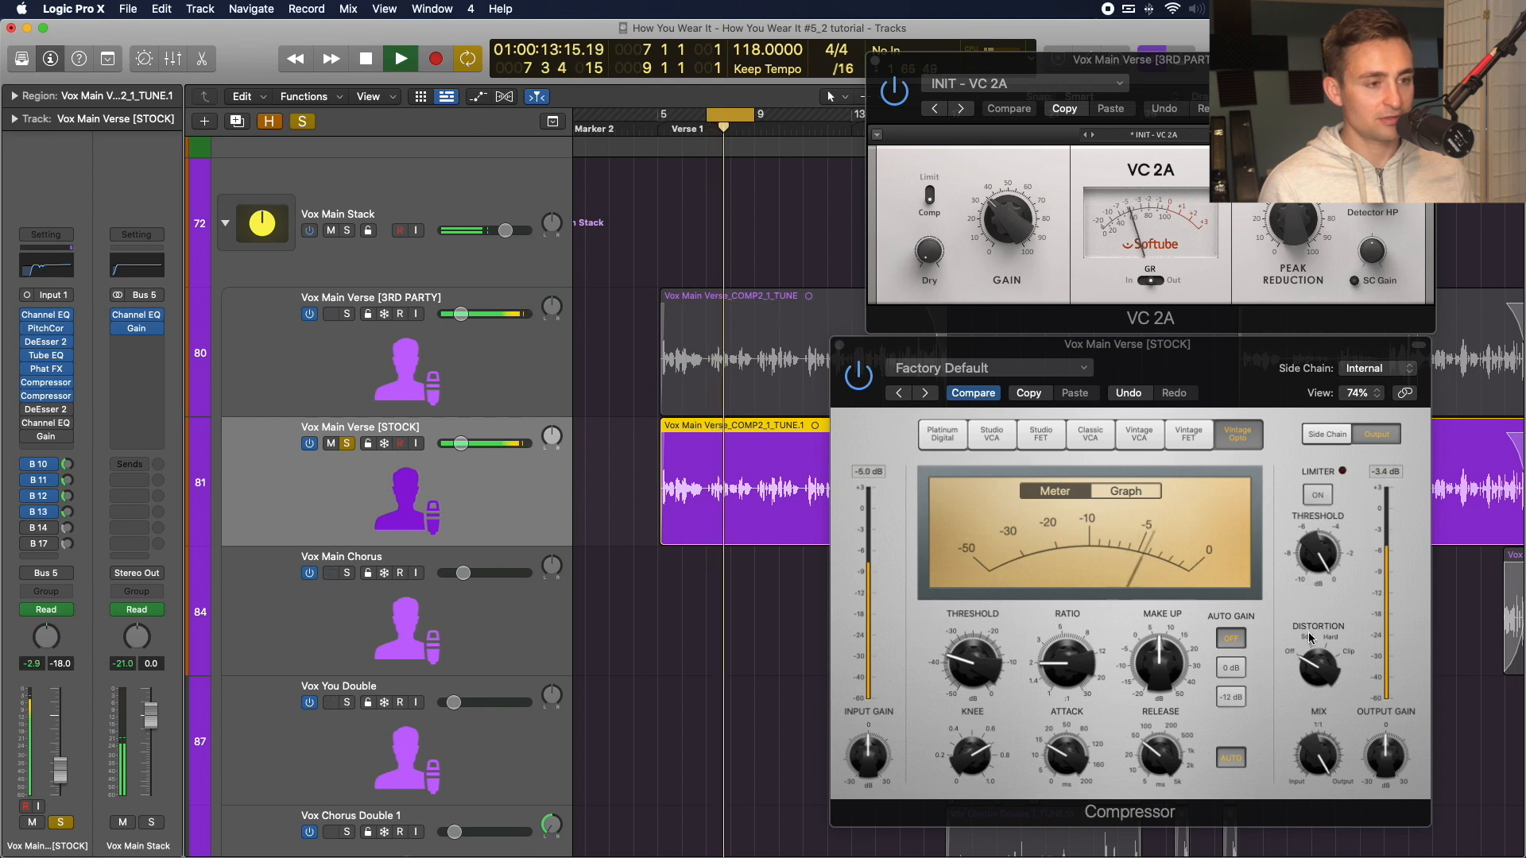
key("space")
left_click(1312, 662)
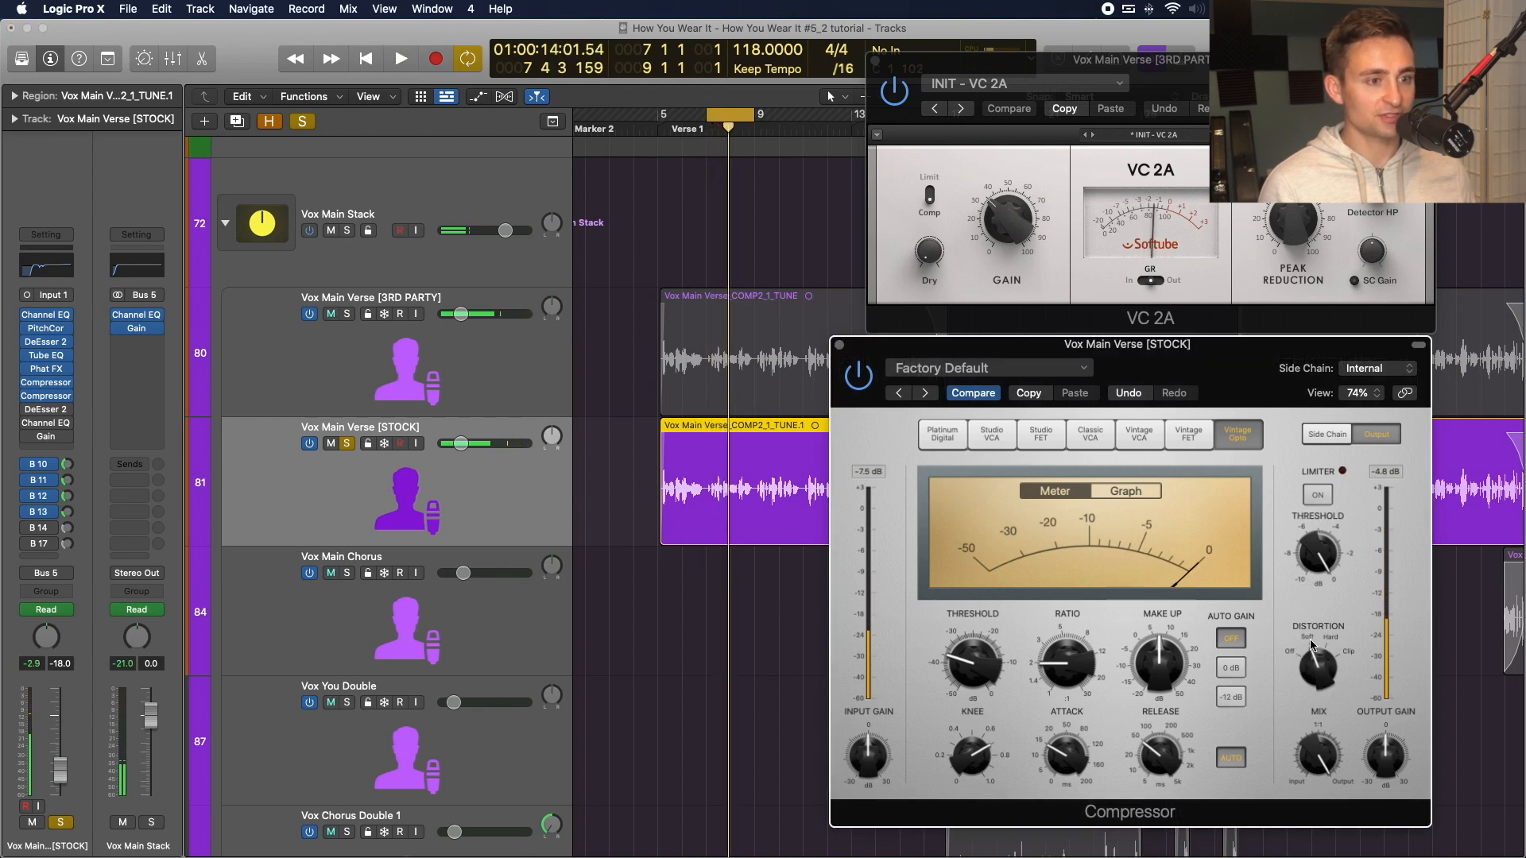
key("space")
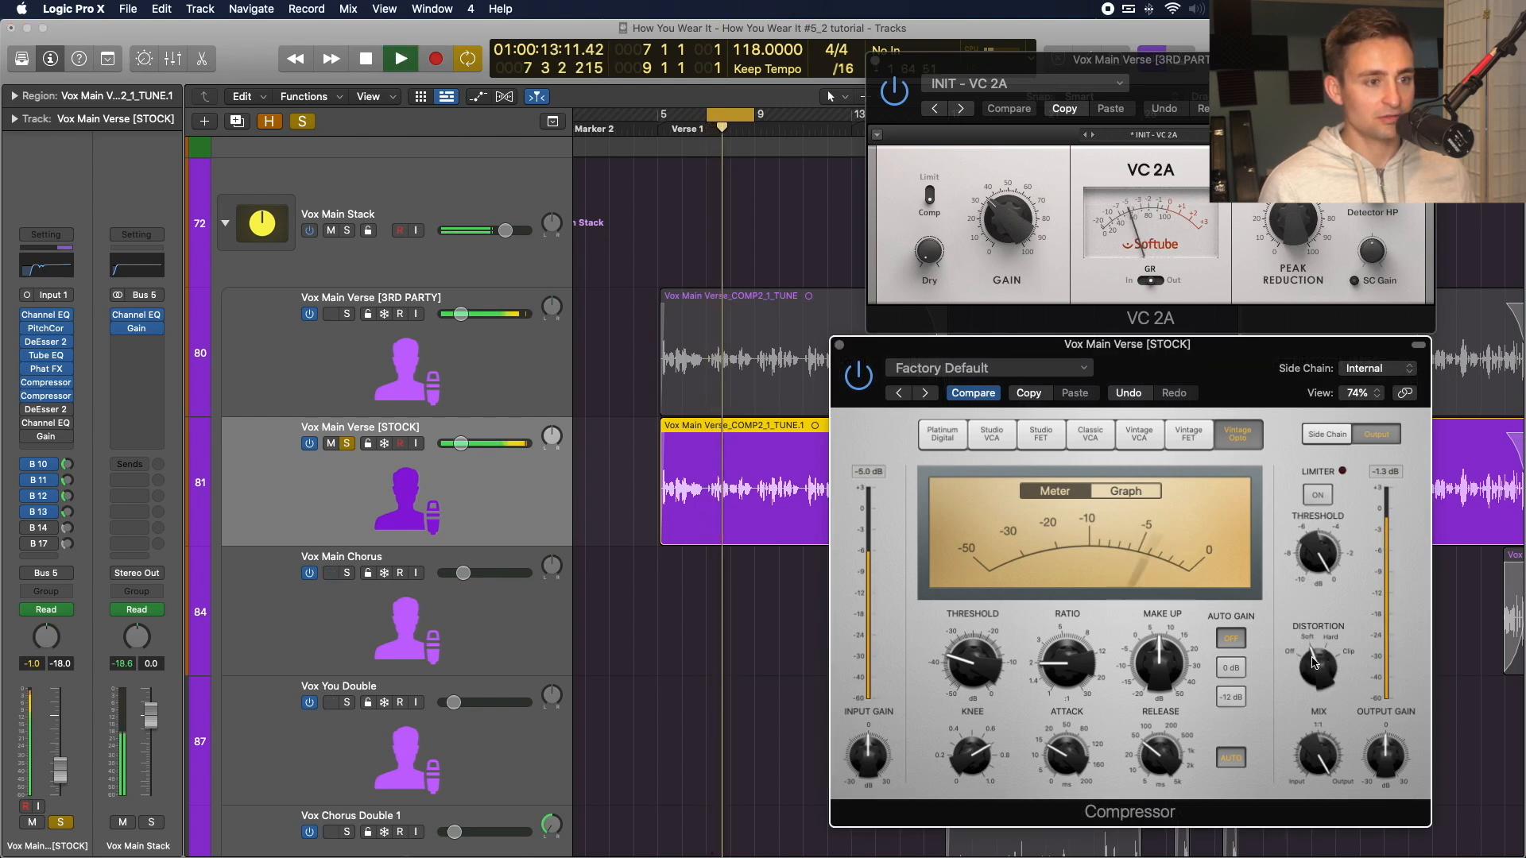
Set the Vintage Opto Compressor's make-up gain to 3.5 dB, replay the loop and switch solo to the [3RD PARTY] verse for comparison.
left_click_drag(1162, 658, 1165, 670)
key("space")
key("space")
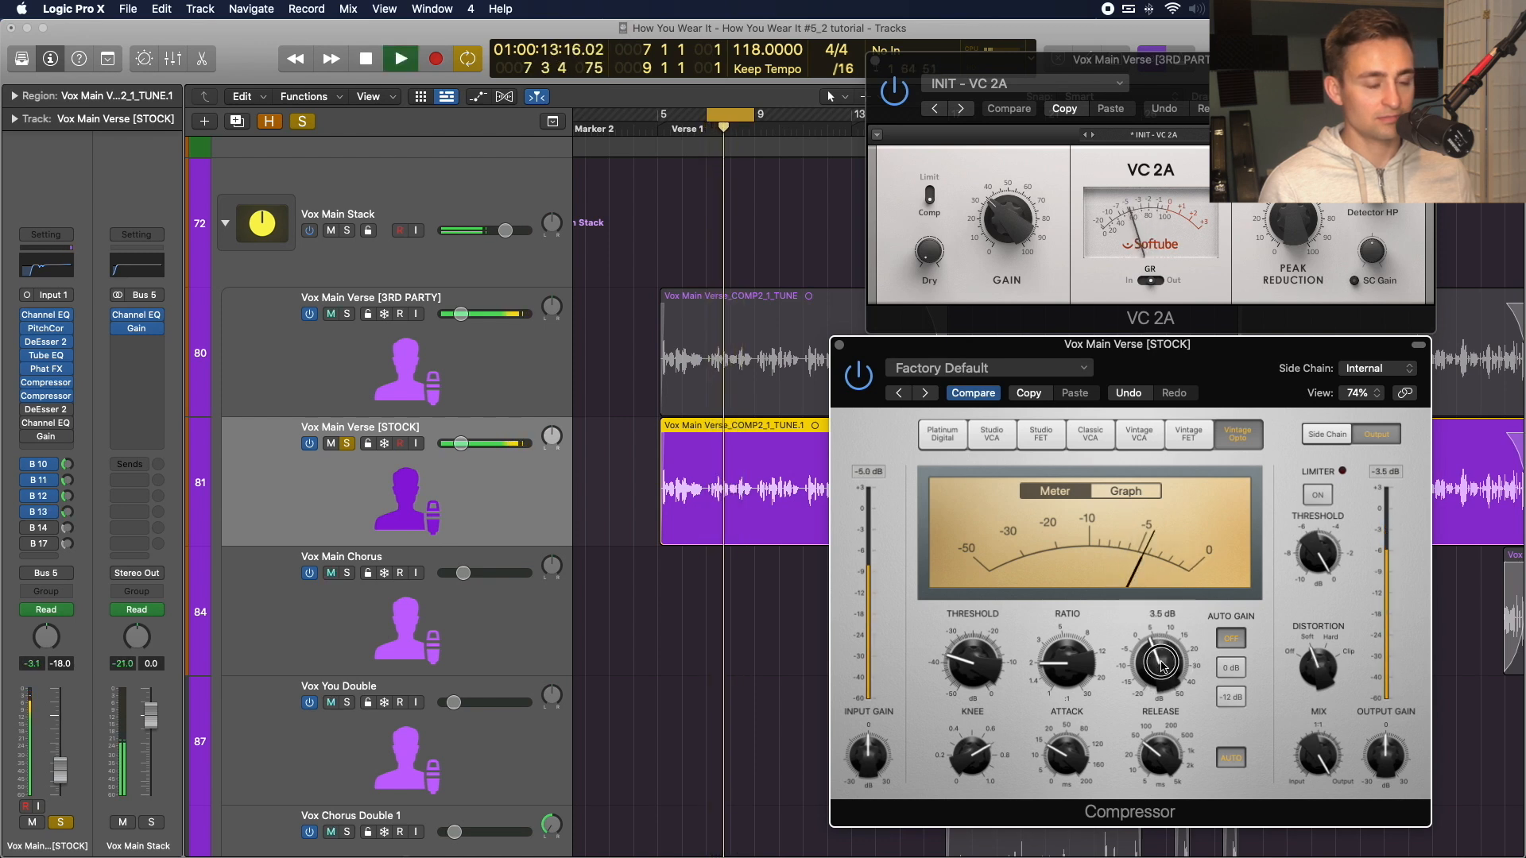
left_click(347, 314)
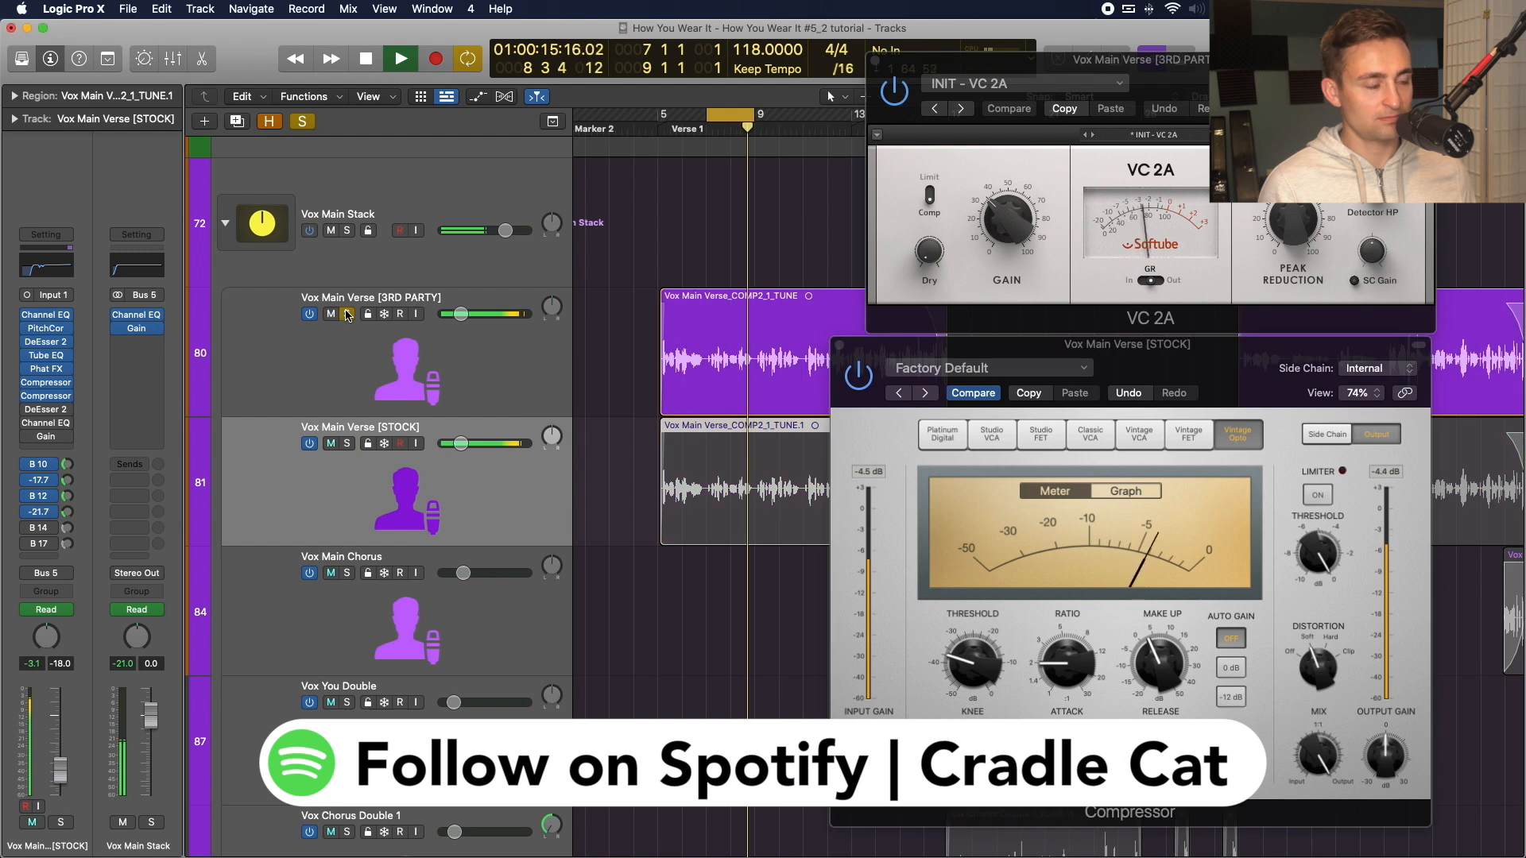
Alternate solo between the [3RD PARTY] and [STOCK] verses while the loop plays, ending on [STOCK].
key("space")
left_click(348, 443)
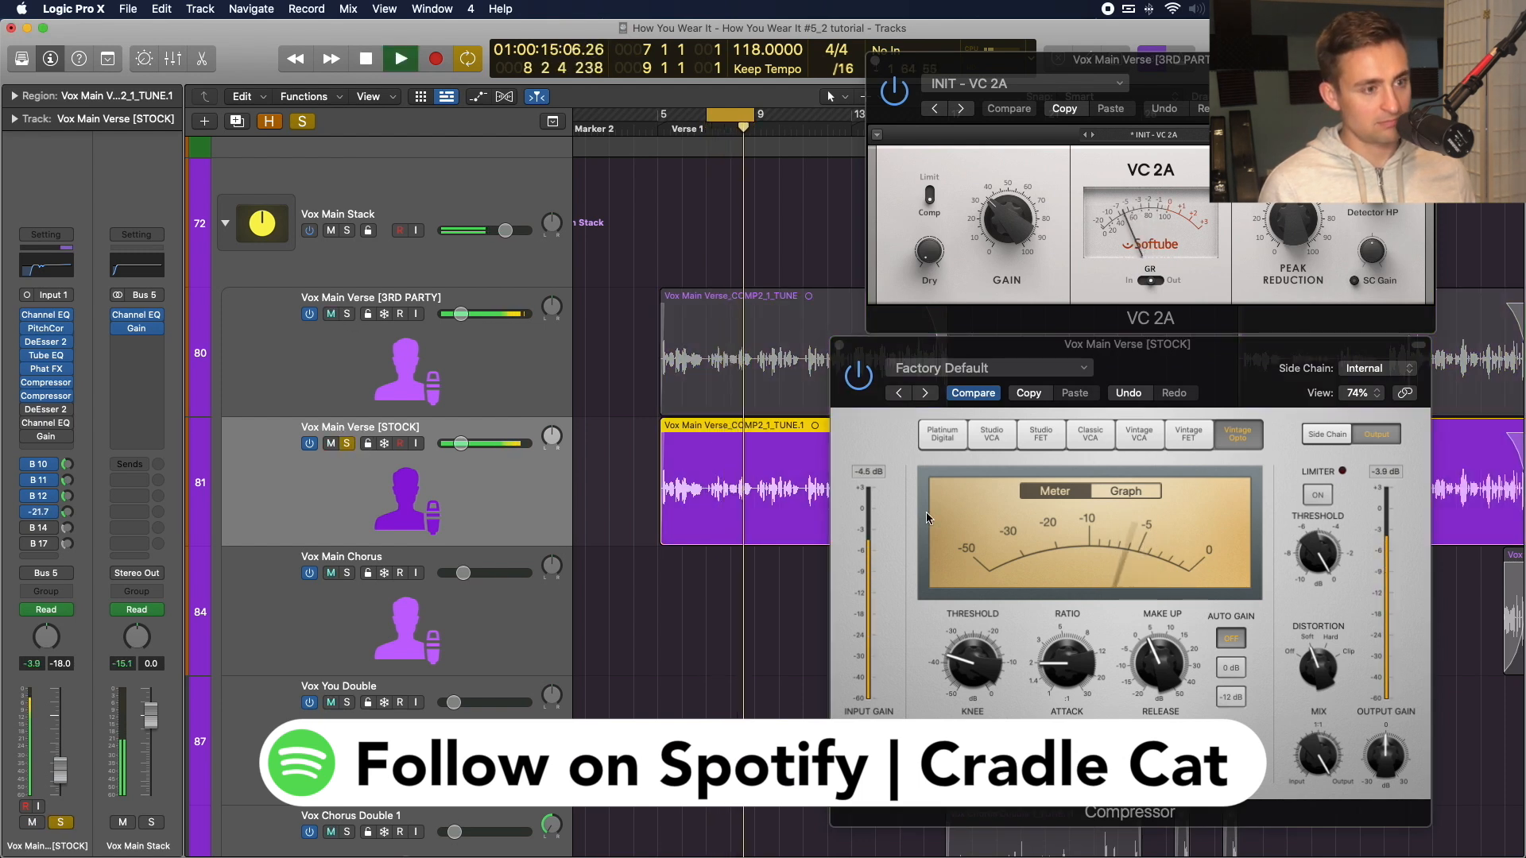
left_click(350, 315)
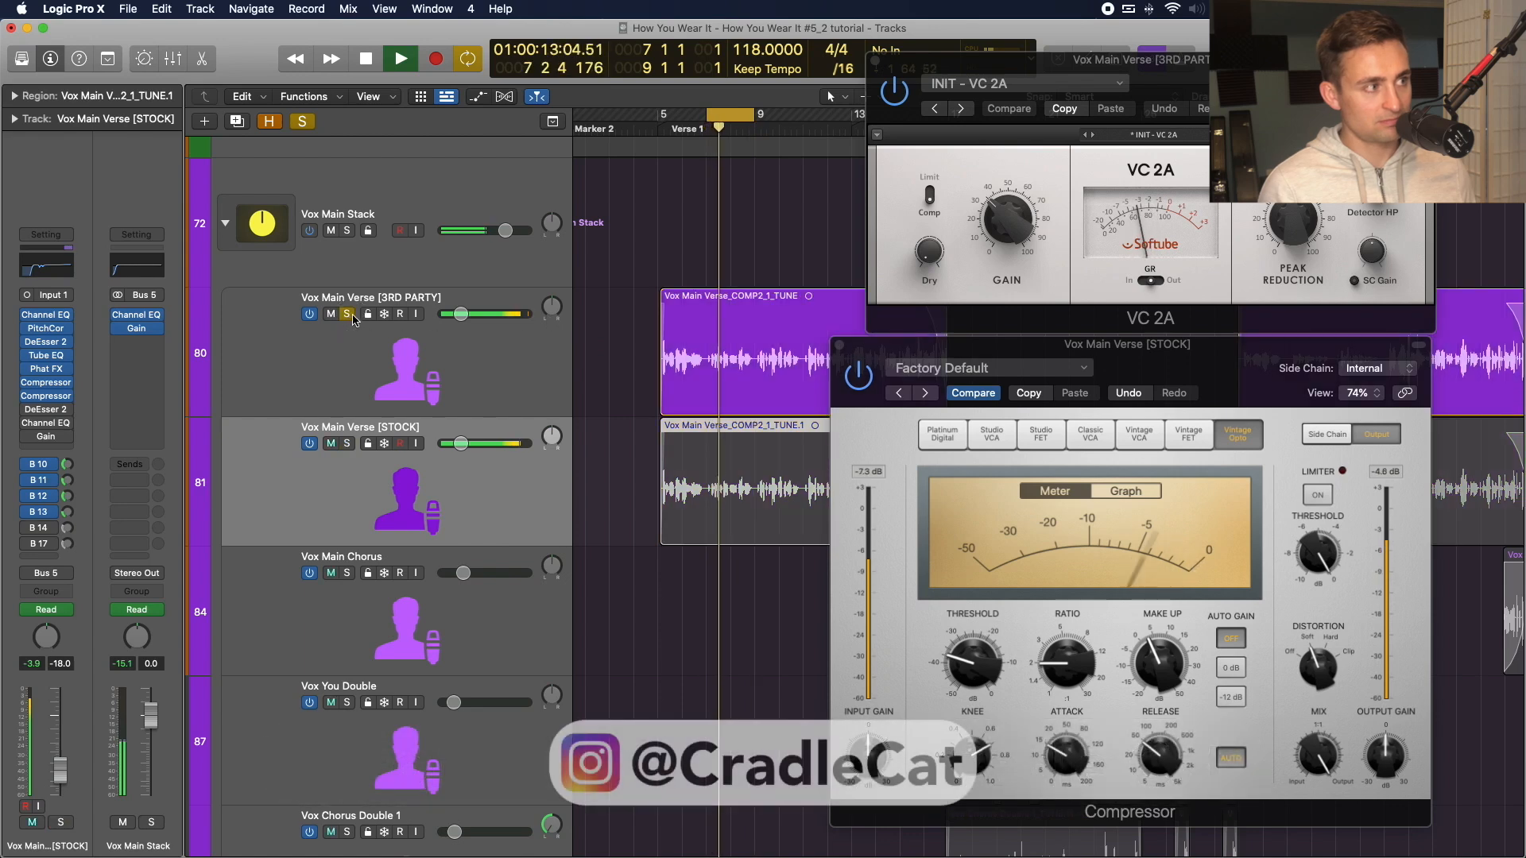
left_click(348, 443)
Raise the Vintage Opto Compressor's make-up gain to 4 dB and on to 5 dB, checking each level against the [3RD PARTY] verse.
left_click(1169, 665)
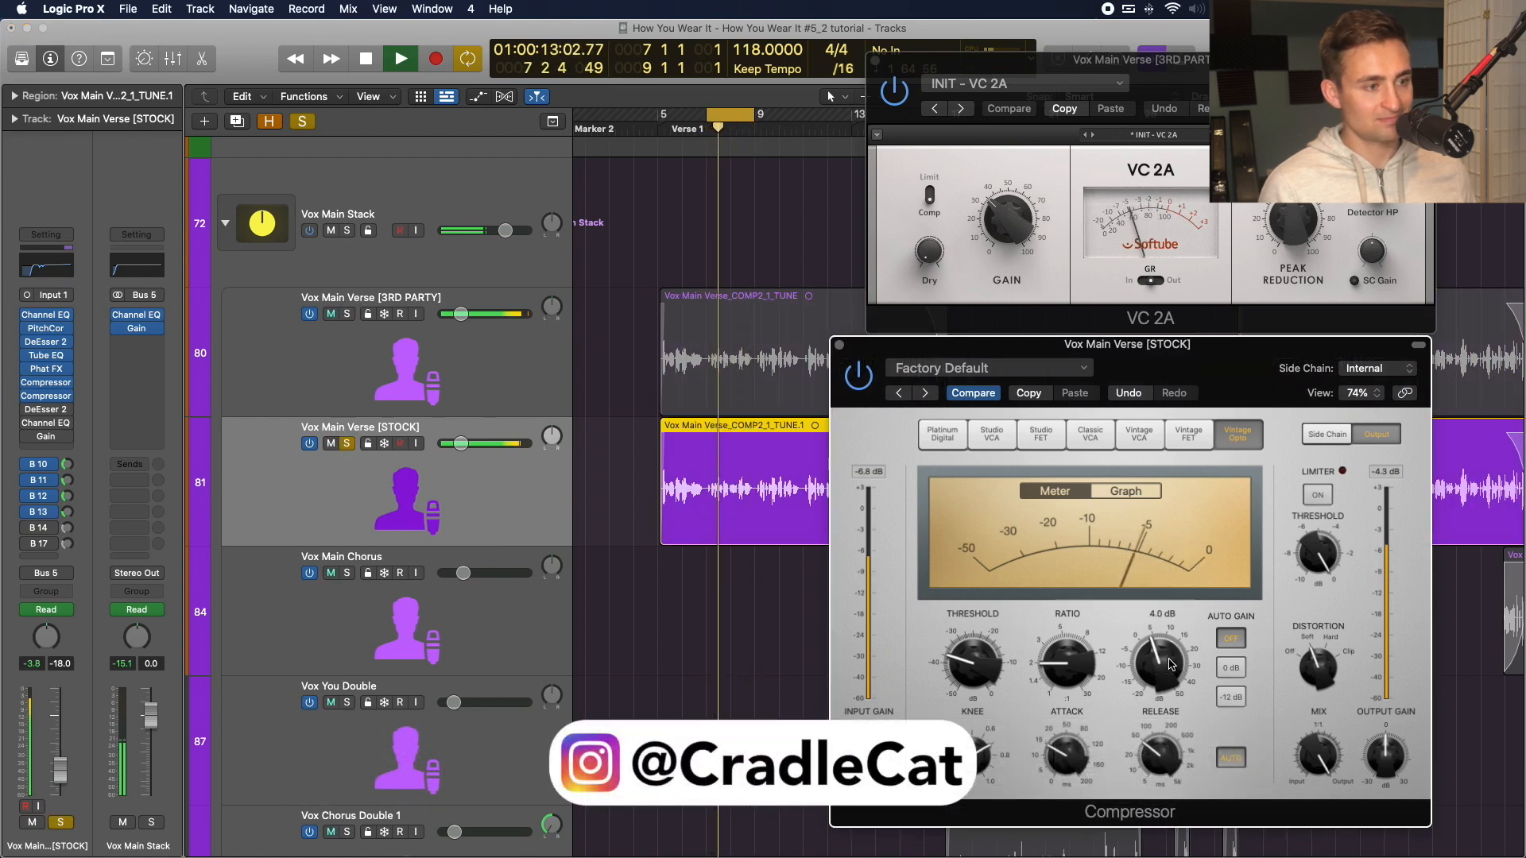
left_click(347, 316)
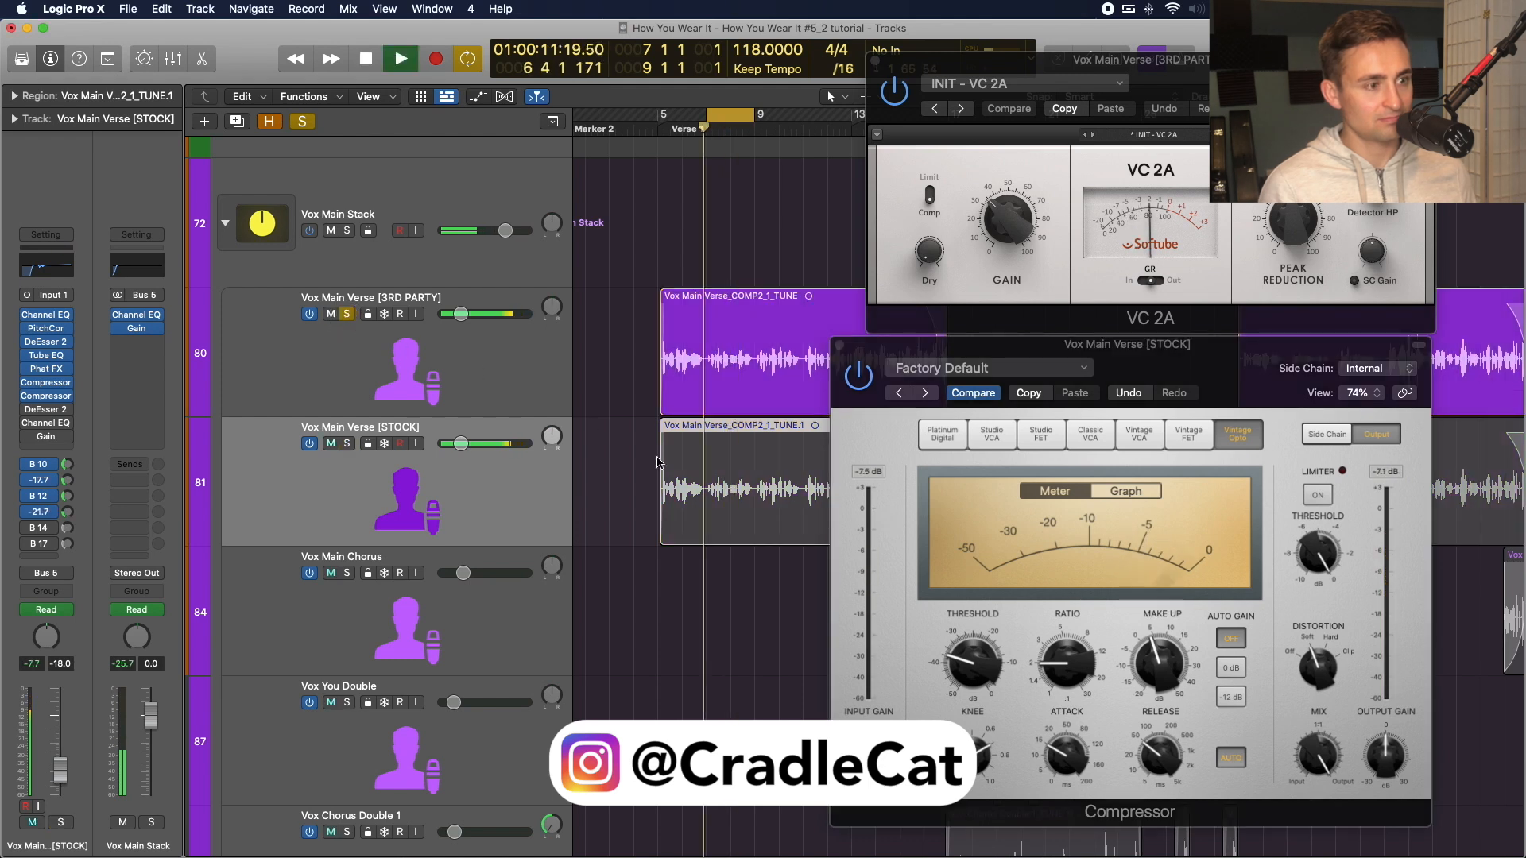
left_click(346, 445)
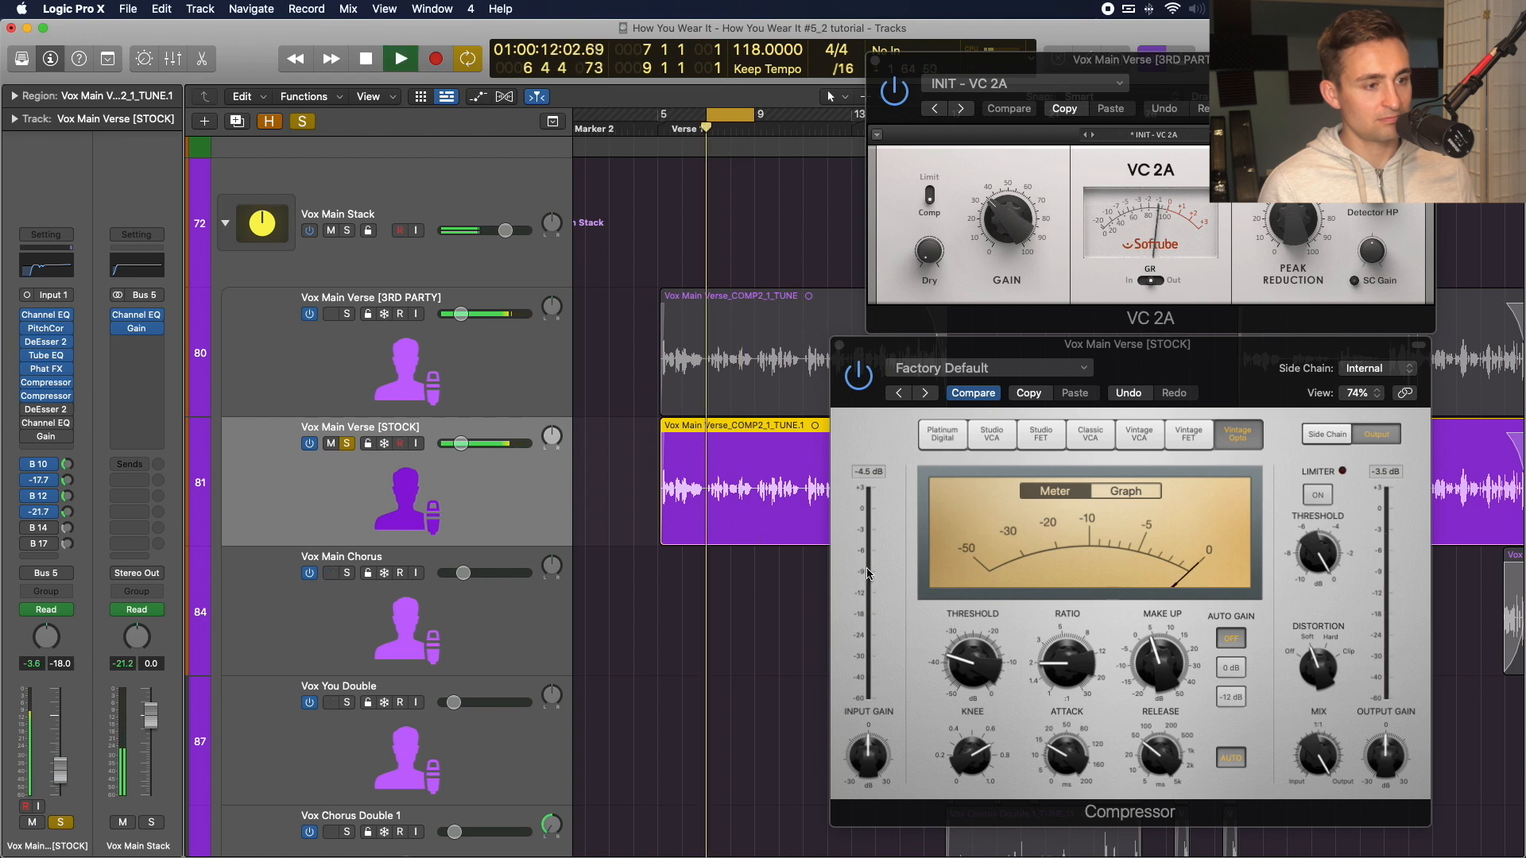
mouse_move(1067, 754)
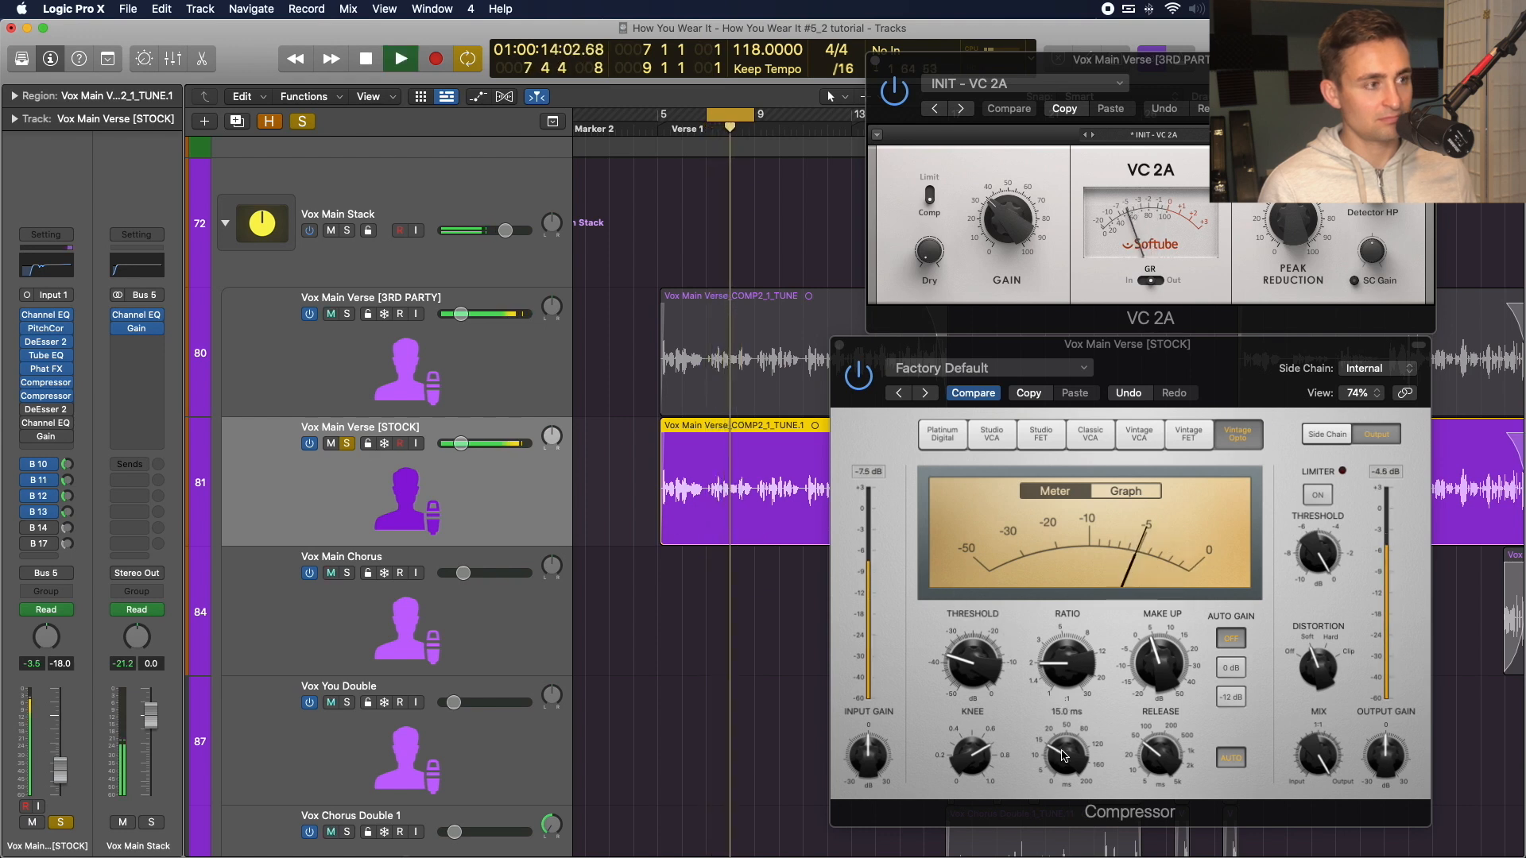
left_click(1164, 668)
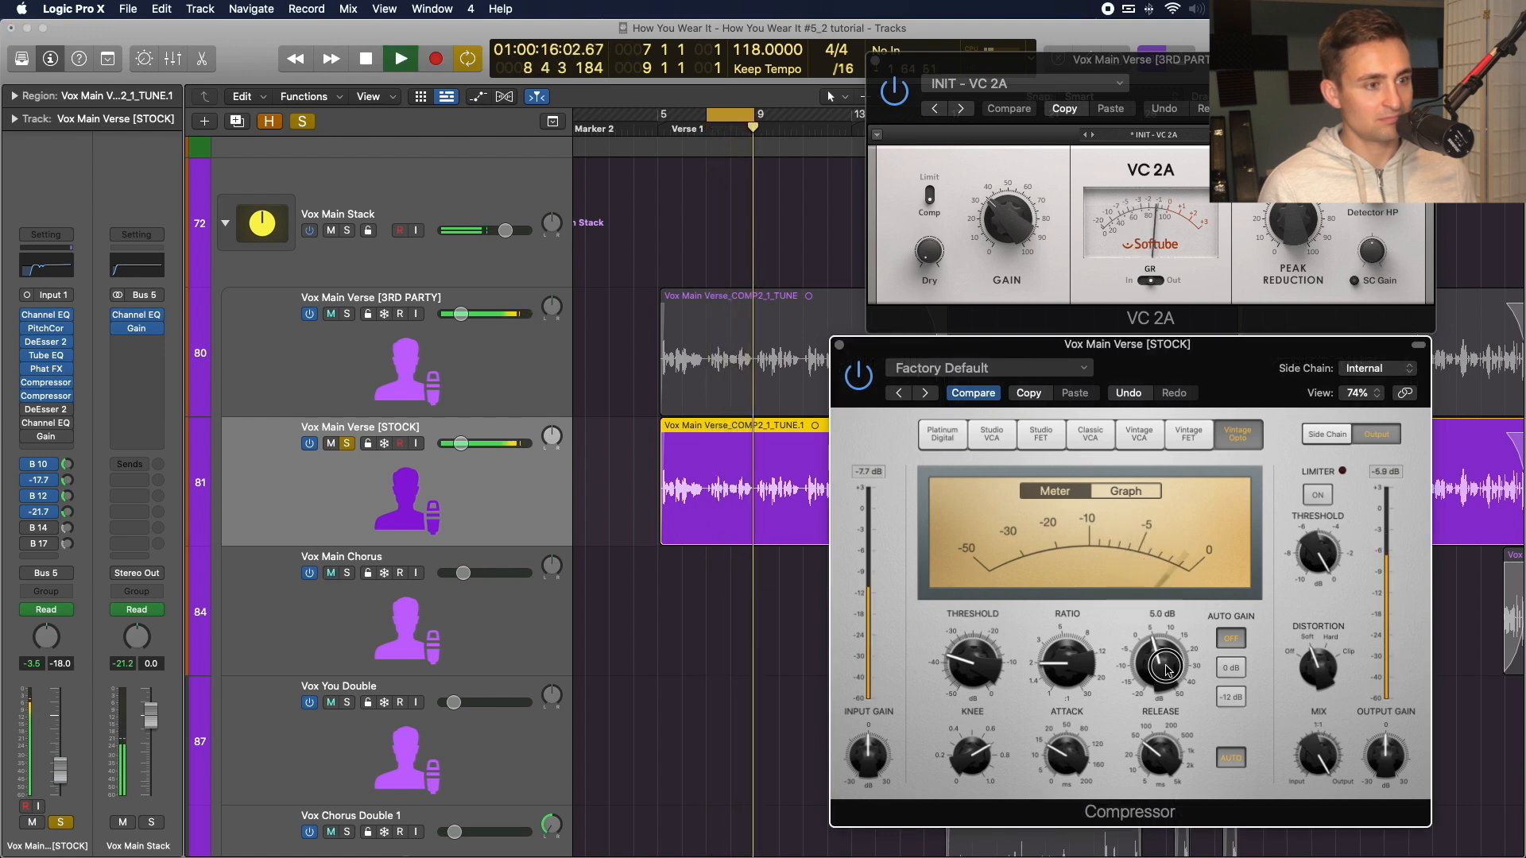
left_click(347, 314)
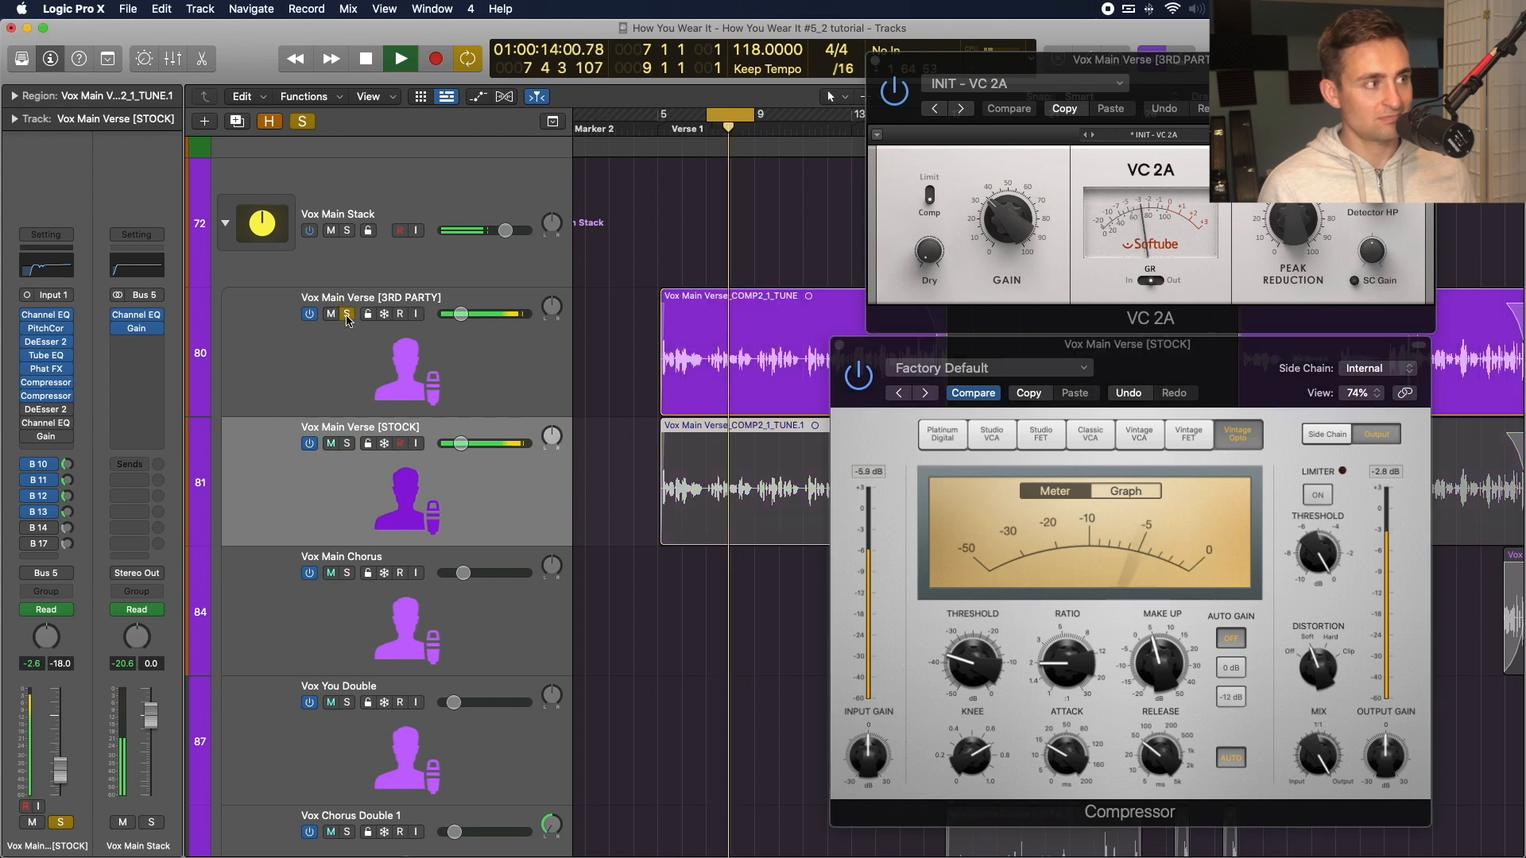
key("space")
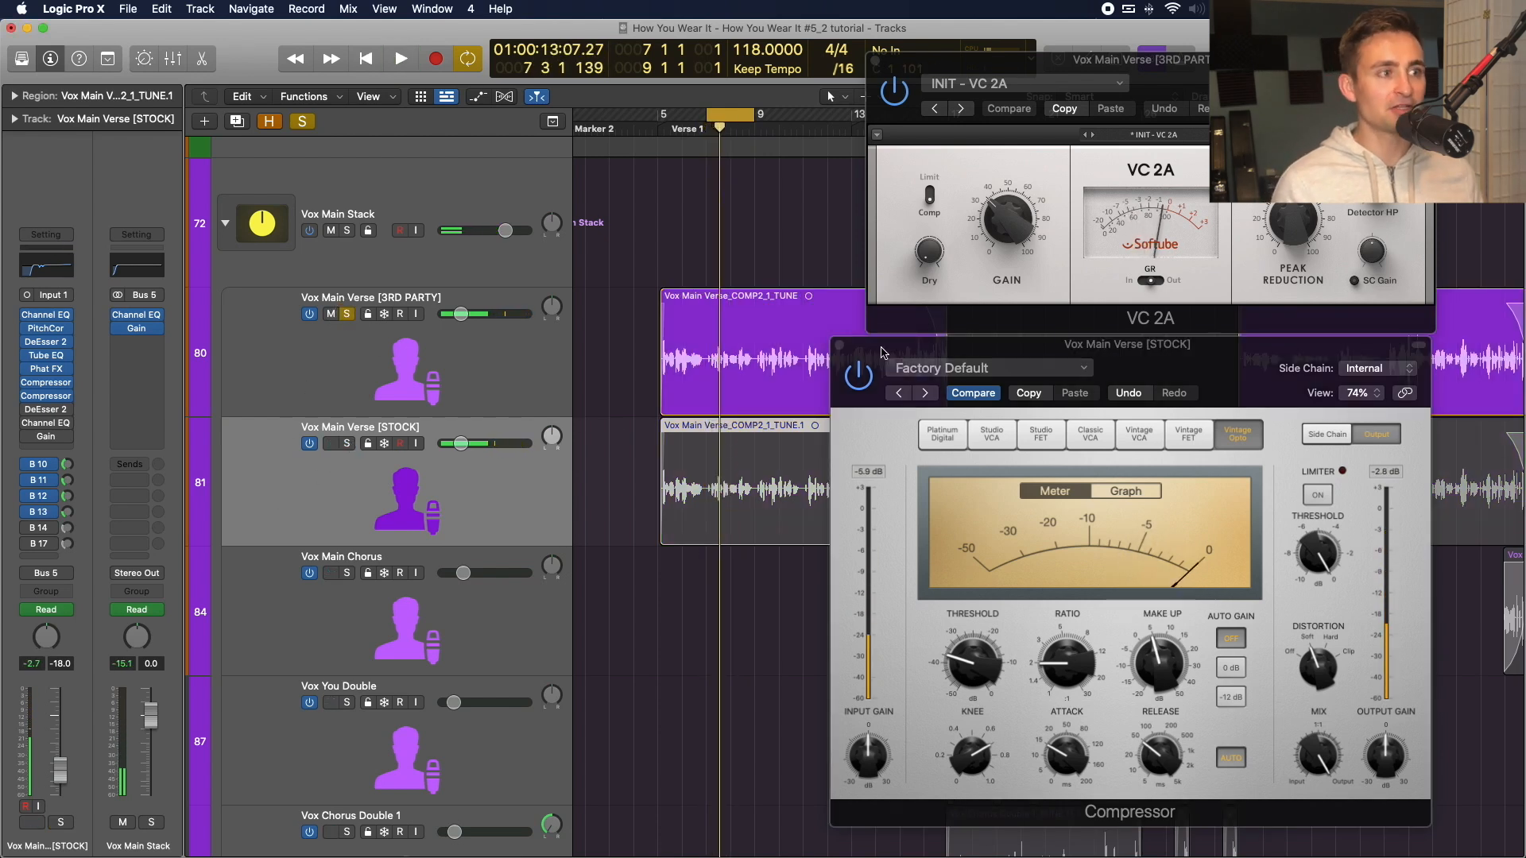
Reopen the Vintage Opto Compressor and play the loop with the [3RD PARTY] verse soloed, followed by the [STOCK] verse.
left_click(839, 347)
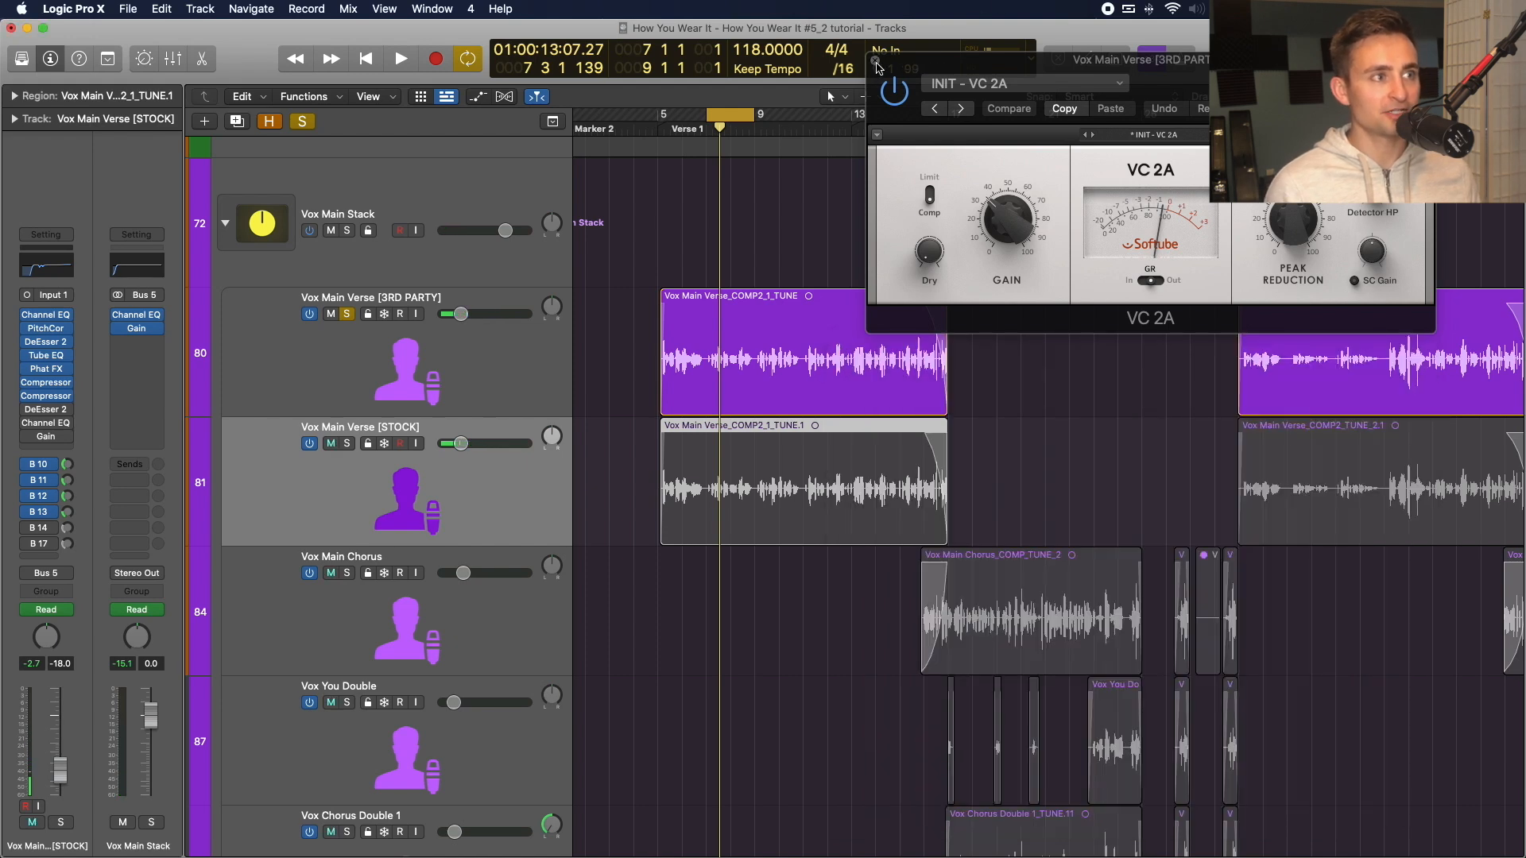
left_click(47, 396)
key("space")
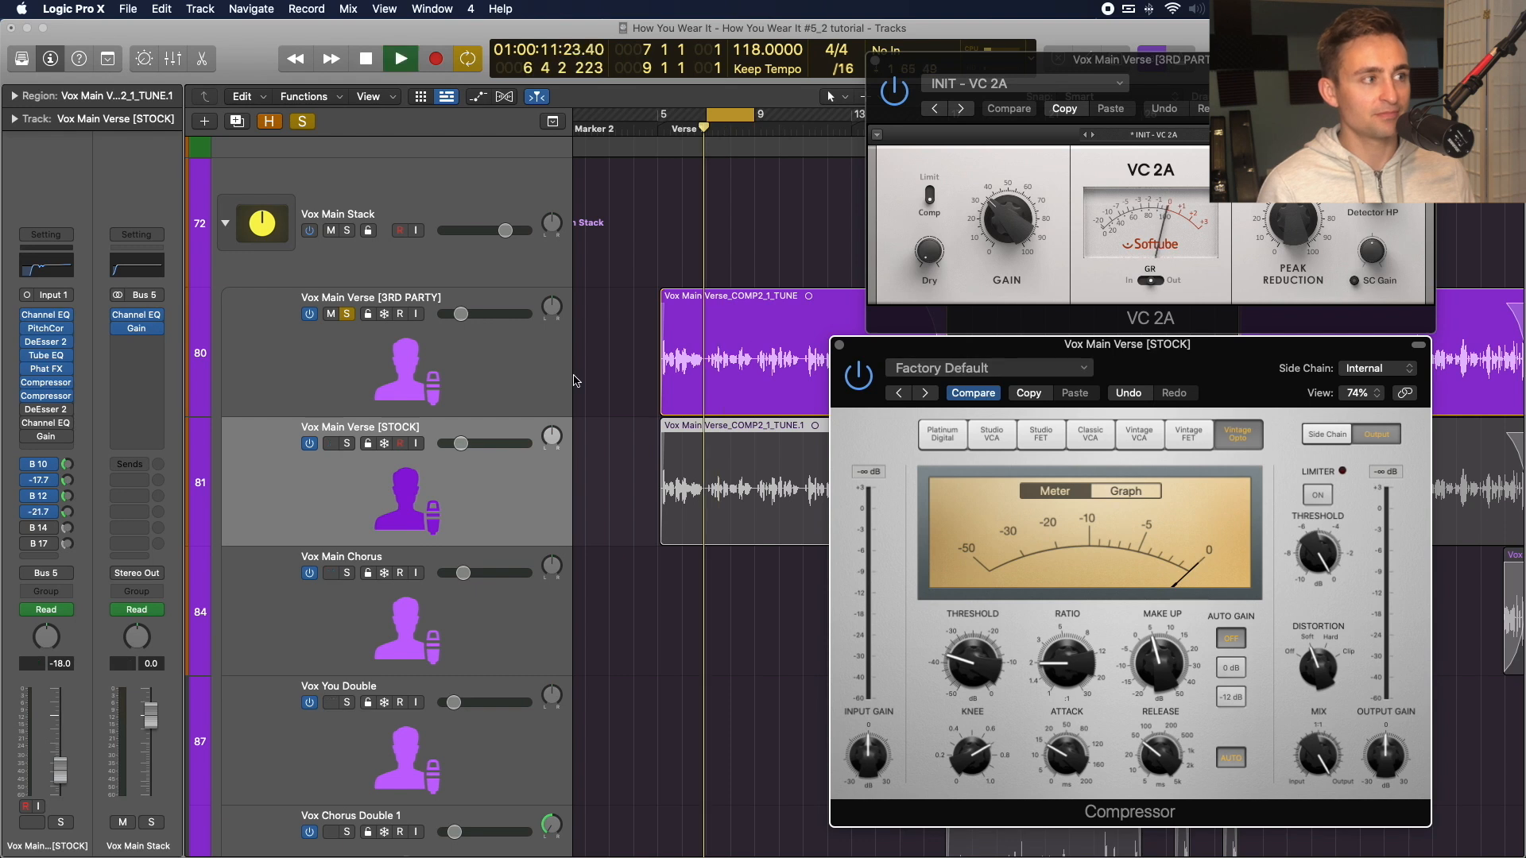
key("space")
left_click(348, 443)
key("space")
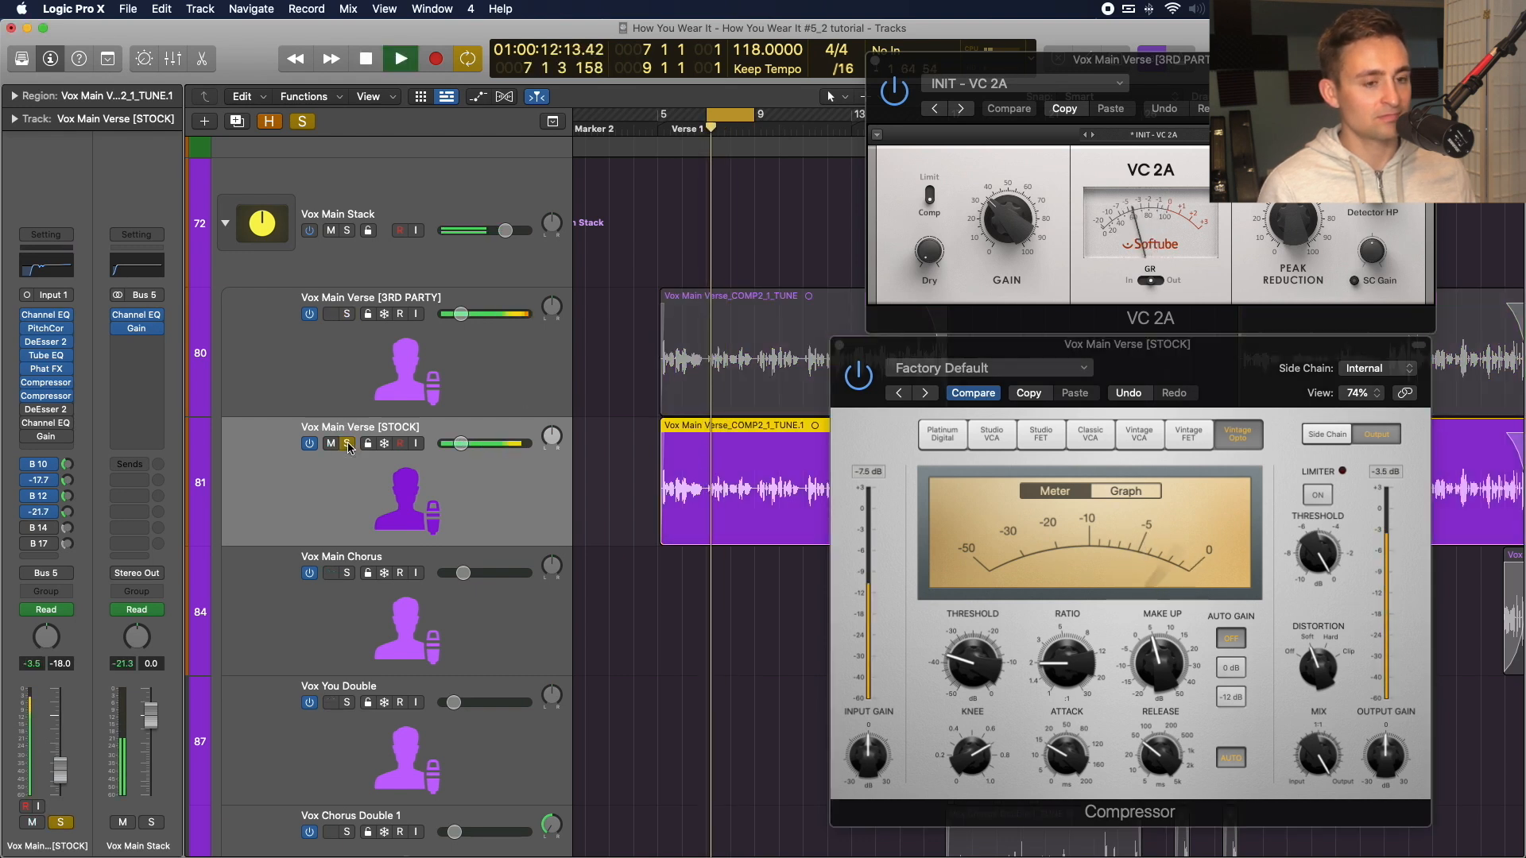
key("space")
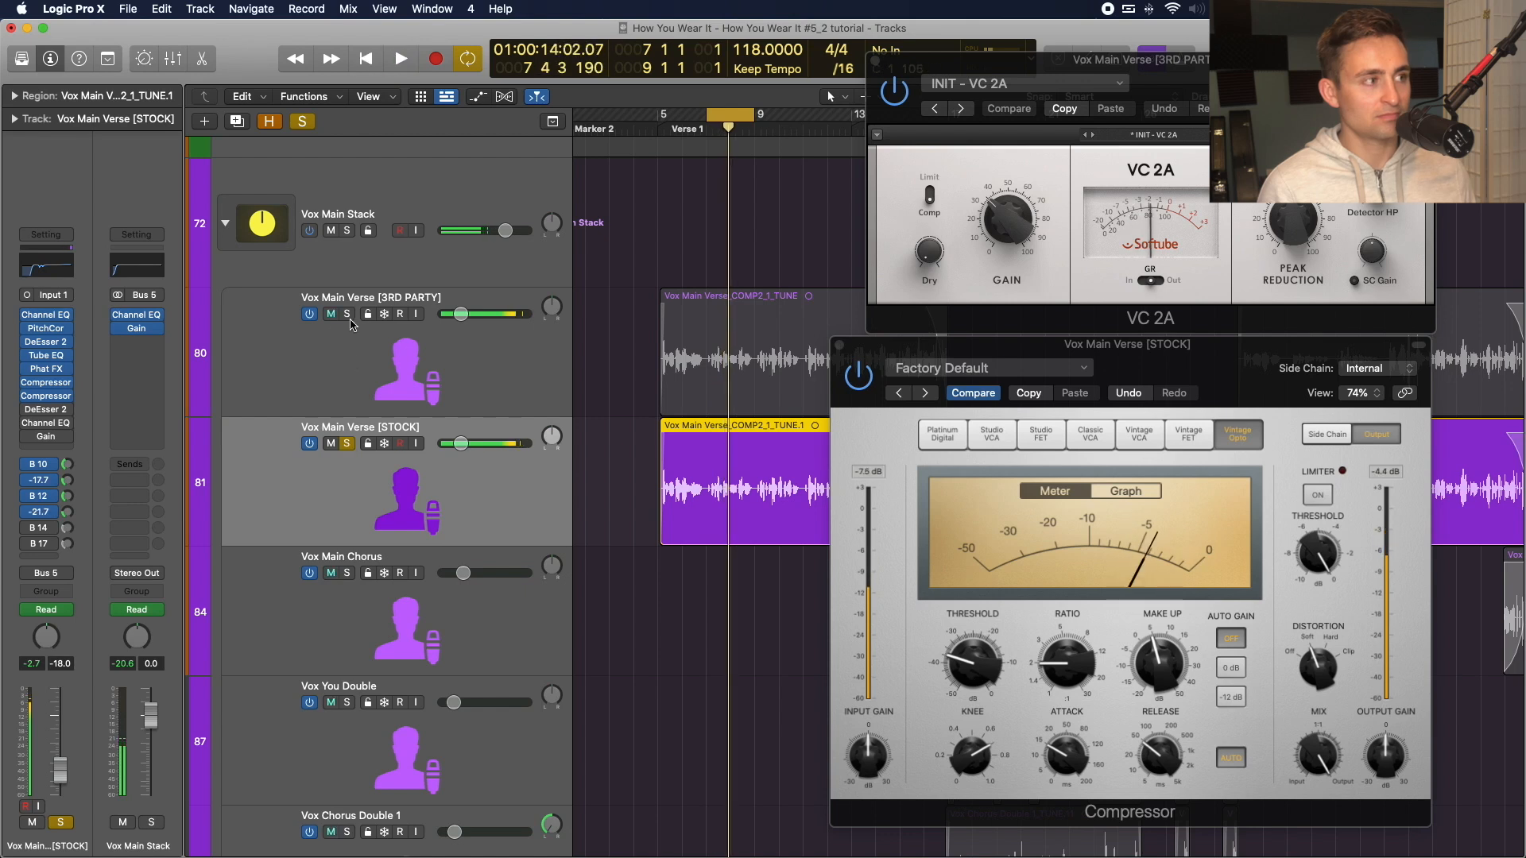
Replay the loop with solo switched to the [3RD PARTY] verse and back to [STOCK] for another comparison.
left_click(348, 318, "alt")
key("space")
key("space")
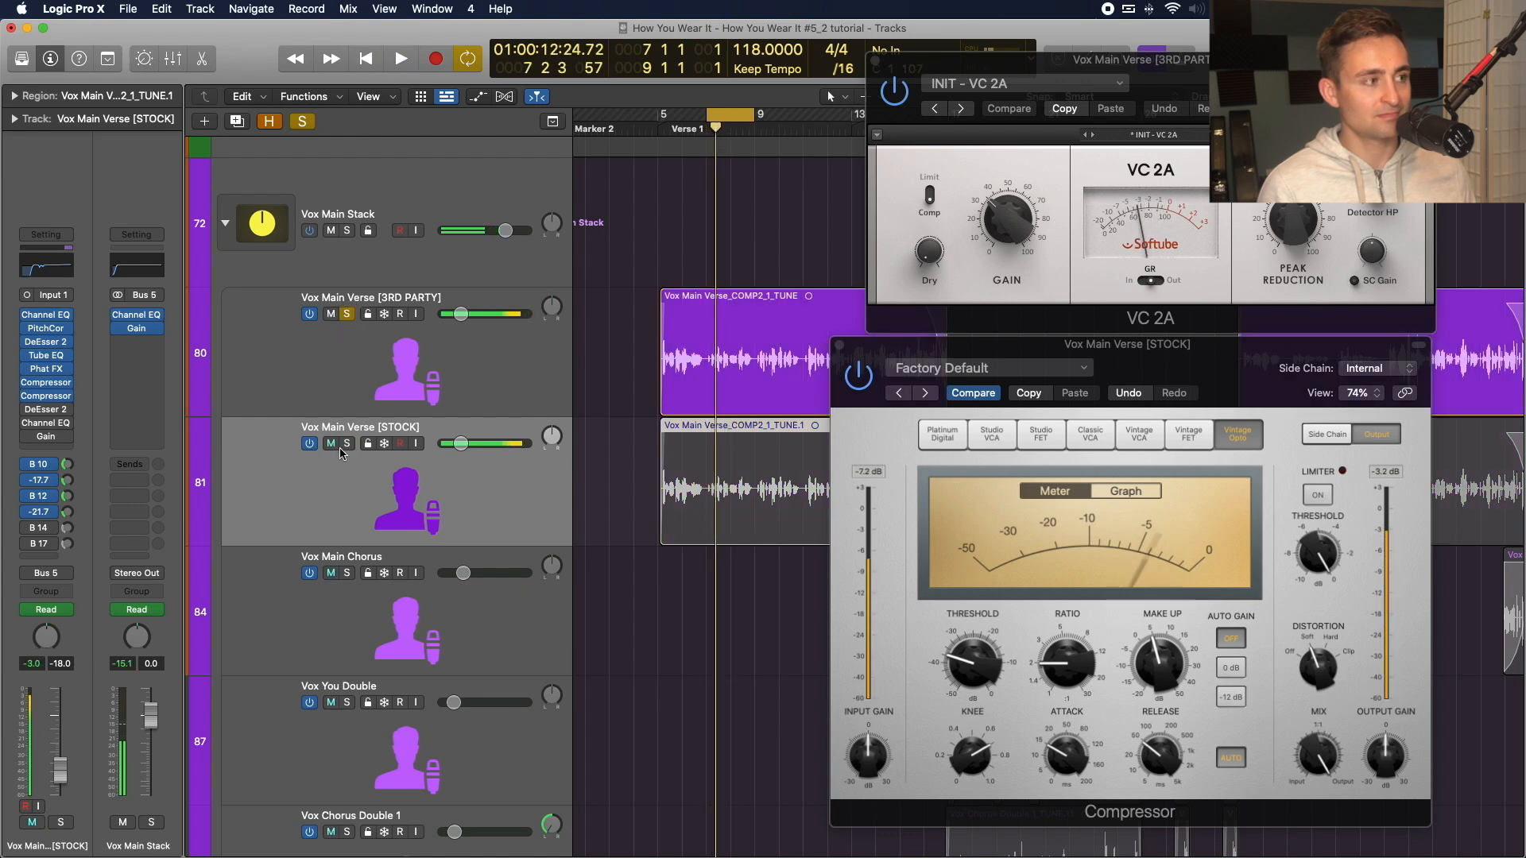
left_click(346, 444, "alt")
key("space")
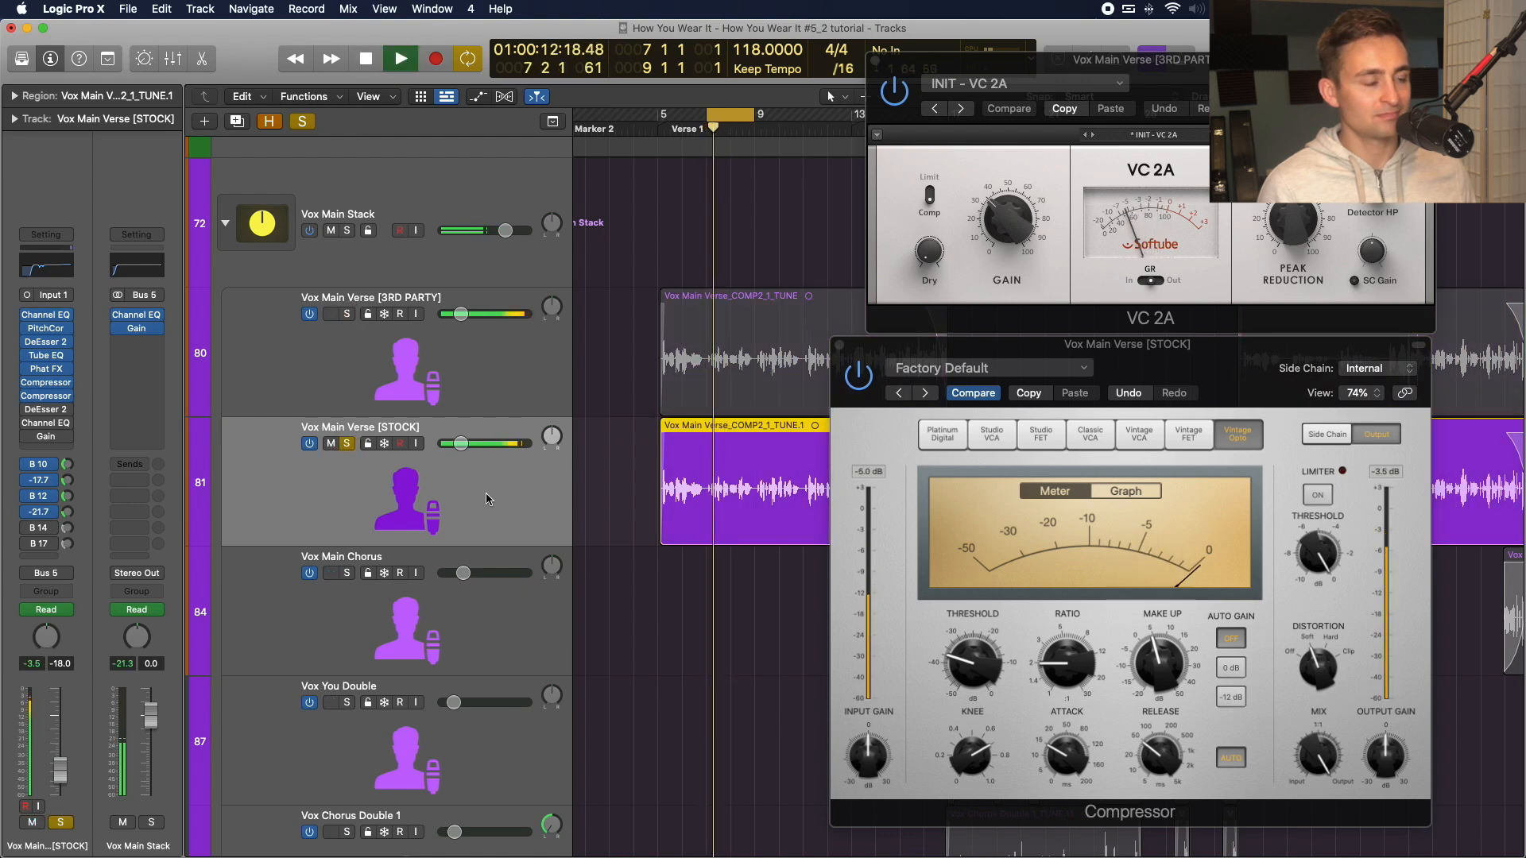
key("space")
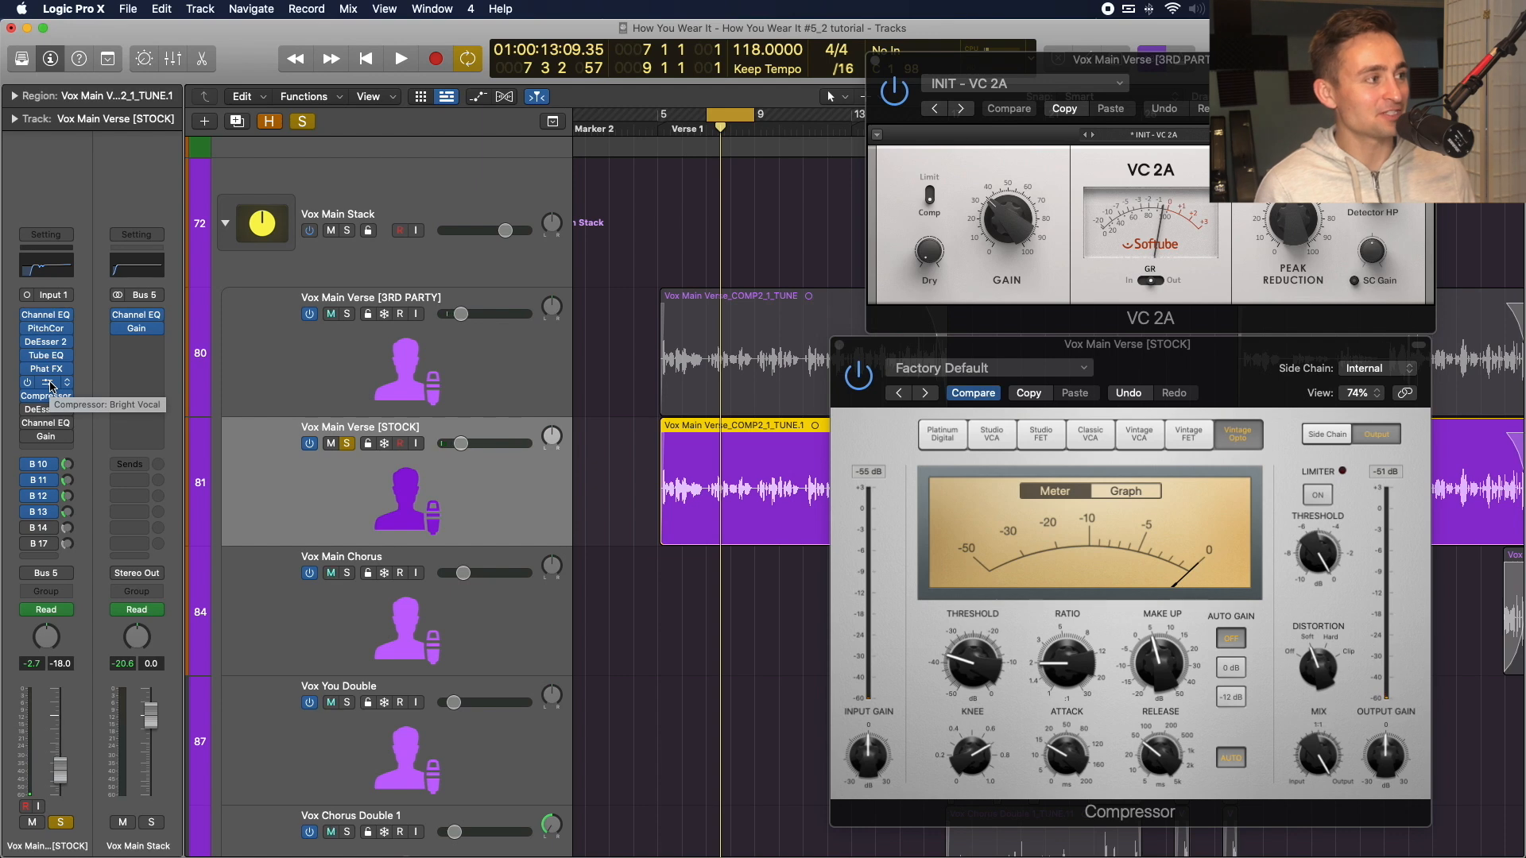
Open the [STOCK] verse's Studio FET Compressor with the Bright Vocal preset and audition the [3RD PARTY] verse before soloing [STOCK] again.
left_click(47, 383)
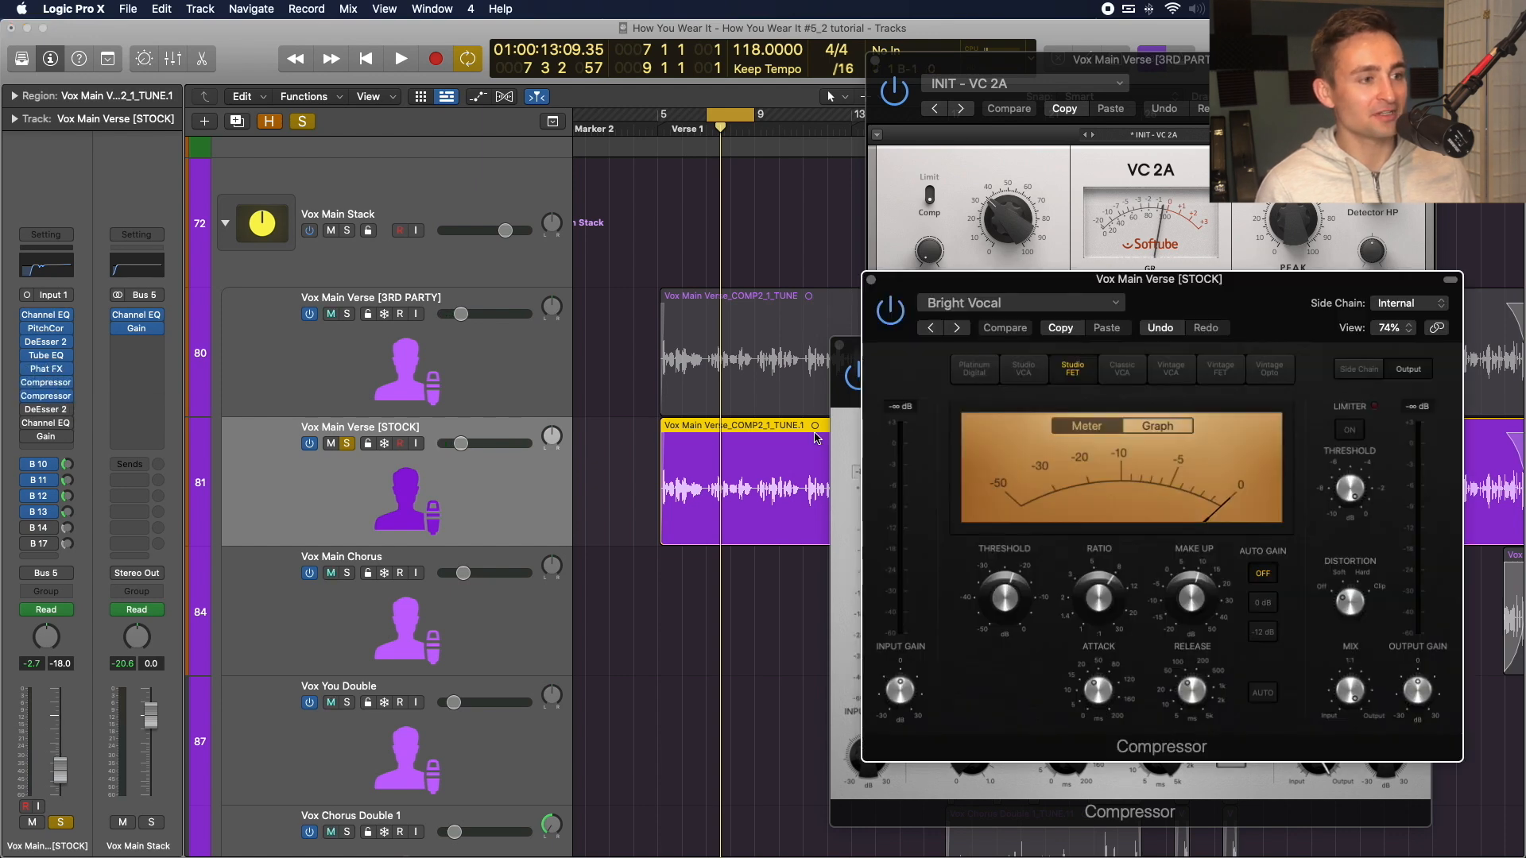
left_click_drag(1026, 274, 948, 218)
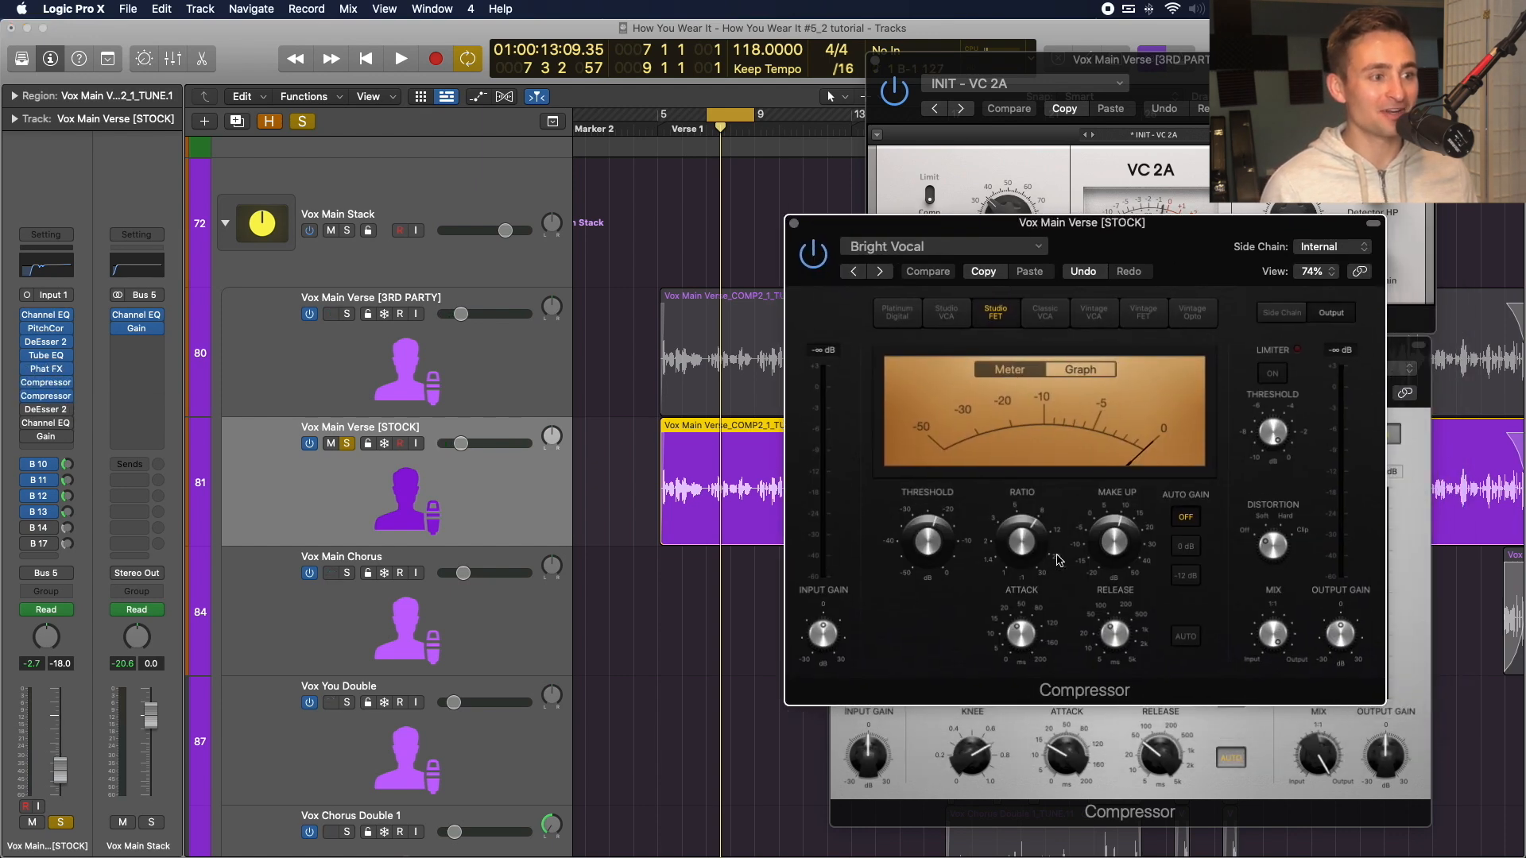
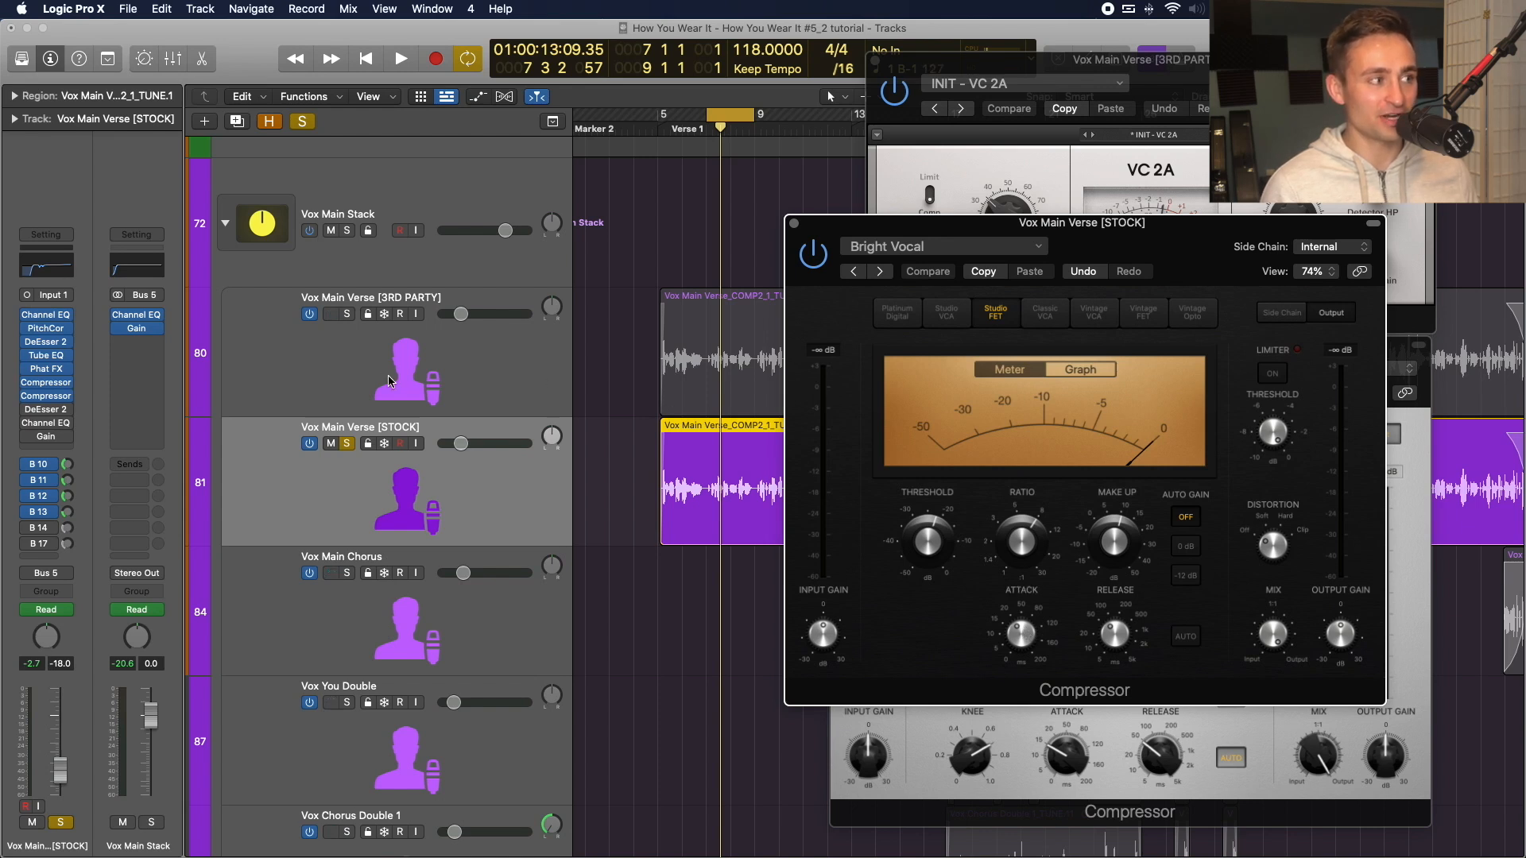
left_click(346, 314, "alt")
key("space")
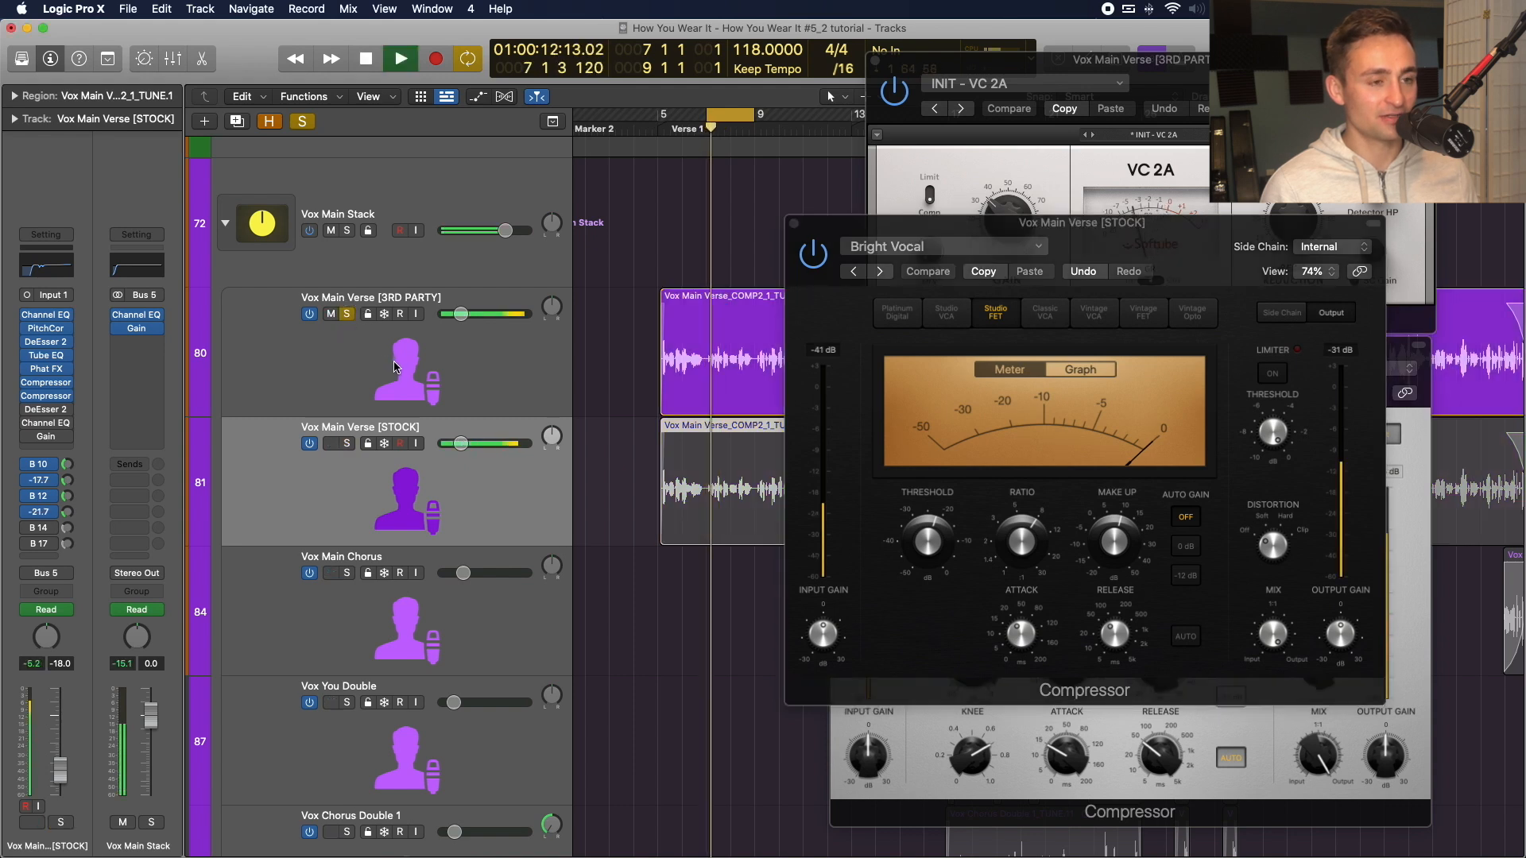
key("space")
left_click(346, 445, "alt")
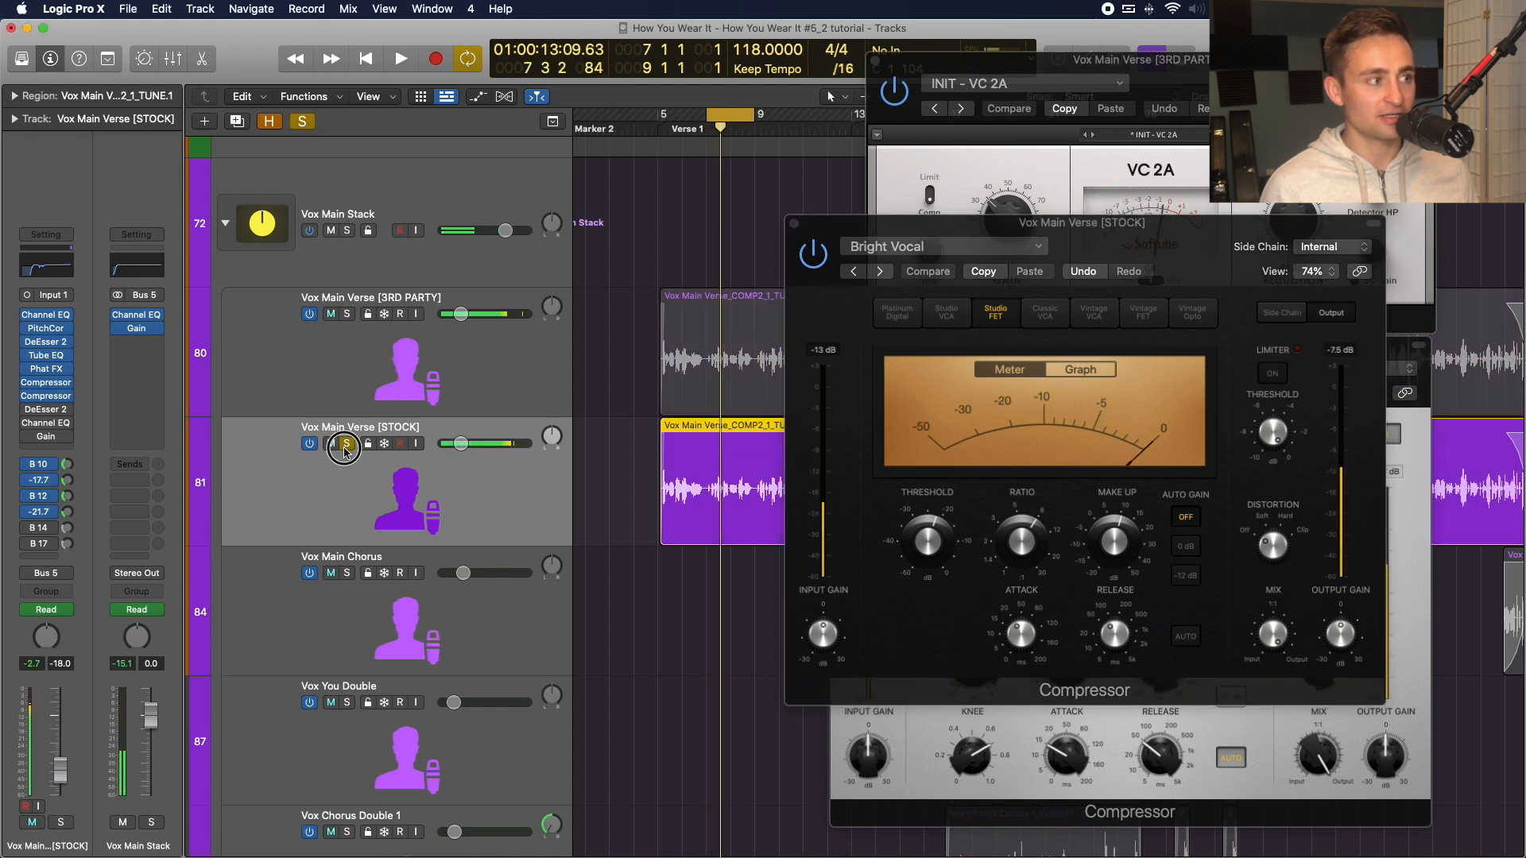
Set the Studio FET Compressor's attack to 1 ms, trying 0 and 3.5 ms during loop playback.
left_click_drag(1016, 630, 1032, 644)
key("space")
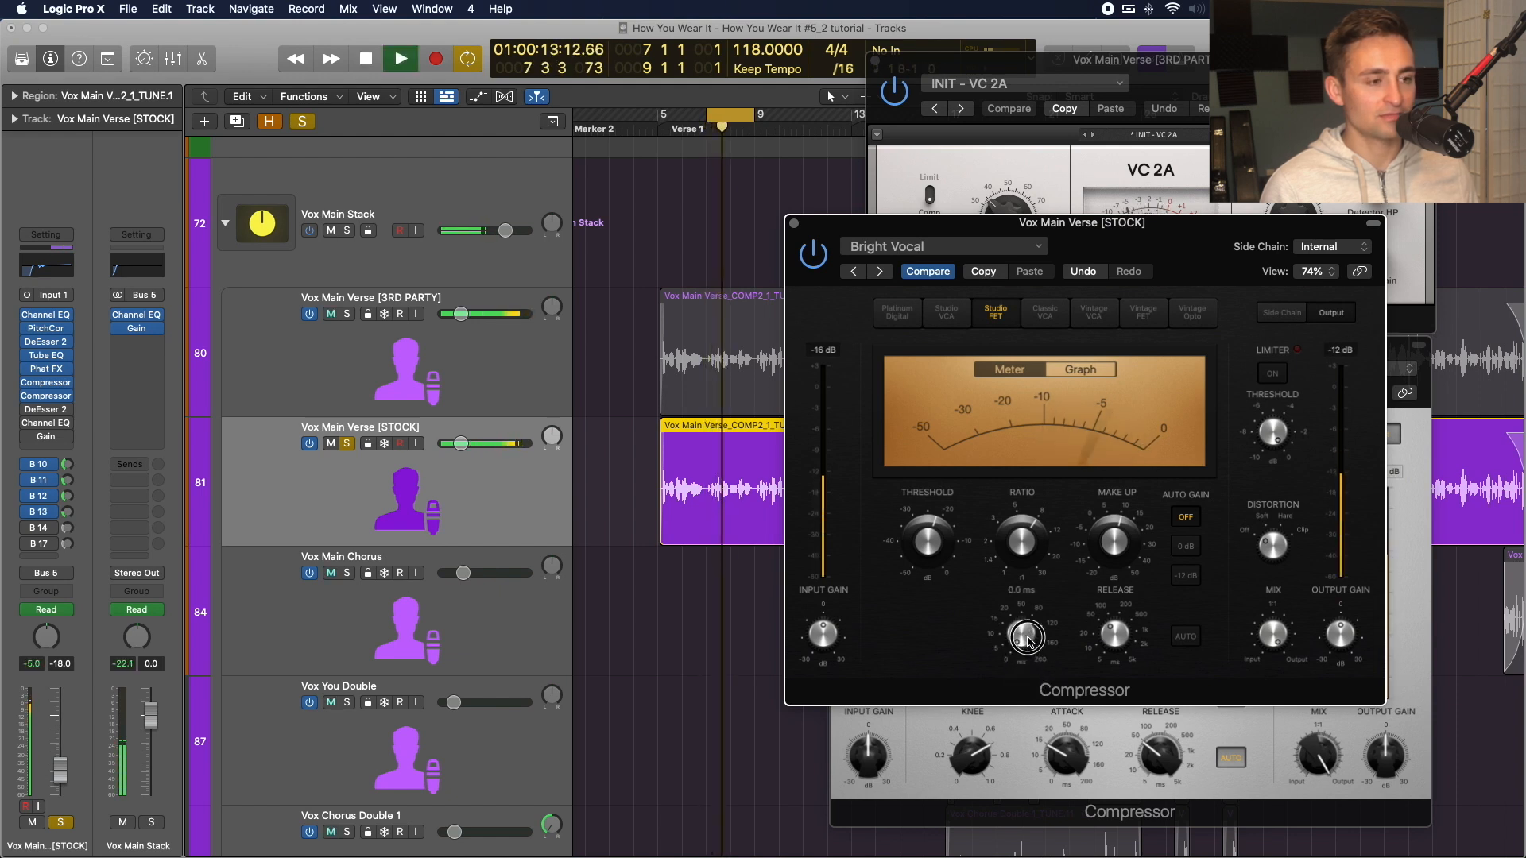
key("space")
left_click_drag(1023, 635, 1022, 640)
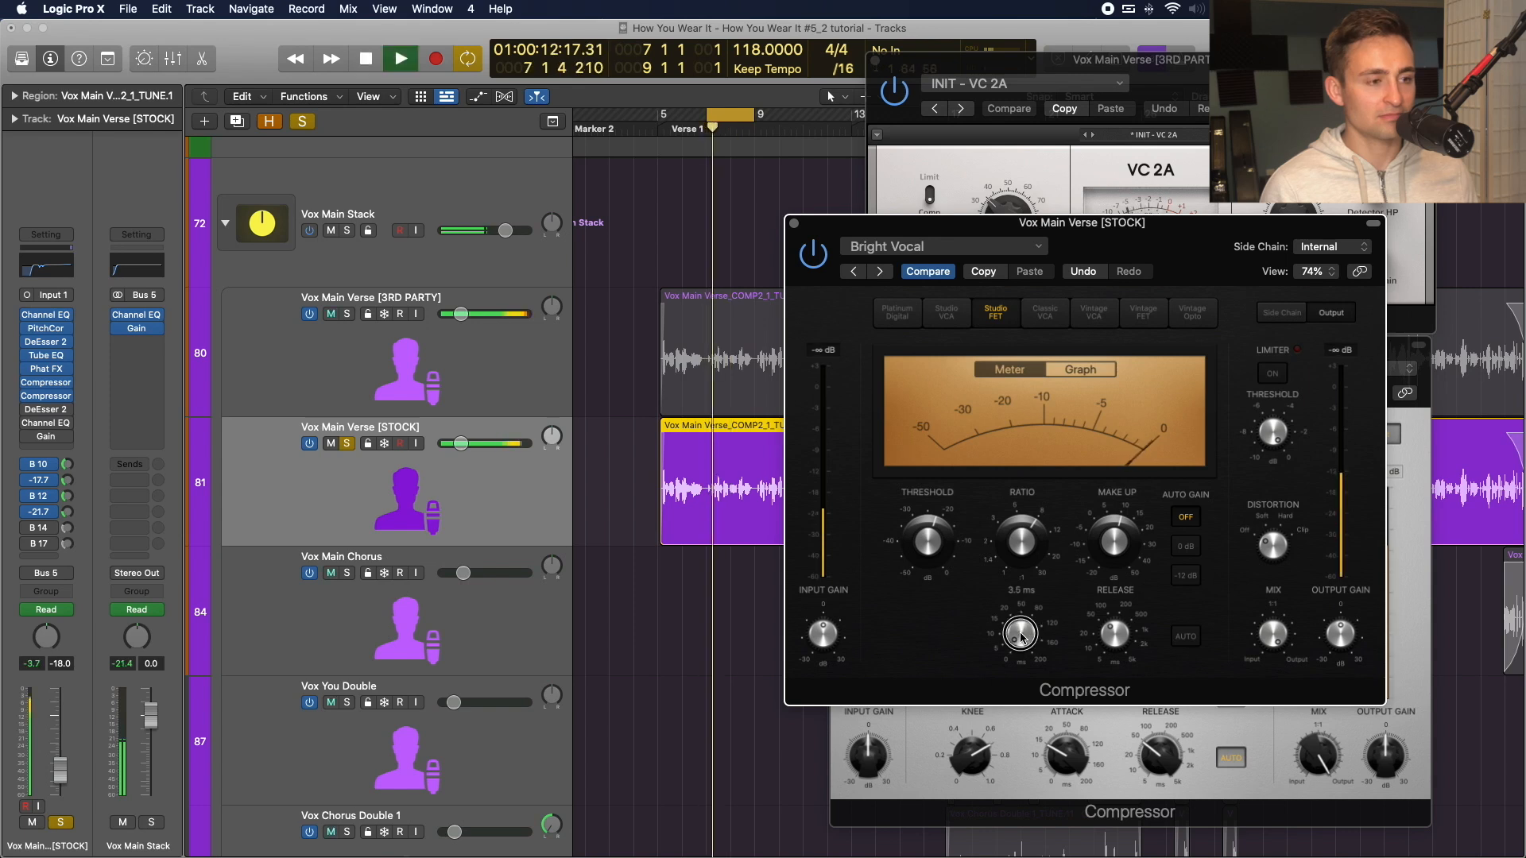
key("space")
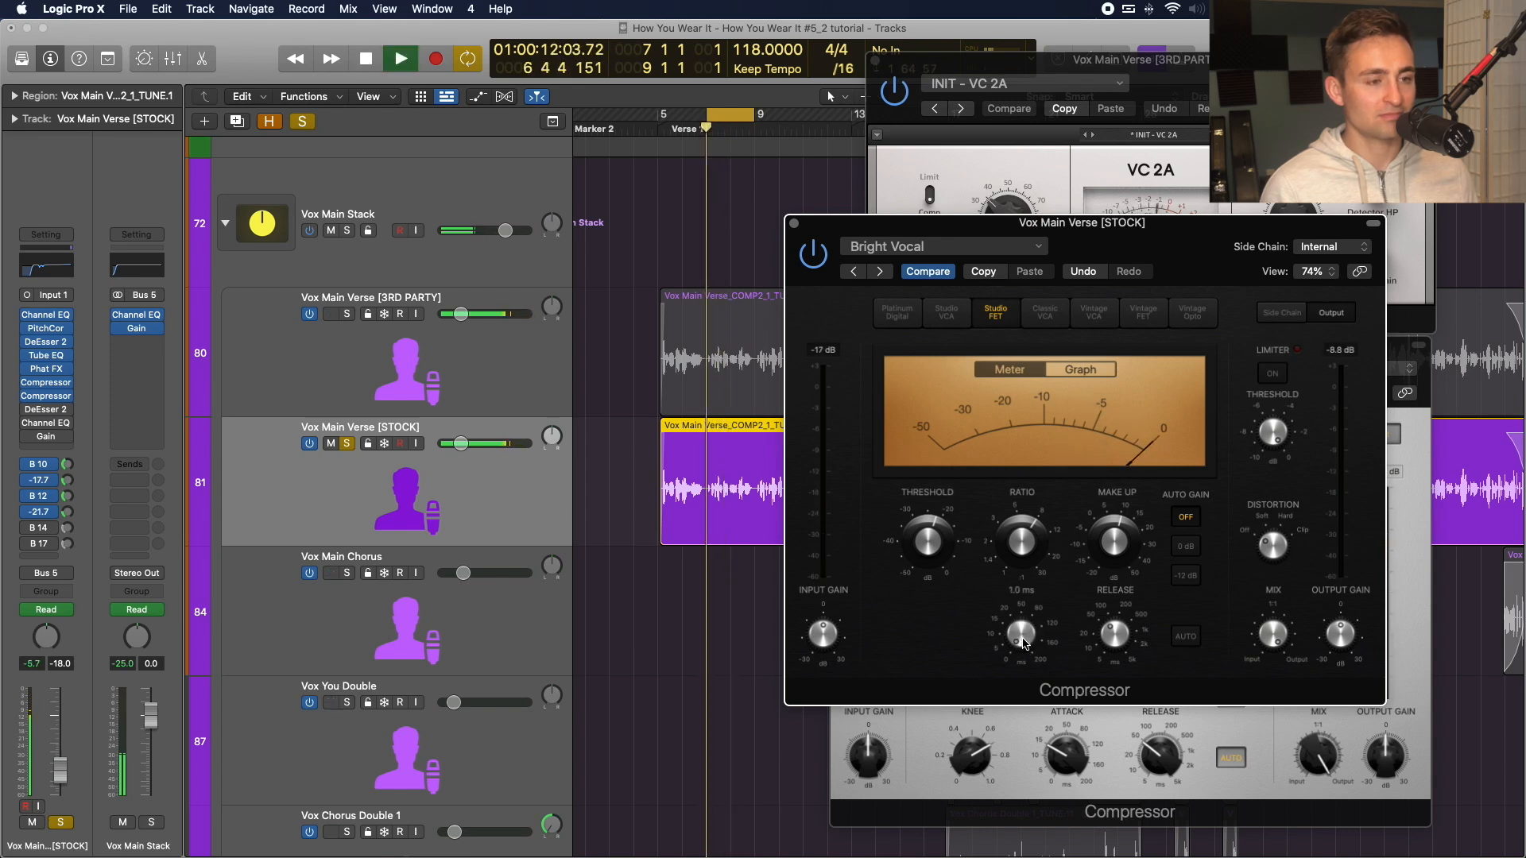
key("space")
Set the Studio FET Compressor's release to 36 ms, trying 17 ms first while the [STOCK] loop plays.
left_click(1113, 624)
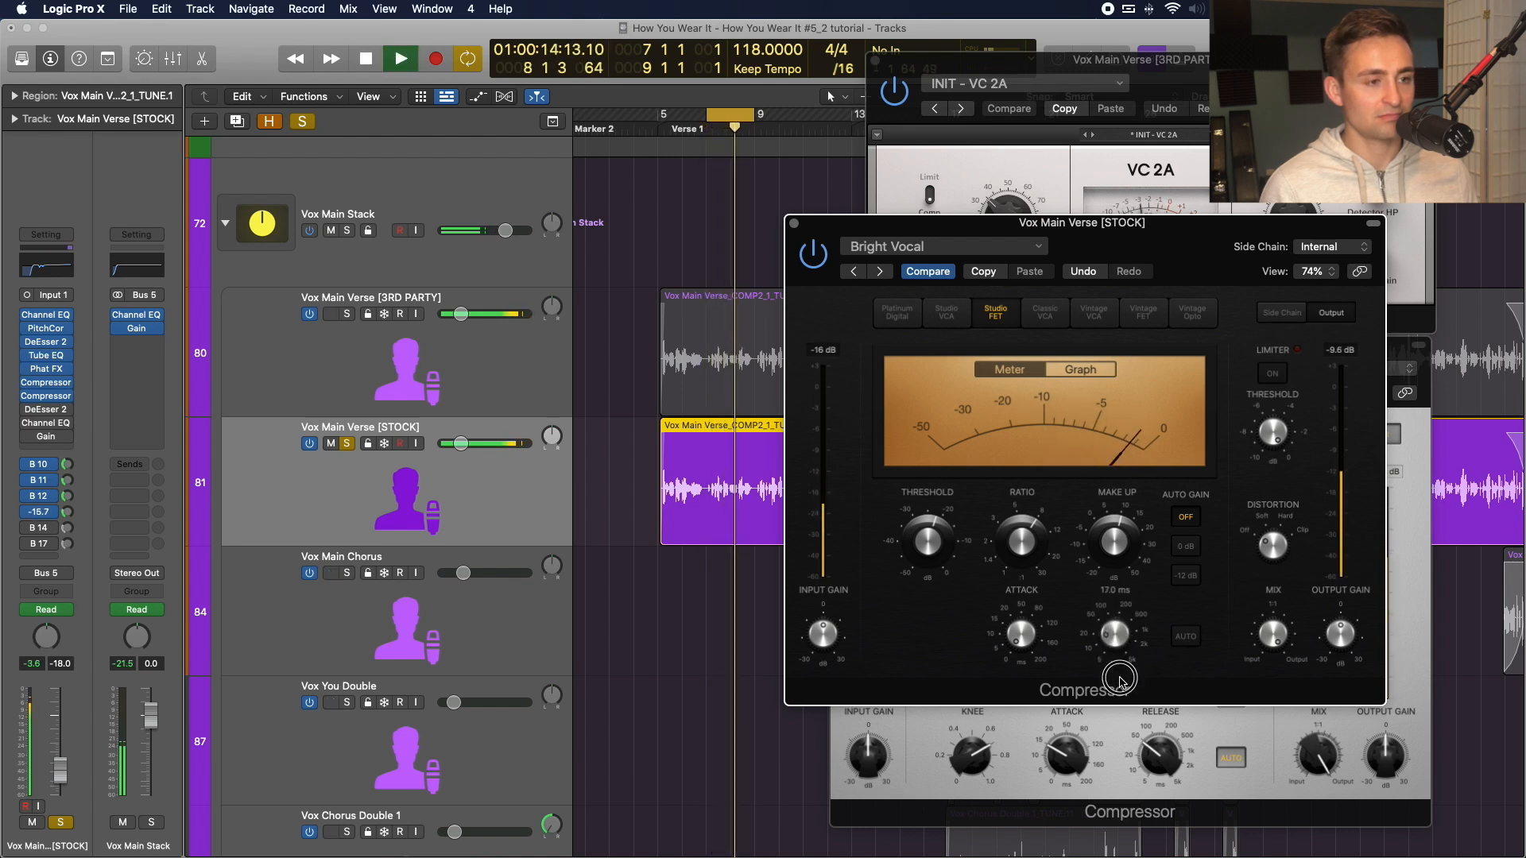
key("space")
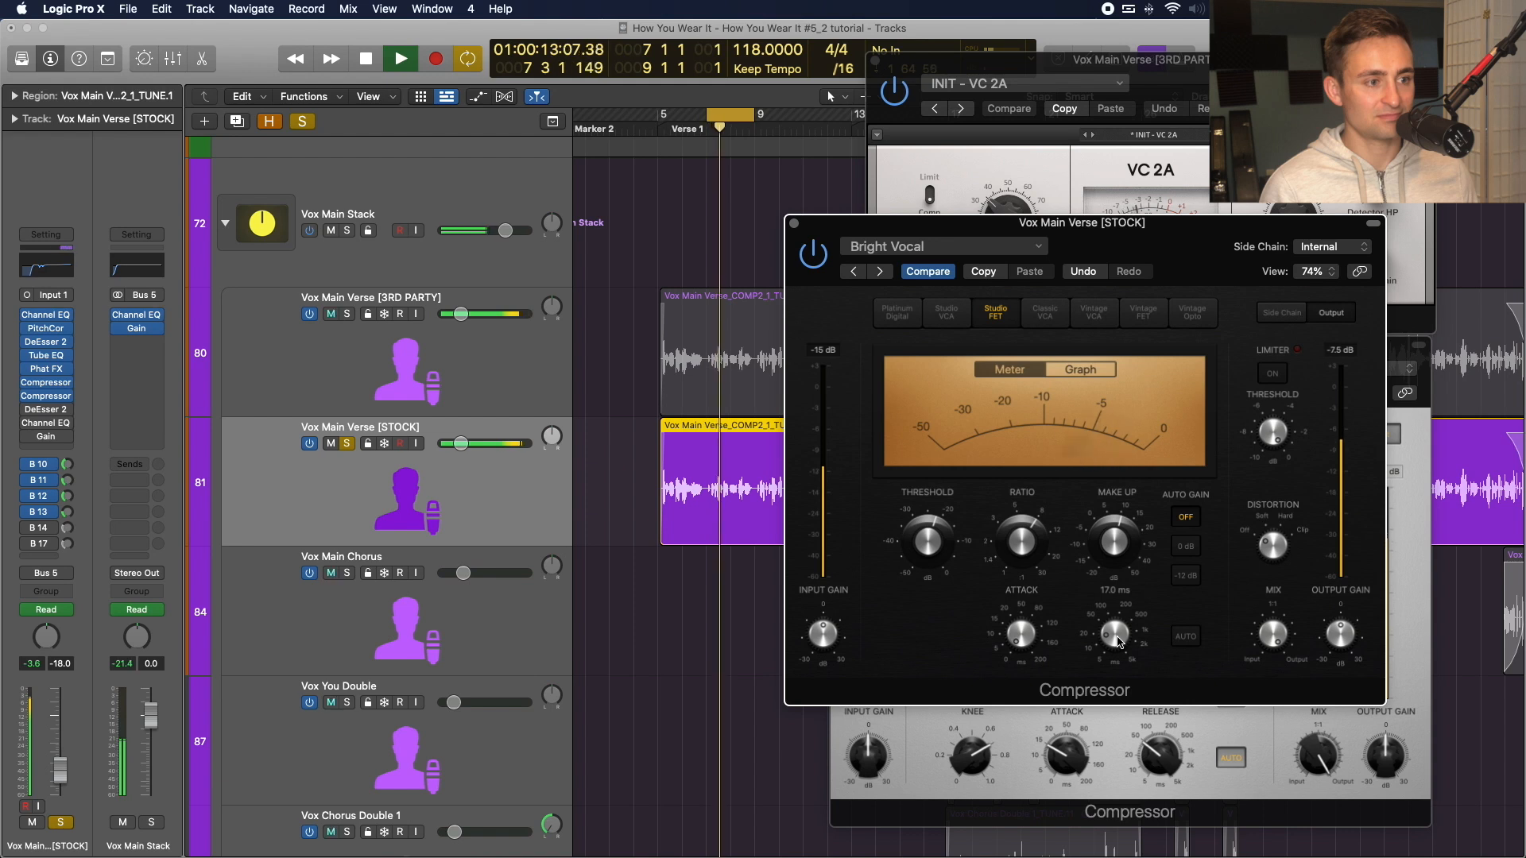
left_click_drag(1118, 642, 1111, 626)
key("space")
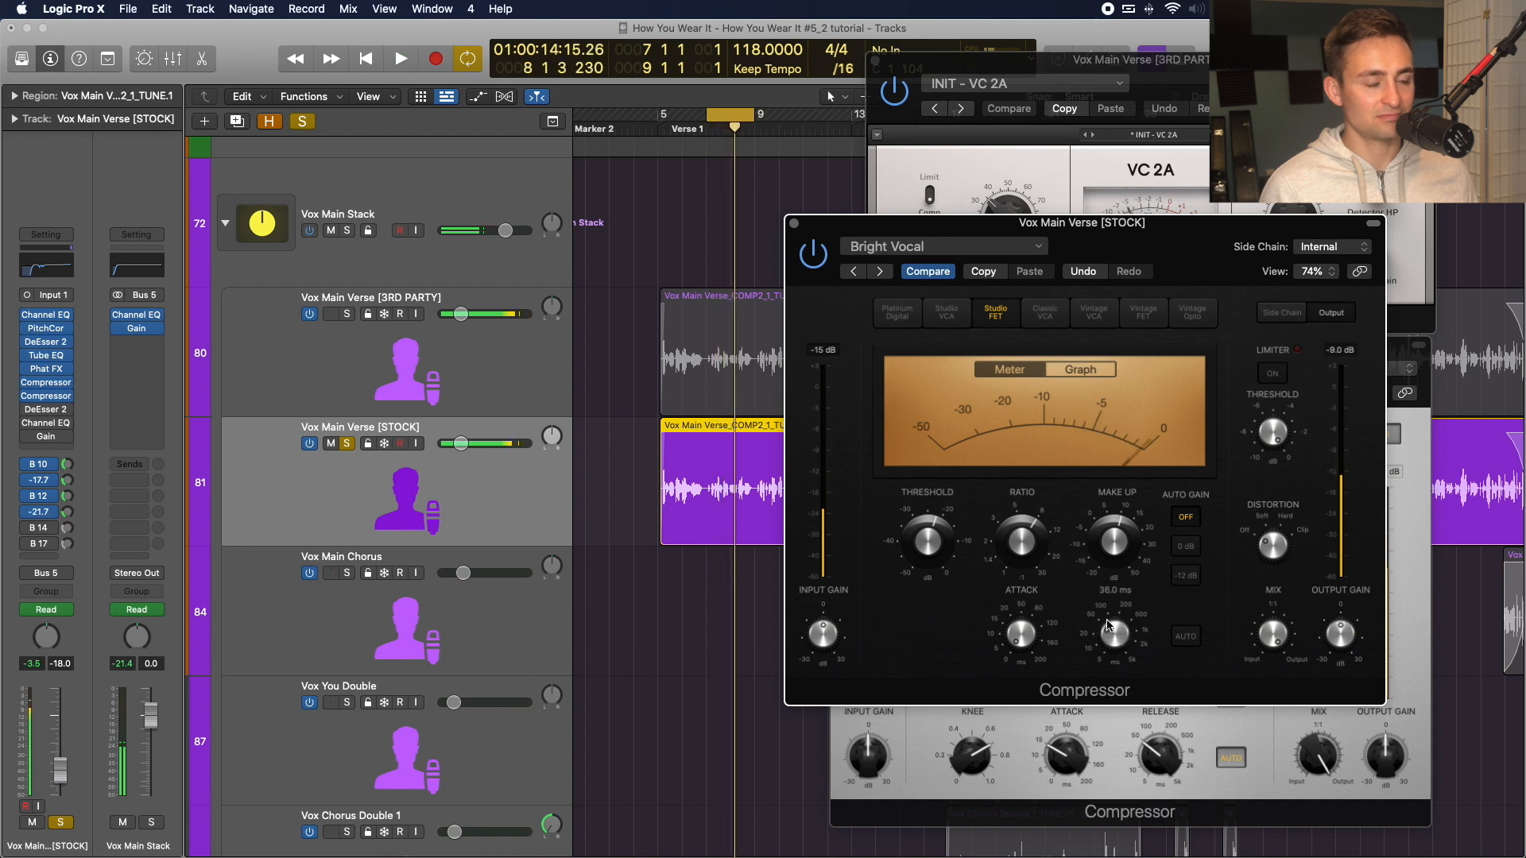
key("space")
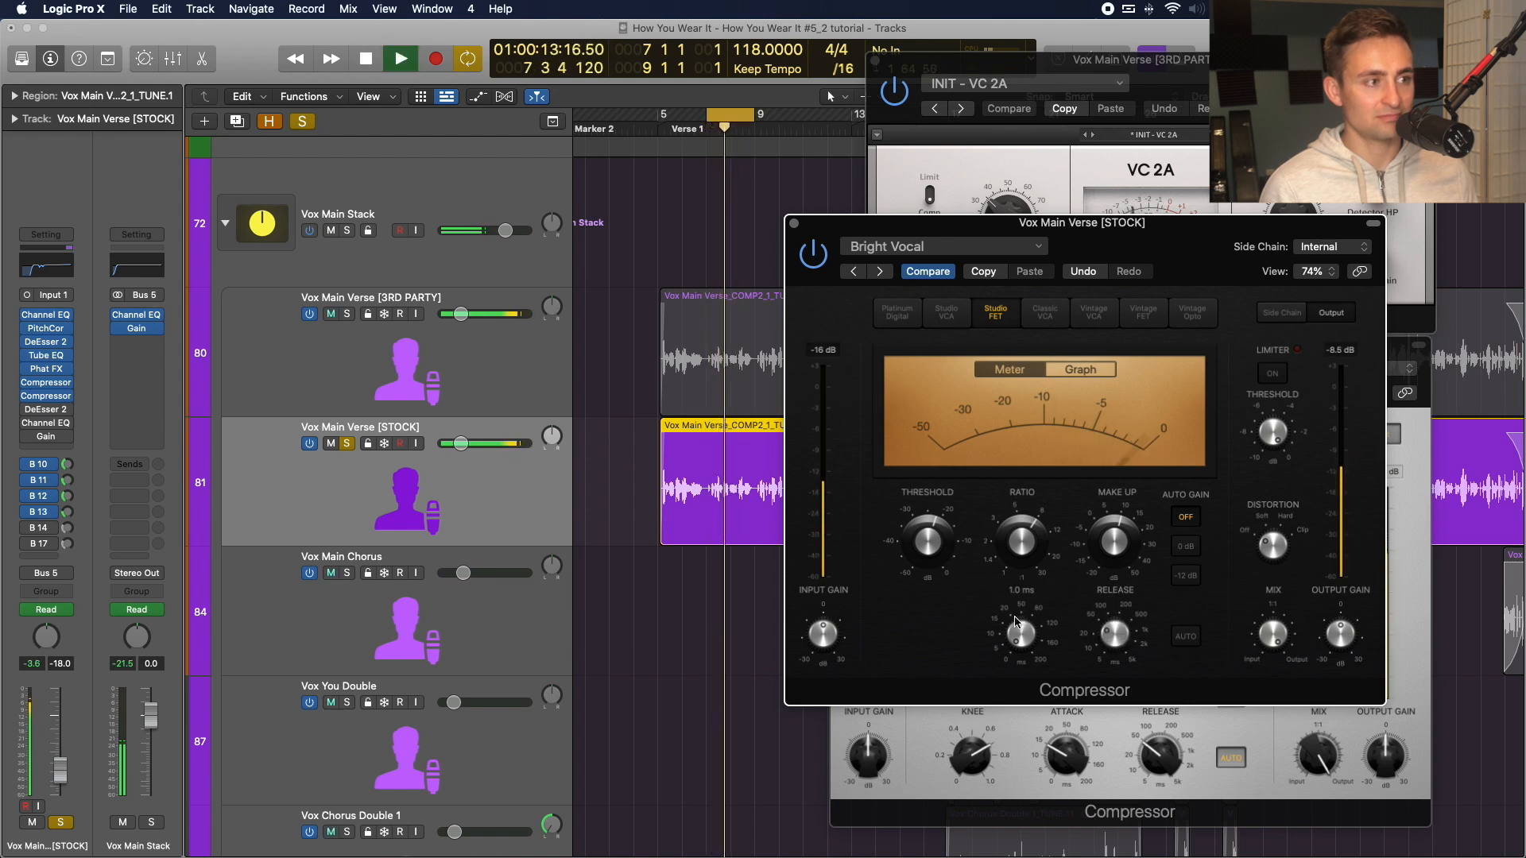
key("space")
Compare the [3RD PARTY] and [STOCK] verses in solo, and set the Studio FET Compressor's make-up gain to 11 dB.
left_click(347, 315)
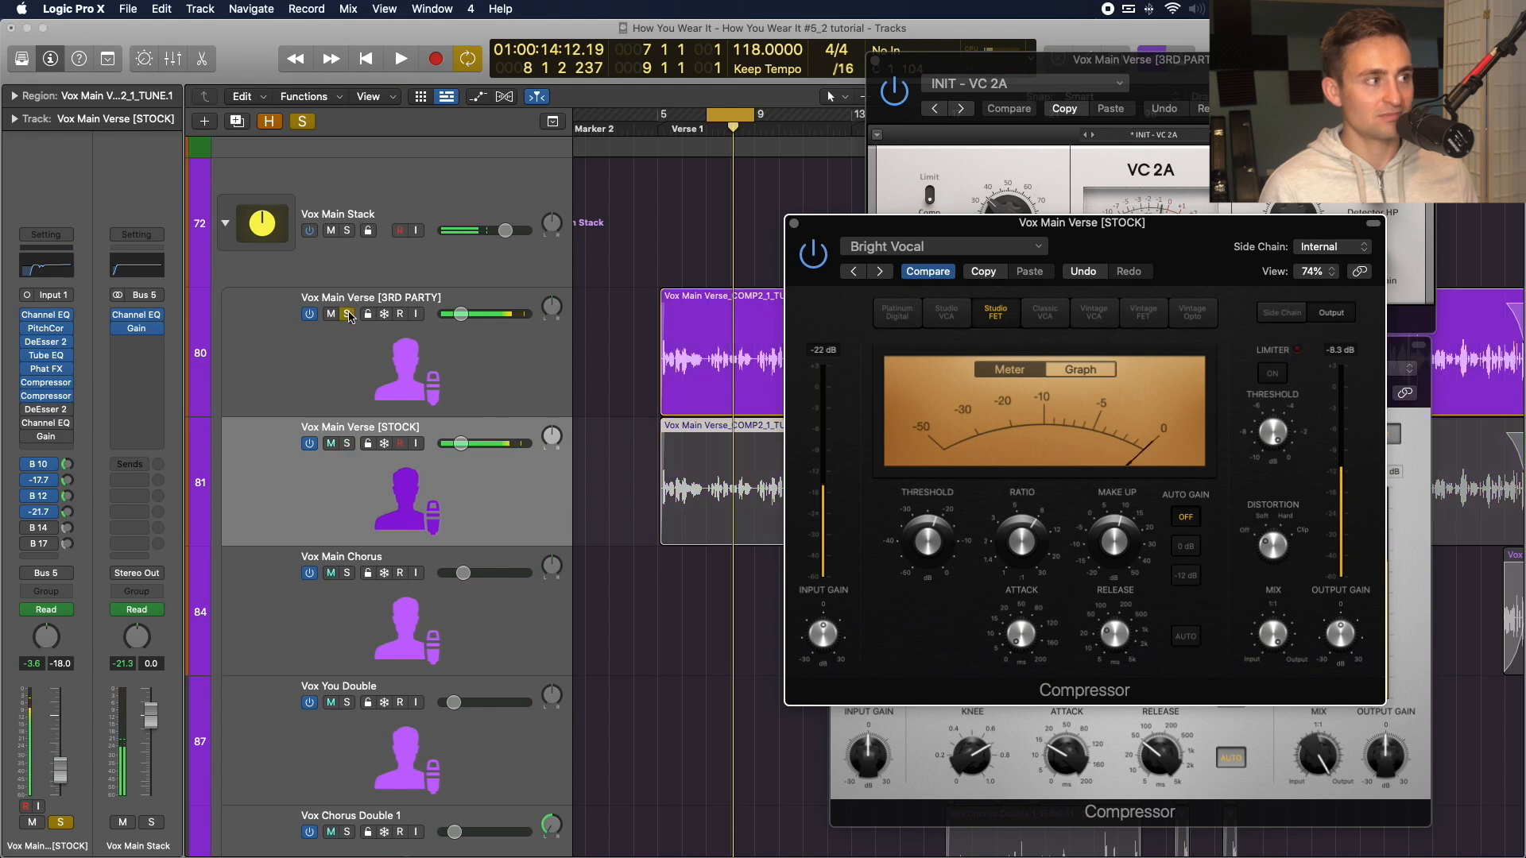
key("space")
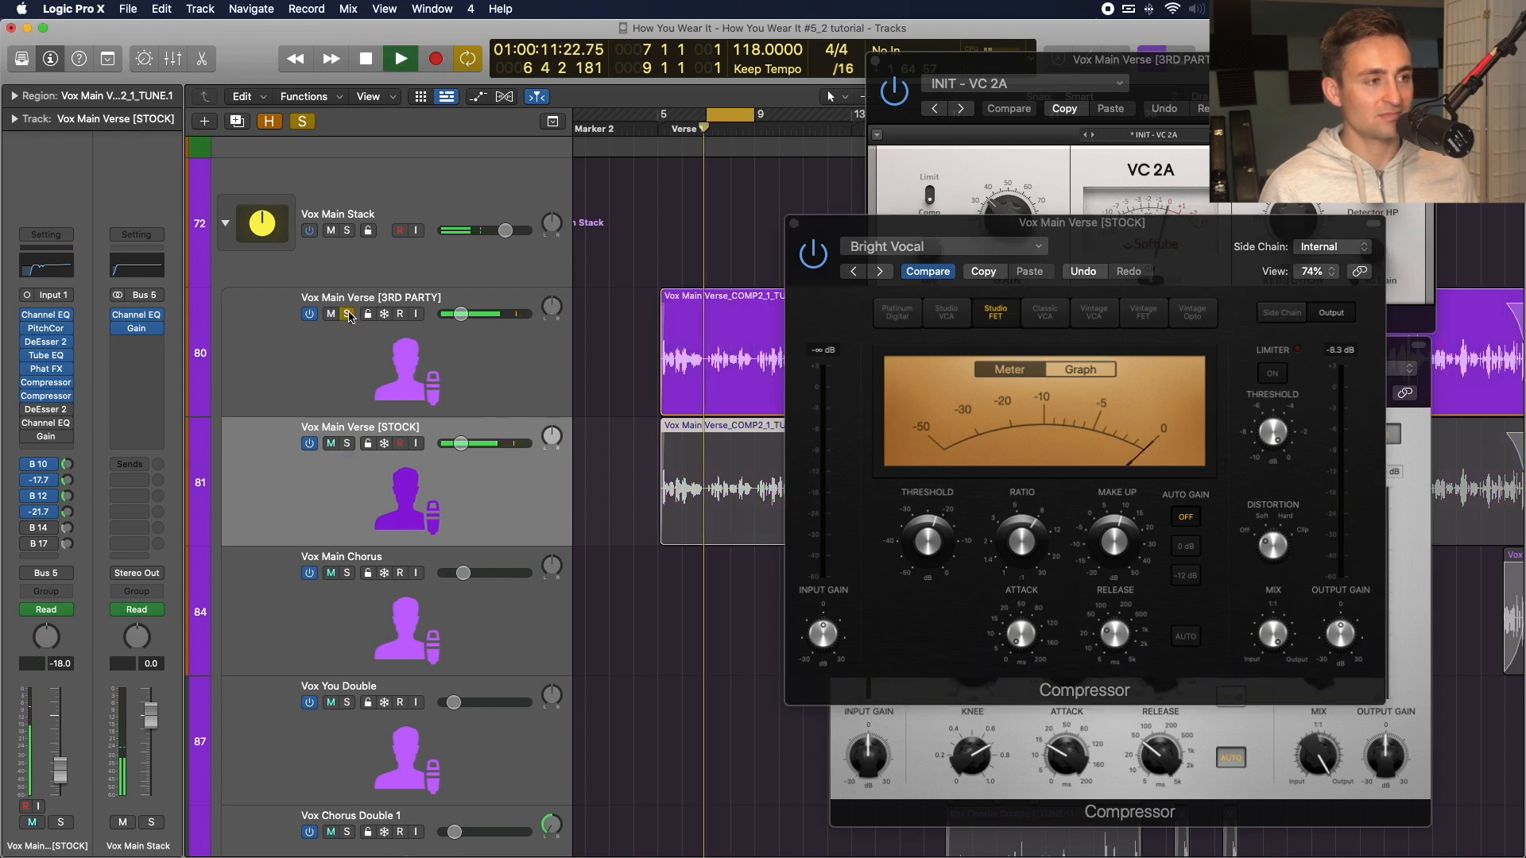
key("space")
left_click(347, 444)
key("space")
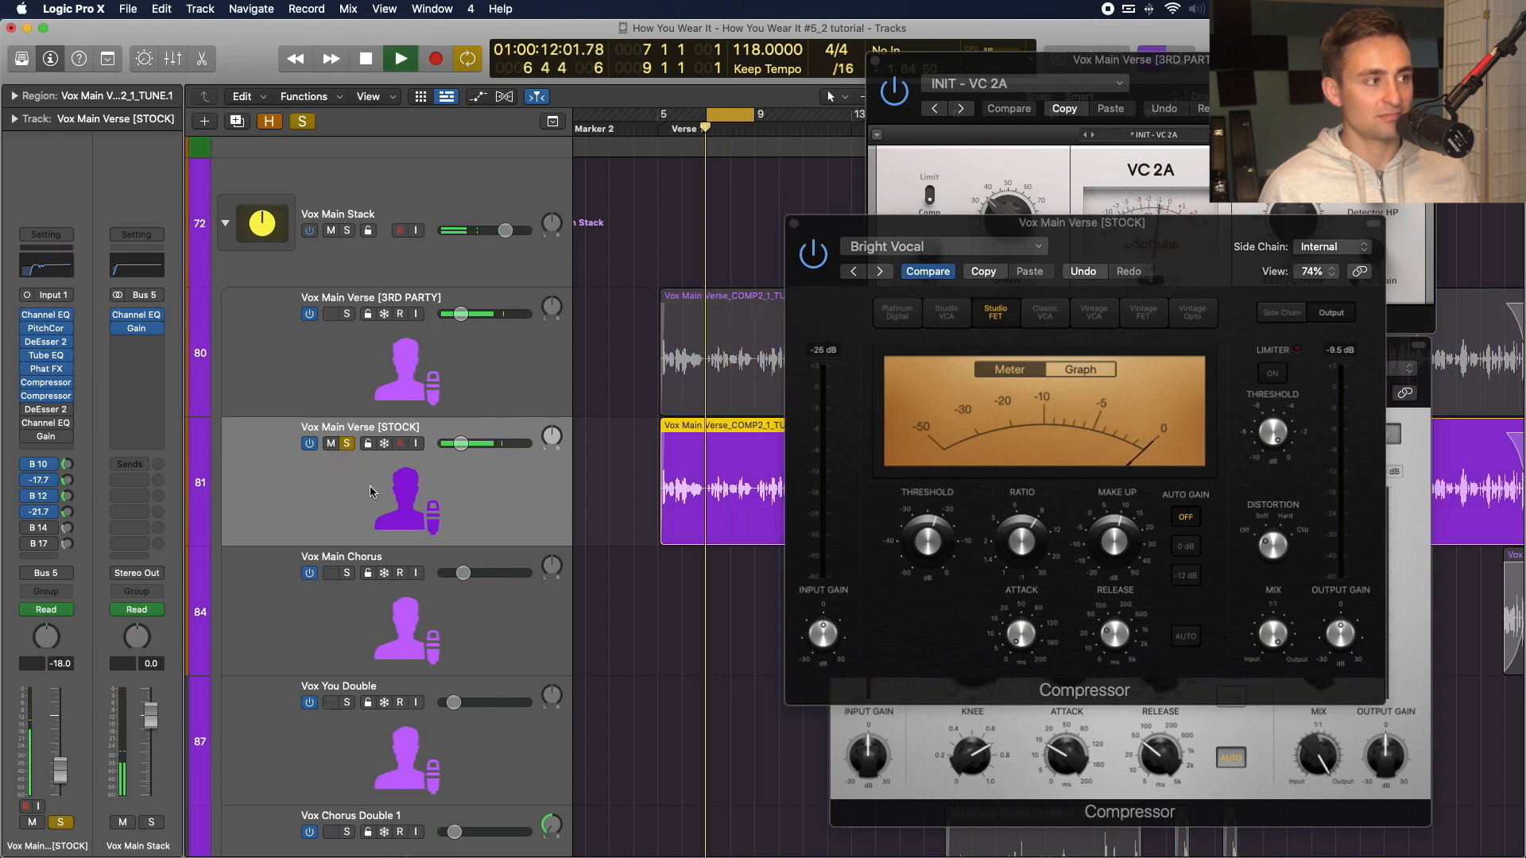
left_click_drag(1136, 540, 1123, 538)
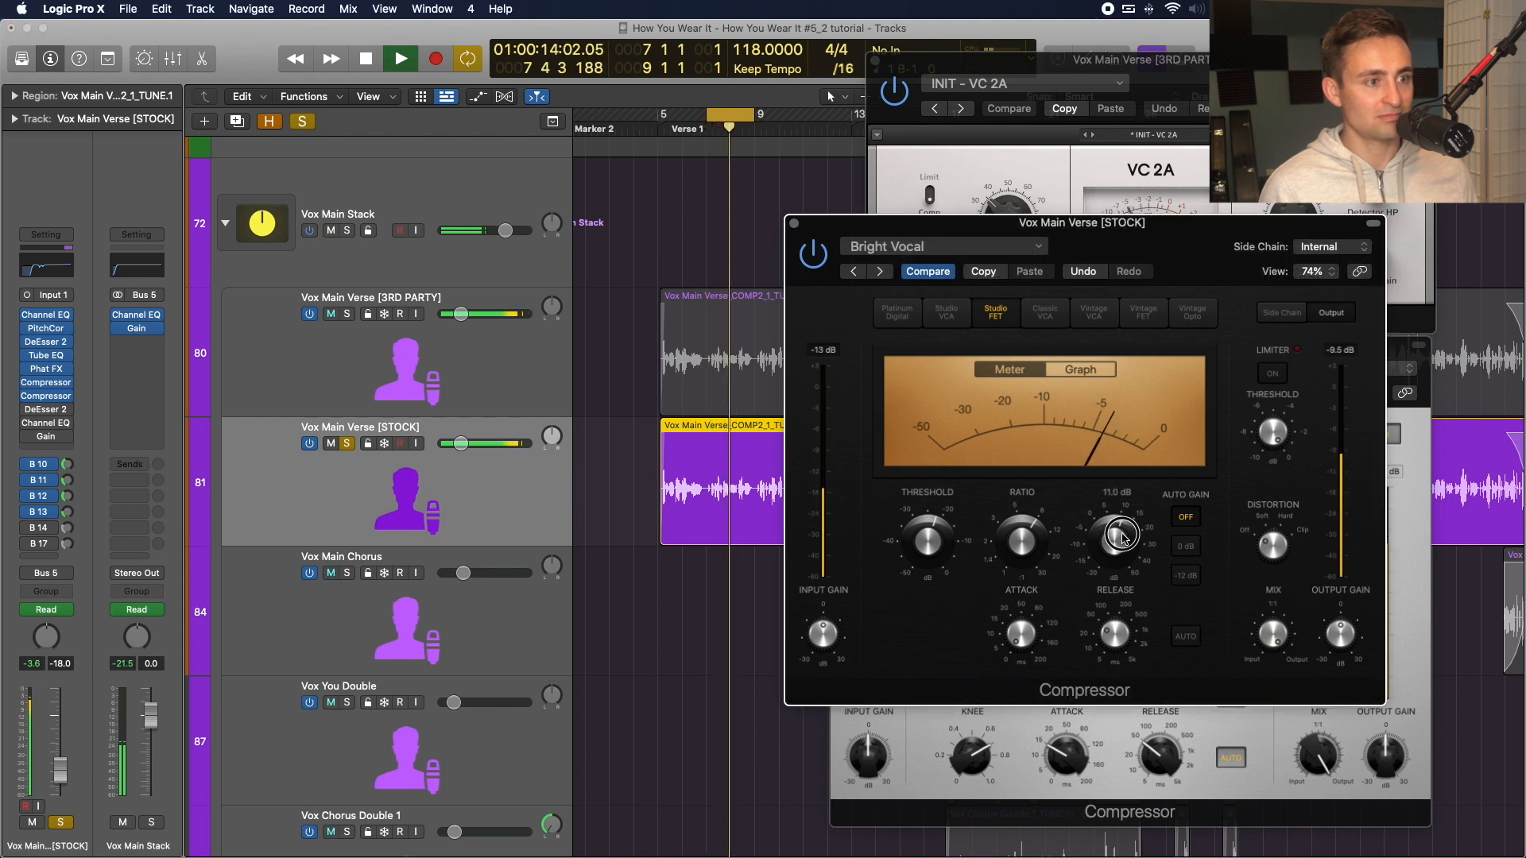
key("space")
Bypass VC 2A on the [3RD PARTY] verse and the Vintage Opto Compressor on the [STOCK] verse, and play the [STOCK] loop.
left_click(492, 361)
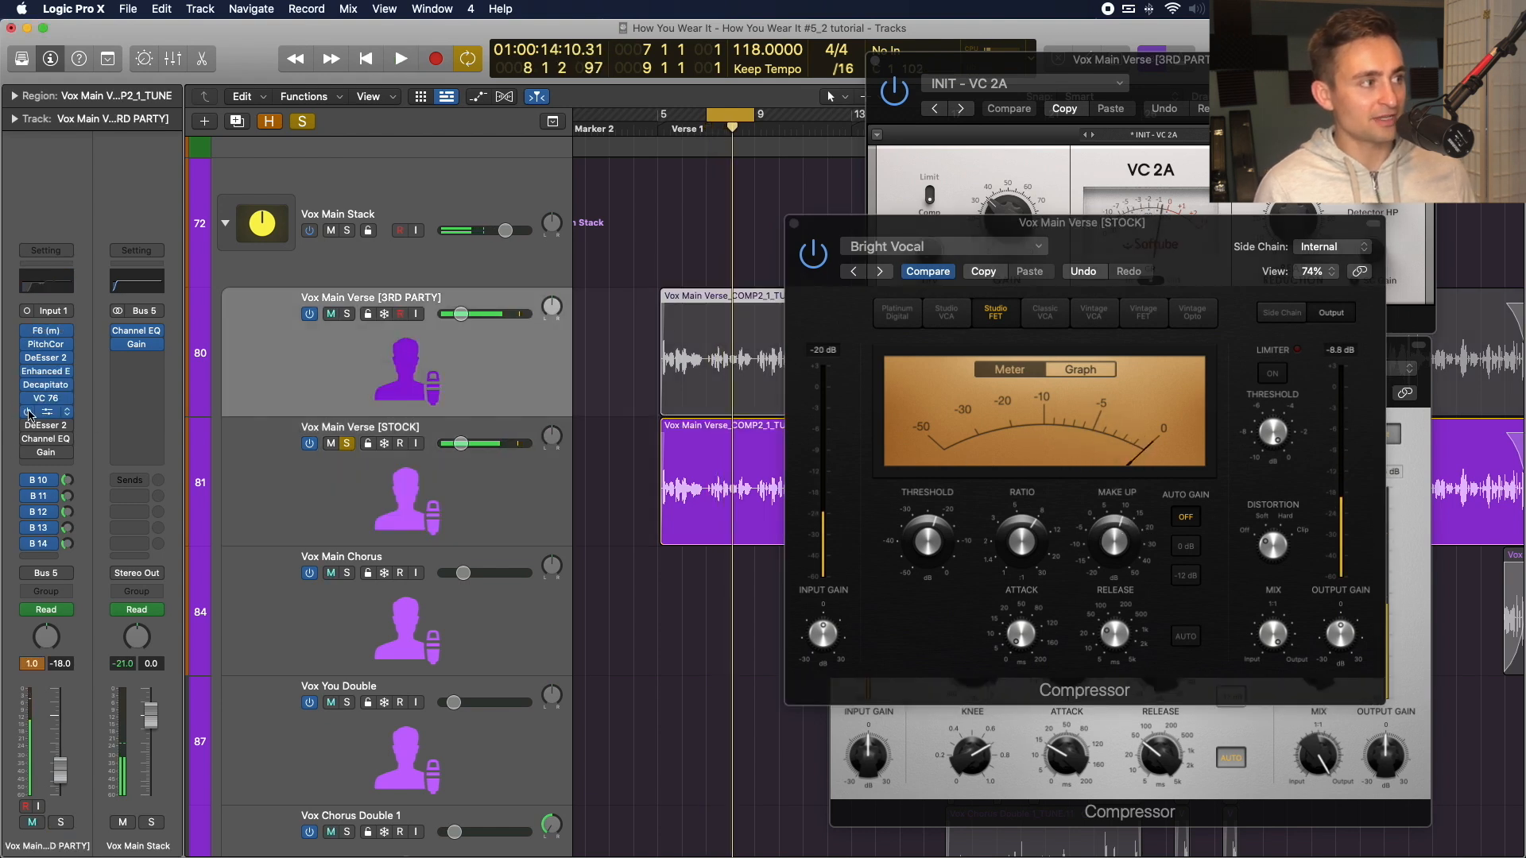
key("Down")
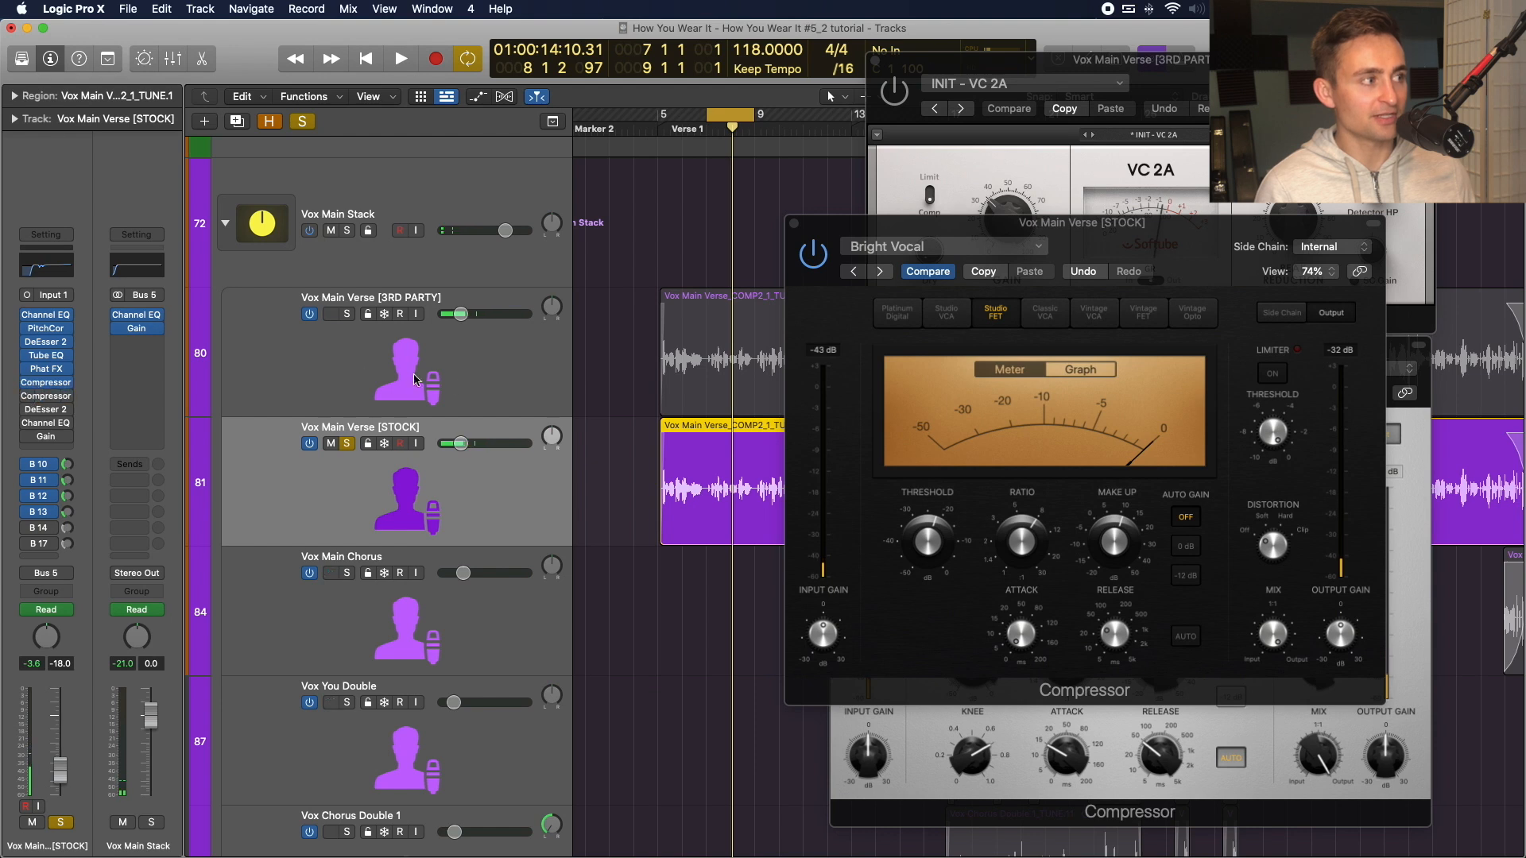
key("space")
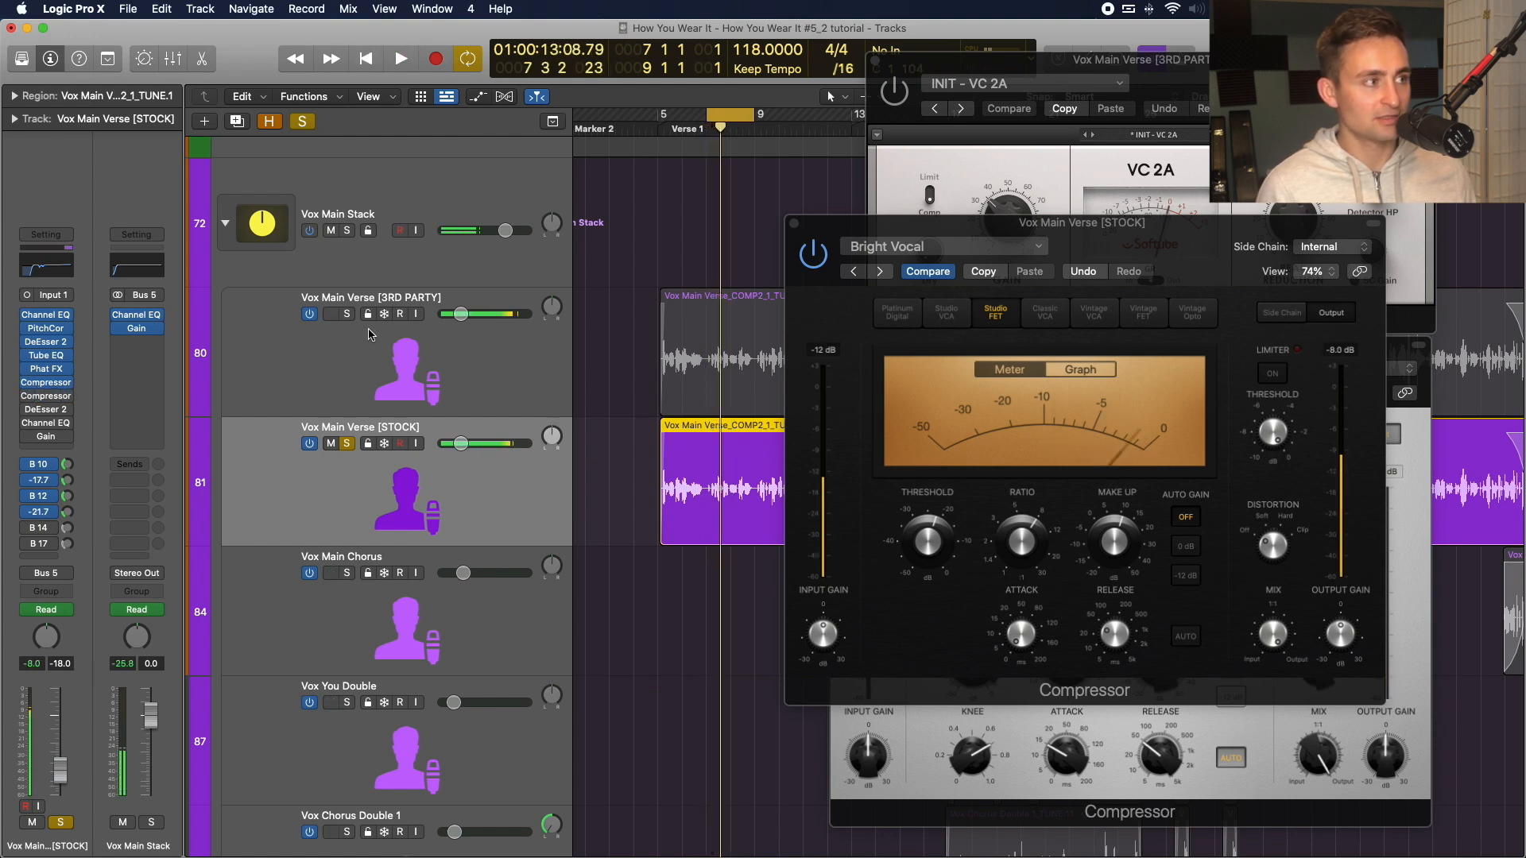
Compare the [3RD PARTY] and [STOCK] verses in solo, fine-tune the Studio FET Compressor's make-up gain, and close its window.
left_click(347, 314, "alt")
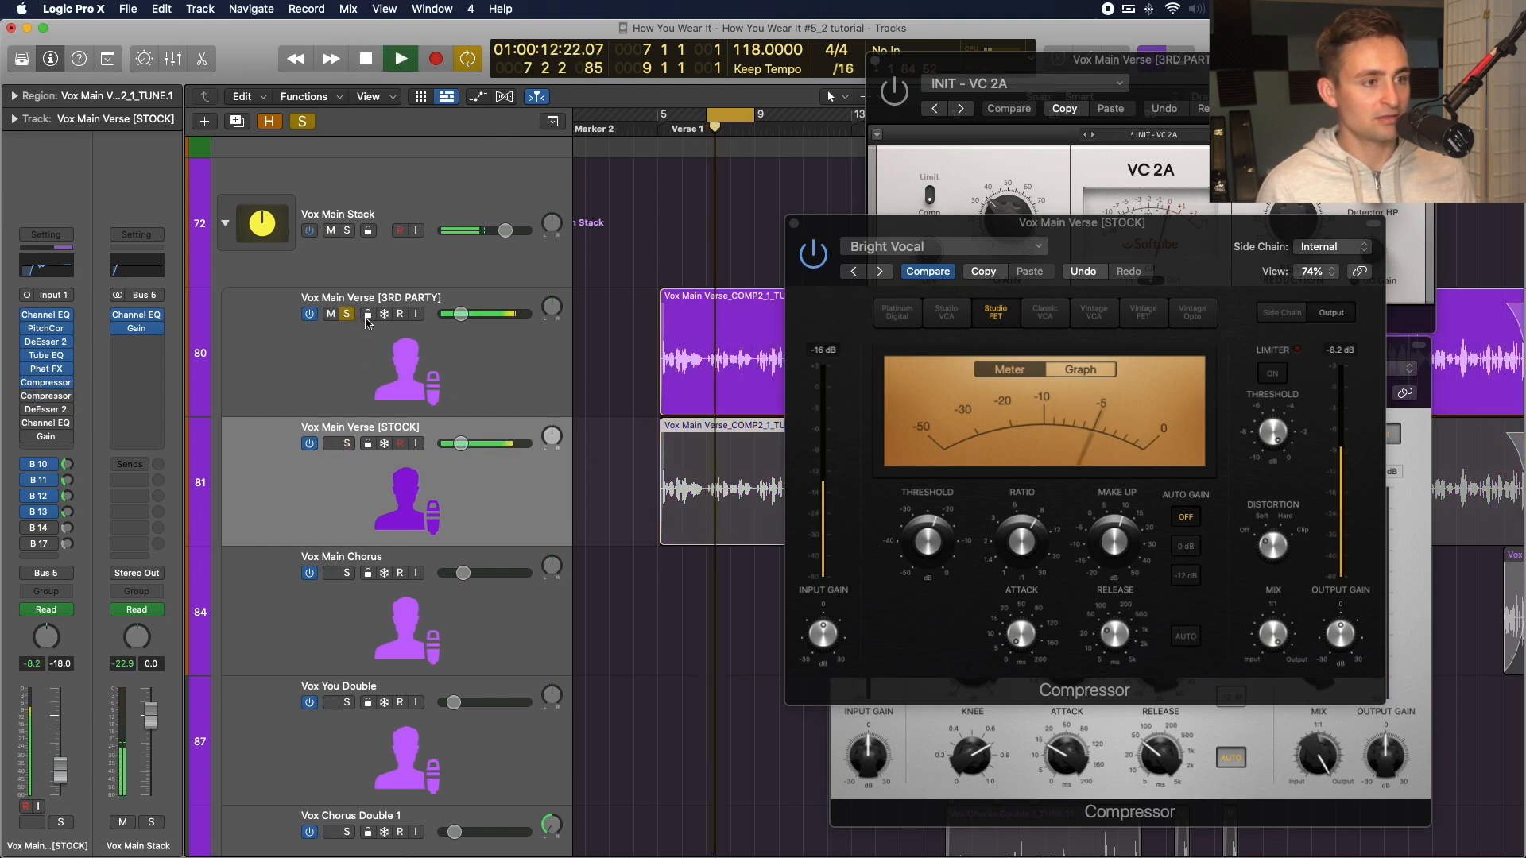
key("space")
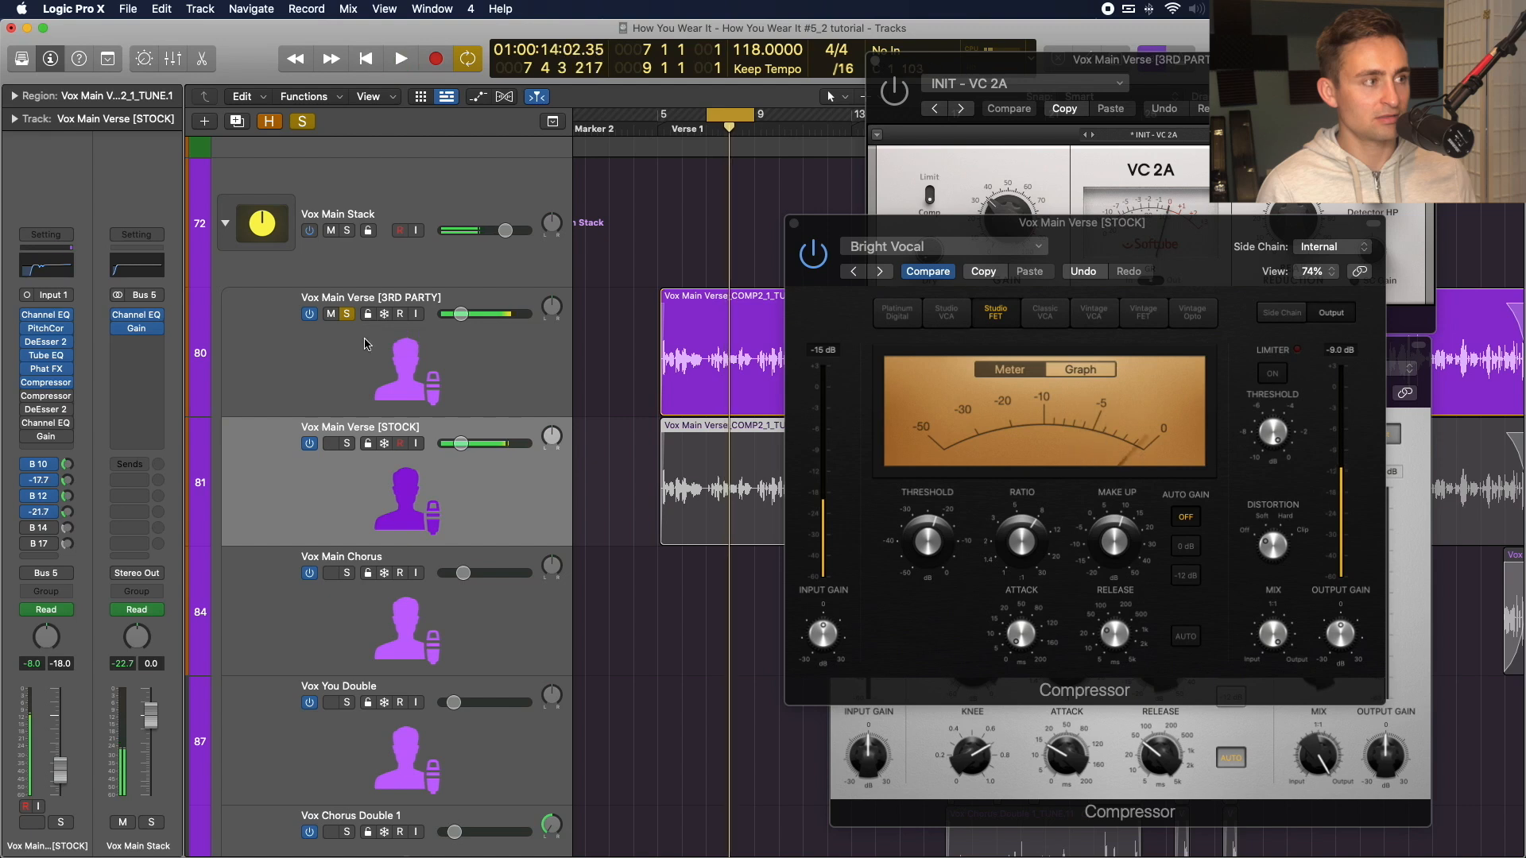
left_click(348, 443, "alt")
key("space")
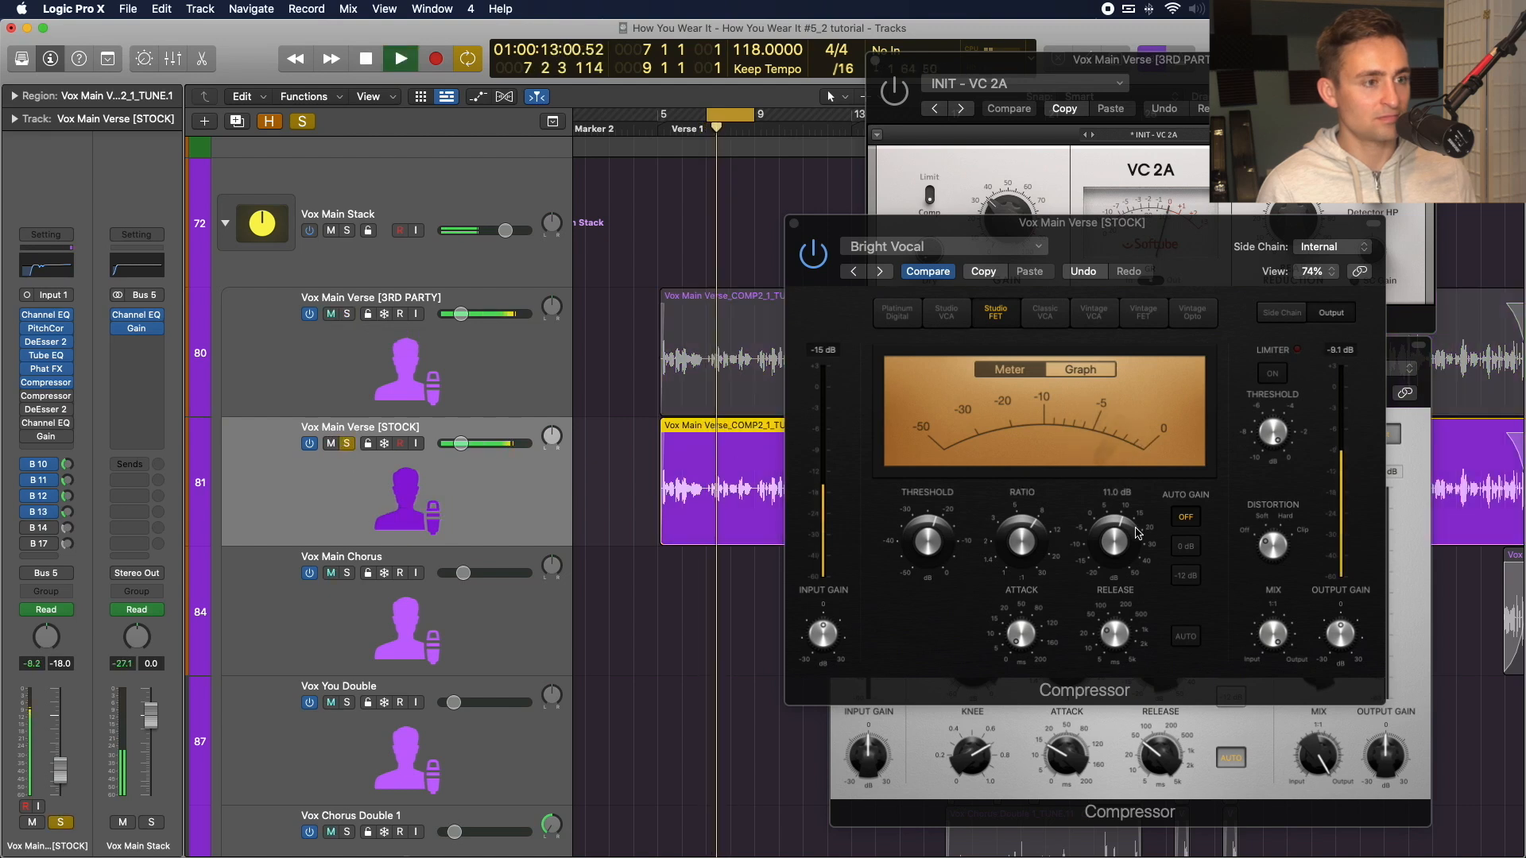
left_click_drag(1121, 532, 1121, 528)
key("space")
key("space")
left_click(794, 224)
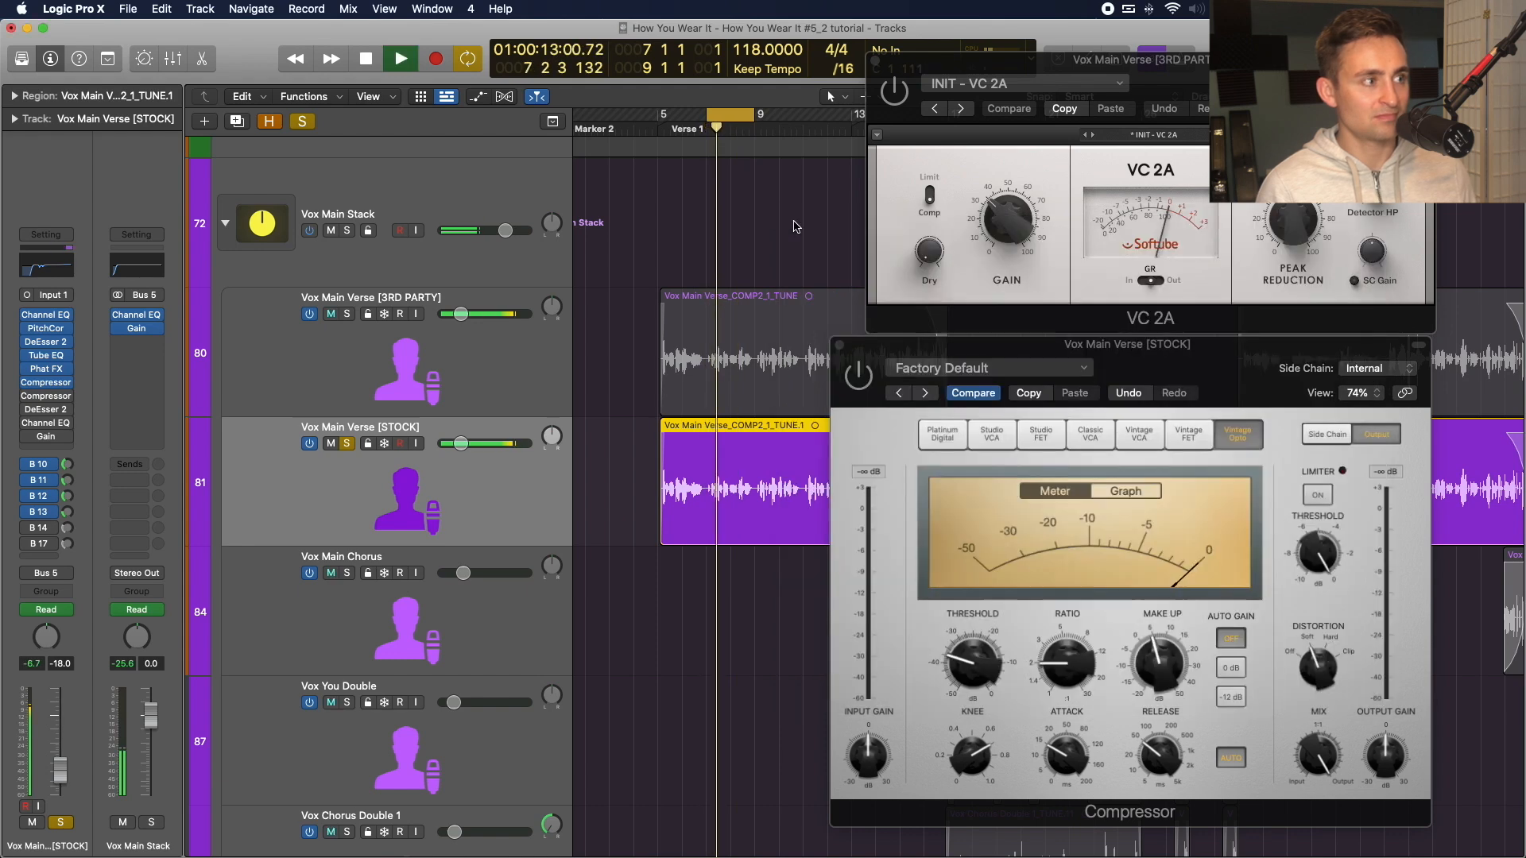
Re-enable VC 2A on the [3RD PARTY] verse and the Vintage Opto Compressor on the [STOCK] verse.
left_click(347, 357)
key("space")
key("space")
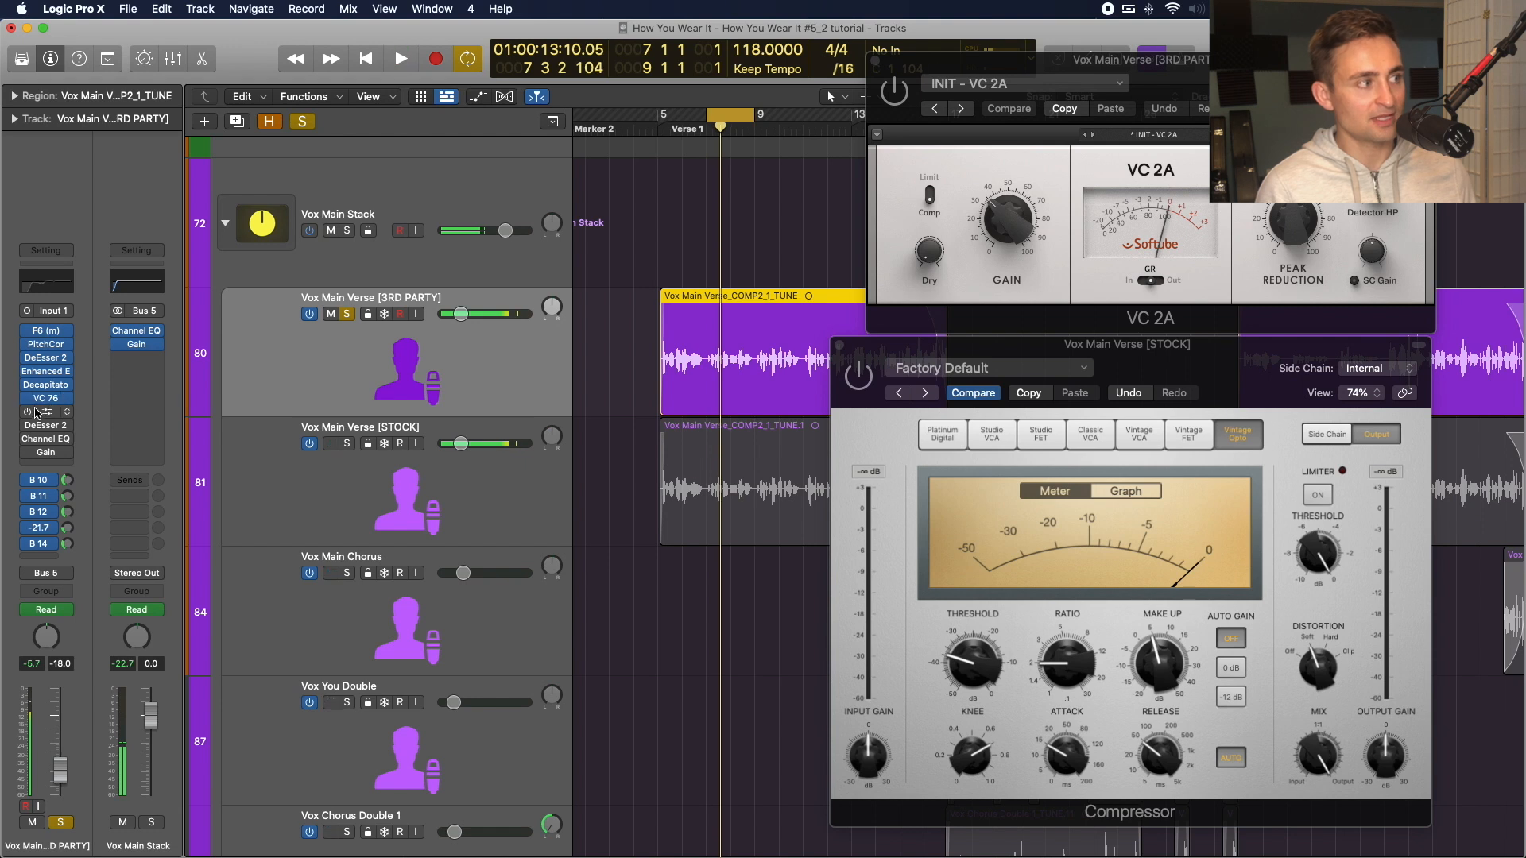
key("space")
left_click(305, 477)
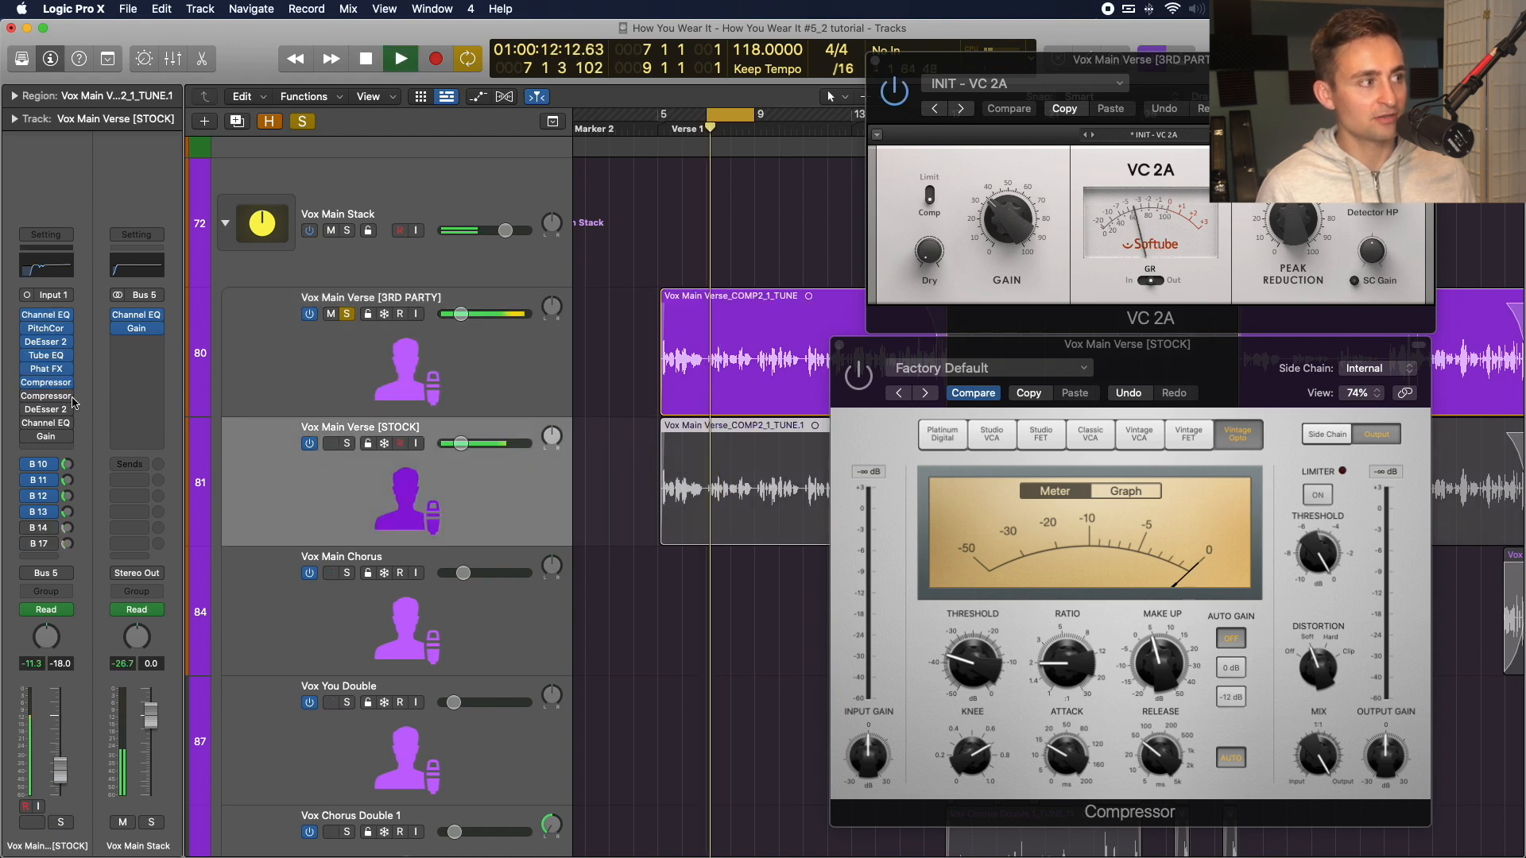
key("space")
key("space")
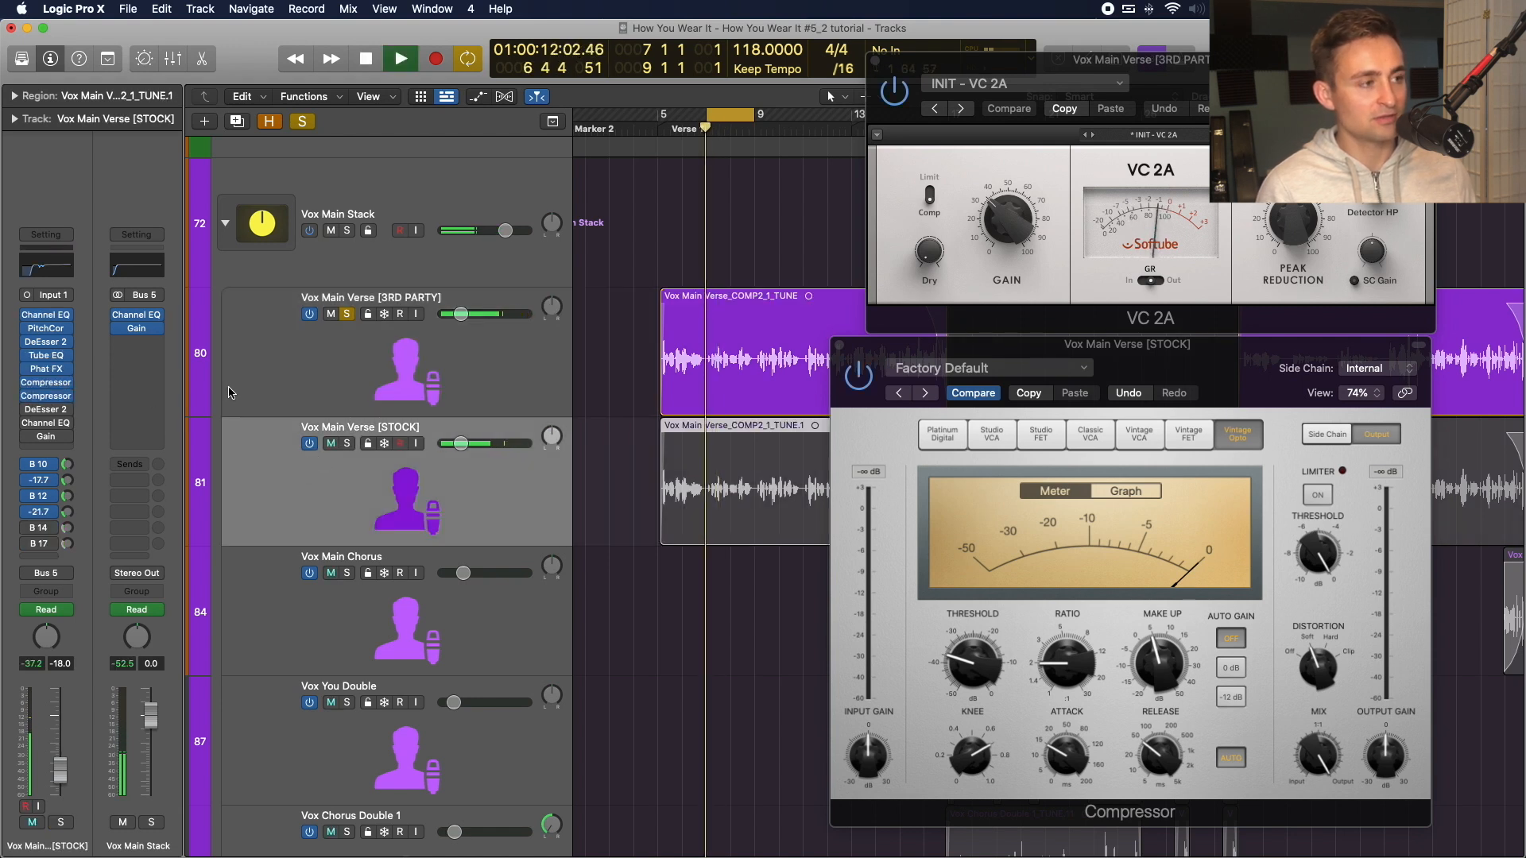
Solo the [STOCK] verse and lower the Vintage Opto Compressor's make-up gain slightly while the loop plays.
key("space")
left_click(346, 444, "alt")
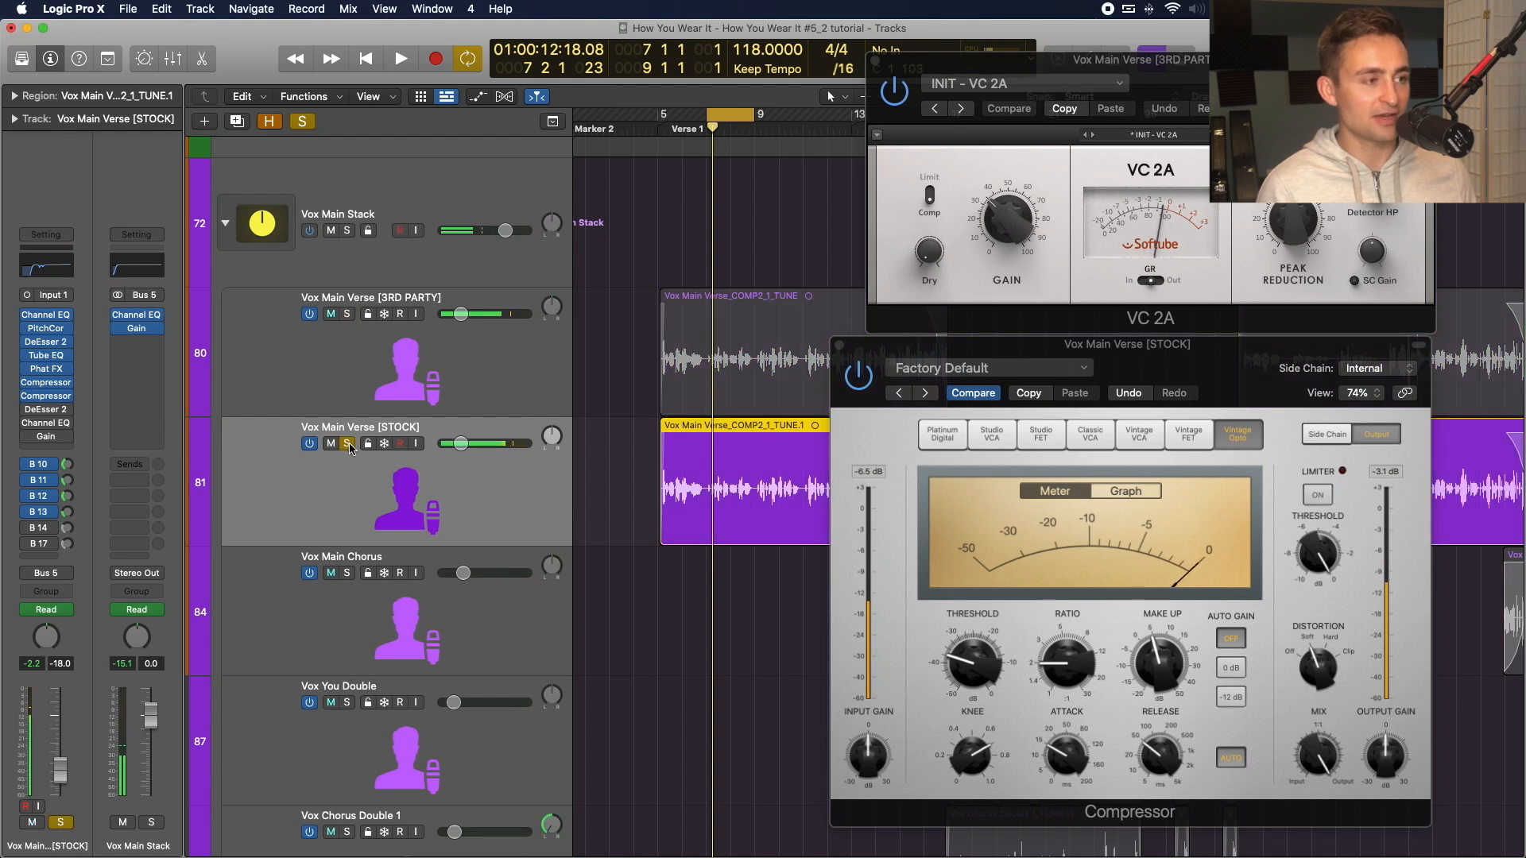
key("space")
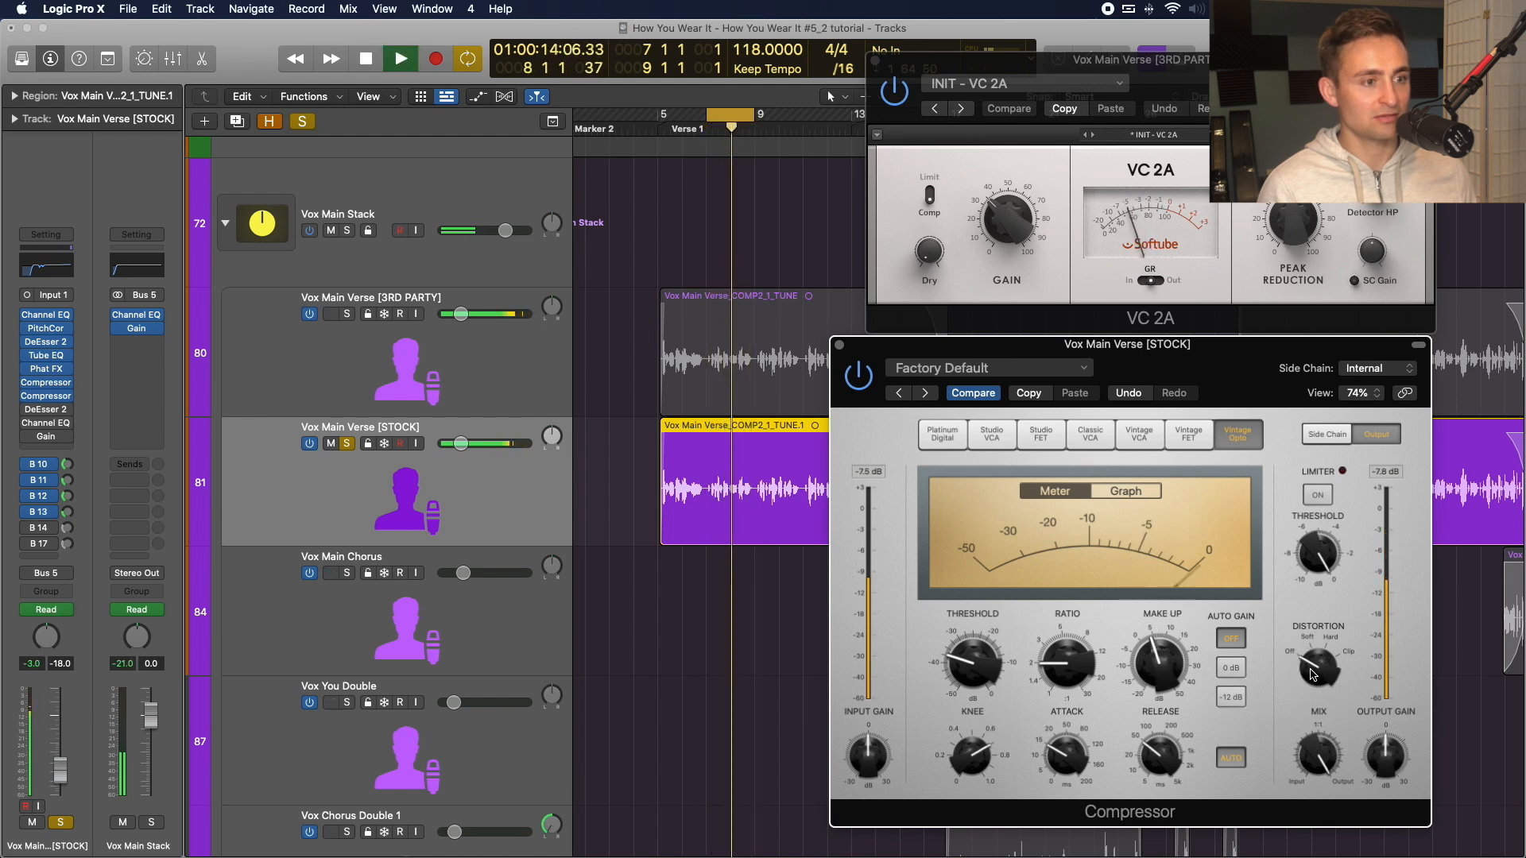
left_click_drag(1155, 648, 1156, 652)
key("space")
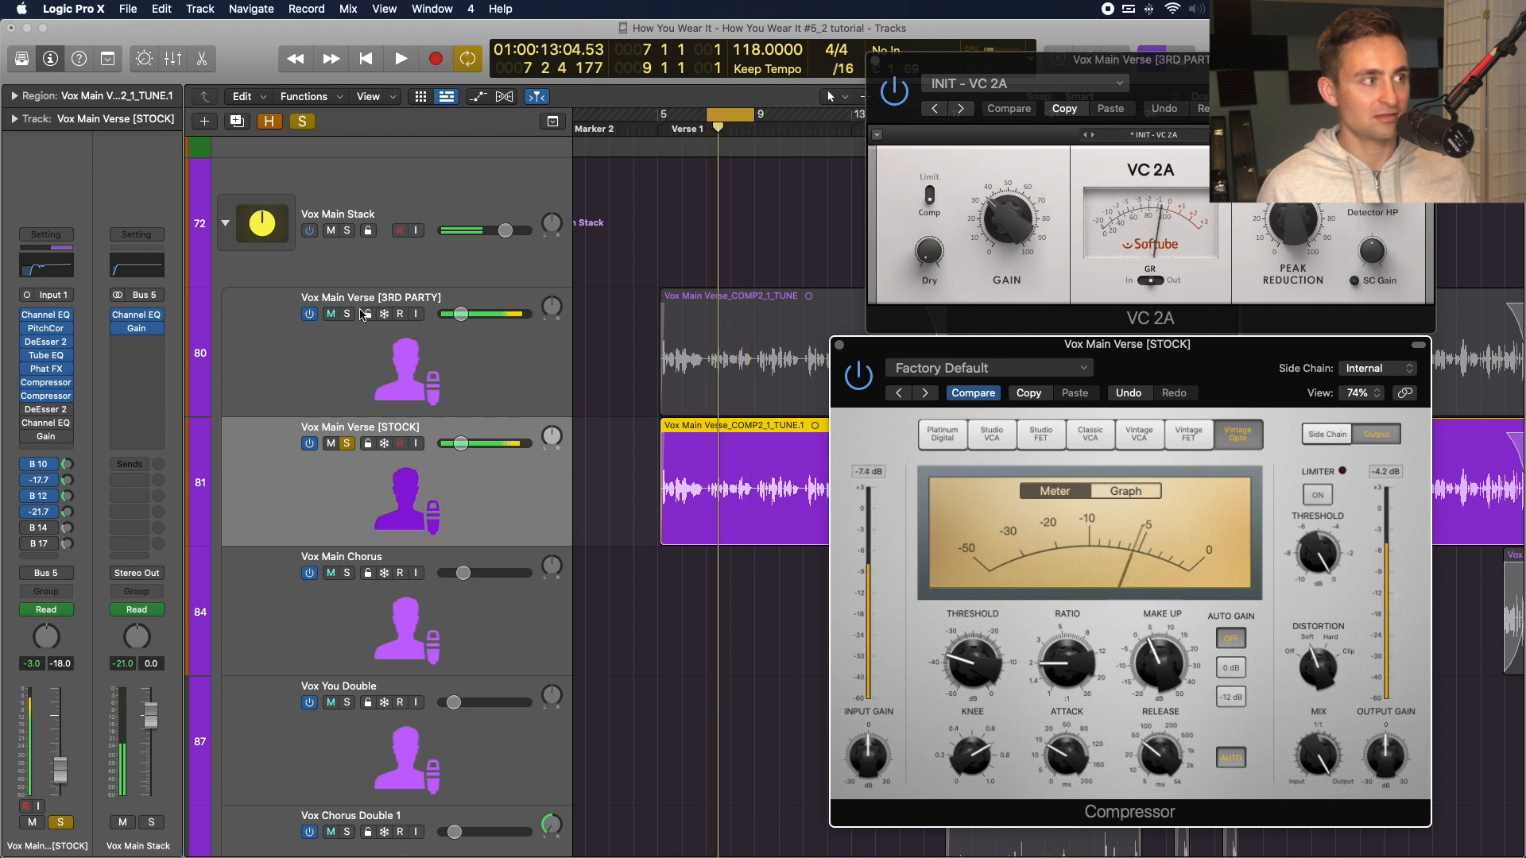
Compare the [3RD PARTY] and [STOCK] verses in solo with VC 2A and the Vintage Opto Compressor active.
left_click(346, 314)
key("space")
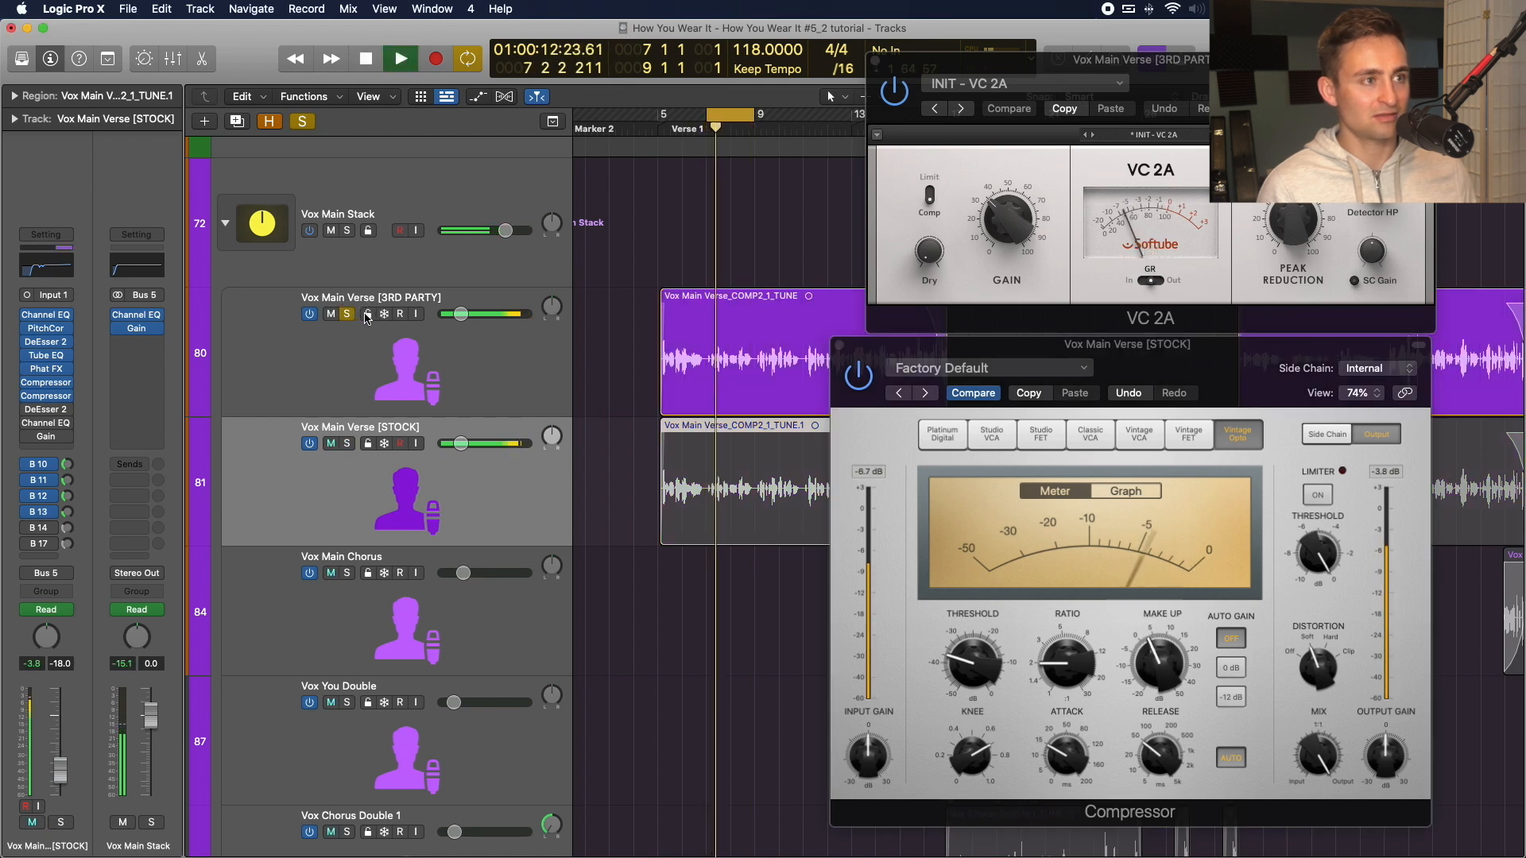
key("space")
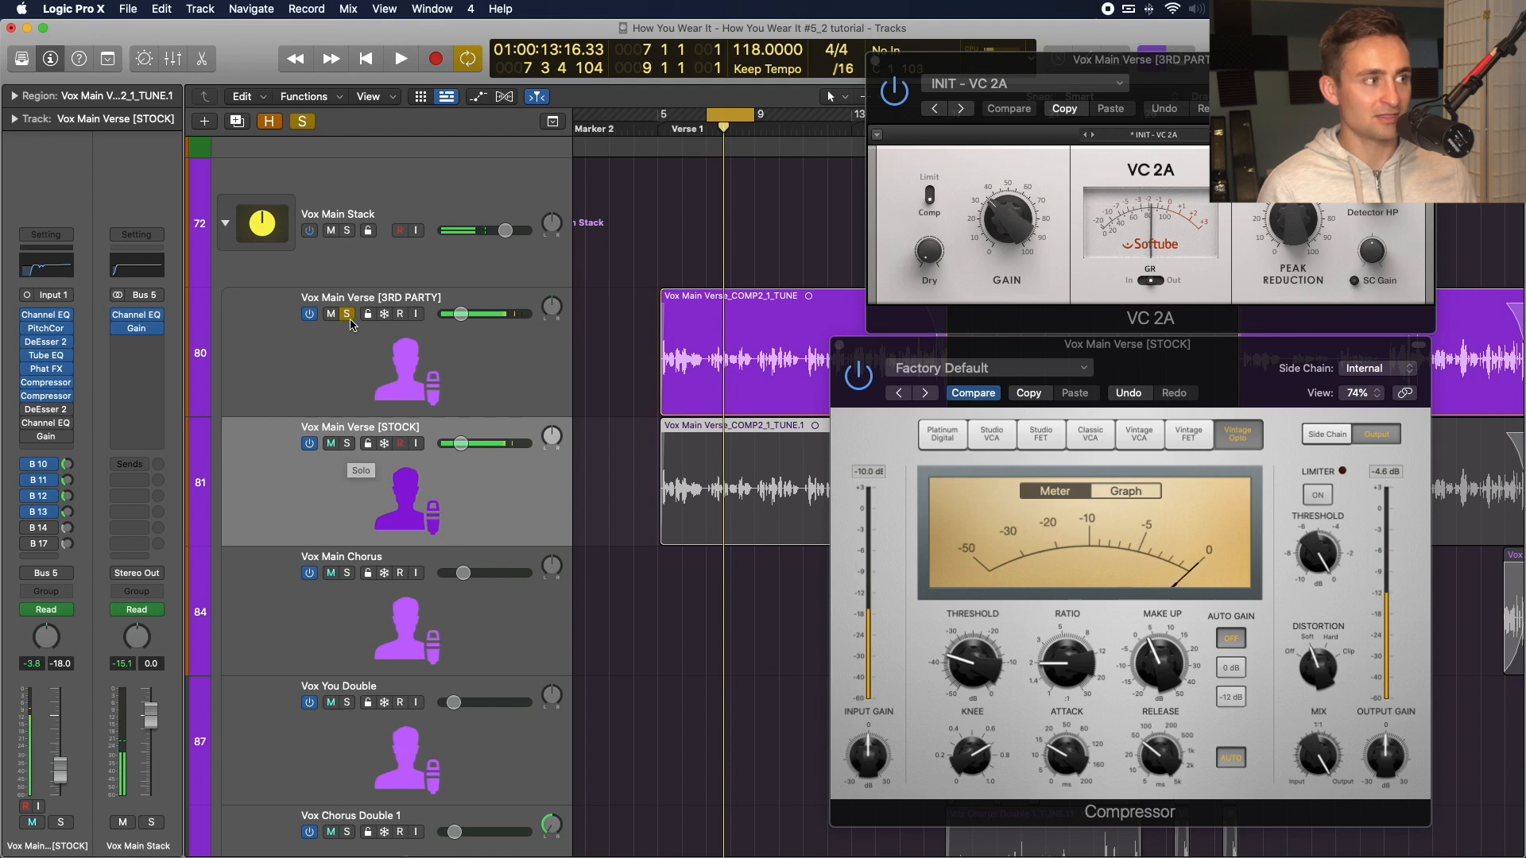
left_click(348, 349)
key("space")
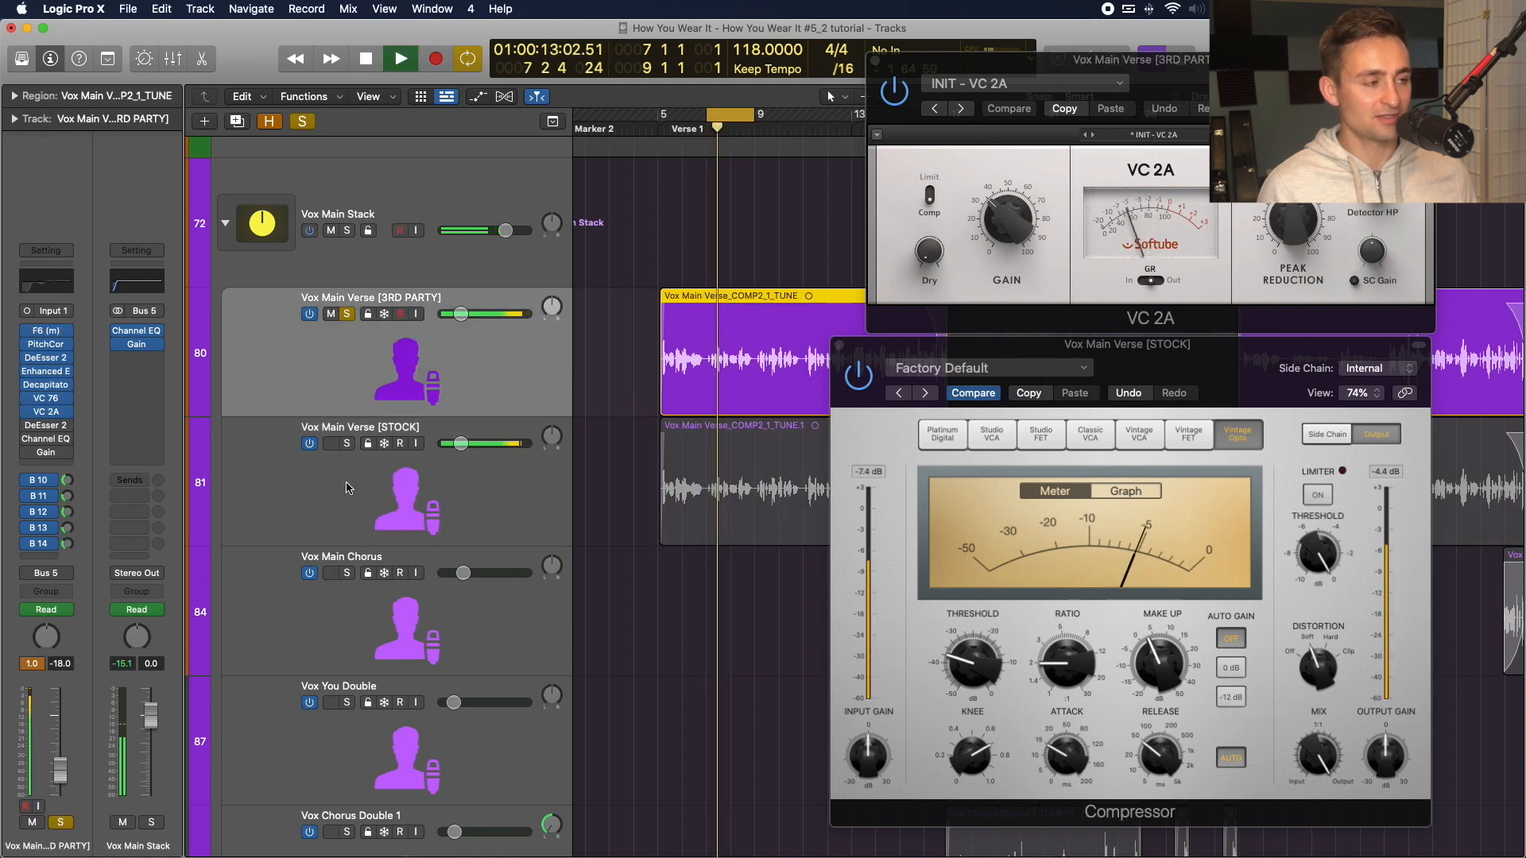
left_click(344, 491)
left_click(347, 444, "alt")
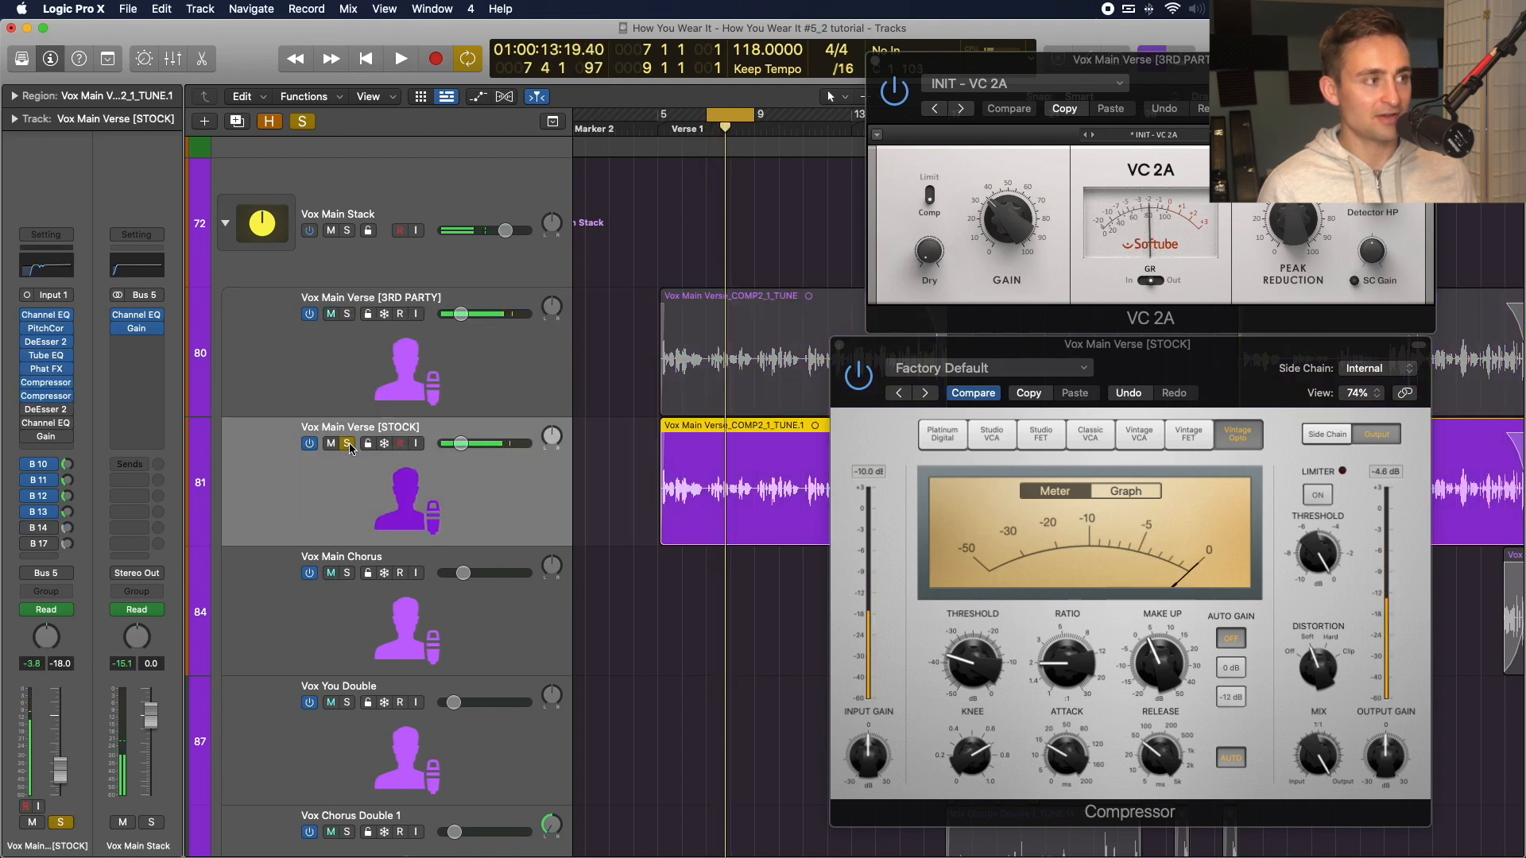
key("space")
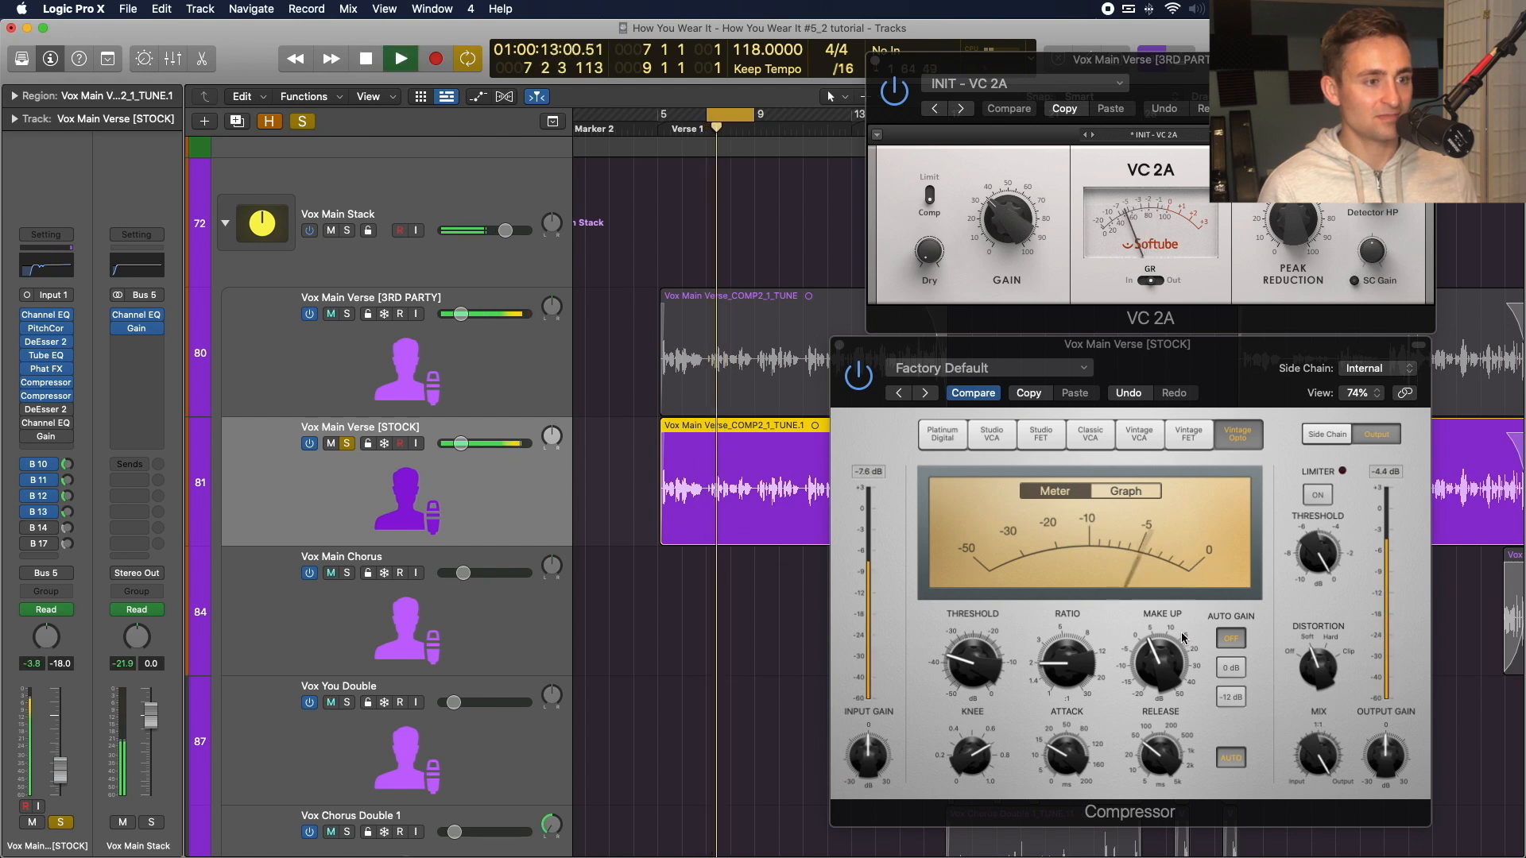
Set the Vintage Opto Compressor's make-up gain to 4.5 dB, trying 5 dB first, and its ratio to 2.1:1.
key("space")
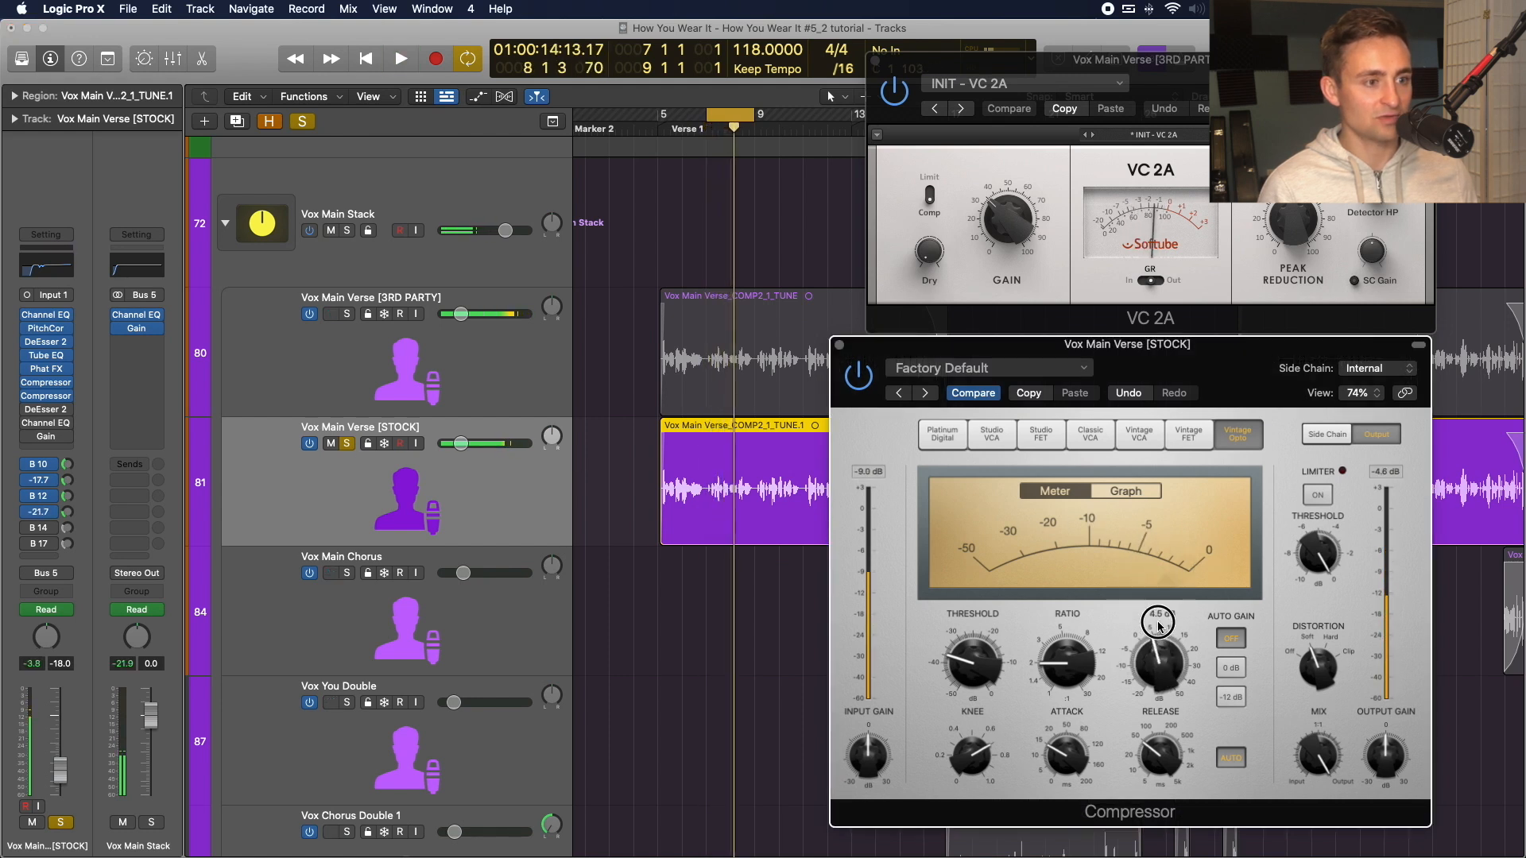
left_click_drag(1160, 625, 1157, 652)
key("space")
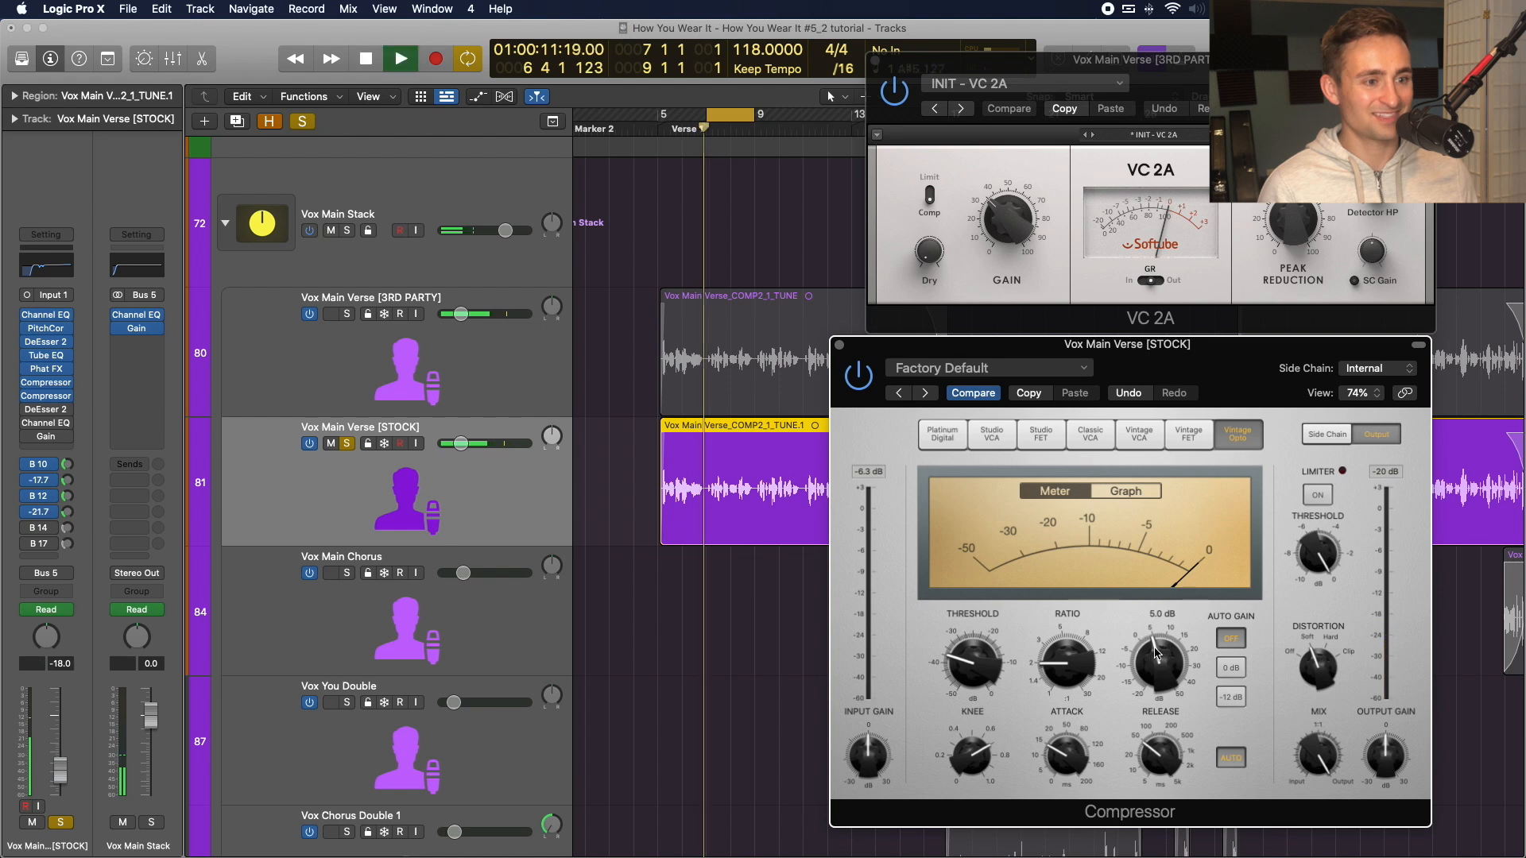
scroll(1157, 653, "down", 1)
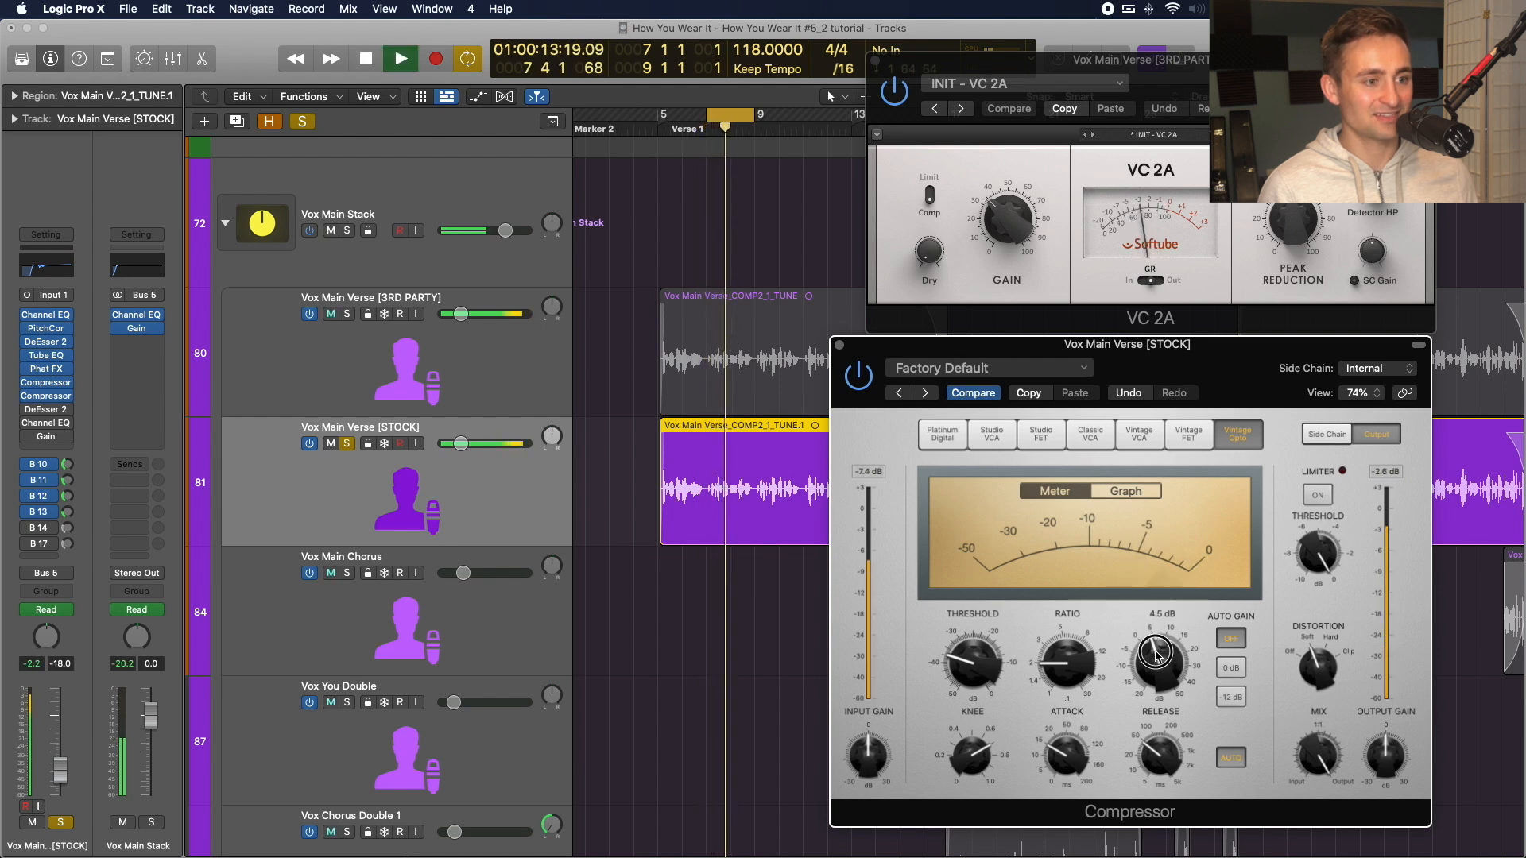
left_click_drag(1075, 665, 1060, 665)
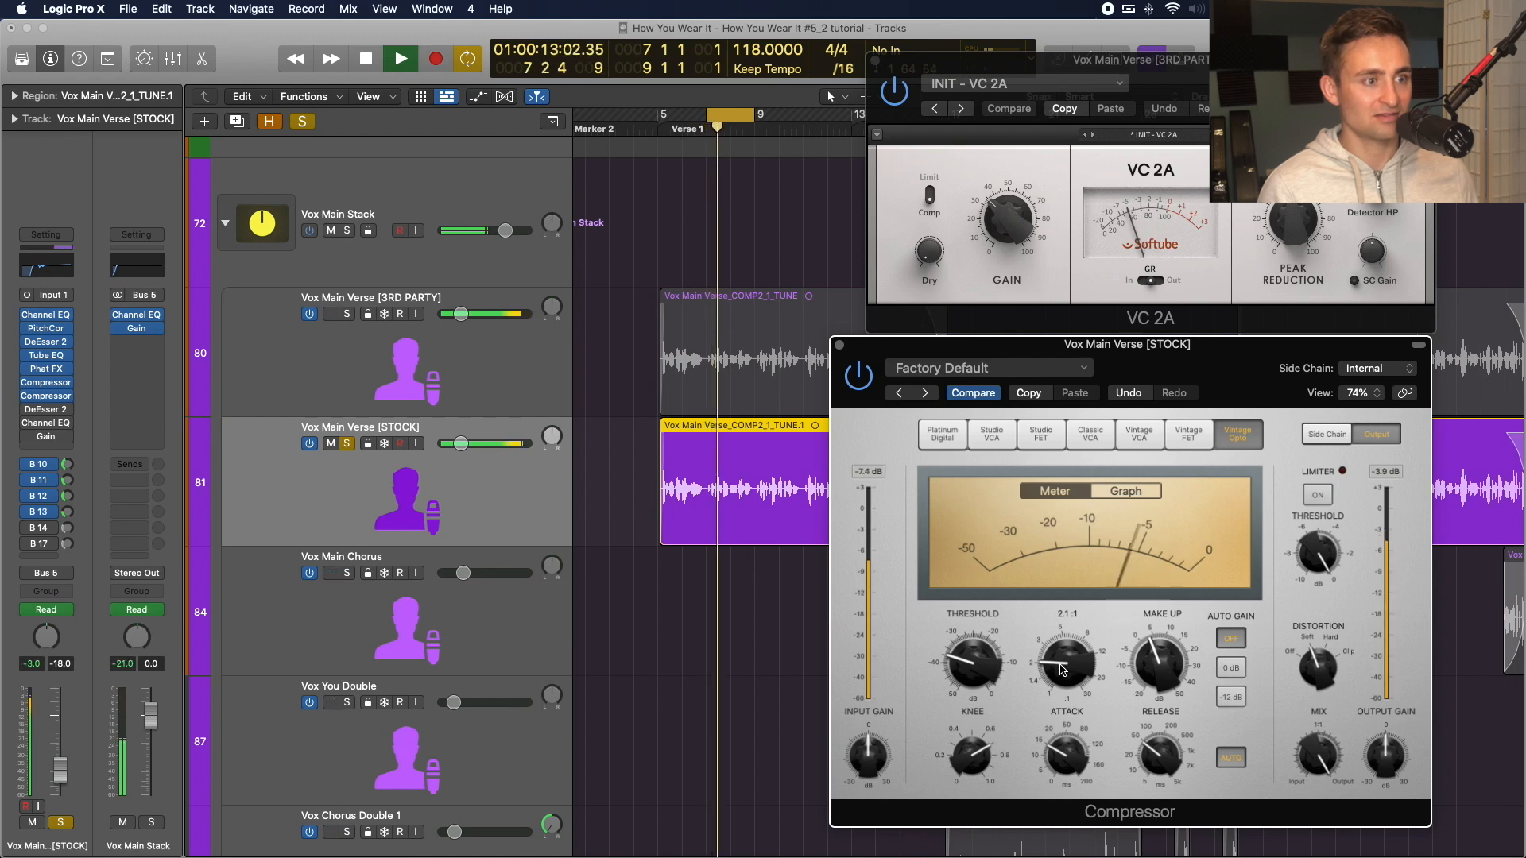
key("space")
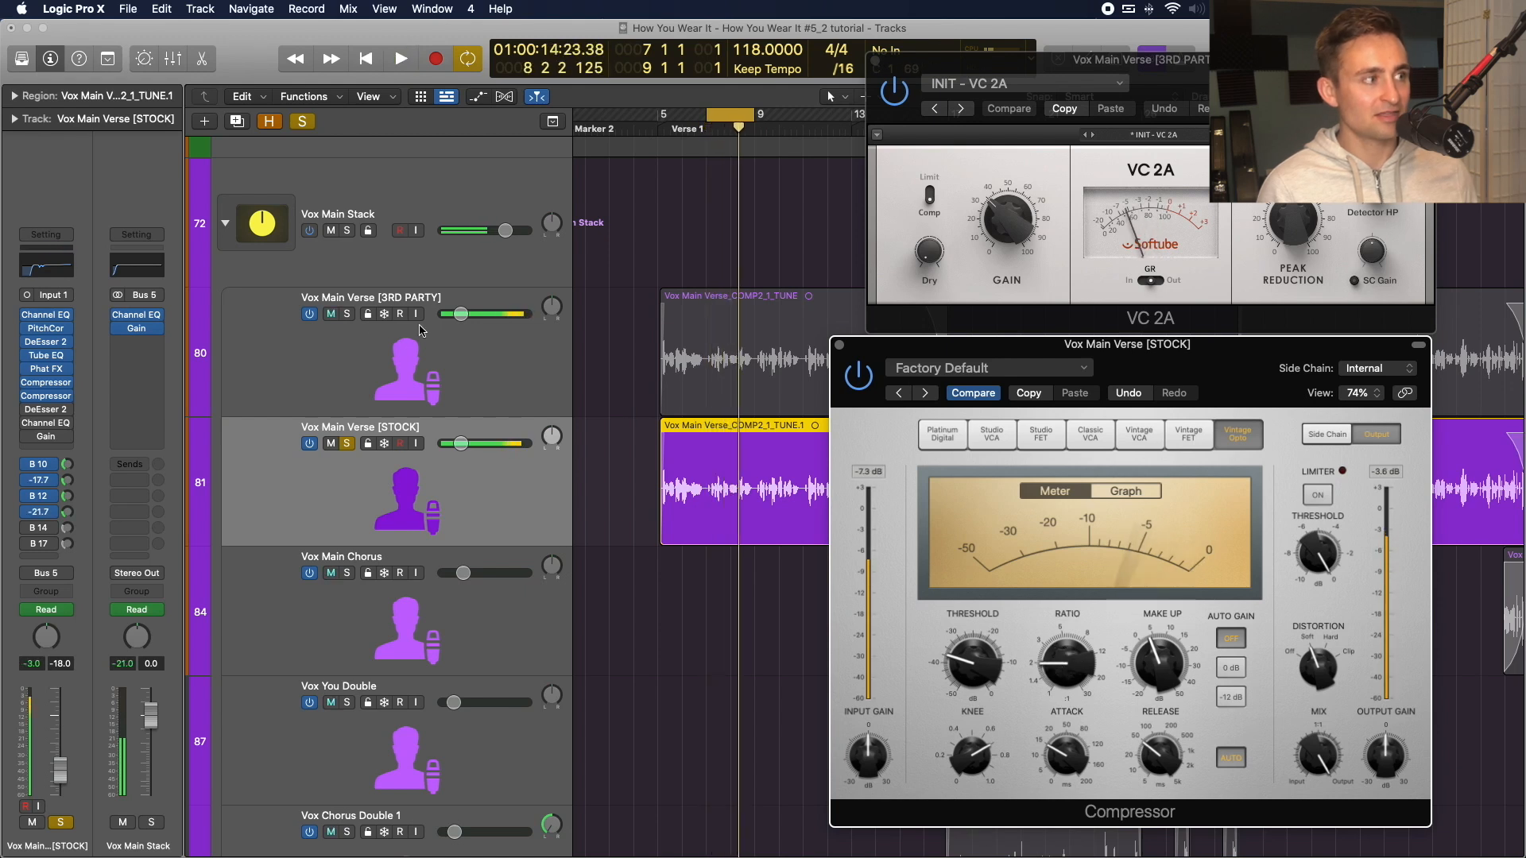
Check the adjusted Vintage Opto Compressor against VC 2A by soloing each verse, and close both plug-in windows.
left_click(347, 350)
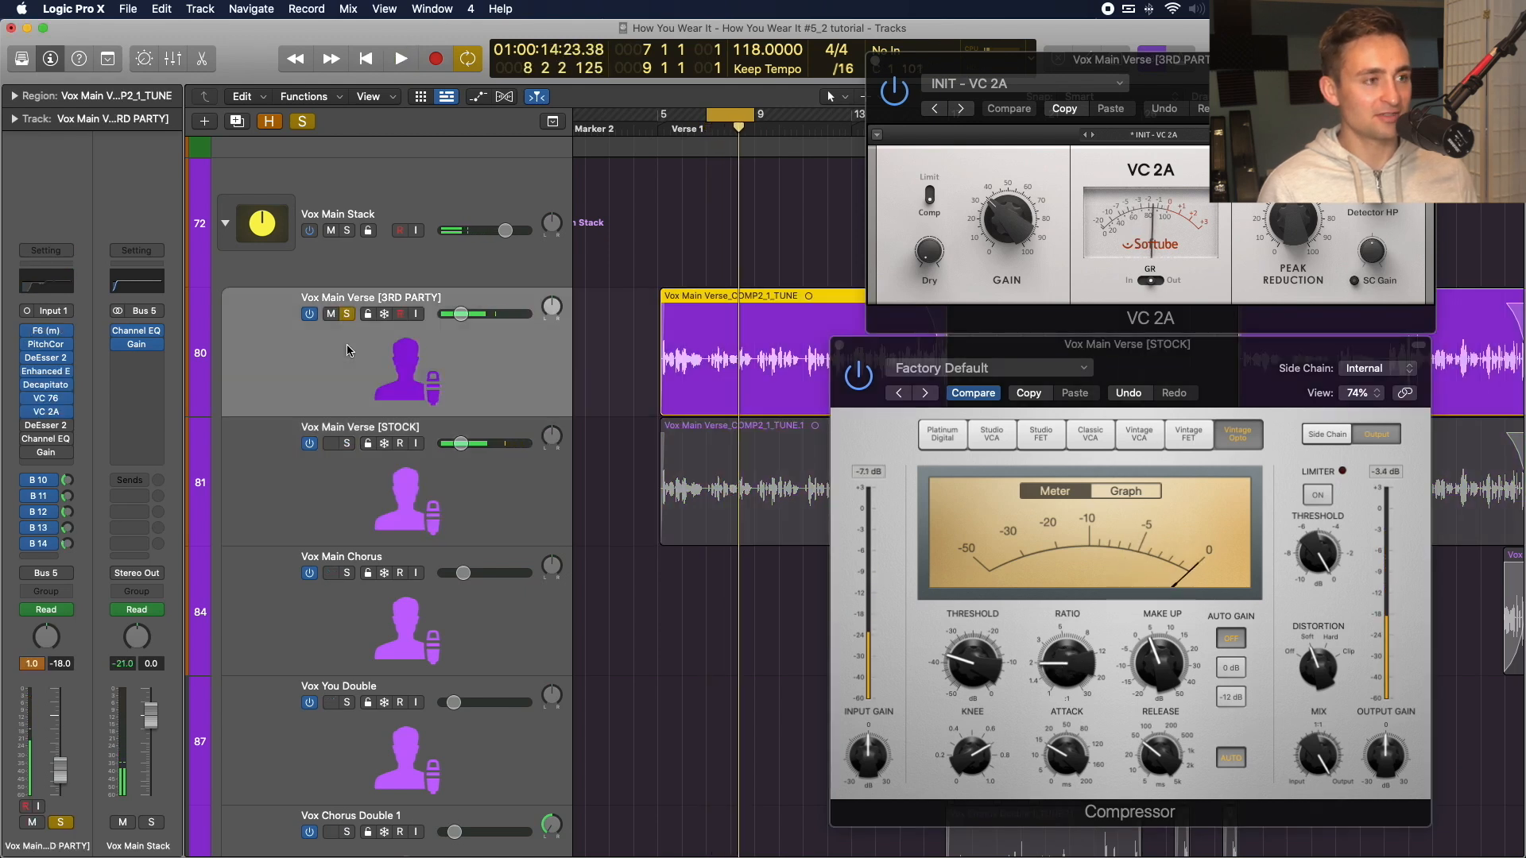
key("space")
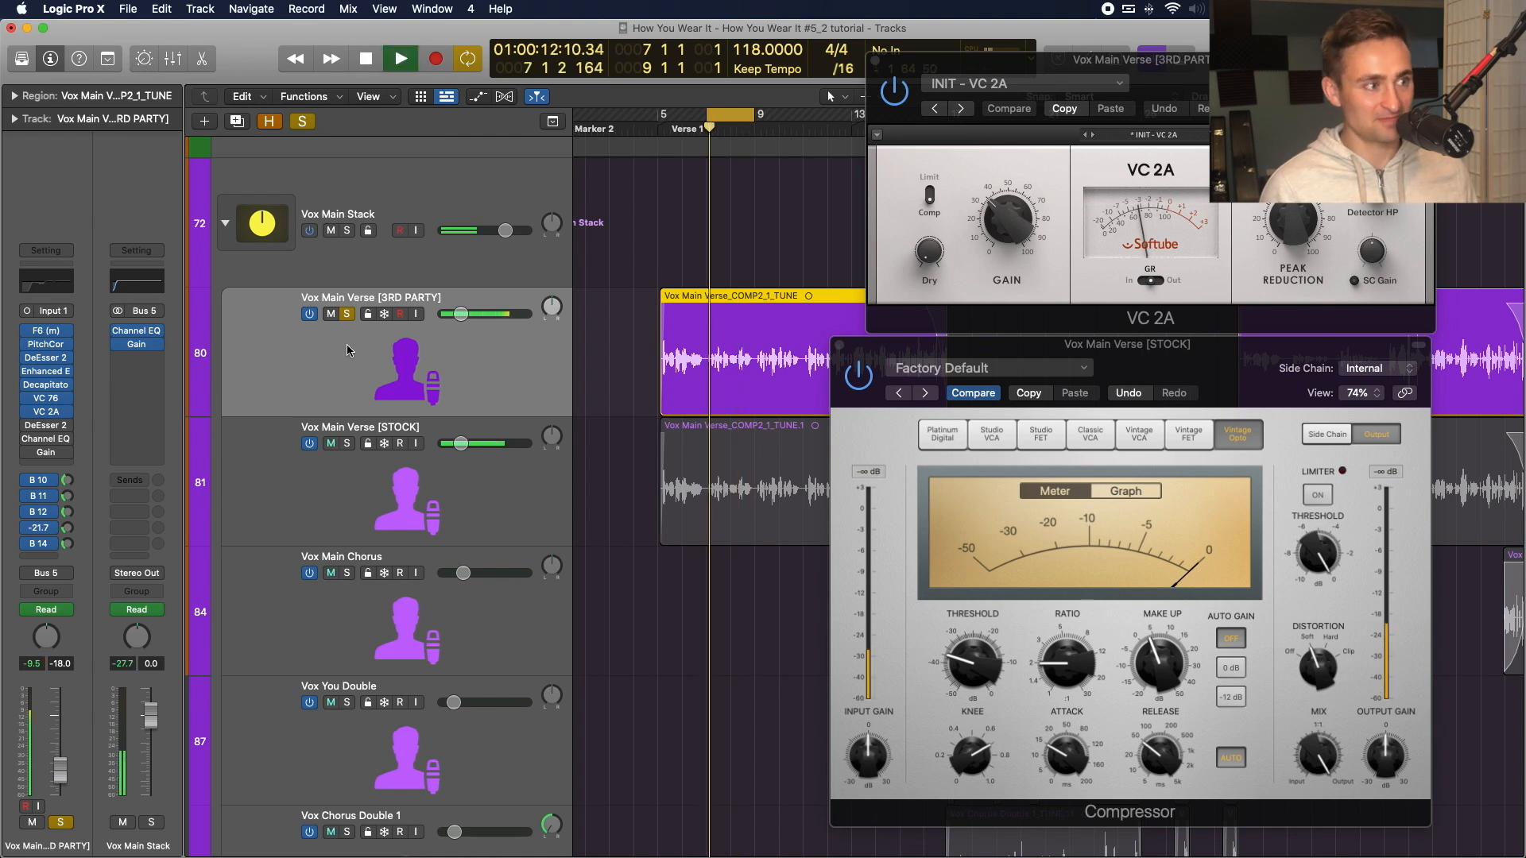
key("space")
left_click(318, 477)
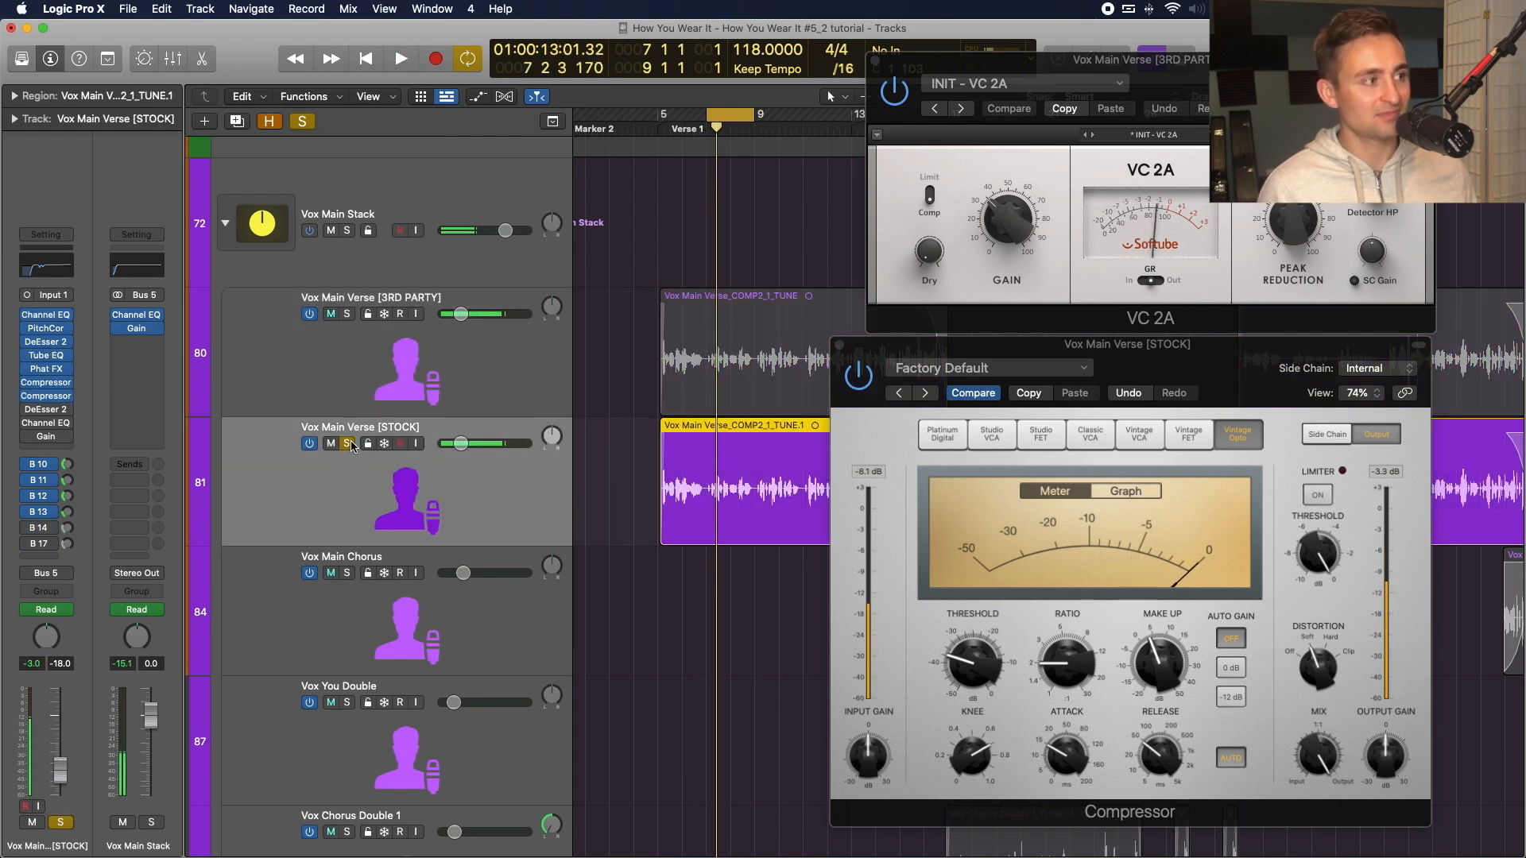
key("space")
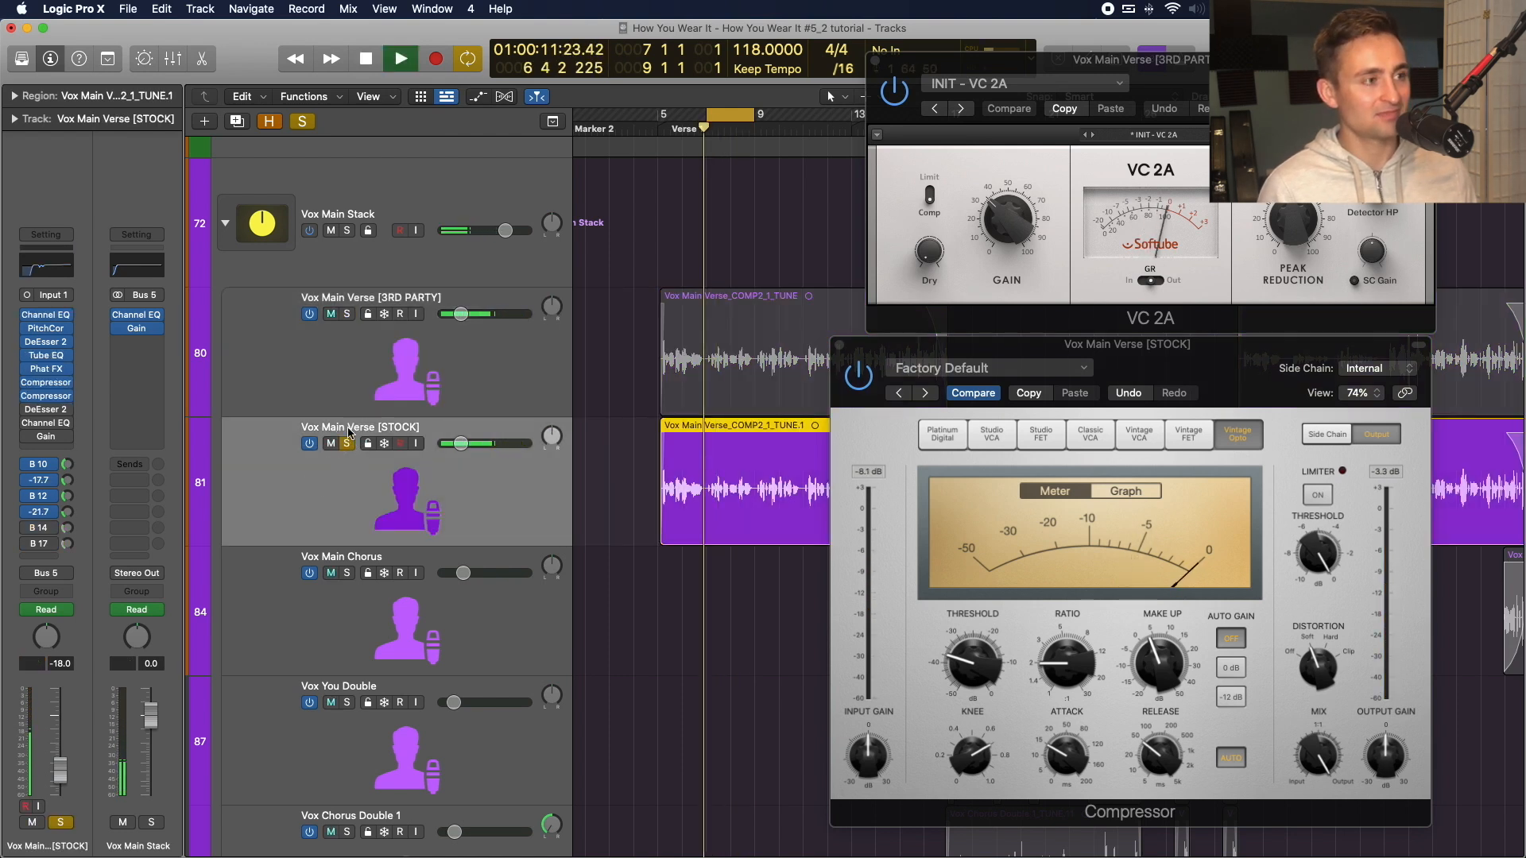
key("space")
left_click(839, 346)
left_click(875, 60)
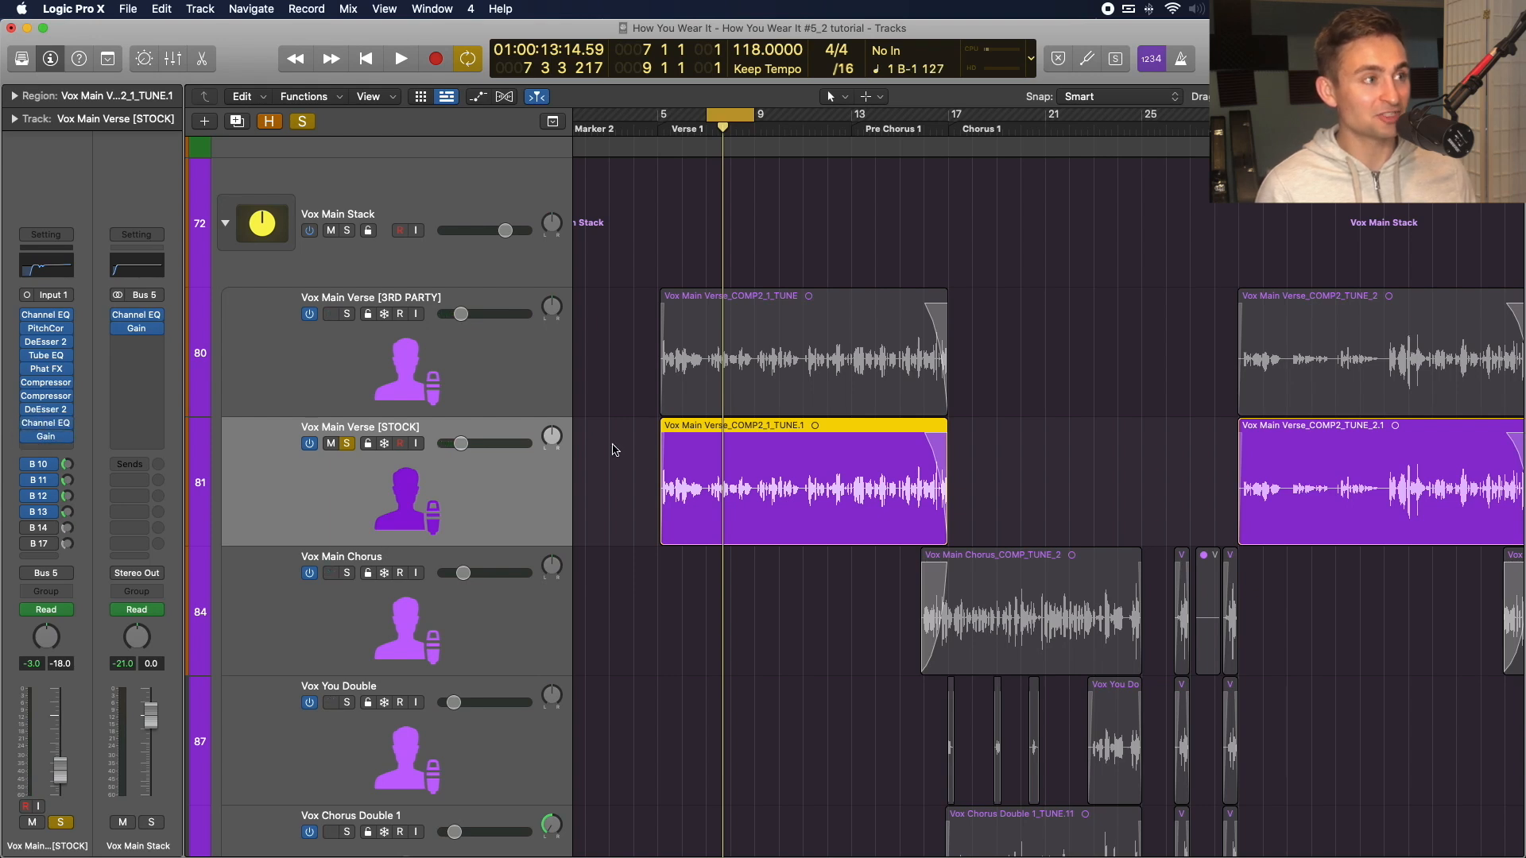
Play the [3RD PARTY] verse loop in solo, followed by the [STOCK] verse, to compare the two chains' tone.
left_click(347, 314, "alt")
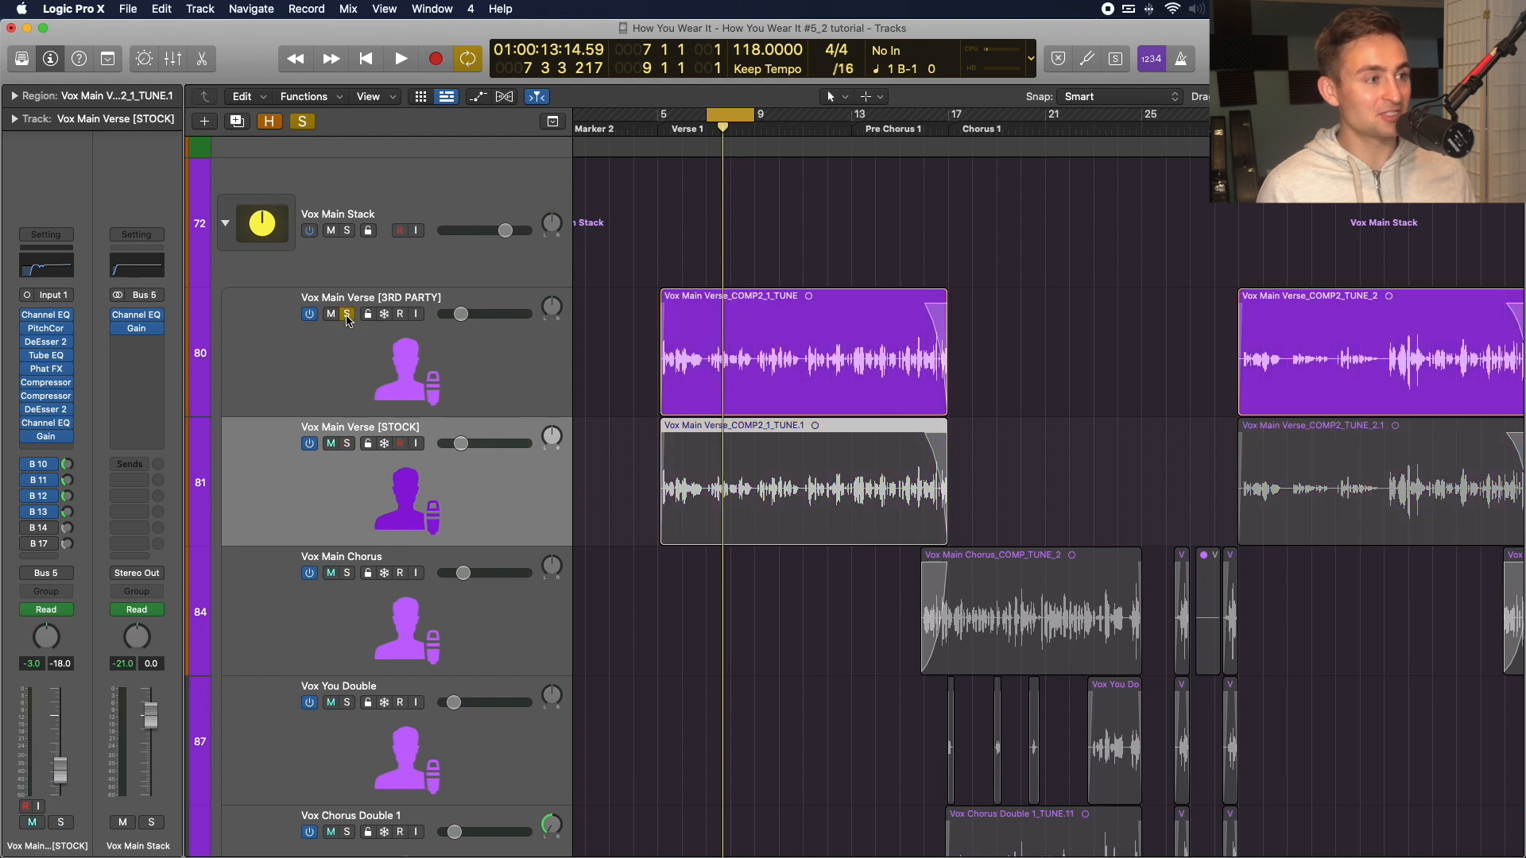
left_click(348, 373)
key("space")
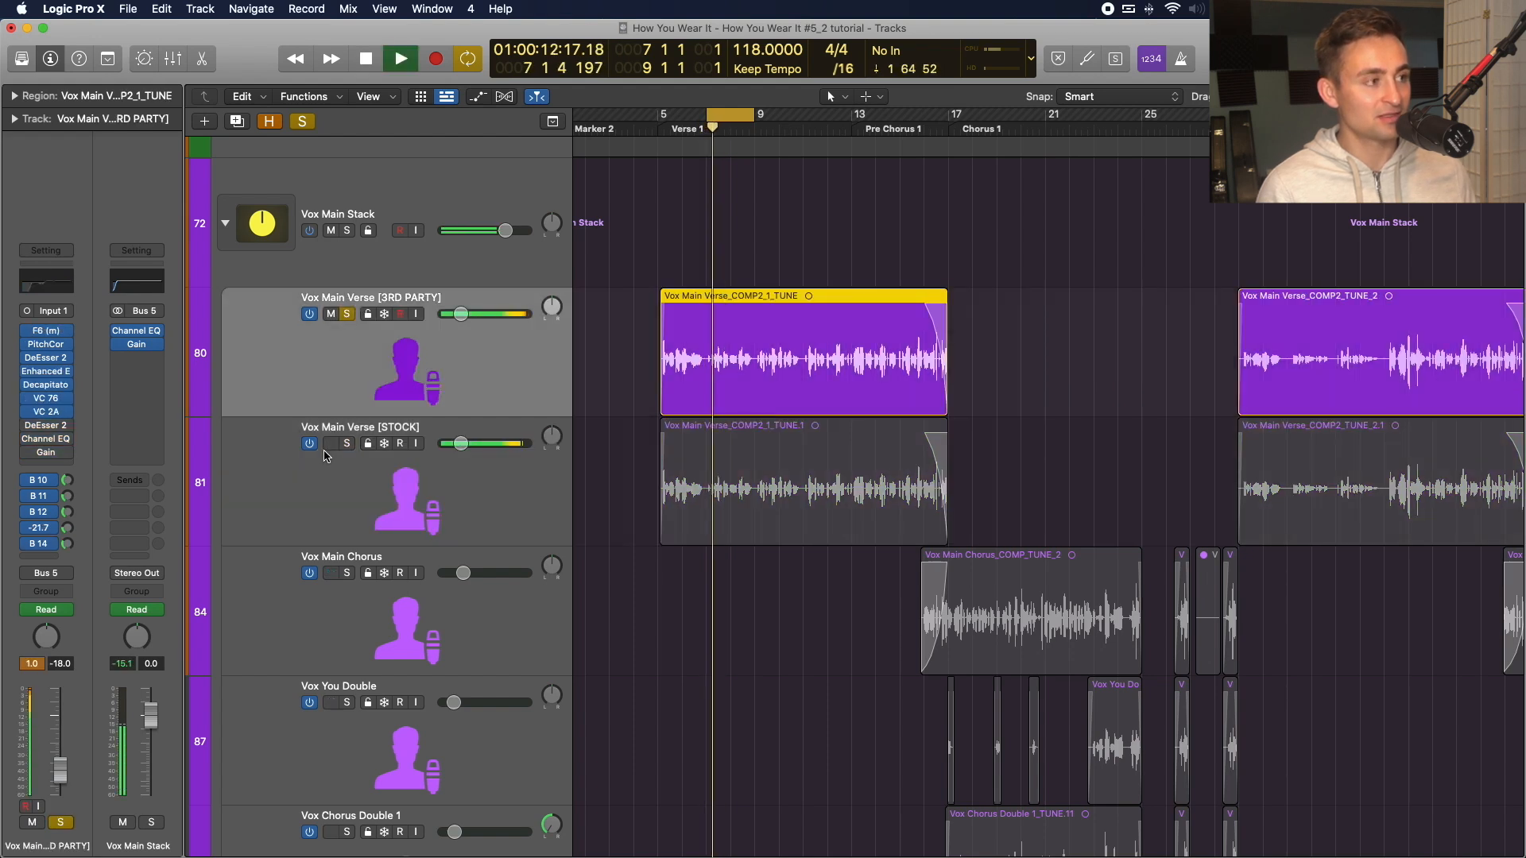
key("space")
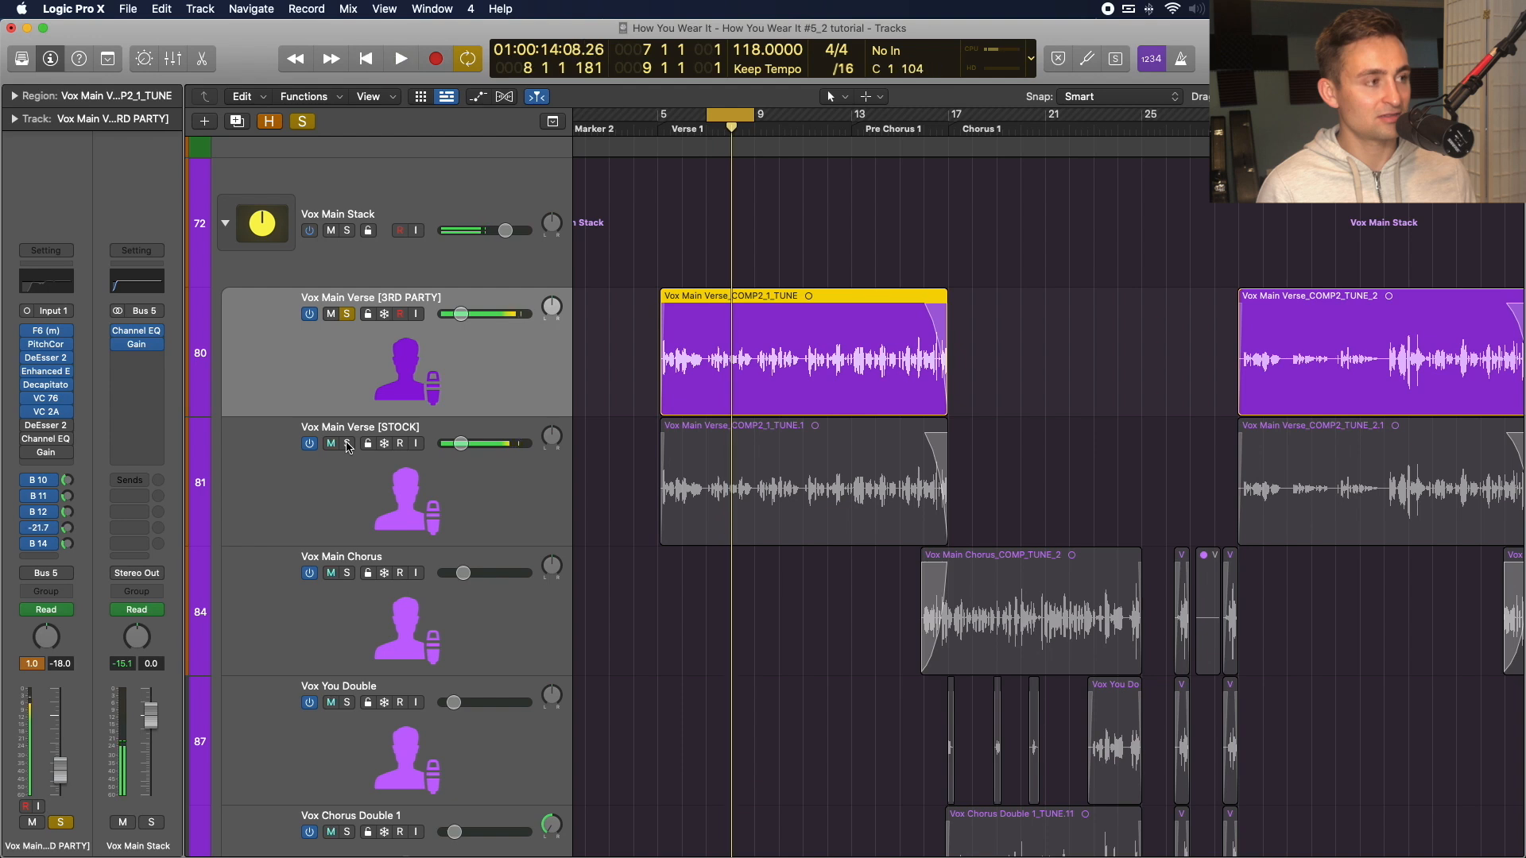
left_click(348, 443, "alt")
left_click(349, 473)
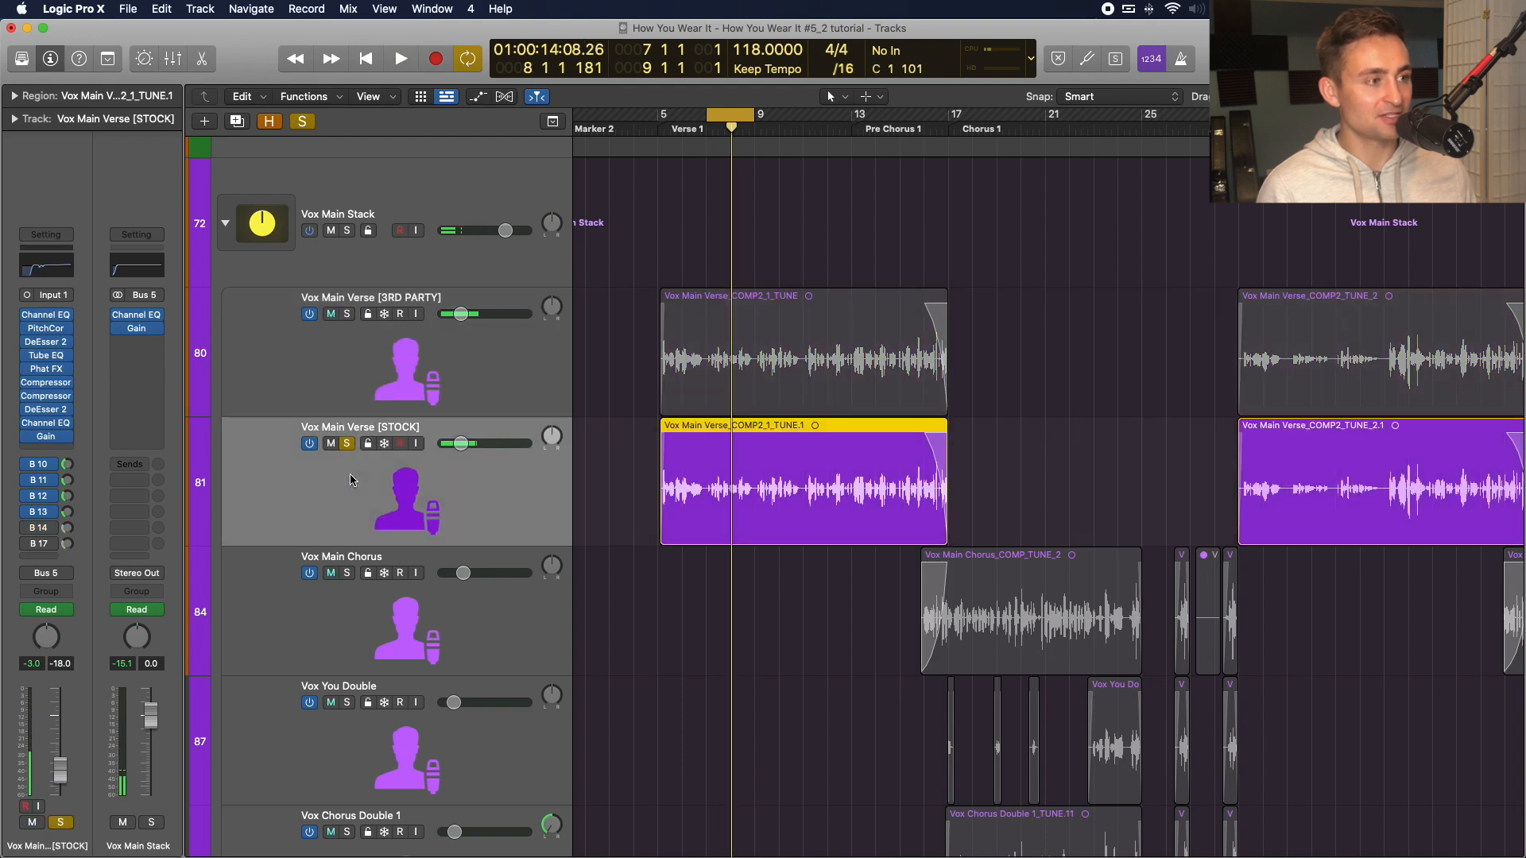
key("space")
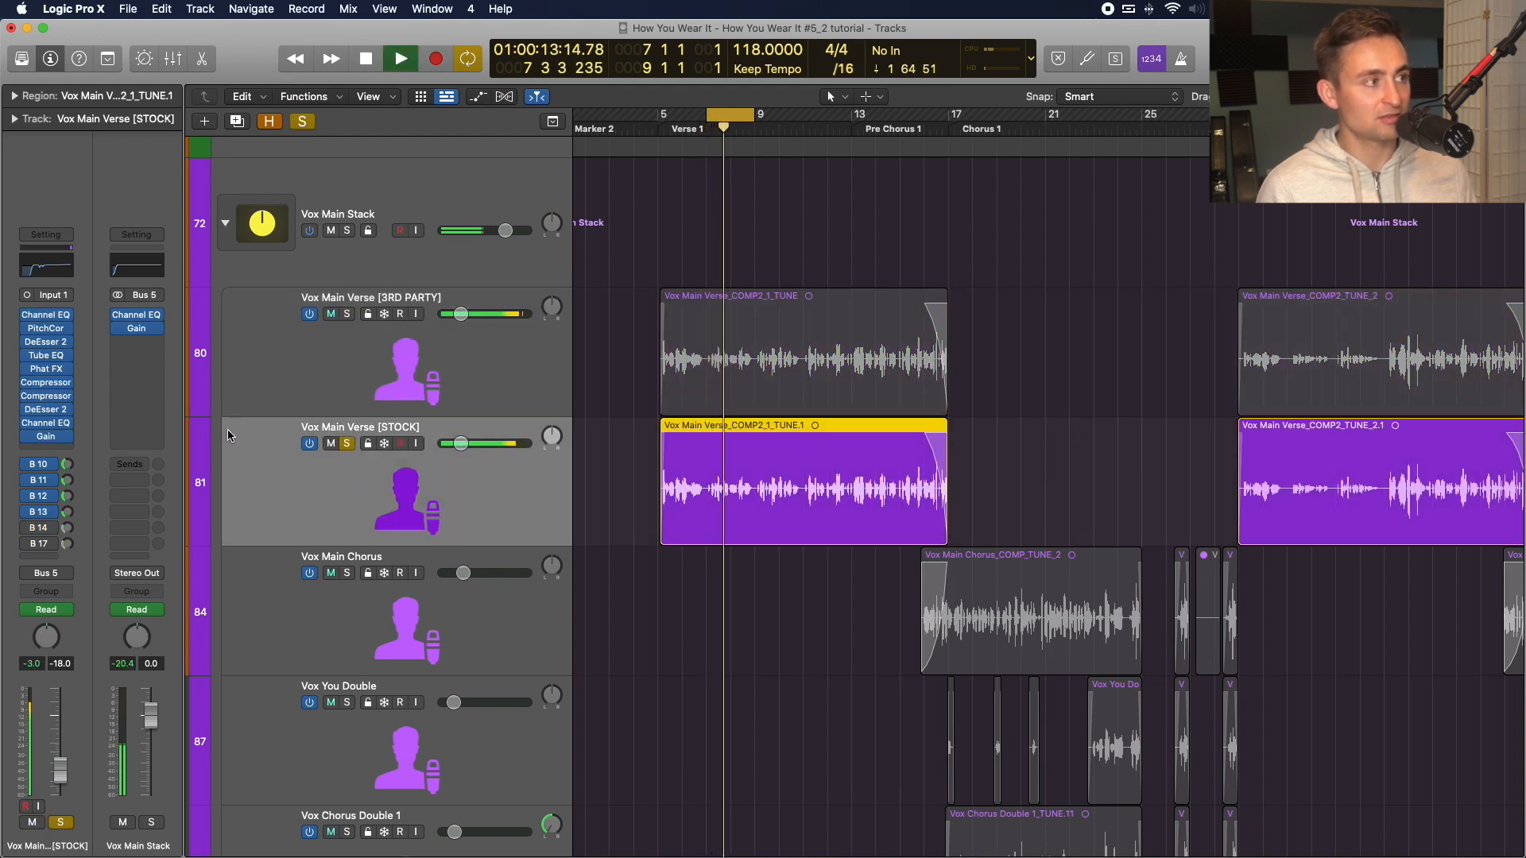
key("space")
Lower the [STOCK] verse's Phat FX bandpass low cutoff to 145.2 Hz, adjust its low resonance, and close the plug-in.
left_click(49, 371)
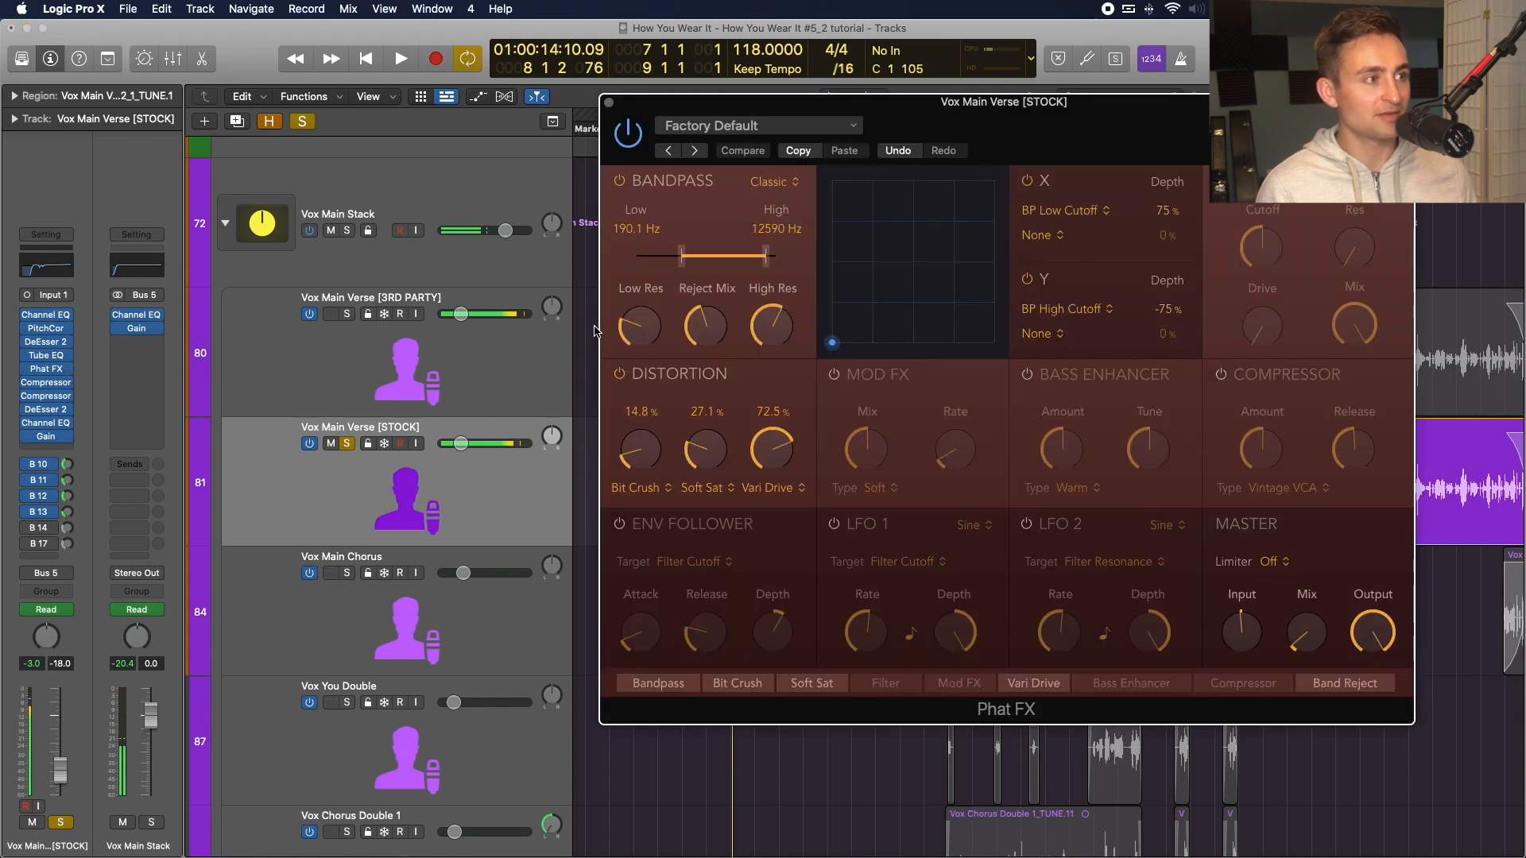
left_click_drag(683, 262, 682, 262)
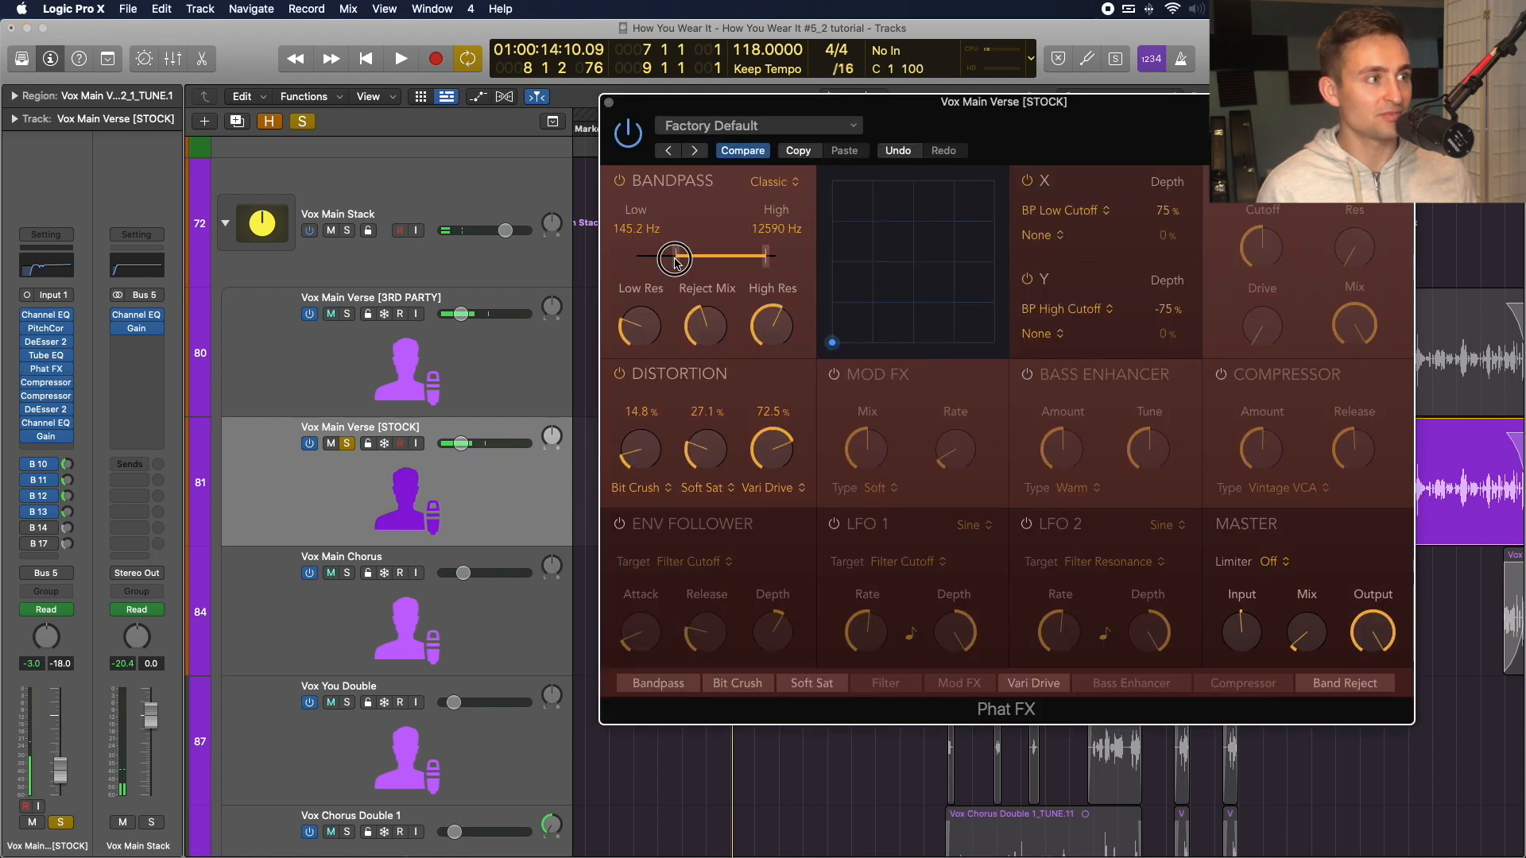
key("space")
left_click(647, 346)
key("space")
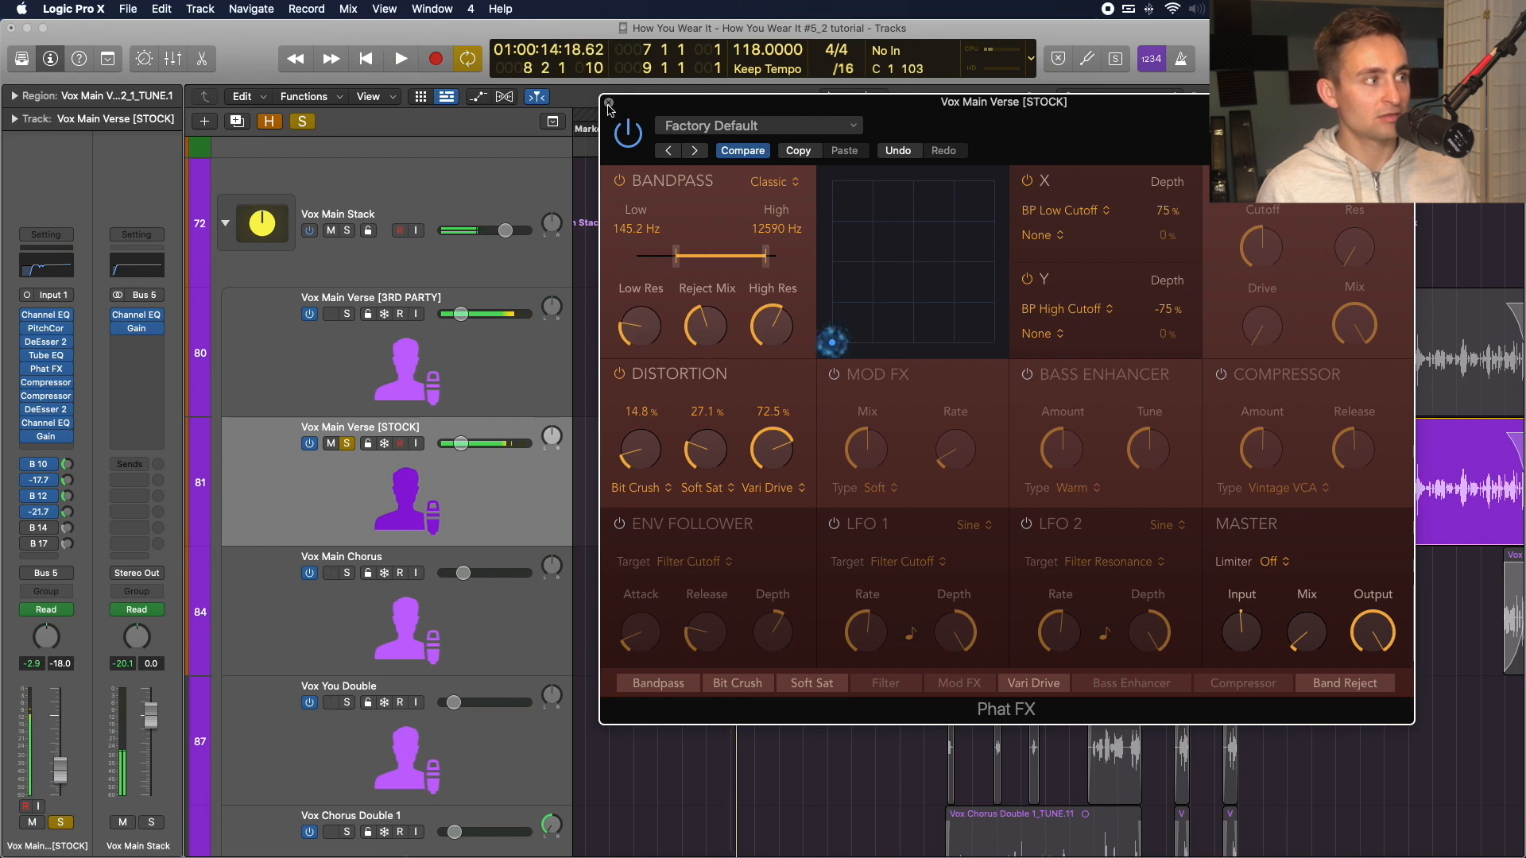
key("cmd+w")
Set the 370 Hz band's gain to -0.9 dB in the [STOCK] verse's last Channel EQ, and play the loop.
left_click(46, 423)
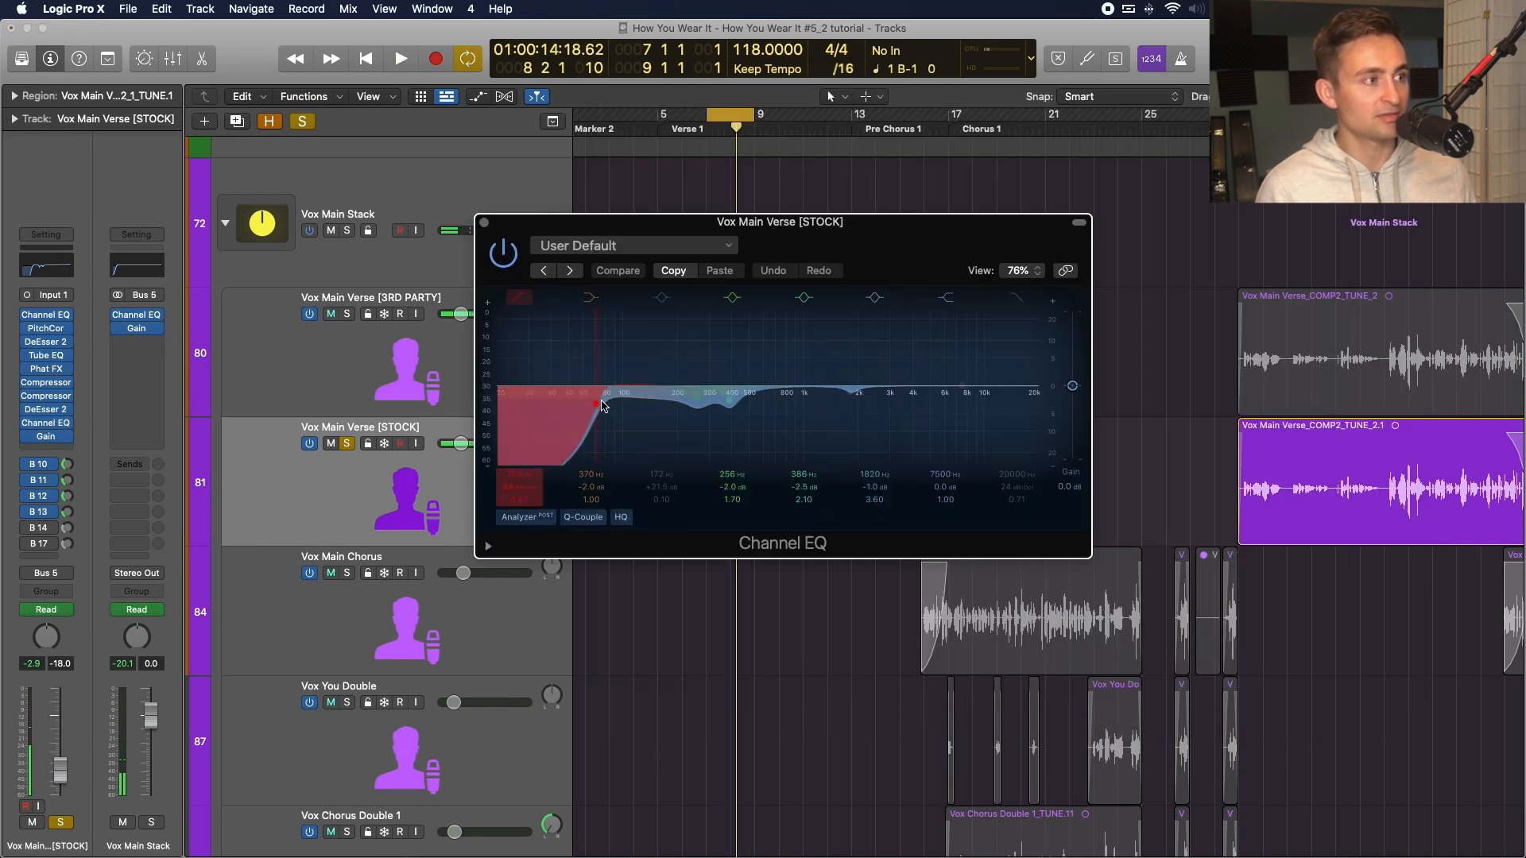
left_click_drag(728, 395, 727, 394)
key("space")
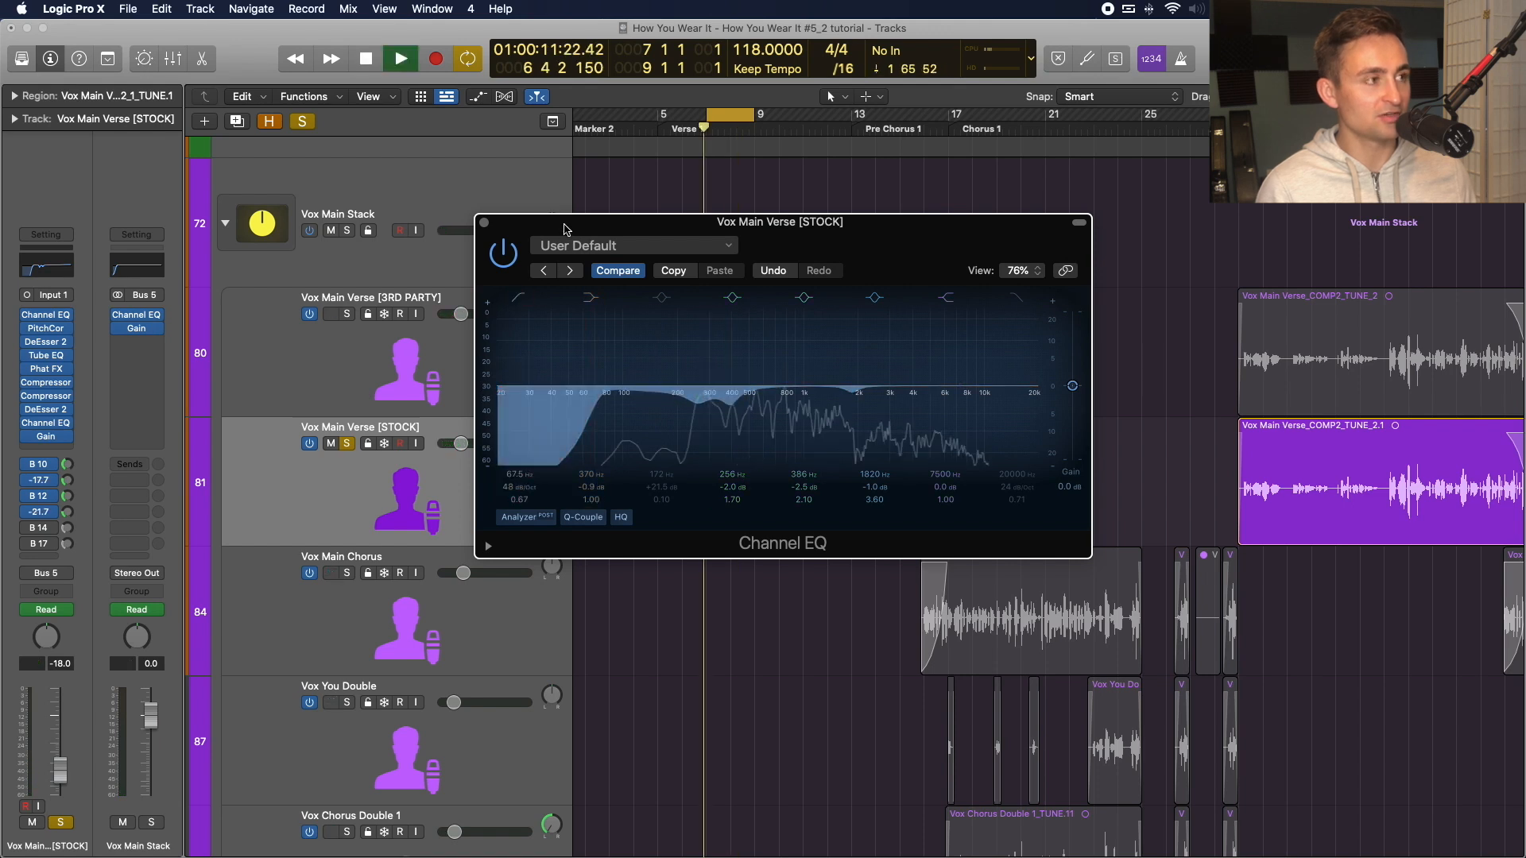
Compare the loop on the soloed [3RD PARTY] verse, close the Channel EQ window, and solo the [STOCK] verse again.
key("space")
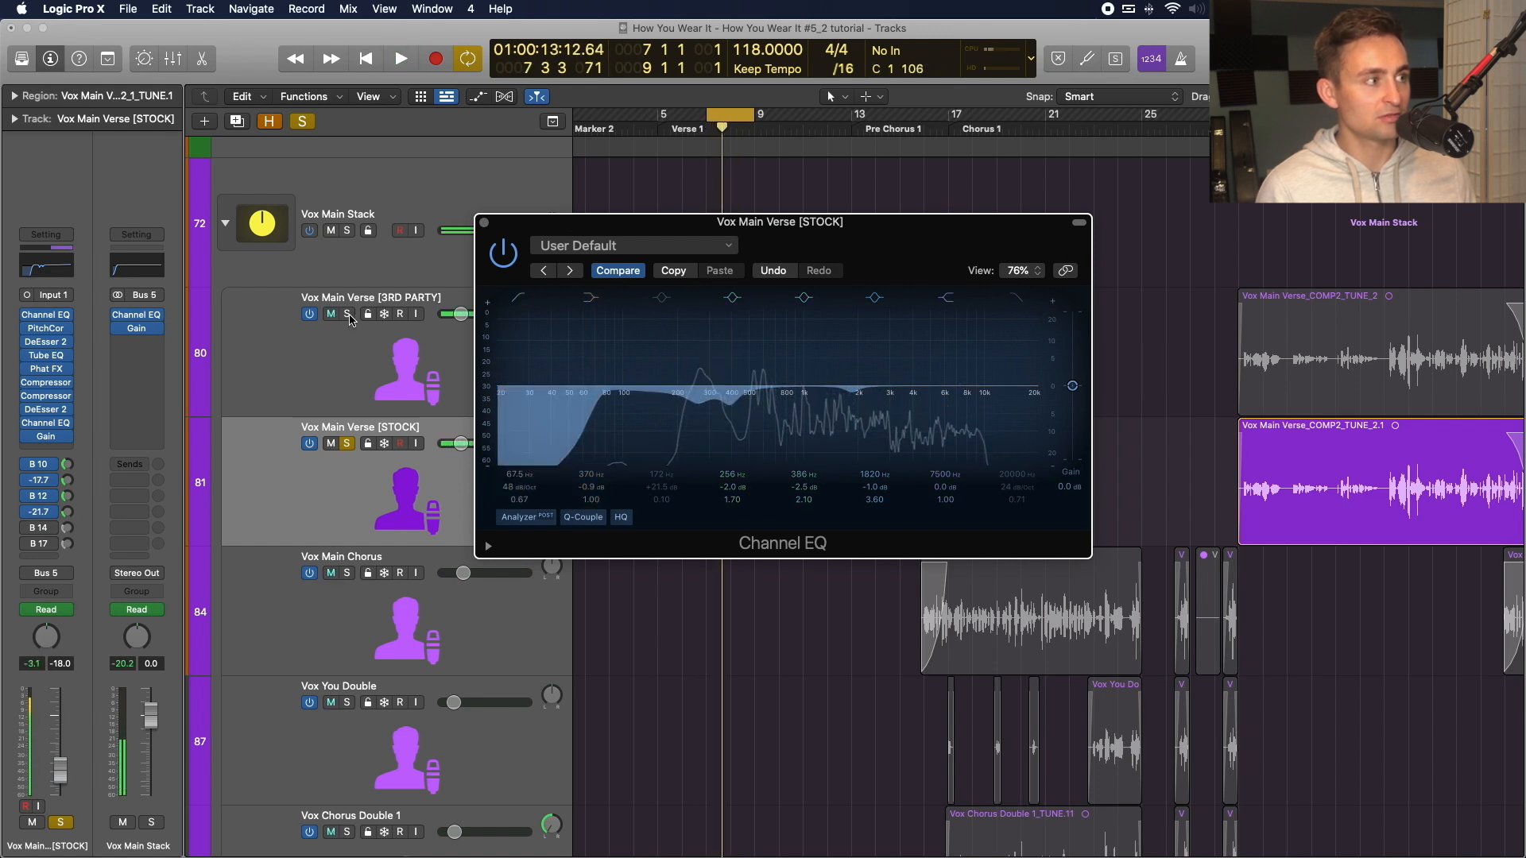
left_click(348, 315)
left_click(348, 349)
key("space")
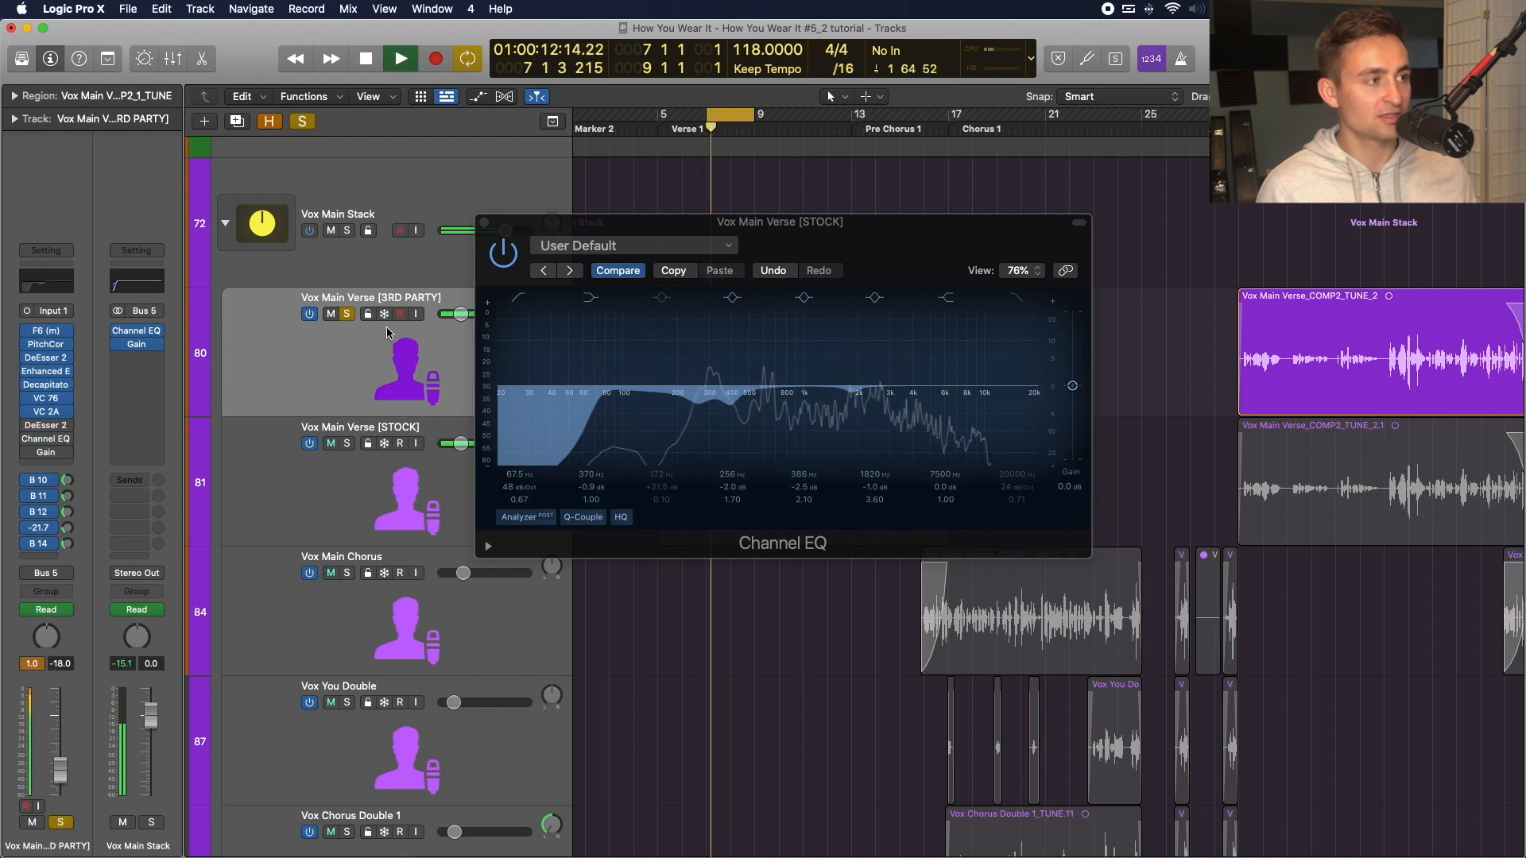
key("space")
left_click(485, 224)
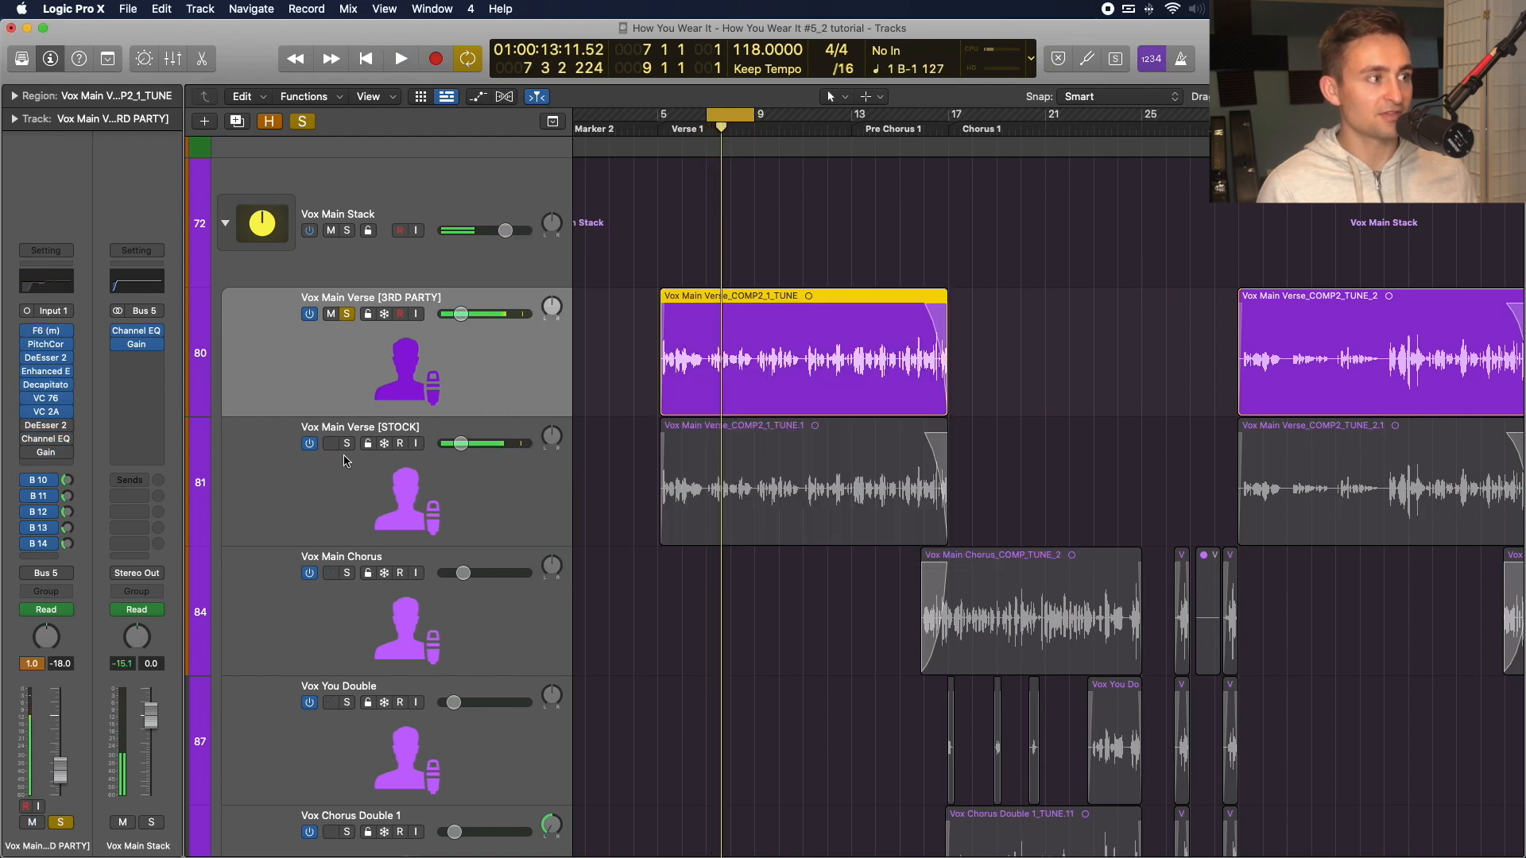
left_click(347, 445)
left_click(333, 476)
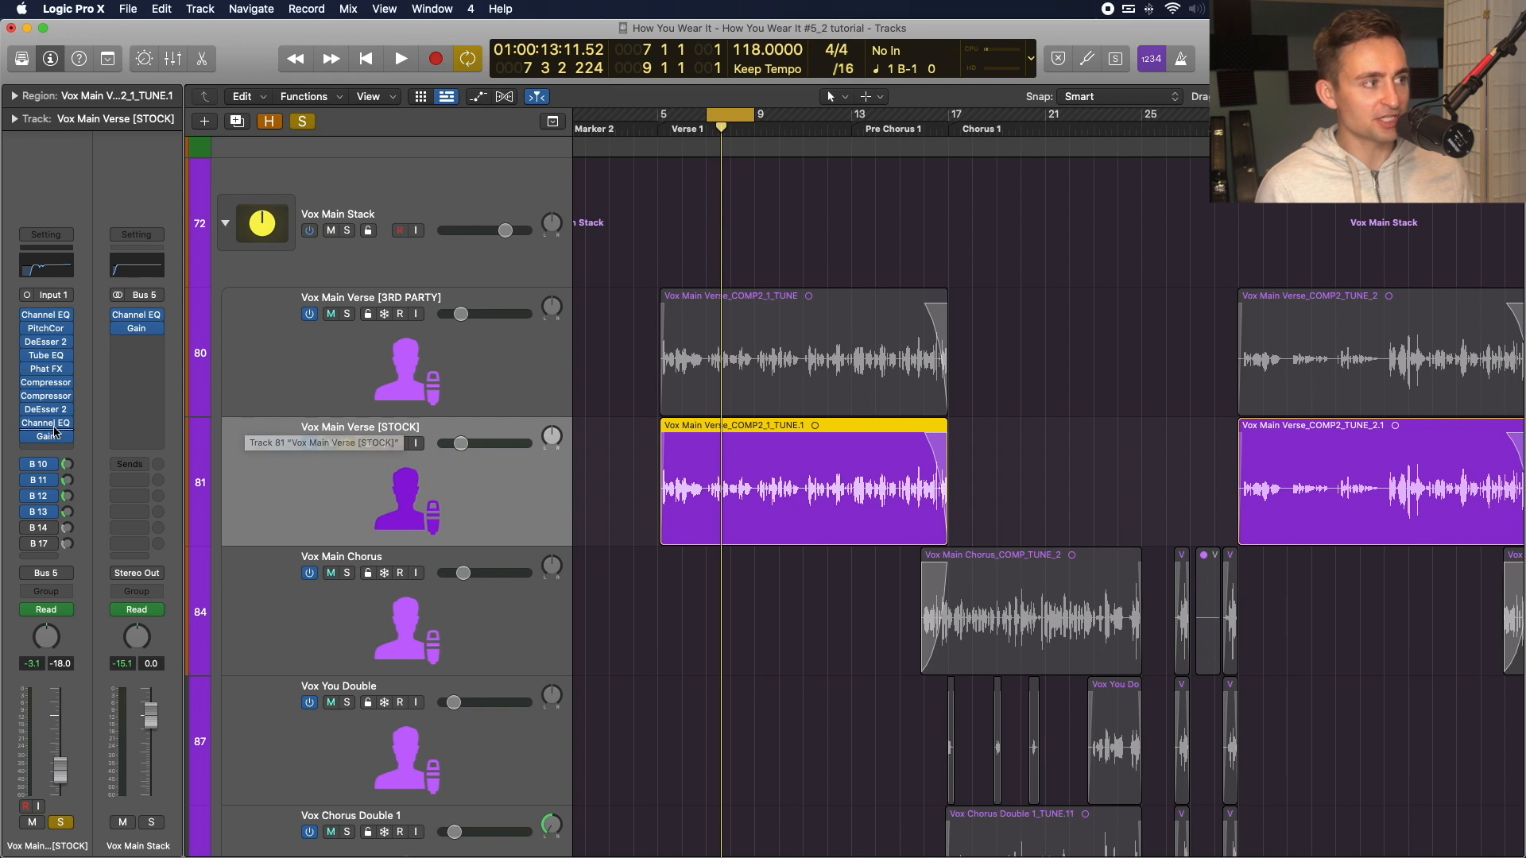
Examine the [3RD PARTY] verse's Bus 14 Parallel Widen channel, including its plug-in chain and Channel EQ curve.
scroll(317, 467, "down", 3)
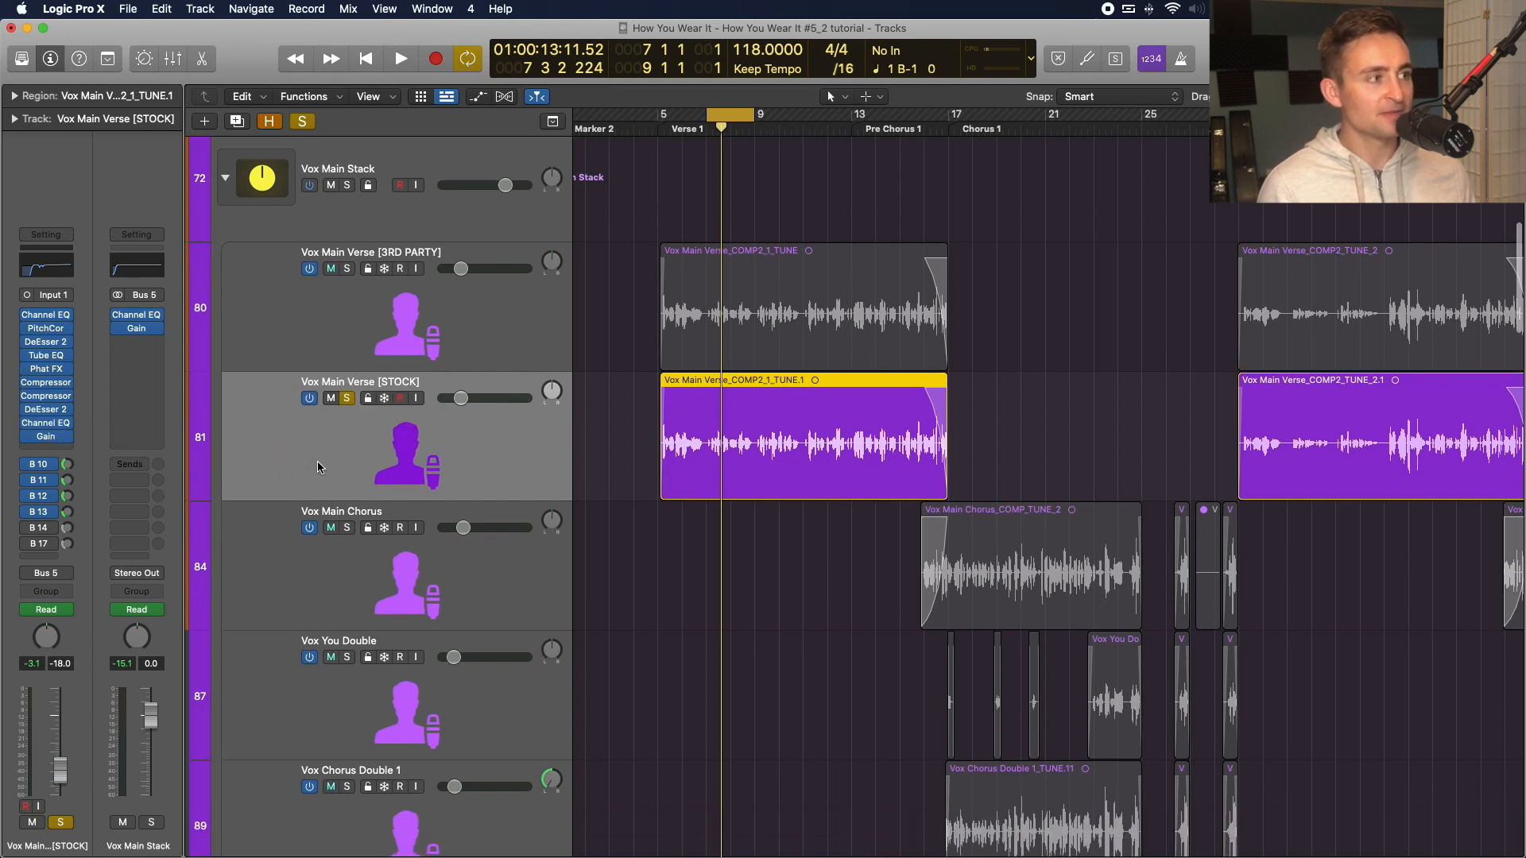
left_click(298, 300)
left_click(46, 545)
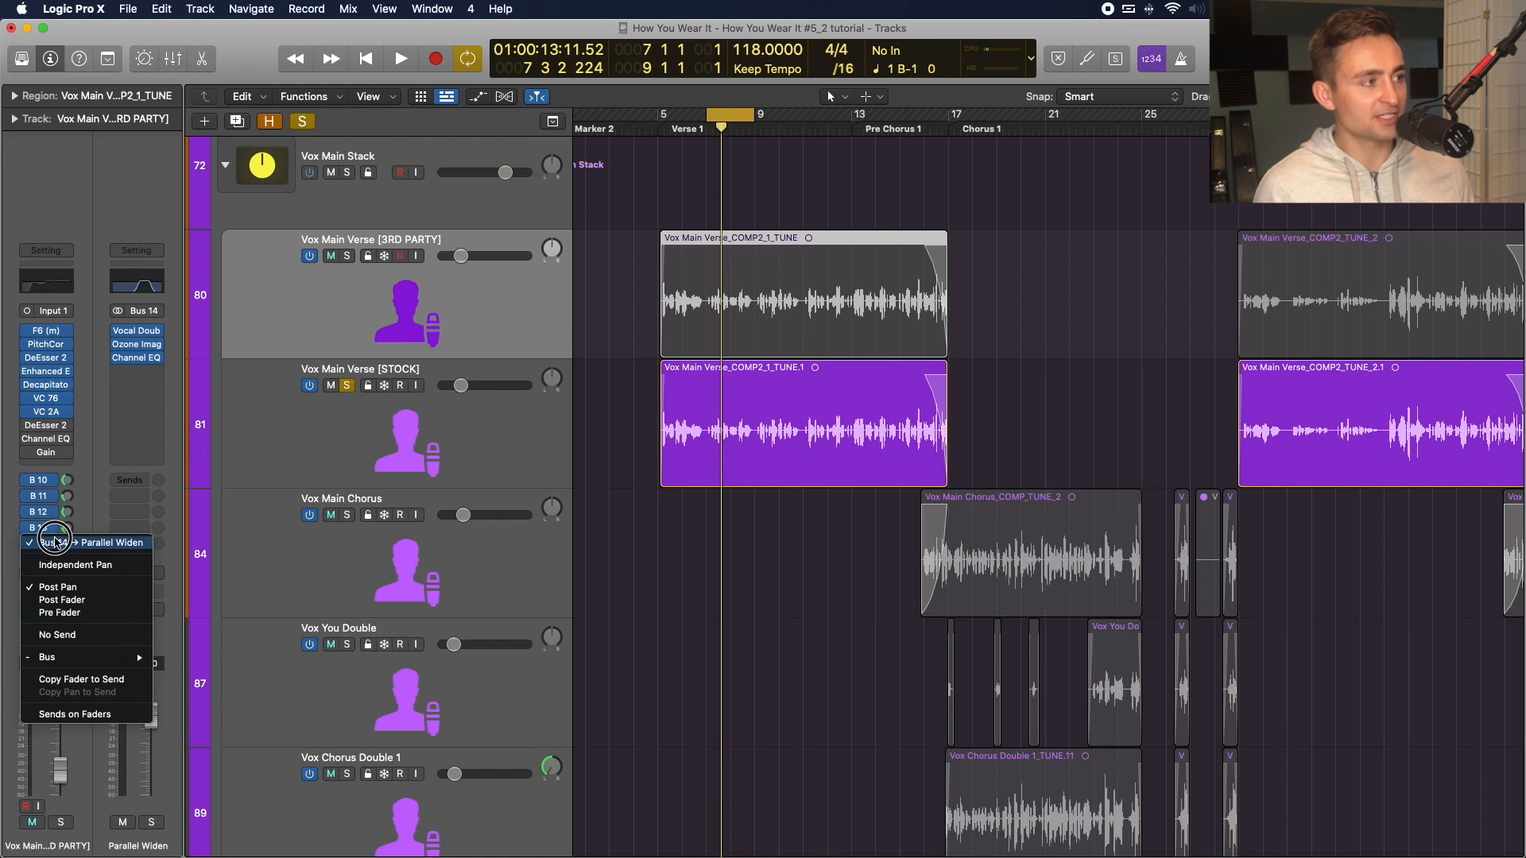
left_click(111, 451)
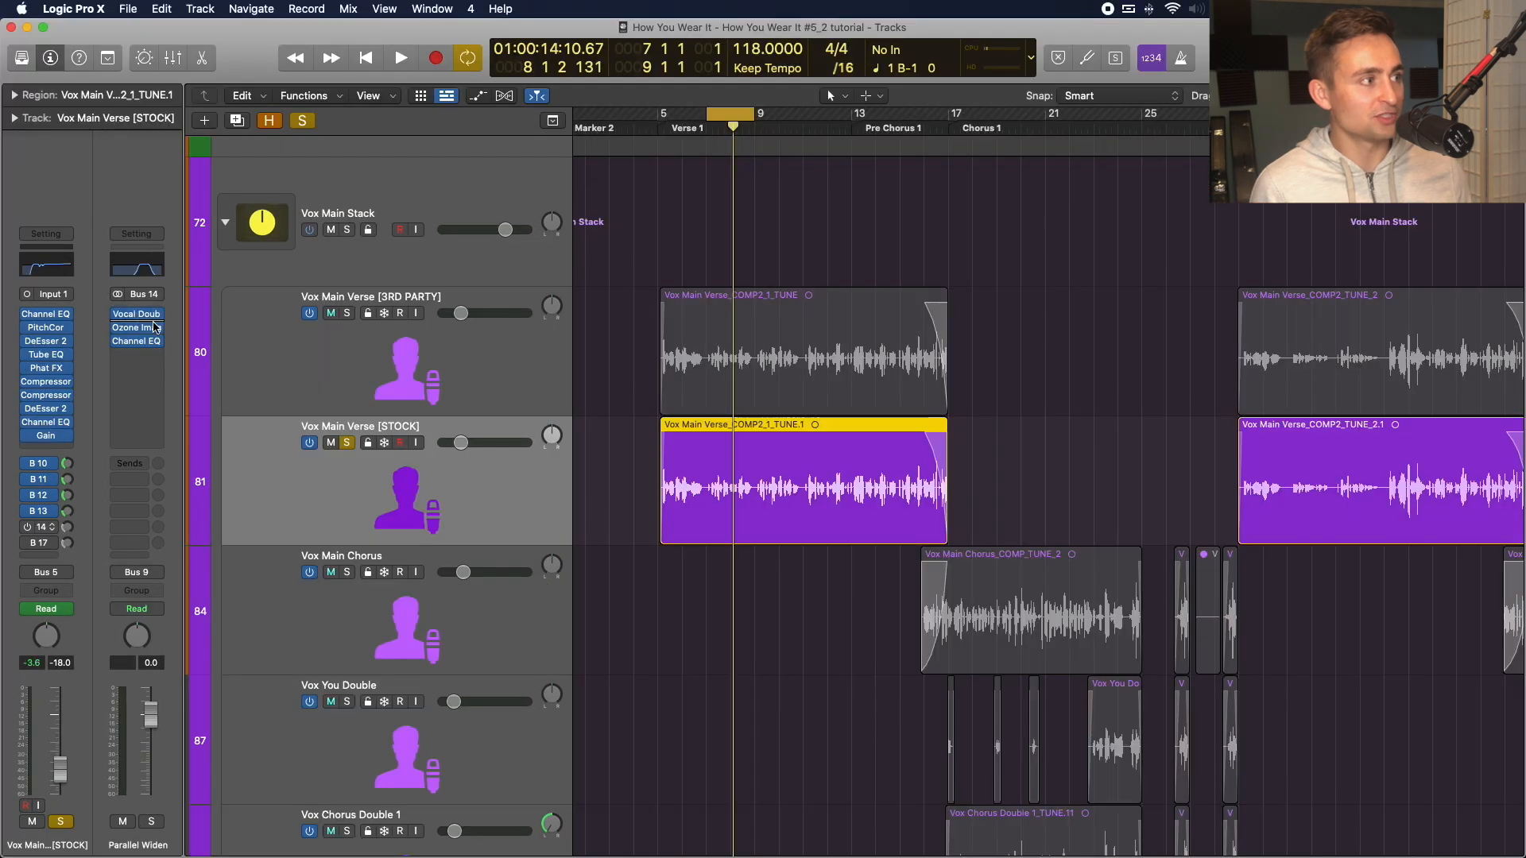
left_click(279, 380)
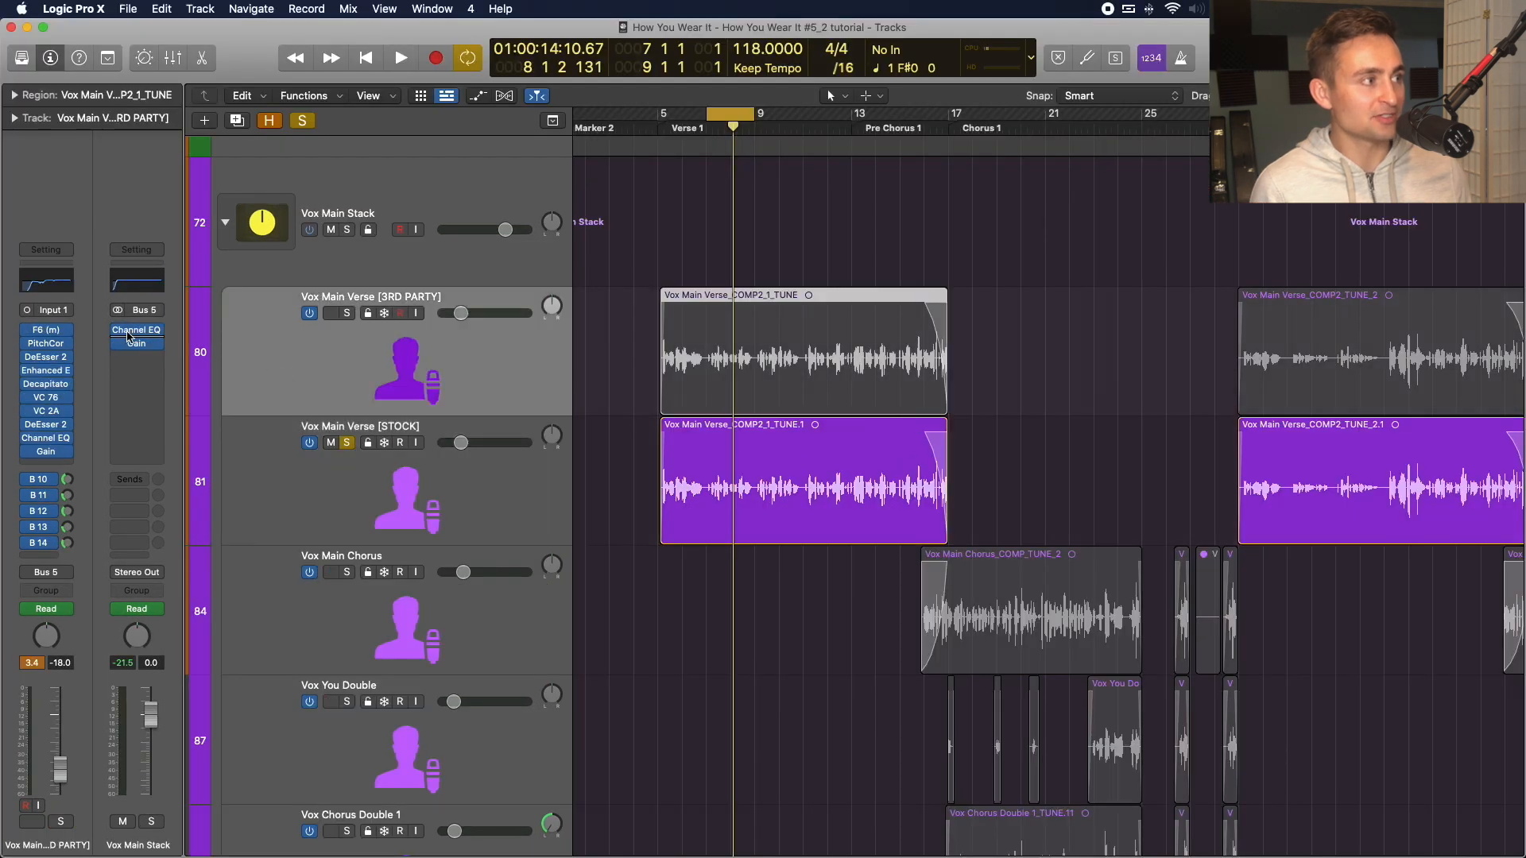
left_click(56, 529)
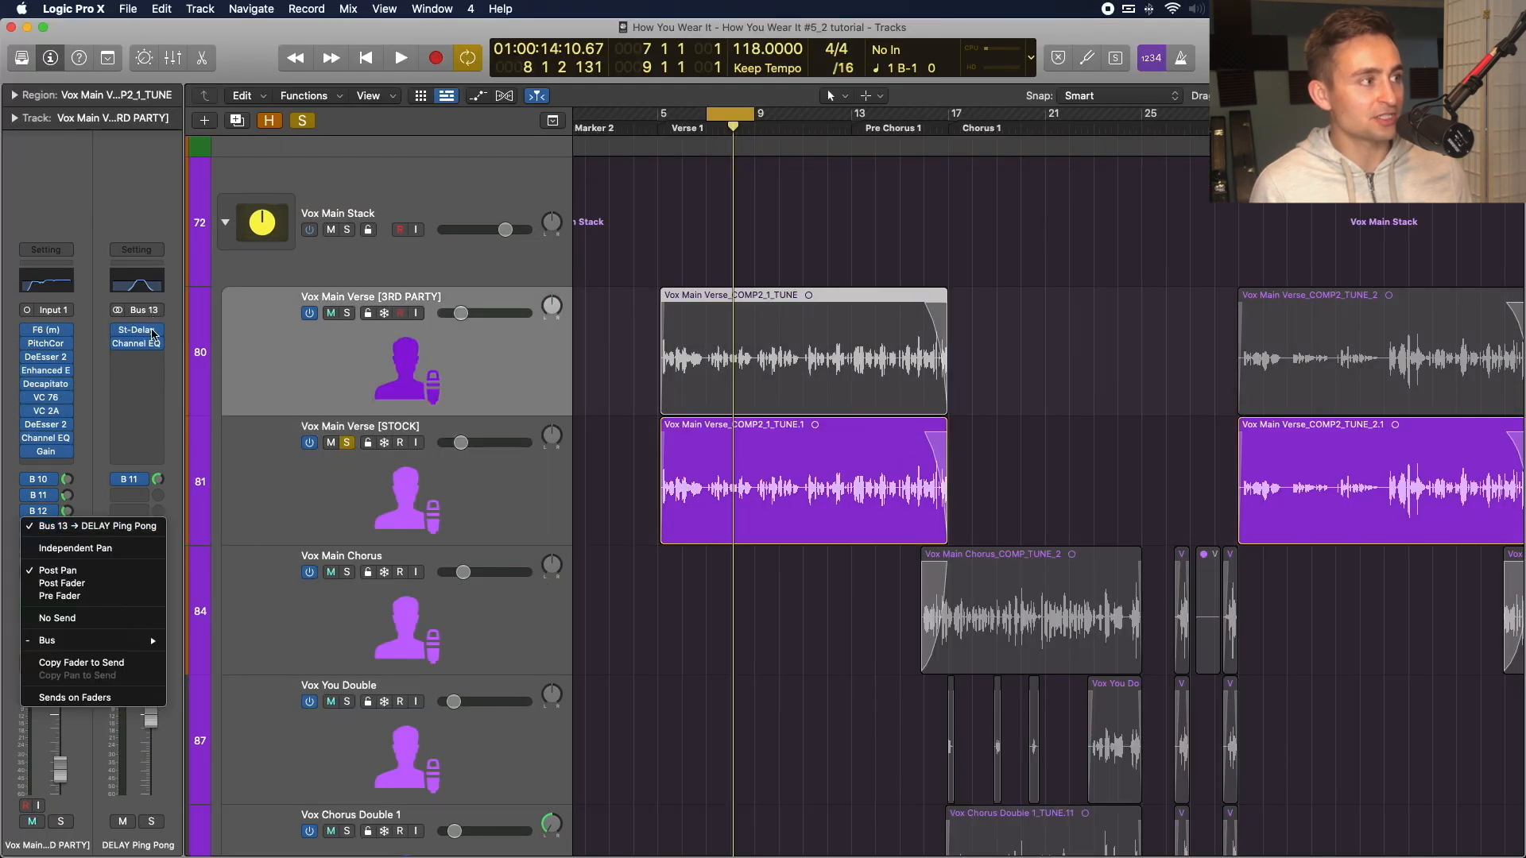
left_click(91, 466)
left_click(53, 541)
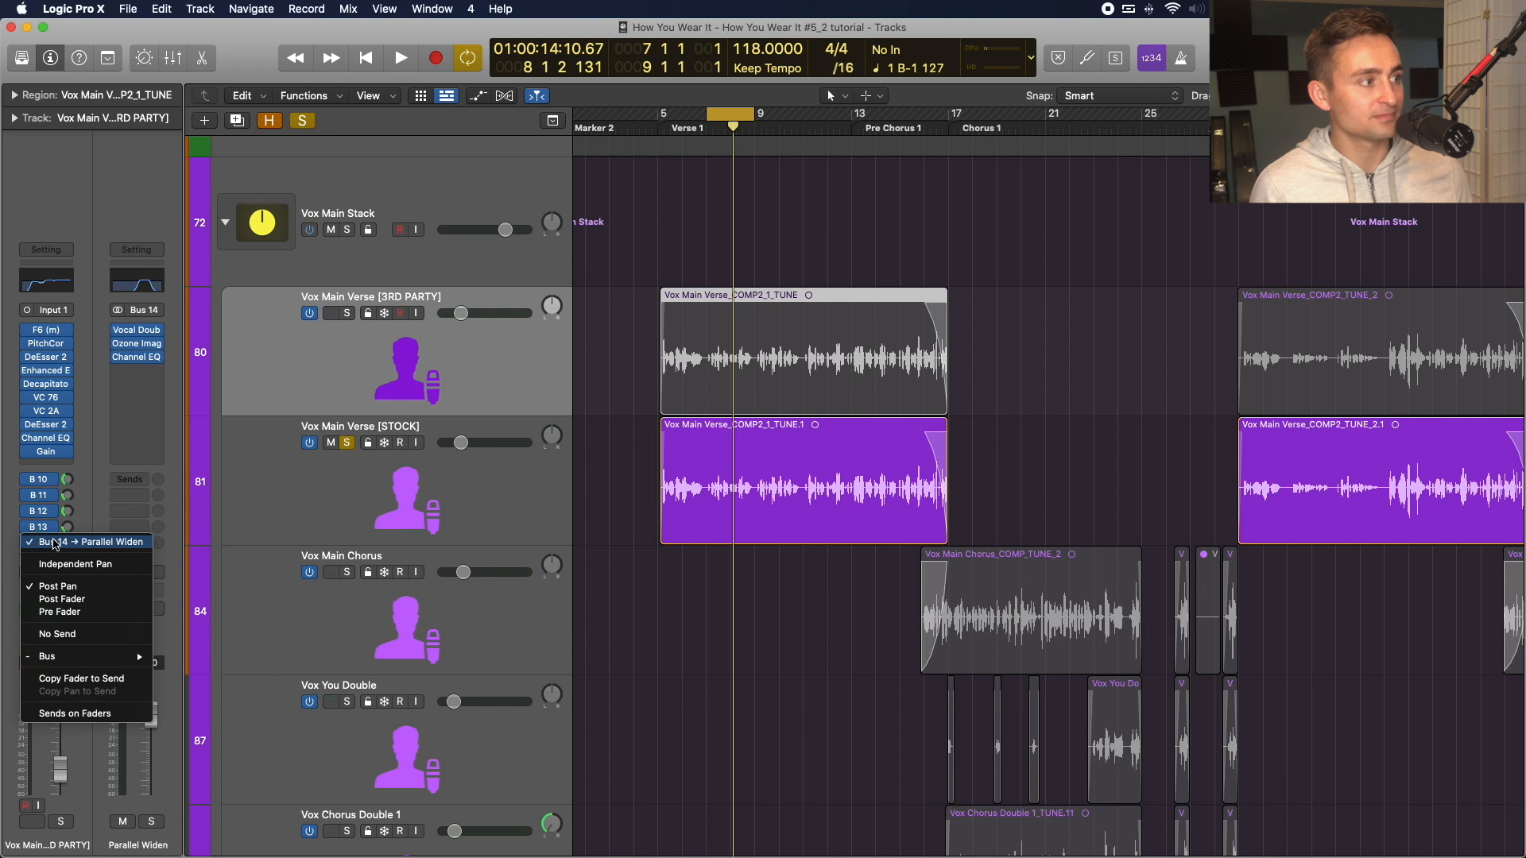
left_click(177, 372)
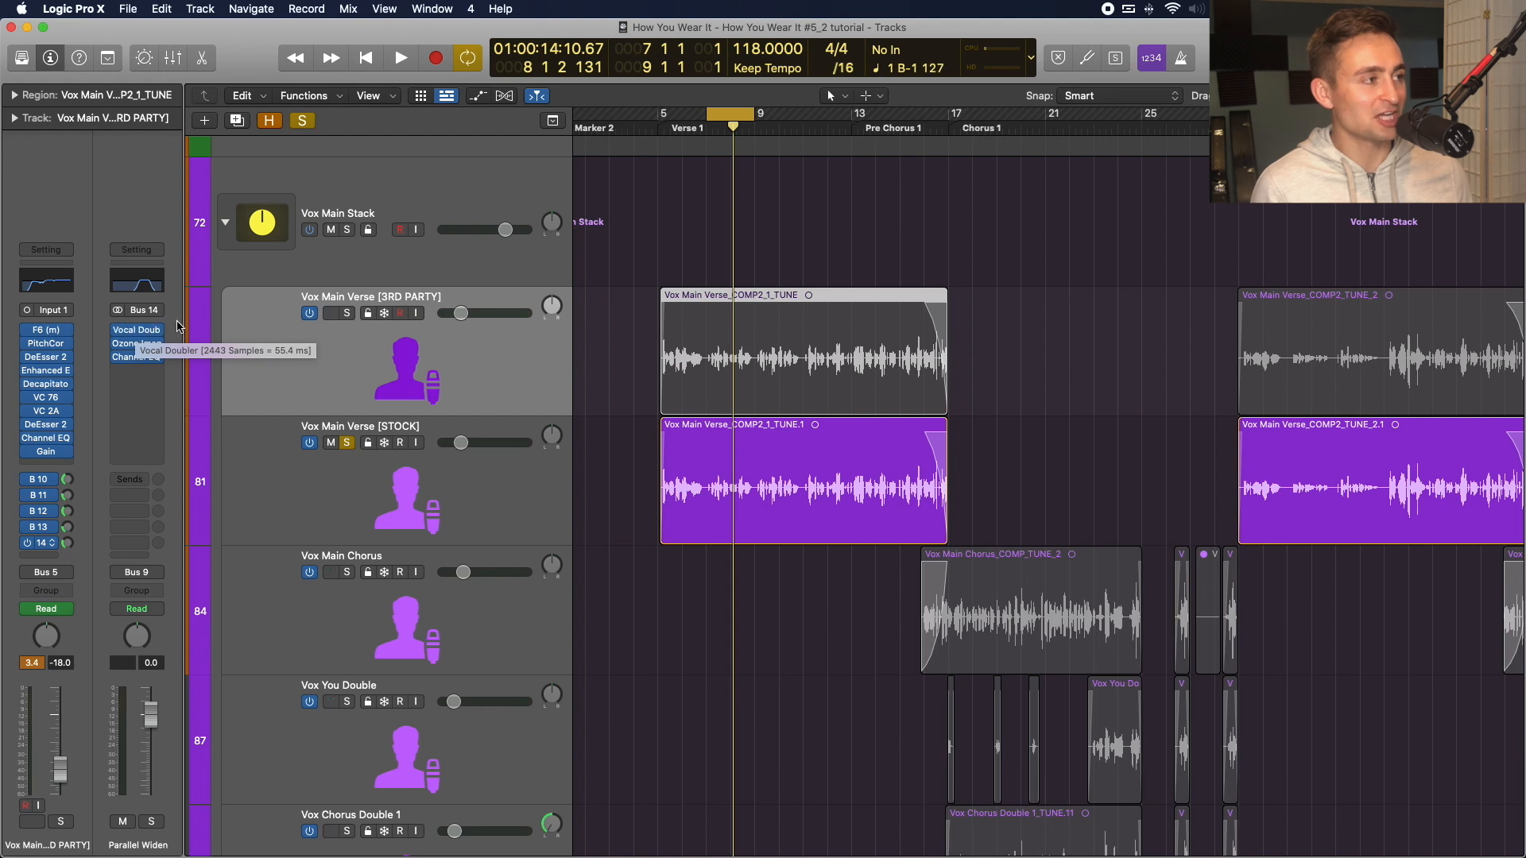
left_click(135, 357)
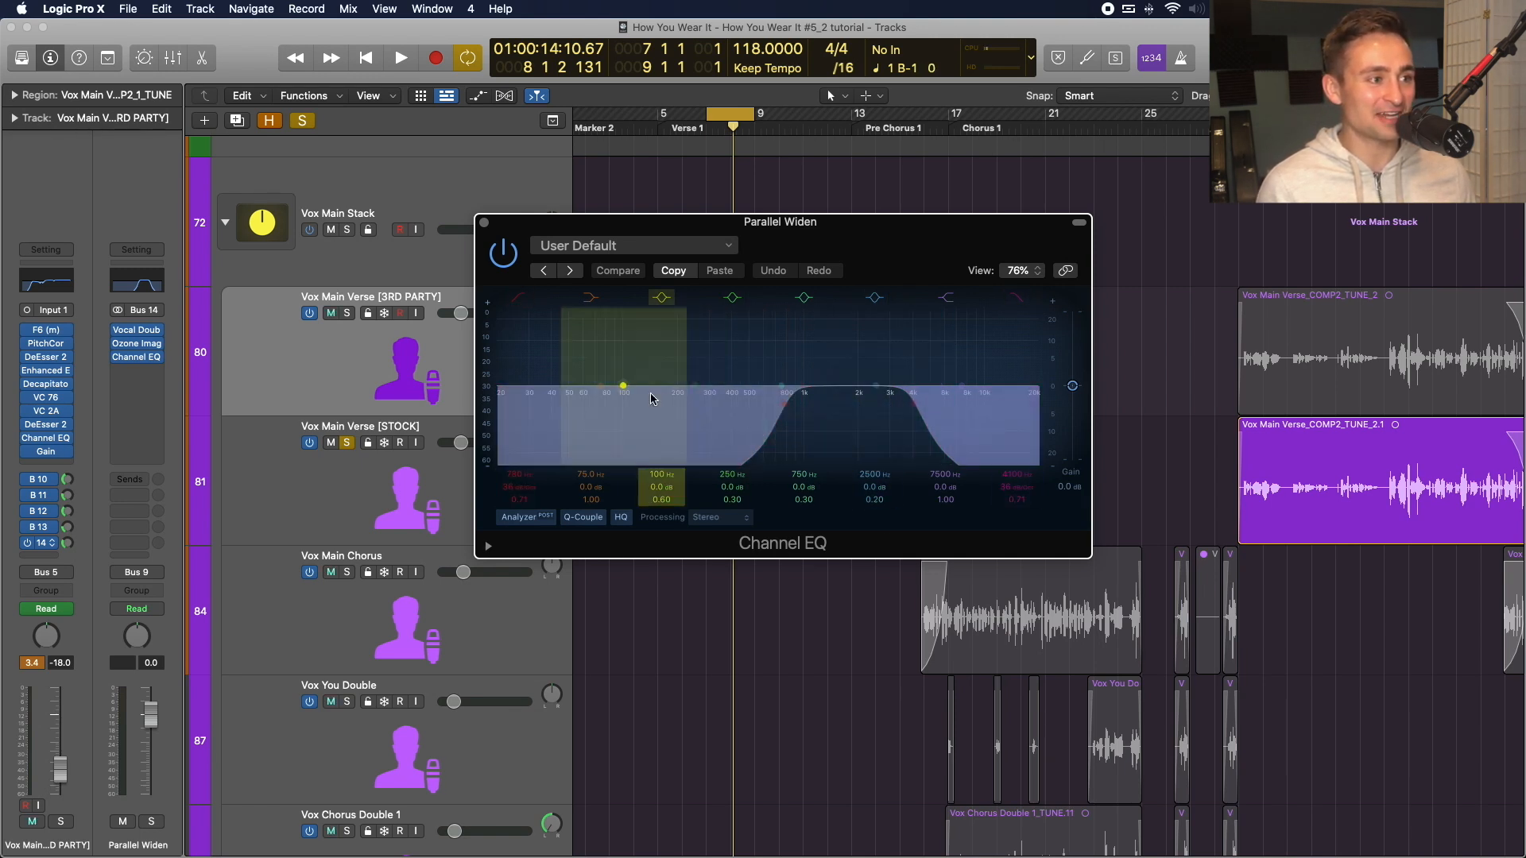
left_click(485, 223)
Show the [STOCK] verse's Bus 17 Widen (STOCK) channel and switch its format to stereo.
left_click(284, 451)
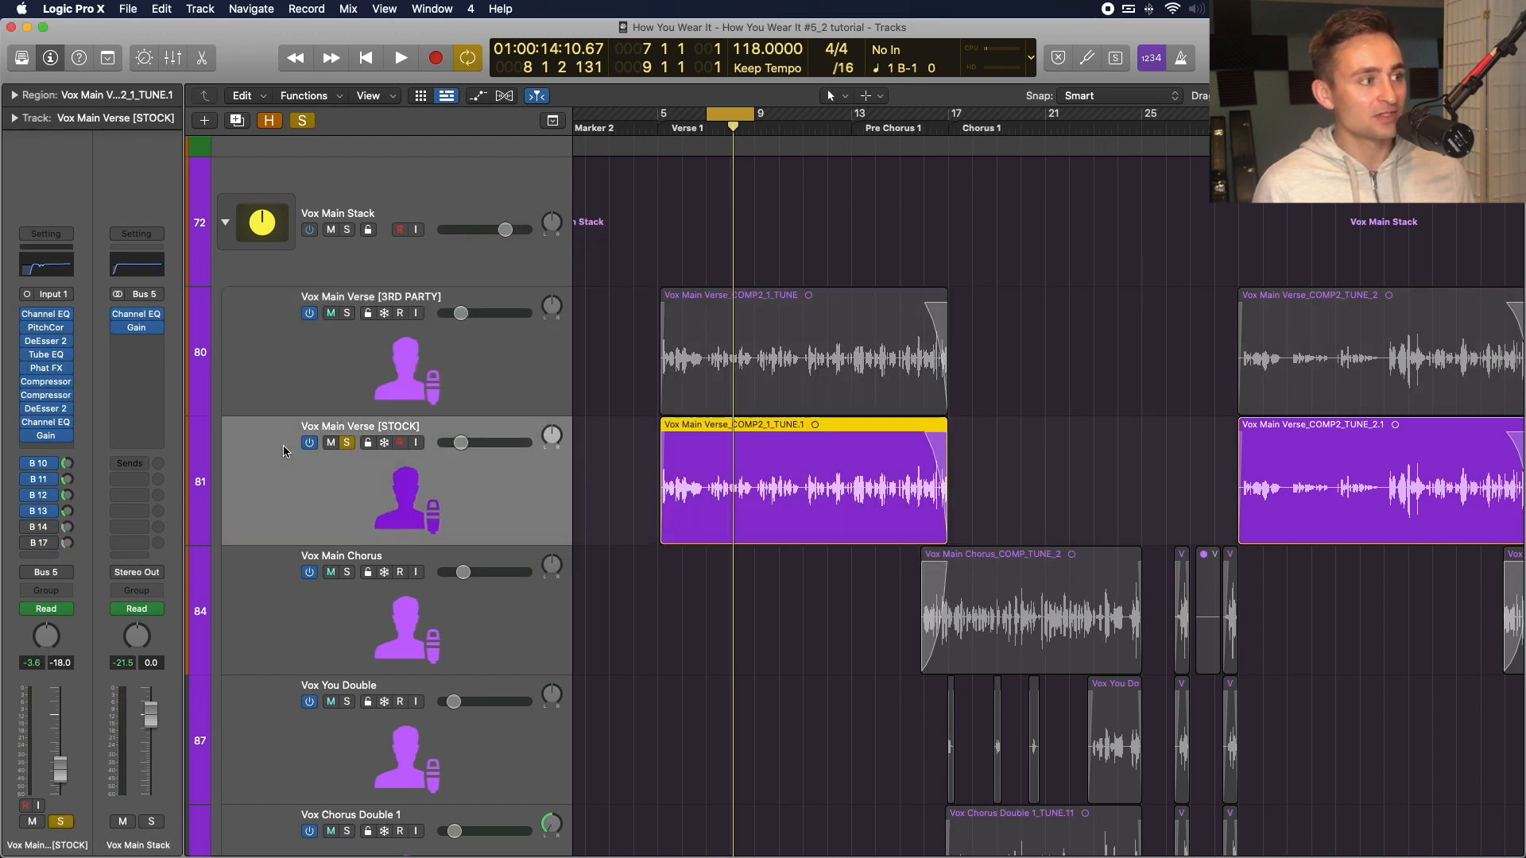
left_click(52, 546)
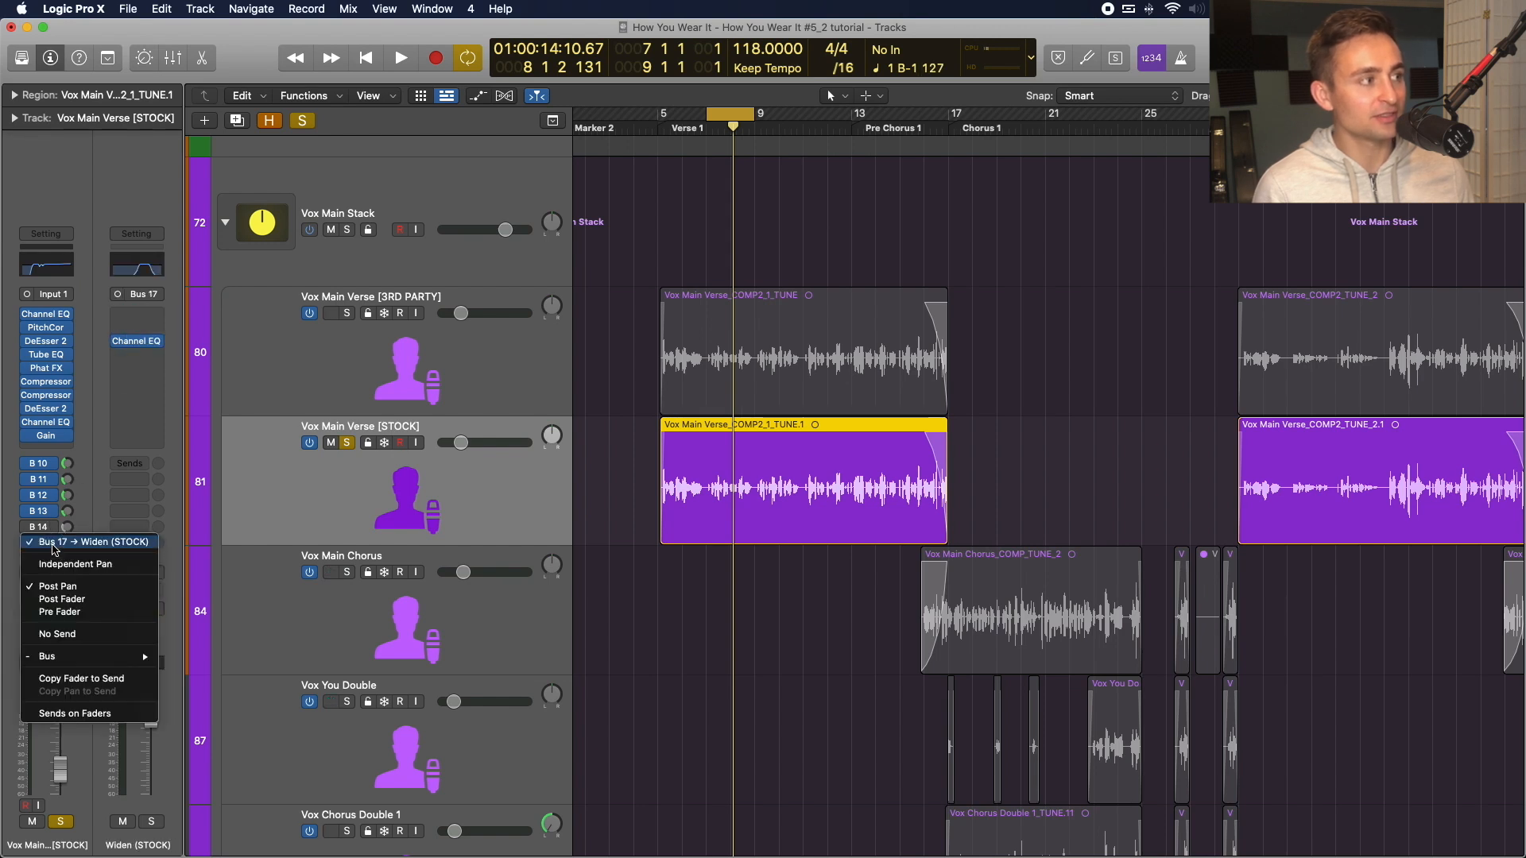
left_click(145, 314)
left_click(145, 313)
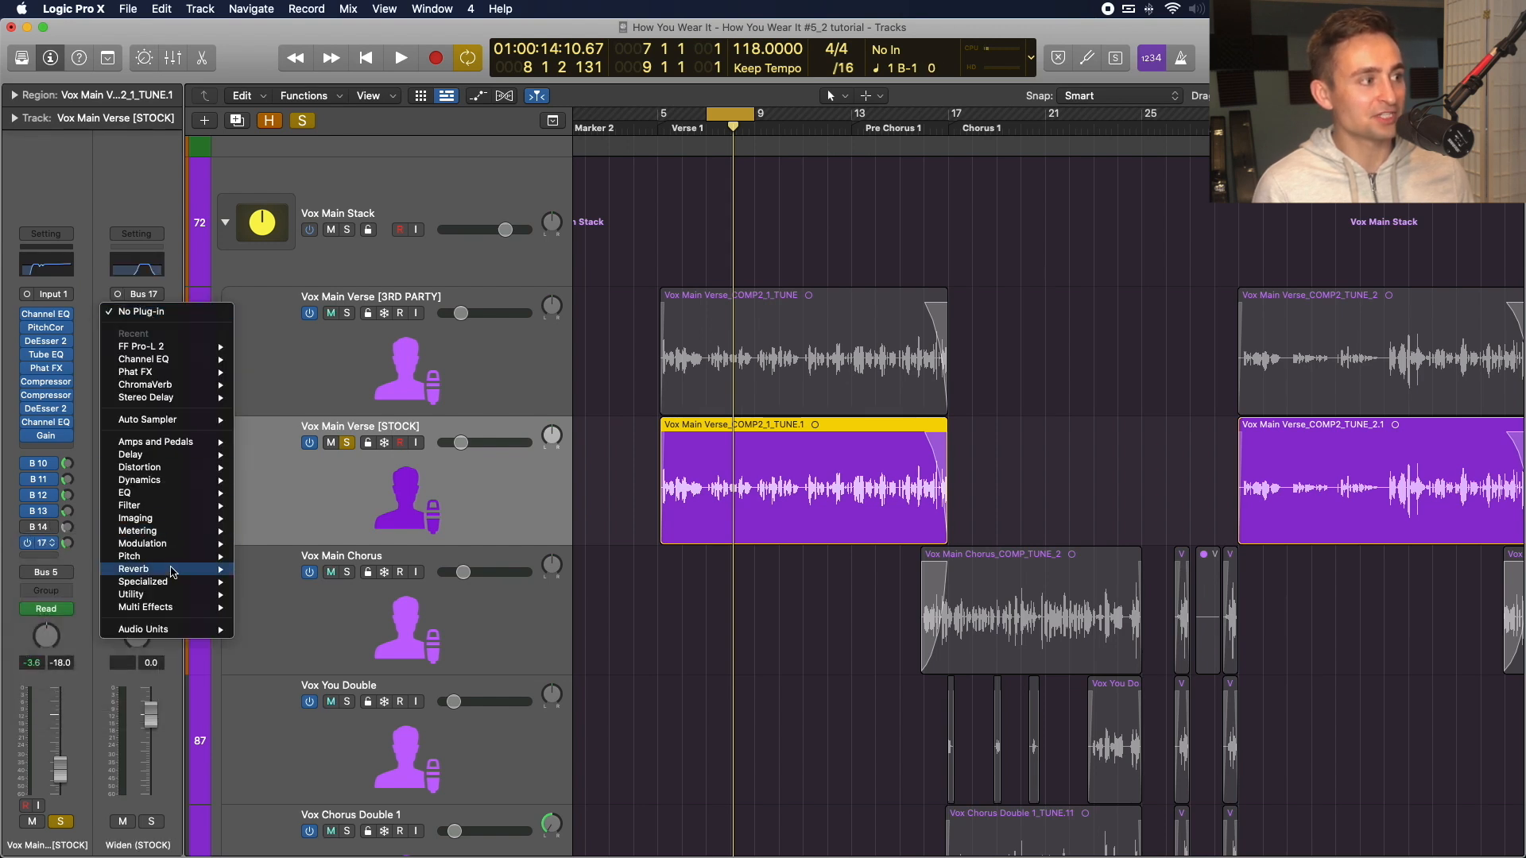
mouse_move(174, 544)
mouse_move(290, 549)
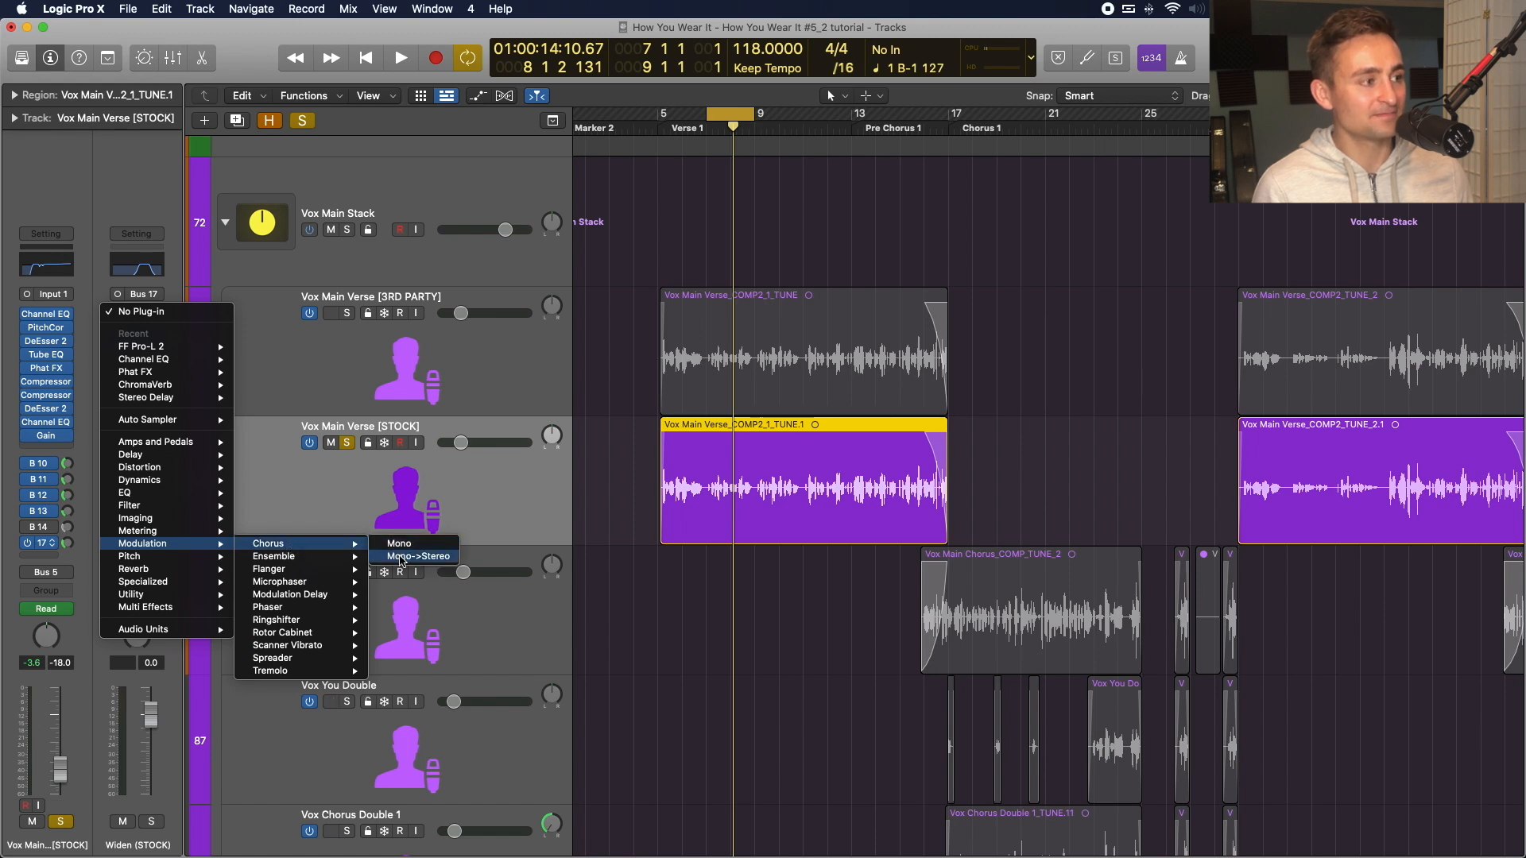
left_click(144, 359)
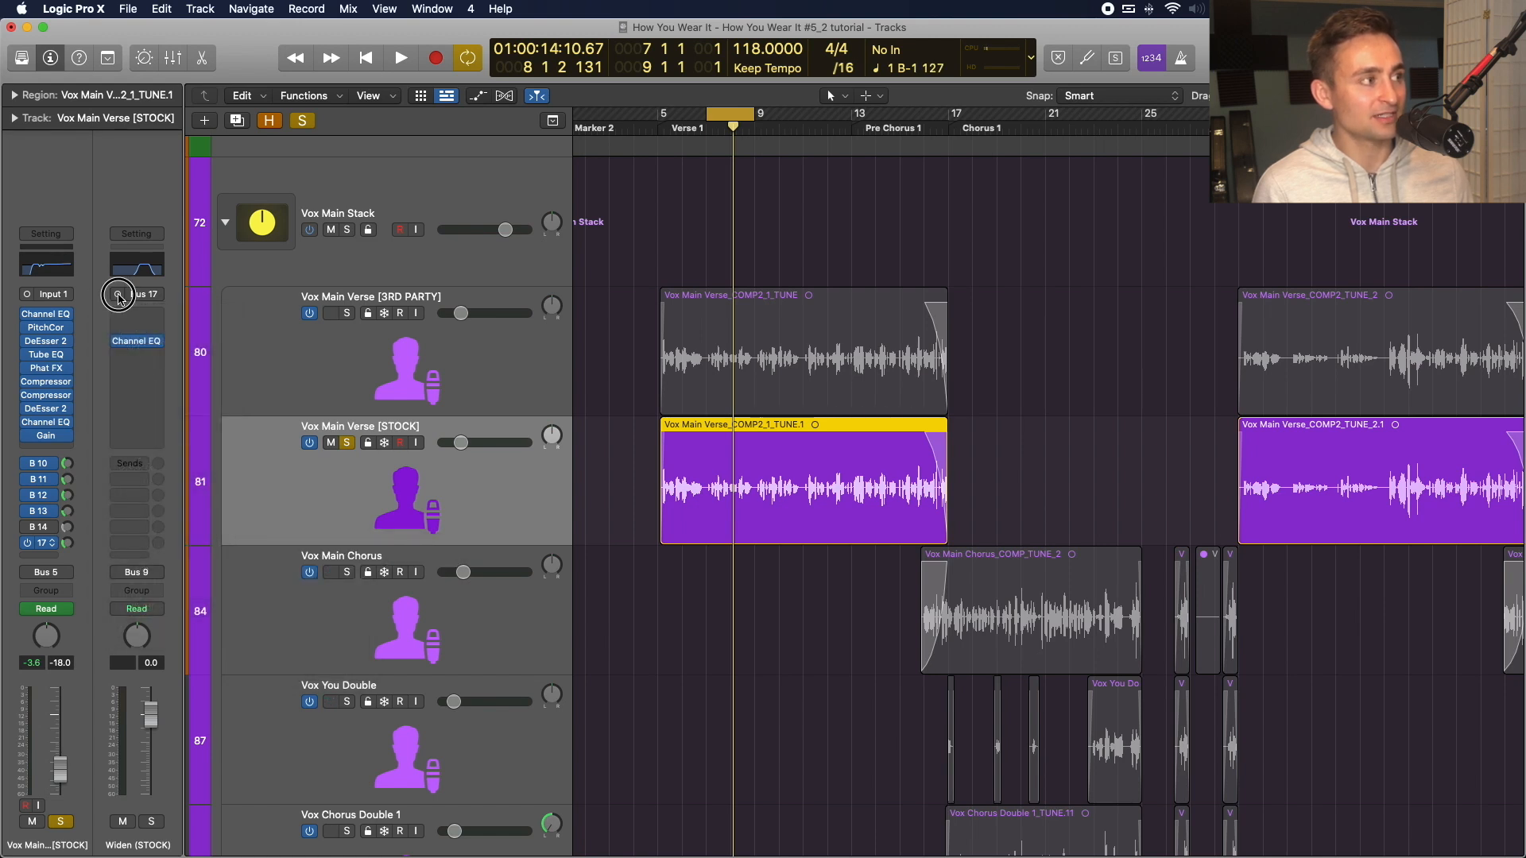
left_click(145, 326)
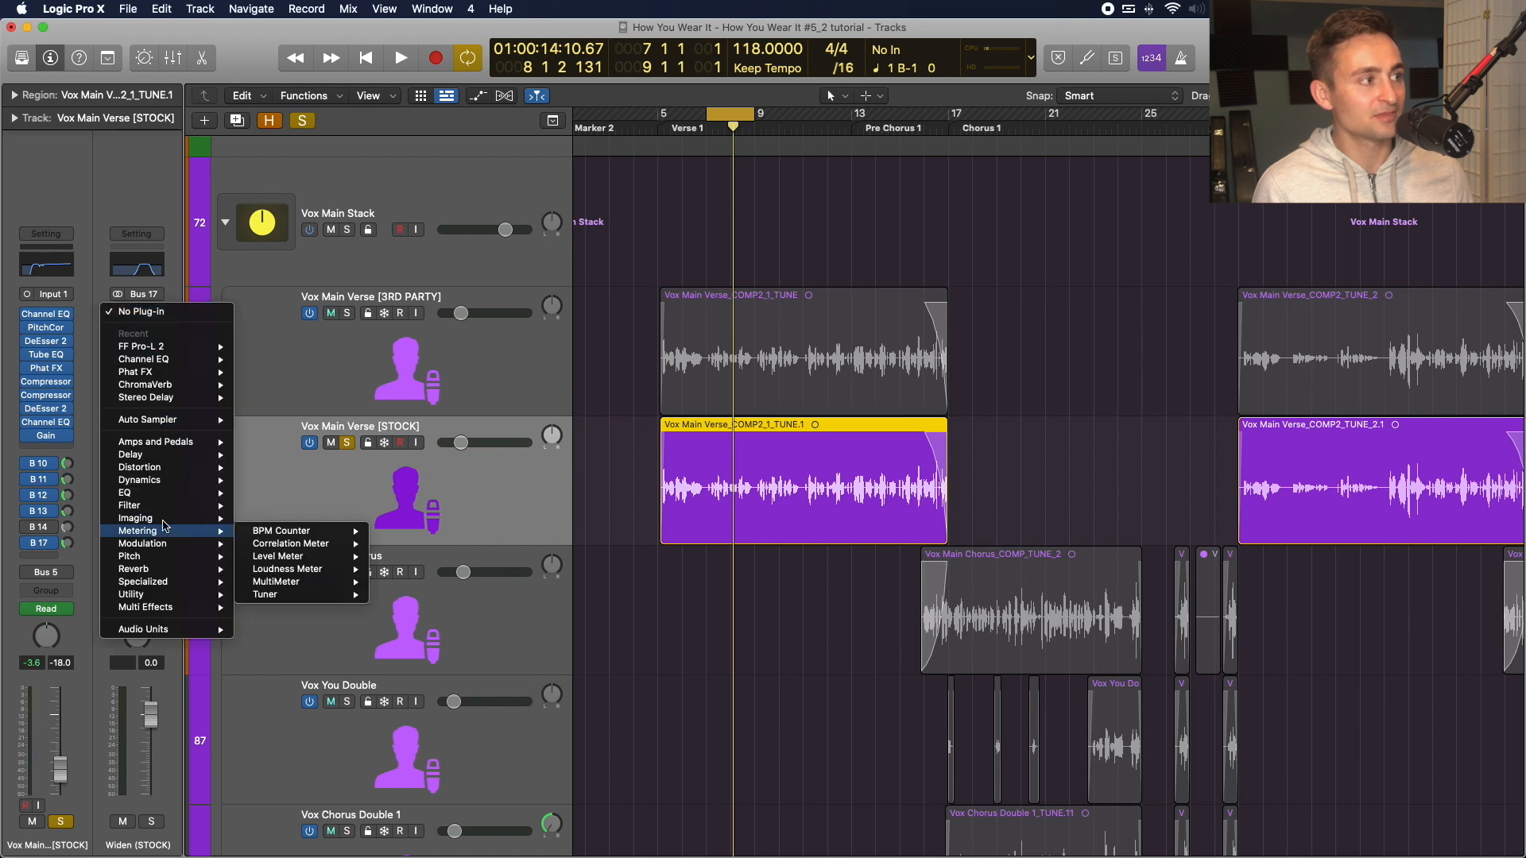
left_click(85, 311)
left_click(158, 341)
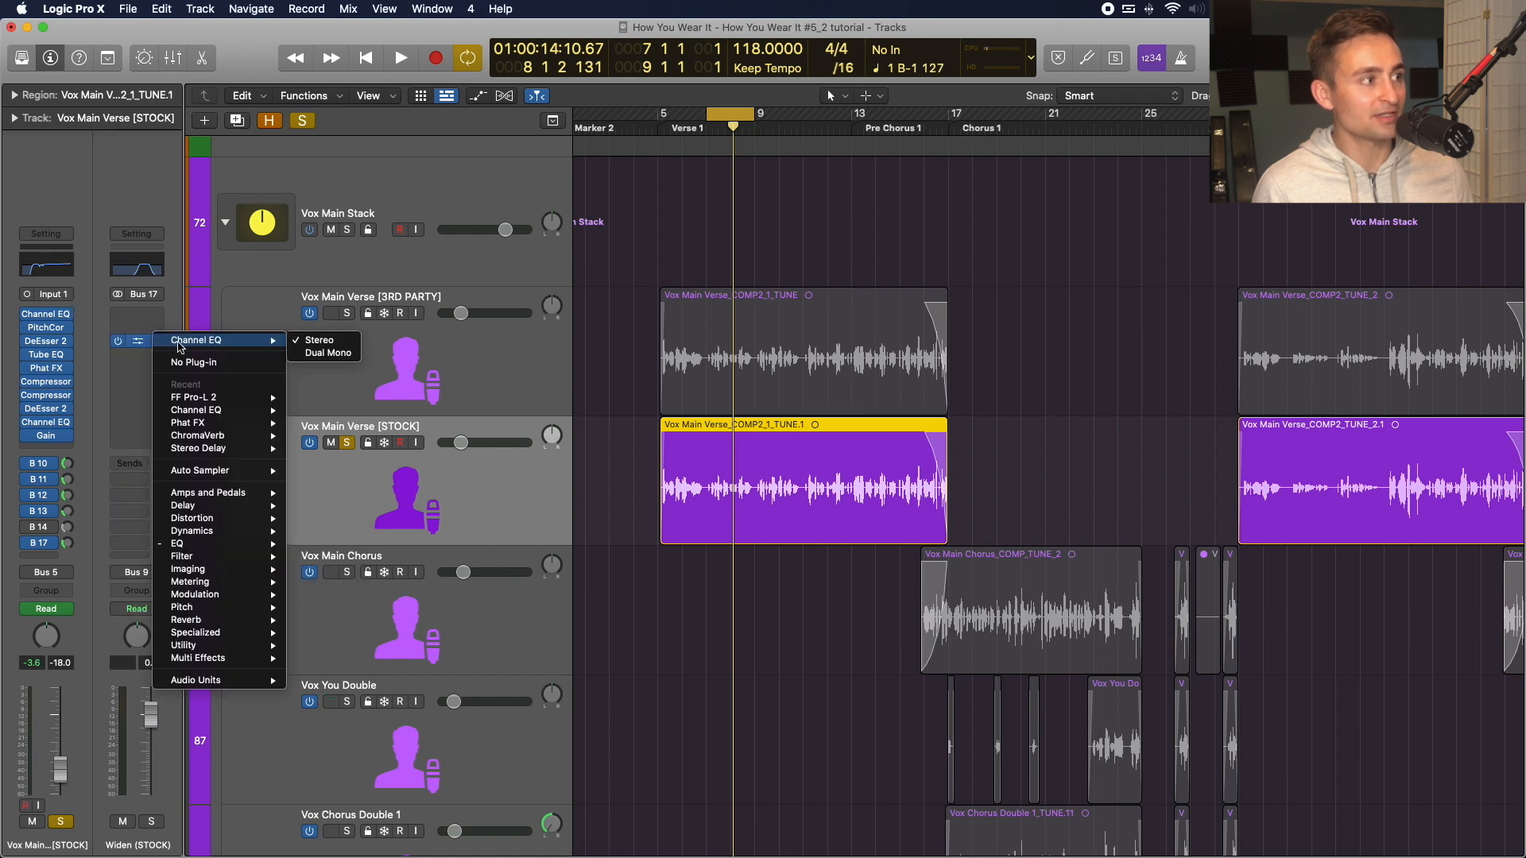
left_click(193, 363)
Insert the Chorus modulation plug-in before the Channel EQ on the Widen (STOCK) bus.
left_click(136, 324)
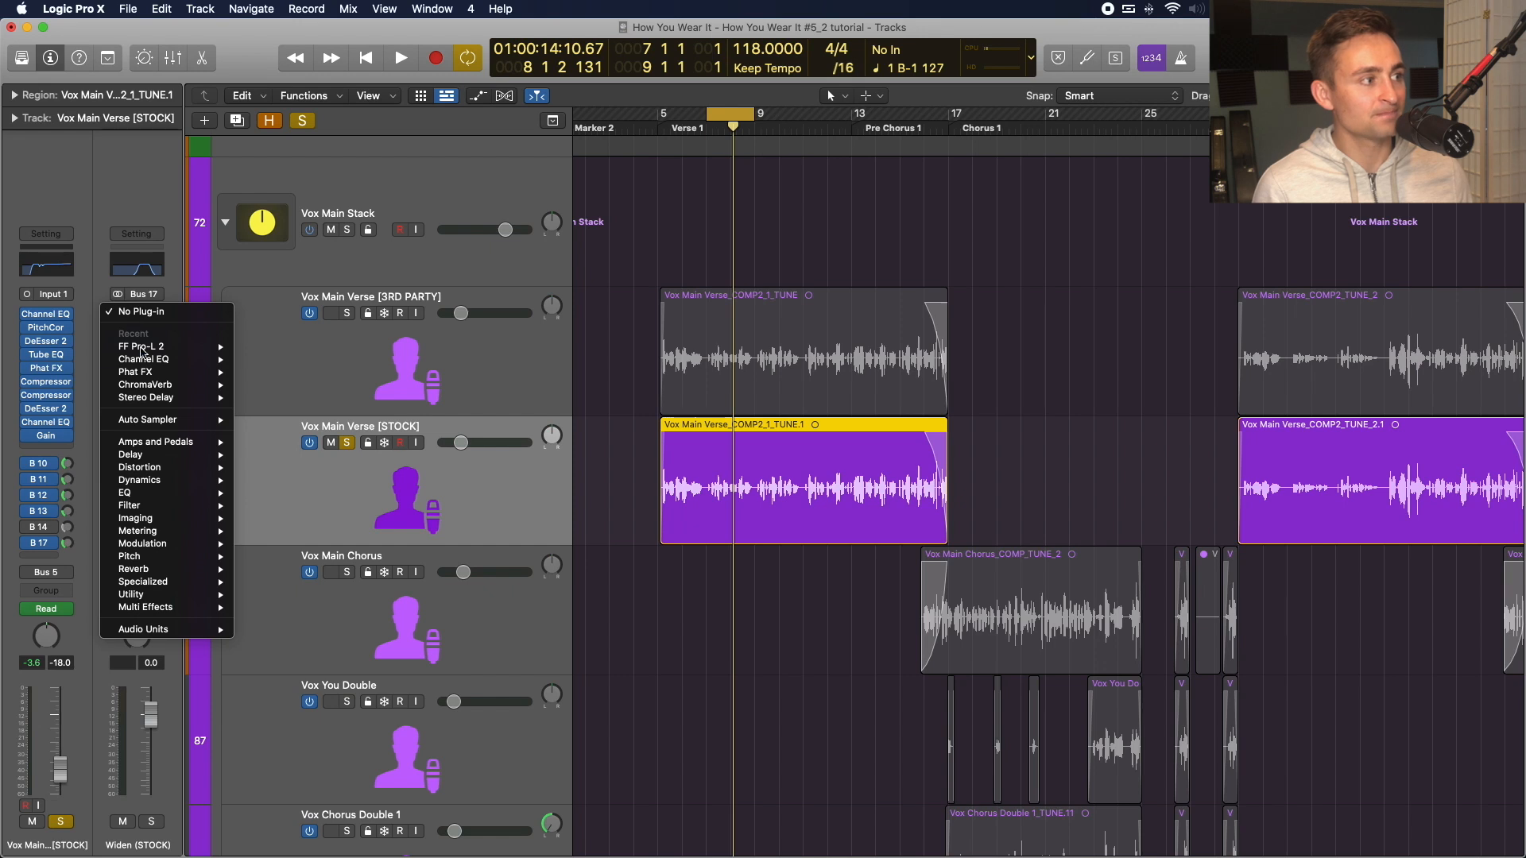
mouse_move(183, 544)
mouse_move(270, 544)
left_click(397, 557)
Set the Widen (STOCK) Chorus rate to 1.567 Hz and intensity to 26.0% while the verse loop plays.
key("space")
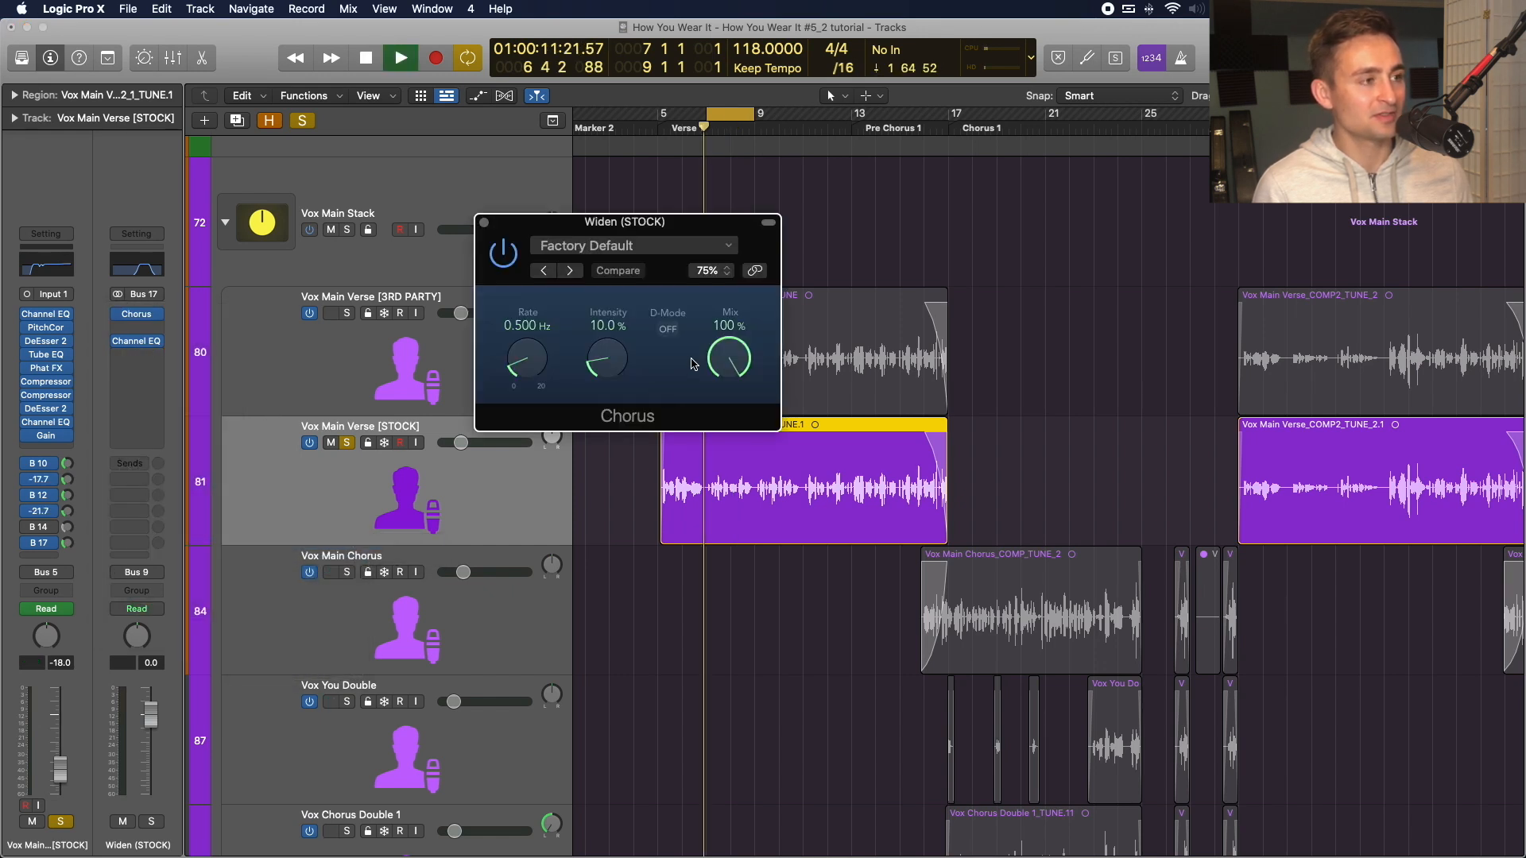
left_click_drag(527, 357, 529, 315)
key("s")
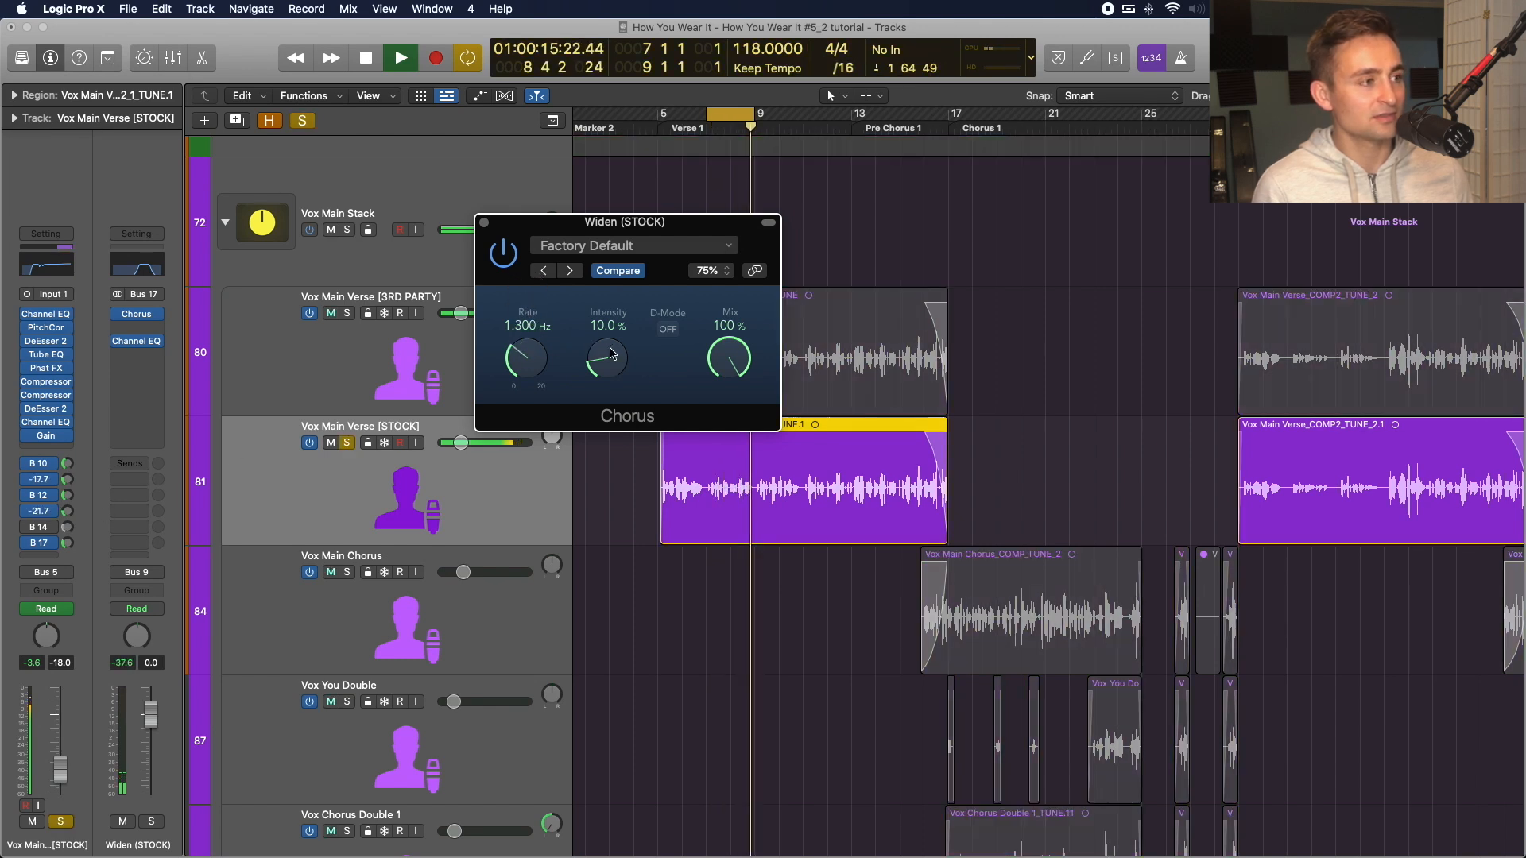
left_click_drag(610, 356, 605, 312)
mouse_move(529, 350)
left_mouse_down()
mouse_move(530, 262)
mouse_move(528, 349)
left_mouse_up()
Insert Stereo Spread after the Chorus on Widen (STOCK), with lower frequency 300 Hz and upper frequency 5400 Hz.
left_click(132, 328)
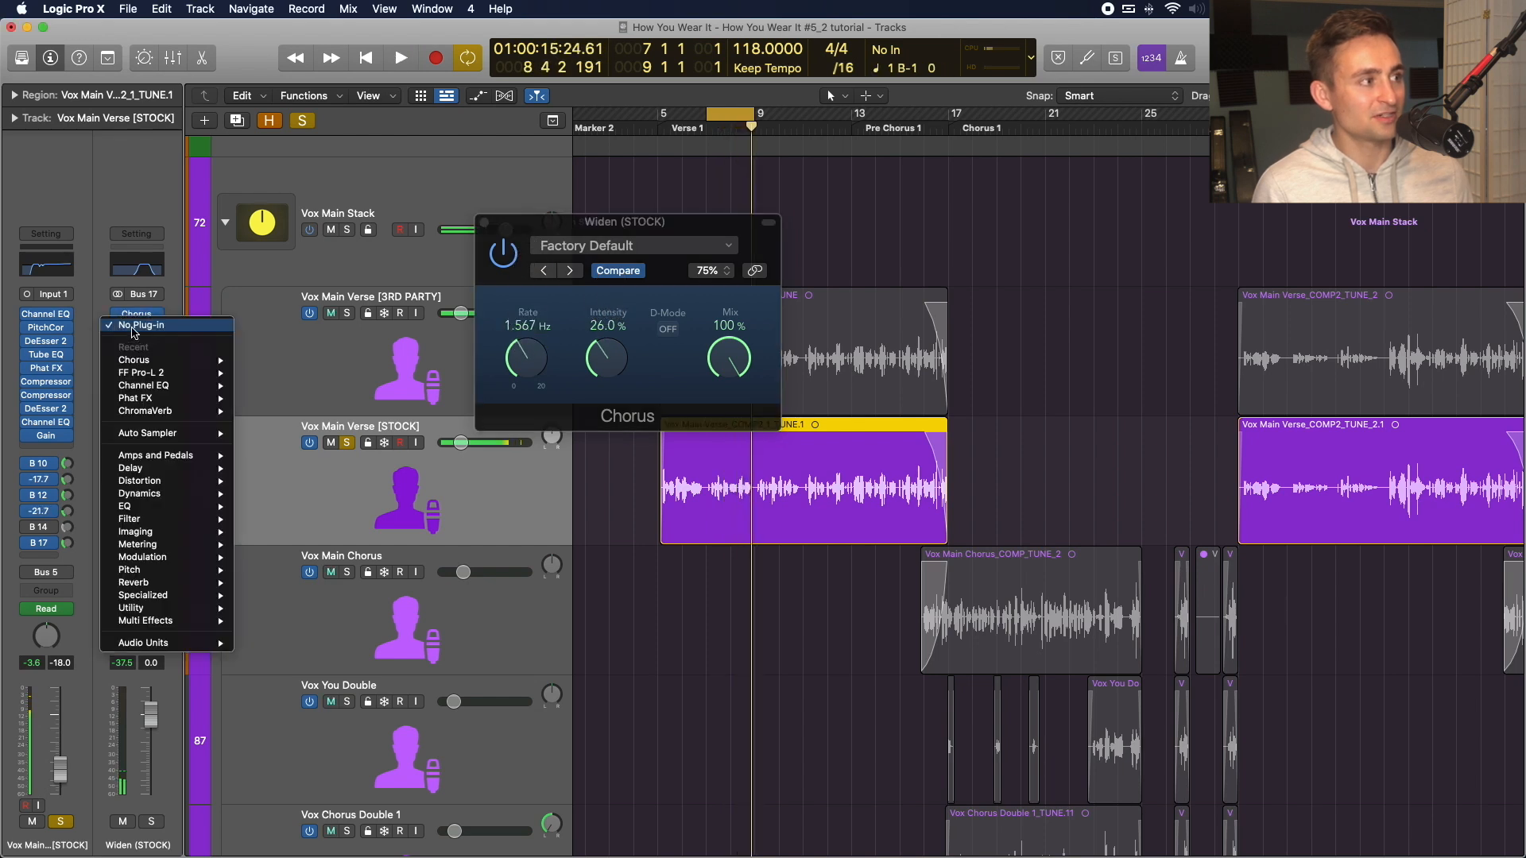
mouse_move(176, 536)
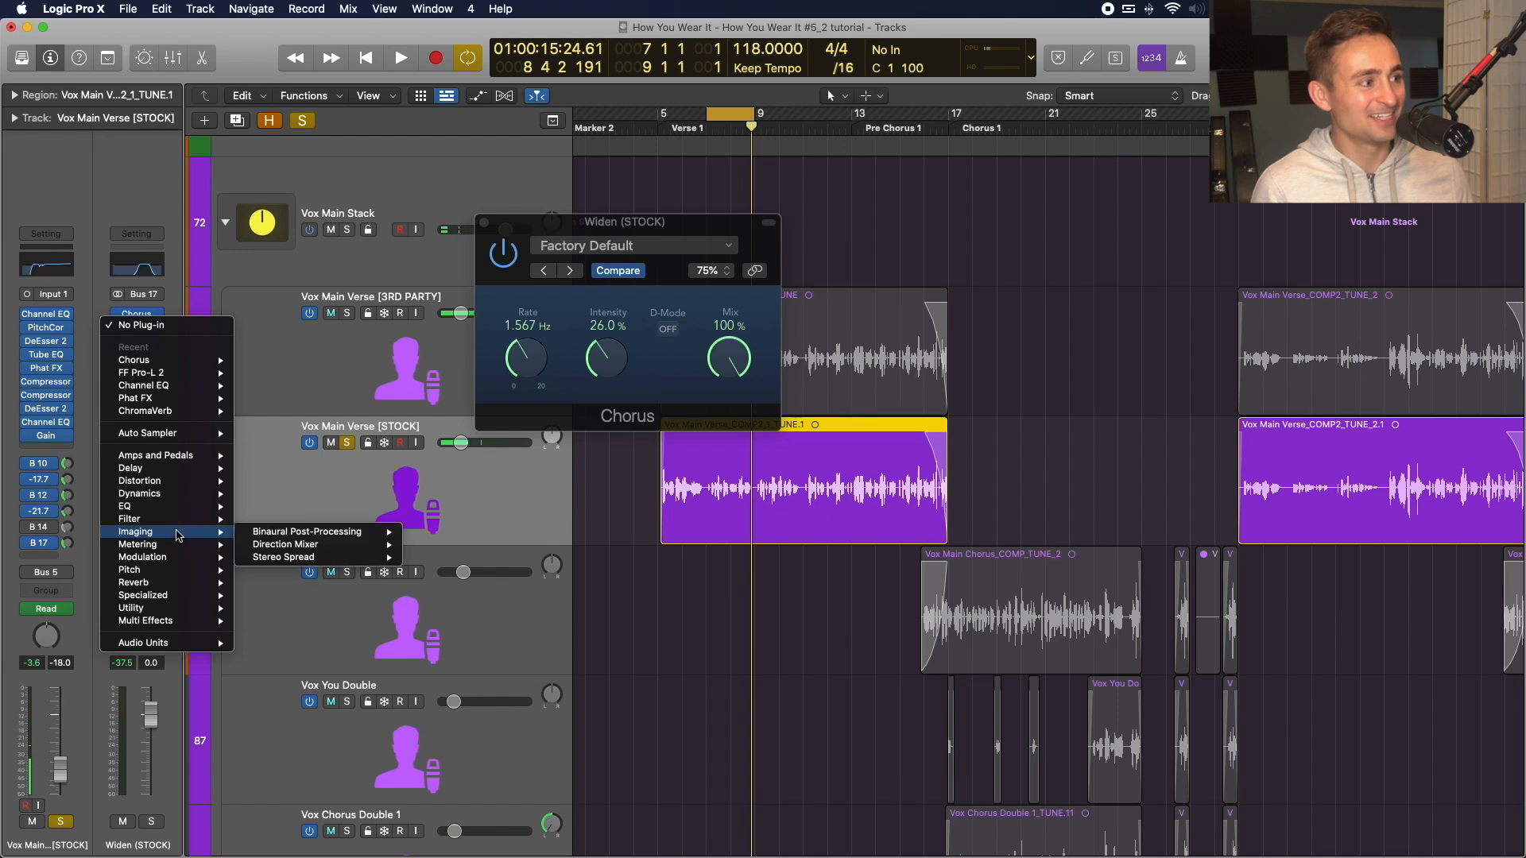
left_click(435, 560)
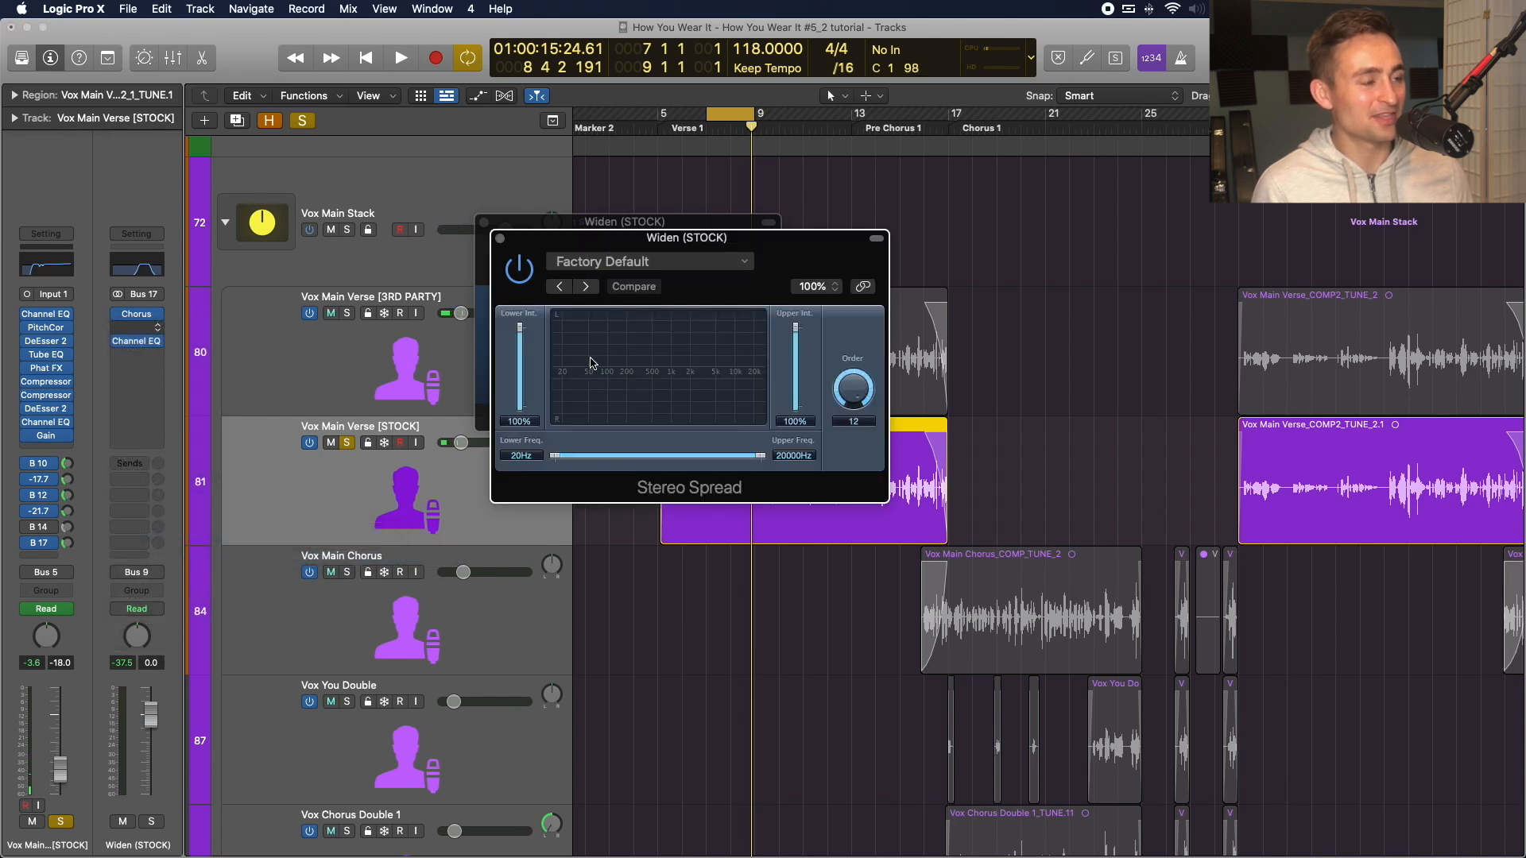
left_click_drag(798, 243, 1205, 228)
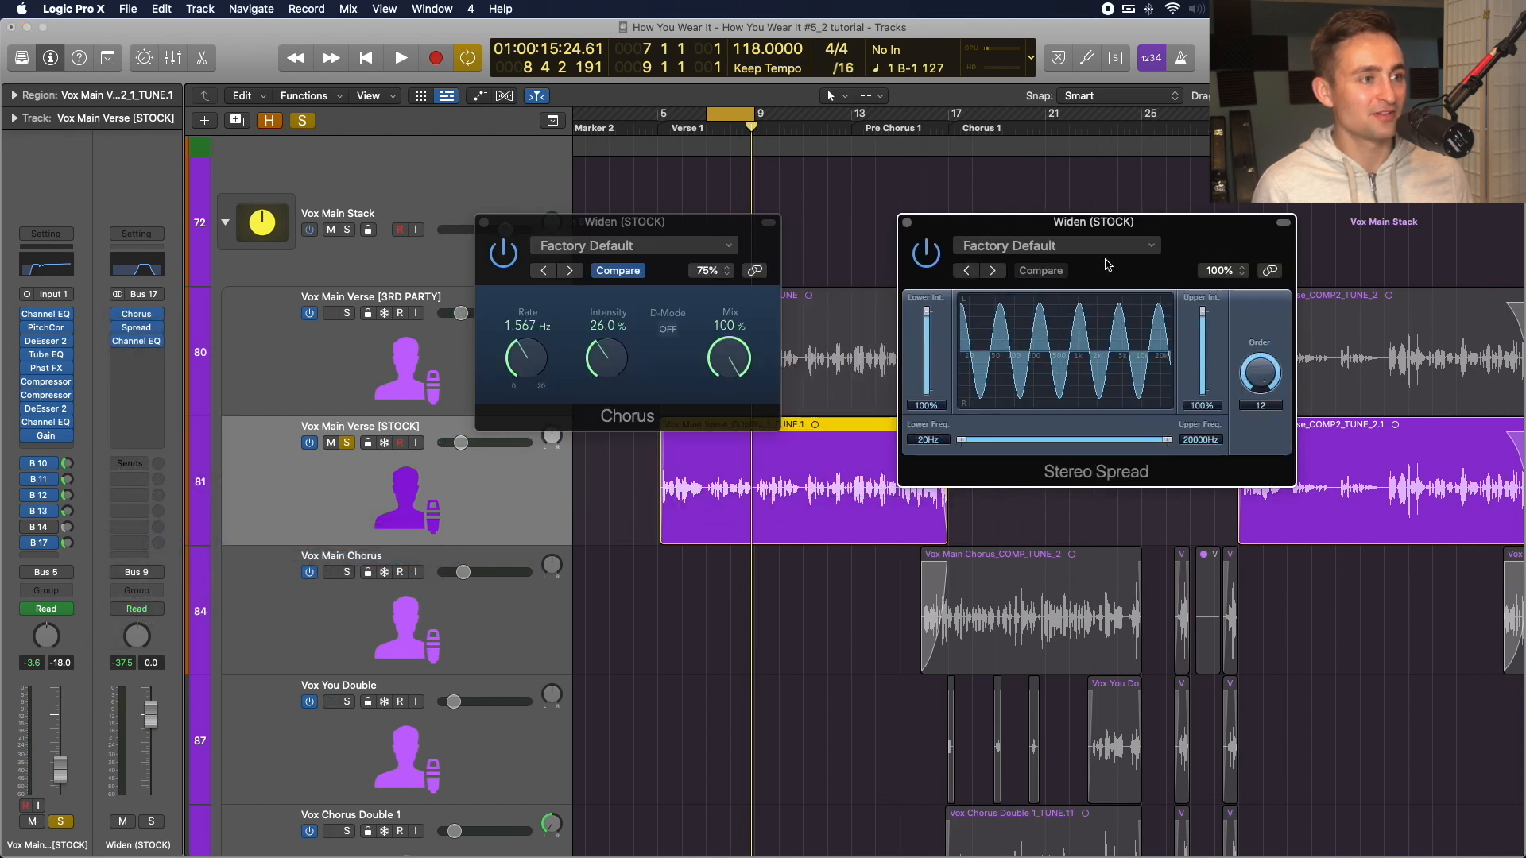
left_click_drag(963, 440, 1045, 445)
left_click_drag(1166, 442, 1128, 440)
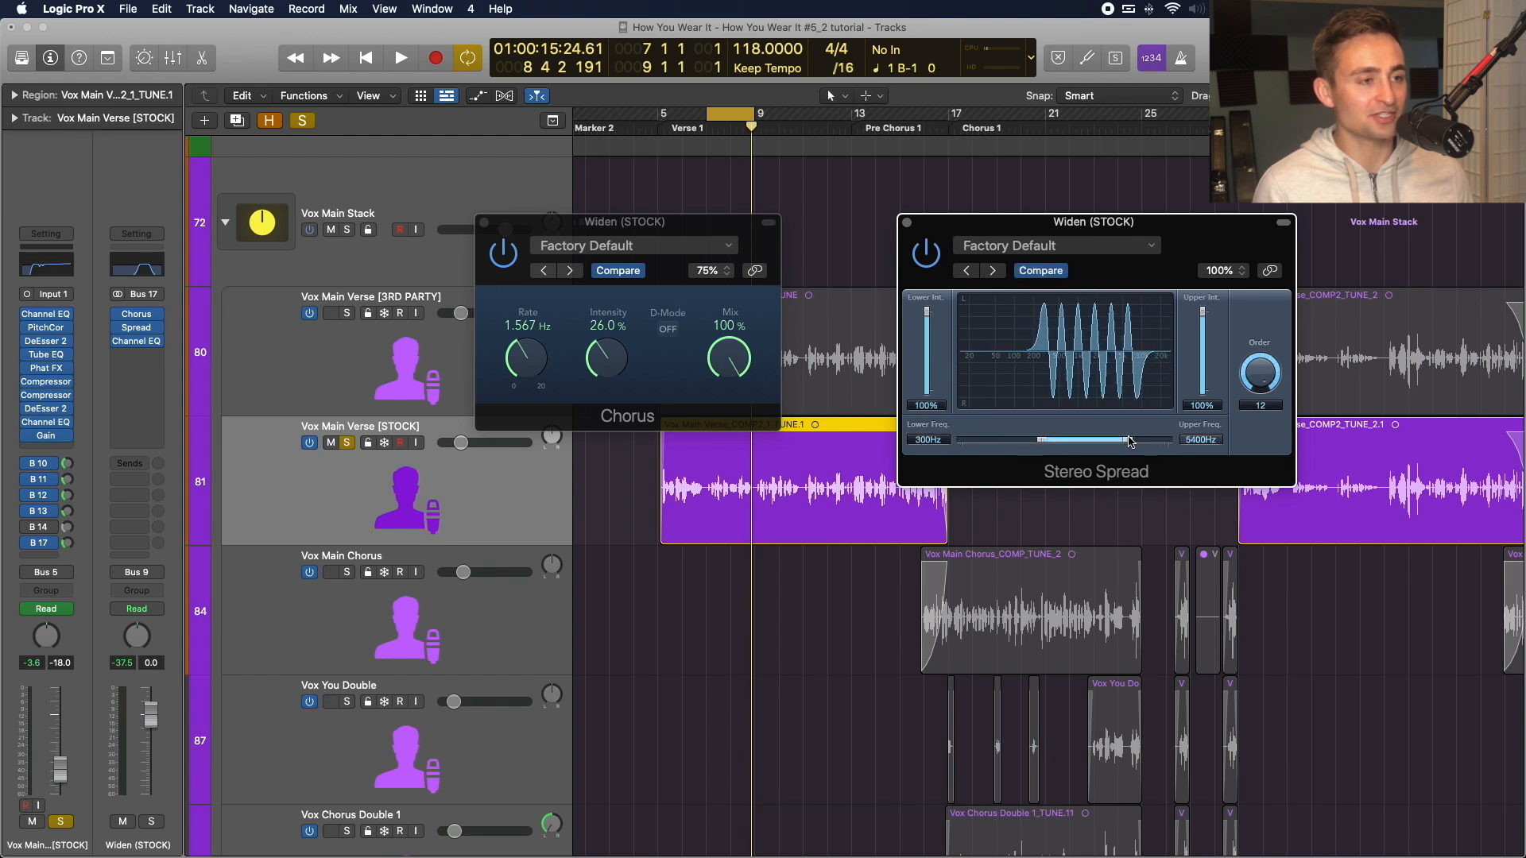
Play the [STOCK] verse loop while switching its Bus 17 send off and on to hear the widening.
key("space")
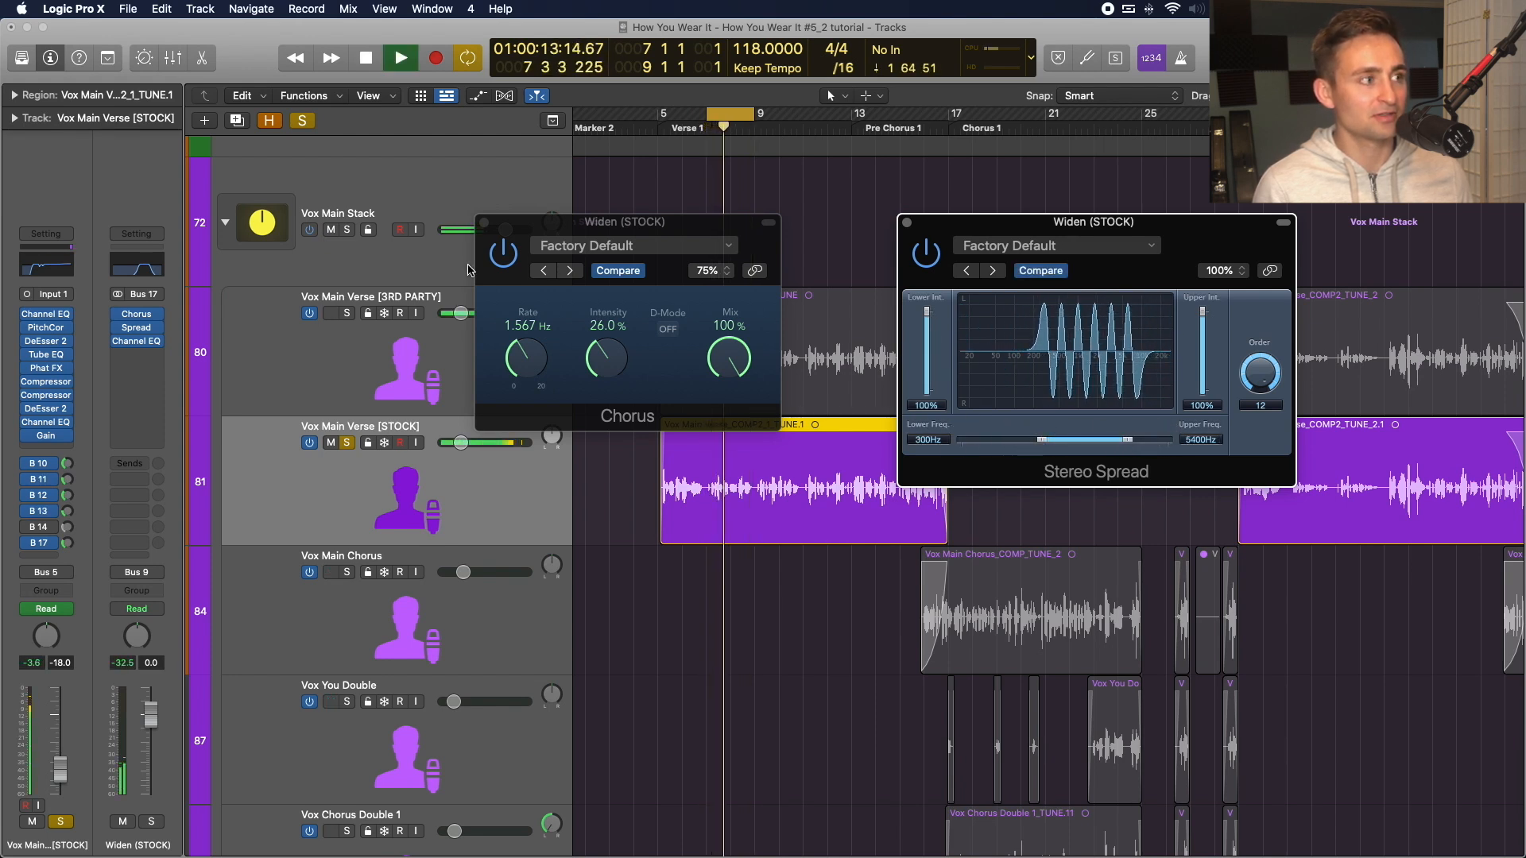
left_click(30, 545)
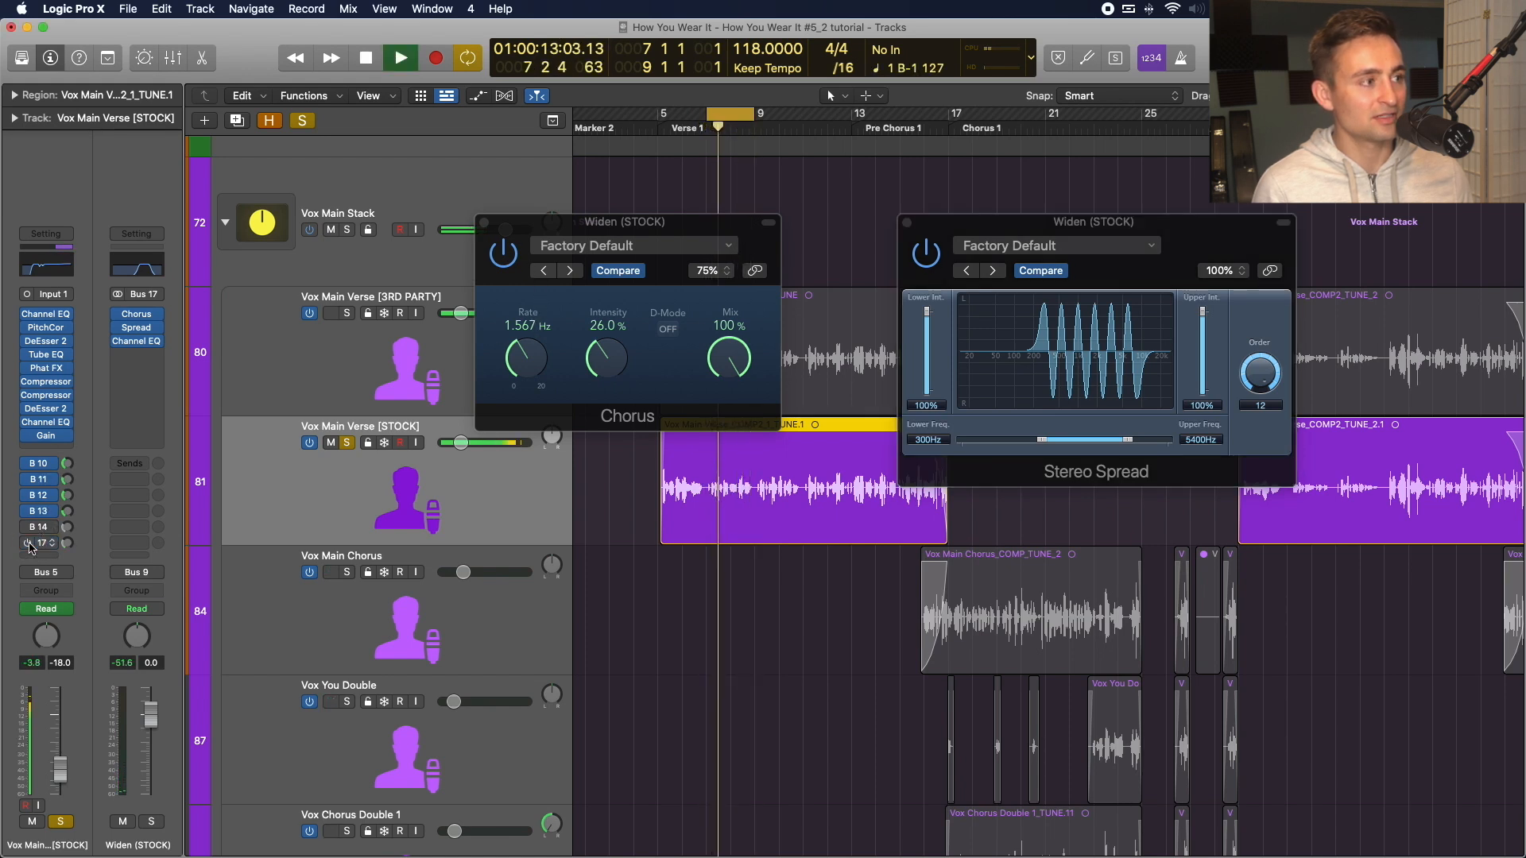
key("space")
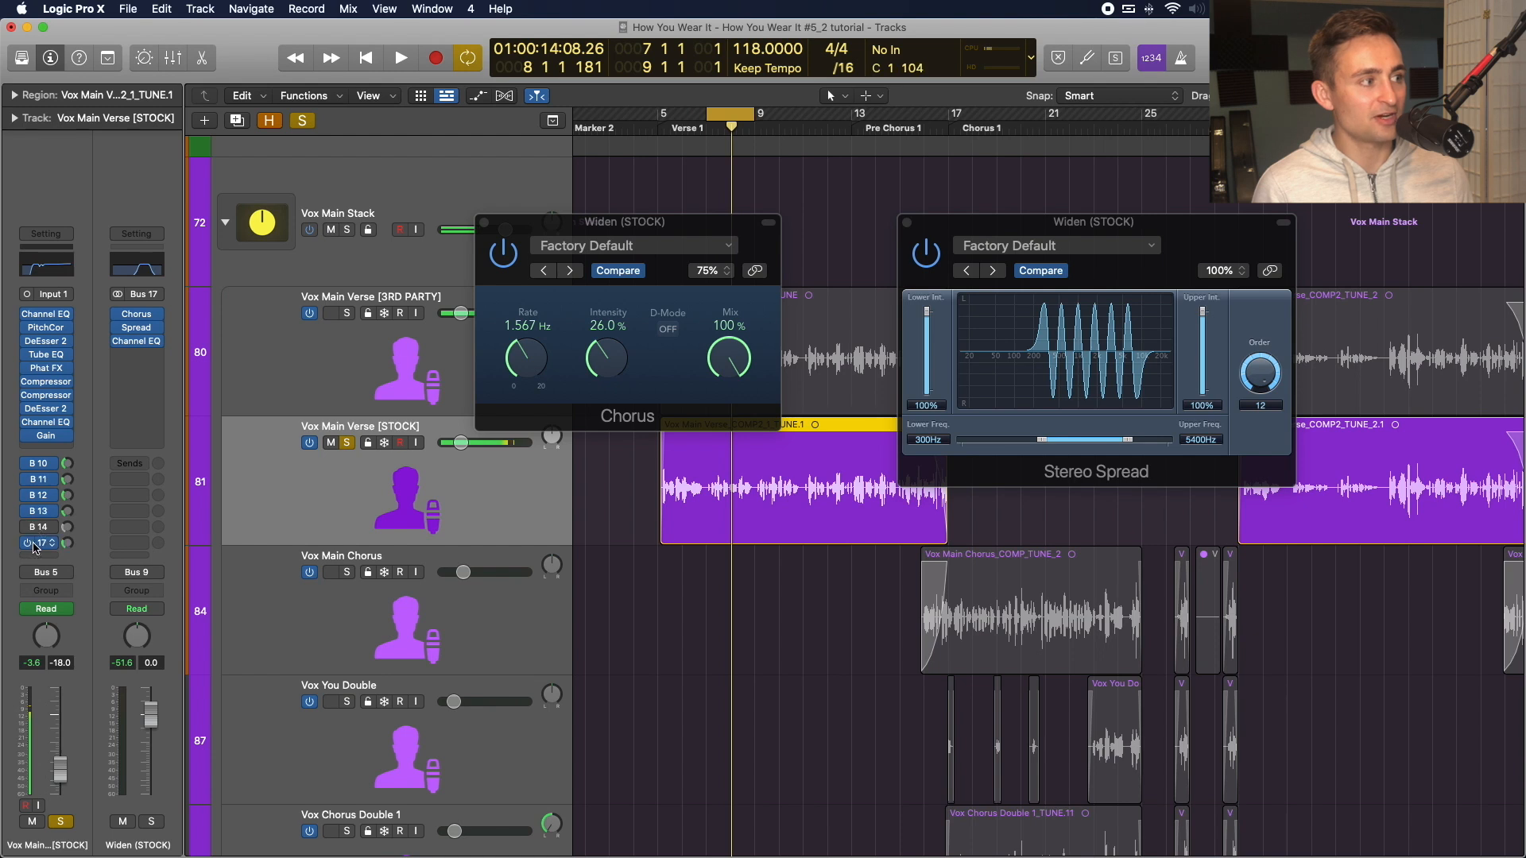
key("space")
key("space")
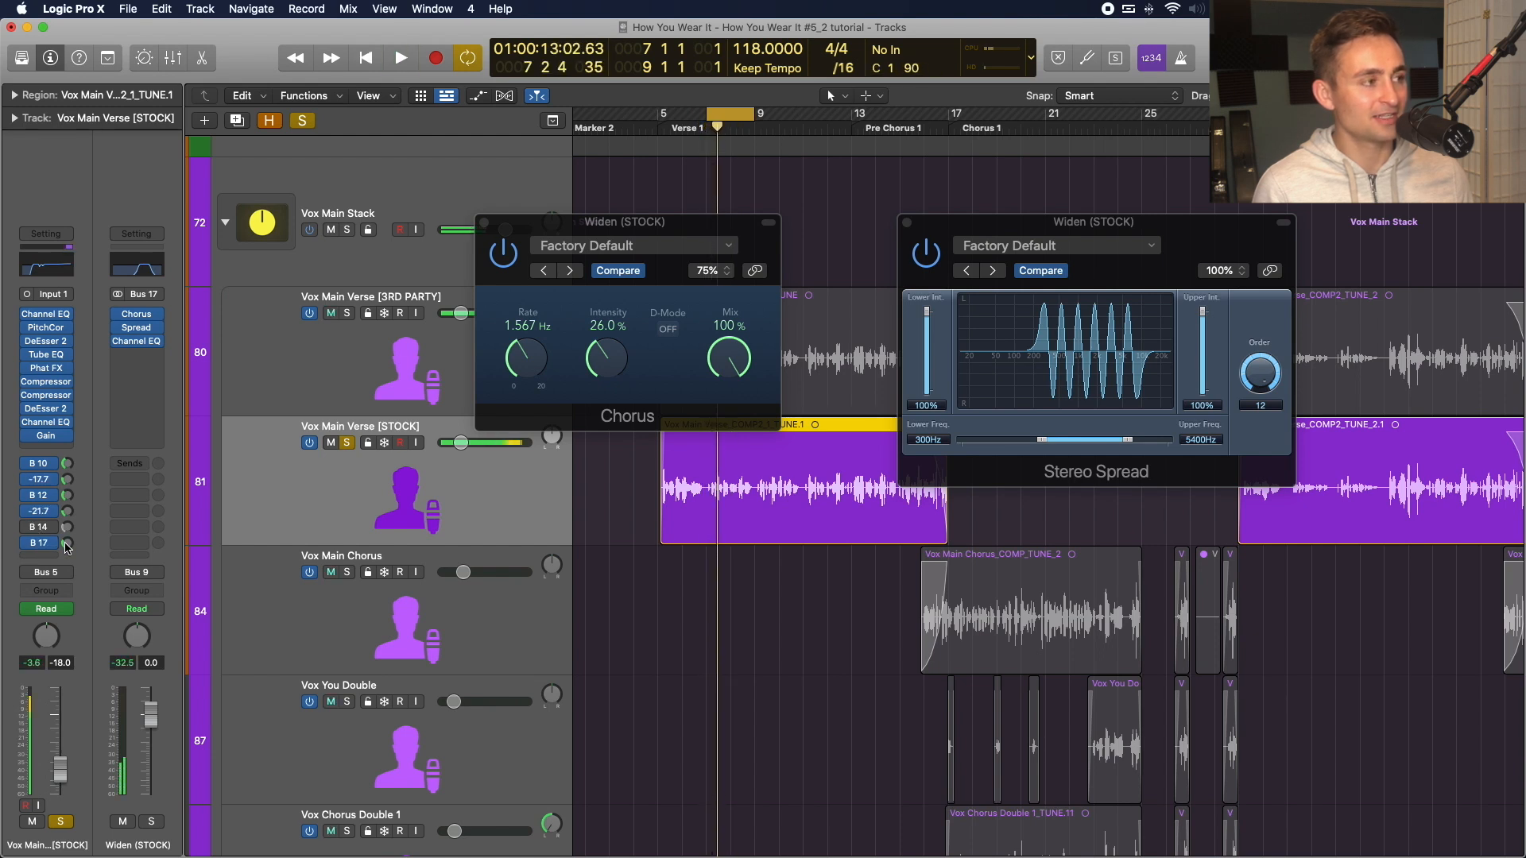
Raise the [STOCK] verse's Bus 17 send level during playback, and close the Chorus and Stereo Spread windows.
key("space")
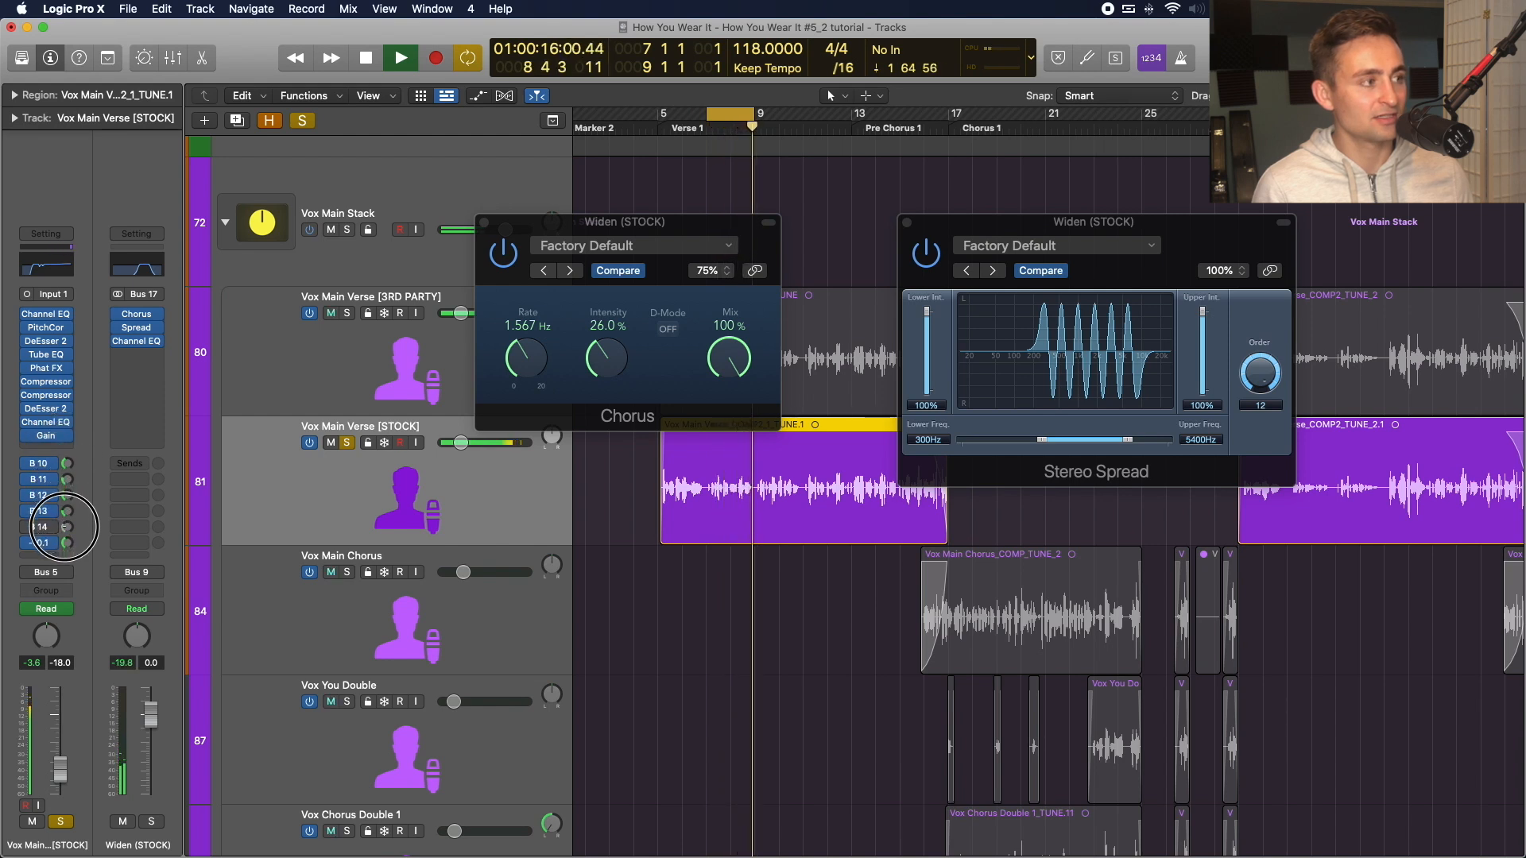
key("space")
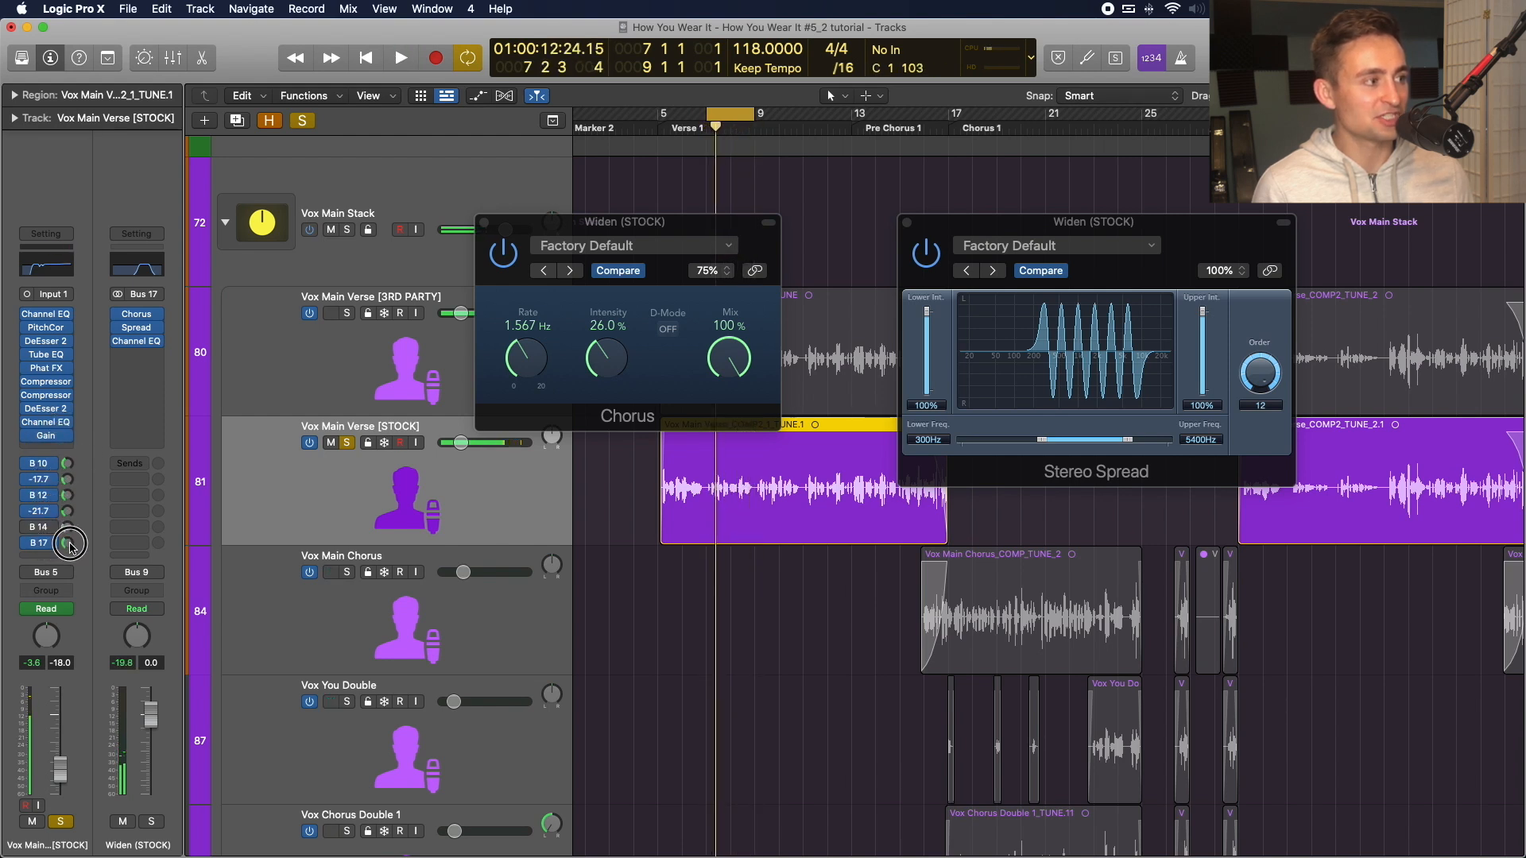
key("space")
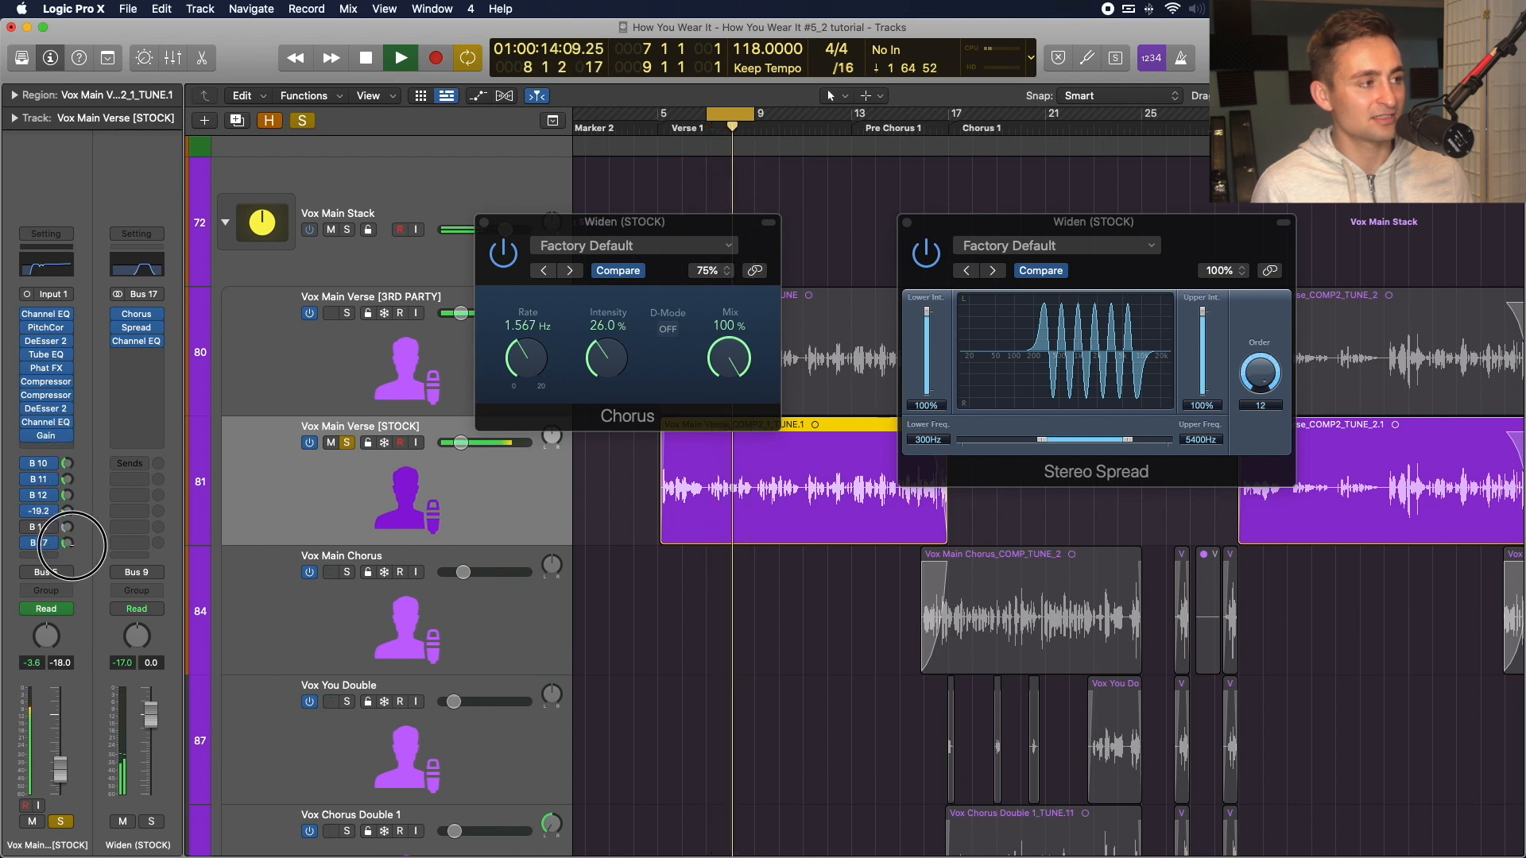
key("space")
left_click(484, 223)
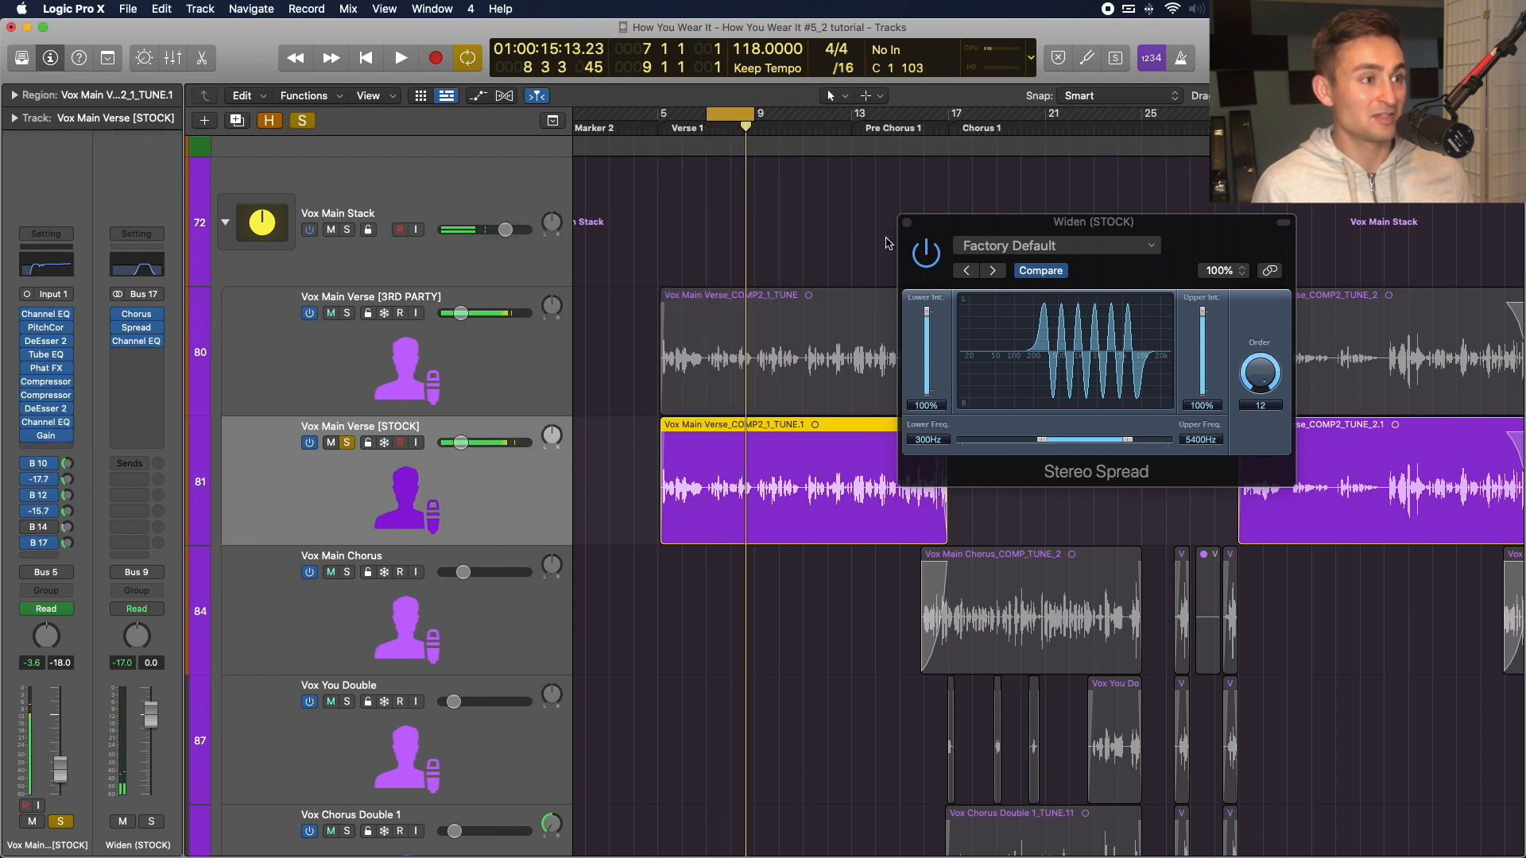
left_click(907, 223)
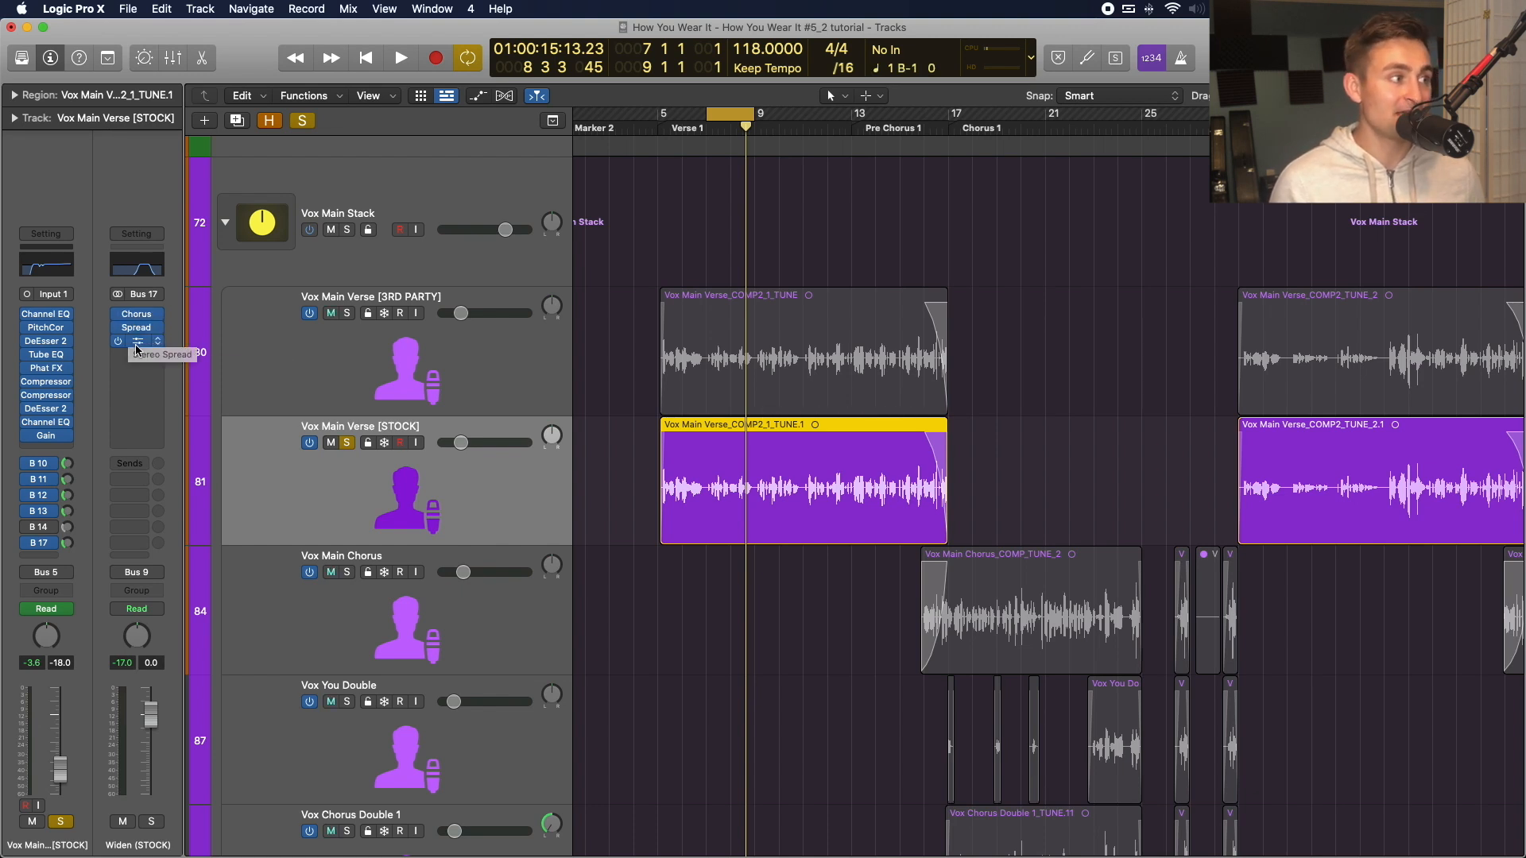
Check the Channel EQ curve on the Widen (STOCK) bus, close it, and place the playhead at bar 5 with cycle mode off.
left_click(137, 349)
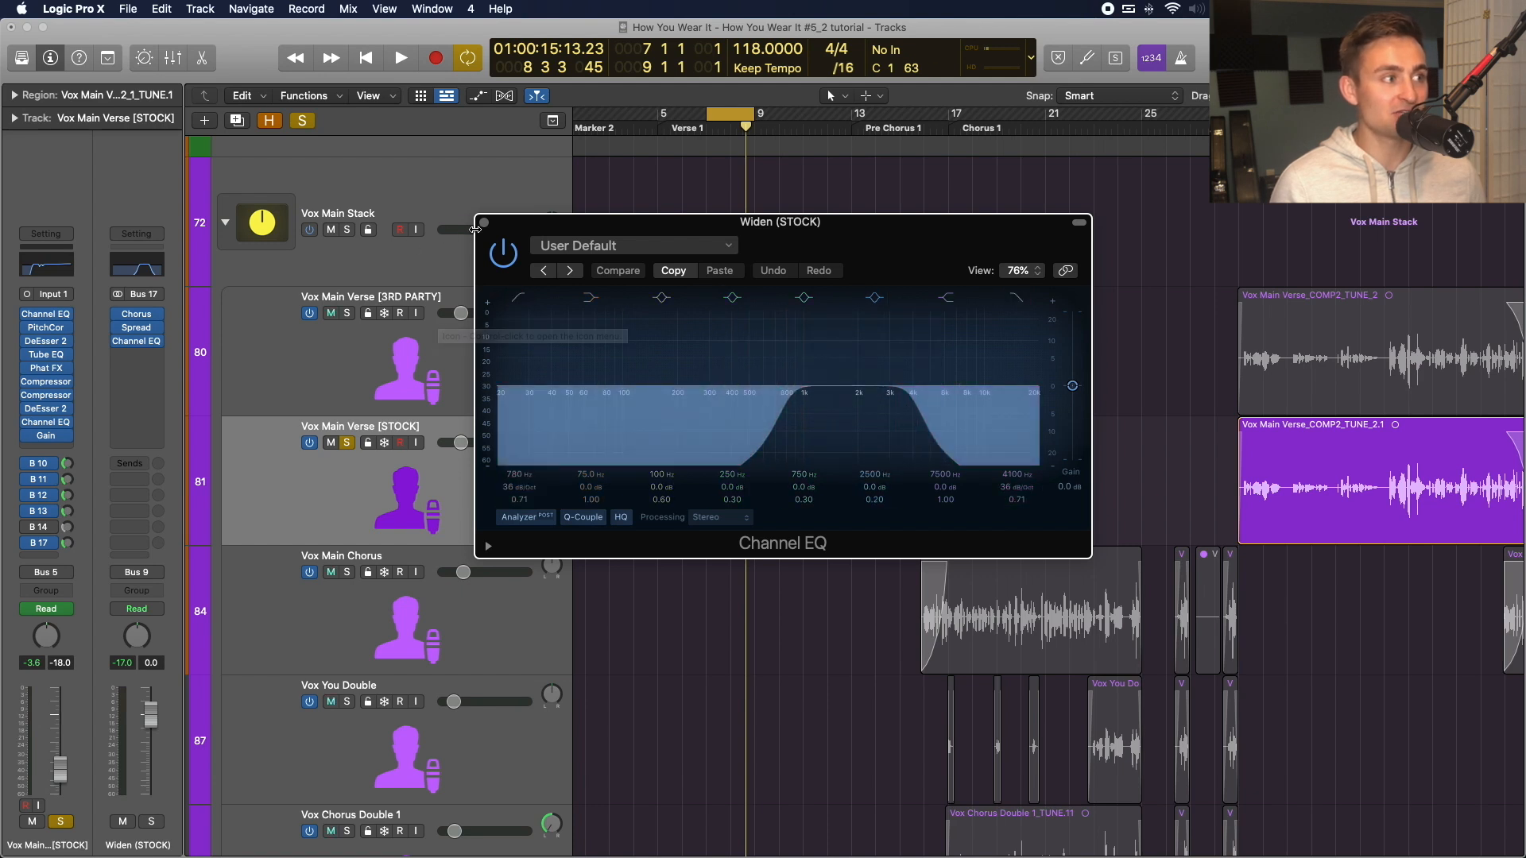
left_click(484, 222)
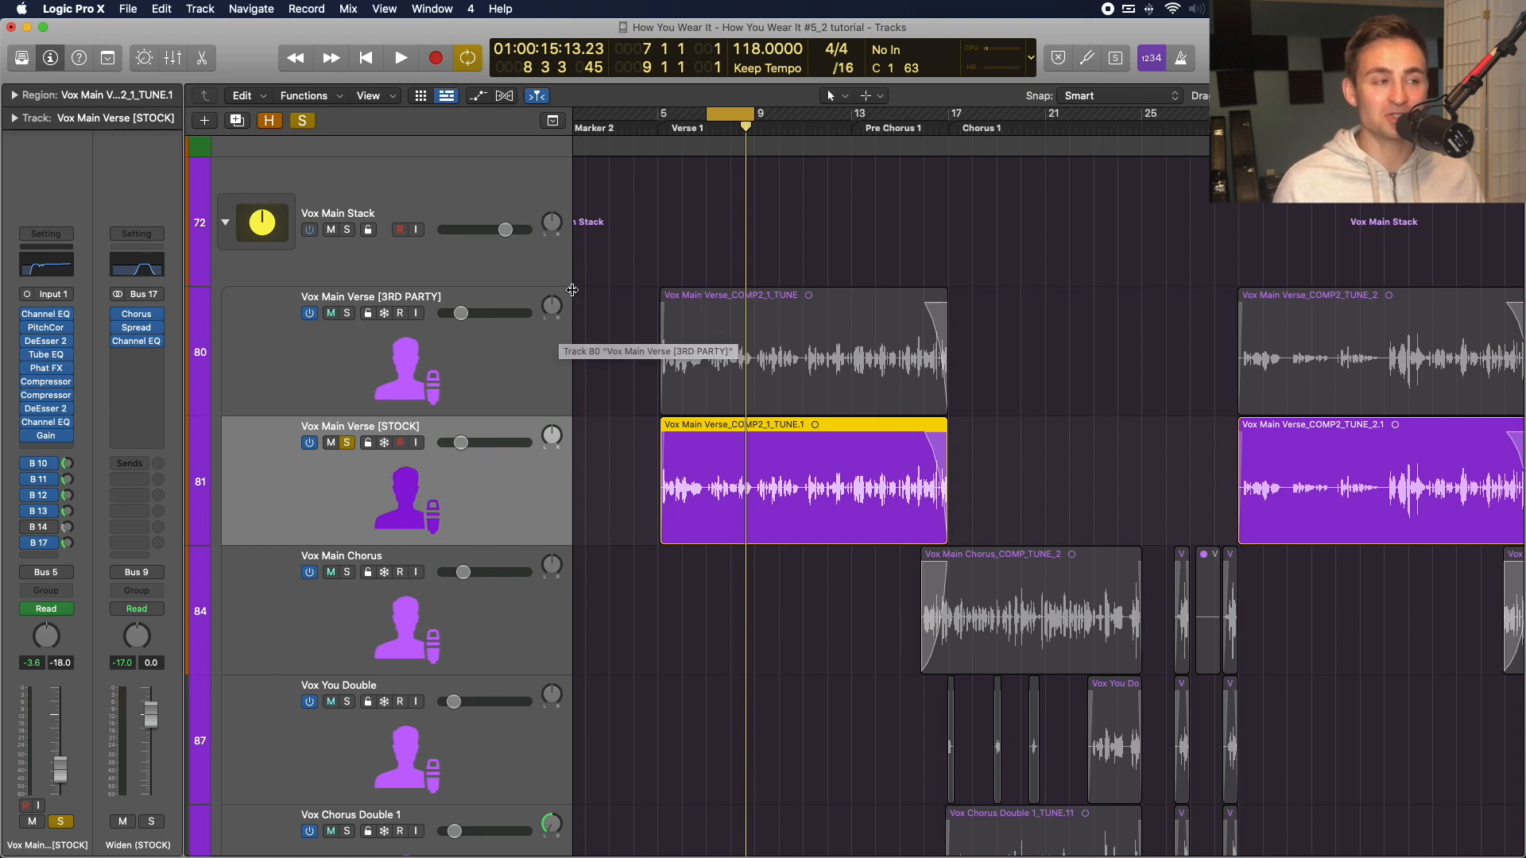
left_click(661, 129)
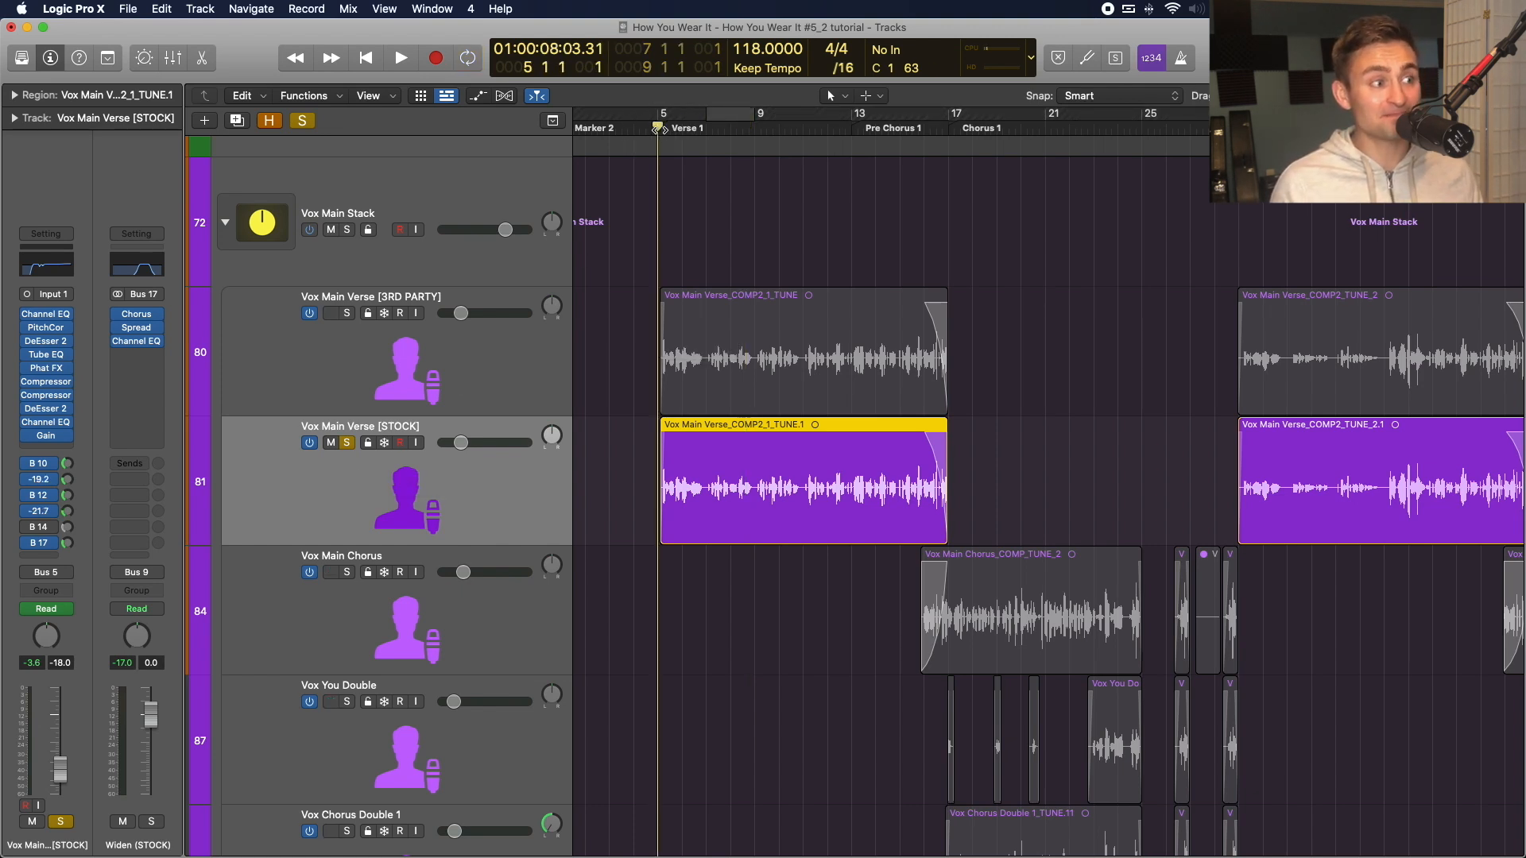